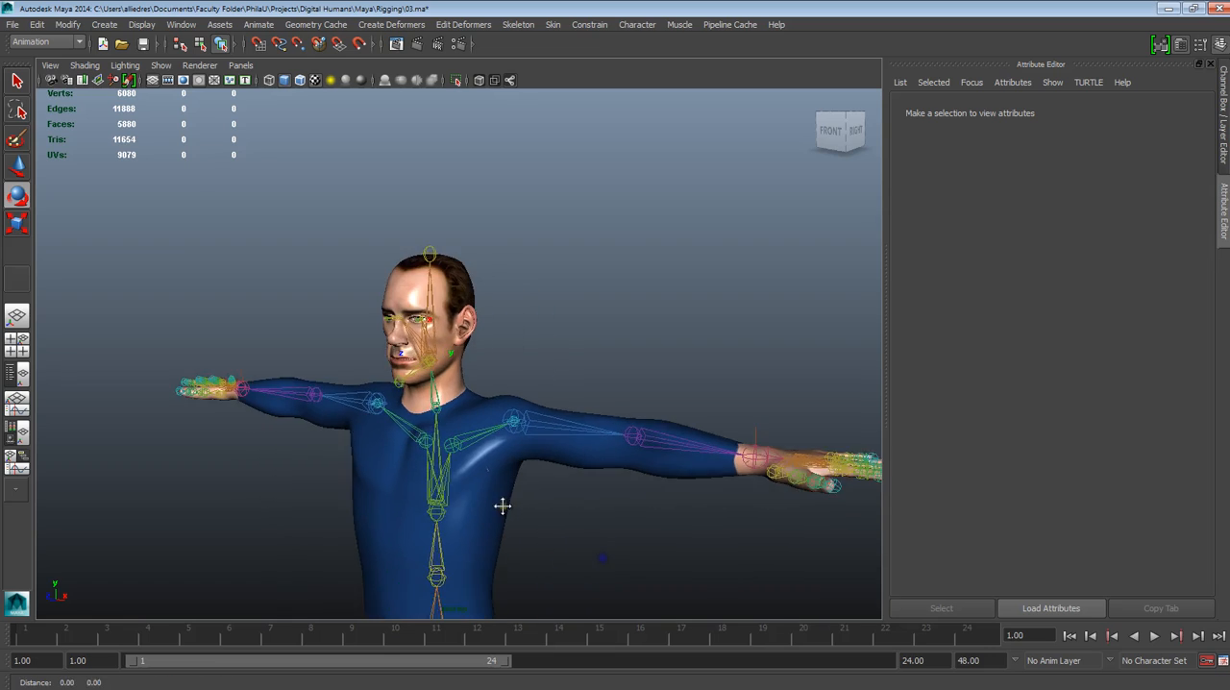
Examine the rigged character and its skeleton from head to feet, including both arms and legs
{"action": "middle_click_drag", "start_coordinate": [476, 455], "coordinate": [412, 440], "text": "alt"}
{"action": "left_click_drag", "start_coordinate": [409, 439], "coordinate": [459, 439], "text": "alt"}
{"action": "middle_click_drag", "start_coordinate": [460, 439], "coordinate": [587, 447], "text": "alt"}
{"action": "right_click_drag", "start_coordinate": [587, 446], "coordinate": [593, 568], "text": "alt"}
{"action": "left_click_drag", "start_coordinate": [538, 552], "coordinate": [607, 545], "text": "alt"}
{"action": "scroll", "coordinate": [621, 529], "scroll_direction": "down", "scroll_amount": 5}
{"action": "middle_click_drag", "start_coordinate": [624, 538], "coordinate": [558, 299], "text": "alt"}
{"action": "scroll", "coordinate": [557, 462], "scroll_direction": "up", "scroll_amount": 5}
{"action": "scroll", "coordinate": [532, 462], "scroll_direction": "down", "scroll_amount": 7}
{"action": "left_click_drag", "start_coordinate": [615, 375], "coordinate": [582, 460], "text": "alt"}
{"action": "middle_click_drag", "start_coordinate": [583, 461], "coordinate": [601, 240], "text": "alt"}
{"action": "left_click_drag", "start_coordinate": [567, 252], "coordinate": [471, 242], "text": "alt"}
{"action": "middle_click_drag", "start_coordinate": [471, 242], "coordinate": [480, 305], "text": "alt"}
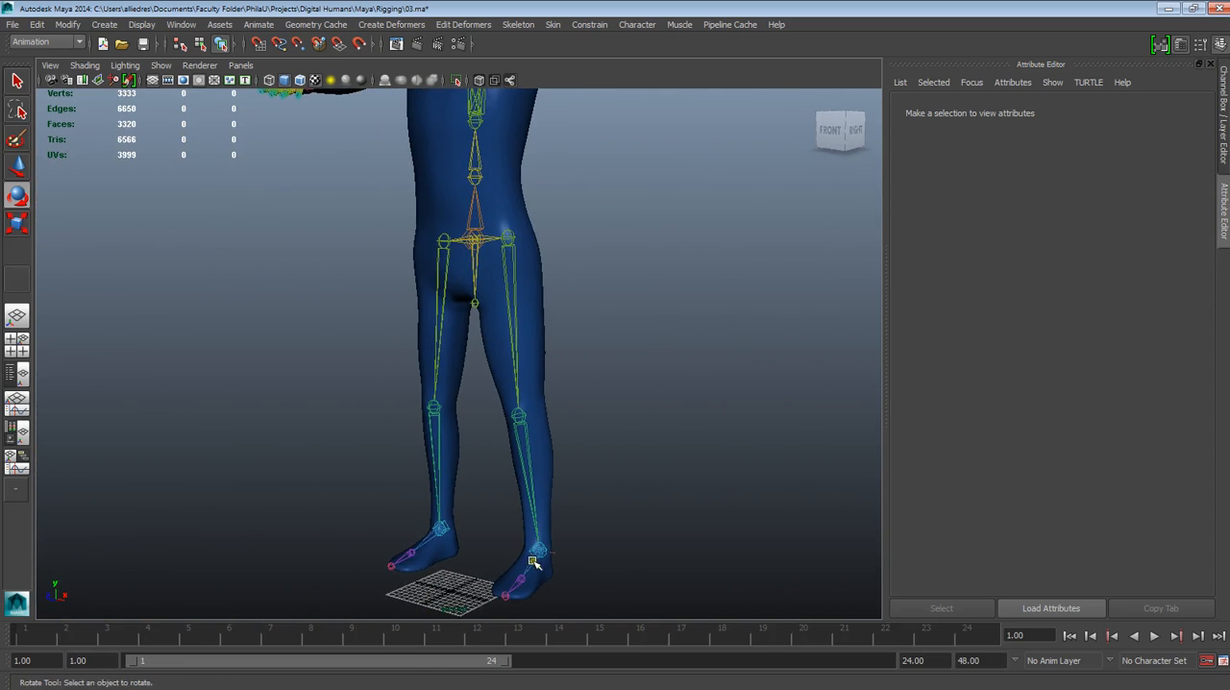
{"action": "left_click_drag", "start_coordinate": [543, 575], "coordinate": [543, 605], "text": "alt"}
{"action": "middle_click_drag", "start_coordinate": [539, 306], "coordinate": [470, 538], "text": "alt"}
{"action": "left_click_drag", "start_coordinate": [423, 510], "coordinate": [474, 497], "text": "alt"}
{"action": "middle_click_drag", "start_coordinate": [553, 423], "coordinate": [462, 434], "text": "alt"}
{"action": "left_click_drag", "start_coordinate": [508, 433], "coordinate": [487, 411], "text": "alt"}
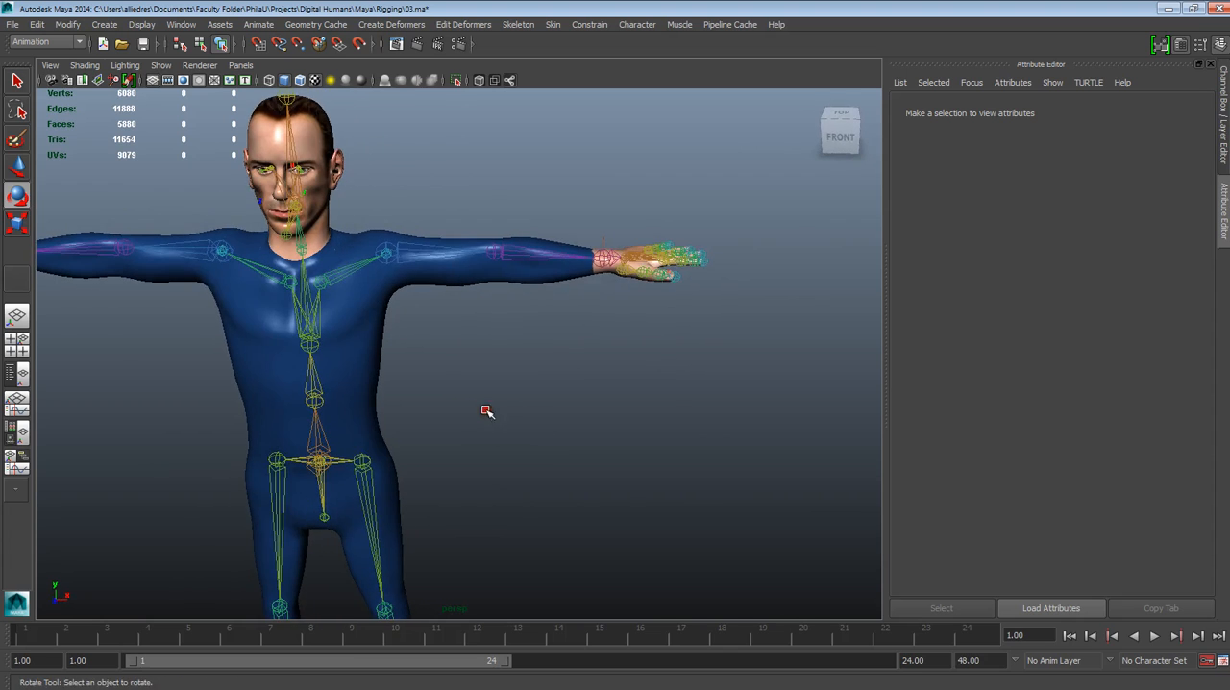
Try lowering the character's left arm by moving its wrist IK handle, and undo the move
{"action": "left_click", "coordinate": [598, 256]}
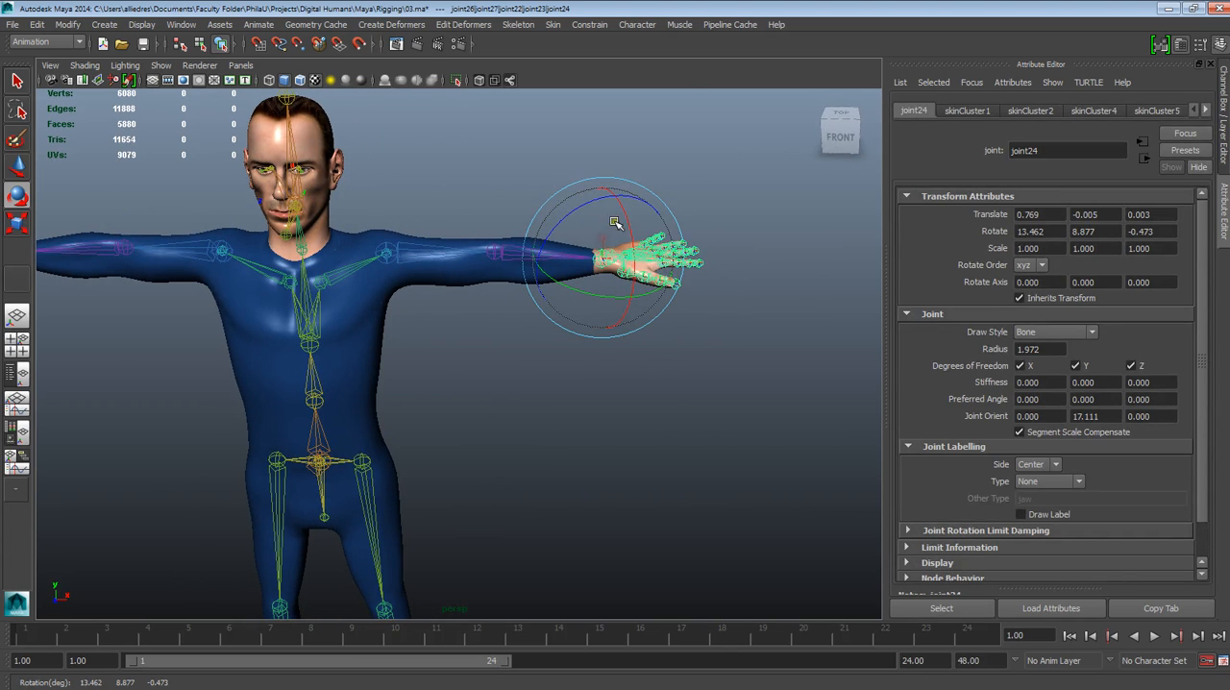
{"action": "left_click", "coordinate": [618, 121]}
{"action": "left_click", "coordinate": [615, 252]}
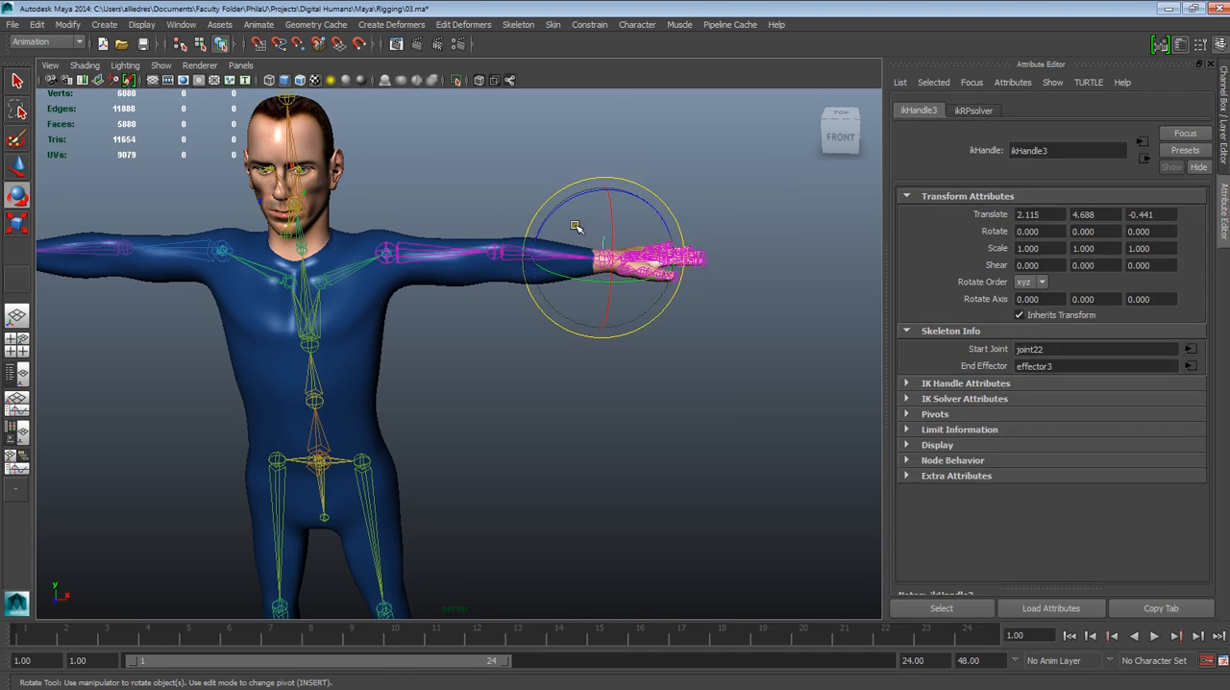
{"action": "key", "text": "w"}
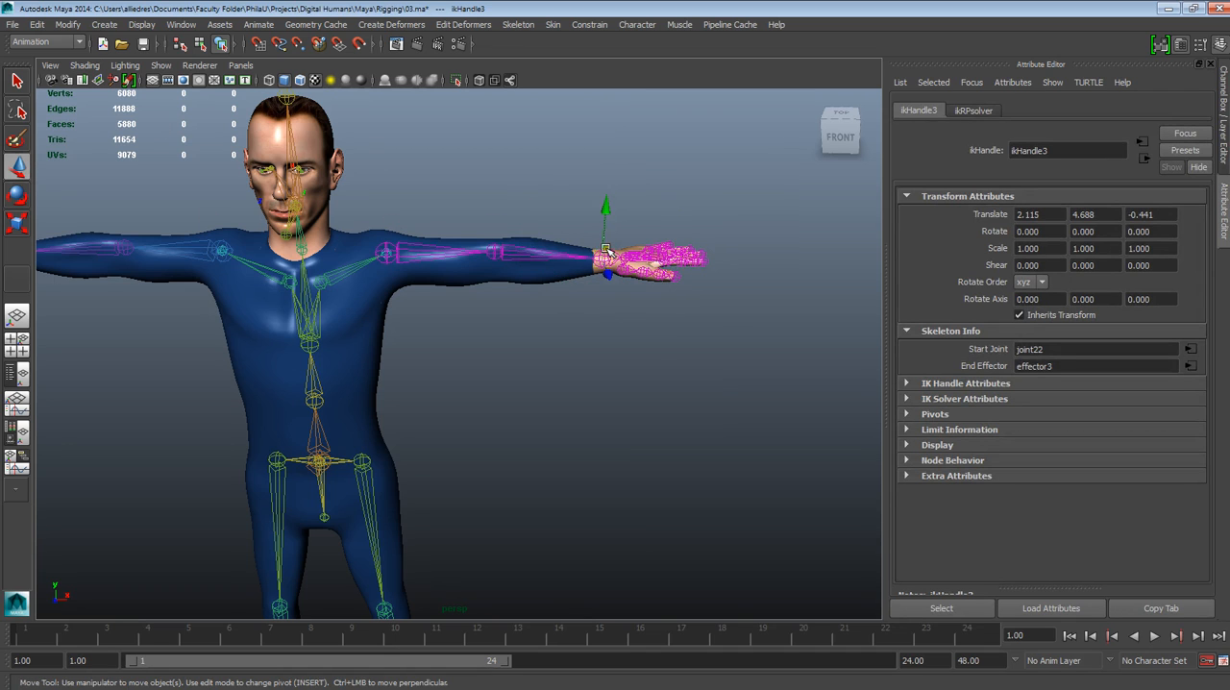
{"action": "left_click_drag", "start_coordinate": [607, 249], "coordinate": [556, 388]}
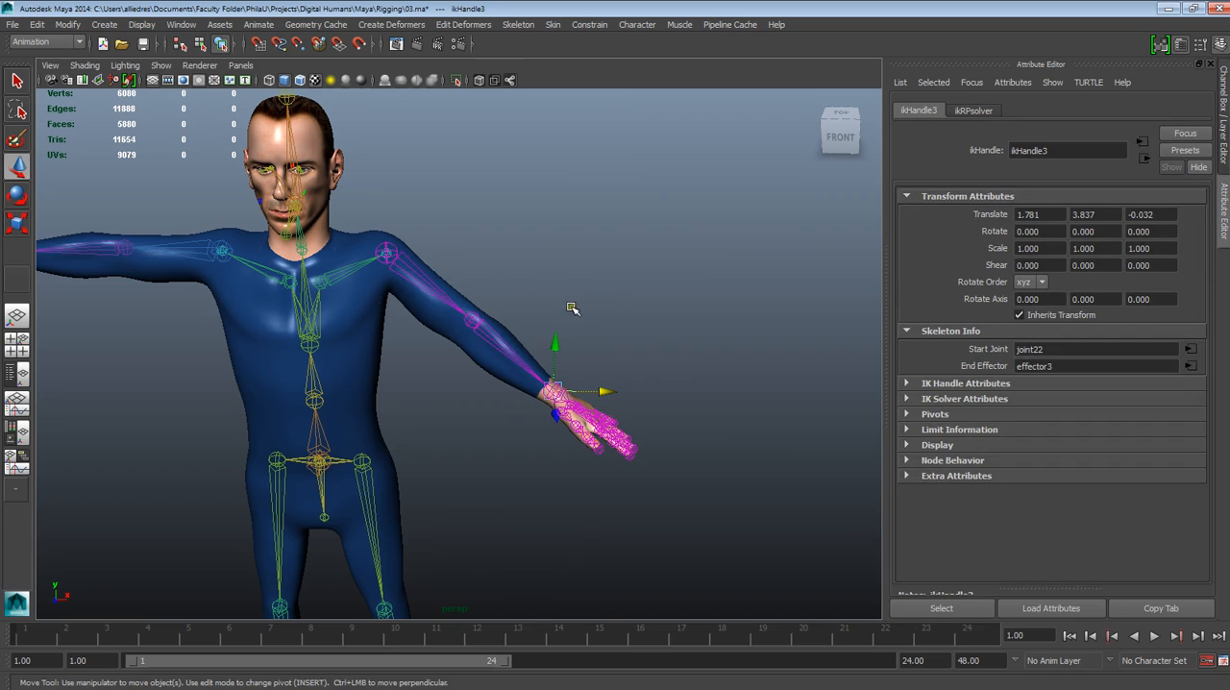
{"action": "left_click", "coordinate": [674, 284]}
{"action": "key", "text": "ctrl+z"}
{"action": "key", "text": "ctrl+z"}
Try slightly rotating the head joint and the jaw joint, undo the rotation, and clear the selection
{"action": "middle_click_drag", "start_coordinate": [412, 277], "coordinate": [573, 432], "text": "alt"}
{"action": "scroll", "coordinate": [574, 432], "scroll_direction": "up", "scroll_amount": 5}
{"action": "left_click_drag", "start_coordinate": [573, 433], "coordinate": [449, 403], "text": "alt"}
{"action": "left_click", "coordinate": [391, 371]}
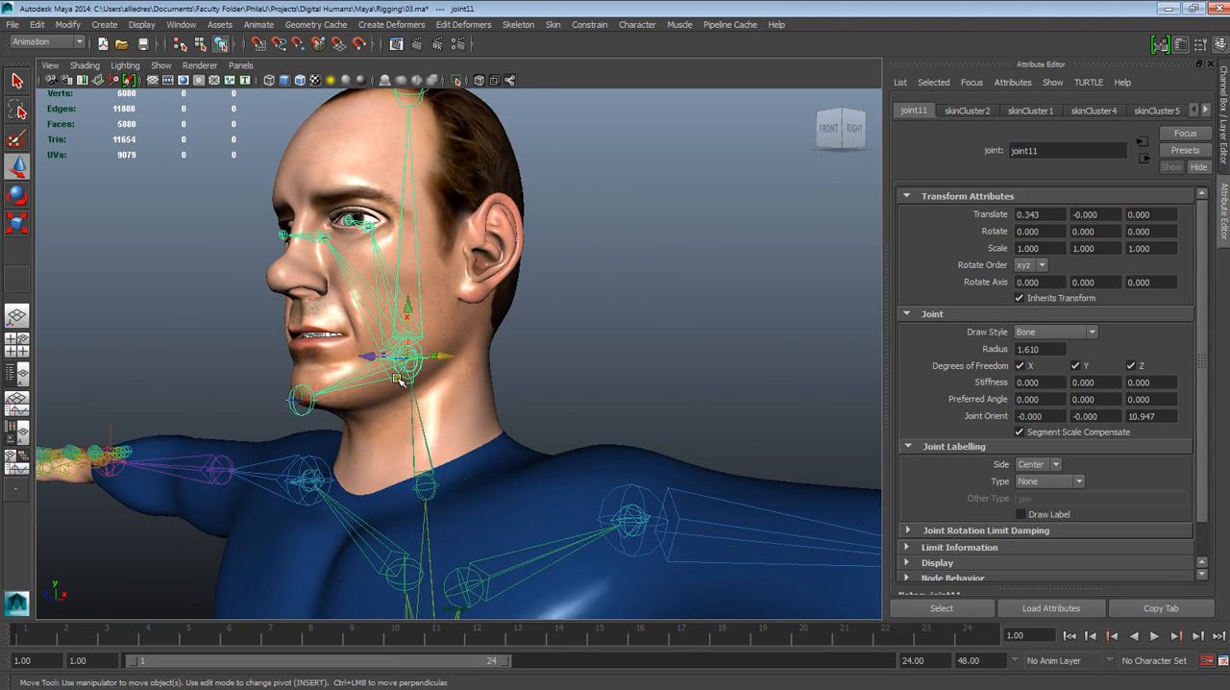
{"action": "left_click", "coordinate": [17, 195]}
{"action": "mouse_move", "coordinate": [357, 343]}
{"action": "left_mouse_down"}
{"action": "mouse_move", "coordinate": [356, 365]}
{"action": "mouse_move", "coordinate": [357, 342]}
{"action": "left_mouse_up"}
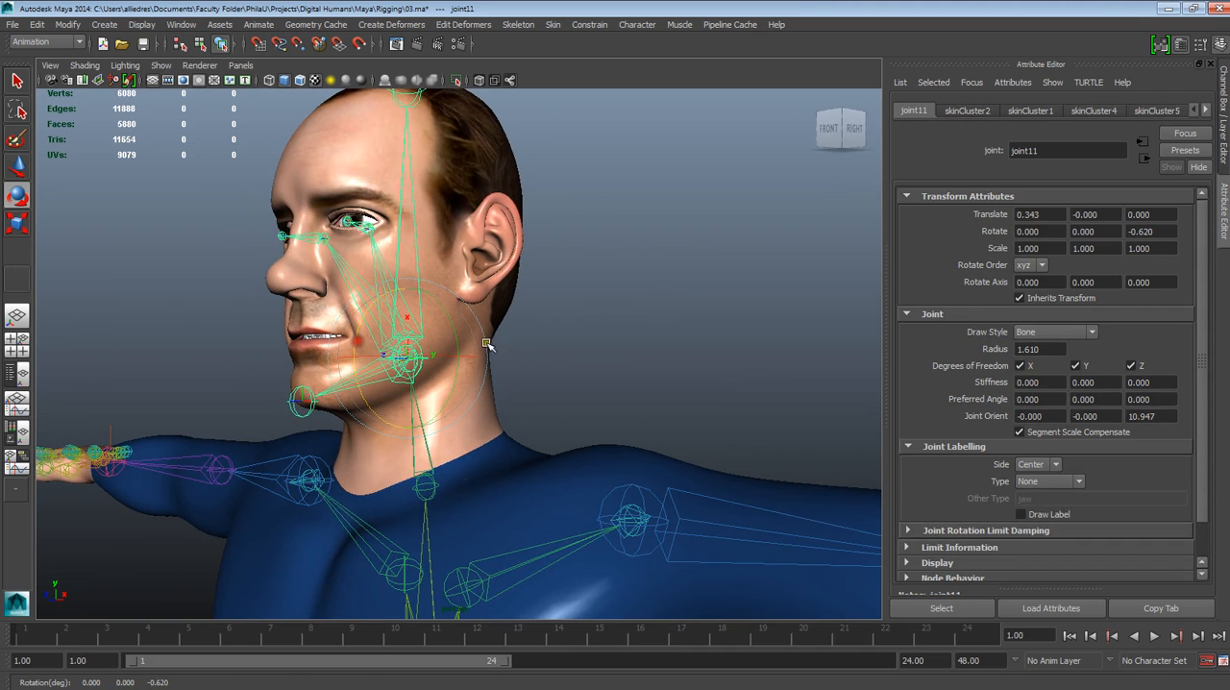
{"action": "left_click", "coordinate": [589, 357]}
{"action": "left_click", "coordinate": [365, 381]}
{"action": "mouse_move", "coordinate": [357, 343]}
{"action": "left_mouse_down"}
{"action": "mouse_move", "coordinate": [356, 373]}
{"action": "mouse_move", "coordinate": [357, 352]}
{"action": "left_mouse_up"}
{"action": "key", "text": "ctrl+z"}
{"action": "left_click_drag", "start_coordinate": [549, 381], "coordinate": [557, 447], "text": "alt"}
{"action": "right_click_drag", "start_coordinate": [557, 448], "coordinate": [568, 304], "text": "alt"}
{"action": "left_click", "coordinate": [657, 352]}
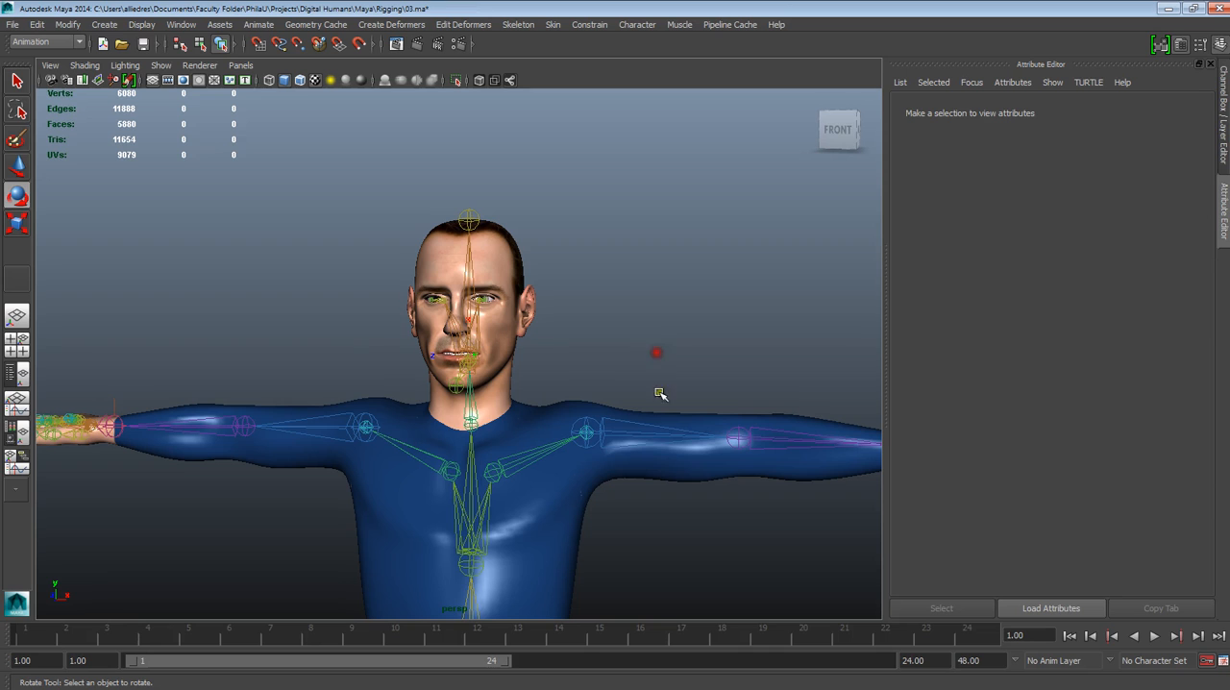
Select the character's left upper-arm joint and inspect the joint chain down to the hand
{"action": "left_click", "coordinate": [623, 435]}
{"action": "left_click_drag", "start_coordinate": [613, 370], "coordinate": [690, 413]}
{"action": "scroll", "coordinate": [649, 366], "scroll_direction": "down", "scroll_amount": 2}
{"action": "middle_click_drag", "start_coordinate": [690, 413], "coordinate": [610, 457], "text": "alt"}
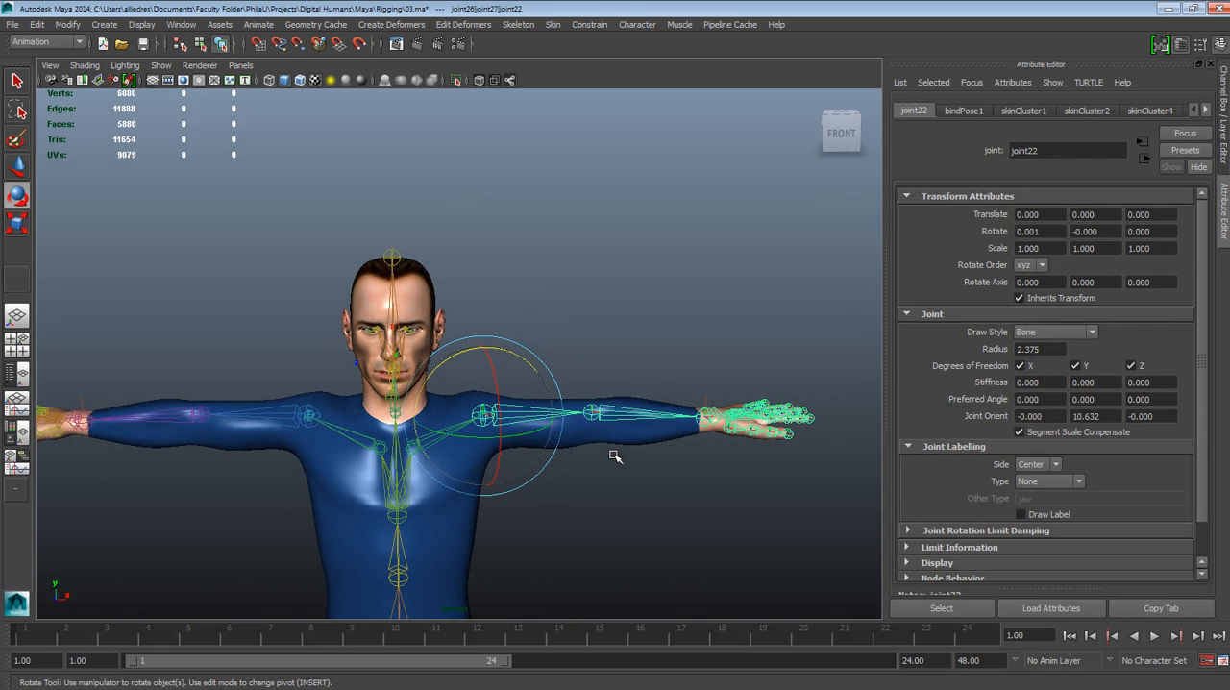
{"action": "left_click_drag", "start_coordinate": [615, 457], "coordinate": [534, 434], "text": "alt"}
{"action": "left_click", "coordinate": [525, 348]}
Rotate the jaw joint about 10 degrees on its Z axis to open the character's mouth
{"action": "scroll", "coordinate": [524, 348], "scroll_direction": "up", "scroll_amount": 4}
{"action": "middle_click_drag", "start_coordinate": [431, 356], "coordinate": [534, 384], "text": "alt"}
{"action": "right_click_drag", "start_coordinate": [535, 384], "coordinate": [569, 527], "text": "alt"}
{"action": "left_click_drag", "start_coordinate": [538, 536], "coordinate": [590, 509], "text": "alt"}
{"action": "left_click_drag", "start_coordinate": [585, 442], "coordinate": [516, 436], "text": "alt"}
{"action": "left_click", "coordinate": [380, 425]}
{"action": "left_click_drag", "start_coordinate": [390, 377], "coordinate": [388, 393]}
{"action": "left_click_drag", "start_coordinate": [426, 438], "coordinate": [446, 456], "text": "alt"}
{"action": "left_click_drag", "start_coordinate": [342, 462], "coordinate": [363, 436], "text": "alt"}
{"action": "left_click", "coordinate": [596, 392]}
Open the Smooth Bind options for the bottom teeth mesh to review the skin binding settings
{"action": "left_click", "coordinate": [377, 416]}
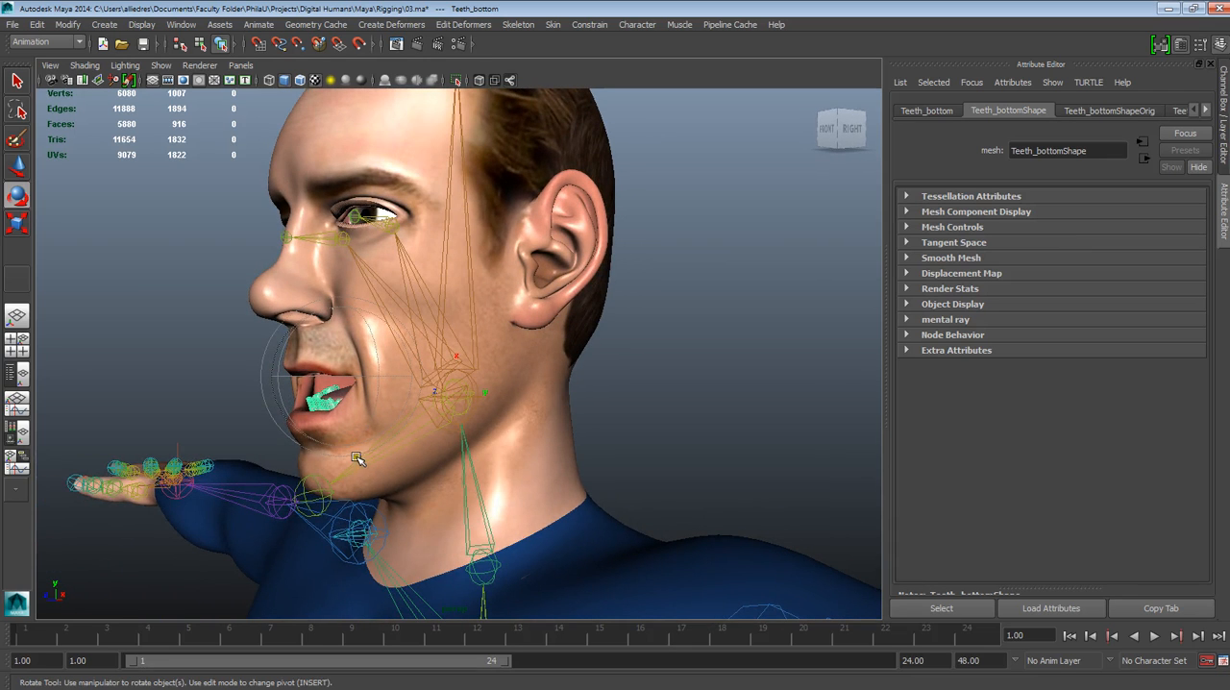
{"action": "left_click", "coordinate": [573, 26]}
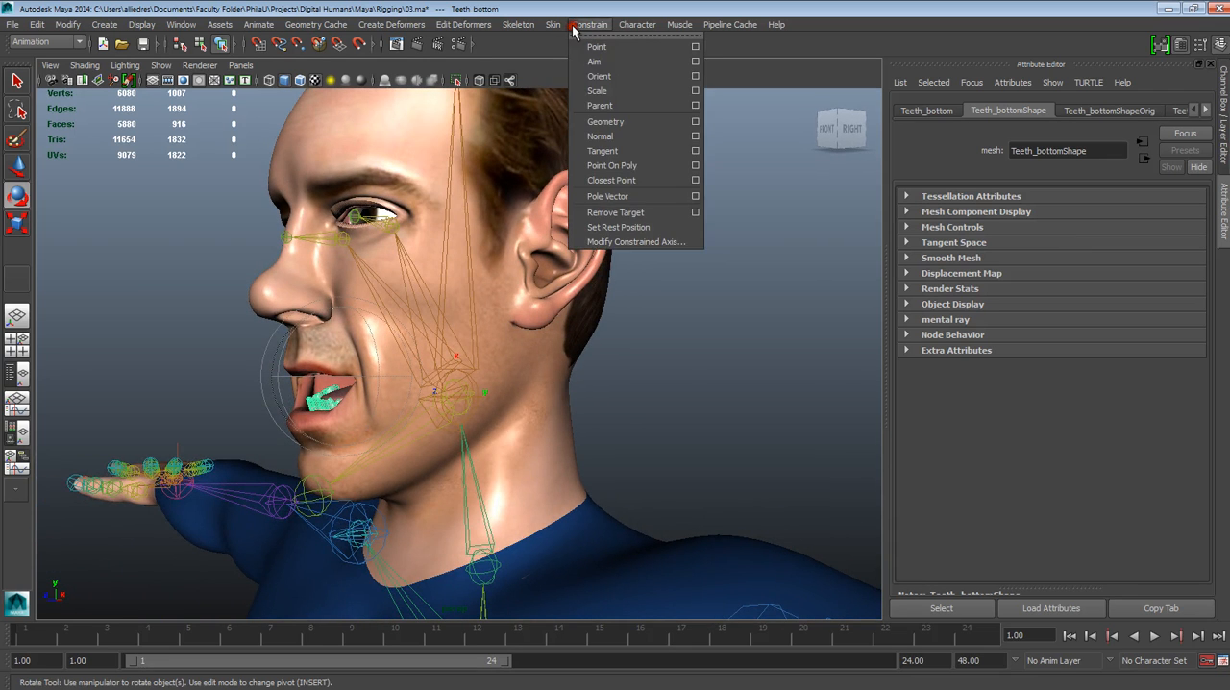
{"action": "mouse_move", "coordinate": [556, 28]}
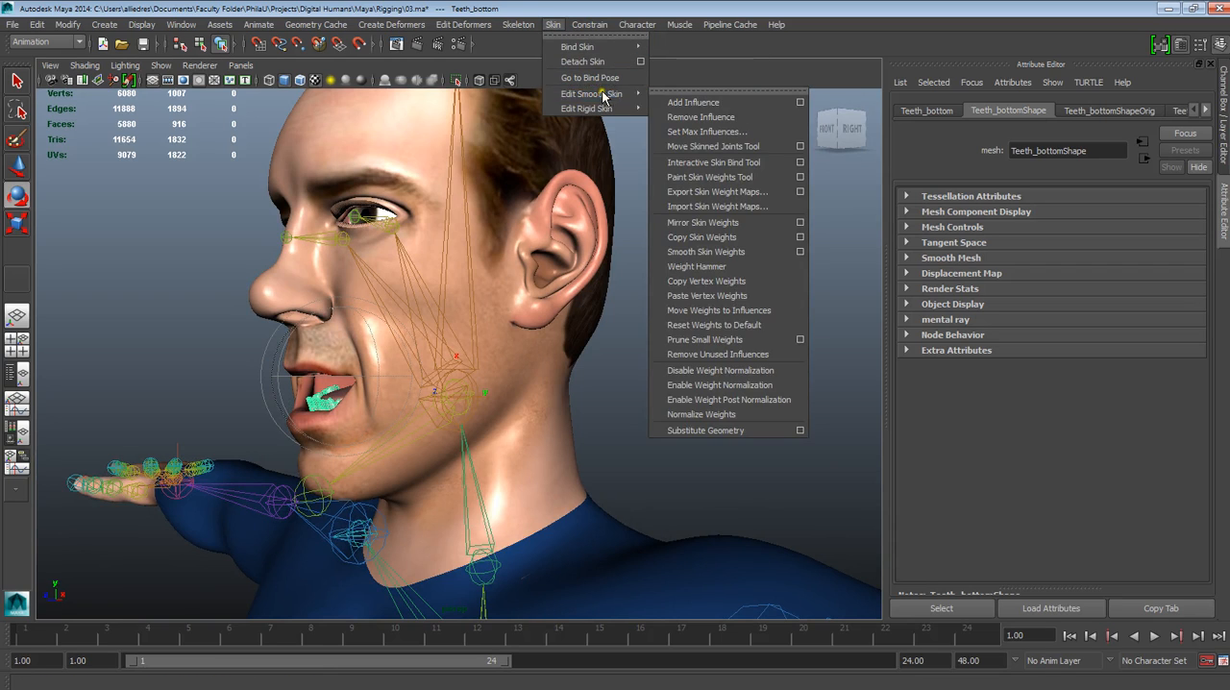
{"action": "mouse_move", "coordinate": [609, 57]}
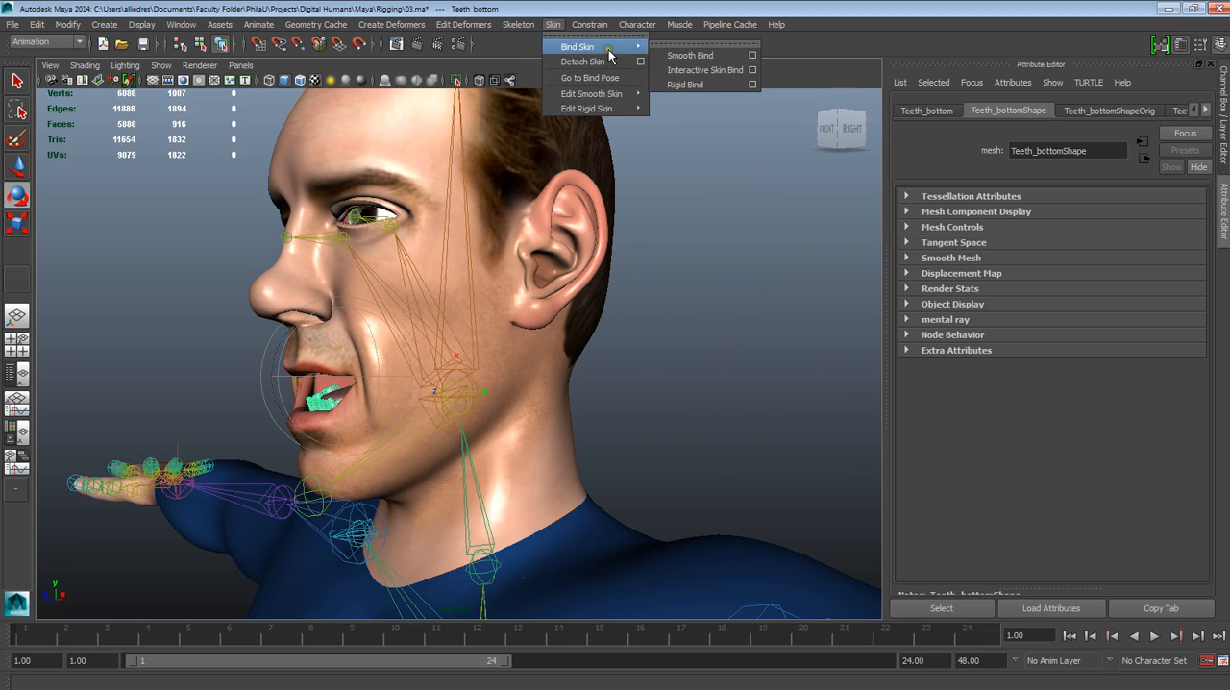
{"action": "left_click", "coordinate": [751, 56]}
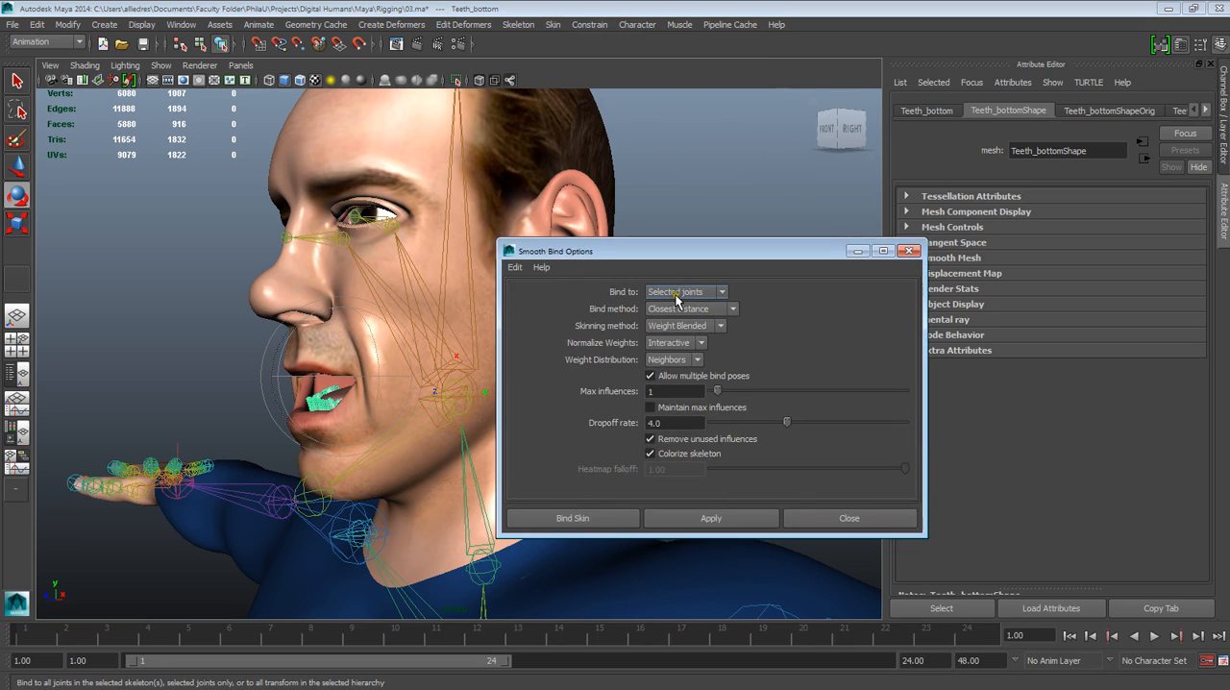
{"action": "left_click_drag", "start_coordinate": [713, 251], "coordinate": [843, 253]}
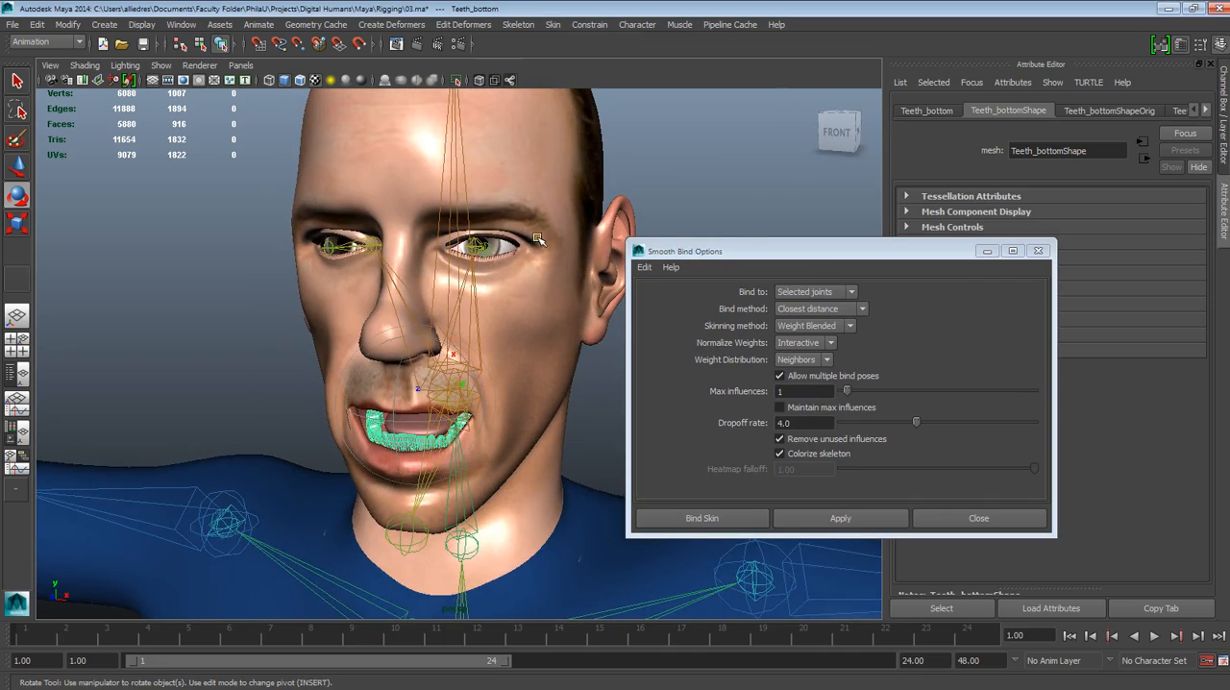
Try a further jaw joint rotation to check how the bottom teeth follow, and undo it
{"action": "left_click_drag", "start_coordinate": [517, 372], "coordinate": [352, 430], "text": "alt"}
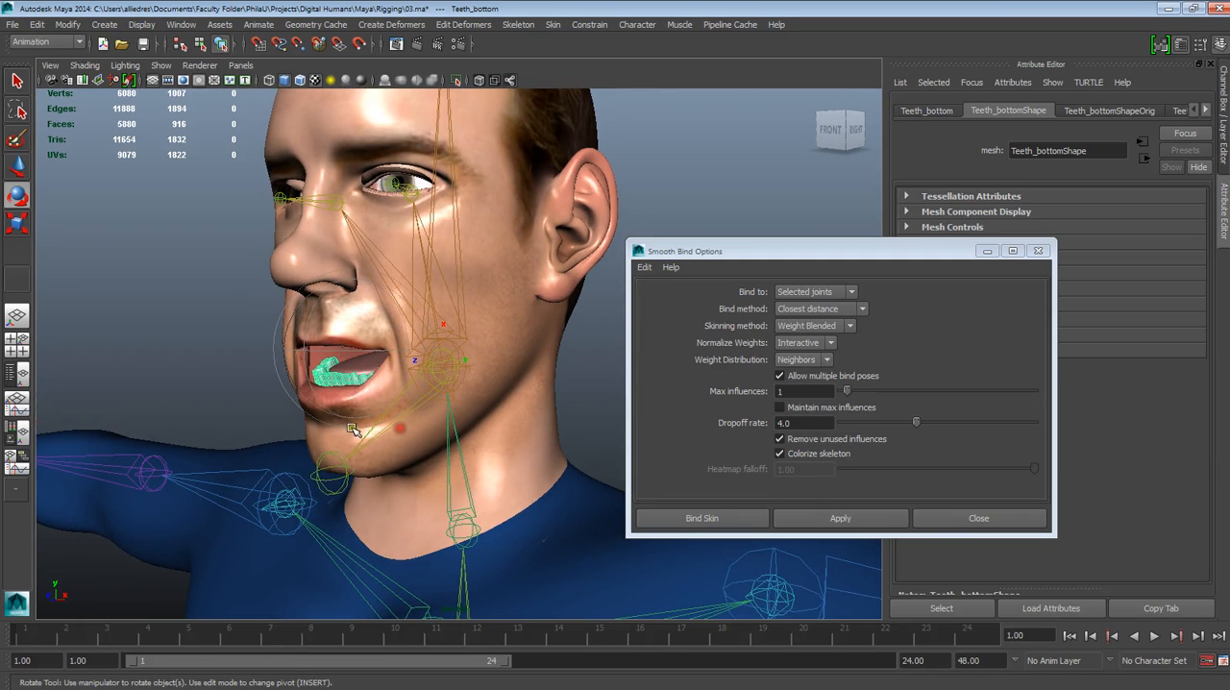
{"action": "left_click", "coordinate": [255, 397]}
{"action": "left_click", "coordinate": [423, 410]}
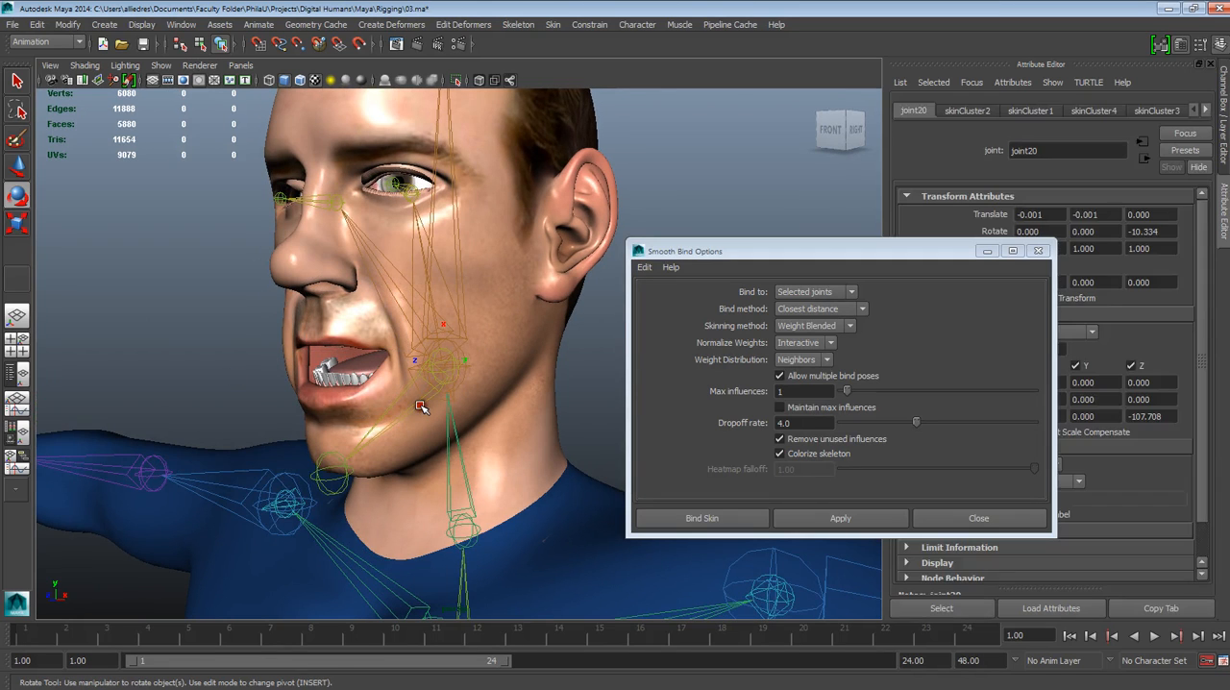
{"action": "mouse_move", "coordinate": [394, 383]}
{"action": "left_mouse_down"}
{"action": "mouse_move", "coordinate": [408, 359]}
{"action": "mouse_move", "coordinate": [404, 383]}
{"action": "left_mouse_up"}
{"action": "key", "text": "ctrl+z"}
{"action": "key", "text": "ctrl+z"}
{"action": "key", "text": "ctrl+z"}
{"action": "key", "text": "ctrl+z"}
{"action": "key", "text": "ctrl+z"}
{"action": "key", "text": "ctrl+z"}
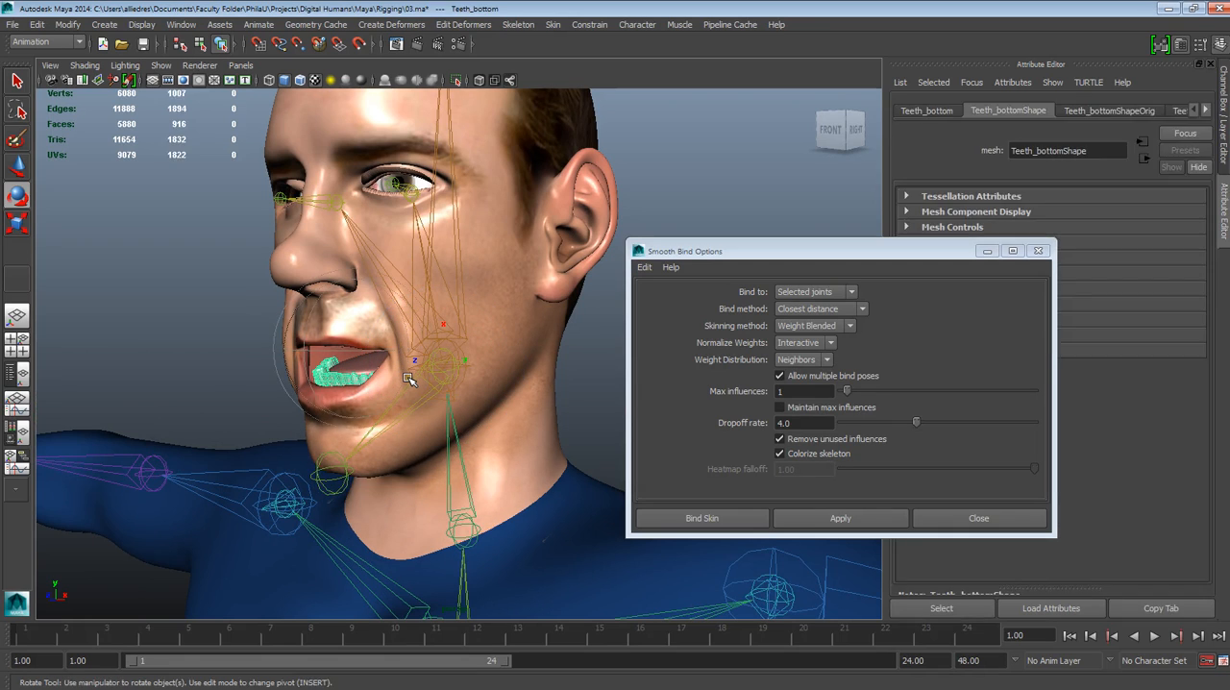
Undo the jaw opening and close the Smooth Bind options without binding, leaving nothing selected
{"action": "left_click_drag", "start_coordinate": [718, 252], "coordinate": [782, 236]}
{"action": "scroll", "coordinate": [478, 401], "scroll_direction": "down", "scroll_amount": 2}
{"action": "scroll", "coordinate": [478, 402], "scroll_direction": "down", "scroll_amount": 2}
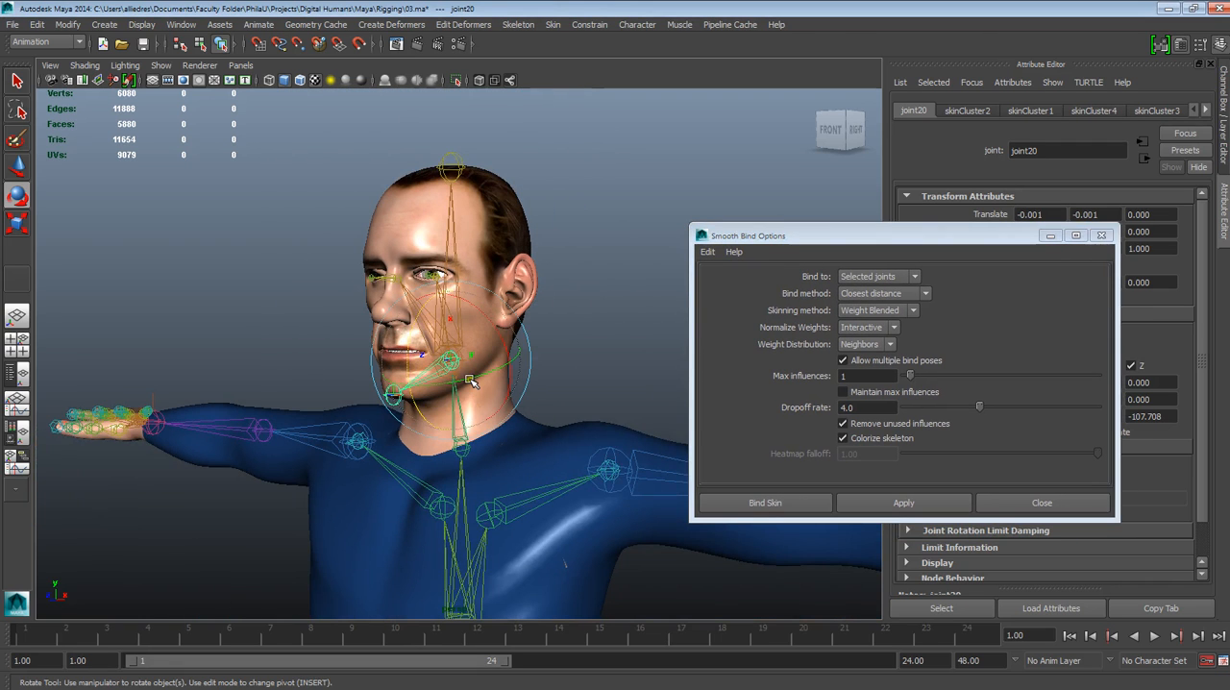
{"action": "left_click_drag", "start_coordinate": [588, 347], "coordinate": [602, 365], "text": "alt"}
{"action": "scroll", "coordinate": [567, 359], "scroll_direction": "down", "scroll_amount": 2}
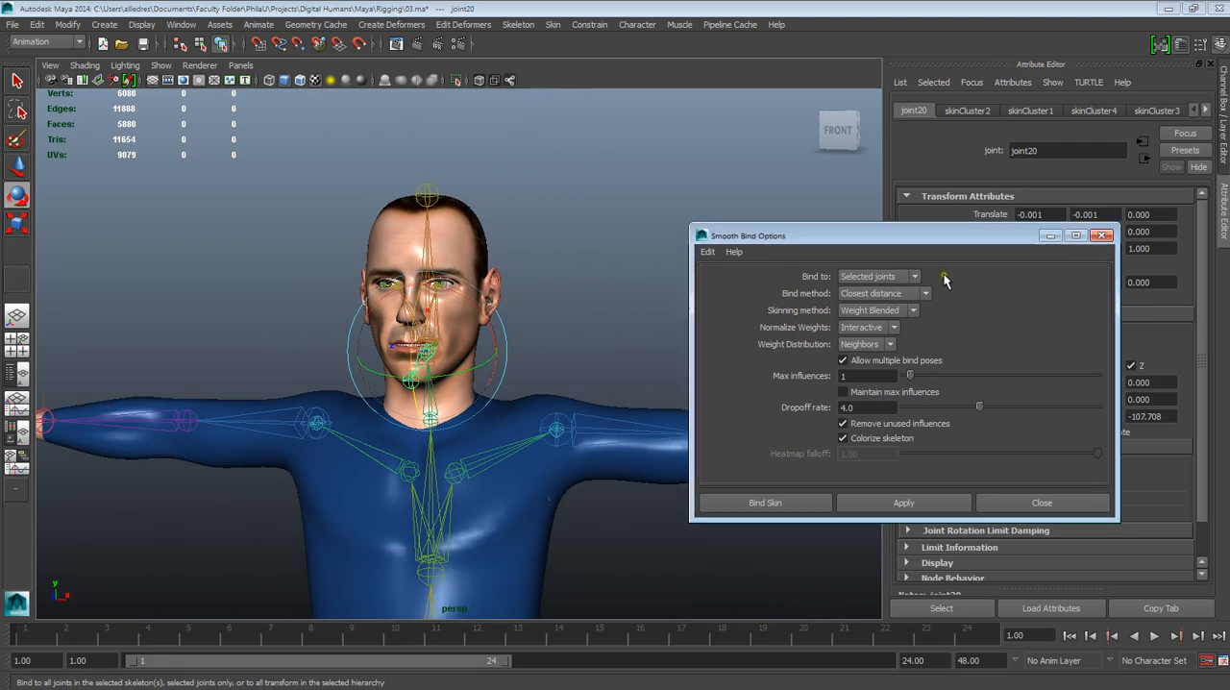
{"action": "left_click", "coordinate": [1102, 236]}
{"action": "left_click", "coordinate": [625, 275]}
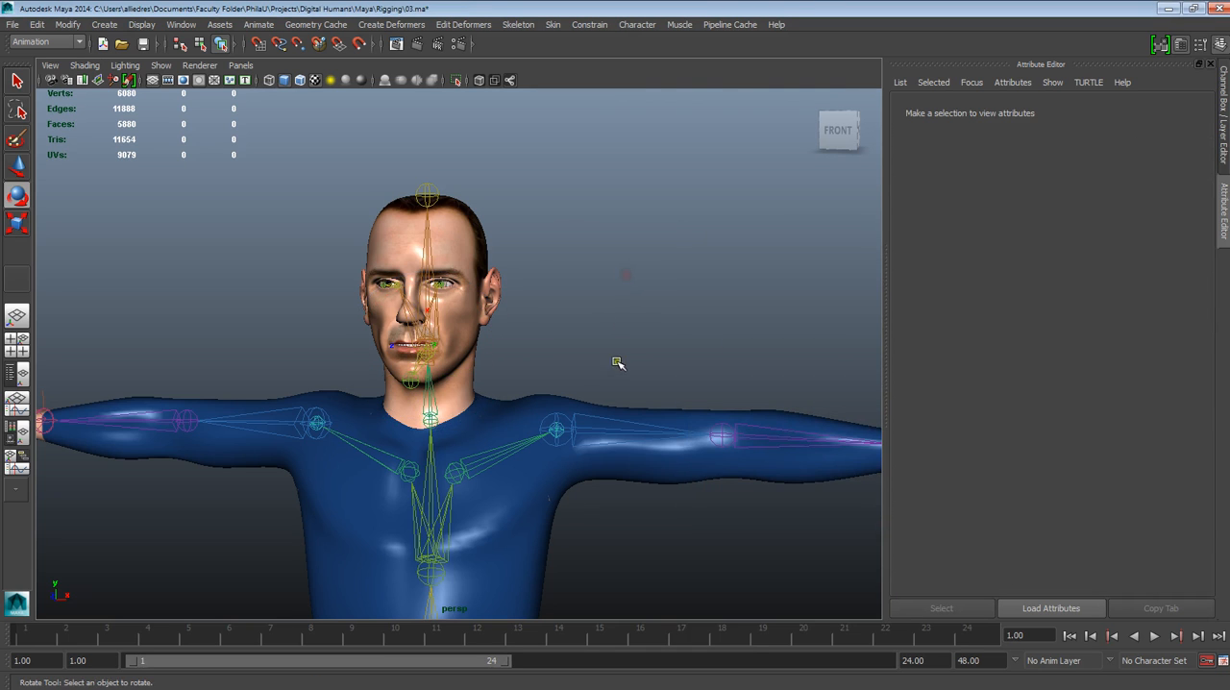
Review the complete rig around the torso, head and legs to see where animation controls are needed
{"action": "left_click_drag", "start_coordinate": [519, 418], "coordinate": [609, 439], "text": "alt"}
{"action": "scroll", "coordinate": [596, 456], "scroll_direction": "down", "scroll_amount": 5}
{"action": "middle_click_drag", "start_coordinate": [590, 542], "coordinate": [561, 375], "text": "alt"}
{"action": "scroll", "coordinate": [603, 355], "scroll_direction": "up", "scroll_amount": 1}
{"action": "left_click_drag", "start_coordinate": [609, 353], "coordinate": [508, 358], "text": "alt"}
{"action": "mouse_move", "coordinate": [485, 298]}
{"action": "middle_mouse_down", "text": "alt"}
{"action": "mouse_move", "coordinate": [496, 480]}
{"action": "mouse_move", "coordinate": [507, 308]}
{"action": "middle_mouse_up", "text": "alt"}
{"action": "scroll", "coordinate": [497, 481], "scroll_direction": "up", "scroll_amount": 4}
{"action": "left_click_drag", "start_coordinate": [508, 317], "coordinate": [517, 477], "text": "alt"}
{"action": "scroll", "coordinate": [523, 469], "scroll_direction": "down", "scroll_amount": 4}
{"action": "middle_click_drag", "start_coordinate": [584, 563], "coordinate": [639, 524], "text": "alt"}
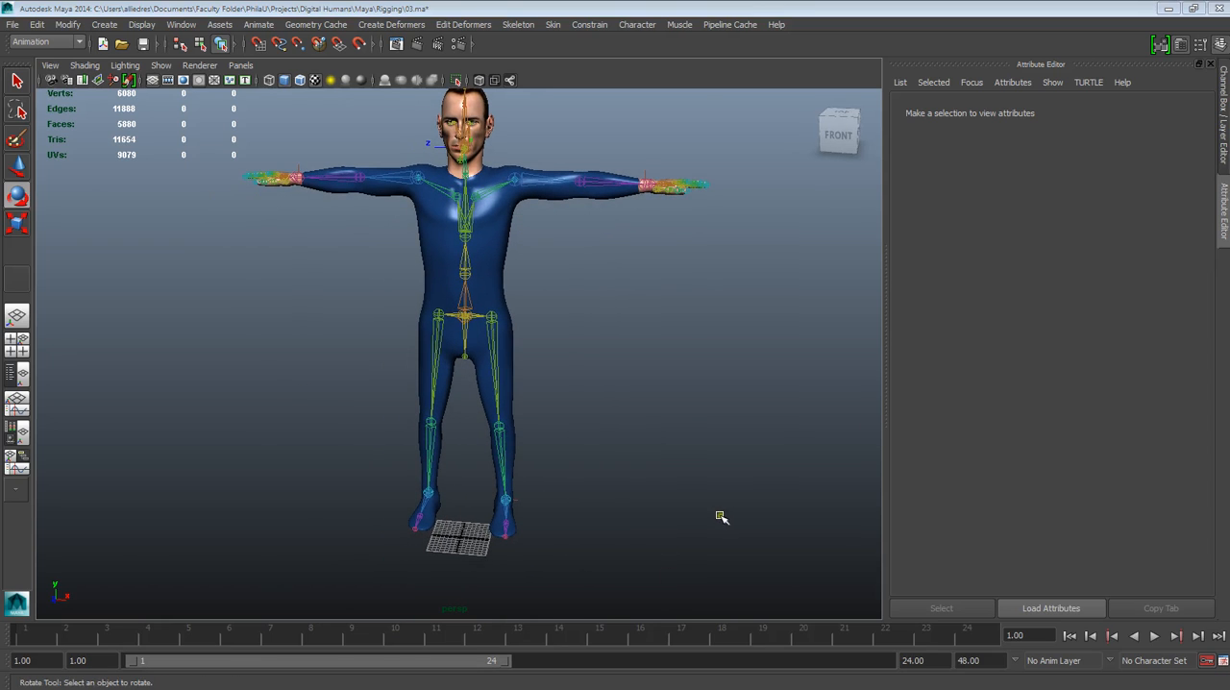
{"action": "left_click_drag", "start_coordinate": [418, 435], "coordinate": [530, 467], "text": "alt"}
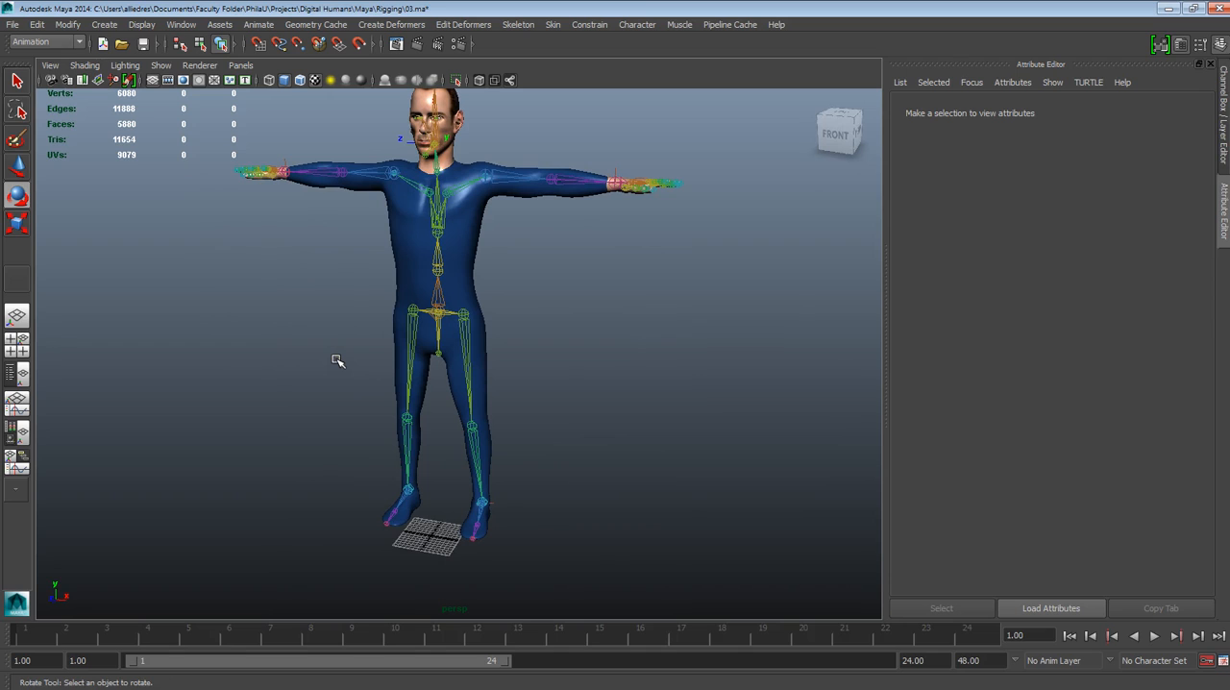
{"action": "left_click_drag", "start_coordinate": [382, 321], "coordinate": [433, 393], "text": "alt"}
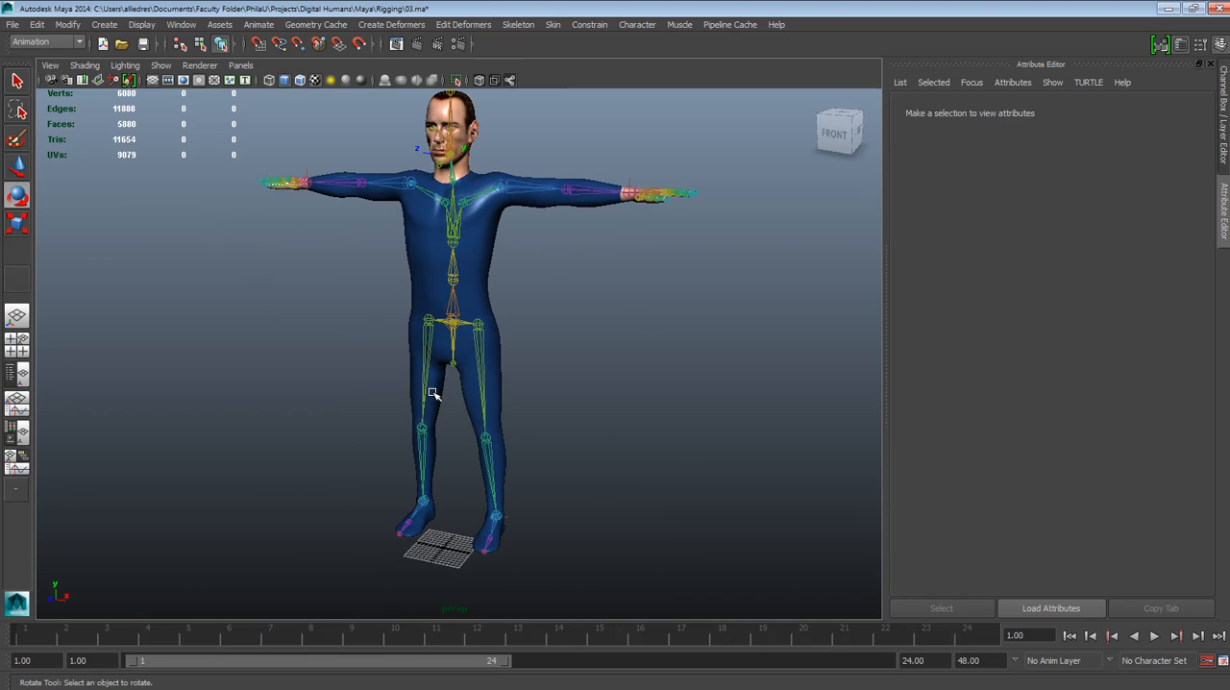
{"action": "left_click", "coordinate": [106, 24]}
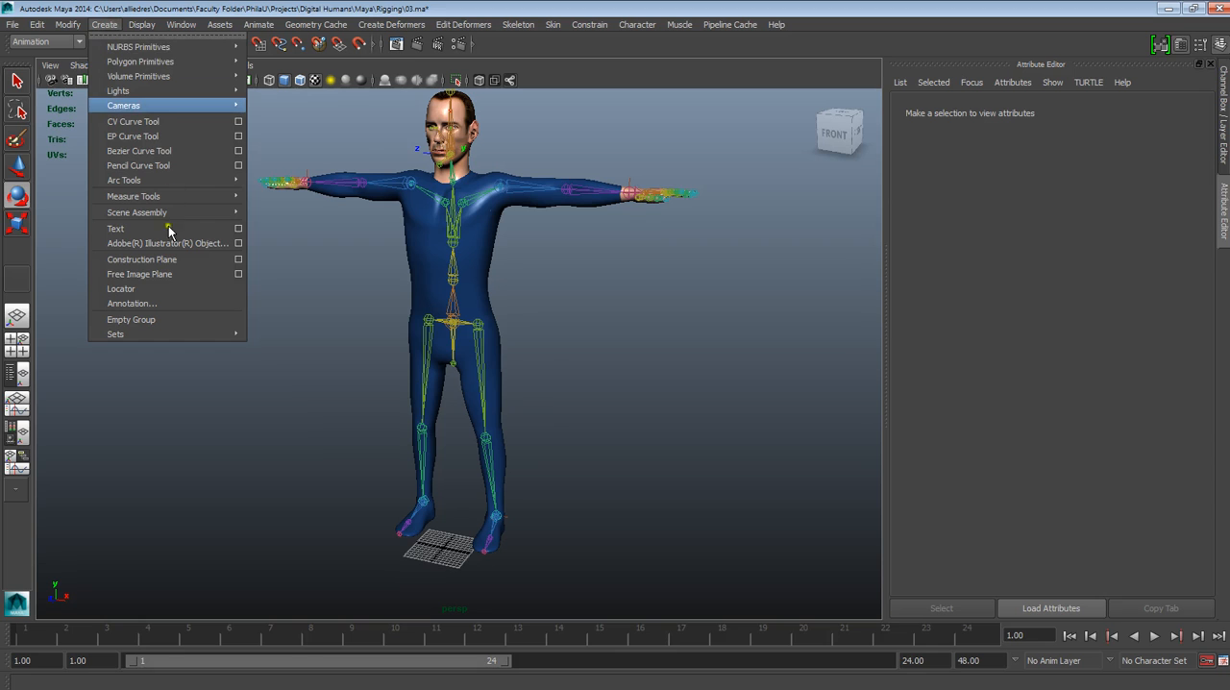
{"action": "left_click", "coordinate": [667, 452]}
{"action": "left_click_drag", "start_coordinate": [621, 478], "coordinate": [539, 512], "text": "alt"}
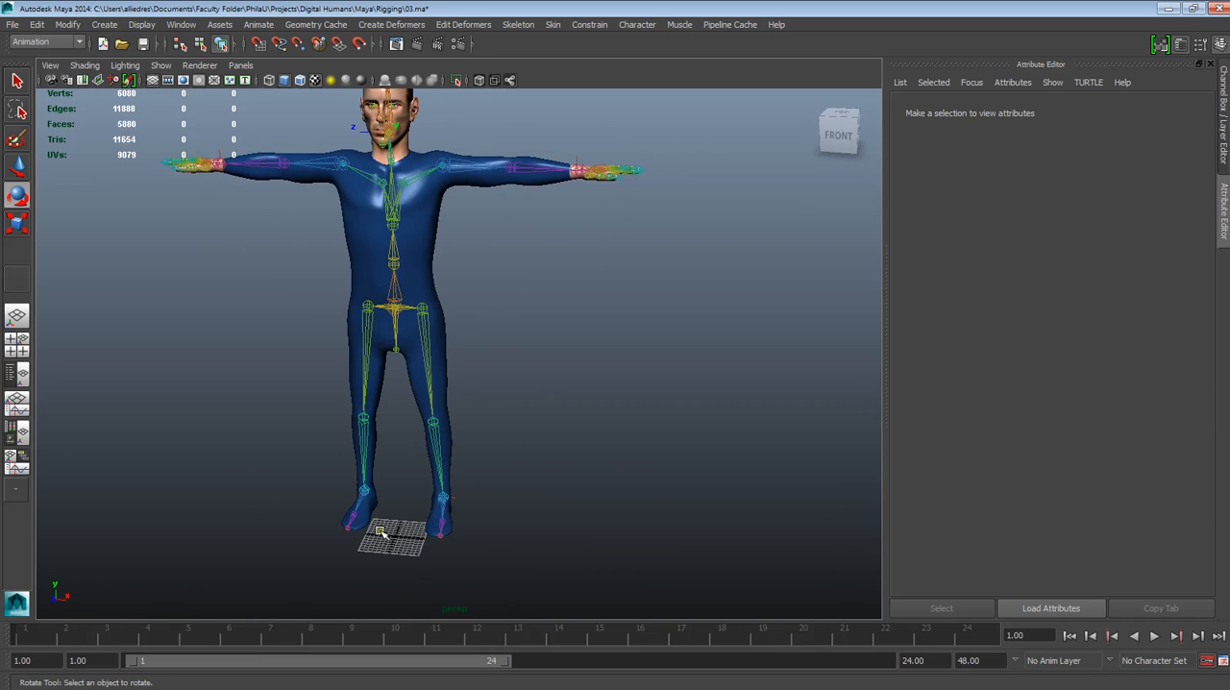
{"action": "left_click_drag", "start_coordinate": [547, 465], "coordinate": [488, 524], "text": "alt"}
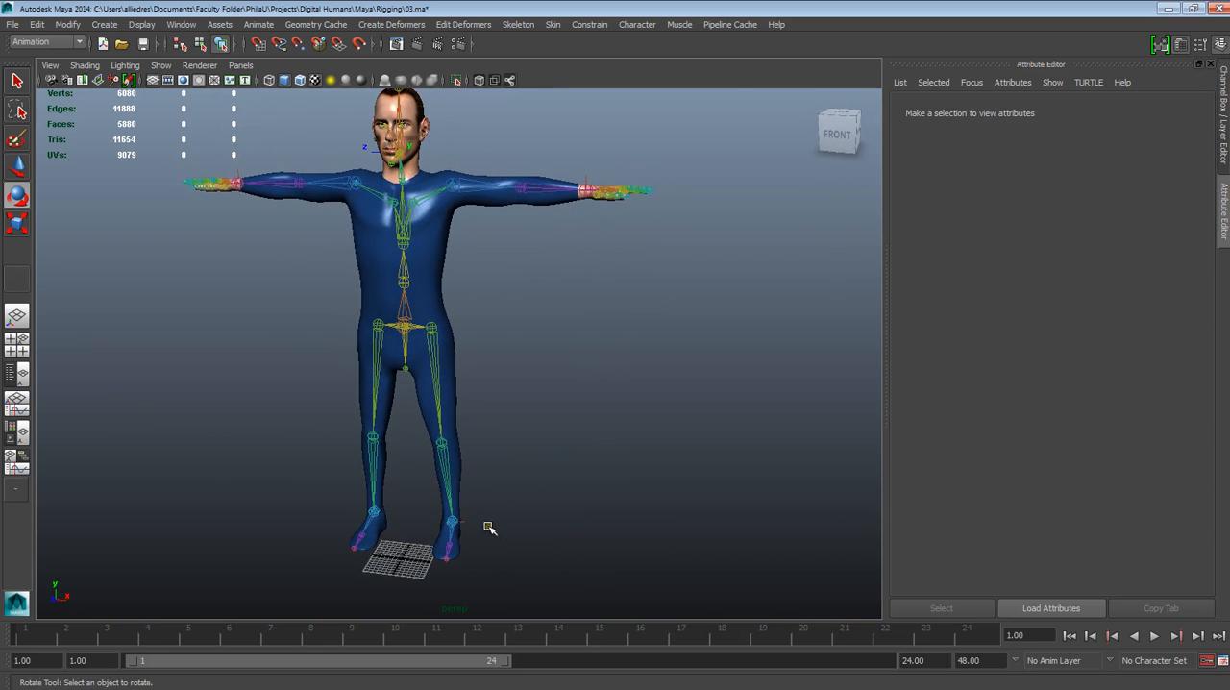
Create a NURBS circle on the ground around the character's feet and keep it selected
{"action": "left_click", "coordinate": [102, 25]}
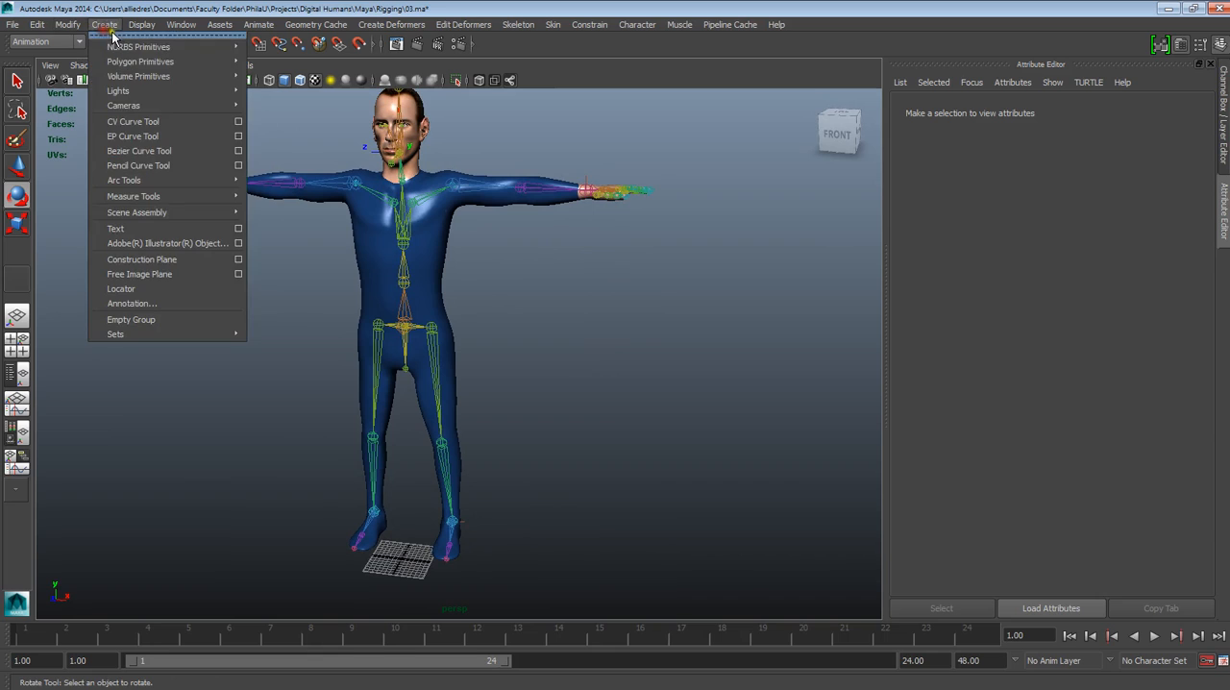
{"action": "mouse_move", "coordinate": [183, 48]}
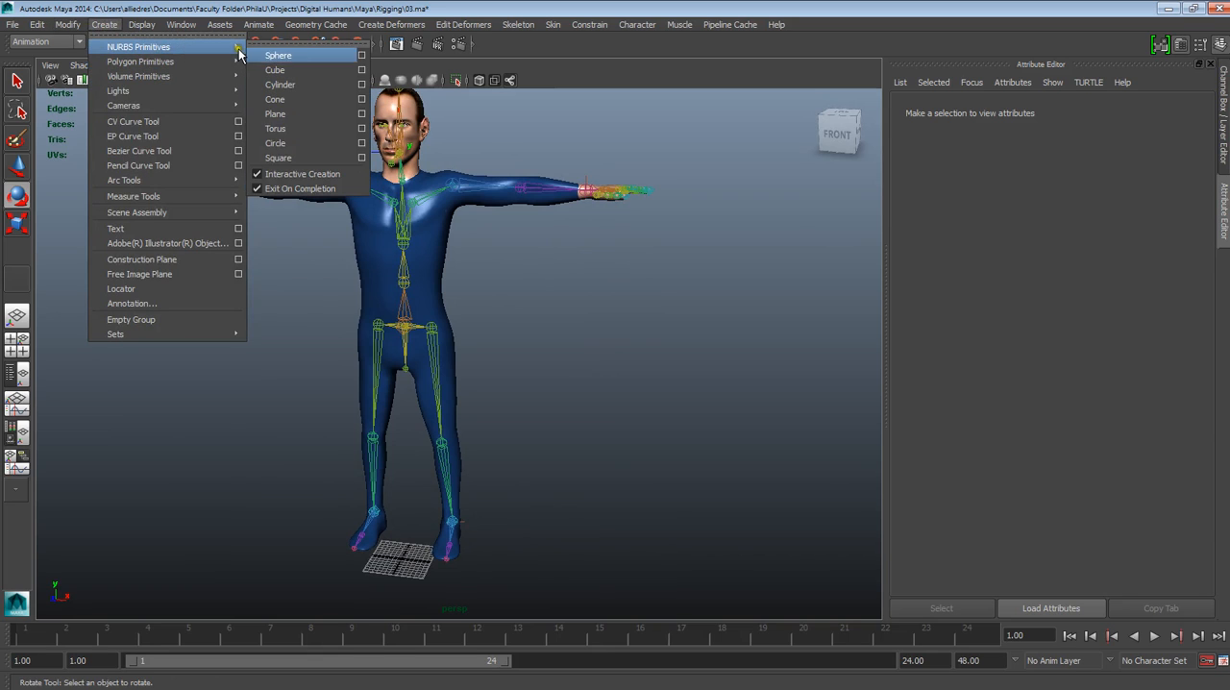
{"action": "left_click", "coordinate": [312, 149]}
{"action": "mouse_move", "coordinate": [412, 541]}
{"action": "left_mouse_down"}
{"action": "mouse_move", "coordinate": [467, 507]}
{"action": "mouse_move", "coordinate": [461, 529]}
{"action": "mouse_move", "coordinate": [501, 510]}
{"action": "left_mouse_up"}
{"action": "key", "text": "e"}
{"action": "key", "text": "w"}
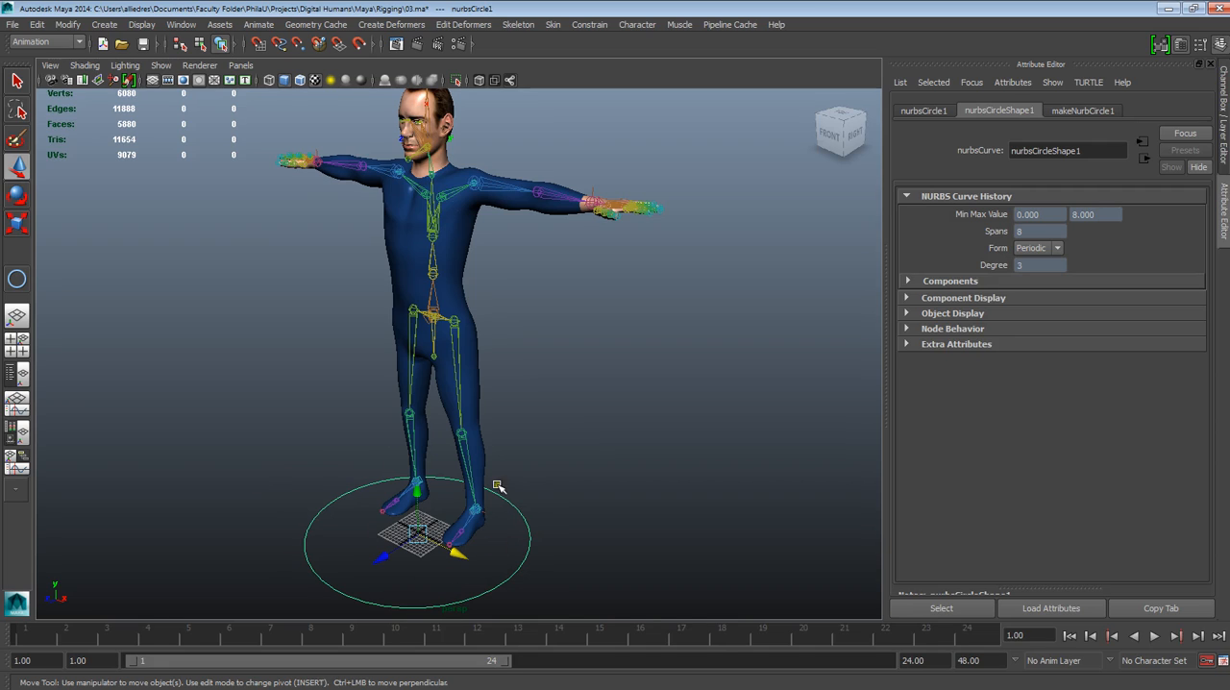
{"action": "left_click", "coordinate": [522, 535]}
{"action": "left_click", "coordinate": [529, 531]}
{"action": "left_click", "coordinate": [545, 548]}
{"action": "left_click", "coordinate": [529, 541]}
Create a NURBS square on the ground beside the circle, centred at about X -3.623, Z -0.385
{"action": "left_click", "coordinate": [138, 25]}
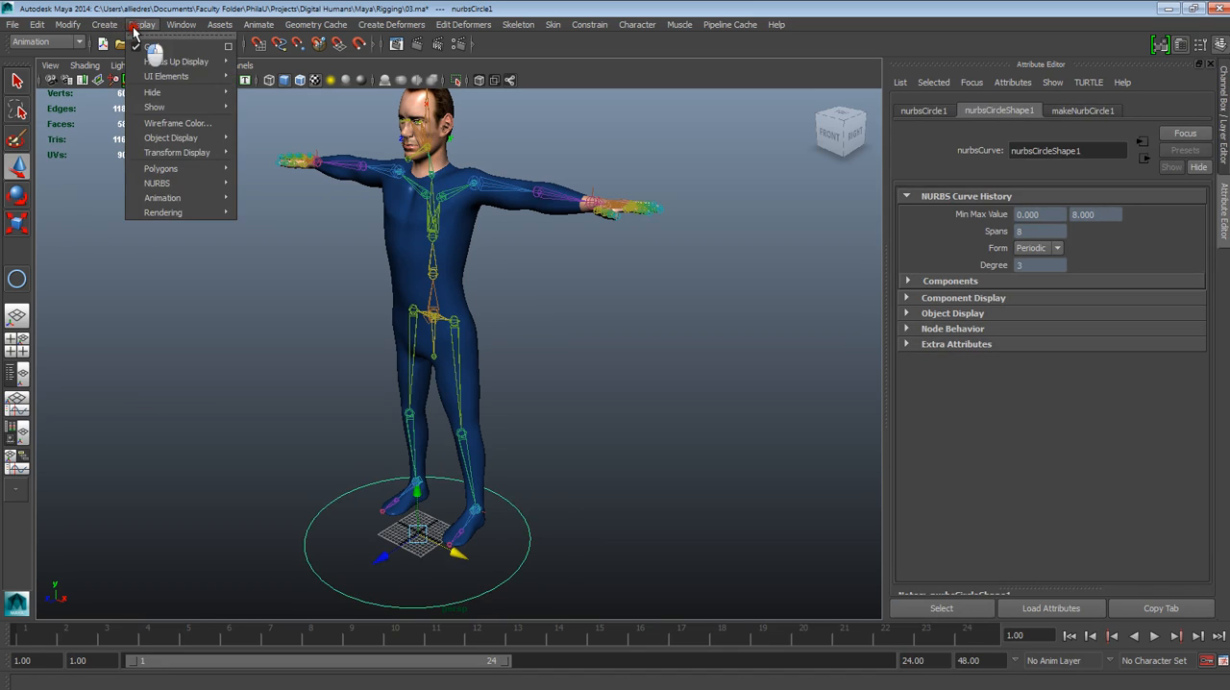
{"action": "mouse_move", "coordinate": [103, 25]}
{"action": "mouse_move", "coordinate": [192, 76]}
{"action": "mouse_move", "coordinate": [173, 46]}
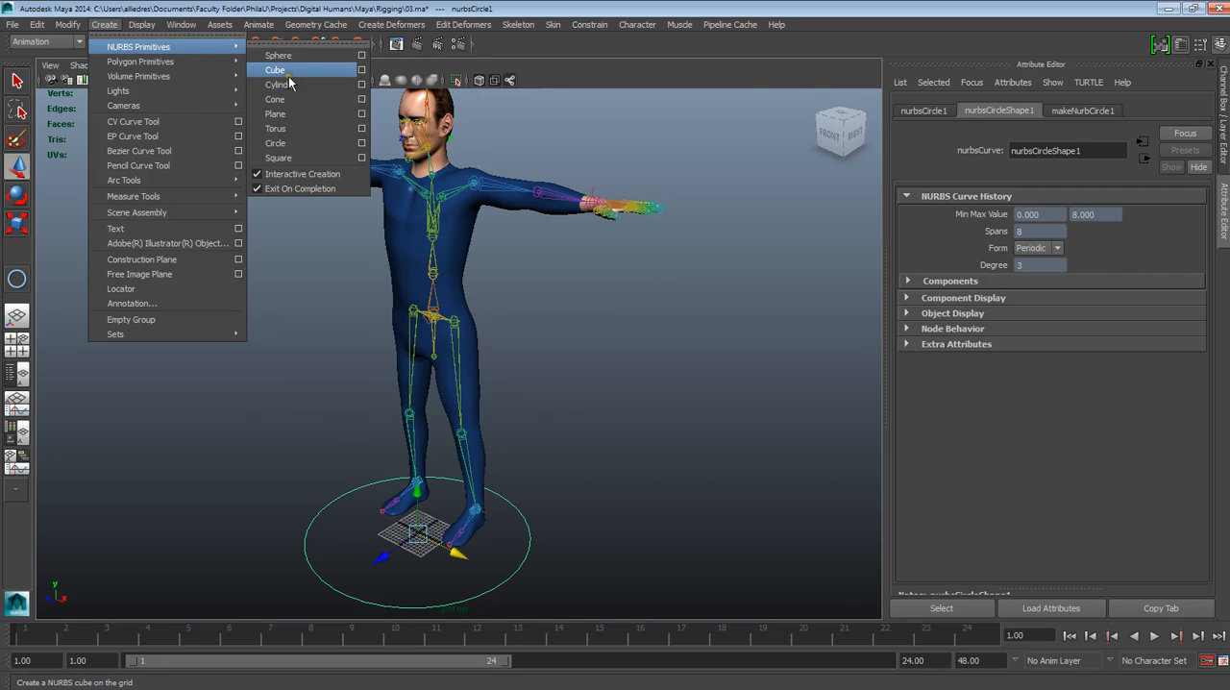
{"action": "left_click", "coordinate": [279, 158]}
{"action": "left_click_drag", "start_coordinate": [202, 448], "coordinate": [338, 435]}
{"action": "key", "text": "w"}
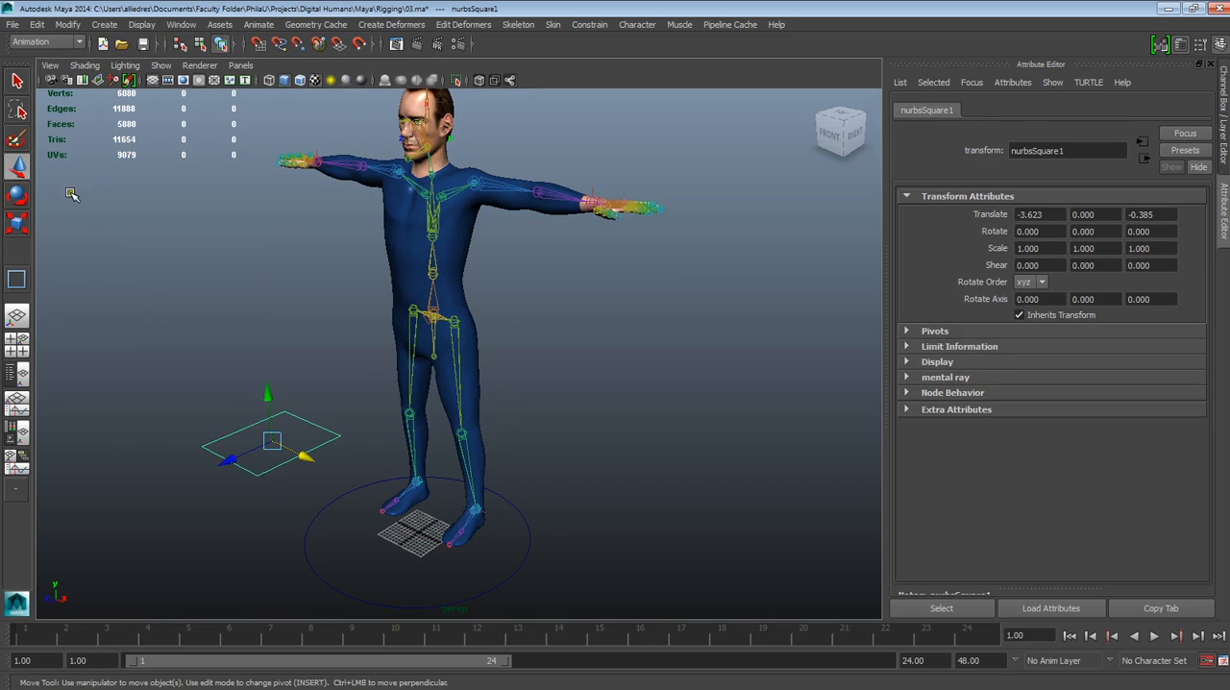
Select only the right edge curve of the NURBS square and move it about 0.471 upward
{"action": "left_click", "coordinate": [292, 512]}
{"action": "left_click", "coordinate": [280, 462]}
{"action": "left_click_drag", "start_coordinate": [269, 439], "coordinate": [265, 408]}
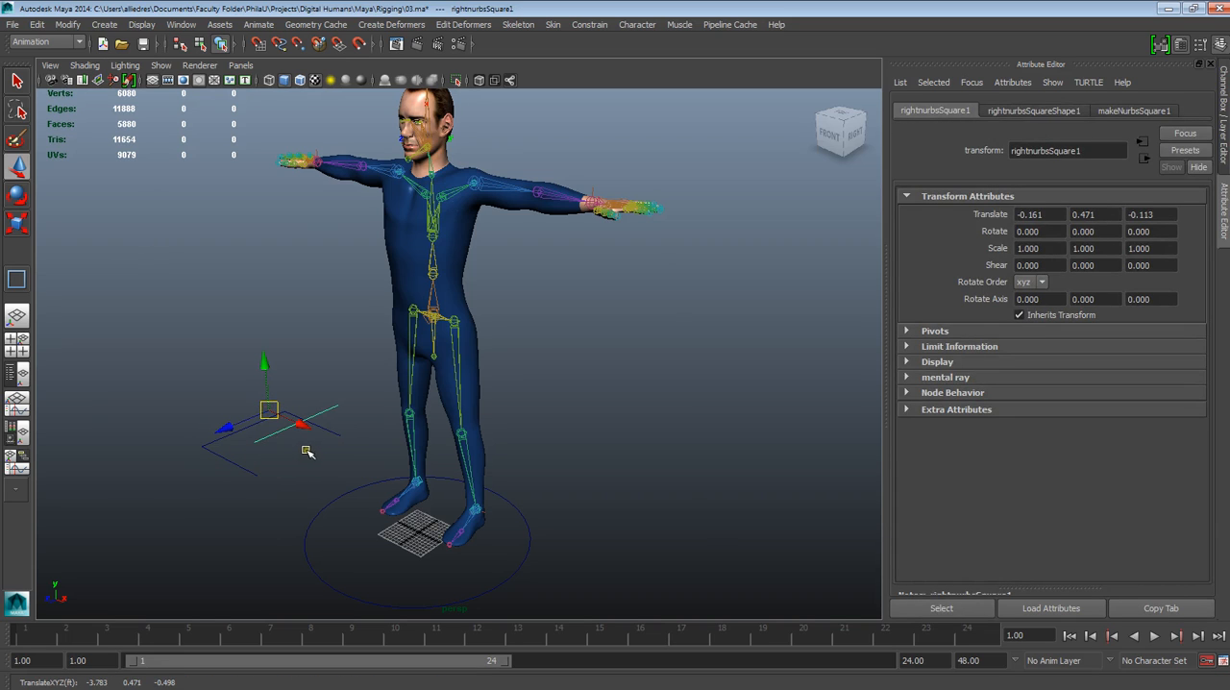
Undo the edge move and remove the NURBS square beside the circle
{"action": "key", "text": "ctrl+z"}
{"action": "key", "text": "ctrl+z"}
{"action": "key", "text": "ctrl+z"}
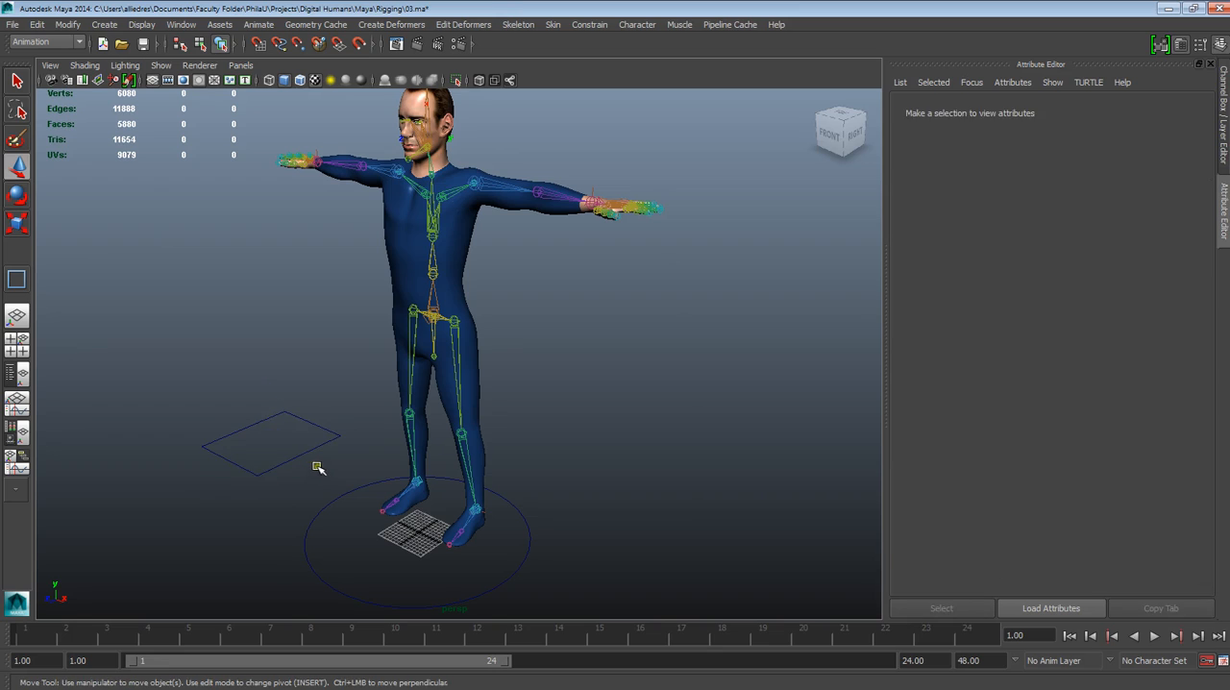
{"action": "left_click", "coordinate": [565, 530]}
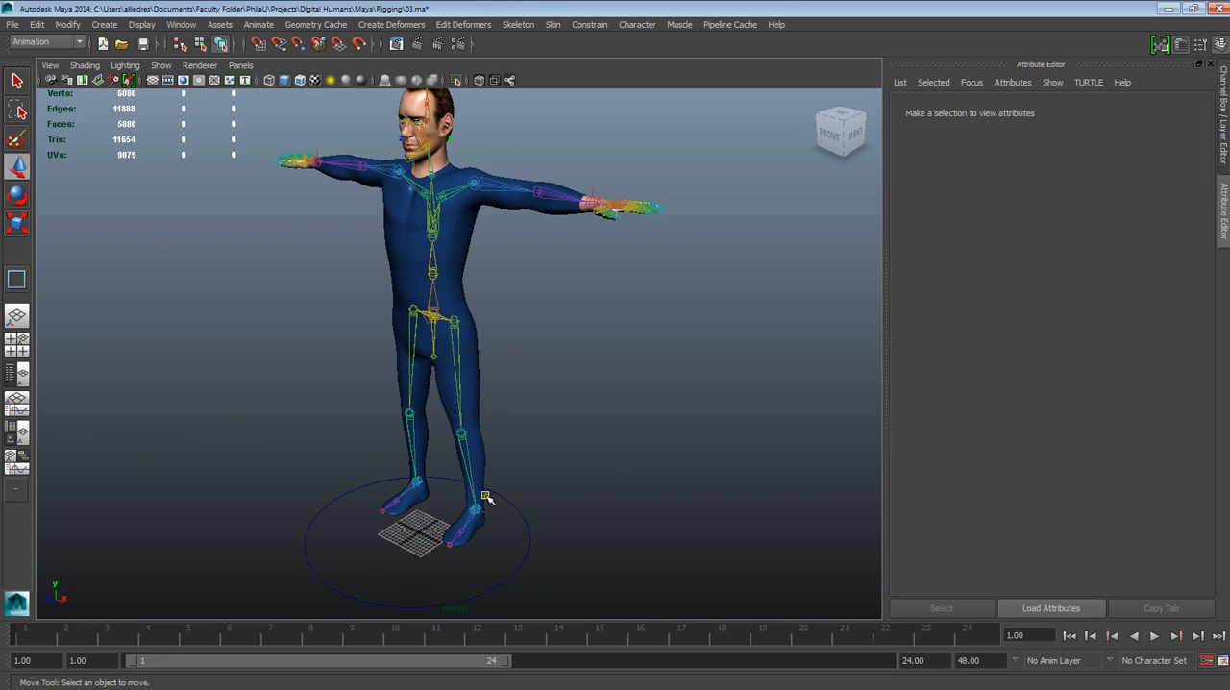
Rename the NURBS circle around the character's feet to CTRL_GLobal
{"action": "left_click", "coordinate": [527, 548]}
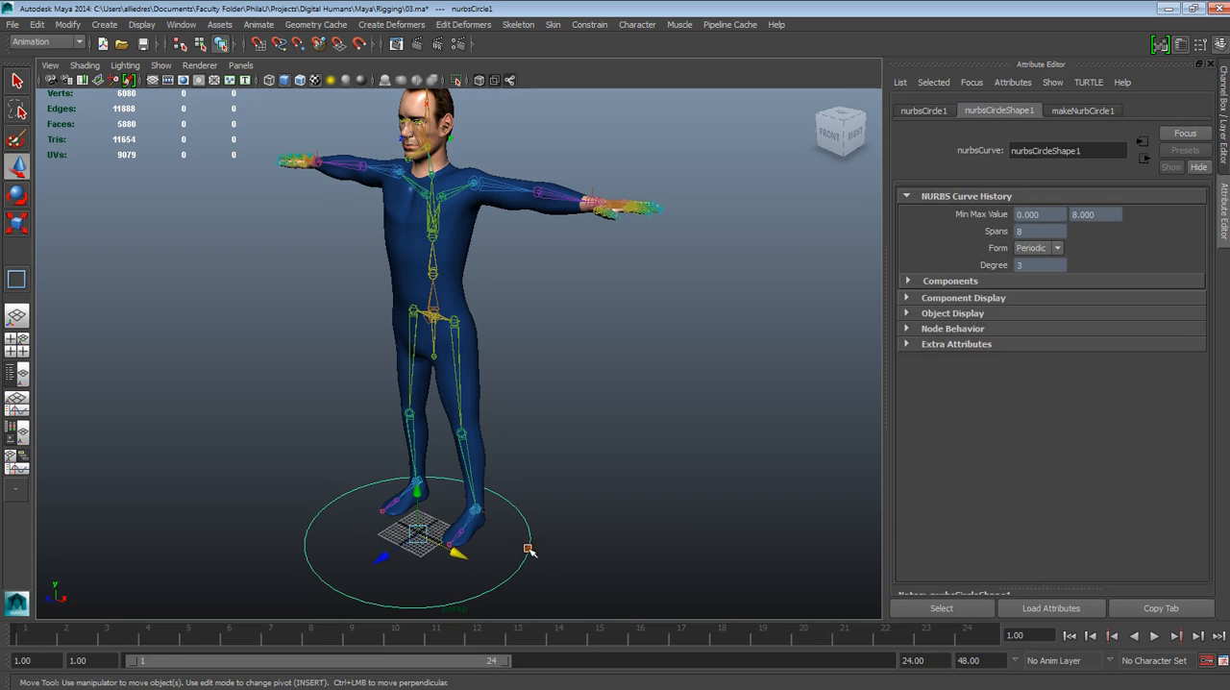
{"action": "middle_click_drag", "start_coordinate": [562, 531], "coordinate": [586, 448], "text": "alt"}
{"action": "left_click_drag", "start_coordinate": [514, 512], "coordinate": [573, 461], "text": "alt"}
{"action": "middle_click_drag", "start_coordinate": [560, 480], "coordinate": [577, 535], "text": "alt"}
{"action": "left_click_drag", "start_coordinate": [576, 535], "coordinate": [509, 561], "text": "alt"}
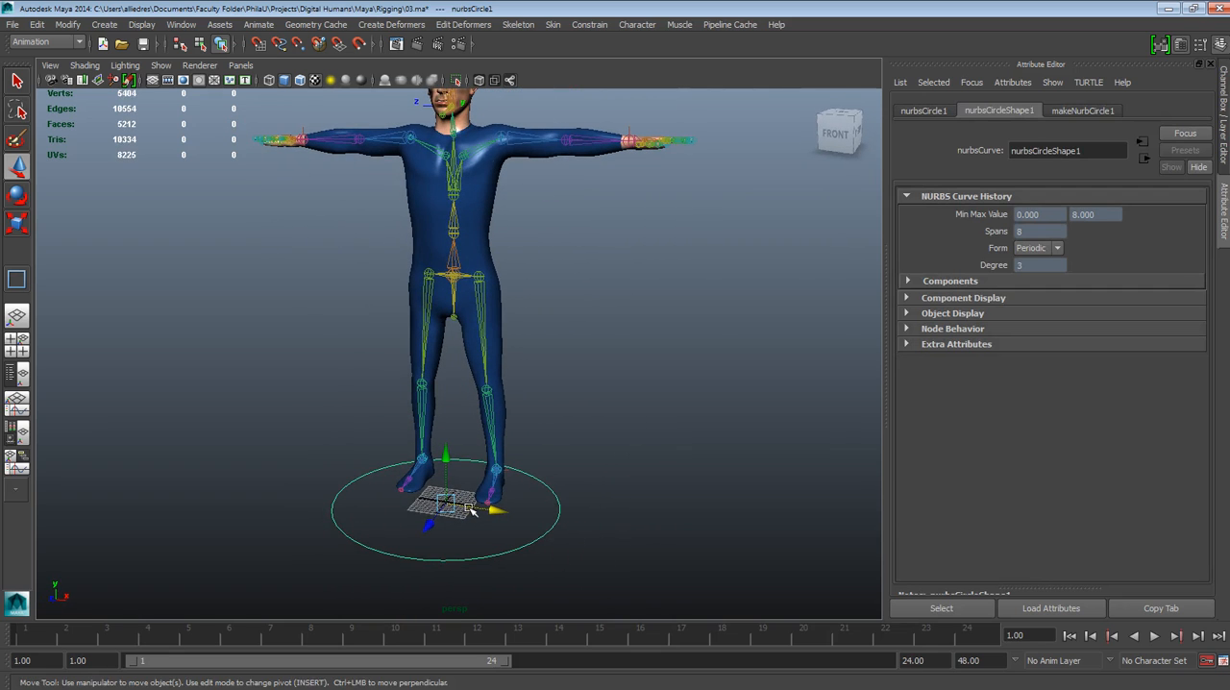
{"action": "left_click", "coordinate": [923, 112]}
{"action": "left_click", "coordinate": [1221, 133]}
{"action": "double_click", "coordinate": [942, 113]}
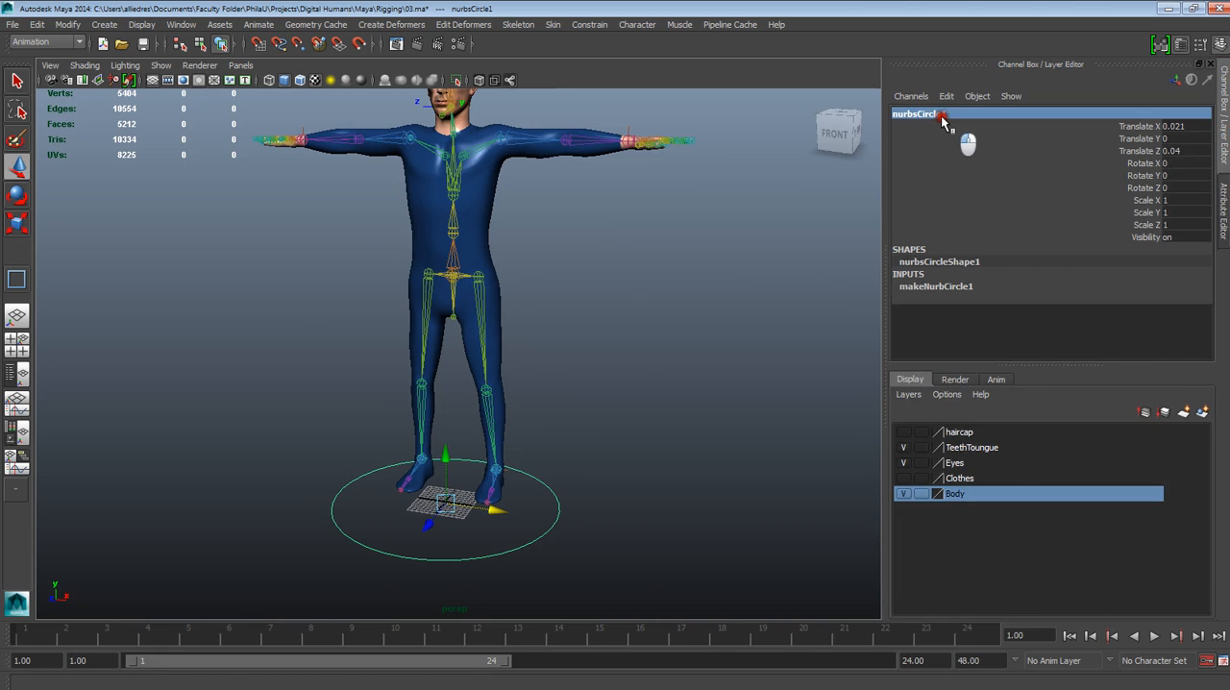
{"action": "left_click_drag", "start_coordinate": [699, 247], "coordinate": [644, 460], "text": "alt"}
{"action": "scroll", "coordinate": [634, 461], "scroll_direction": "up", "scroll_amount": 4}
{"action": "scroll", "coordinate": [621, 462], "scroll_direction": "down", "scroll_amount": 3}
{"action": "mouse_move", "coordinate": [587, 214]}
{"action": "left_mouse_down", "text": "alt"}
{"action": "mouse_move", "coordinate": [615, 236]}
{"action": "mouse_move", "coordinate": [602, 210]}
{"action": "left_mouse_up", "text": "alt"}
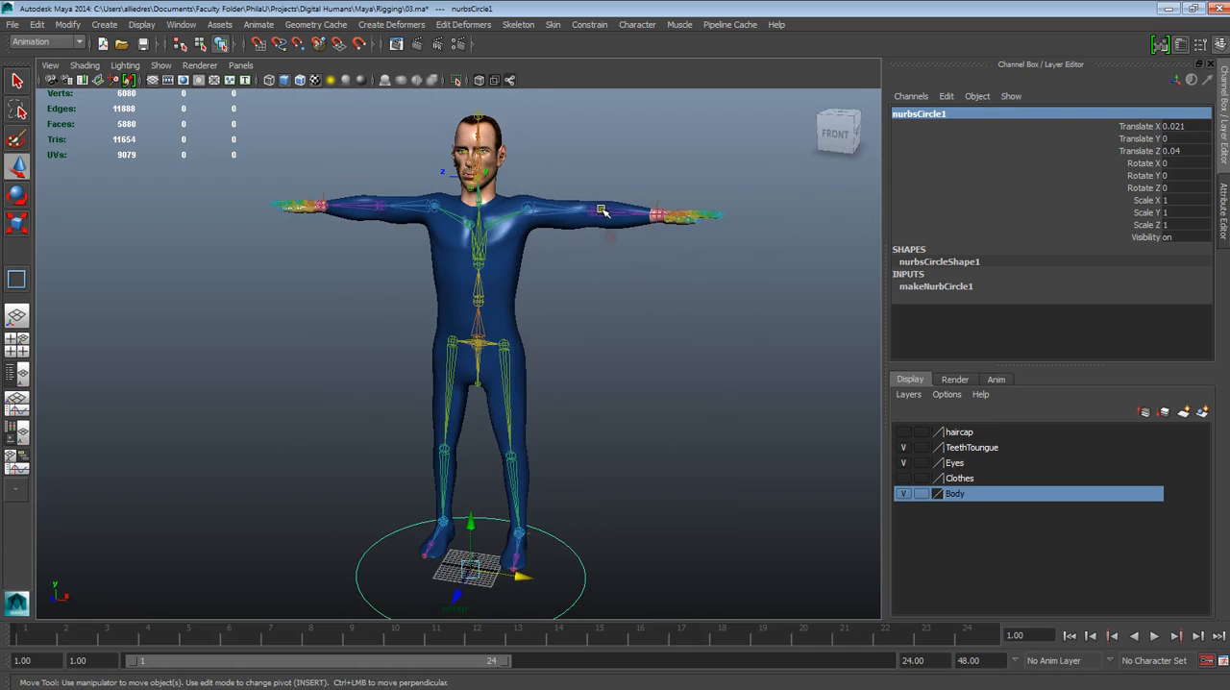
{"action": "double_click", "coordinate": [941, 114]}
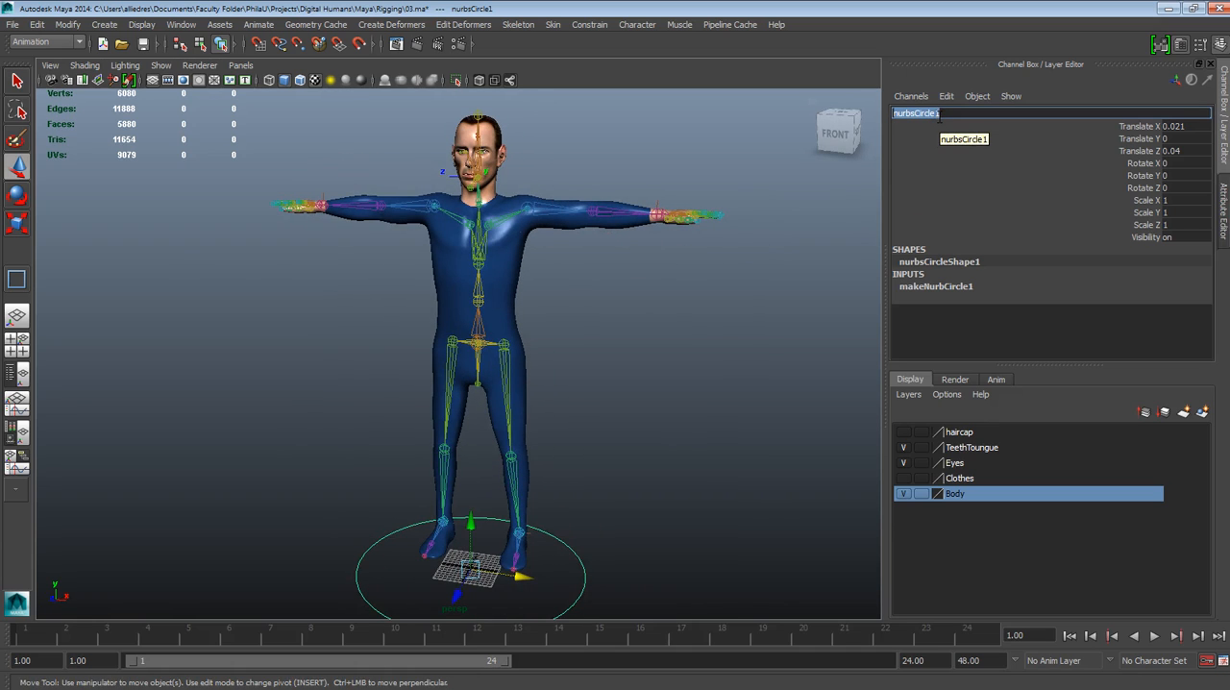
{"action": "type", "text": "CTRL_Global"}
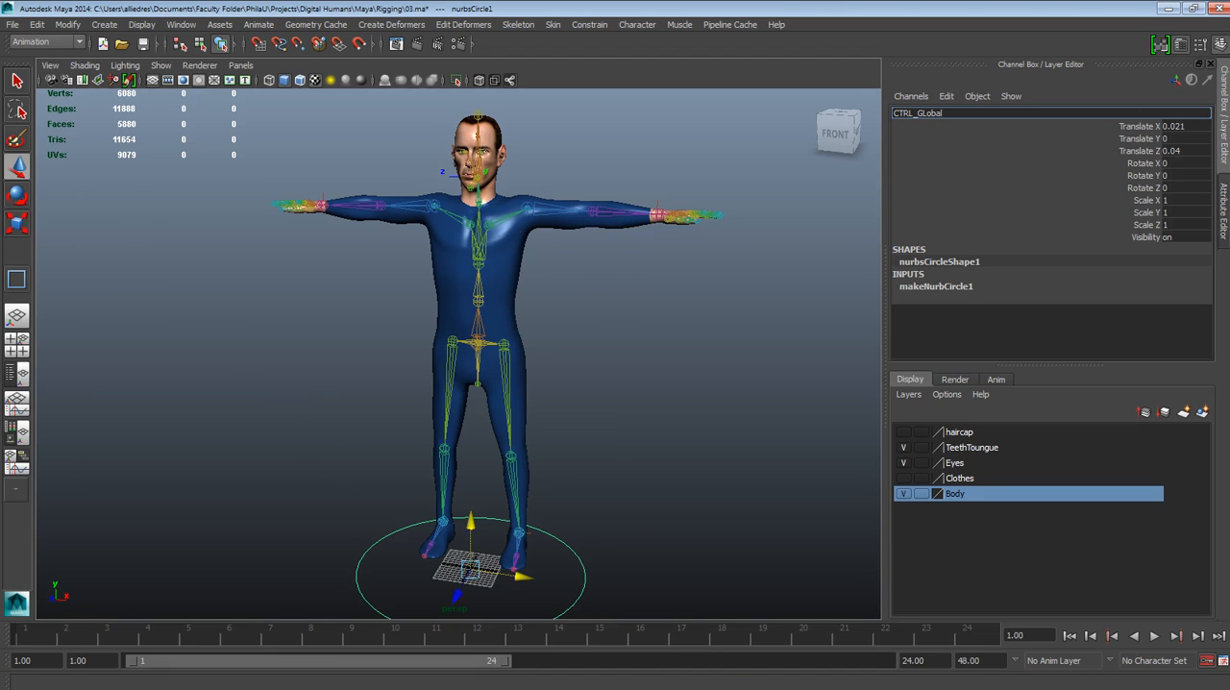
{"action": "key", "text": "Return"}
Move the CTRL_GLobal circle up around the legs and align it with the body's centre at about X 0, Y 1.358, Z -0.351
{"action": "left_click_drag", "start_coordinate": [643, 504], "coordinate": [585, 510], "text": "alt"}
{"action": "left_click", "coordinate": [635, 503]}
{"action": "left_click", "coordinate": [590, 539]}
{"action": "mouse_move", "coordinate": [599, 565]}
{"action": "left_mouse_down", "text": "alt"}
{"action": "mouse_move", "coordinate": [617, 549]}
{"action": "mouse_move", "coordinate": [607, 550]}
{"action": "left_mouse_up", "text": "alt"}
{"action": "left_click_drag", "start_coordinate": [489, 534], "coordinate": [506, 547], "text": "alt"}
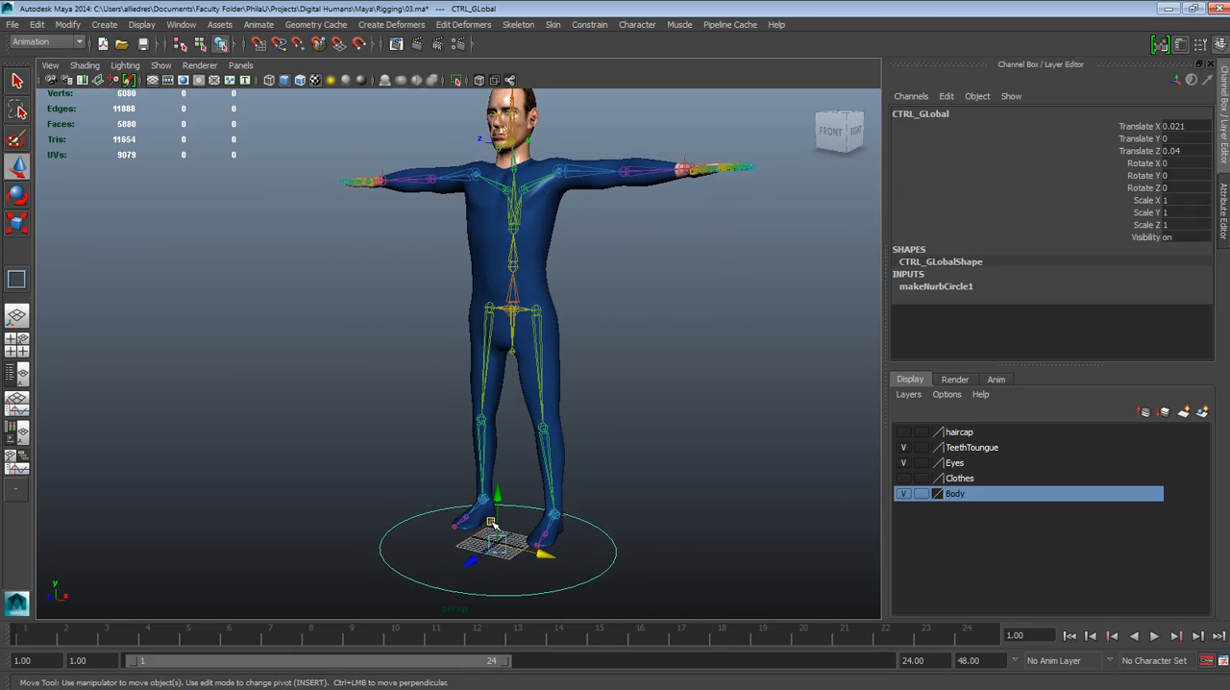
{"action": "left_click_drag", "start_coordinate": [498, 498], "coordinate": [500, 350]}
{"action": "left_click_drag", "start_coordinate": [598, 345], "coordinate": [563, 338], "text": "alt"}
{"action": "left_click_drag", "start_coordinate": [531, 271], "coordinate": [510, 401], "text": "alt"}
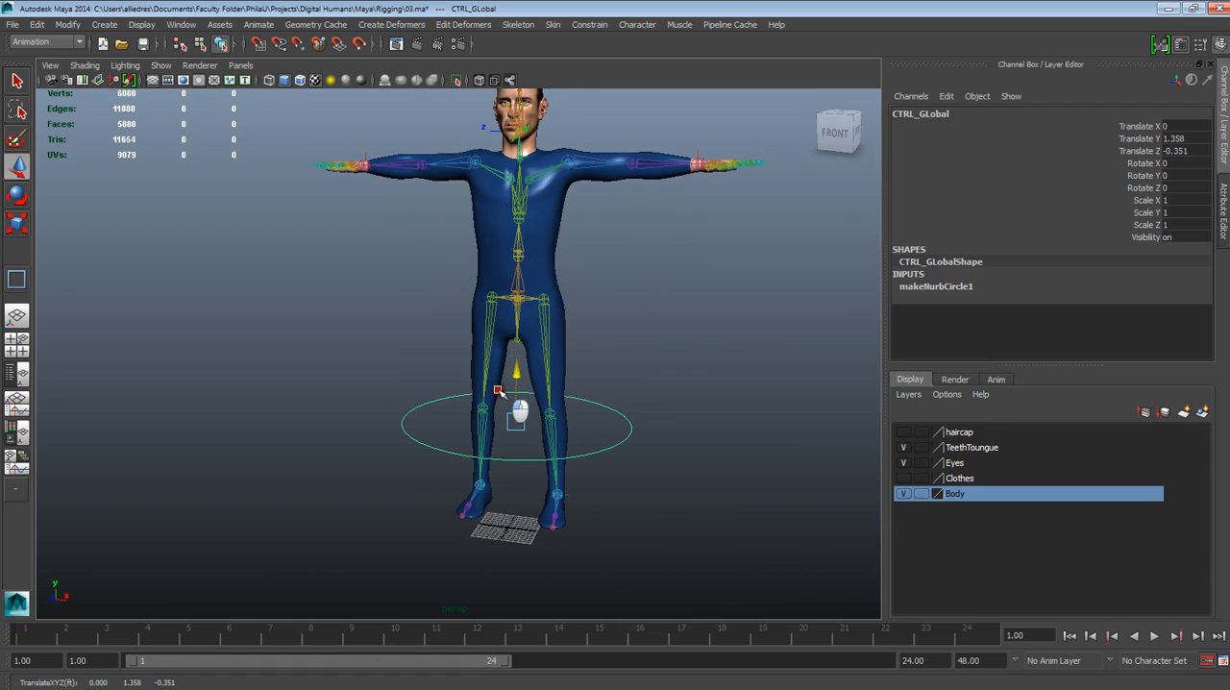
Set the CTRL_GLobal circle's Translate Y to 0 to place it at ground level
{"action": "left_click", "coordinate": [1176, 139]}
{"action": "type", "text": "0"}
{"action": "key", "text": "Return"}
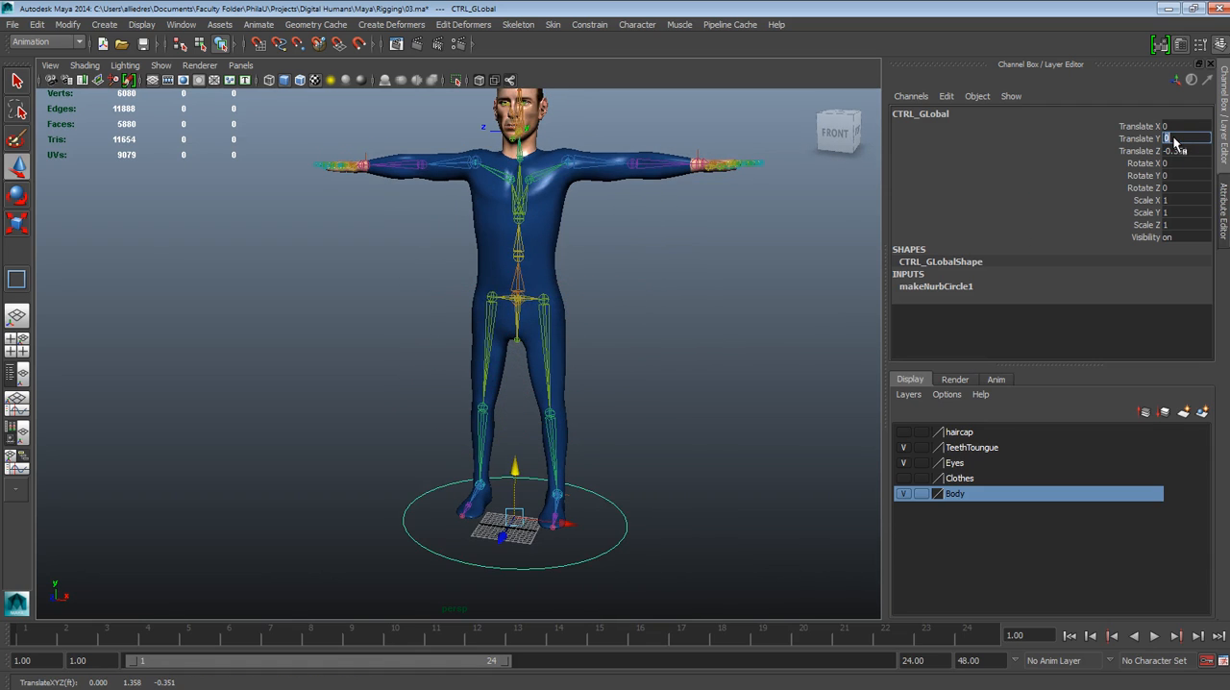
Examine the CTRL_GLobal circle's placement around the feet from the side and front of the character
{"action": "left_click_drag", "start_coordinate": [681, 384], "coordinate": [595, 465], "text": "alt"}
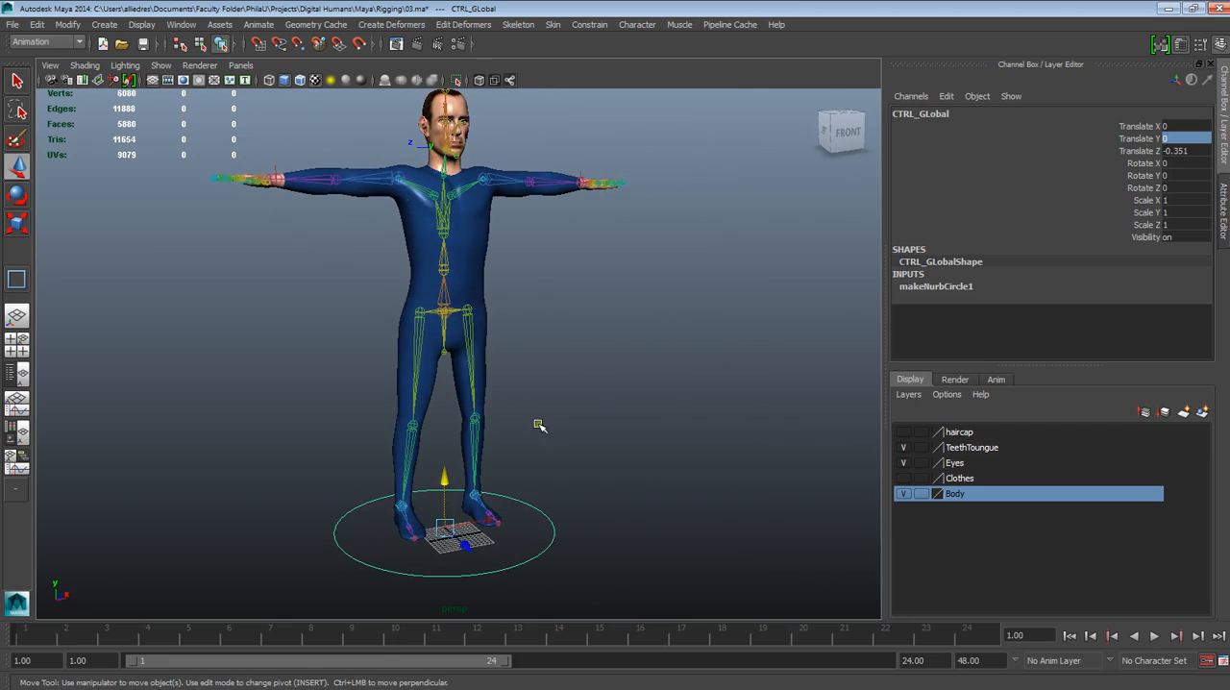
{"action": "left_click_drag", "start_coordinate": [430, 306], "coordinate": [376, 382], "text": "alt"}
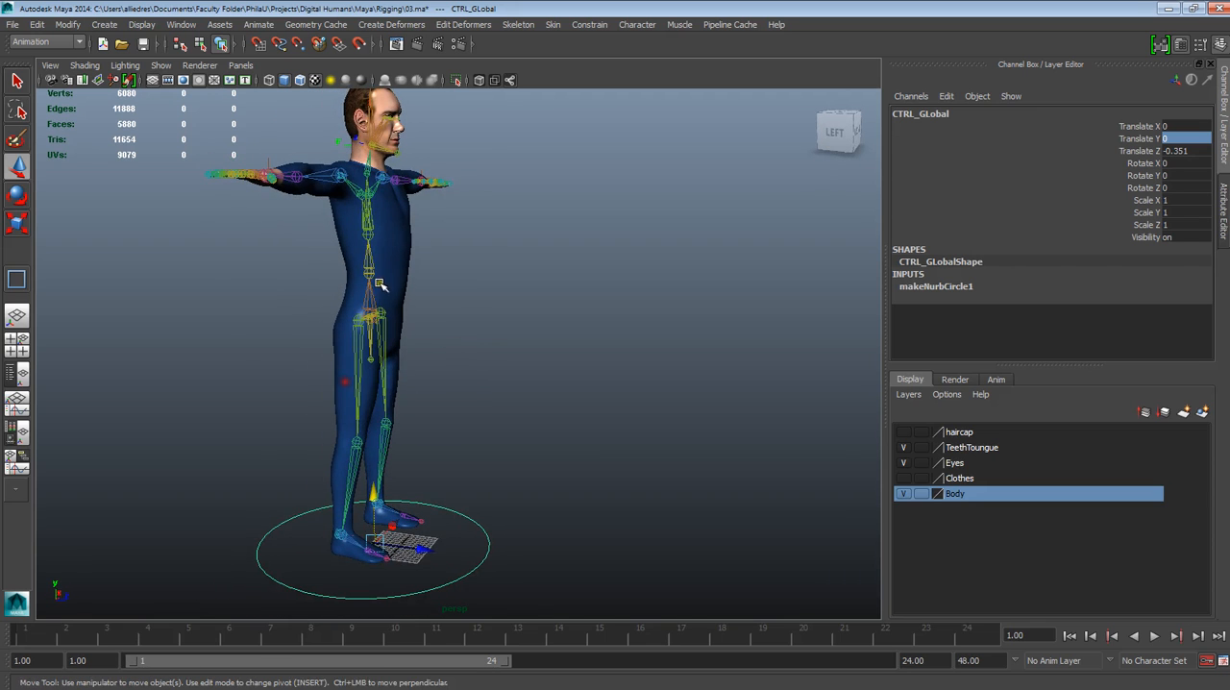
{"action": "left_click_drag", "start_coordinate": [467, 469], "coordinate": [524, 483], "text": "alt"}
{"action": "middle_click_drag", "start_coordinate": [525, 484], "coordinate": [494, 429], "text": "alt"}
{"action": "left_click_drag", "start_coordinate": [494, 429], "coordinate": [534, 437], "text": "alt"}
{"action": "right_click_drag", "start_coordinate": [497, 420], "coordinate": [545, 431], "text": "alt"}
{"action": "left_click_drag", "start_coordinate": [546, 432], "coordinate": [481, 470], "text": "alt"}
{"action": "middle_click_drag", "start_coordinate": [499, 380], "coordinate": [553, 442], "text": "alt"}
{"action": "left_click_drag", "start_coordinate": [553, 442], "coordinate": [490, 476], "text": "alt"}
{"action": "middle_click_drag", "start_coordinate": [569, 513], "coordinate": [513, 497], "text": "alt"}
{"action": "left_click_drag", "start_coordinate": [514, 496], "coordinate": [525, 522], "text": "alt"}
{"action": "middle_click_drag", "start_coordinate": [524, 522], "coordinate": [451, 463], "text": "alt"}
{"action": "left_click_drag", "start_coordinate": [532, 477], "coordinate": [413, 488], "text": "alt"}
{"action": "middle_click_drag", "start_coordinate": [413, 488], "coordinate": [431, 474], "text": "alt"}
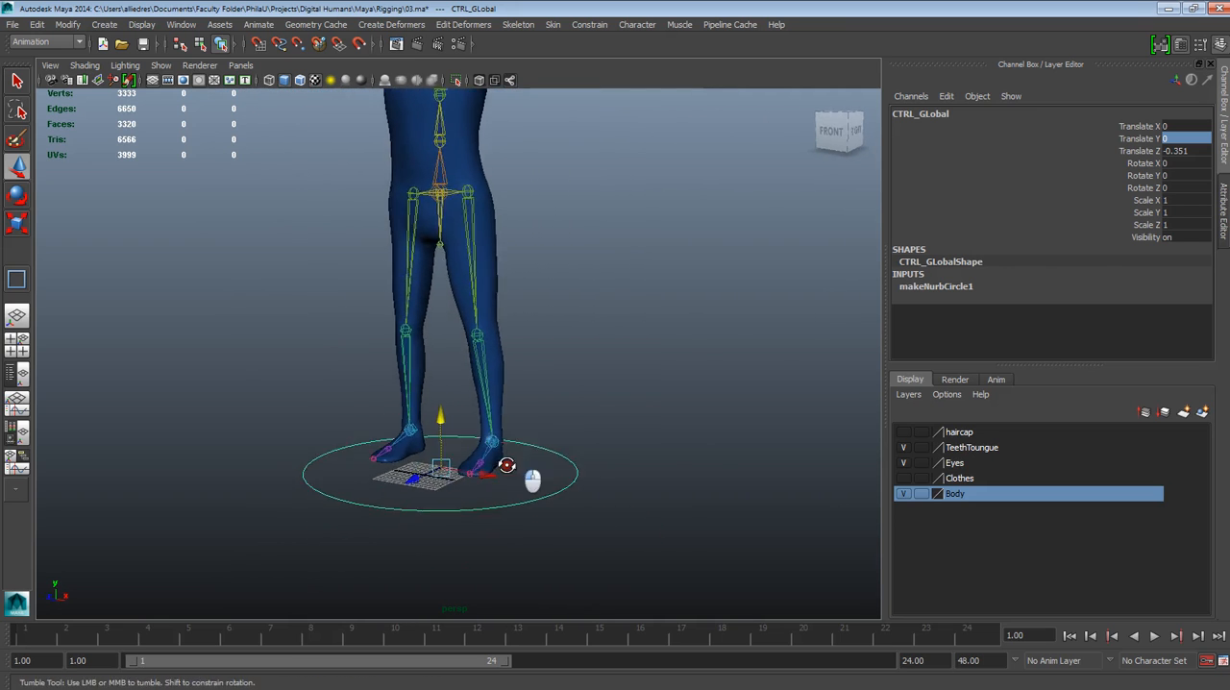
{"action": "left_click_drag", "start_coordinate": [430, 475], "coordinate": [580, 475], "text": "alt"}
{"action": "middle_click_drag", "start_coordinate": [579, 475], "coordinate": [582, 558], "text": "alt"}
{"action": "scroll", "coordinate": [582, 560], "scroll_direction": "down", "scroll_amount": 2}
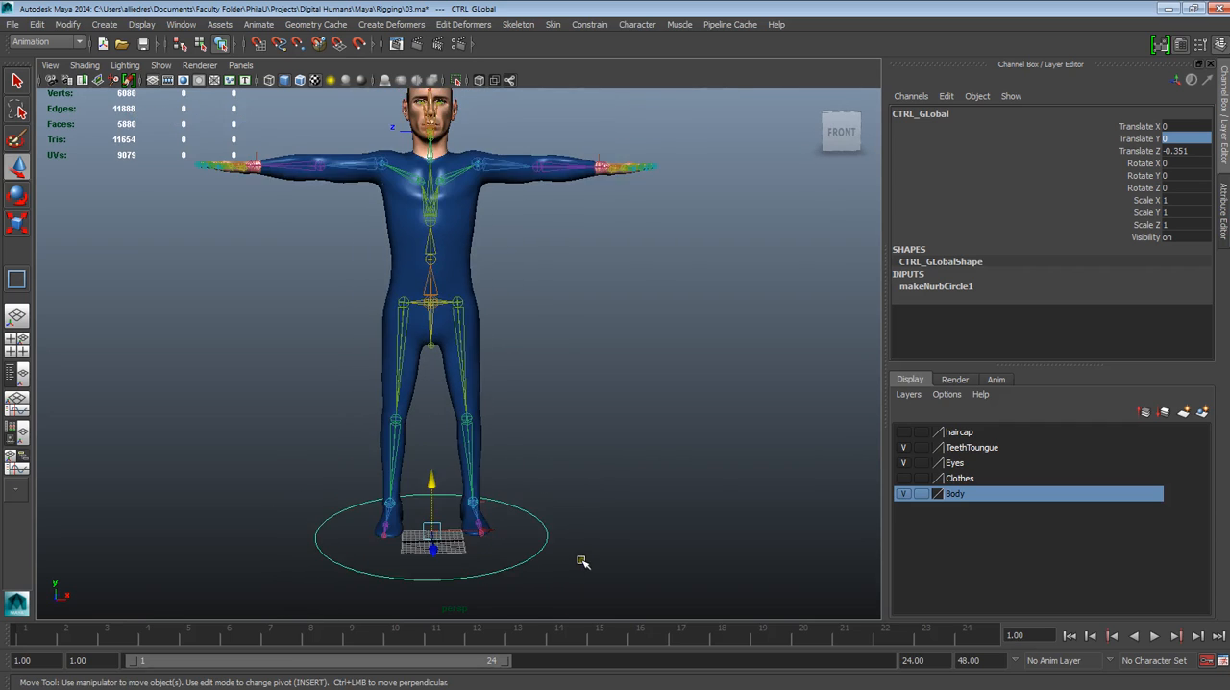
{"action": "scroll", "coordinate": [535, 523], "scroll_direction": "down", "scroll_amount": 2}
{"action": "middle_click_drag", "start_coordinate": [535, 523], "coordinate": [555, 543], "text": "alt"}
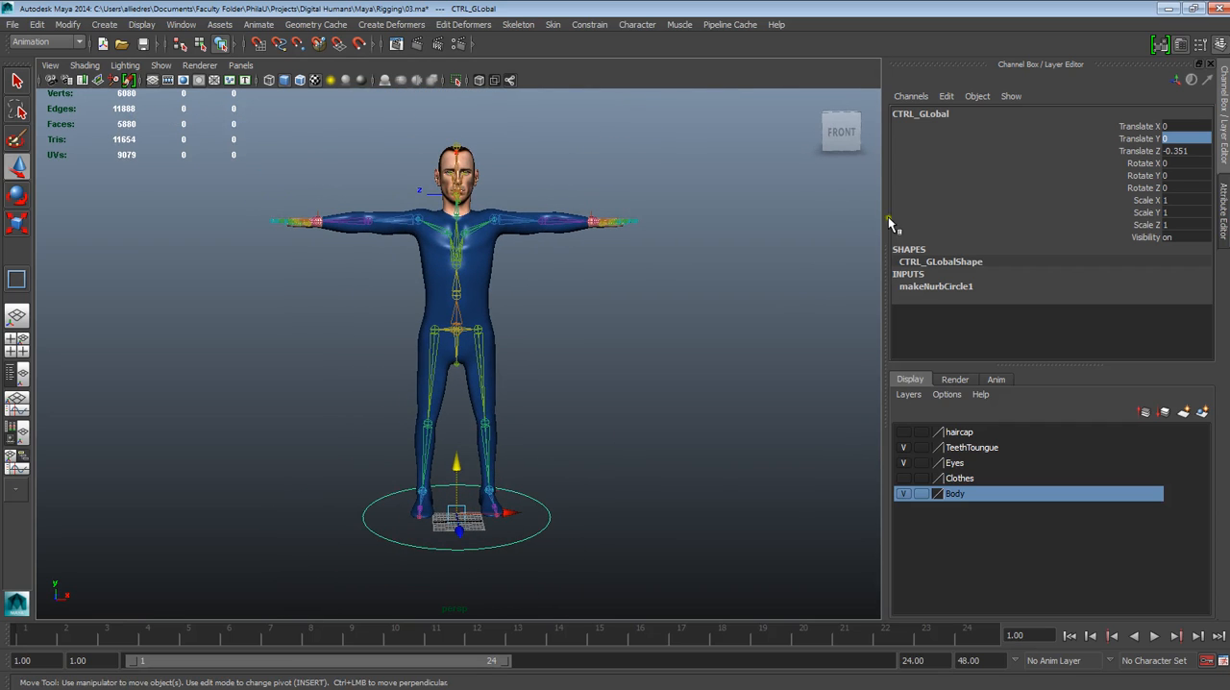
Freeze the transformations of the CTRL_GLobal circle
{"action": "left_click", "coordinate": [67, 24]}
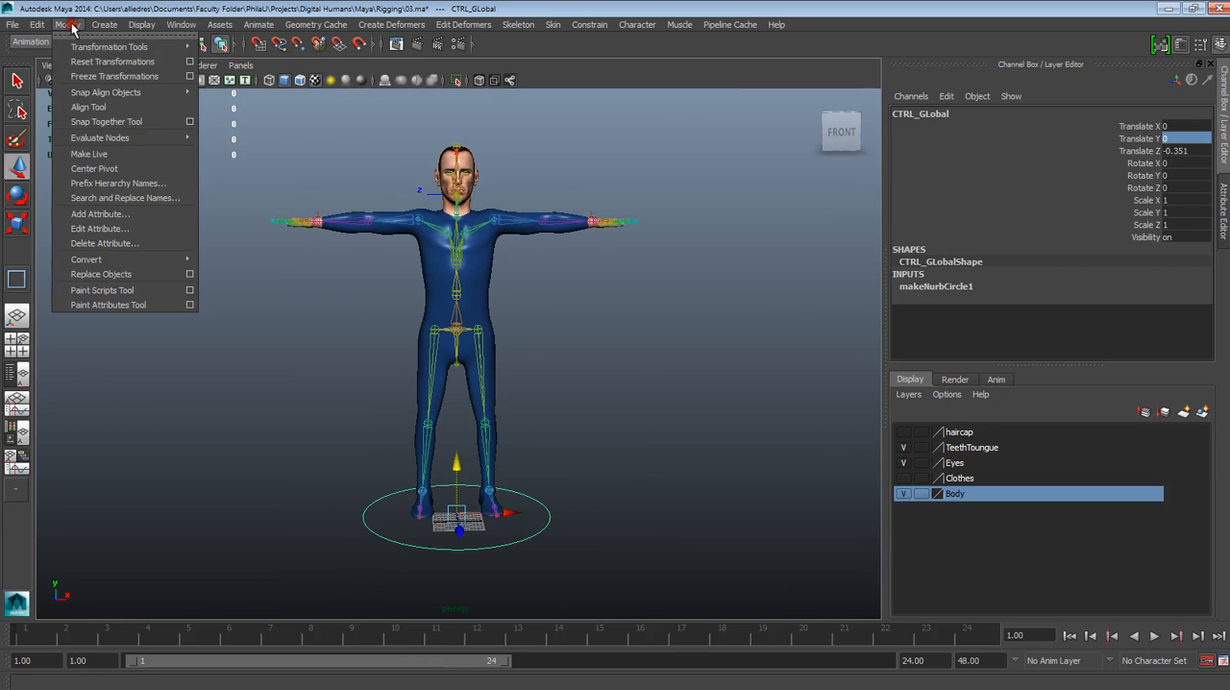
{"action": "left_click", "coordinate": [100, 76]}
{"action": "left_click", "coordinate": [480, 271]}
{"action": "left_click", "coordinate": [574, 384]}
{"action": "left_click", "coordinate": [542, 501]}
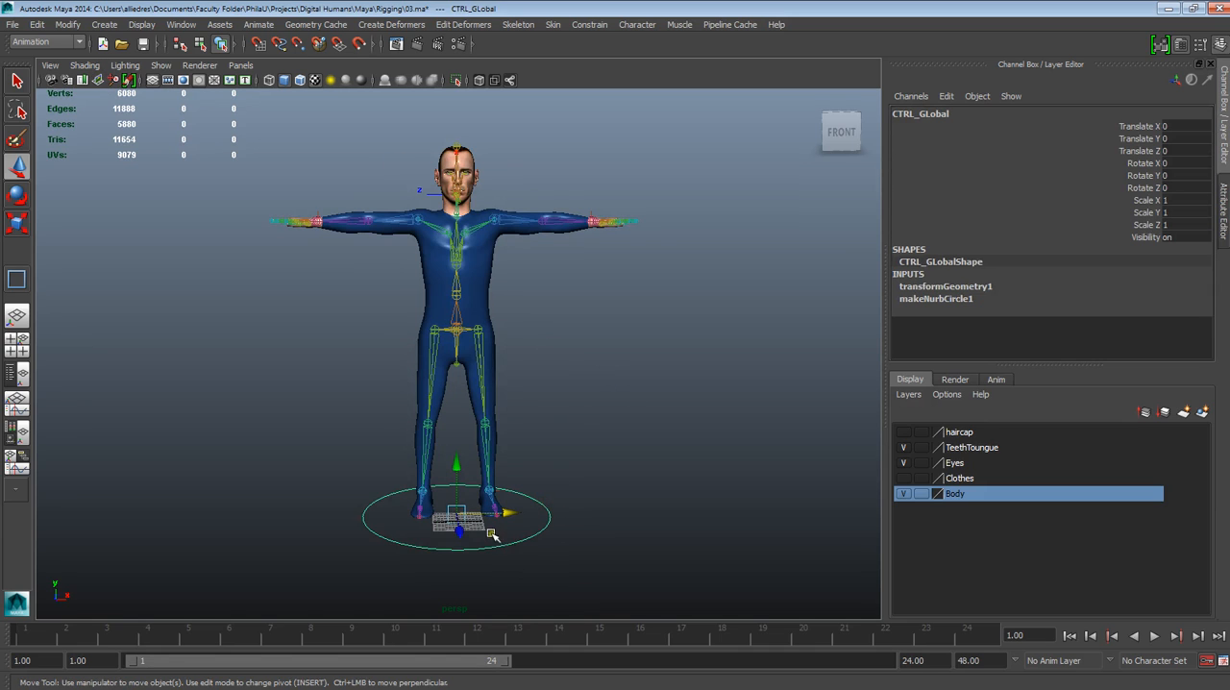
Test the control by moving the CTRL_GLobal circle sideways and resetting its Translate X to 0
{"action": "left_click_drag", "start_coordinate": [493, 516], "coordinate": [765, 358]}
{"action": "left_click", "coordinate": [1188, 126]}
{"action": "type", "text": "0"}
{"action": "key", "text": "Return"}
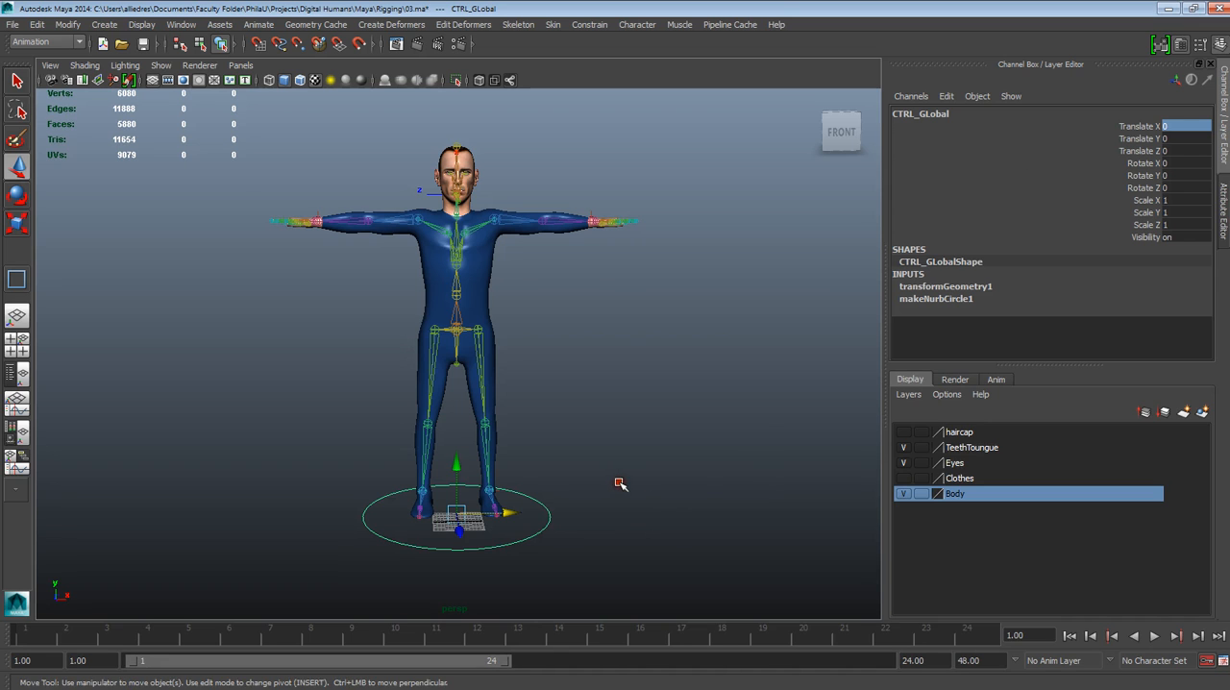
Select the CTRL_GLobal circle and open the Outliner, placing it clear of the character's body
{"action": "left_click", "coordinate": [647, 516]}
{"action": "left_click_drag", "start_coordinate": [662, 513], "coordinate": [628, 514], "text": "alt"}
{"action": "scroll", "coordinate": [567, 467], "scroll_direction": "up", "scroll_amount": 2}
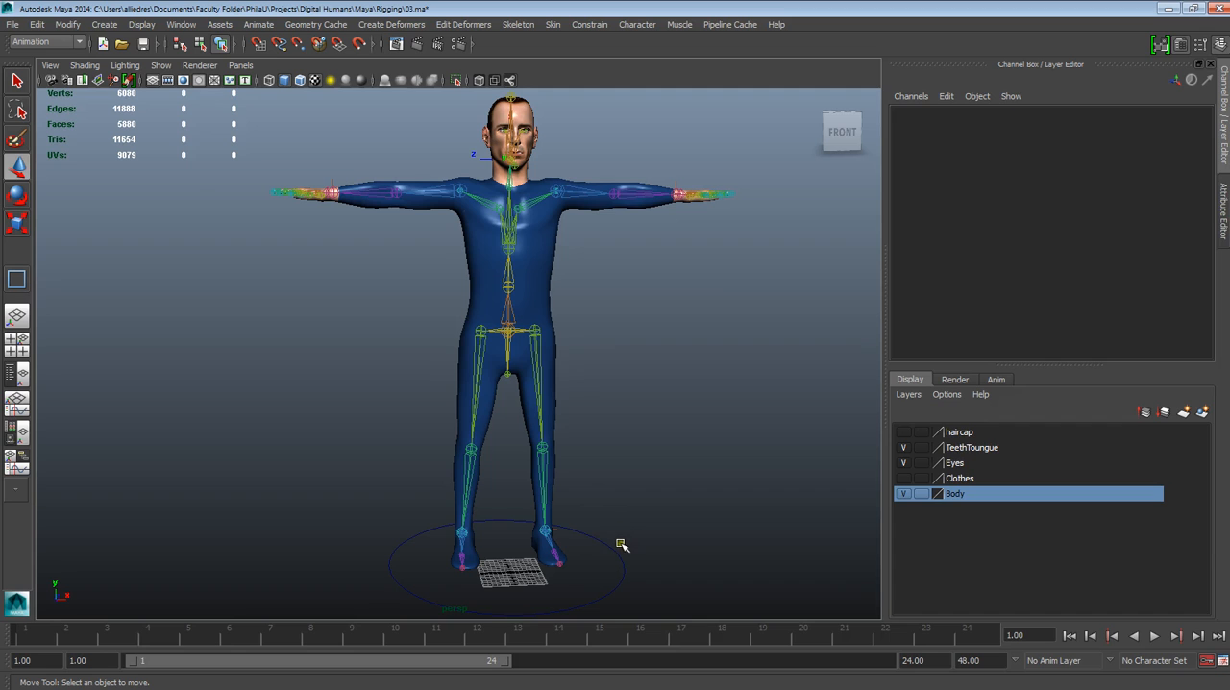
{"action": "right_click_drag", "start_coordinate": [640, 560], "coordinate": [609, 472], "text": "alt"}
{"action": "mouse_move", "coordinate": [609, 472]}
{"action": "left_mouse_down", "text": "alt"}
{"action": "mouse_move", "coordinate": [728, 516]}
{"action": "mouse_move", "coordinate": [595, 484]}
{"action": "left_mouse_up", "text": "alt"}
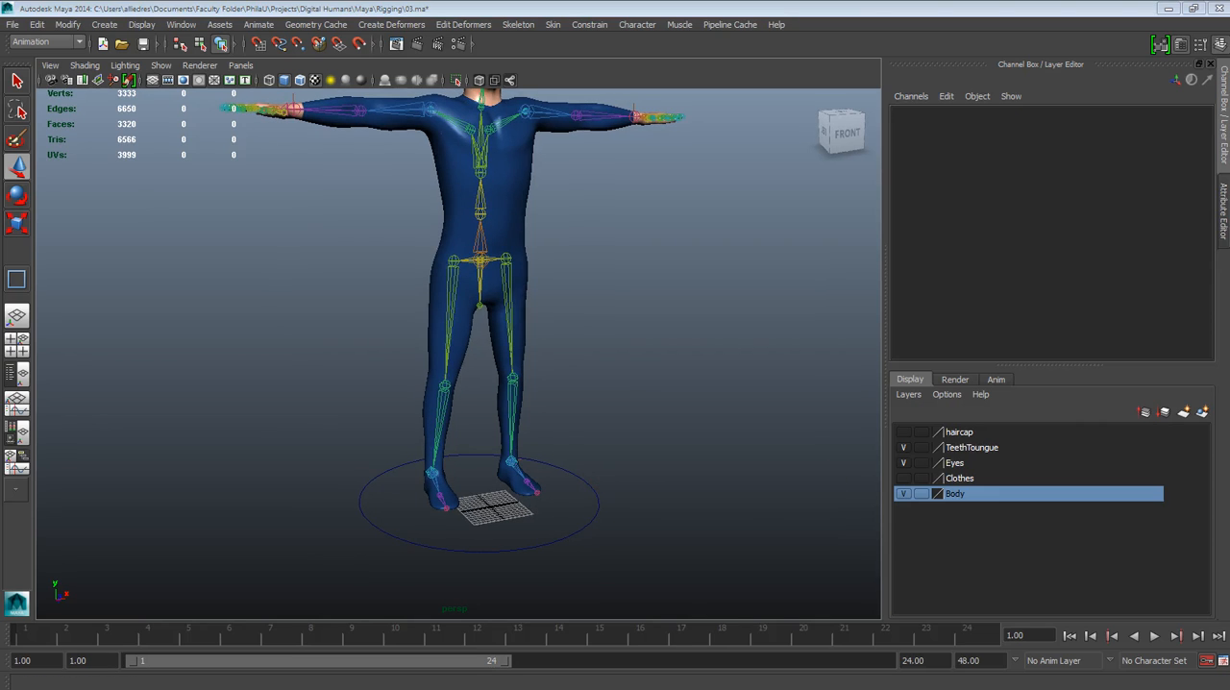
{"action": "left_click_drag", "start_coordinate": [677, 474], "coordinate": [571, 494], "text": "alt"}
{"action": "left_click", "coordinate": [573, 502]}
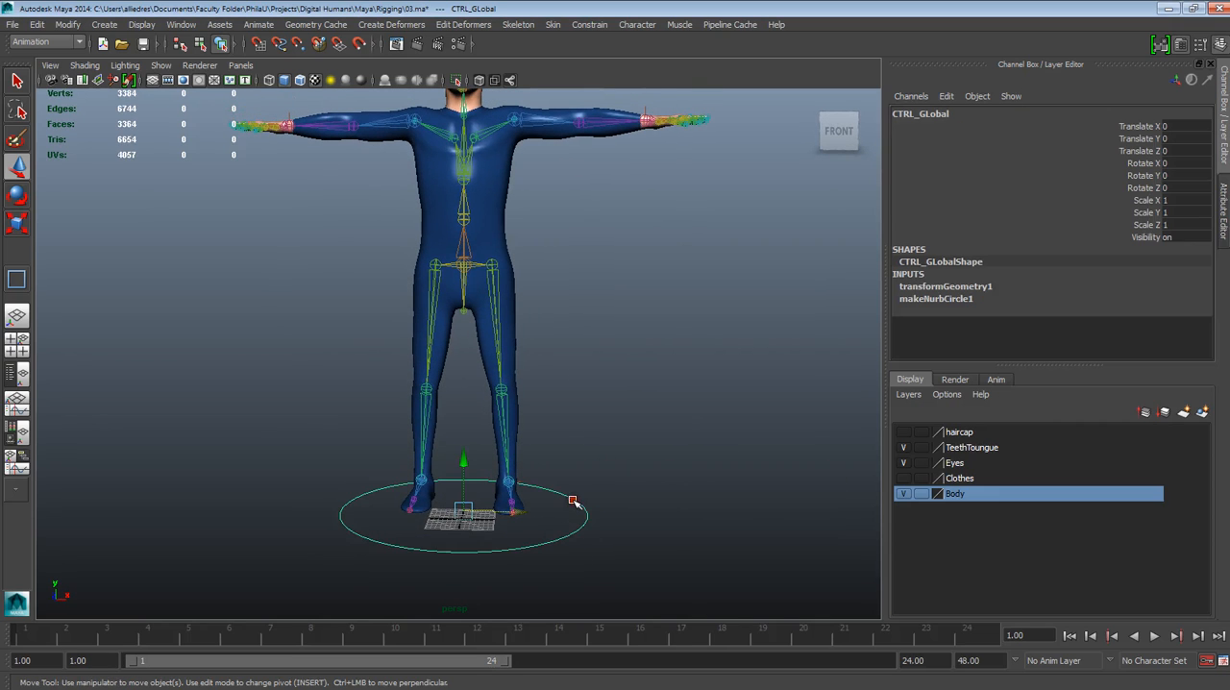
{"action": "left_click", "coordinate": [181, 24]}
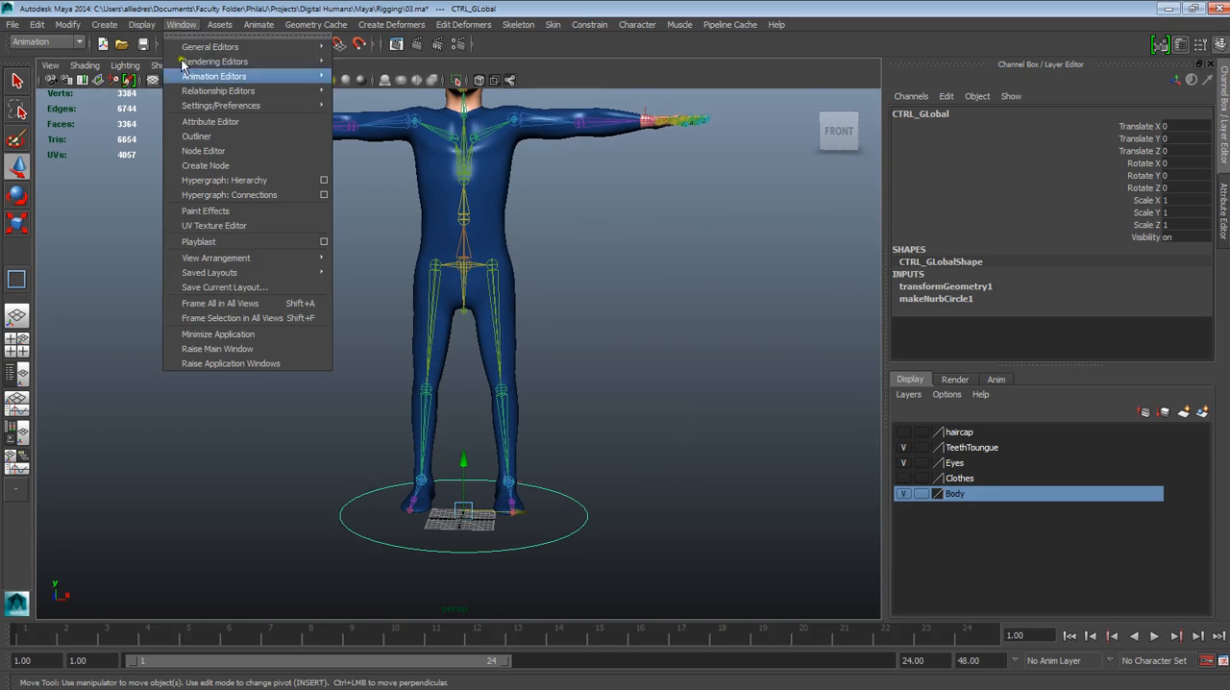
{"action": "left_click", "coordinate": [208, 138]}
{"action": "left_click_drag", "start_coordinate": [457, 114], "coordinate": [89, 87]}
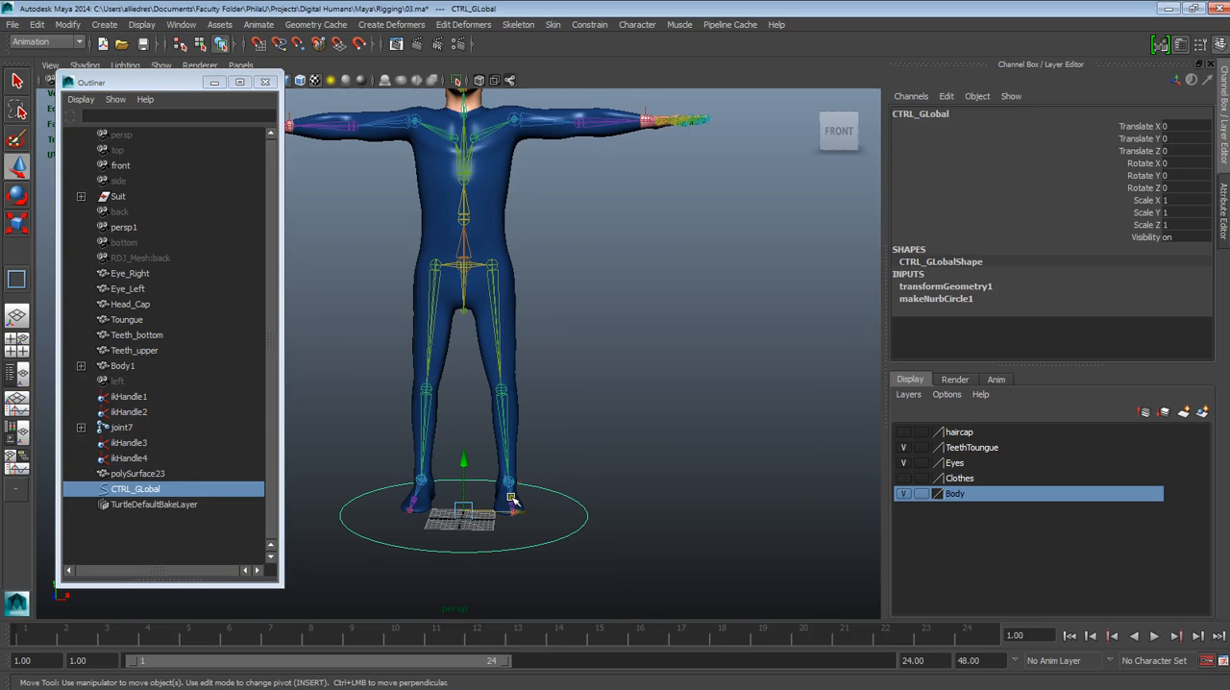
Check the IK handles and joints at the character's wrists and ankles against the scene's object list
{"action": "left_click", "coordinate": [646, 110]}
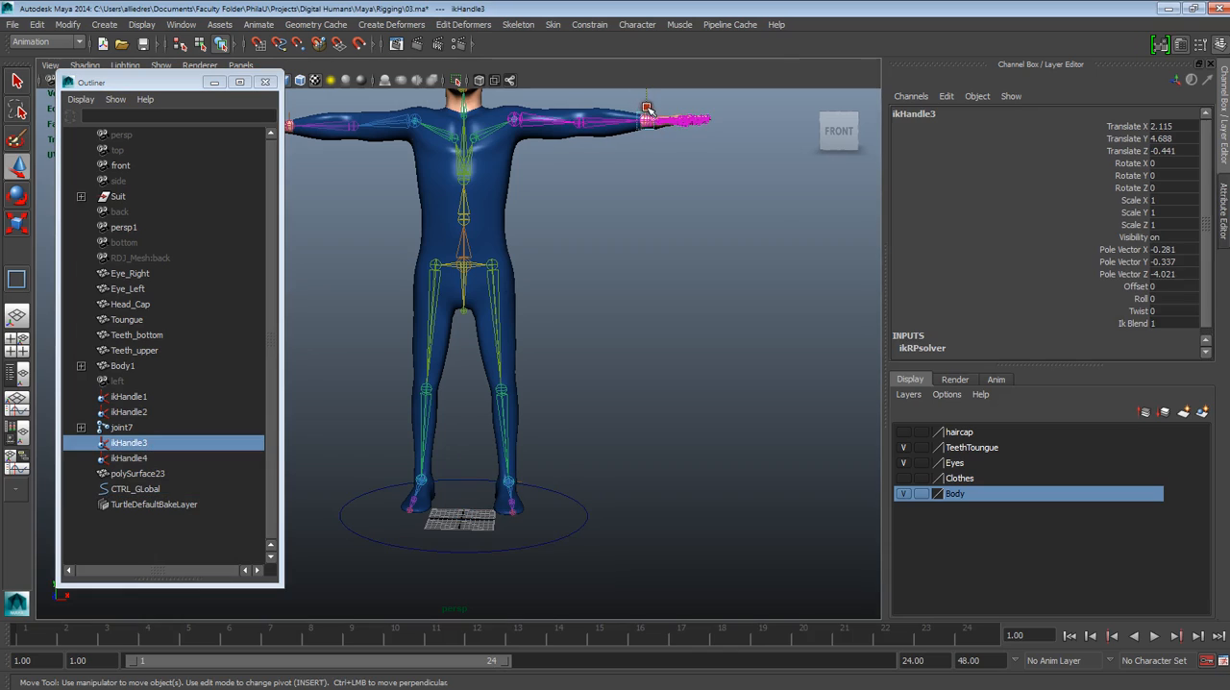
{"action": "left_click", "coordinate": [291, 122]}
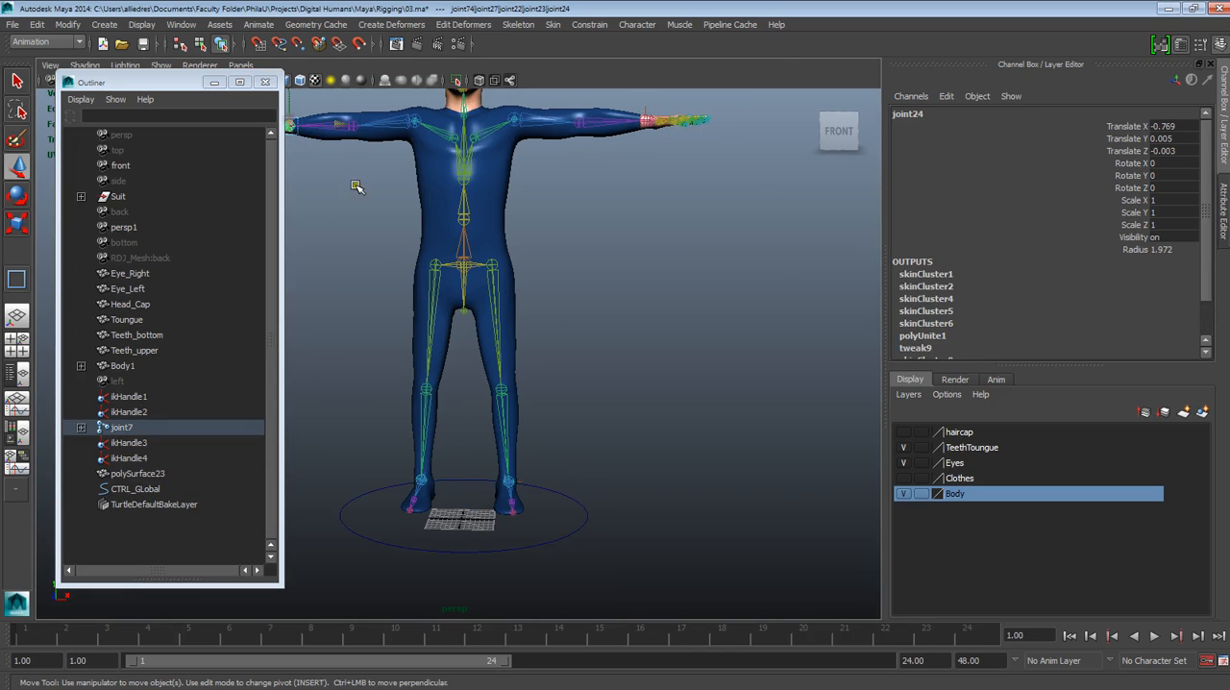
{"action": "left_click", "coordinate": [512, 490]}
{"action": "left_click", "coordinate": [585, 460]}
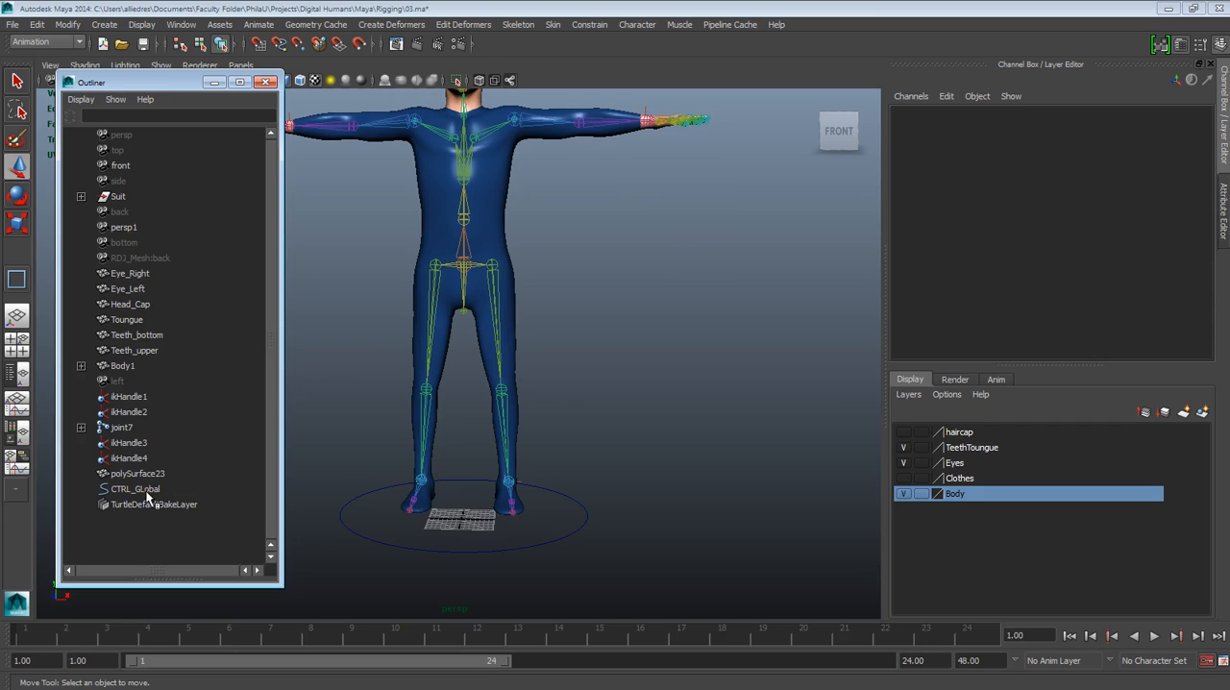
{"action": "left_click", "coordinate": [422, 553]}
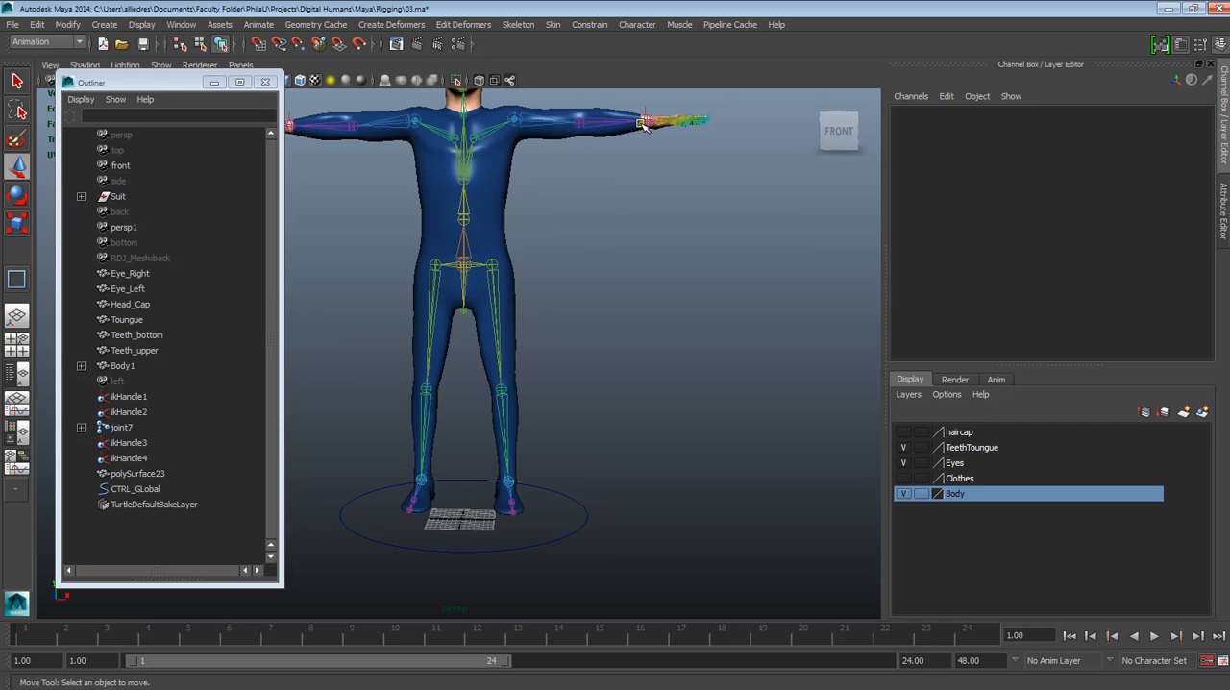
{"action": "left_click", "coordinate": [169, 406]}
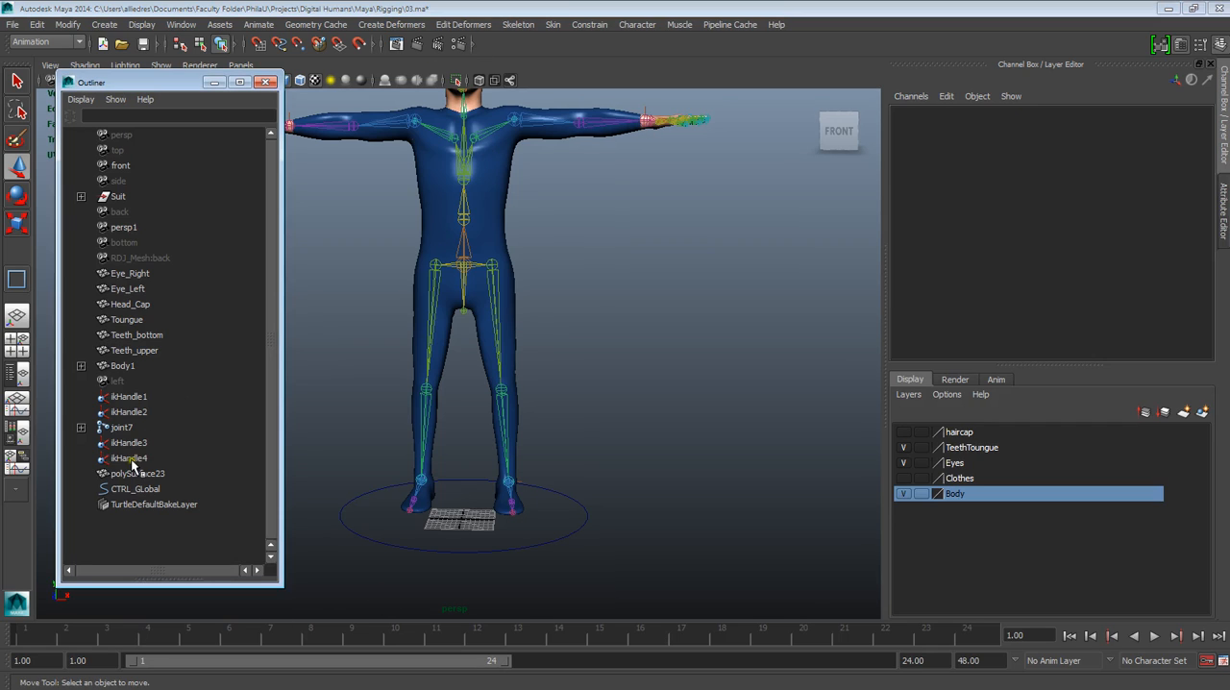
Group ikHandle1, ikHandle2, ikHandle3 and ikHandle4 together
{"action": "right_click_drag", "start_coordinate": [419, 374], "coordinate": [477, 406], "text": "alt"}
{"action": "middle_click_drag", "start_coordinate": [478, 407], "coordinate": [555, 480], "text": "alt"}
{"action": "right_click_drag", "start_coordinate": [556, 481], "coordinate": [546, 473], "text": "alt"}
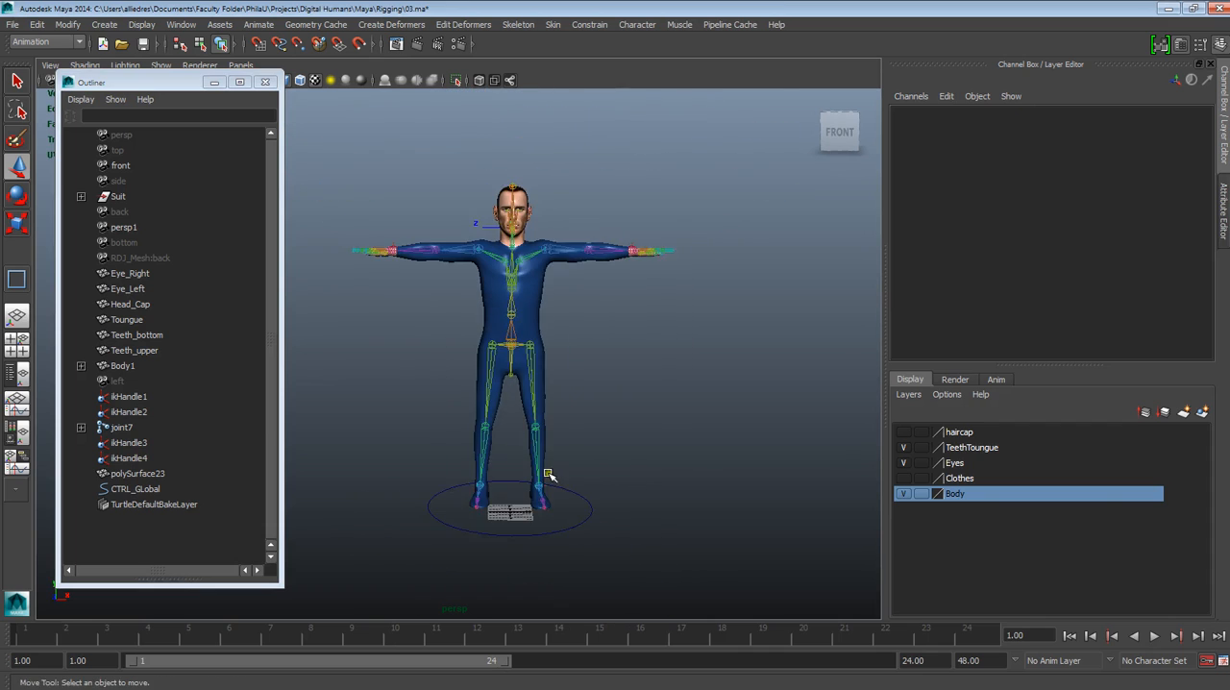
{"action": "middle_click_drag", "start_coordinate": [548, 473], "coordinate": [530, 468], "text": "alt"}
{"action": "left_click", "coordinate": [128, 458]}
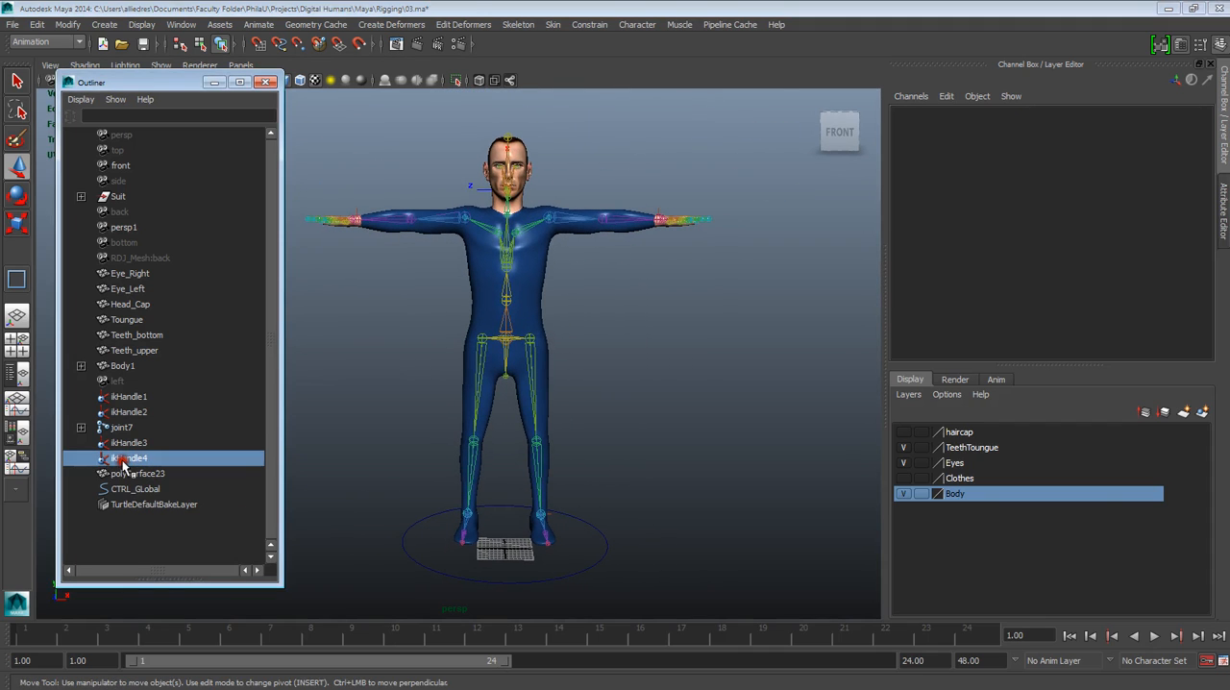
{"action": "left_click", "coordinate": [129, 443], "text": "ctrl"}
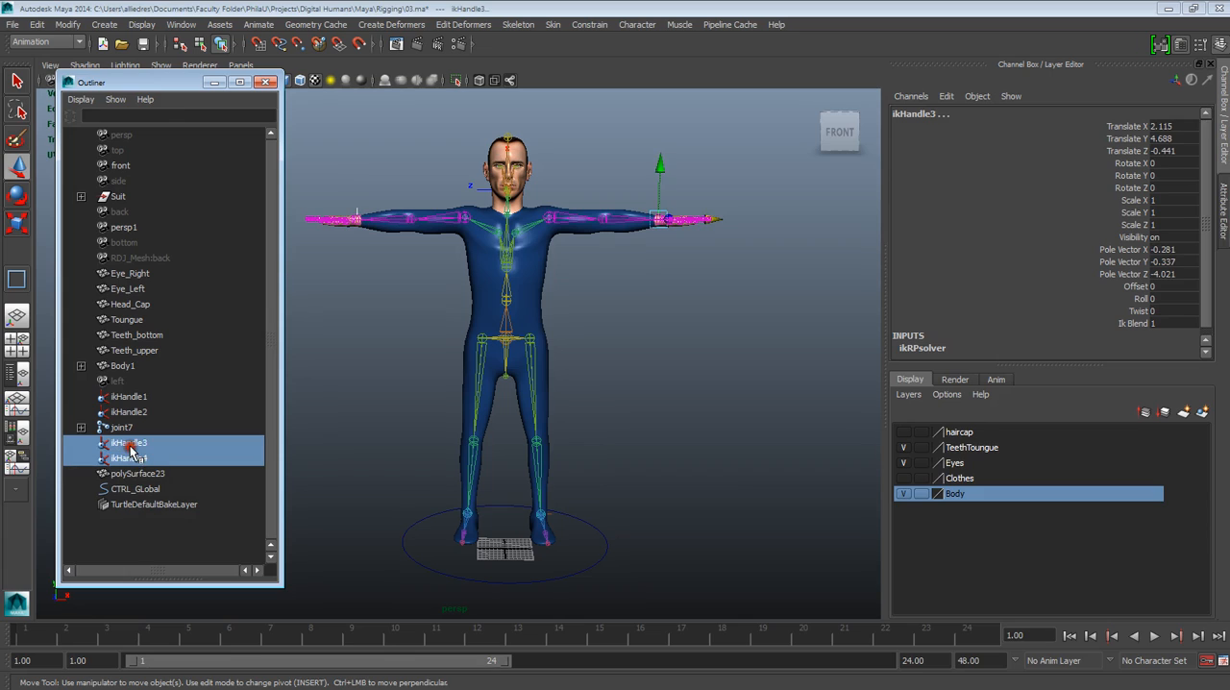
{"action": "left_click", "coordinate": [131, 411], "text": "ctrl"}
{"action": "left_click", "coordinate": [132, 398], "text": "ctrl"}
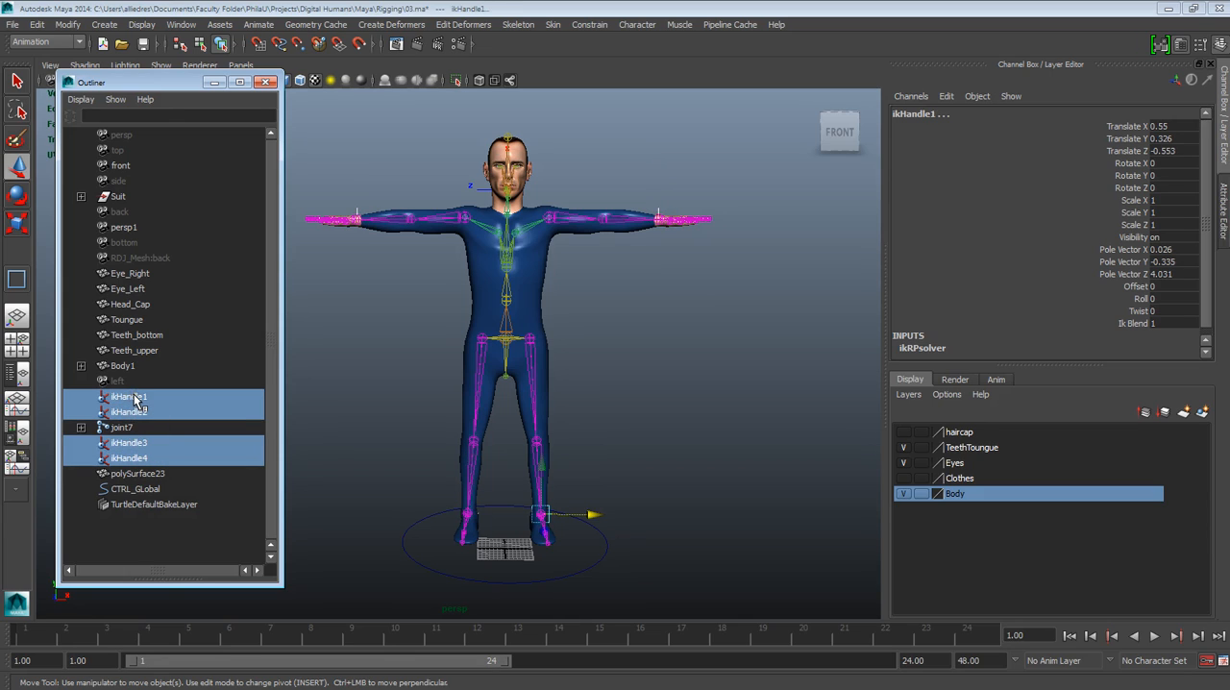
{"action": "key", "text": "ctrl+g"}
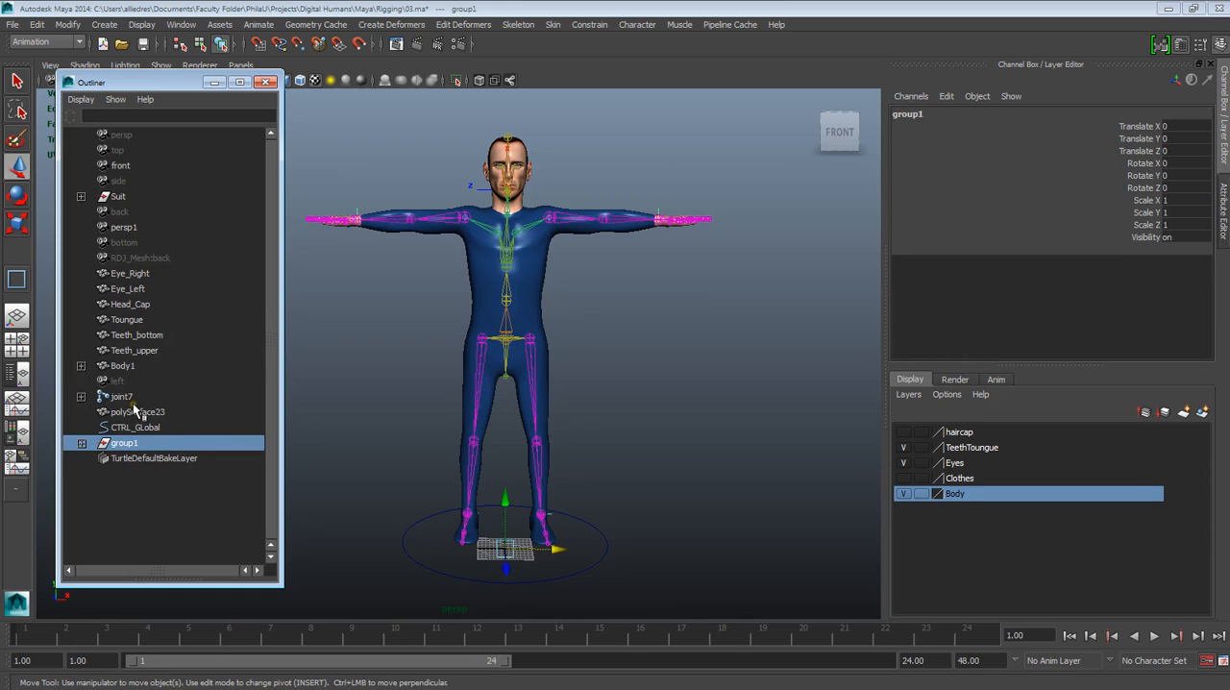
Rename the new group of IK handles to IKs and keep it selected
{"action": "double_click", "coordinate": [130, 442]}
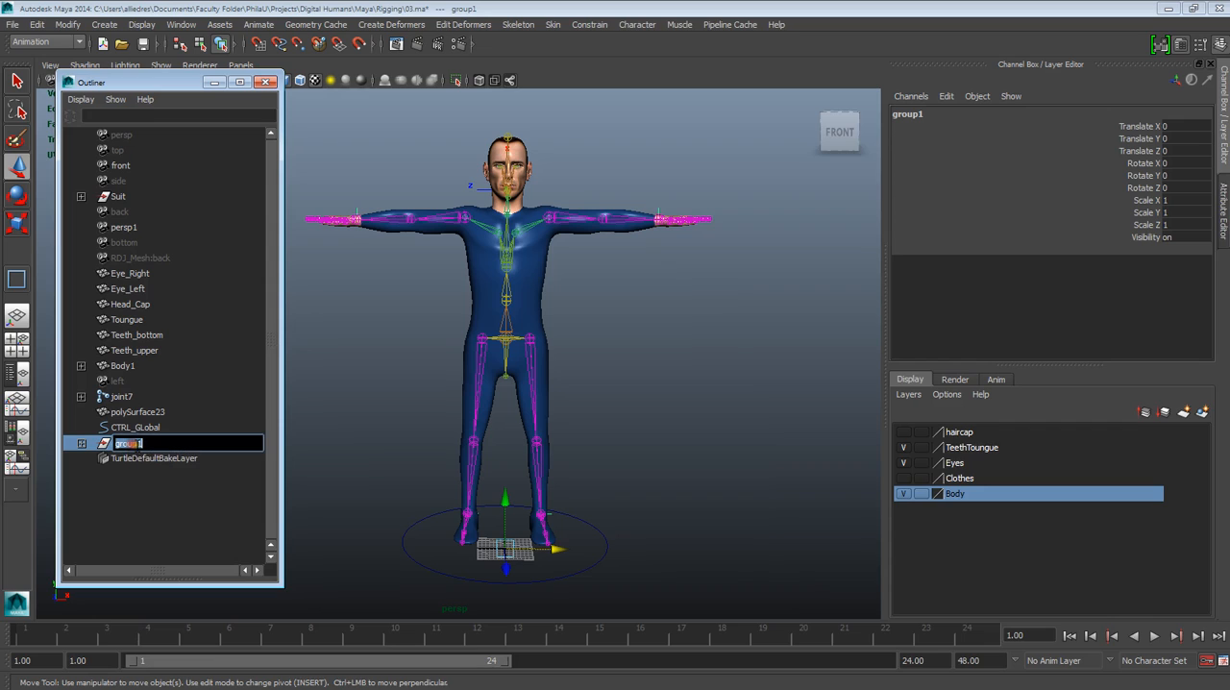
{"action": "type", "text": "IKs"}
{"action": "left_click", "coordinate": [146, 514]}
{"action": "left_click", "coordinate": [120, 449]}
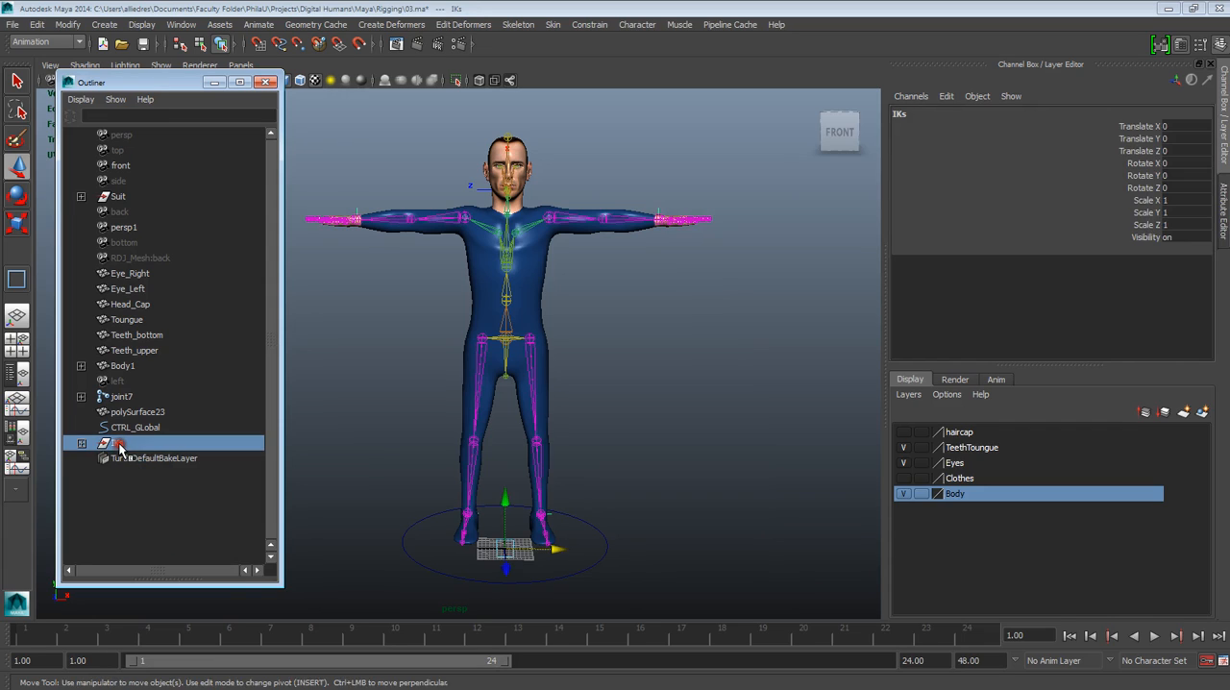
Parent the IKs group under CTRL_GLobal and select the skeleton's root joint, joint7, at the pelvis
{"action": "middle_click_drag", "start_coordinate": [117, 444], "coordinate": [121, 433]}
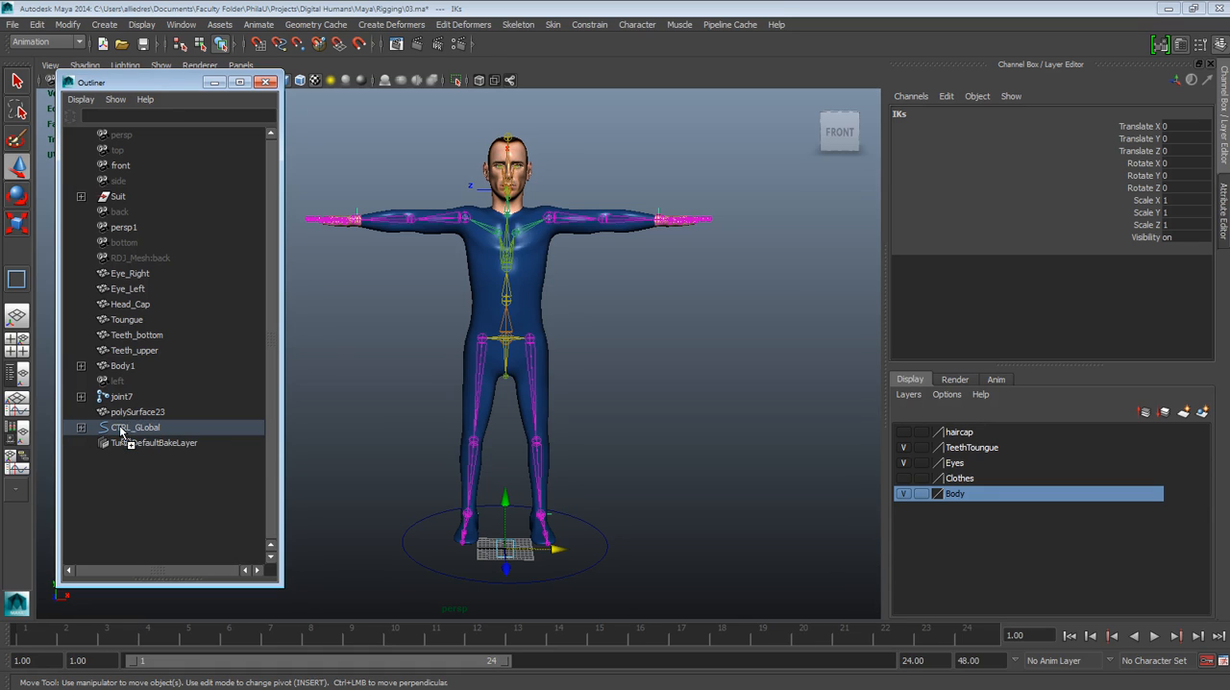
{"action": "left_click", "coordinate": [120, 397]}
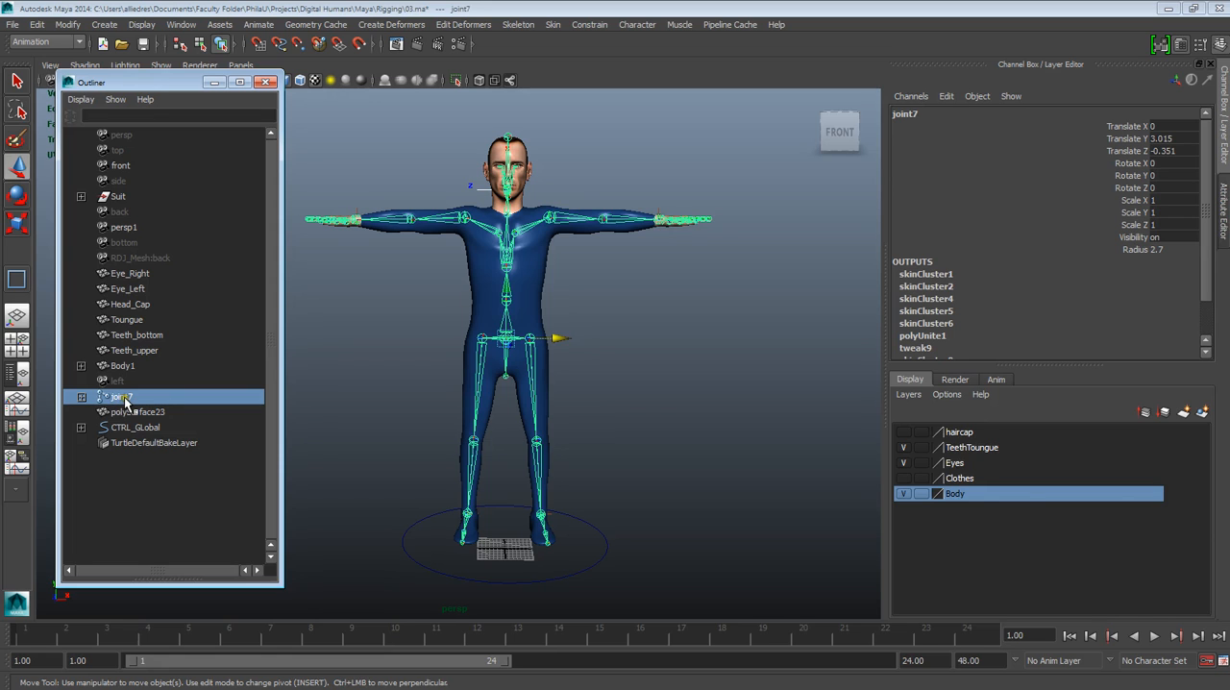
{"action": "key", "text": "f"}
{"action": "left_click", "coordinate": [749, 365]}
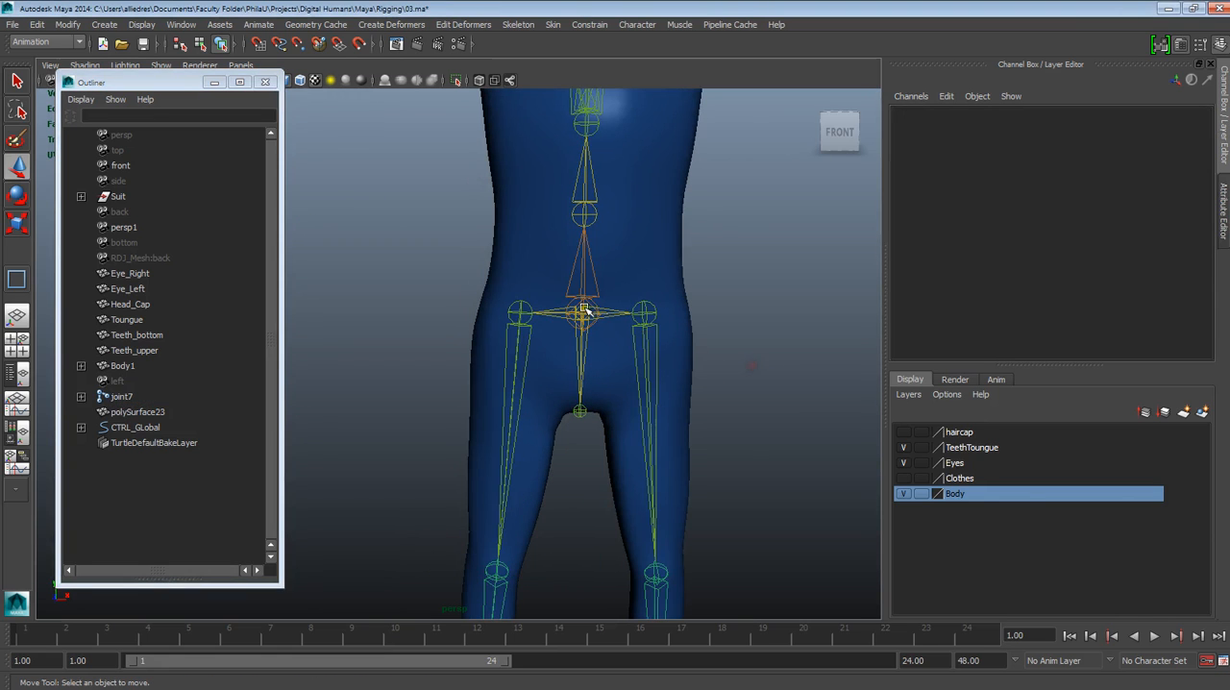
{"action": "left_click", "coordinate": [591, 304]}
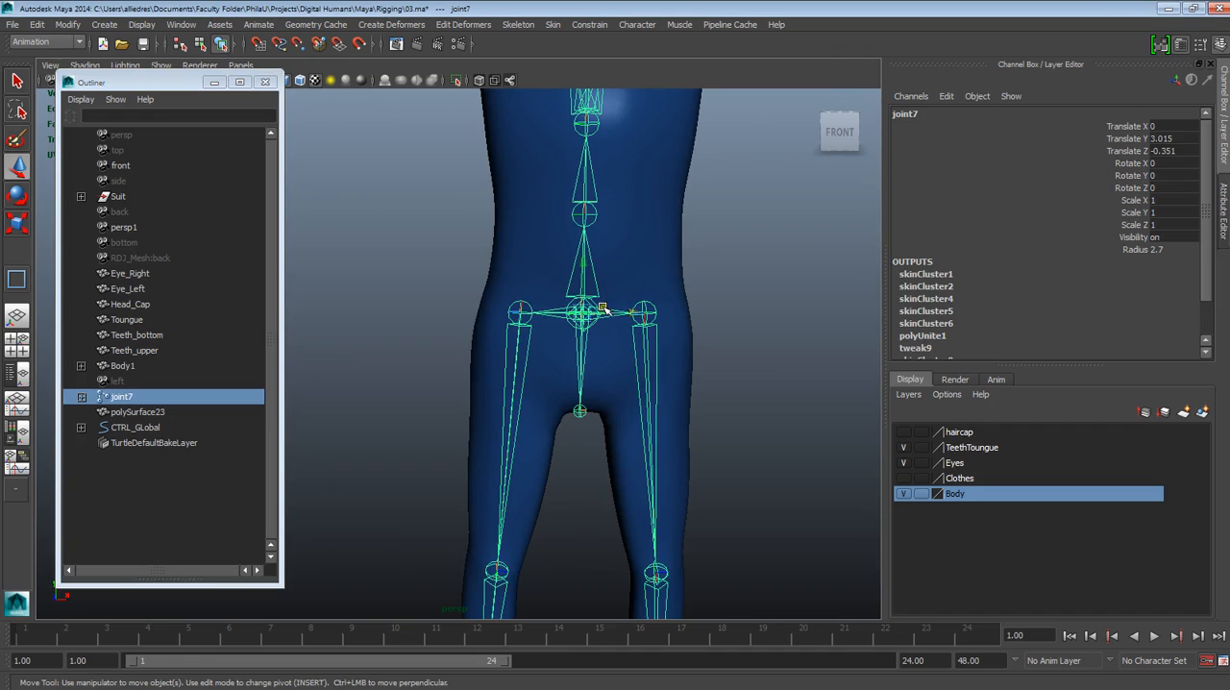
Examine which parts of the skeleton belong to the root joint at the pelvis and which to the chest joint
{"action": "scroll", "coordinate": [593, 323], "scroll_direction": "down", "scroll_amount": 2}
{"action": "scroll", "coordinate": [540, 211], "scroll_direction": "down", "scroll_amount": 3}
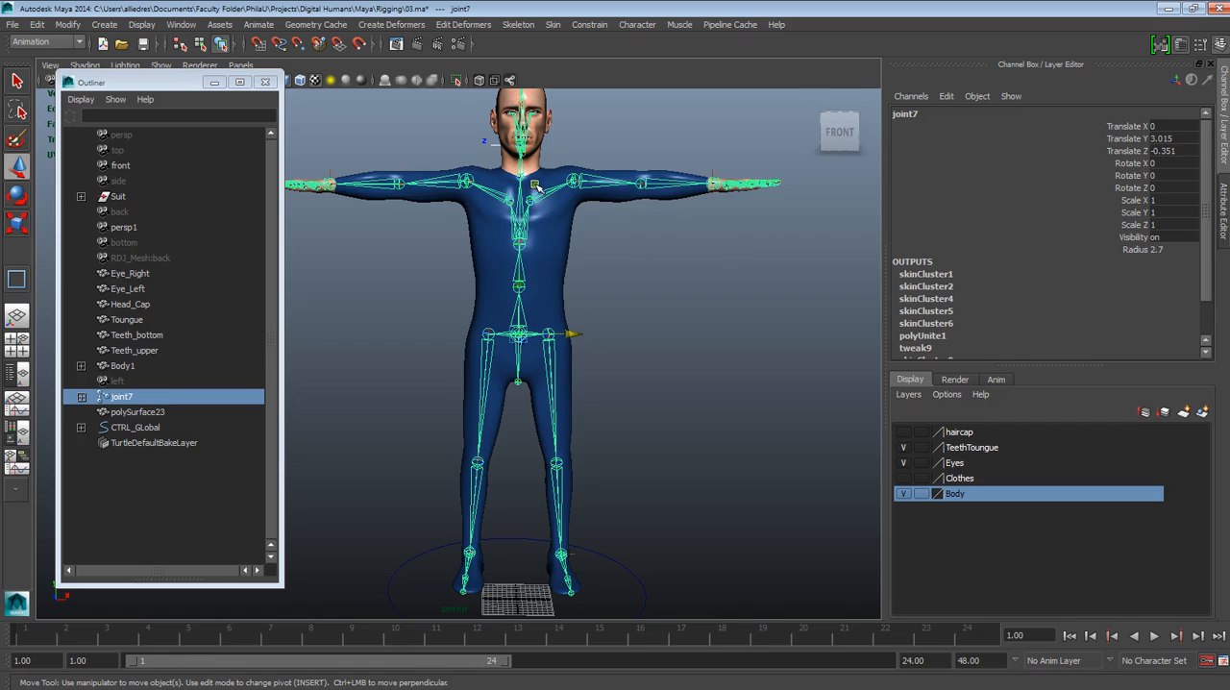
{"action": "scroll", "coordinate": [544, 554], "scroll_direction": "up", "scroll_amount": 2}
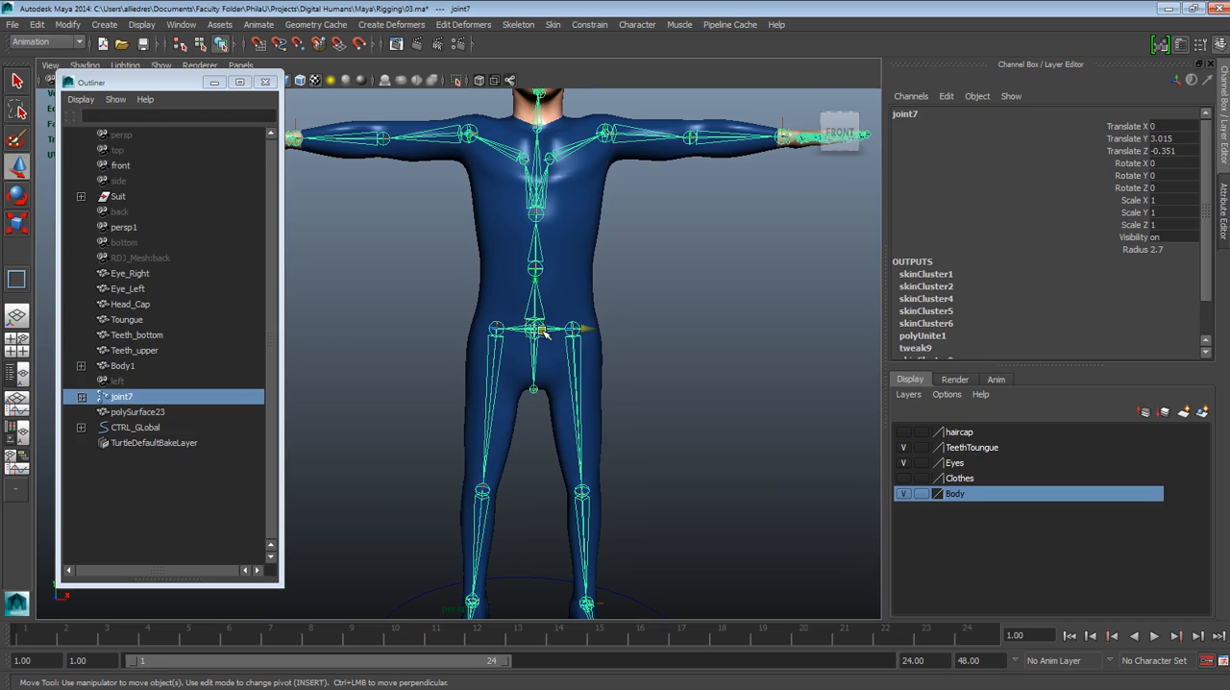
{"action": "scroll", "coordinate": [481, 376], "scroll_direction": "up", "scroll_amount": 1}
{"action": "scroll", "coordinate": [532, 346], "scroll_direction": "down", "scroll_amount": 3}
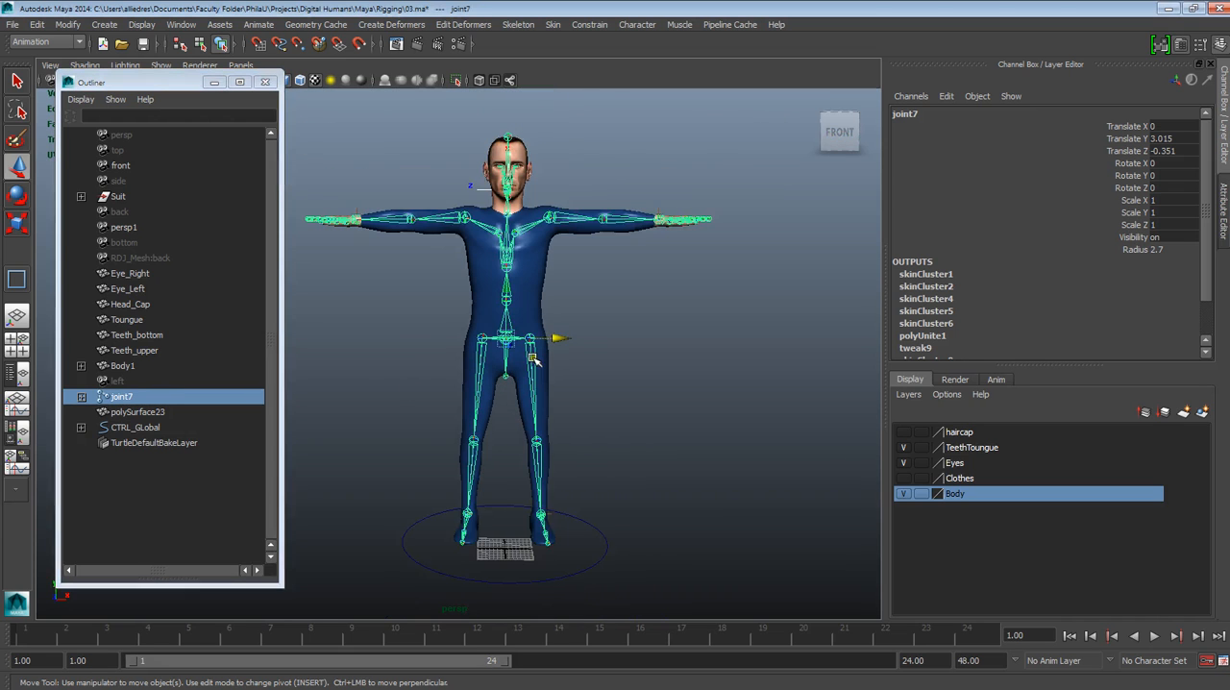
{"action": "scroll", "coordinate": [563, 357], "scroll_direction": "up", "scroll_amount": 4}
{"action": "scroll", "coordinate": [605, 411], "scroll_direction": "down", "scroll_amount": 1}
{"action": "mouse_move", "coordinate": [589, 447]}
{"action": "left_mouse_down", "text": "alt"}
{"action": "mouse_move", "coordinate": [554, 346]}
{"action": "mouse_move", "coordinate": [609, 393]}
{"action": "mouse_move", "coordinate": [615, 448]}
{"action": "mouse_move", "coordinate": [580, 458]}
{"action": "left_mouse_up", "text": "alt"}
{"action": "middle_click_drag", "start_coordinate": [582, 459], "coordinate": [566, 461], "text": "alt"}
{"action": "left_click_drag", "start_coordinate": [566, 461], "coordinate": [536, 470], "text": "alt"}
{"action": "right_click_drag", "start_coordinate": [535, 470], "coordinate": [563, 501], "text": "alt"}
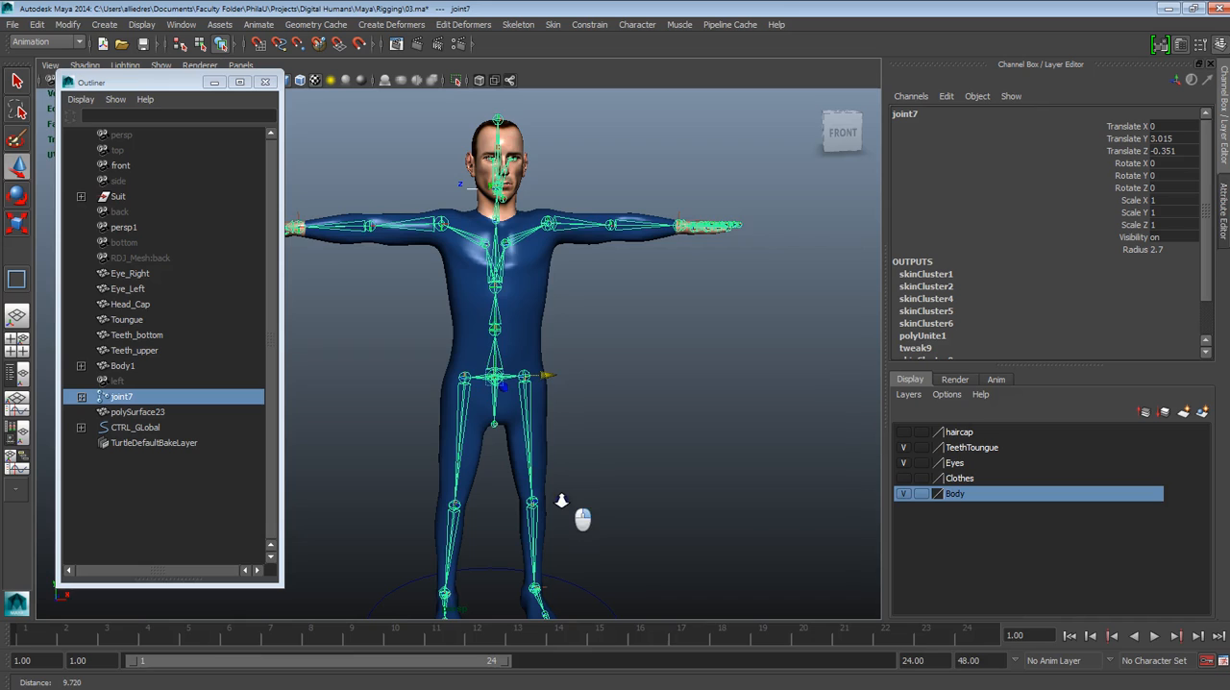
{"action": "left_click_drag", "start_coordinate": [563, 501], "coordinate": [590, 493], "text": "alt"}
{"action": "right_click_drag", "start_coordinate": [590, 493], "coordinate": [582, 516], "text": "alt"}
{"action": "middle_click_drag", "start_coordinate": [569, 474], "coordinate": [552, 457], "text": "alt"}
{"action": "left_click_drag", "start_coordinate": [552, 457], "coordinate": [539, 459], "text": "alt"}
{"action": "left_click", "coordinate": [476, 266]}
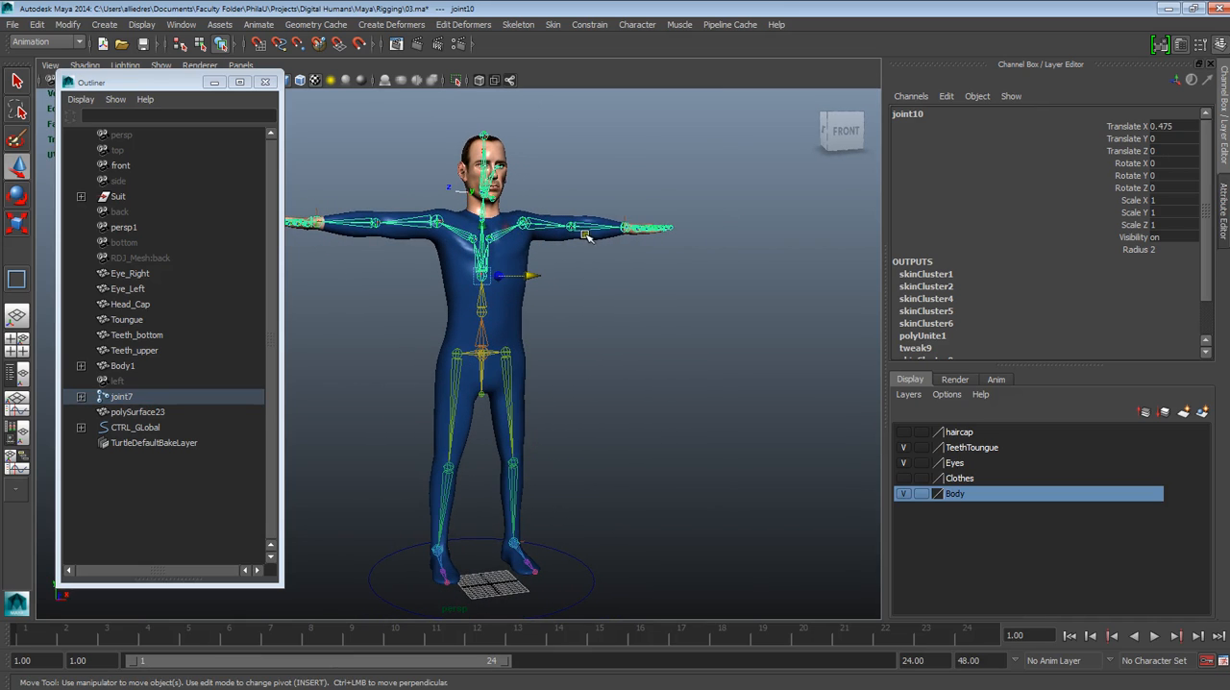
Parent the root joint joint7 under CTRL_GLobal and expand the control's hierarchy to check its children
{"action": "left_click", "coordinate": [613, 394]}
{"action": "left_click", "coordinate": [122, 396]}
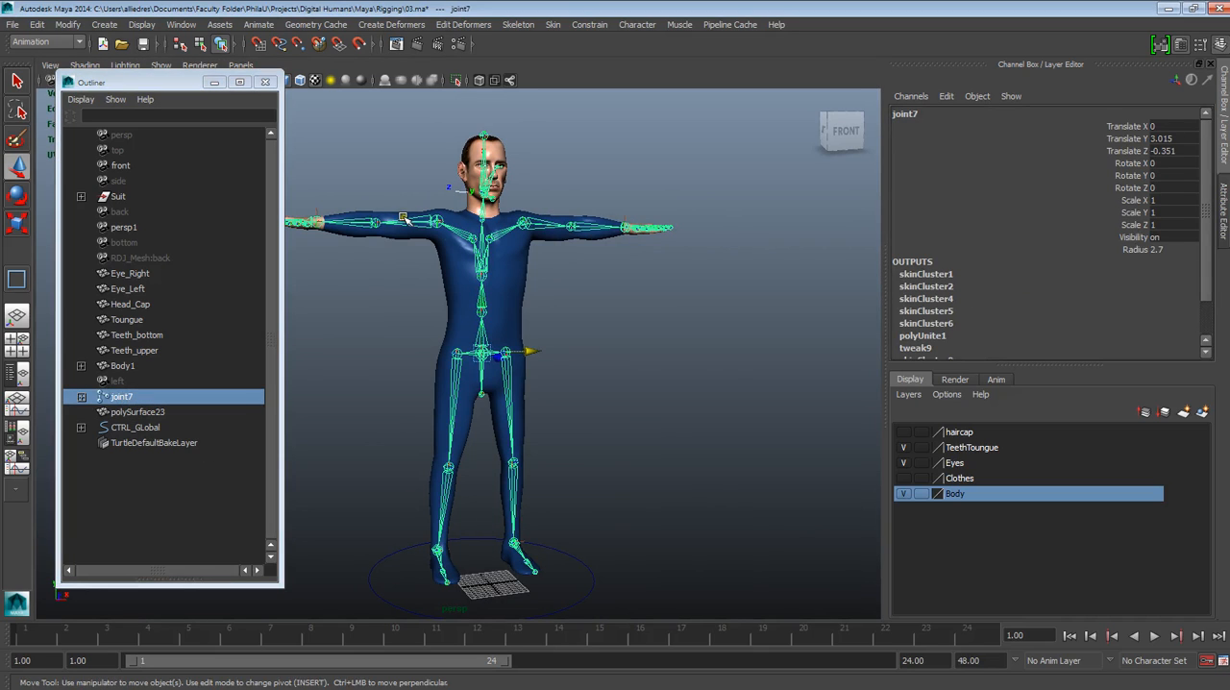
{"action": "mouse_move", "coordinate": [833, 684]}
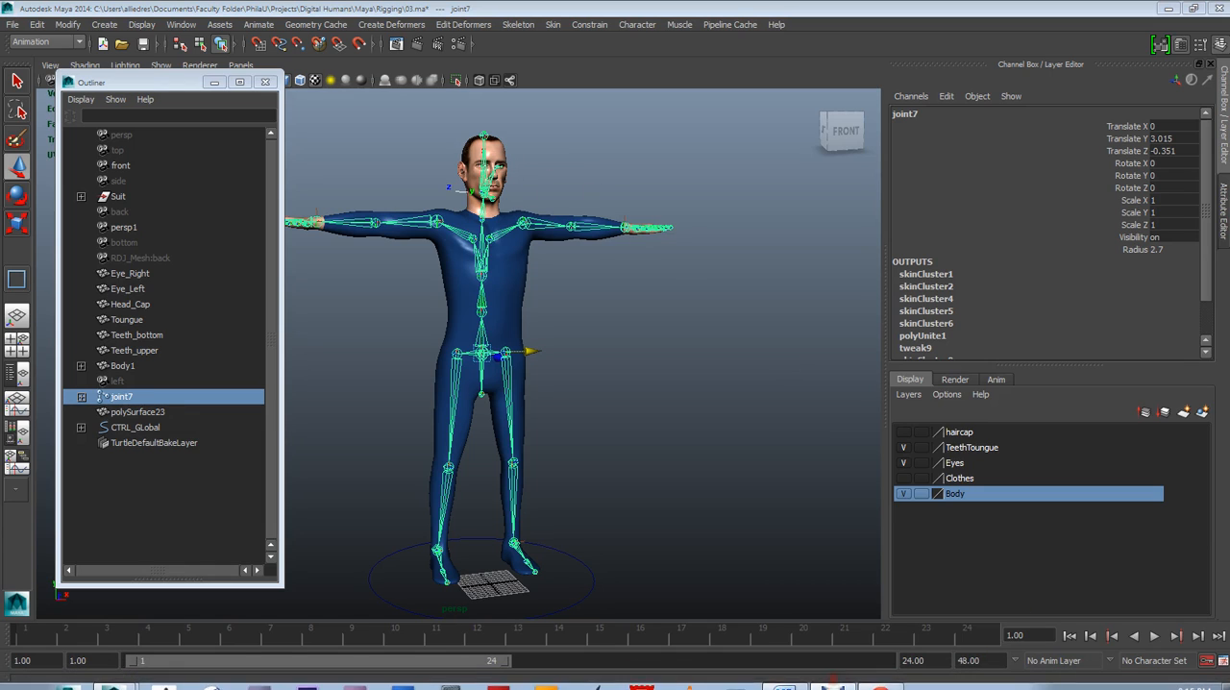
{"action": "left_click", "coordinate": [121, 400]}
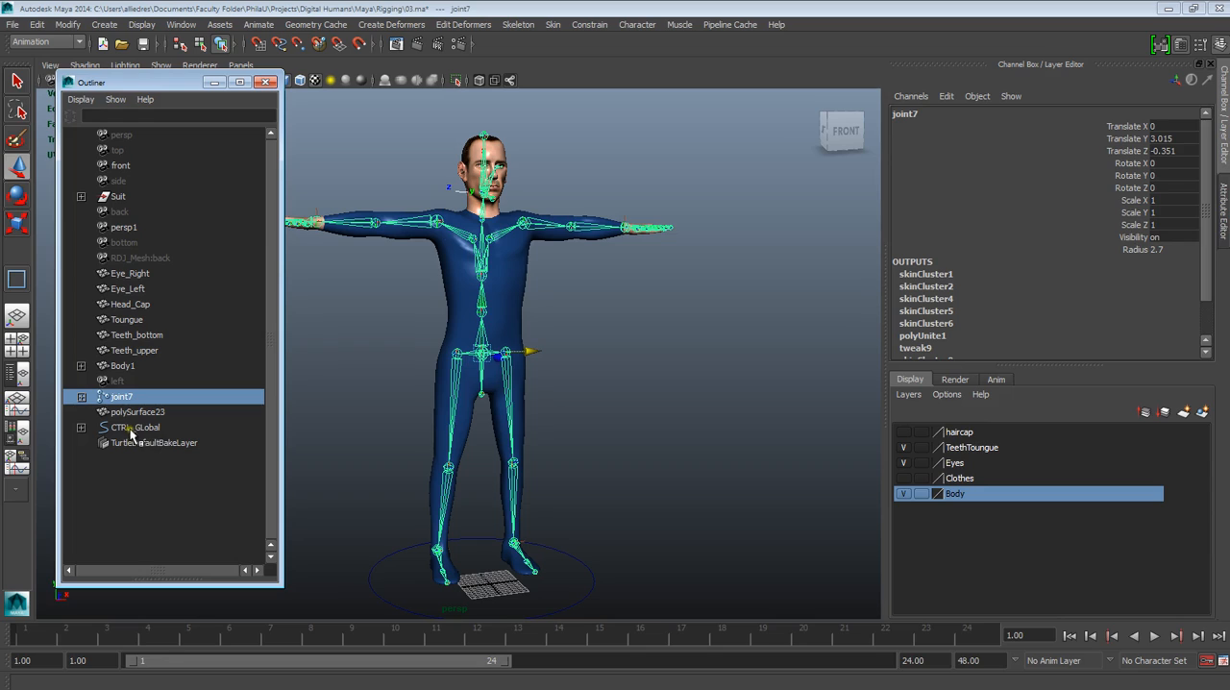
{"action": "middle_click_drag", "start_coordinate": [127, 399], "coordinate": [132, 434]}
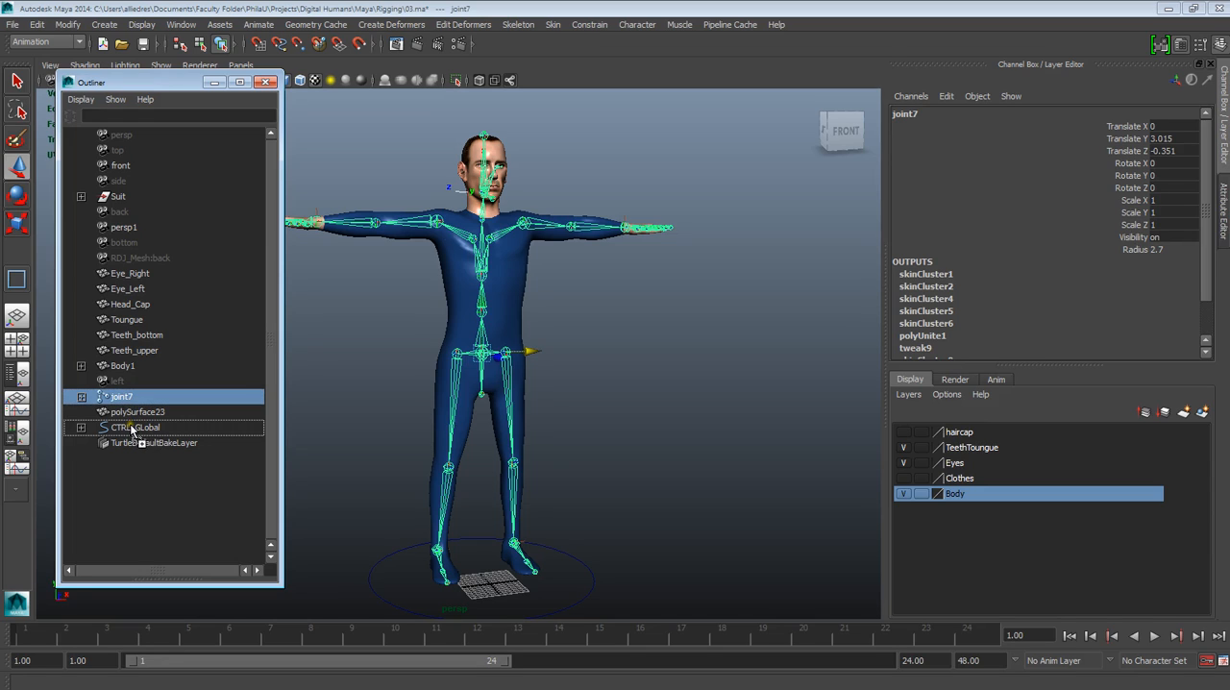
{"action": "middle_click_drag", "start_coordinate": [132, 434], "coordinate": [132, 435]}
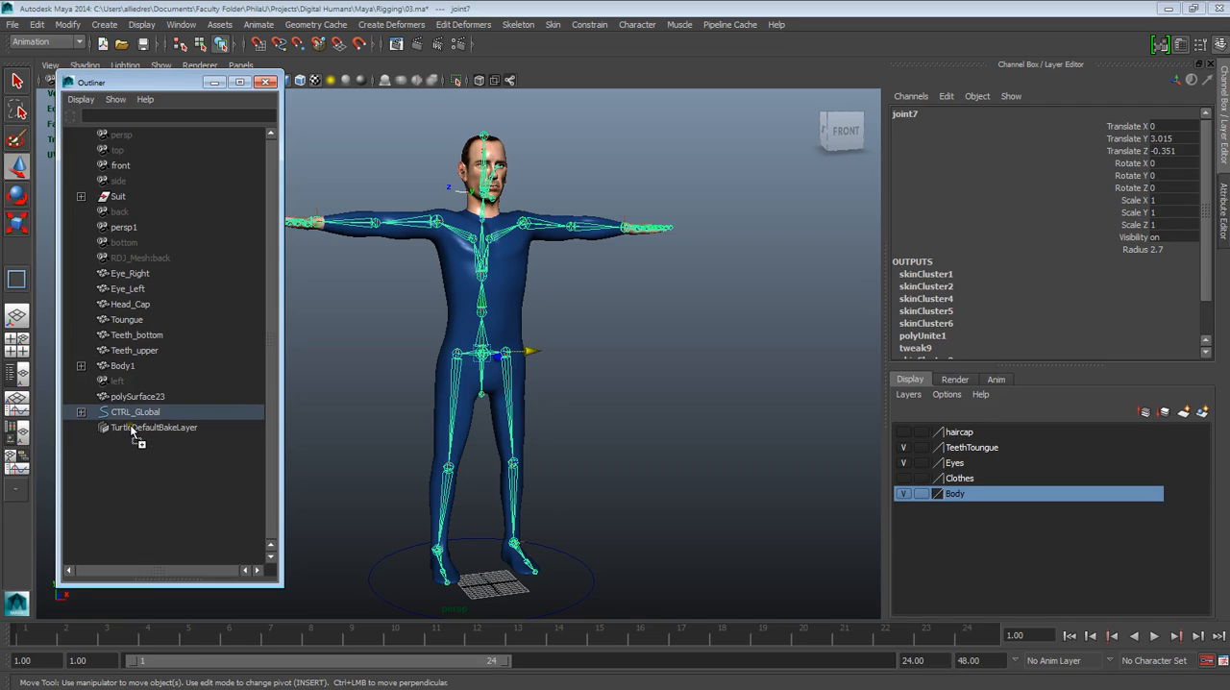
{"action": "left_click", "coordinate": [83, 412]}
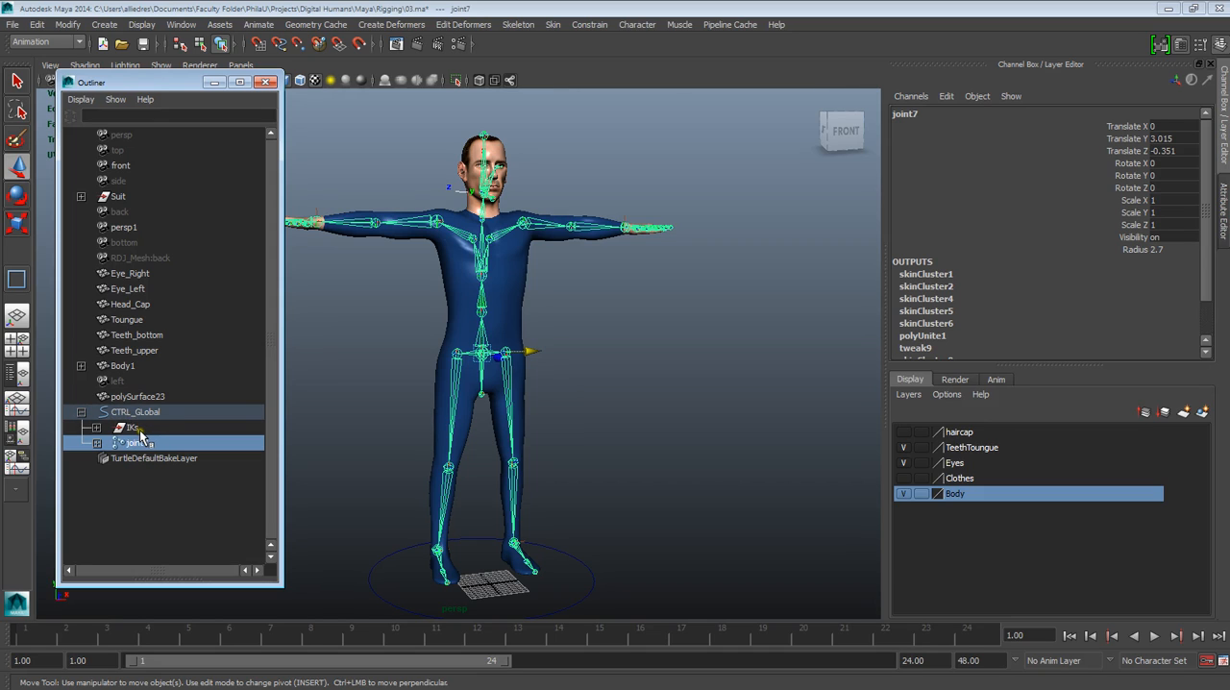
Test the CTRL_GLobal circle by moving it about 2.8 units along X, and set its Translate X back to 0
{"action": "left_click", "coordinate": [349, 369]}
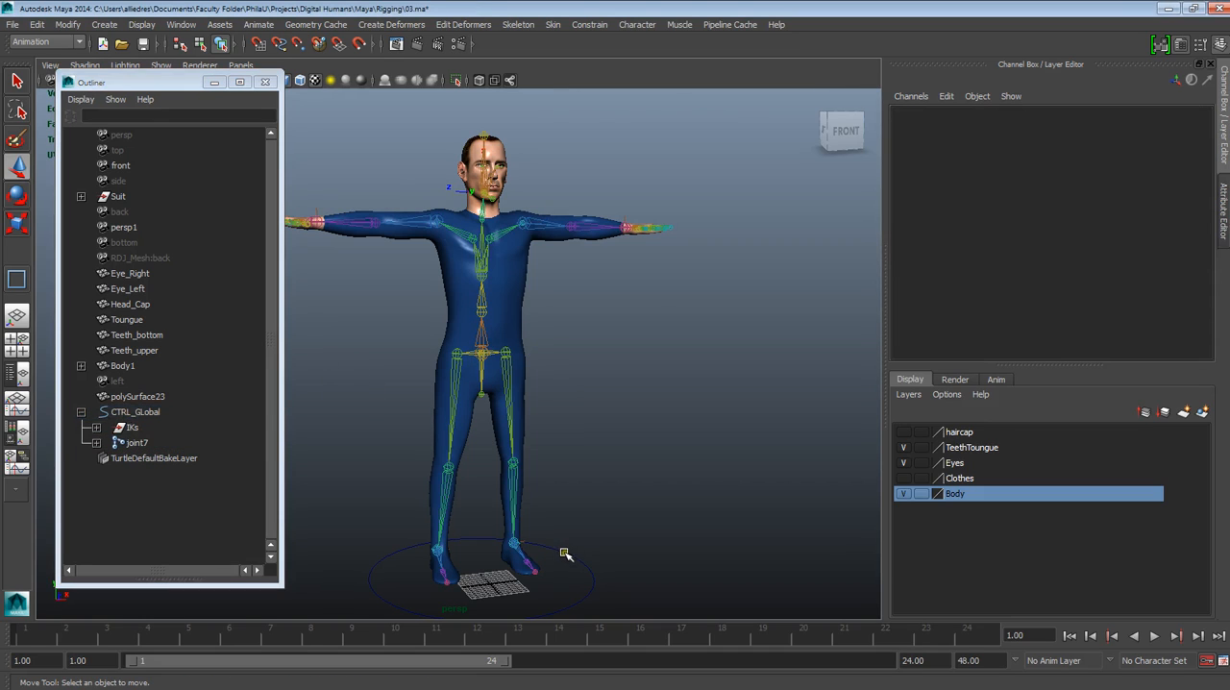
{"action": "left_click", "coordinate": [565, 554]}
{"action": "left_click", "coordinate": [589, 531]}
{"action": "left_click", "coordinate": [577, 559]}
{"action": "left_click_drag", "start_coordinate": [516, 572], "coordinate": [651, 432]}
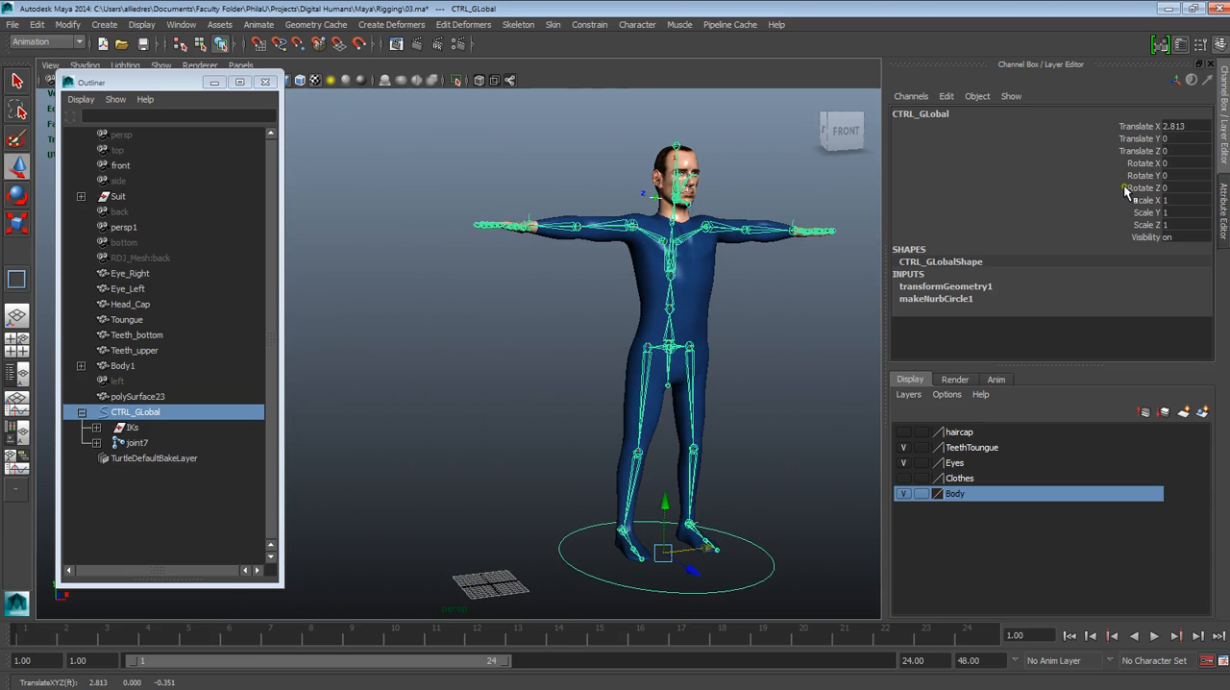
{"action": "double_click", "coordinate": [1173, 125]}
{"action": "type", "text": "0"}
{"action": "key", "text": "Return"}
{"action": "left_click", "coordinate": [573, 518]}
{"action": "left_click", "coordinate": [593, 577]}
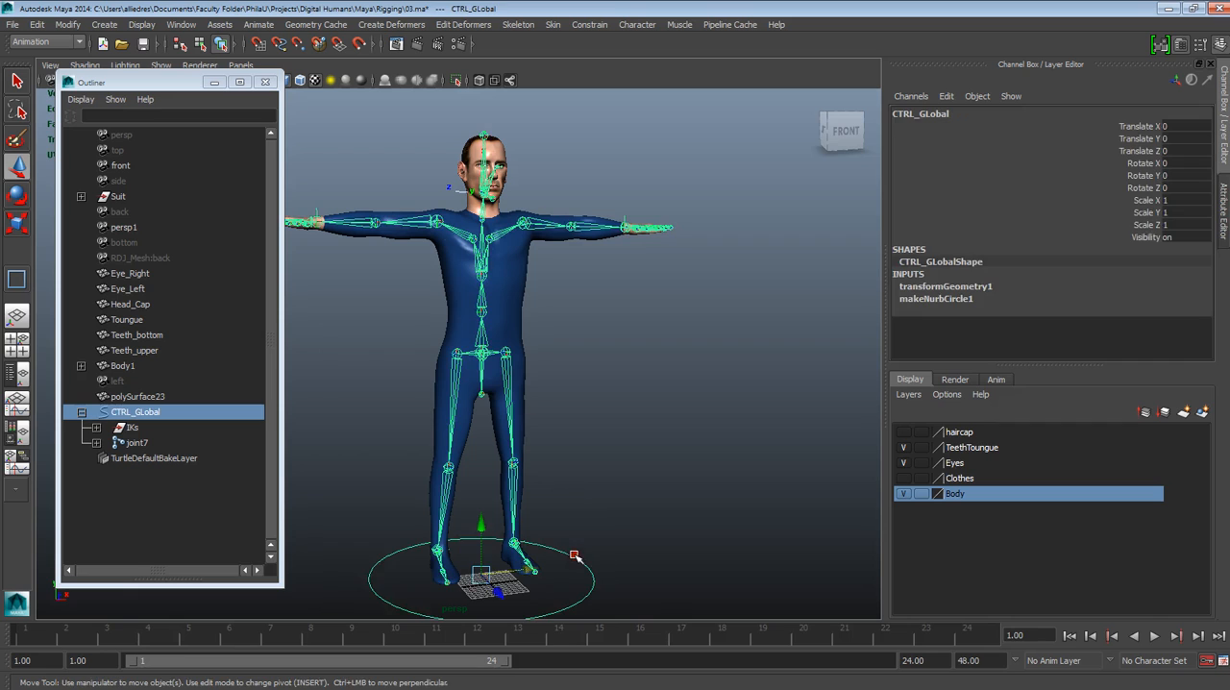
Try scaling the CTRL_GLobal circle uniformly, restore its size and collapse its hierarchy
{"action": "left_click", "coordinate": [17, 224]}
{"action": "left_click_drag", "start_coordinate": [483, 574], "coordinate": [229, 385]}
{"action": "left_click", "coordinate": [659, 343]}
{"action": "left_click", "coordinate": [82, 412]}
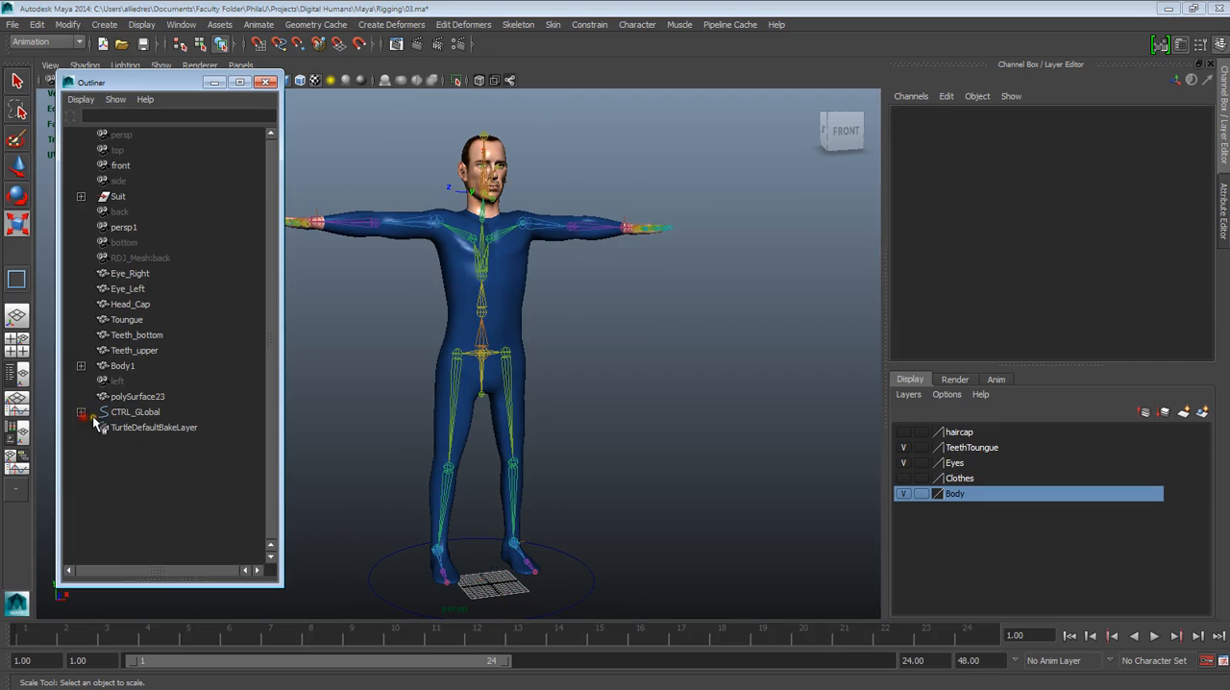
Try parenting the Body1 mesh under the CTRL_GLobal circle
{"action": "left_click", "coordinate": [137, 366]}
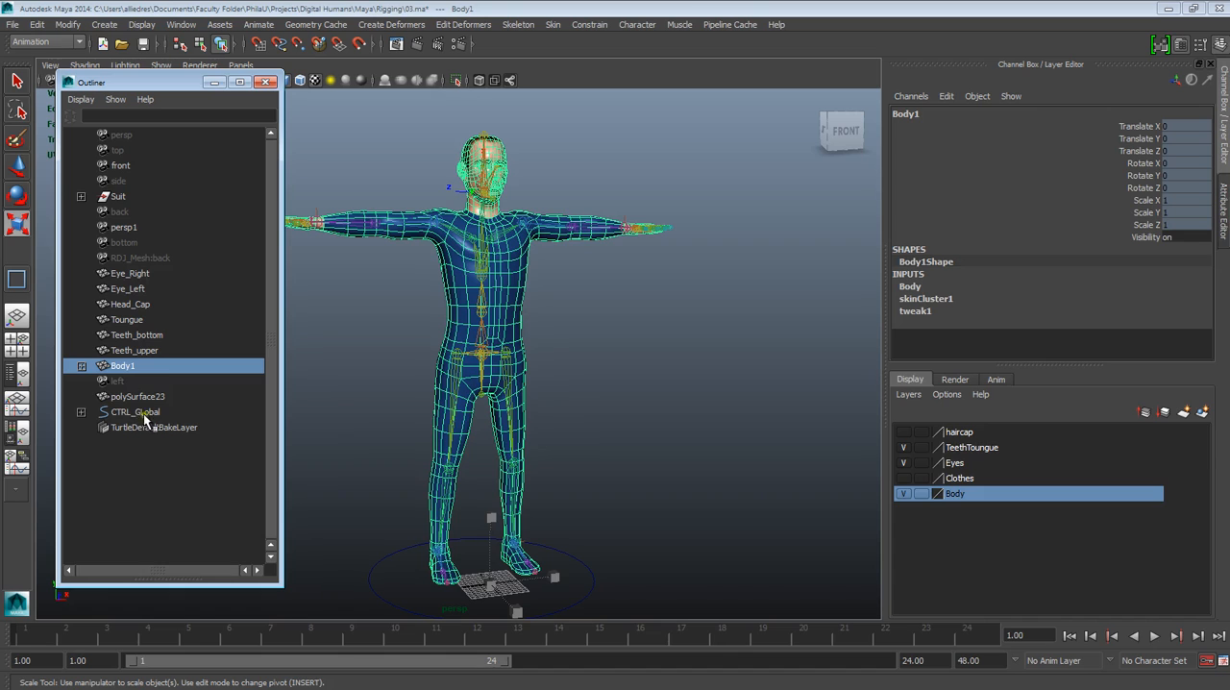
{"action": "left_click", "coordinate": [640, 398]}
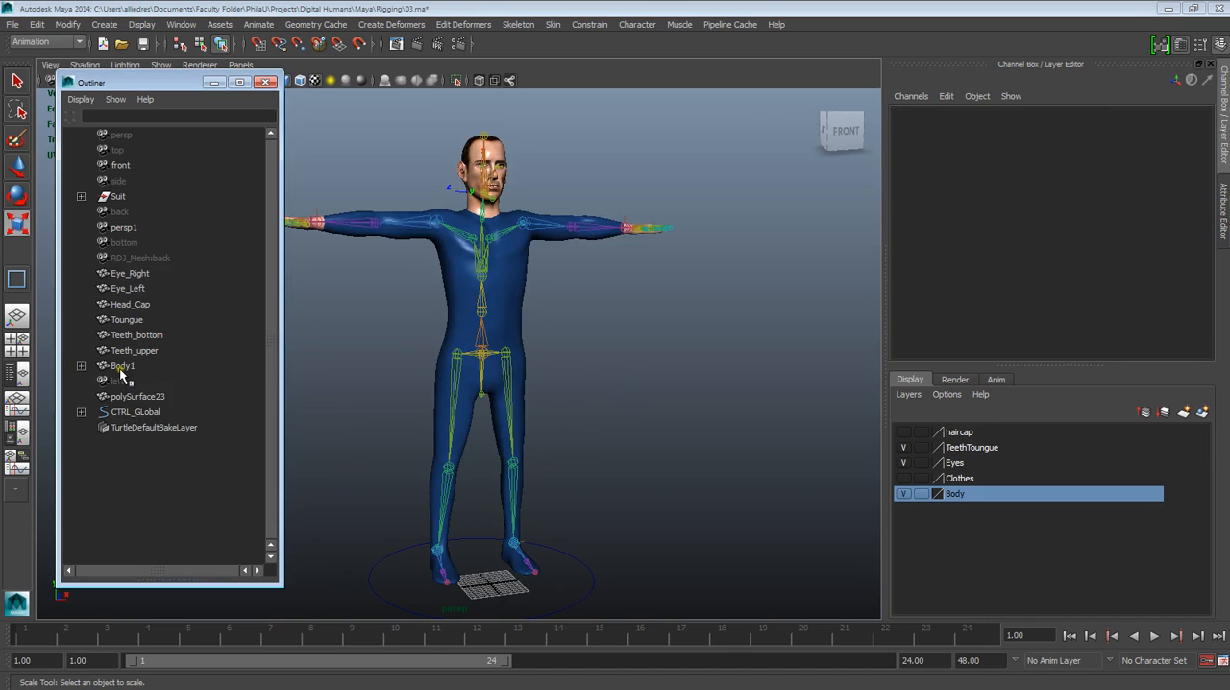
{"action": "left_click", "coordinate": [122, 366]}
{"action": "middle_click_drag", "start_coordinate": [132, 411], "coordinate": [131, 413]}
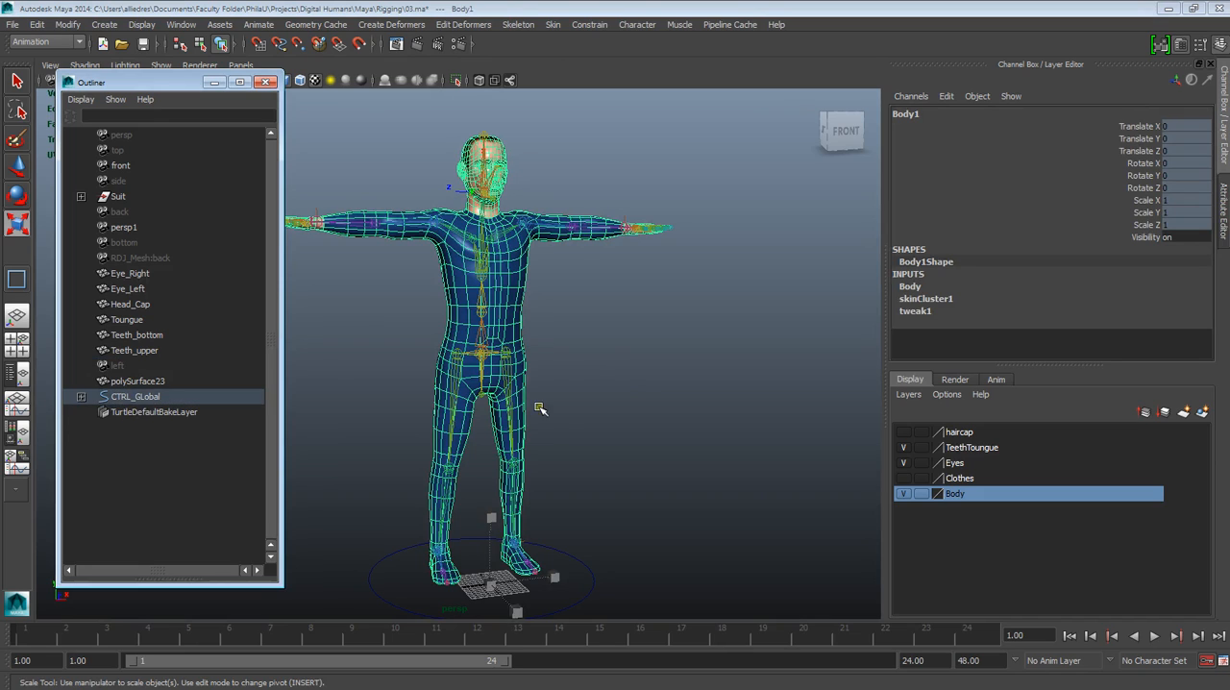
Scale the CTRL_GLobal circle uniformly to about 0.76 to test how the parented body and skeleton respond
{"action": "left_click", "coordinate": [589, 554]}
{"action": "left_click", "coordinate": [586, 571]}
{"action": "left_click_drag", "start_coordinate": [488, 577], "coordinate": [356, 3]}
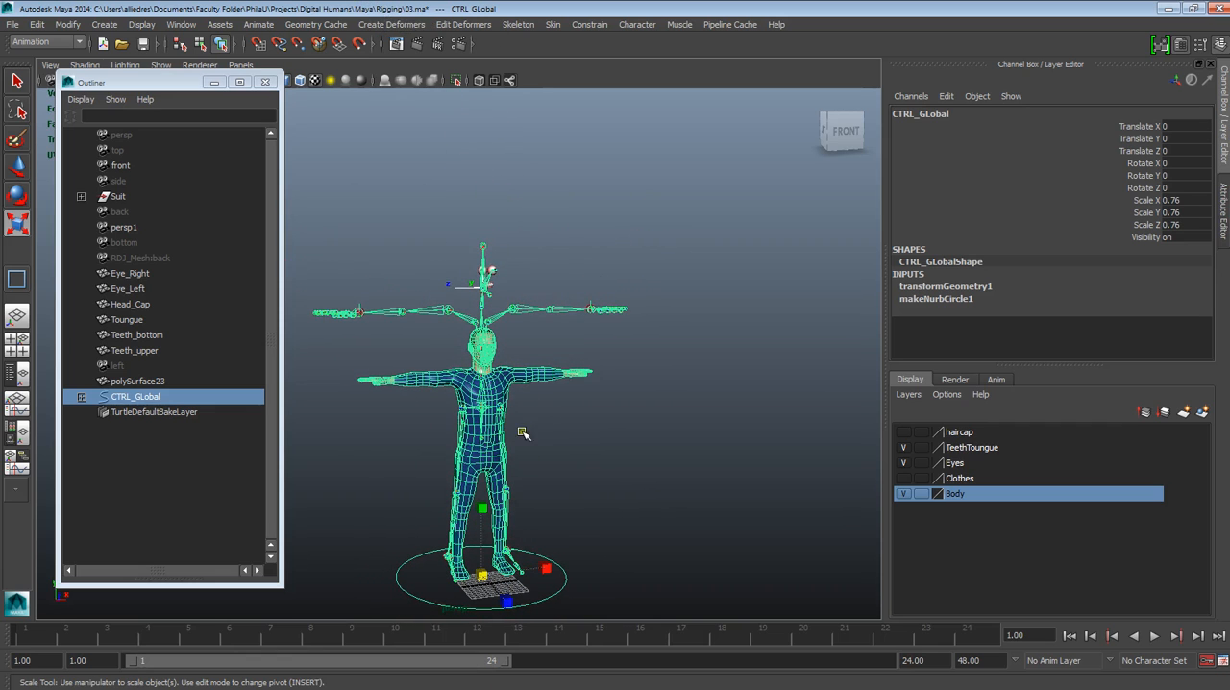
{"action": "left_click", "coordinate": [629, 418]}
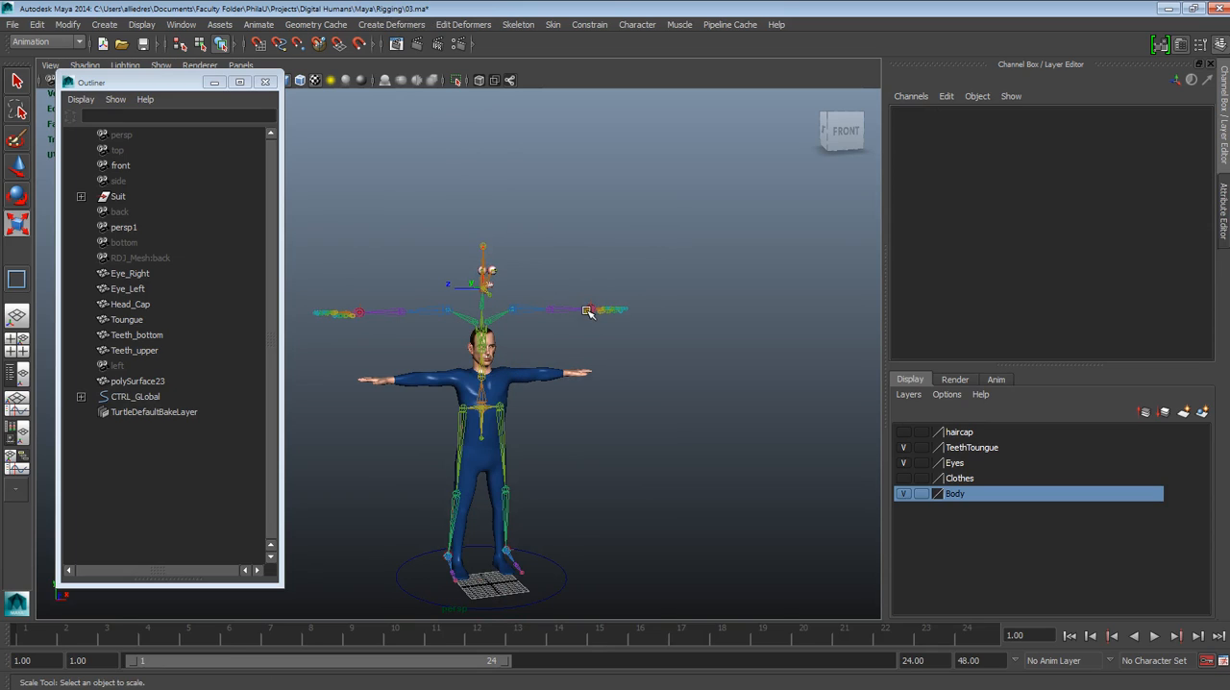
Undo the scaling of CTRL_GLobal and the parenting of Body1, and clear the selection
{"action": "key", "text": "ctrl+z"}
{"action": "key", "text": "ctrl+z"}
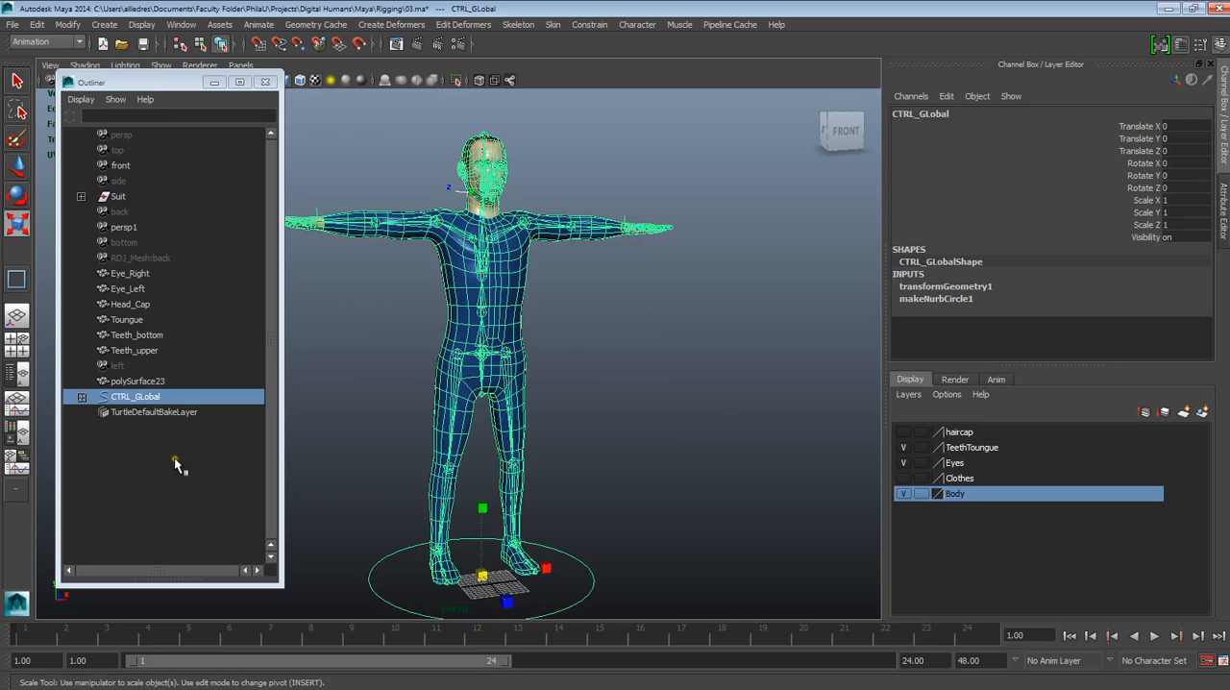
{"action": "key", "text": "ctrl+z"}
{"action": "left_click", "coordinate": [158, 483]}
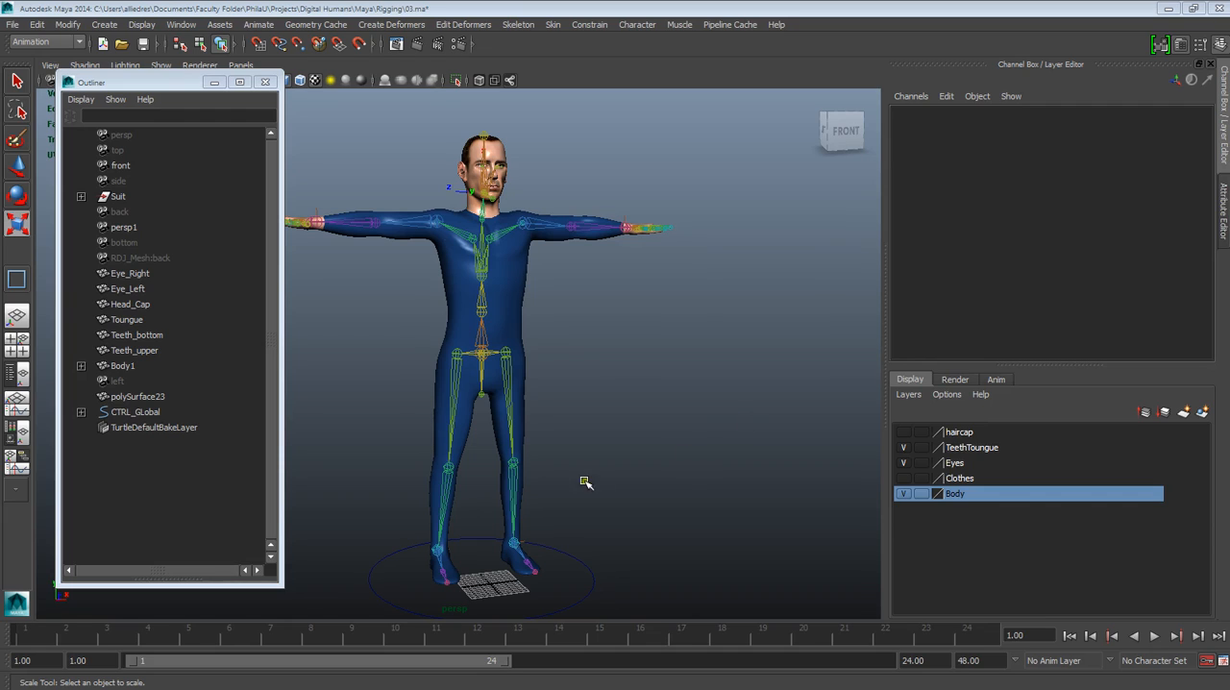
Inspect the character, its joints and the global circle from several viewing angles
{"action": "left_click", "coordinate": [600, 479]}
{"action": "left_click", "coordinate": [439, 244]}
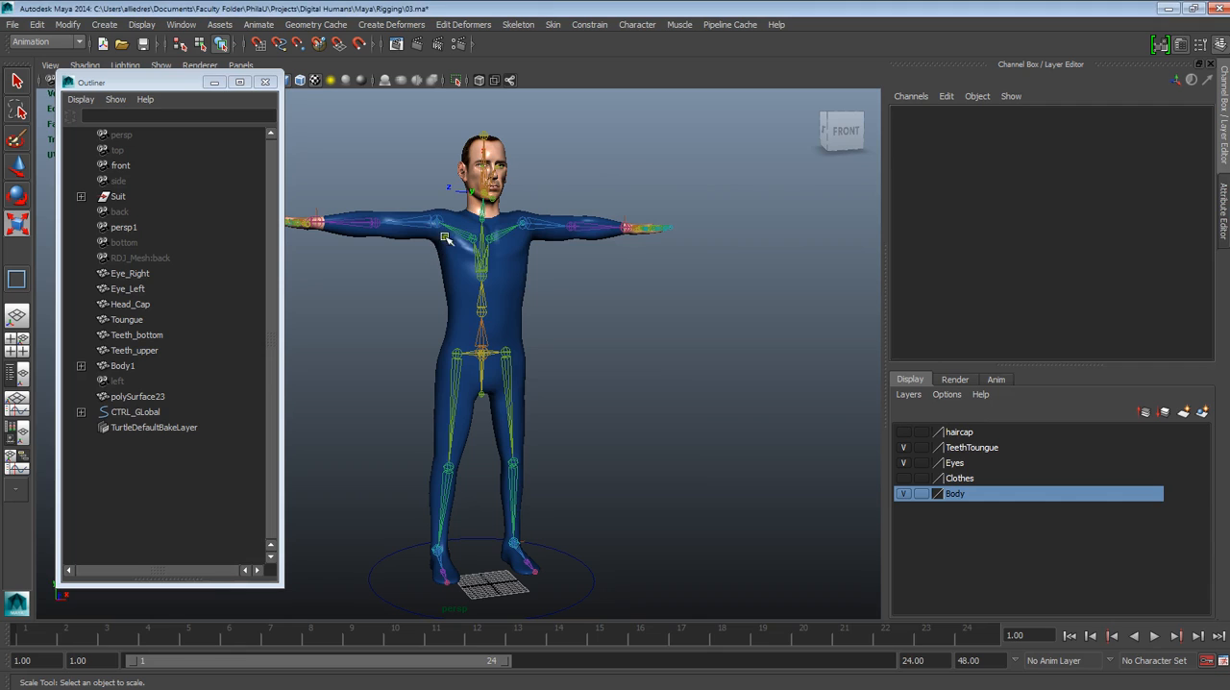
{"action": "left_click", "coordinate": [584, 516]}
{"action": "left_click_drag", "start_coordinate": [596, 560], "coordinate": [562, 557], "text": "alt"}
{"action": "scroll", "coordinate": [565, 555], "scroll_direction": "down", "scroll_amount": 2}
{"action": "middle_click_drag", "start_coordinate": [567, 553], "coordinate": [528, 588], "text": "alt"}
{"action": "right_click_drag", "start_coordinate": [527, 588], "coordinate": [526, 627], "text": "alt"}
{"action": "middle_click_drag", "start_coordinate": [525, 579], "coordinate": [520, 488], "text": "alt"}
{"action": "left_click_drag", "start_coordinate": [520, 488], "coordinate": [626, 484], "text": "alt"}
{"action": "middle_click_drag", "start_coordinate": [627, 484], "coordinate": [625, 537], "text": "alt"}
{"action": "right_click_drag", "start_coordinate": [625, 536], "coordinate": [624, 562], "text": "alt"}
{"action": "middle_click_drag", "start_coordinate": [624, 563], "coordinate": [698, 505], "text": "alt"}
{"action": "left_click_drag", "start_coordinate": [697, 506], "coordinate": [589, 501], "text": "alt"}
{"action": "middle_click_drag", "start_coordinate": [589, 500], "coordinate": [574, 519], "text": "alt"}
{"action": "right_click_drag", "start_coordinate": [574, 519], "coordinate": [577, 513], "text": "alt"}
{"action": "left_click_drag", "start_coordinate": [577, 513], "coordinate": [689, 516], "text": "alt"}
{"action": "middle_click_drag", "start_coordinate": [689, 516], "coordinate": [650, 521], "text": "alt"}
{"action": "right_click_drag", "start_coordinate": [650, 522], "coordinate": [610, 527], "text": "alt"}
{"action": "mouse_move", "coordinate": [609, 527]}
{"action": "left_mouse_down", "text": "alt"}
{"action": "mouse_move", "coordinate": [585, 530]}
{"action": "mouse_move", "coordinate": [615, 541]}
{"action": "mouse_move", "coordinate": [601, 538]}
{"action": "left_mouse_up", "text": "alt"}
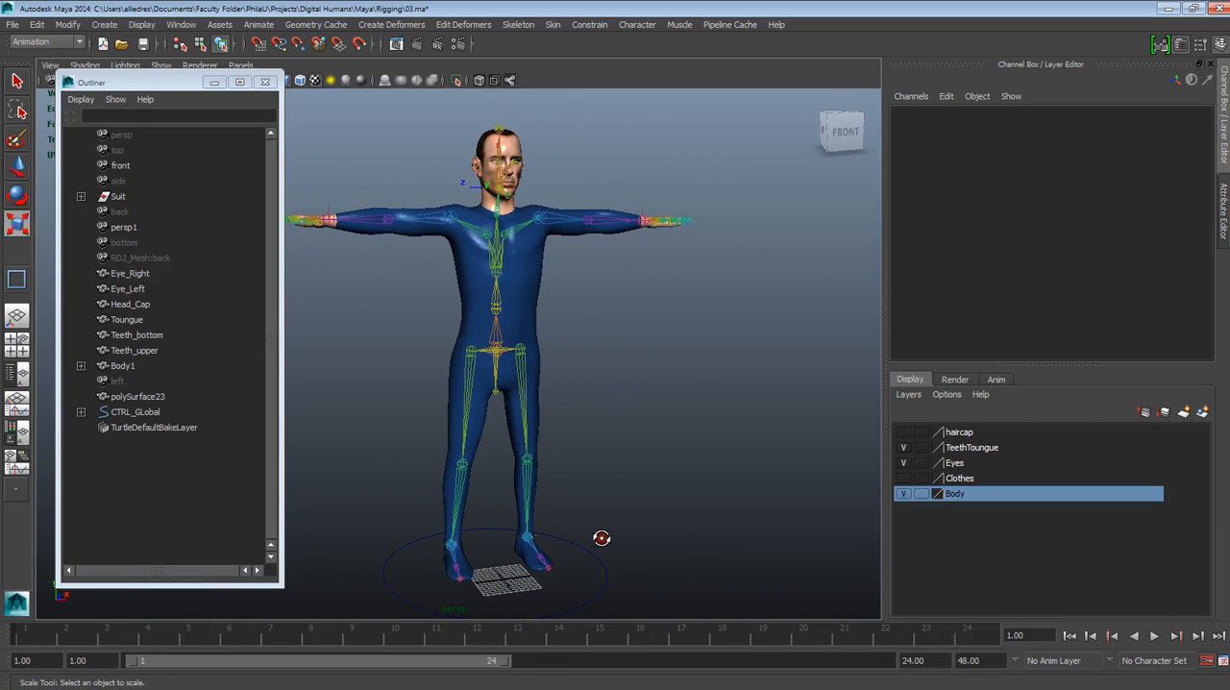
Test the Rotate tool on the chest joint joint10 and the spine joint joint9 below it, undoing each rotation
{"action": "left_click", "coordinate": [499, 277]}
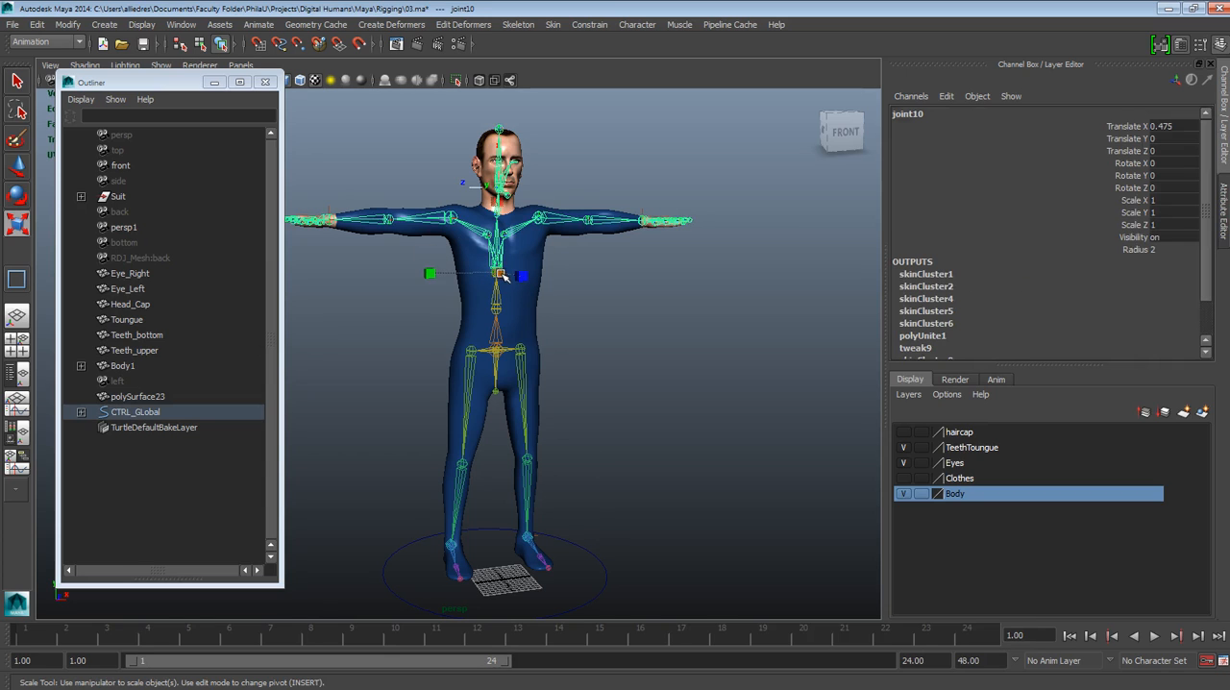
{"action": "left_click", "coordinate": [19, 198]}
{"action": "left_click_drag", "start_coordinate": [516, 241], "coordinate": [548, 314]}
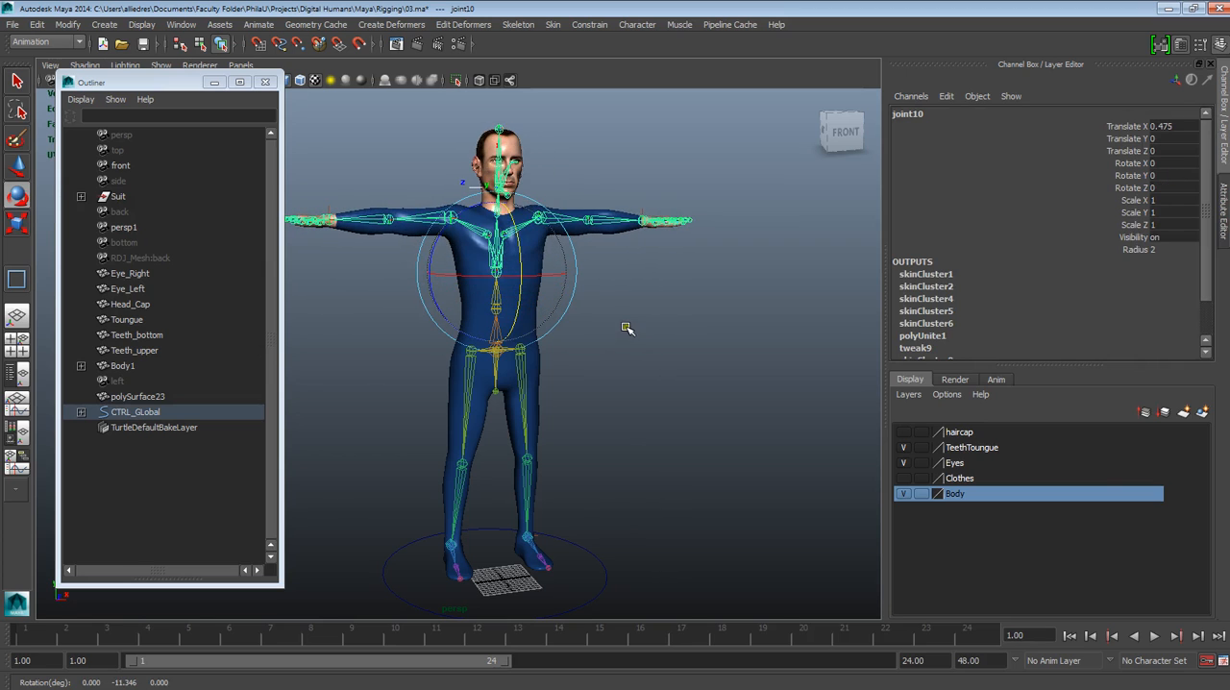
{"action": "left_click", "coordinate": [626, 328]}
{"action": "left_click", "coordinate": [497, 305]}
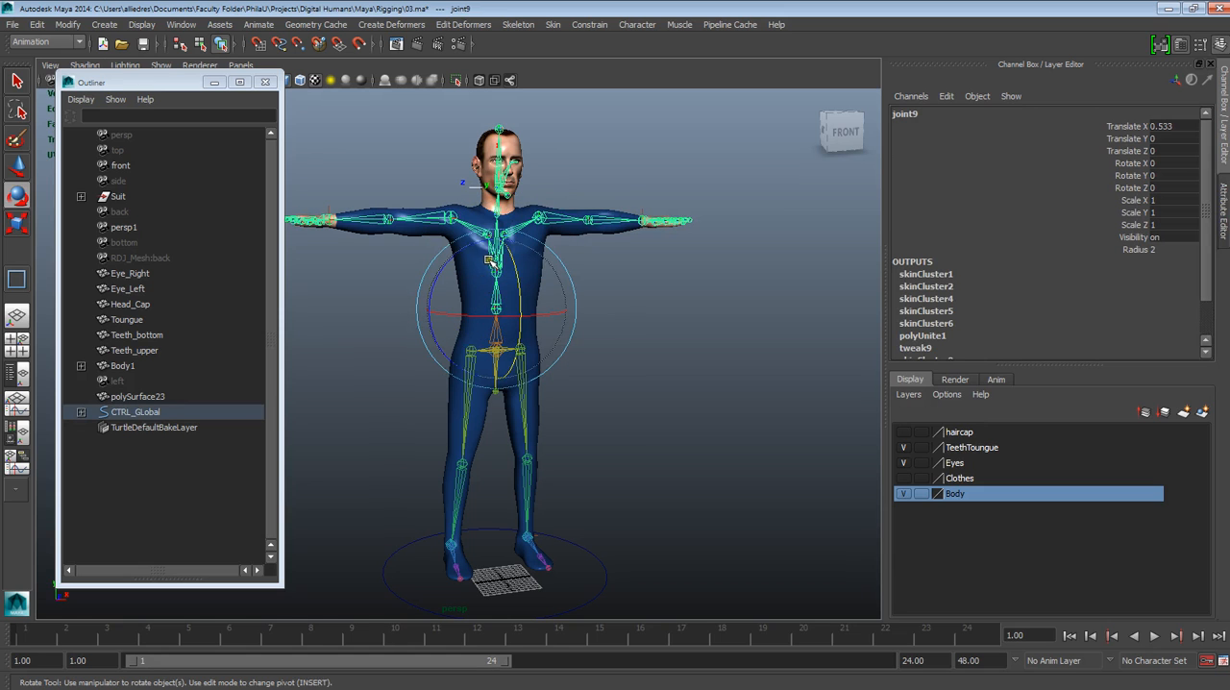
{"action": "left_click_drag", "start_coordinate": [517, 301], "coordinate": [578, 356]}
{"action": "key", "text": "ctrl+z"}
{"action": "left_click", "coordinate": [663, 350]}
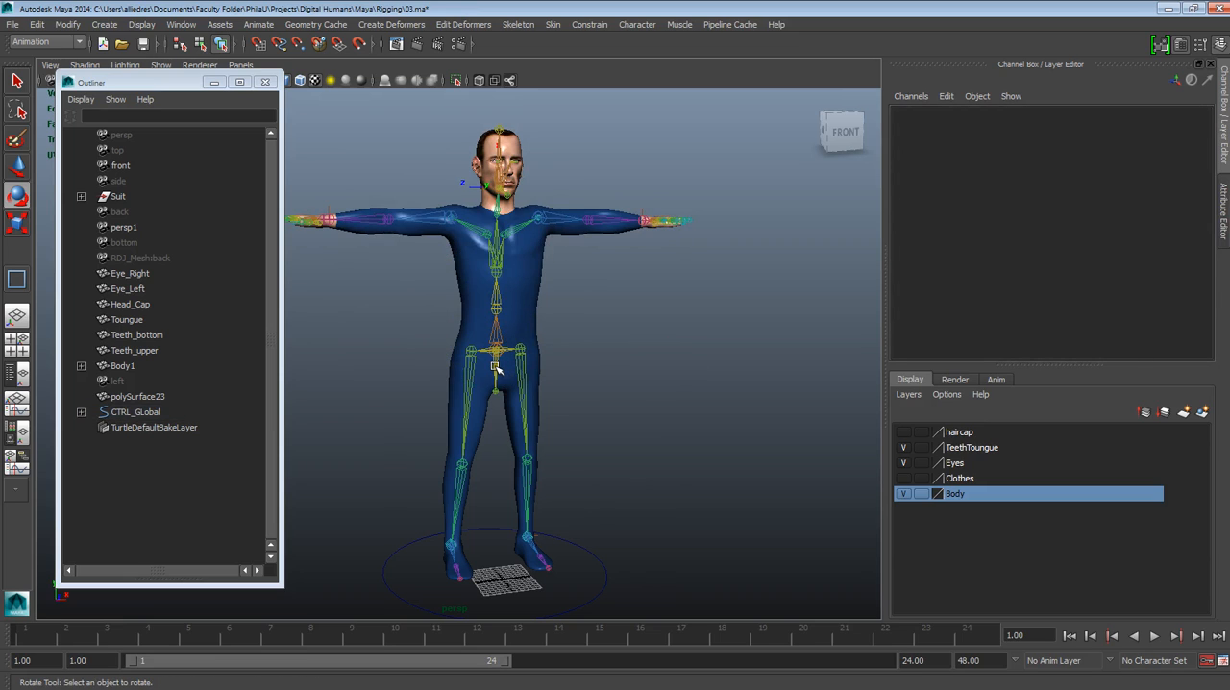
Try rotating the hip joint joint13 and the joint at the pelvis centre, undoing each rotation
{"action": "left_click", "coordinate": [497, 367]}
{"action": "left_click_drag", "start_coordinate": [492, 363], "coordinate": [492, 362]}
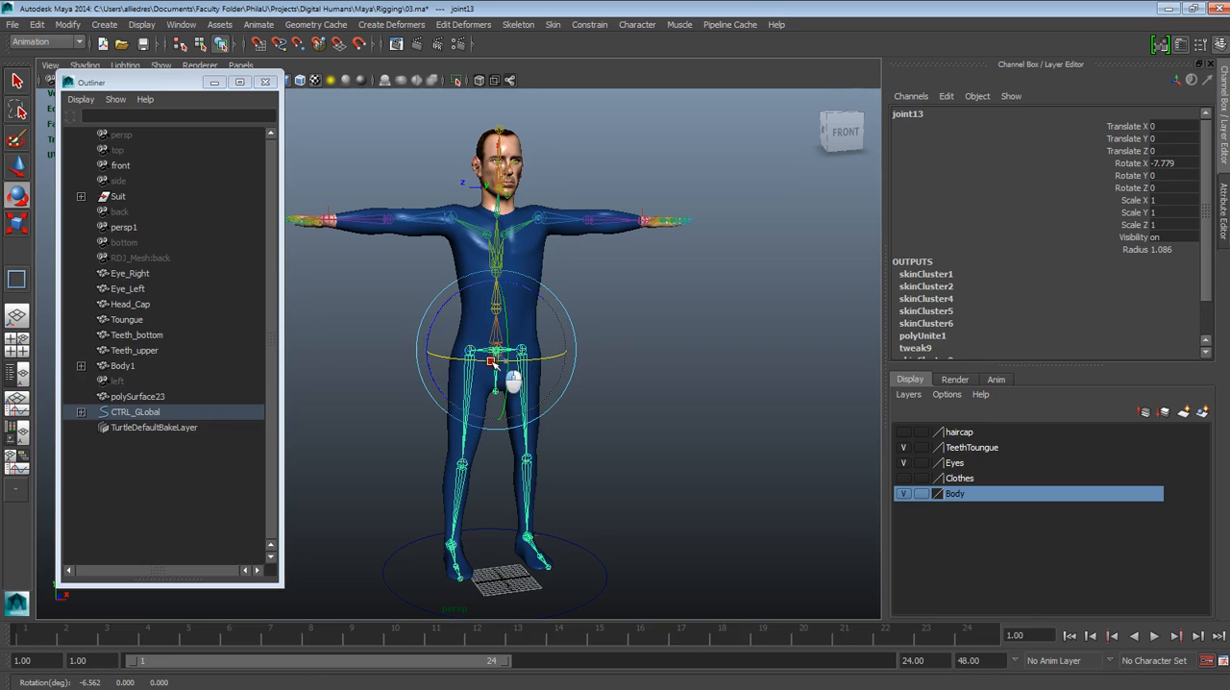
{"action": "left_click", "coordinate": [617, 372]}
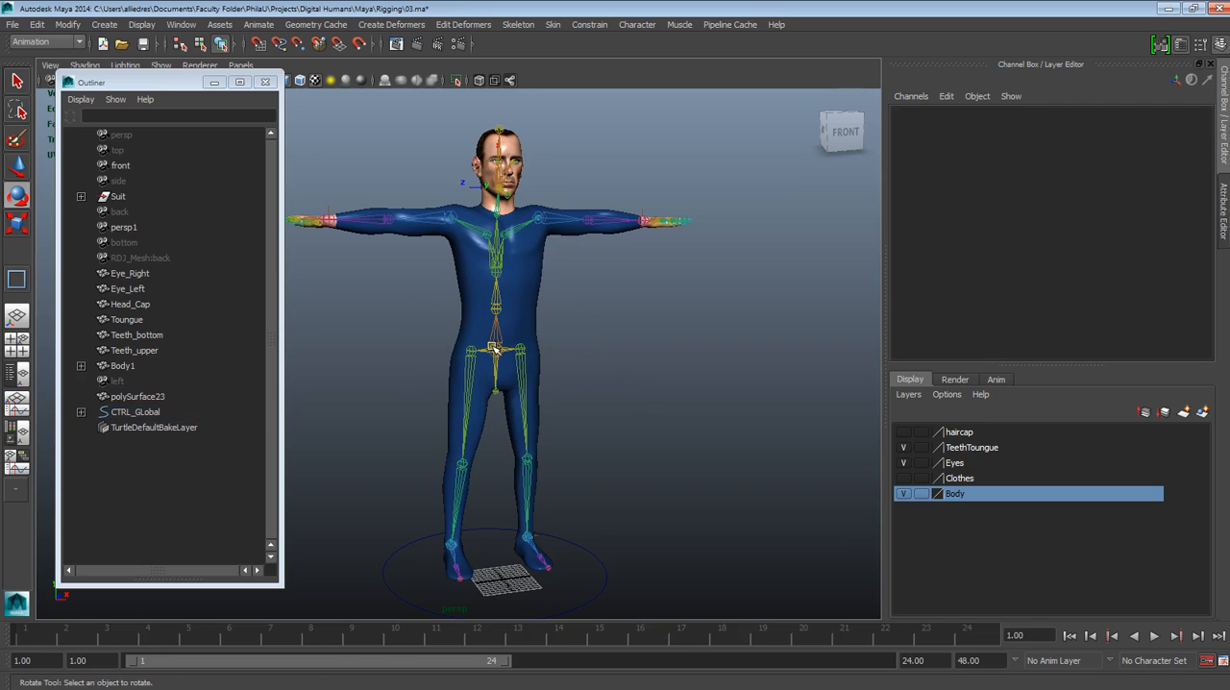
{"action": "left_click", "coordinate": [497, 348]}
{"action": "left_click_drag", "start_coordinate": [510, 357], "coordinate": [513, 389]}
{"action": "key", "text": "ctrl+z"}
{"action": "left_click", "coordinate": [681, 386]}
Examine the CTRL_GLobal circle and the character's joints from several viewing angles
{"action": "left_click", "coordinate": [596, 573]}
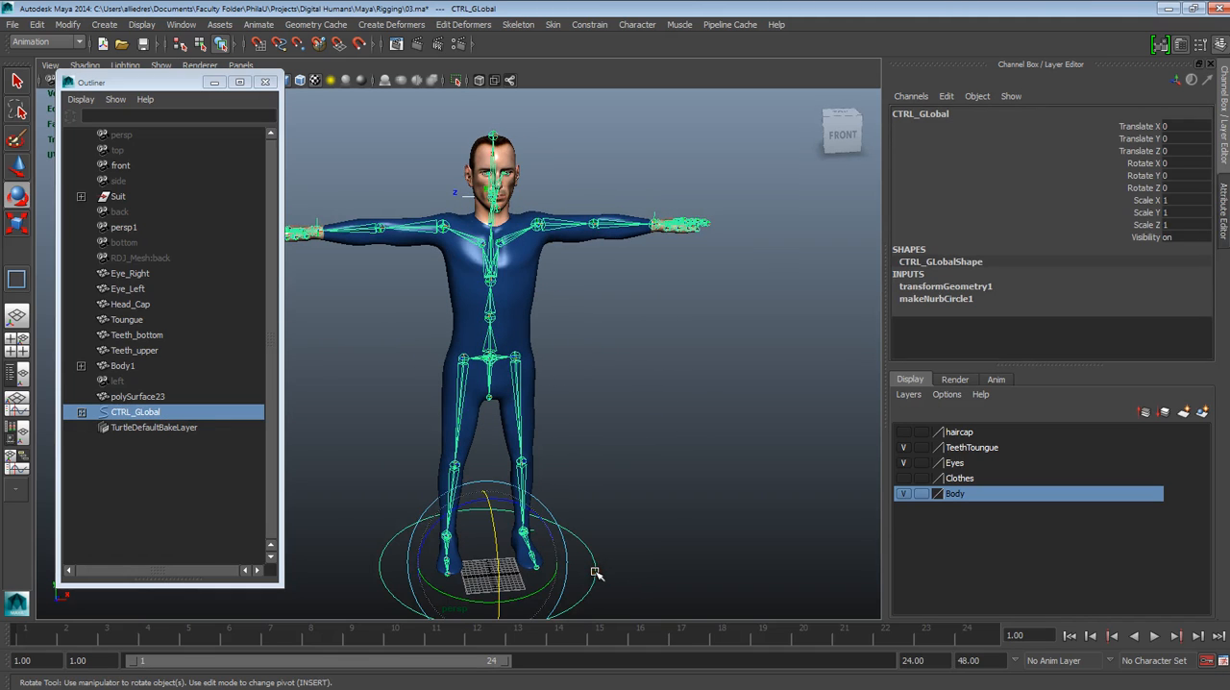
{"action": "left_click_drag", "start_coordinate": [636, 539], "coordinate": [663, 488], "text": "alt"}
{"action": "left_click", "coordinate": [664, 483]}
{"action": "right_click_drag", "start_coordinate": [664, 485], "coordinate": [643, 505], "text": "alt"}
{"action": "left_click_drag", "start_coordinate": [643, 506], "coordinate": [566, 514], "text": "alt"}
{"action": "right_click_drag", "start_coordinate": [540, 461], "coordinate": [551, 491], "text": "alt"}
{"action": "middle_click_drag", "start_coordinate": [551, 490], "coordinate": [559, 440], "text": "alt"}
{"action": "left_click_drag", "start_coordinate": [559, 439], "coordinate": [643, 430], "text": "alt"}
{"action": "middle_click_drag", "start_coordinate": [643, 429], "coordinate": [651, 463], "text": "alt"}
{"action": "right_click_drag", "start_coordinate": [652, 463], "coordinate": [650, 482], "text": "alt"}
{"action": "middle_click_drag", "start_coordinate": [650, 481], "coordinate": [659, 448], "text": "alt"}
{"action": "left_click_drag", "start_coordinate": [659, 448], "coordinate": [507, 565], "text": "alt"}
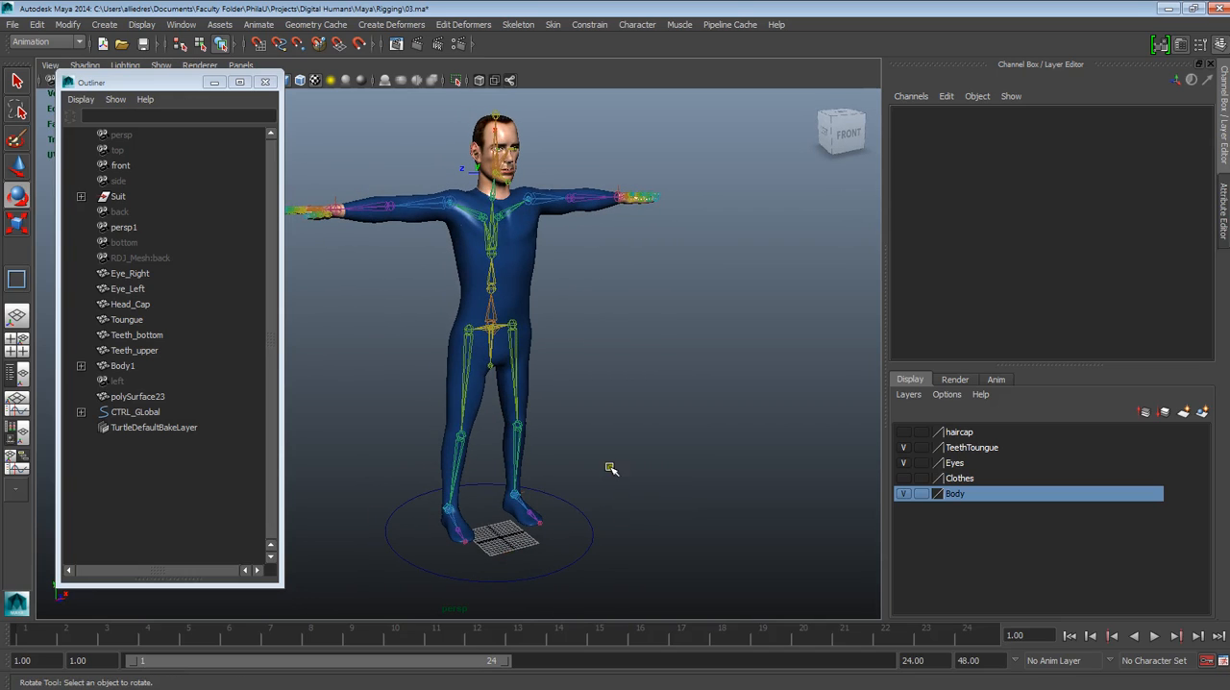
Draw a NURBS circle on the ground beside the character and move it outward to about 5 on X
{"action": "left_click_drag", "start_coordinate": [130, 84], "coordinate": [163, 234]}
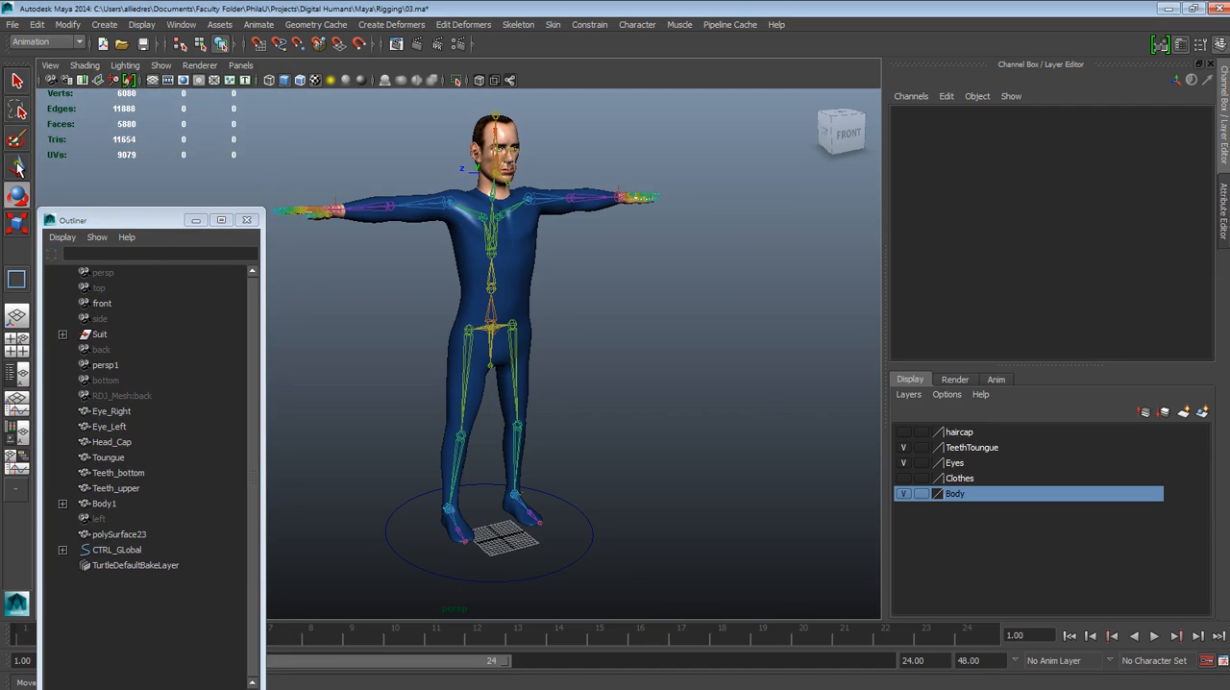
{"action": "left_click", "coordinate": [104, 24]}
{"action": "mouse_move", "coordinate": [164, 50]}
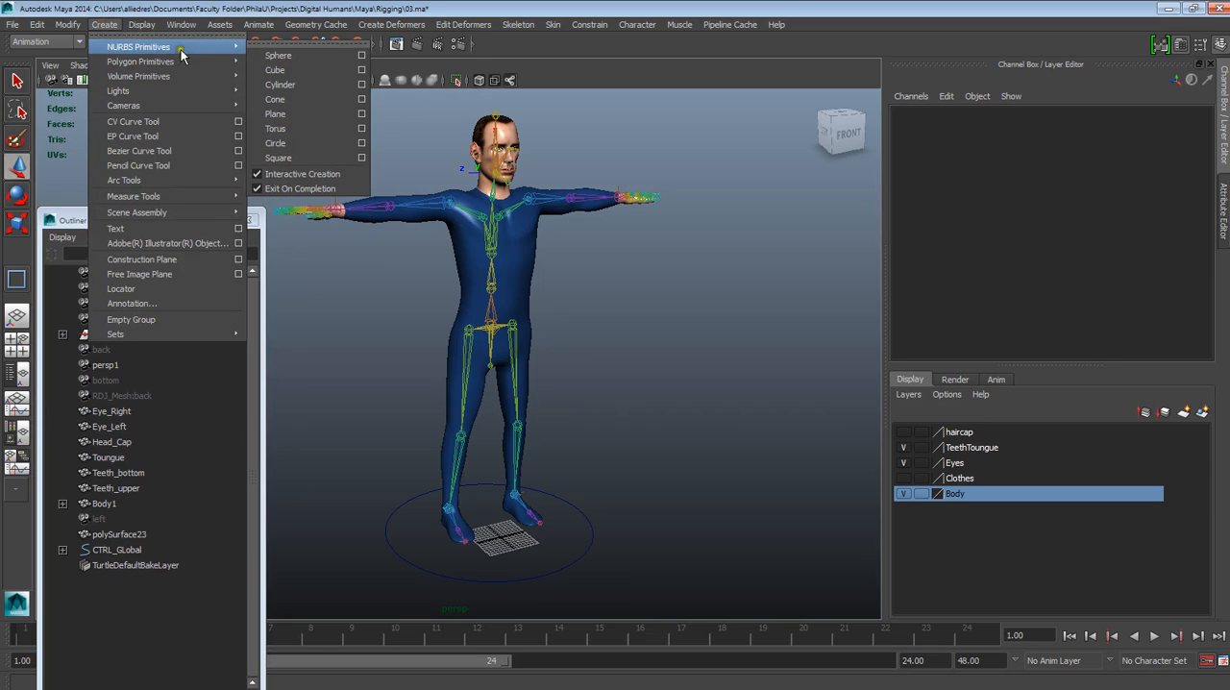
{"action": "left_click", "coordinate": [313, 144]}
{"action": "left_click_drag", "start_coordinate": [640, 548], "coordinate": [674, 538]}
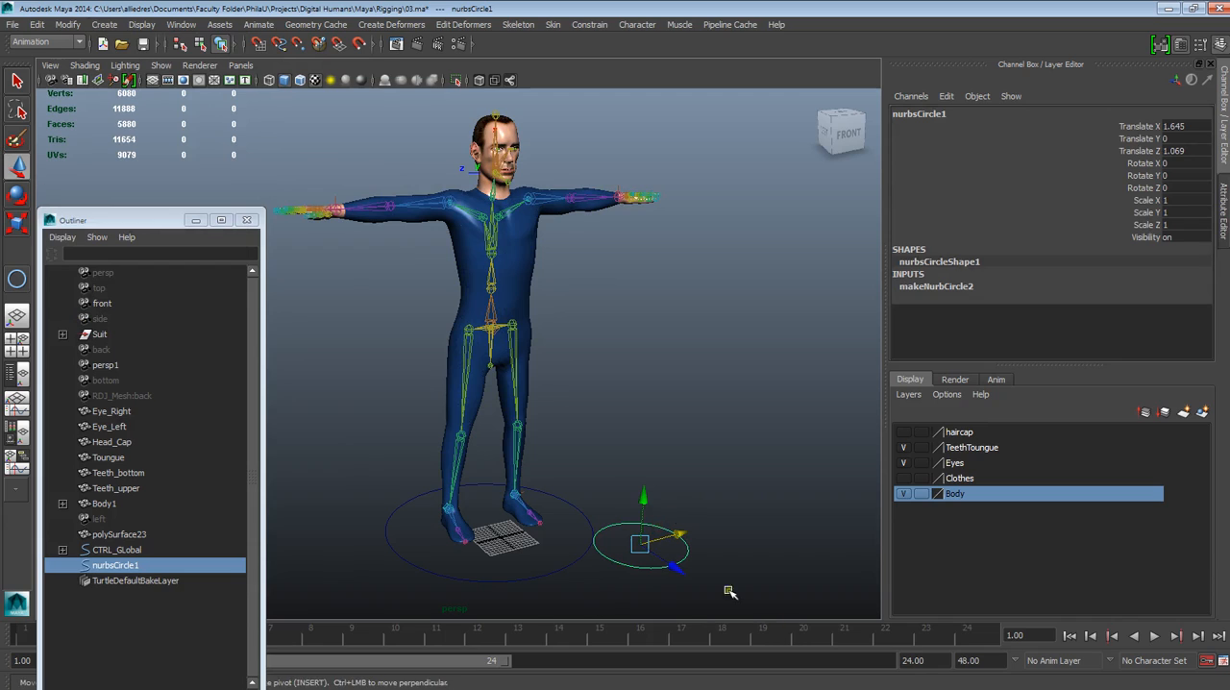
{"action": "middle_click_drag", "start_coordinate": [640, 544], "coordinate": [807, 494]}
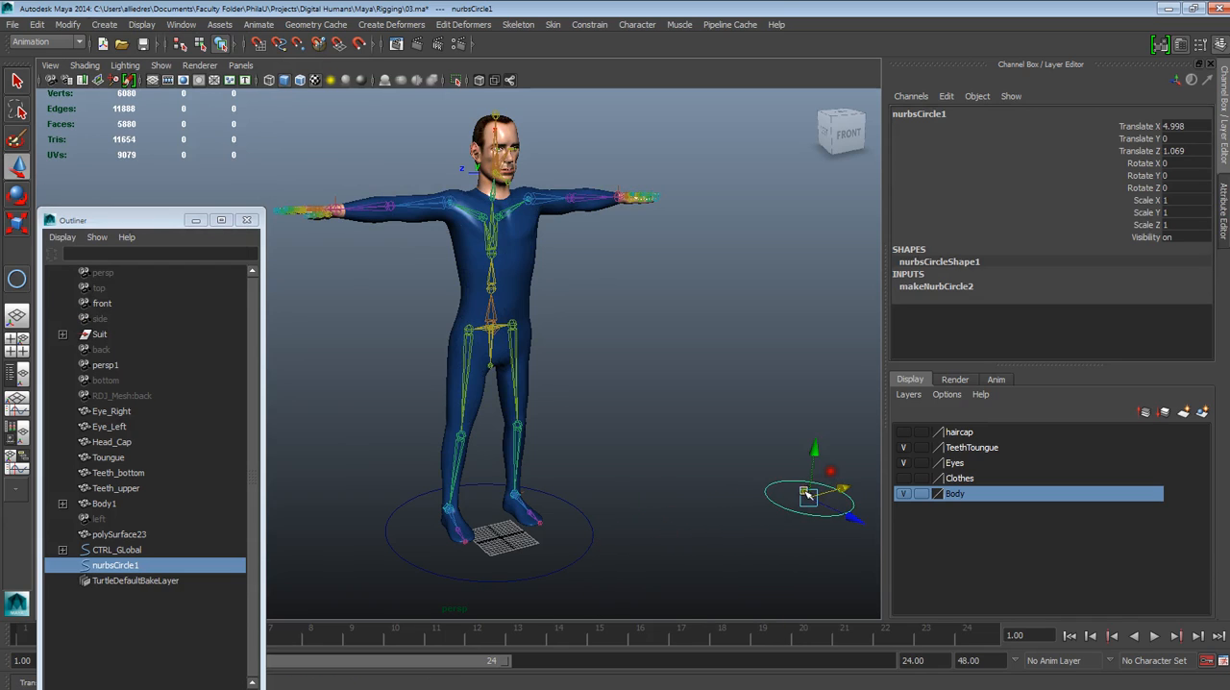
Duplicate the new circle and move the copy back toward the character, to about 1.73 on X
{"action": "left_click", "coordinate": [747, 481]}
{"action": "left_click_drag", "start_coordinate": [763, 510], "coordinate": [738, 520], "text": "alt"}
{"action": "middle_click_drag", "start_coordinate": [738, 520], "coordinate": [670, 473], "text": "alt"}
{"action": "left_click", "coordinate": [723, 497]}
{"action": "left_click_drag", "start_coordinate": [745, 520], "coordinate": [782, 522], "text": "alt"}
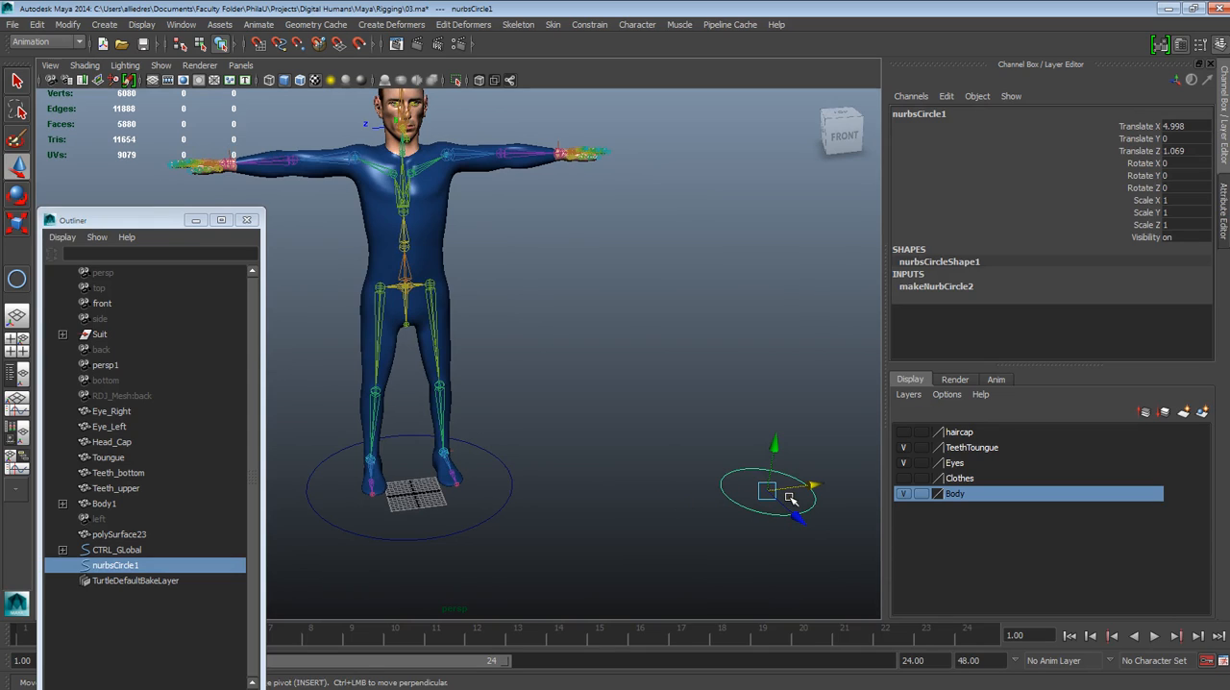
{"action": "key", "text": "ctrl+d"}
{"action": "left_click_drag", "start_coordinate": [820, 486], "coordinate": [637, 502]}
Snap the duplicated circle nurbsCircle2 onto the chest joint joint10
{"action": "left_click", "coordinate": [430, 265]}
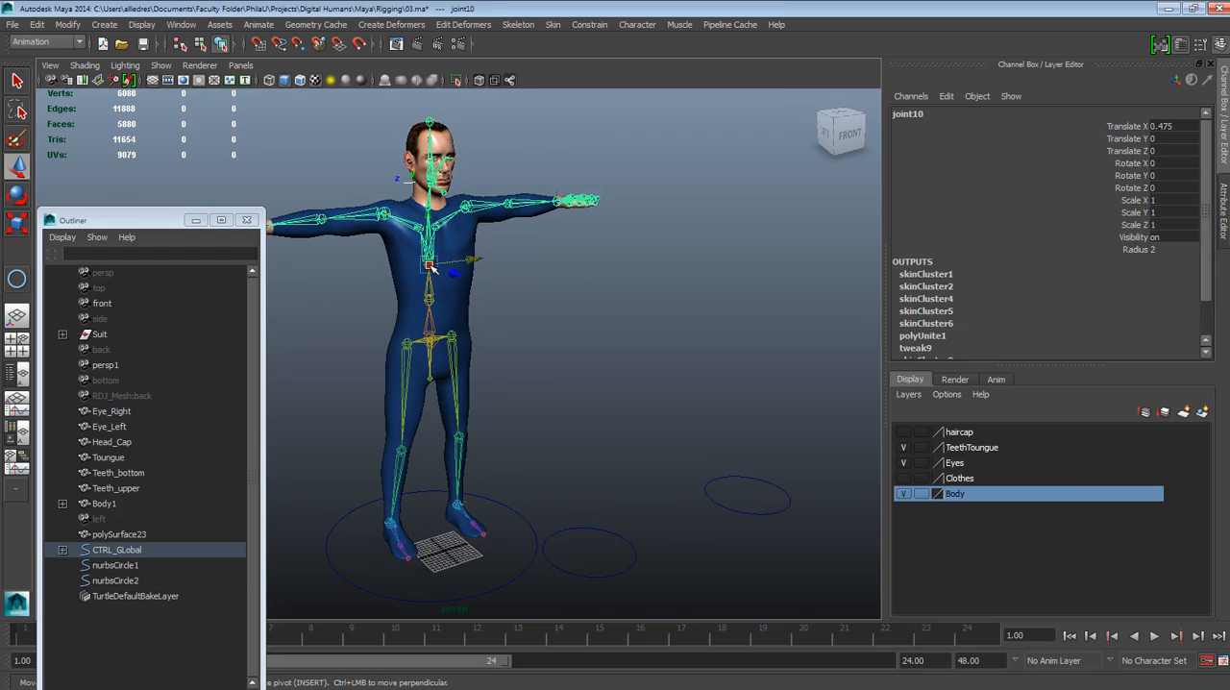
{"action": "left_click", "coordinate": [621, 554]}
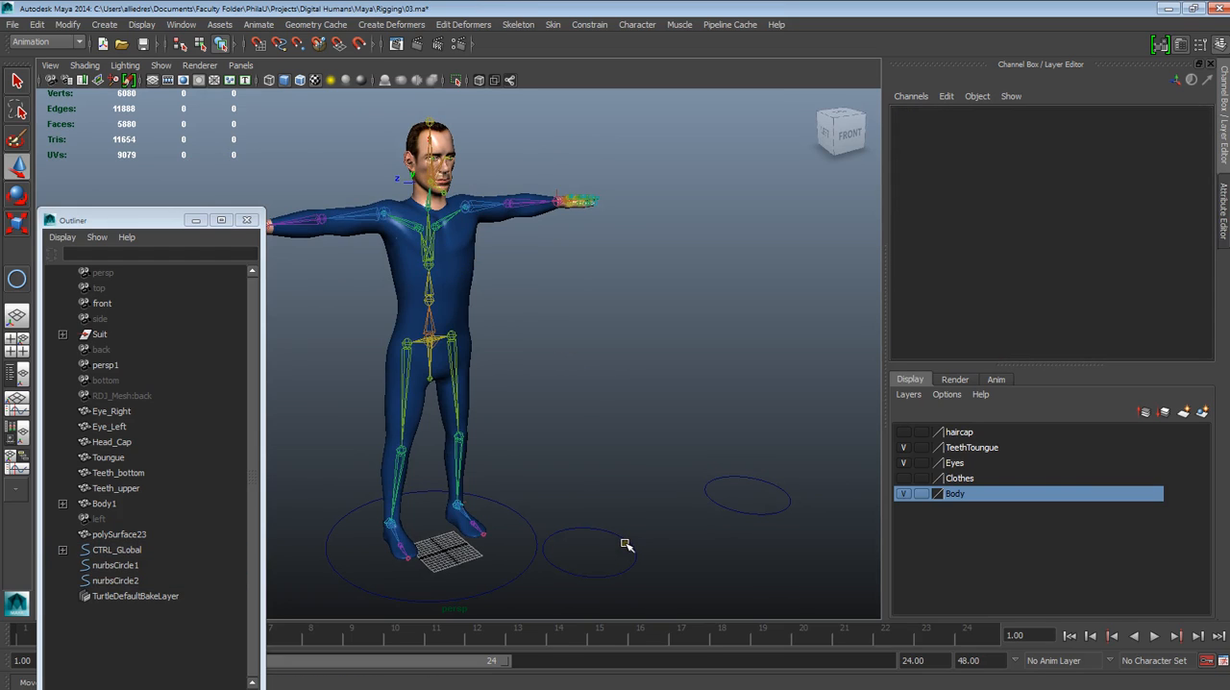
{"action": "left_click", "coordinate": [626, 541]}
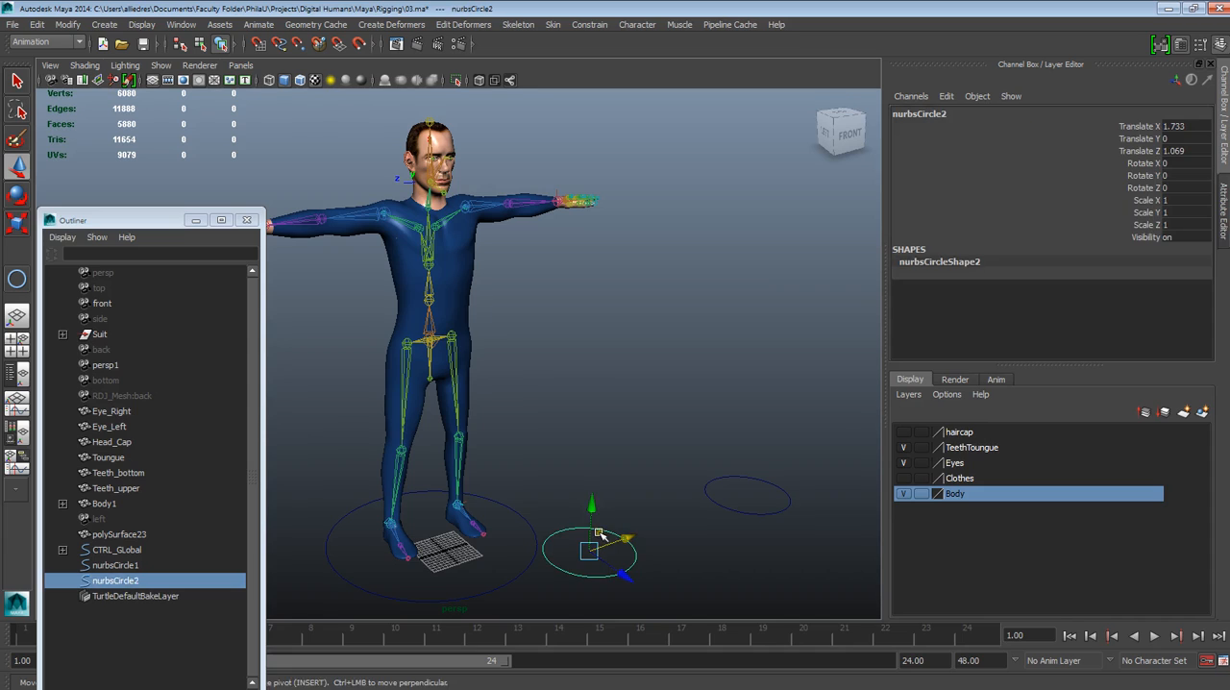
{"action": "left_click_drag", "start_coordinate": [594, 529], "coordinate": [444, 274]}
{"action": "scroll", "coordinate": [544, 492], "scroll_direction": "up", "scroll_amount": 5}
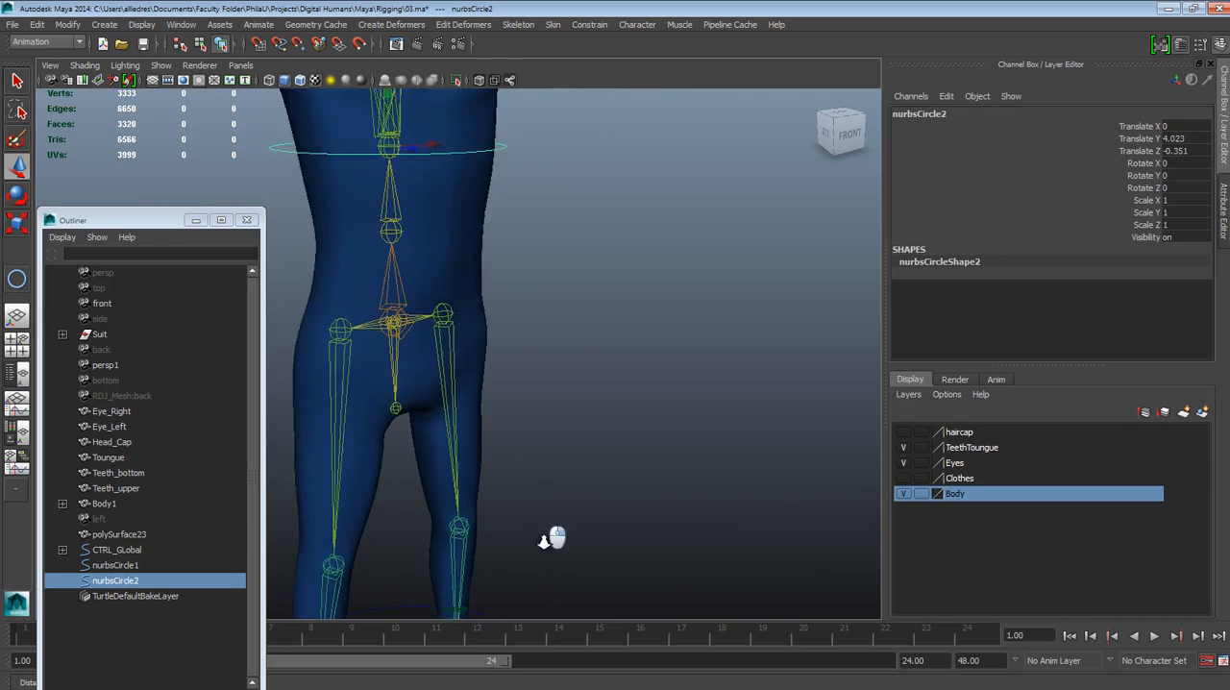
{"action": "left_click_drag", "start_coordinate": [540, 465], "coordinate": [666, 453], "text": "alt"}
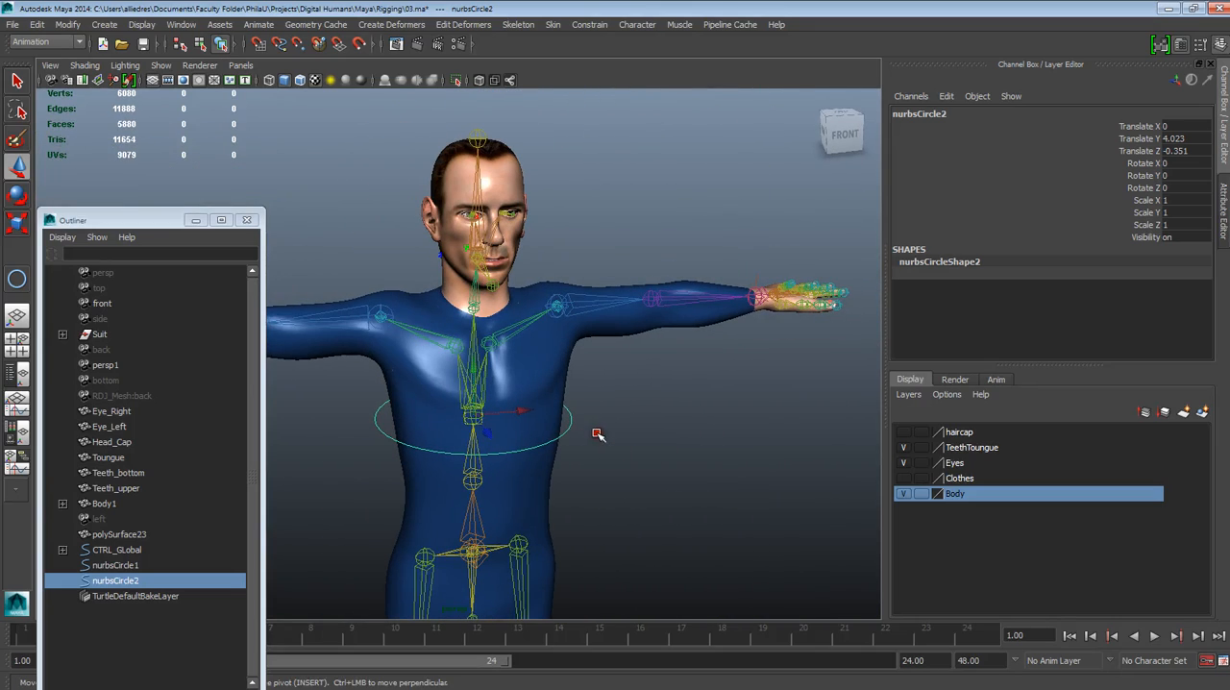
Scale nurbsCircle2 uniformly to about 1.145 so that it encircles the torso
{"action": "left_click", "coordinate": [595, 432]}
{"action": "left_click", "coordinate": [569, 422]}
{"action": "left_click", "coordinate": [16, 222]}
{"action": "left_click", "coordinate": [478, 410]}
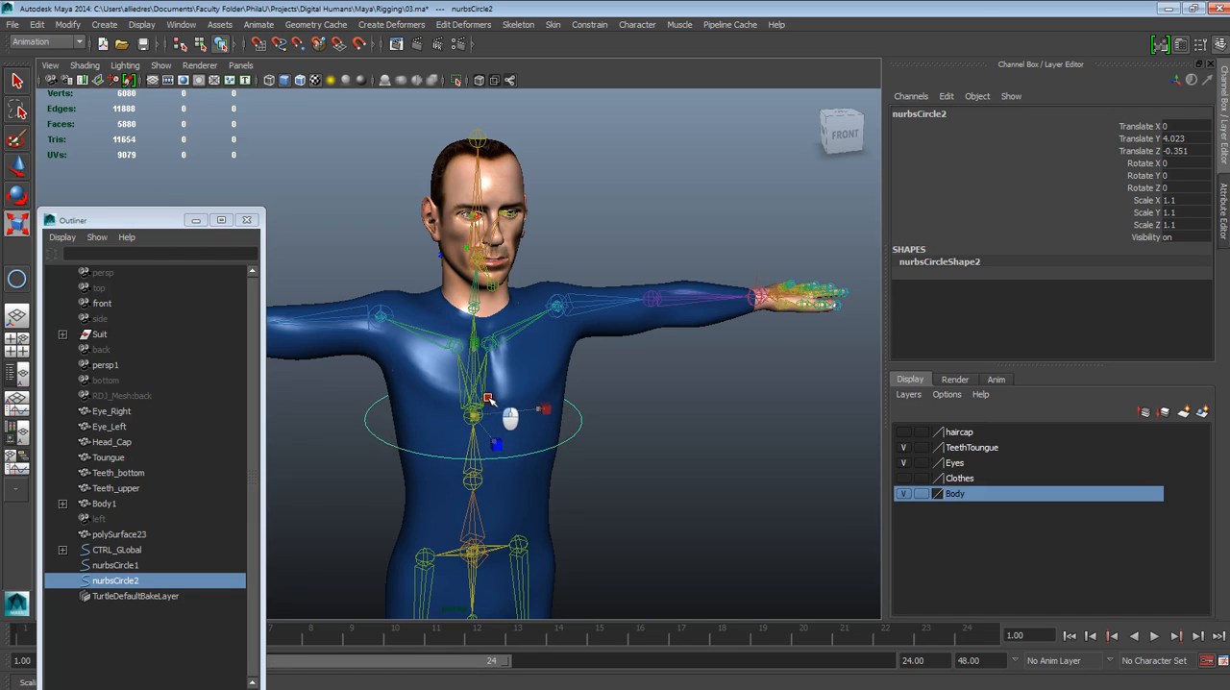
{"action": "left_click", "coordinate": [639, 383]}
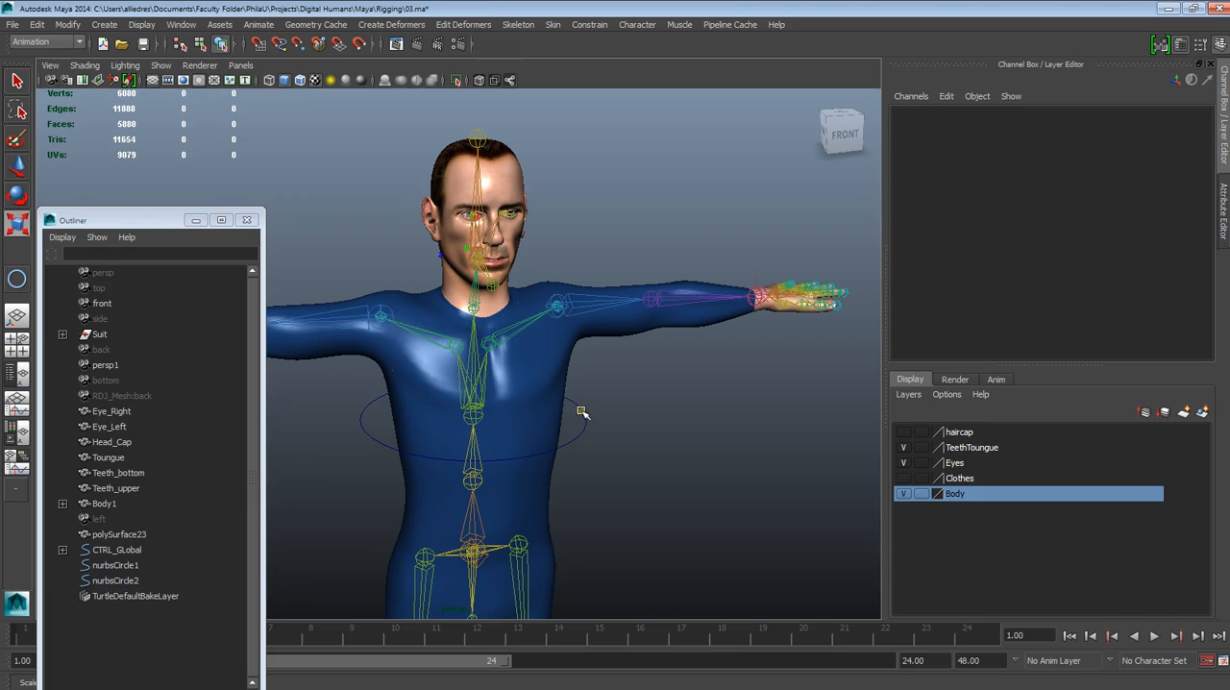
{"action": "left_click", "coordinate": [580, 411]}
{"action": "left_click", "coordinate": [578, 384]}
{"action": "left_click", "coordinate": [586, 421]}
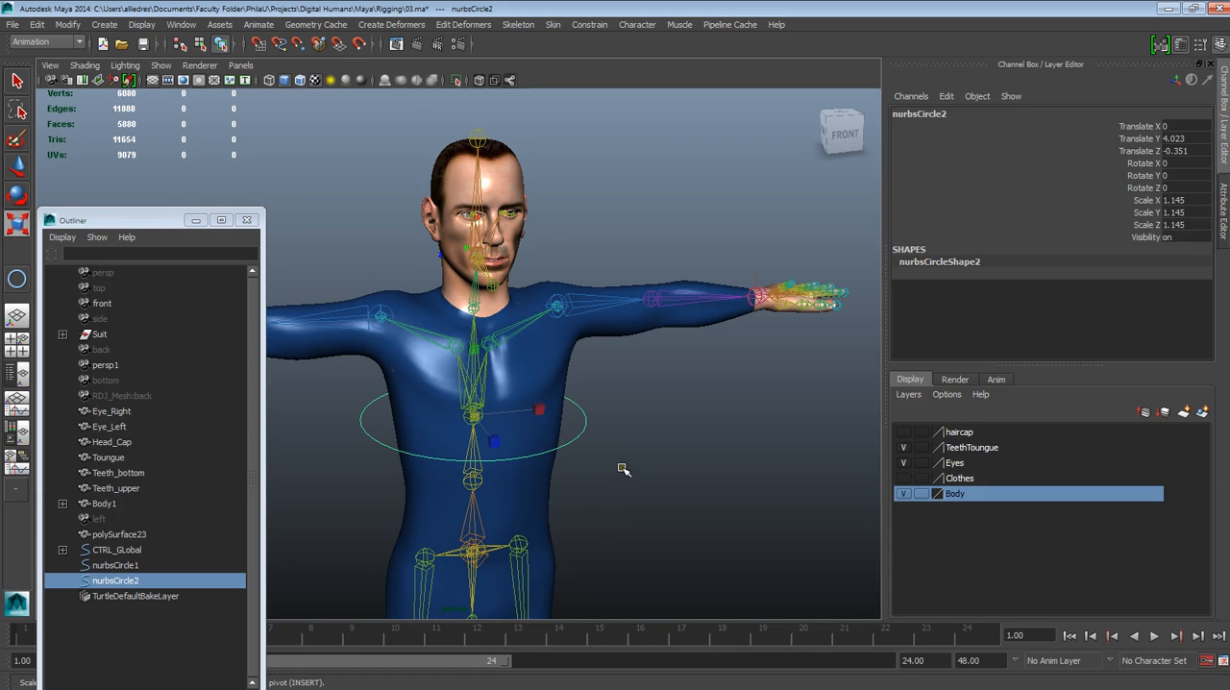
Check the fit of the enlarged circle around the chest from several viewing angles
{"action": "left_click", "coordinate": [623, 467]}
{"action": "left_click", "coordinate": [584, 425]}
{"action": "left_click_drag", "start_coordinate": [643, 501], "coordinate": [672, 507], "text": "alt"}
{"action": "key", "text": "r"}
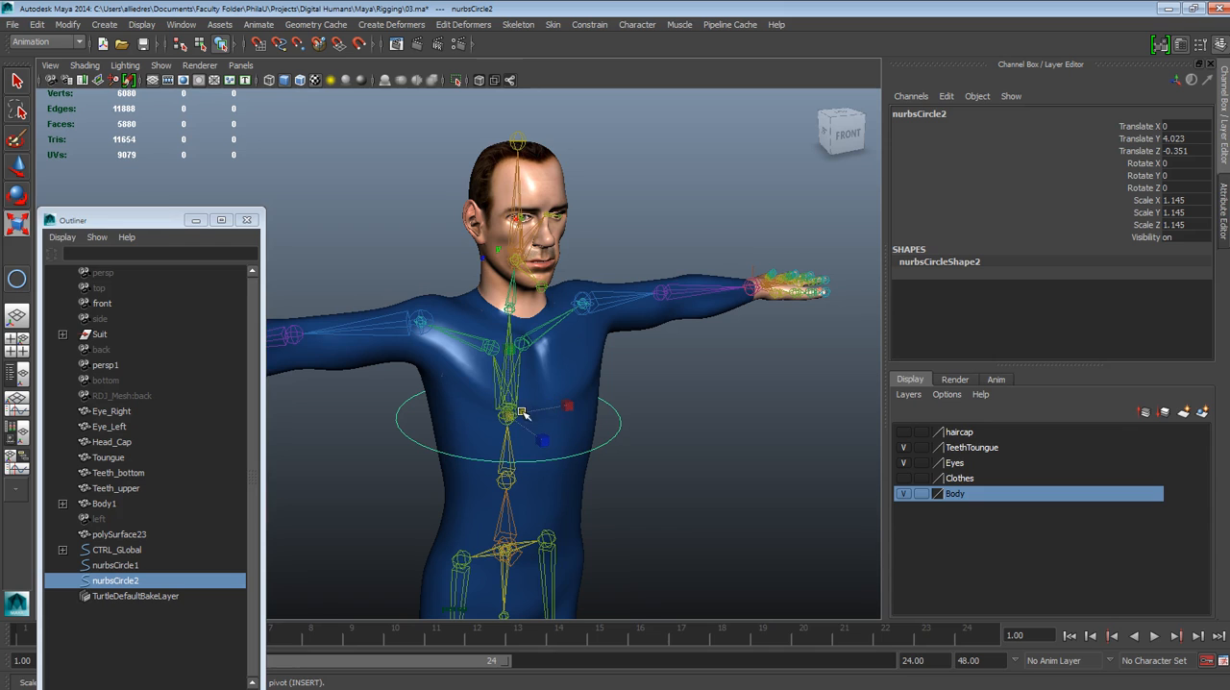
{"action": "left_click_drag", "start_coordinate": [516, 424], "coordinate": [596, 476], "text": "alt"}
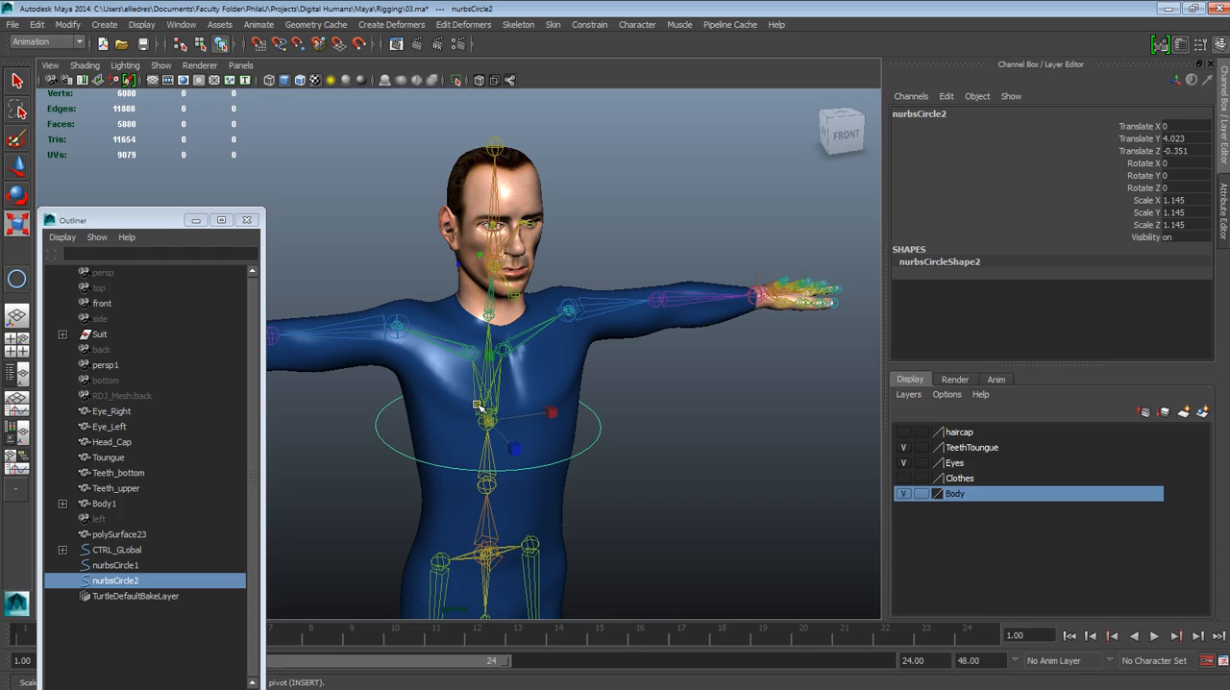
{"action": "key", "text": "w"}
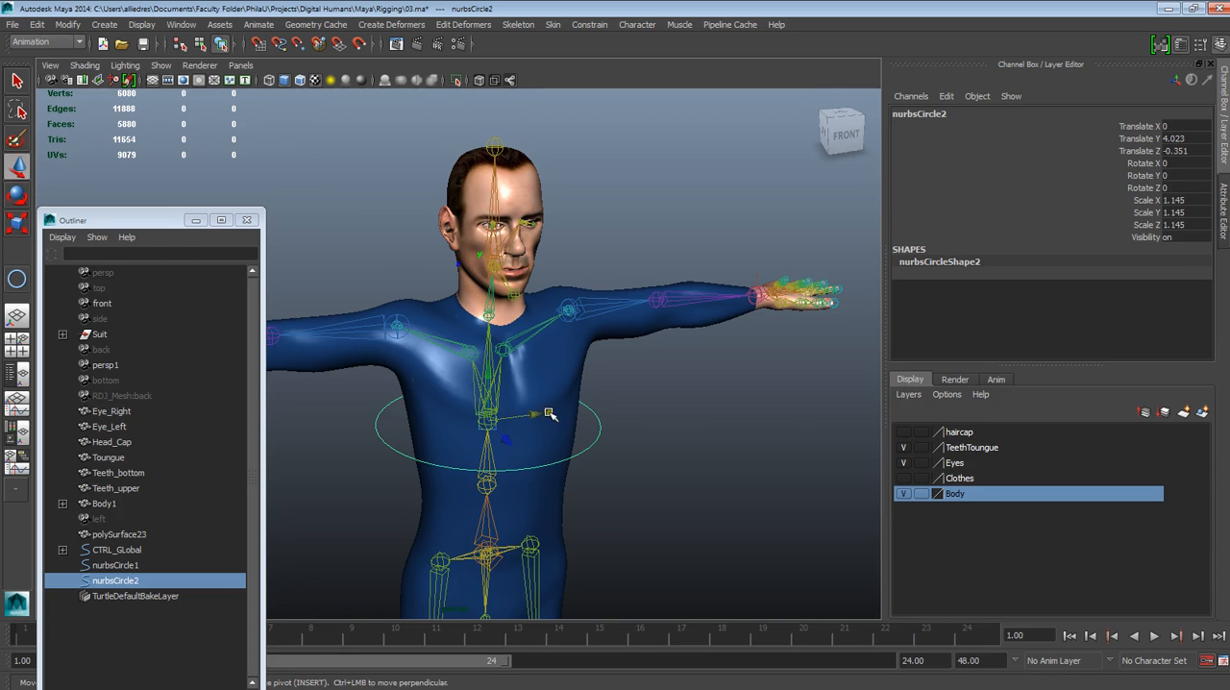
{"action": "left_click_drag", "start_coordinate": [653, 480], "coordinate": [731, 351], "text": "alt"}
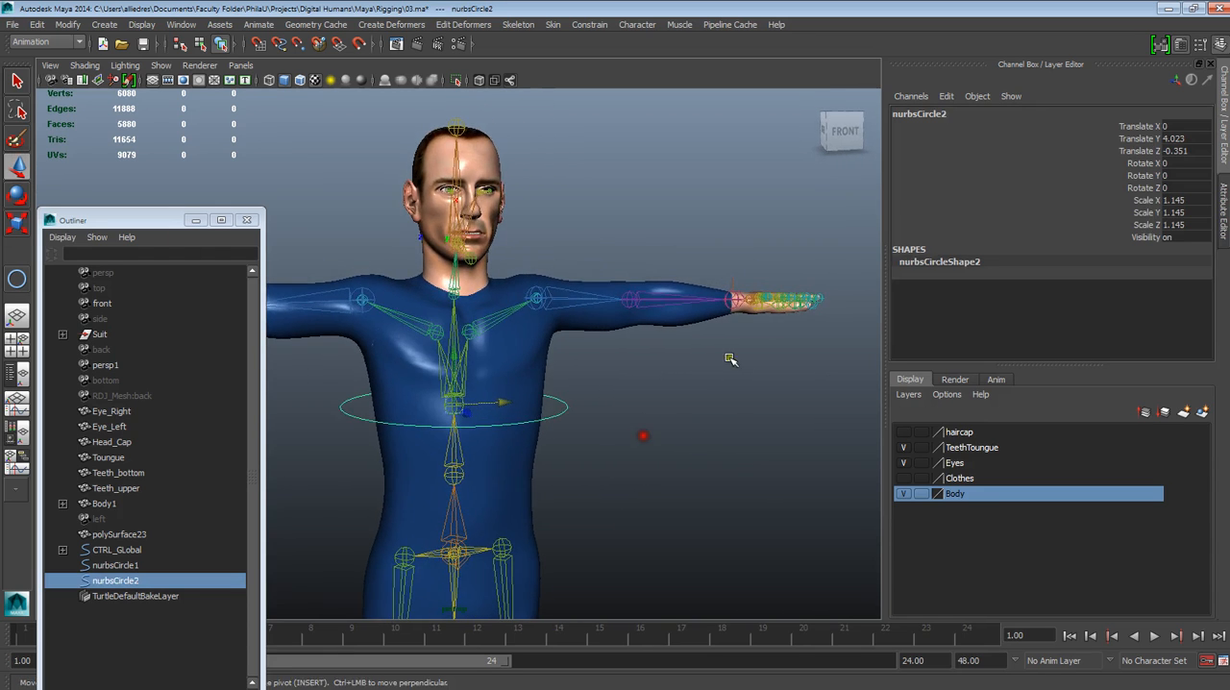
Rename the circle around the chest to CTRL_Chest and clear the selection
{"action": "left_click", "coordinate": [925, 116]}
{"action": "type", "text": "CTRL_Chest"}
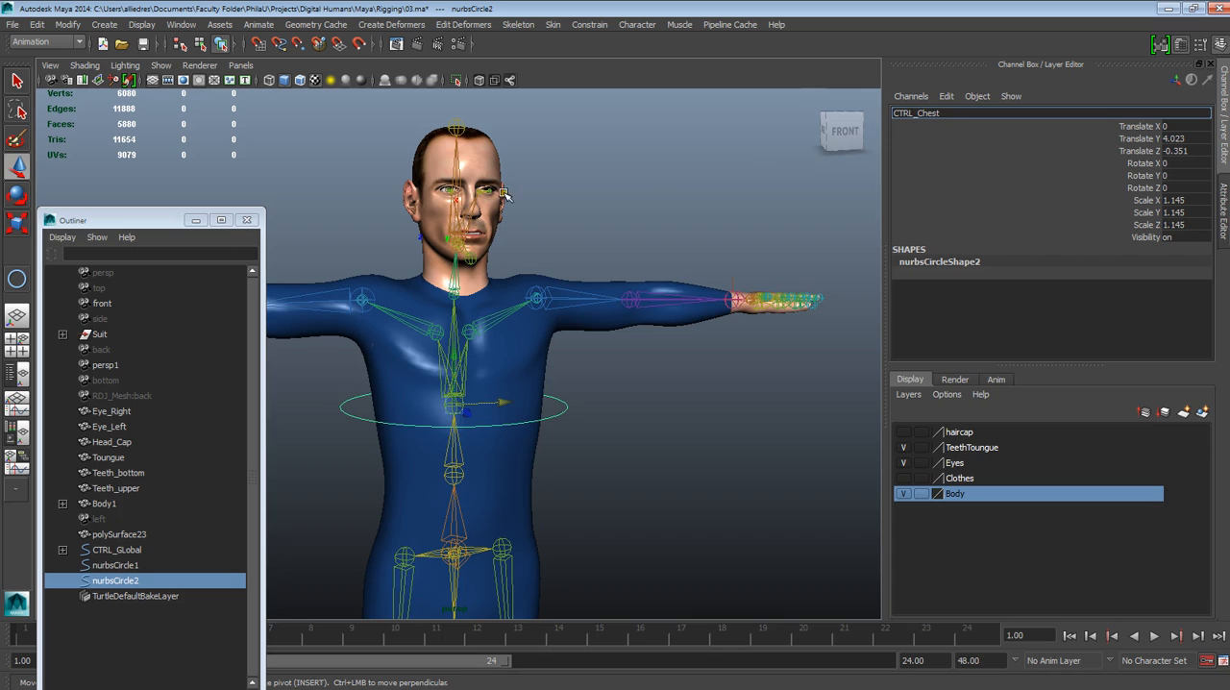
{"action": "key", "text": "Return"}
{"action": "left_click_drag", "start_coordinate": [545, 225], "coordinate": [580, 248], "text": "alt"}
{"action": "left_click", "coordinate": [582, 248]}
Select CTRL_Chest and examine its transform values and its alignment with the chest joint from several angles
{"action": "middle_click_drag", "start_coordinate": [586, 376], "coordinate": [639, 343], "text": "alt"}
{"action": "scroll", "coordinate": [639, 387], "scroll_direction": "down", "scroll_amount": 3}
{"action": "scroll", "coordinate": [639, 388], "scroll_direction": "up", "scroll_amount": 2}
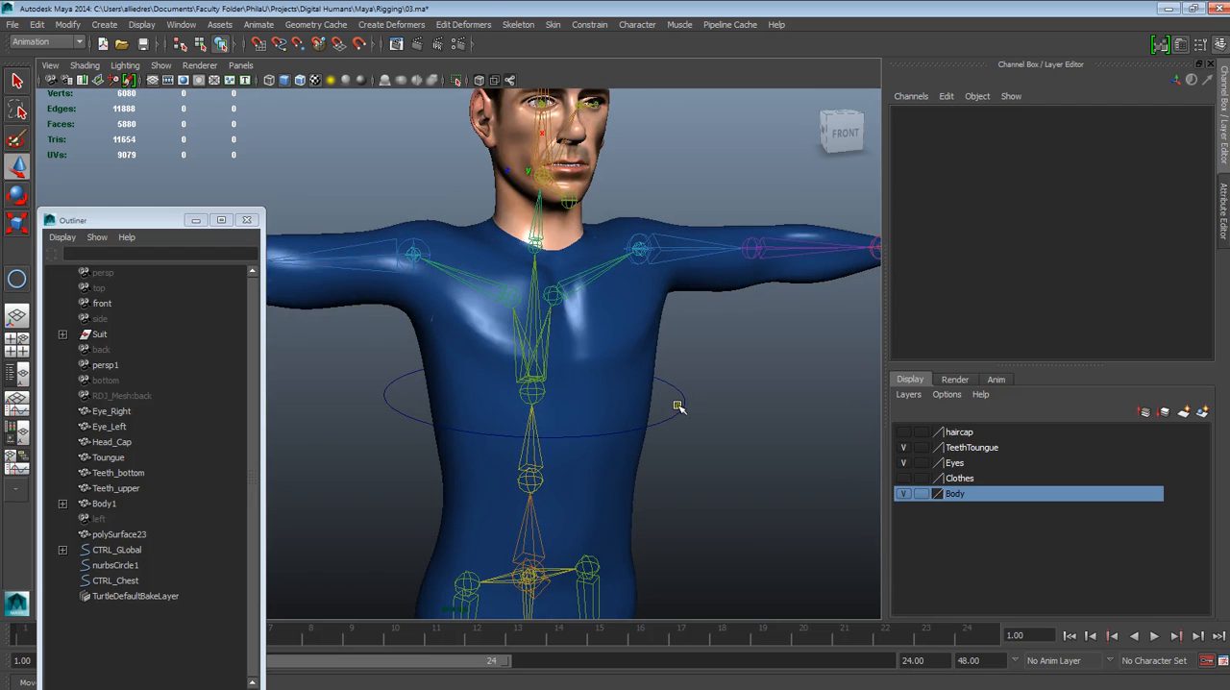
{"action": "left_click", "coordinate": [682, 408]}
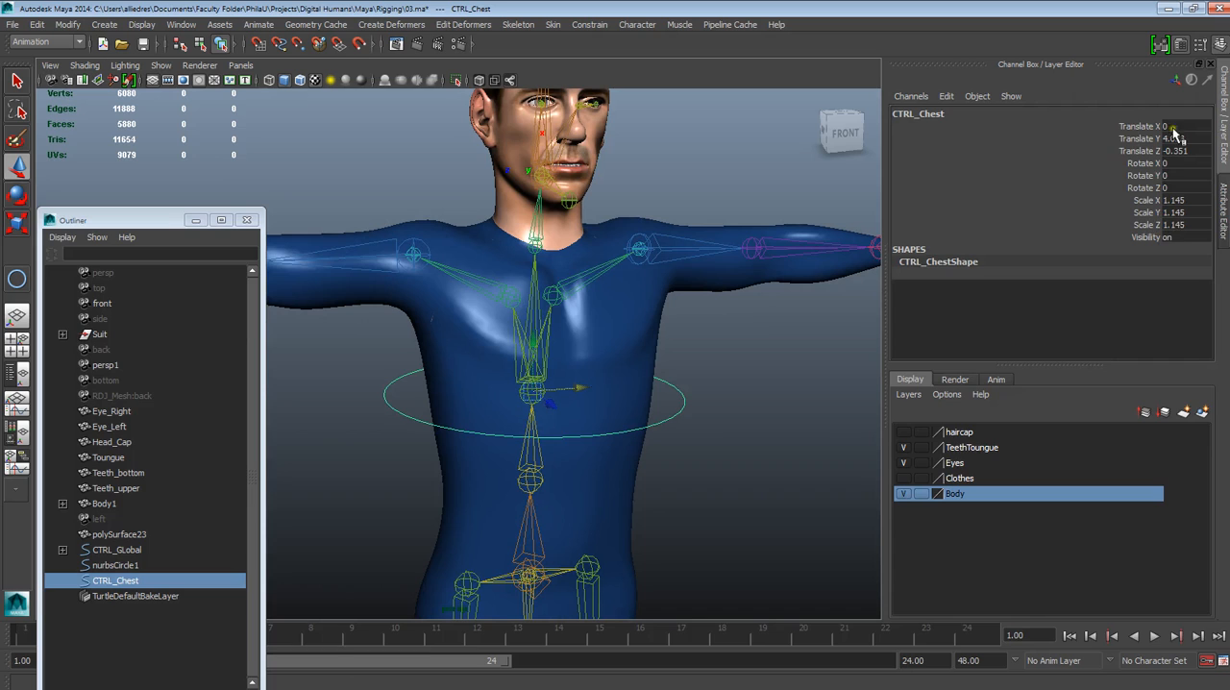
{"action": "key", "text": "bracketleft"}
{"action": "key", "text": "bracketright"}
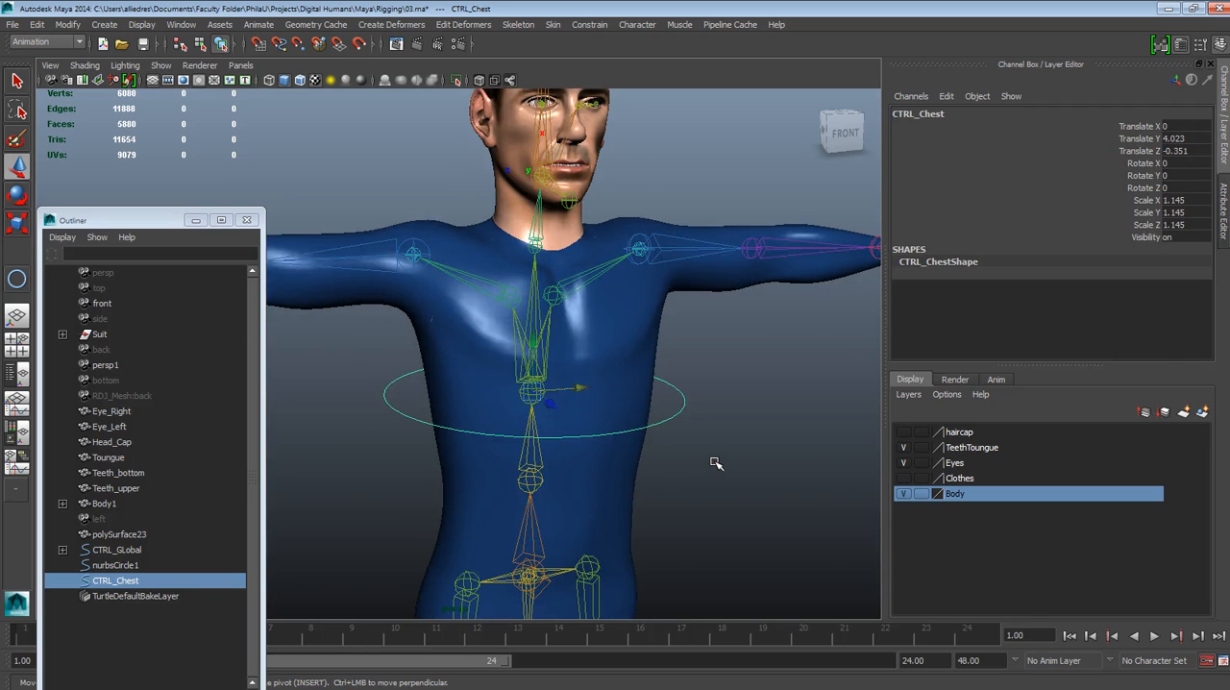
{"action": "scroll", "coordinate": [682, 423], "scroll_direction": "down", "scroll_amount": 4}
{"action": "left_click_drag", "start_coordinate": [715, 448], "coordinate": [692, 414], "text": "alt"}
{"action": "middle_click_drag", "start_coordinate": [528, 370], "coordinate": [524, 395], "text": "alt"}
{"action": "scroll", "coordinate": [596, 524], "scroll_direction": "up", "scroll_amount": 5}
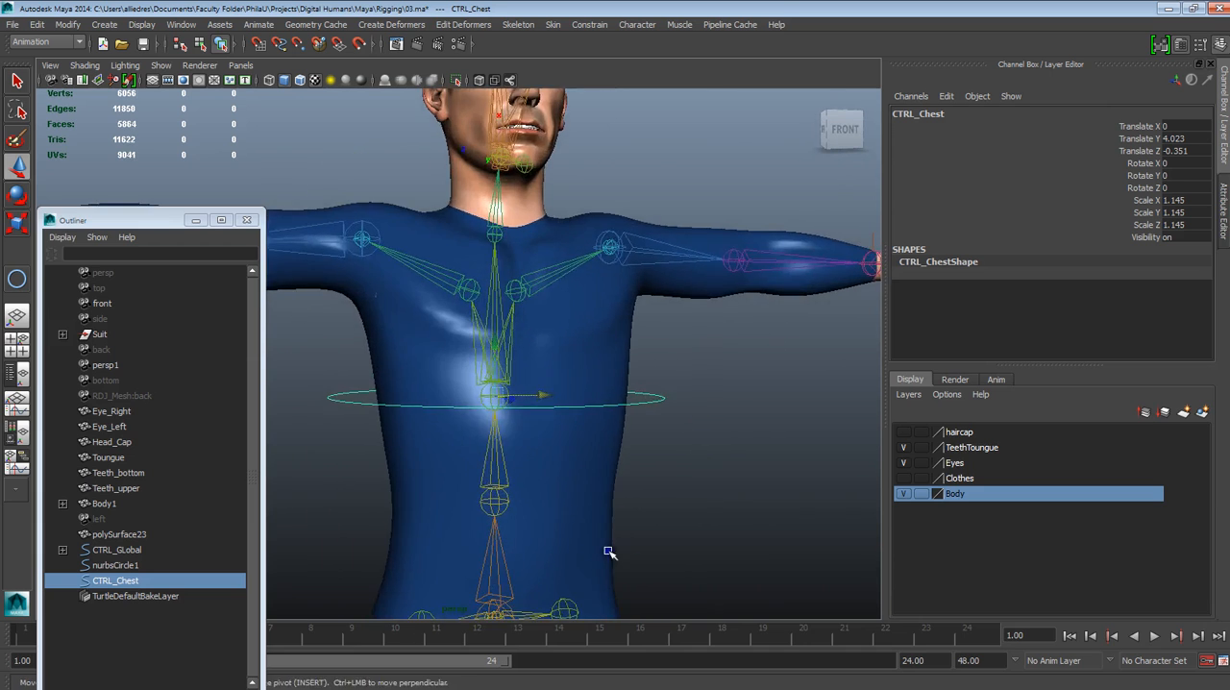
{"action": "left_click_drag", "start_coordinate": [609, 549], "coordinate": [621, 560], "text": "alt"}
{"action": "middle_click_drag", "start_coordinate": [621, 560], "coordinate": [606, 539], "text": "alt"}
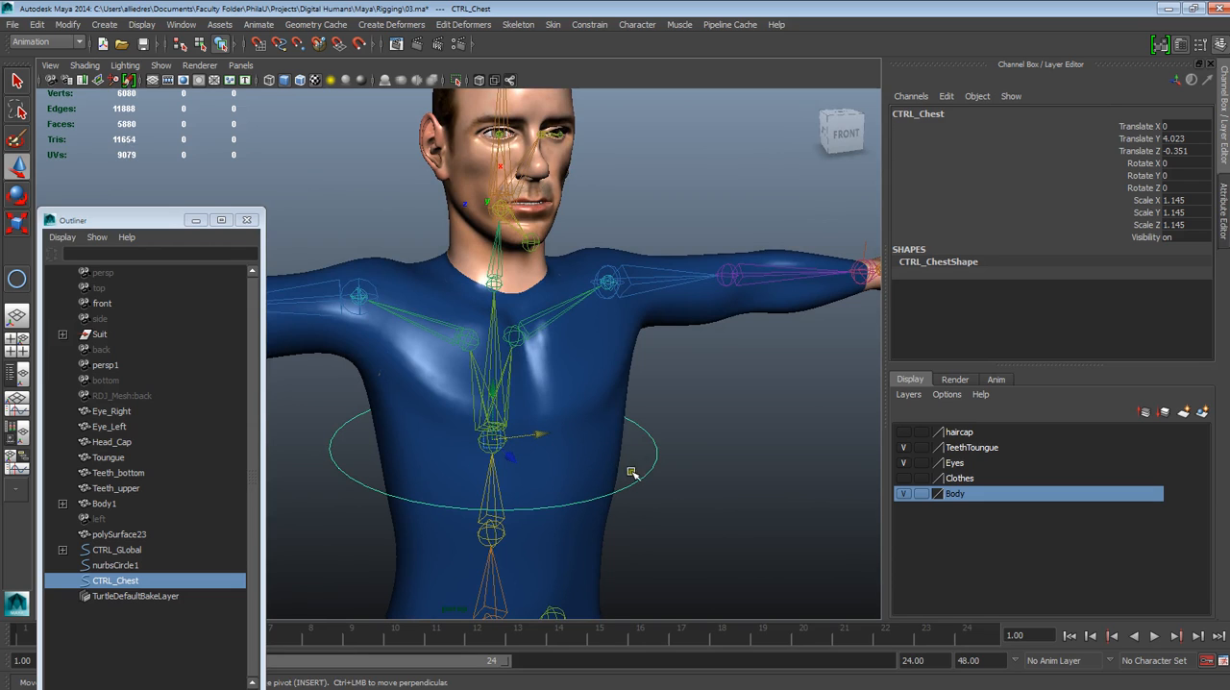
{"action": "left_click_drag", "start_coordinate": [667, 448], "coordinate": [612, 482], "text": "alt"}
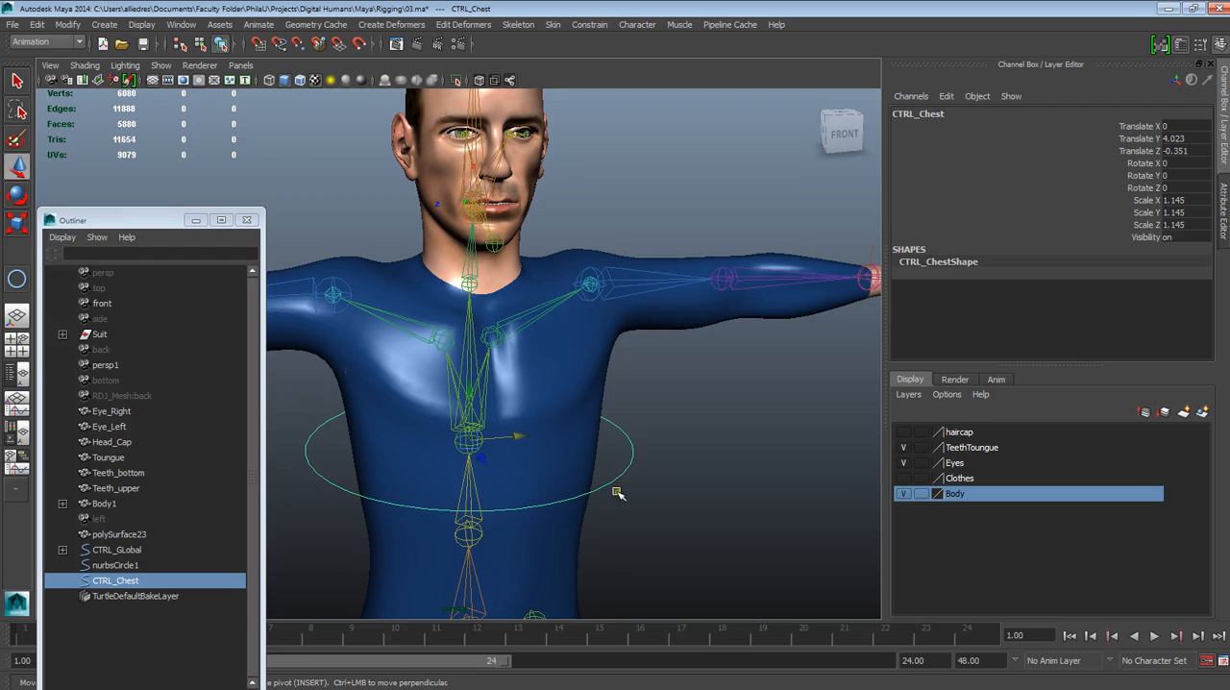
Freeze the transformations of CTRL_Chest and clear the selection
{"action": "left_click", "coordinate": [67, 24]}
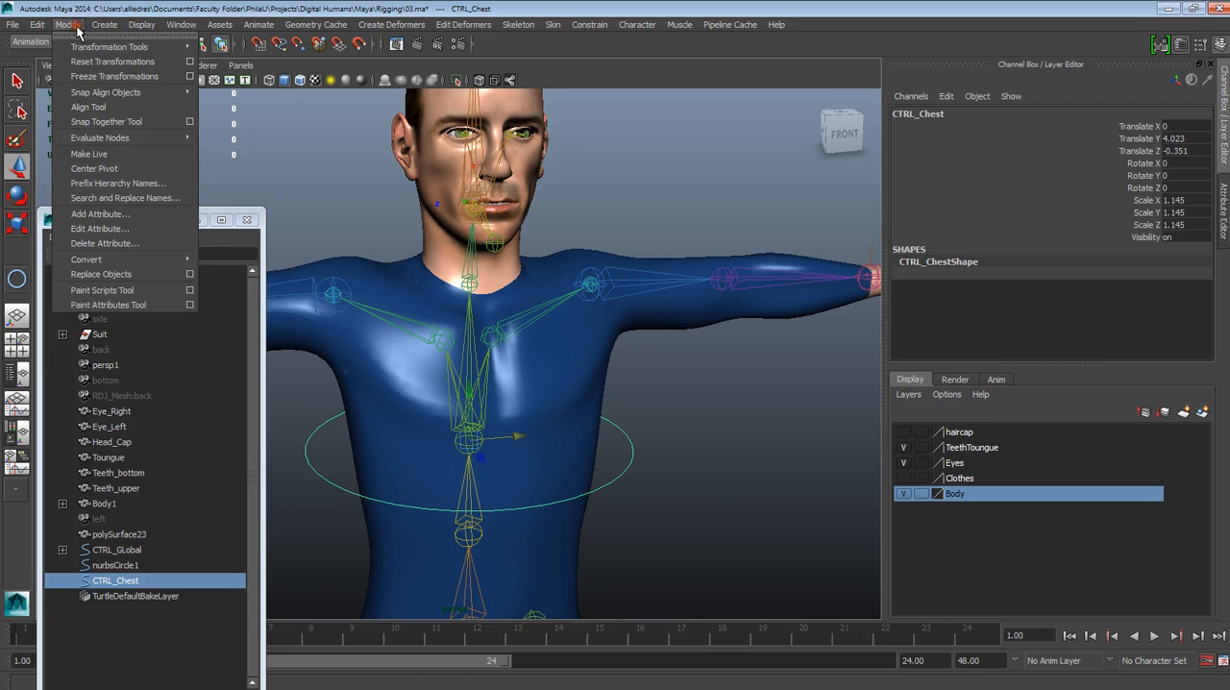
{"action": "left_click", "coordinate": [104, 77]}
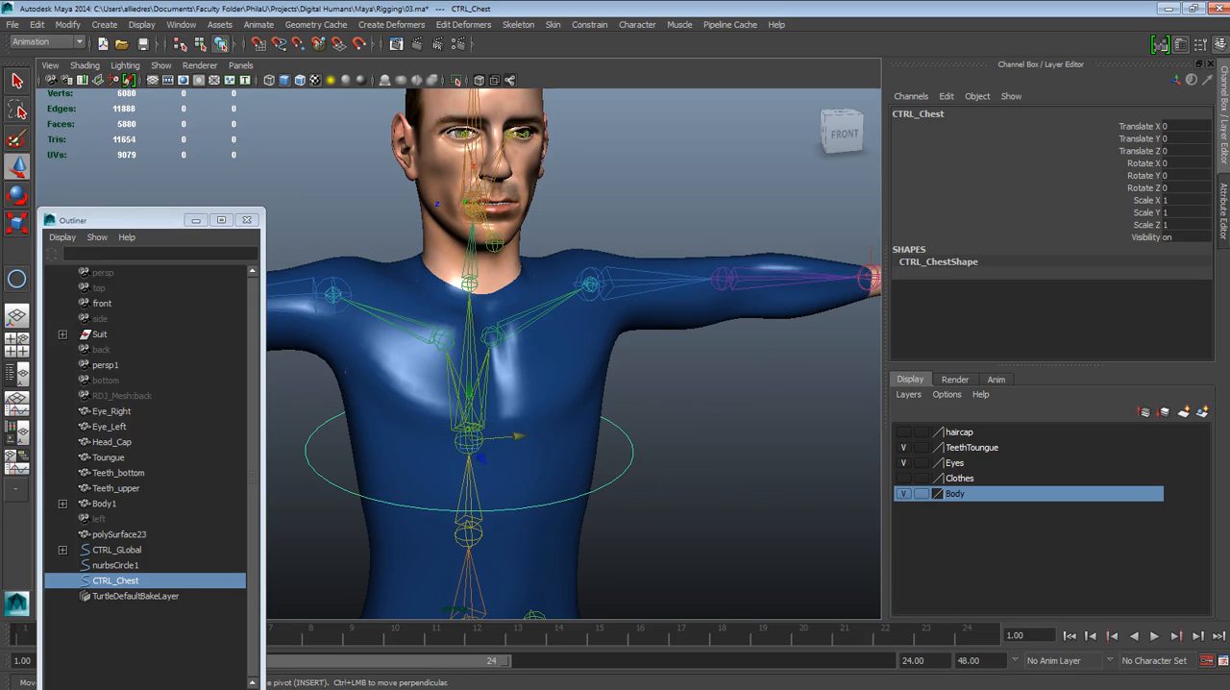
{"action": "left_click_drag", "start_coordinate": [746, 445], "coordinate": [719, 441], "text": "alt"}
{"action": "middle_click_drag", "start_coordinate": [719, 441], "coordinate": [741, 456], "text": "alt"}
{"action": "left_click", "coordinate": [747, 422]}
{"action": "left_click", "coordinate": [502, 420]}
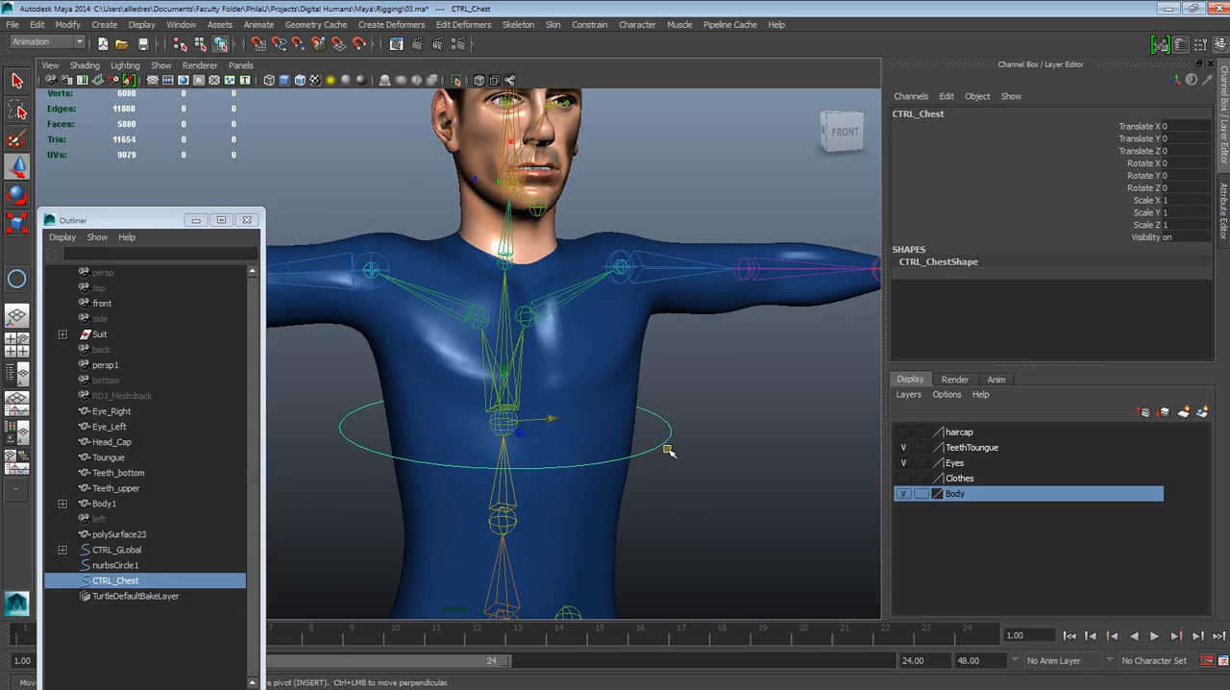
{"action": "left_click_drag", "start_coordinate": [668, 470], "coordinate": [648, 506], "text": "alt"}
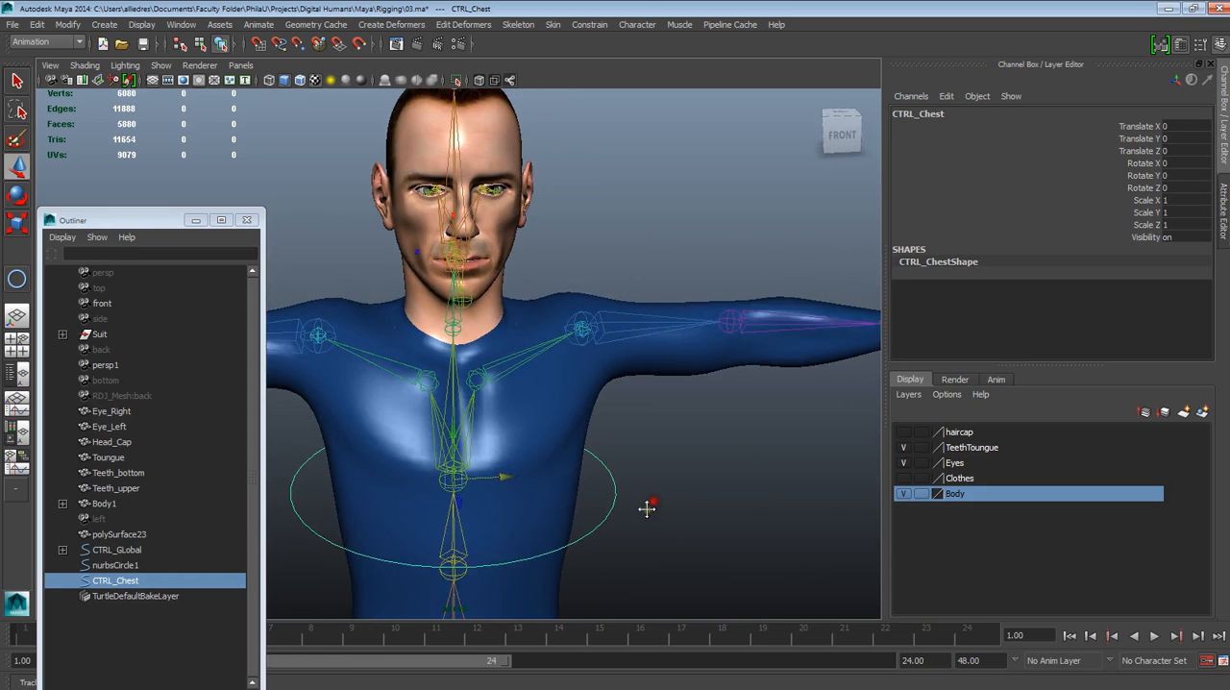
{"action": "middle_click_drag", "start_coordinate": [647, 506], "coordinate": [686, 467], "text": "alt"}
{"action": "left_click", "coordinate": [735, 436]}
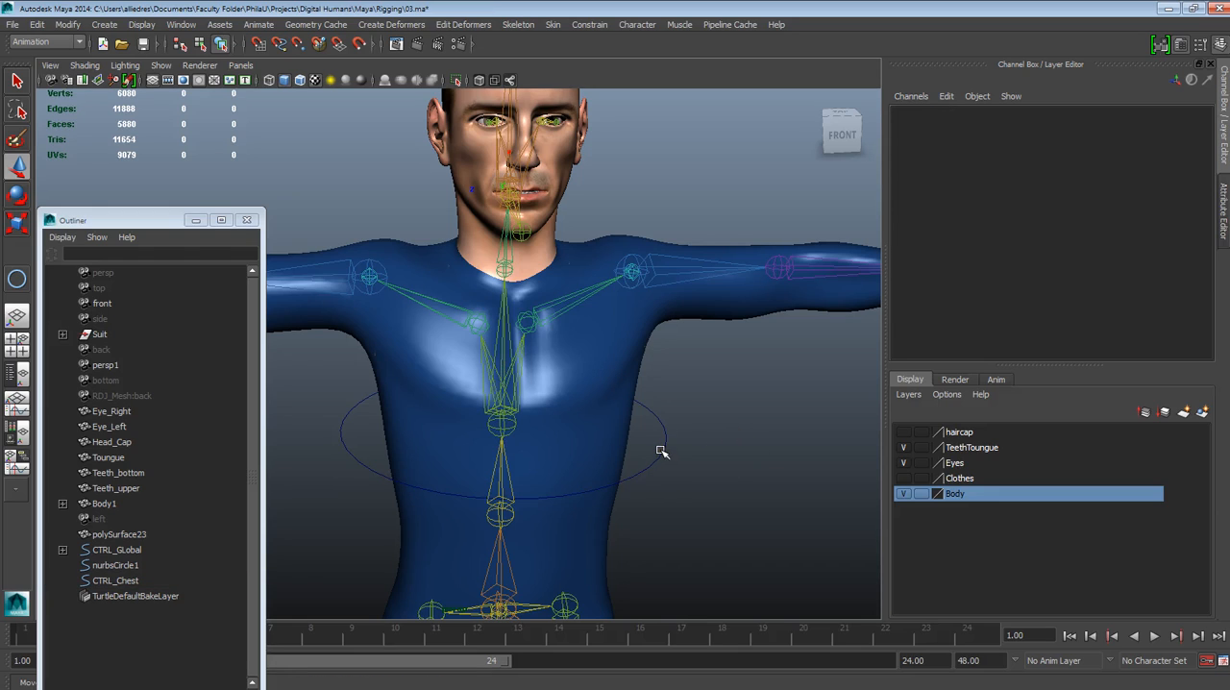
Select CTRL_Chest together with the chest joint and open the Orient constraint options, keeping the Constrain commands available as a floating list
{"action": "left_click", "coordinate": [661, 450]}
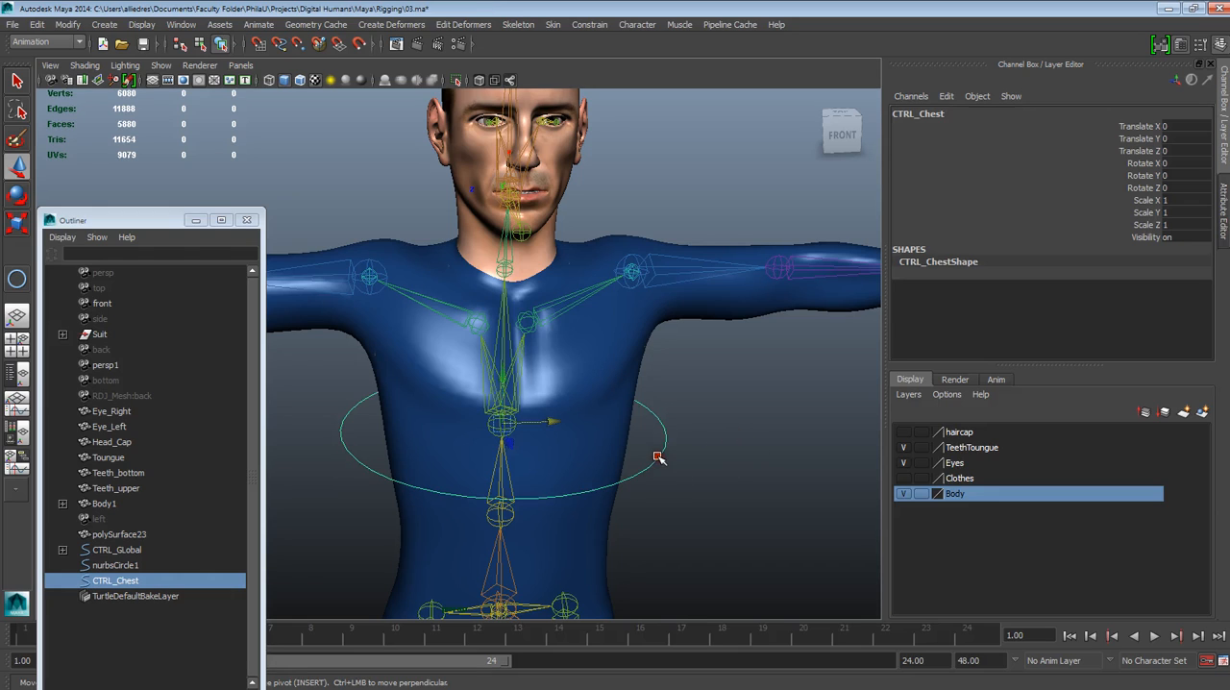
{"action": "left_click", "coordinate": [504, 351]}
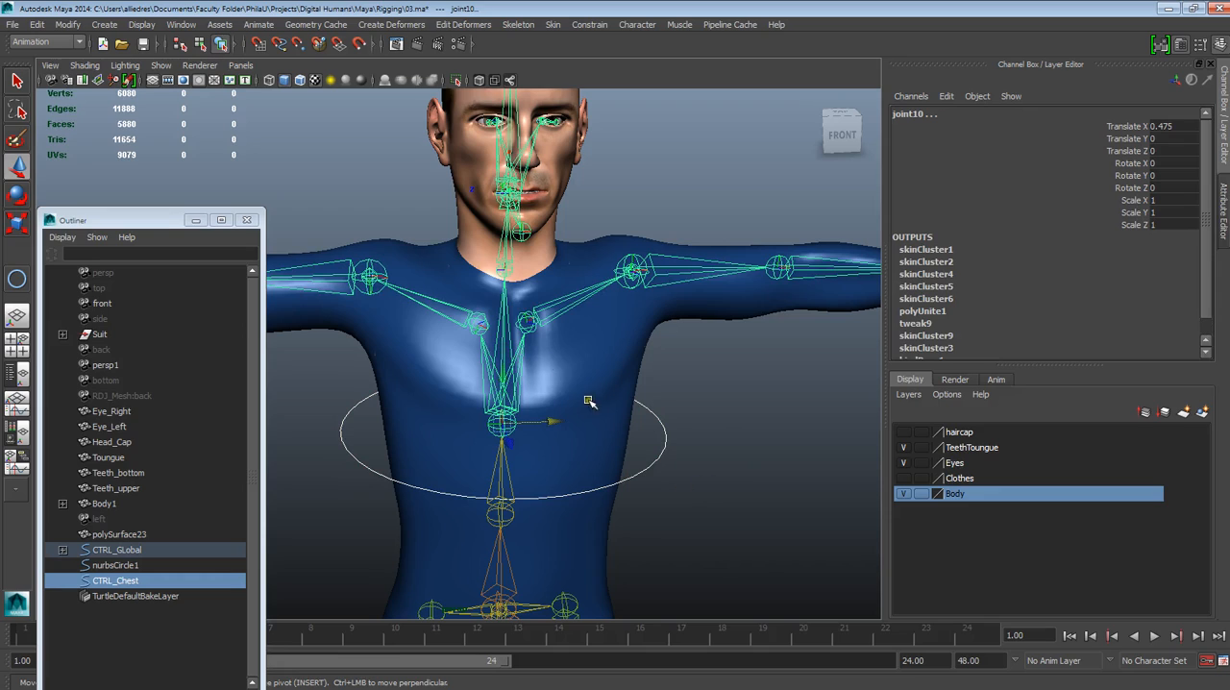
{"action": "left_click", "coordinate": [591, 25]}
{"action": "left_click", "coordinate": [605, 34]}
{"action": "left_click_drag", "start_coordinate": [634, 35], "coordinate": [987, 229]}
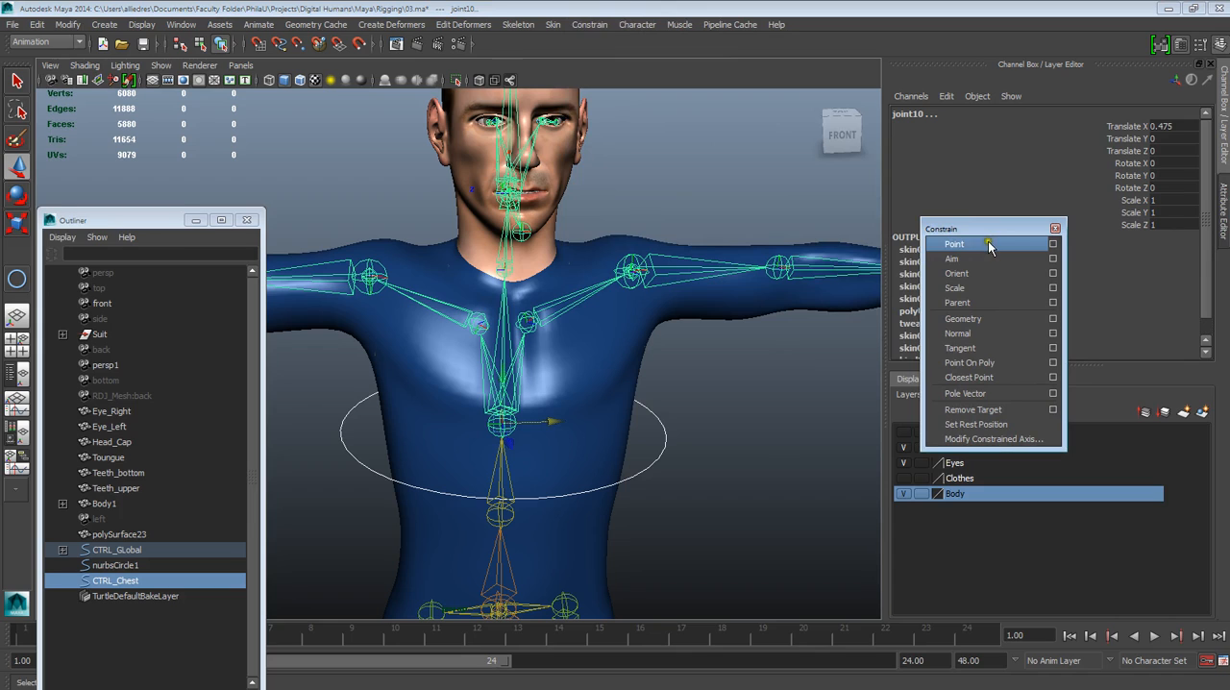
{"action": "left_click", "coordinate": [1053, 274]}
{"action": "left_click_drag", "start_coordinate": [871, 240], "coordinate": [892, 342]}
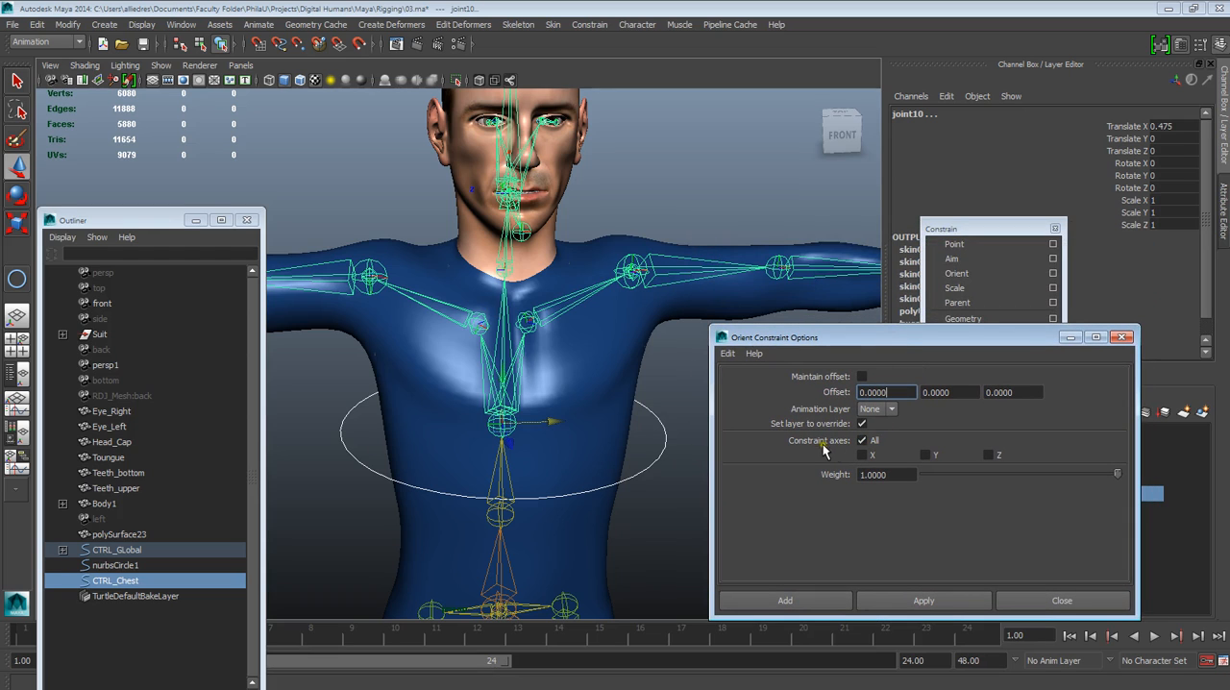
{"action": "left_click_drag", "start_coordinate": [859, 340], "coordinate": [872, 356]}
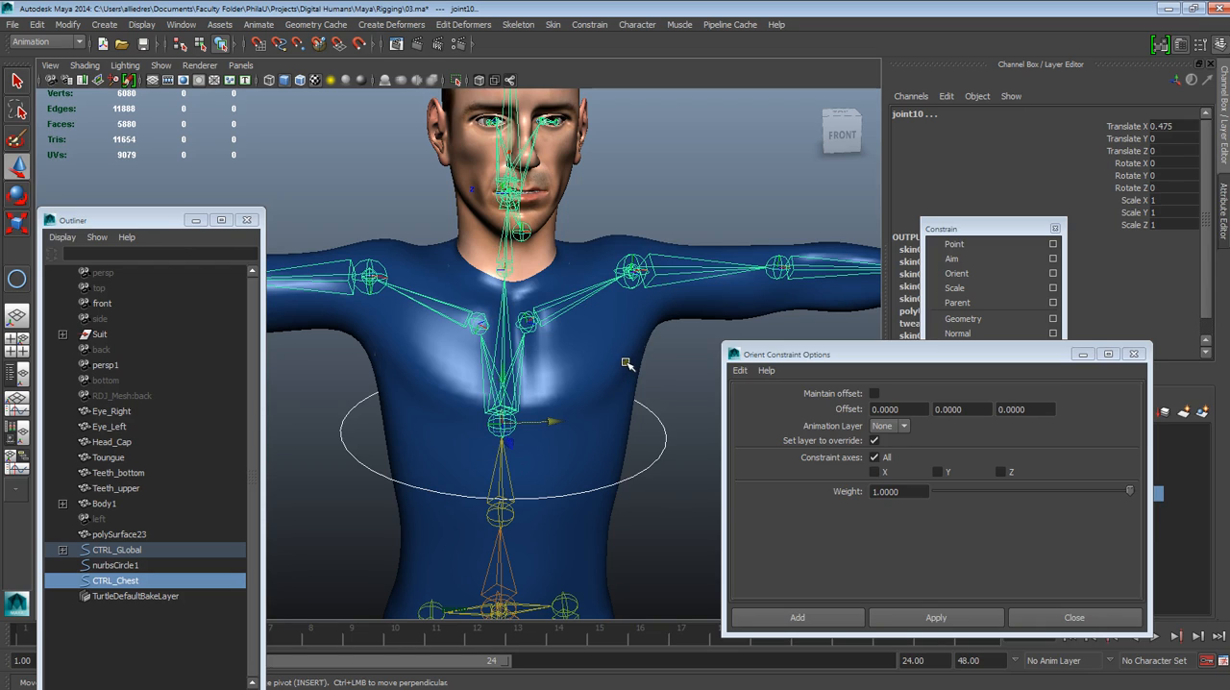
{"action": "left_click", "coordinate": [858, 440]}
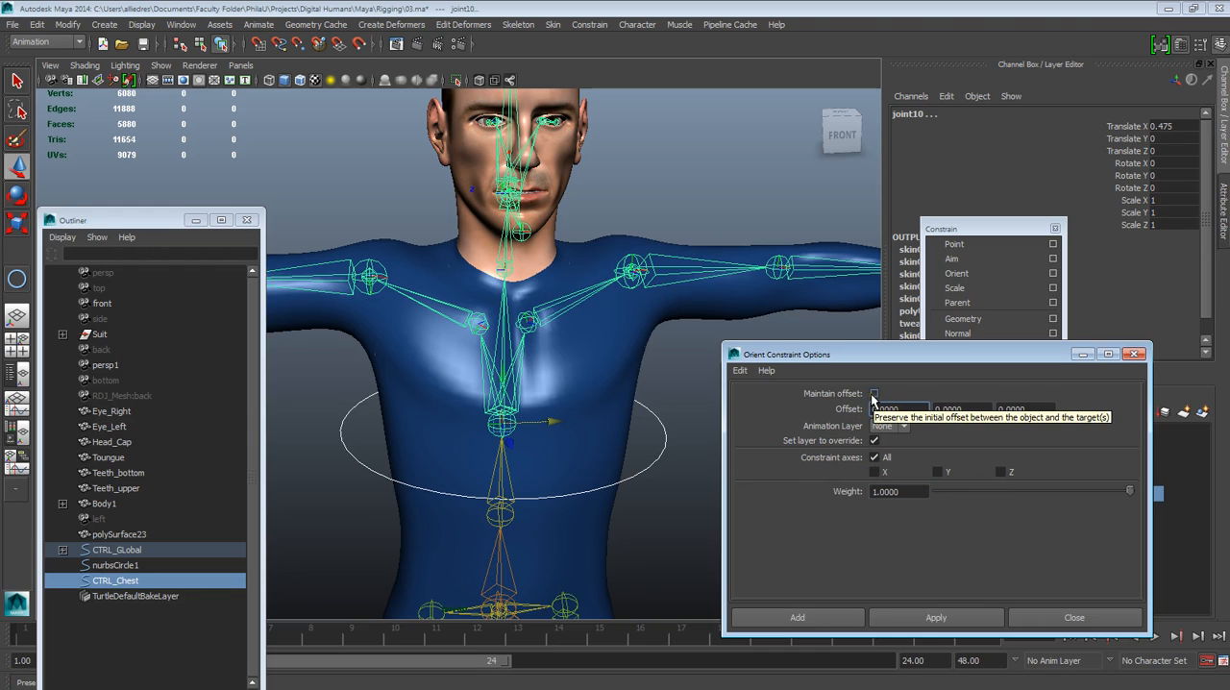
Try an Orient constraint from CTRL_Chest to the chest joint with Maintain offset off, and undo it
{"action": "left_click", "coordinate": [672, 470]}
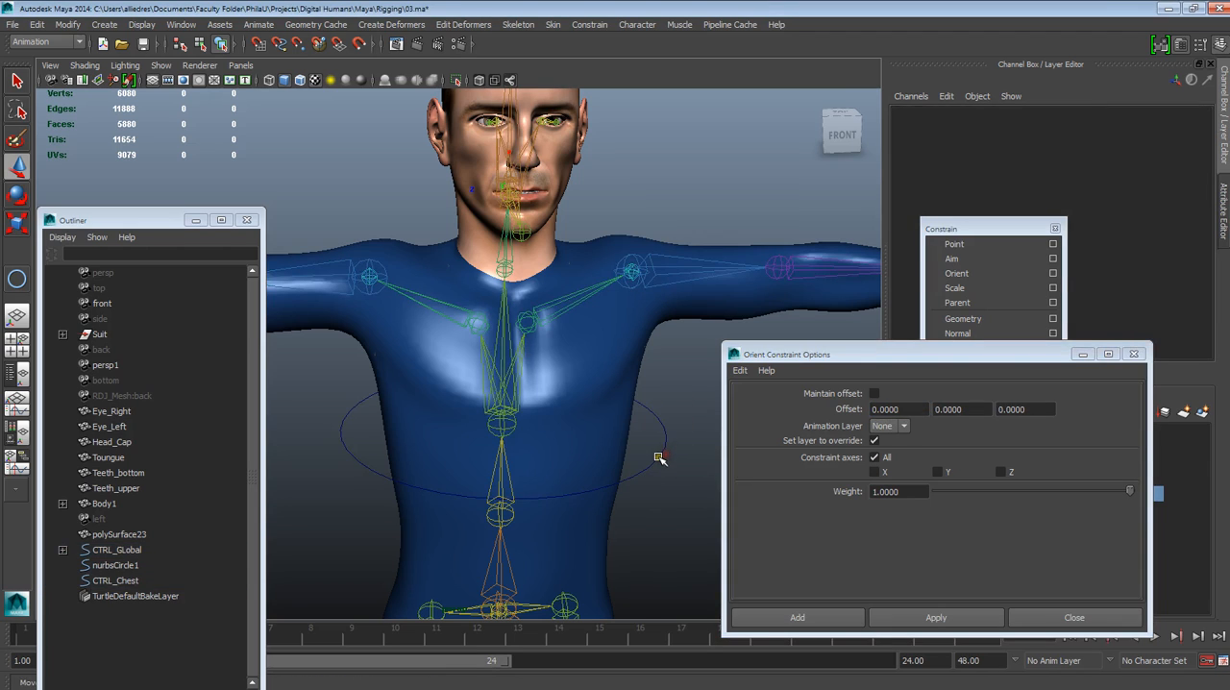
{"action": "left_click", "coordinate": [659, 458]}
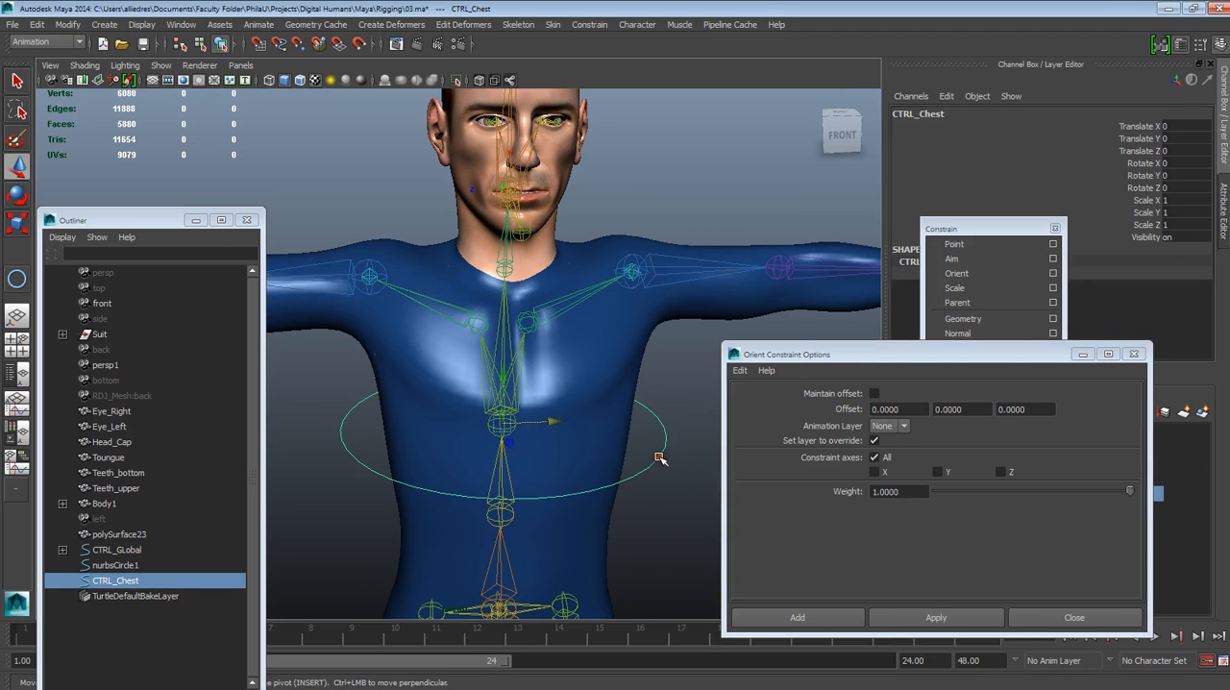
{"action": "left_click", "coordinate": [501, 327], "text": "shift"}
{"action": "left_click", "coordinate": [904, 618]}
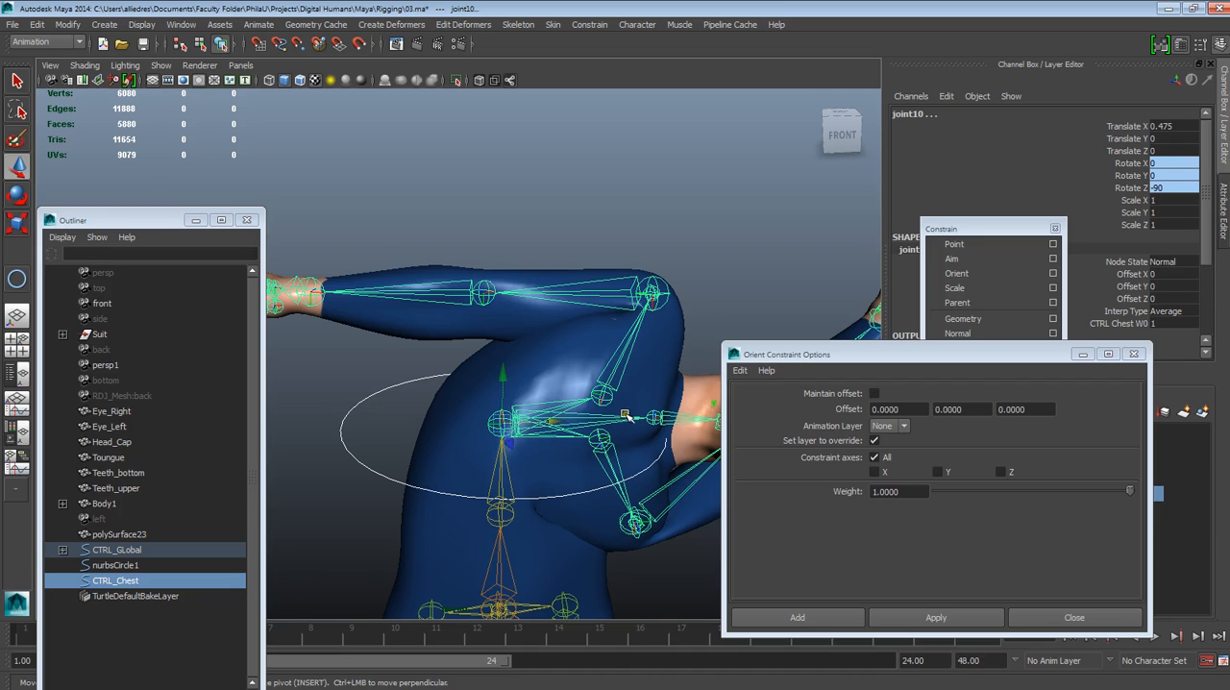
{"action": "key", "text": "ctrl+z"}
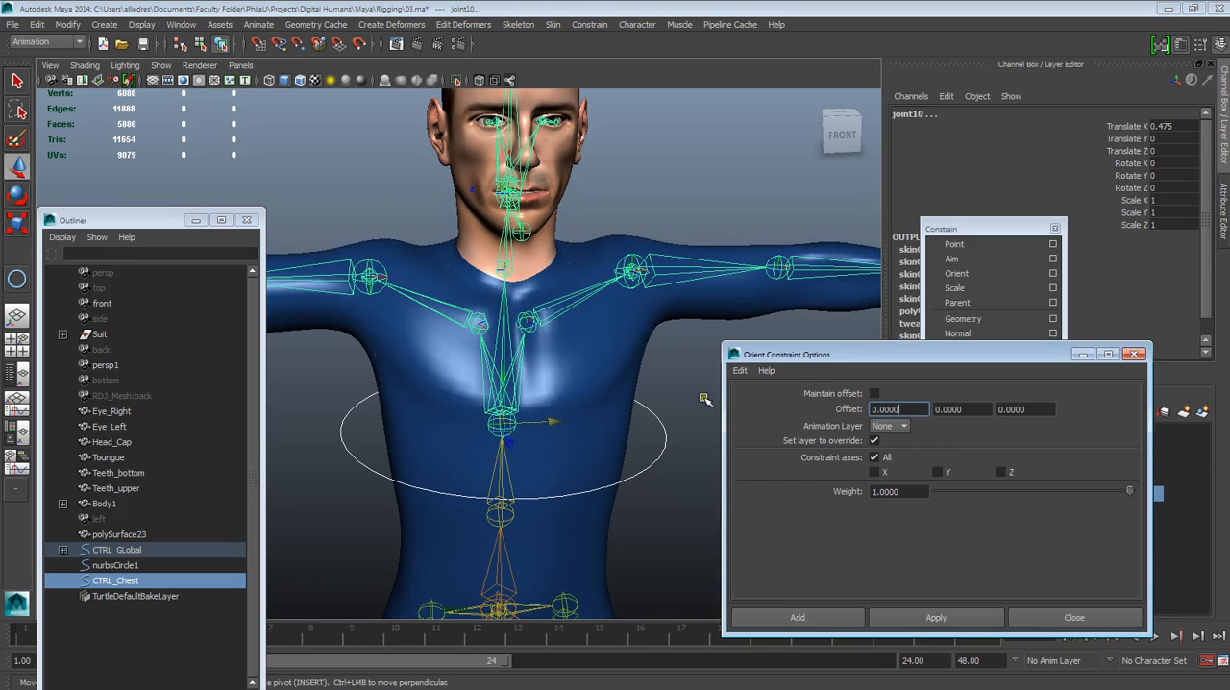
Orient-constrain the chest joint to CTRL_Chest with Maintain offset enabled and all constraint axes on
{"action": "left_click", "coordinate": [669, 453]}
{"action": "left_click", "coordinate": [662, 454]}
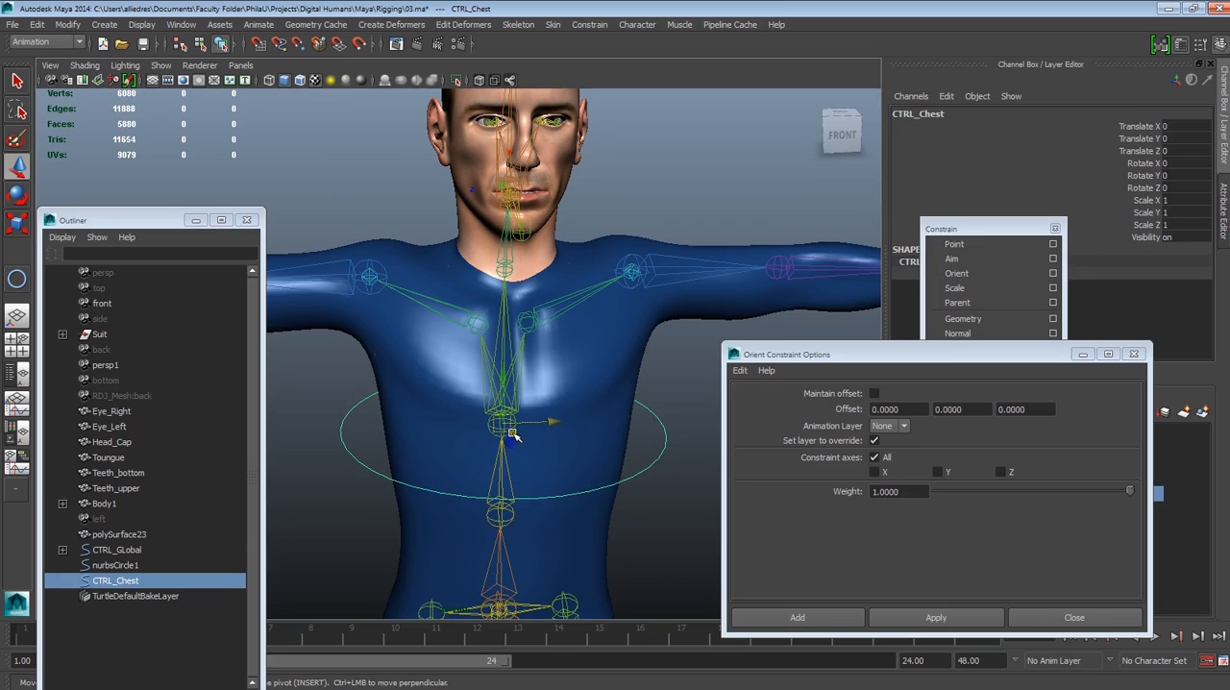
{"action": "left_click", "coordinate": [649, 428]}
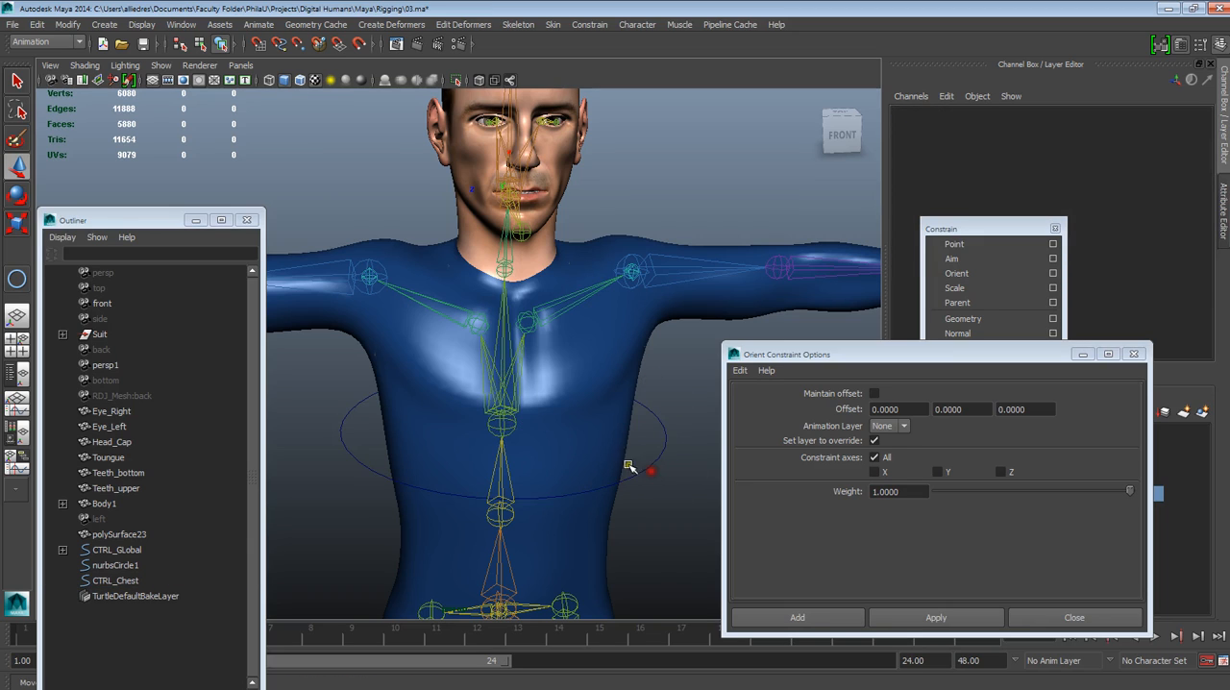
{"action": "left_click", "coordinate": [661, 446]}
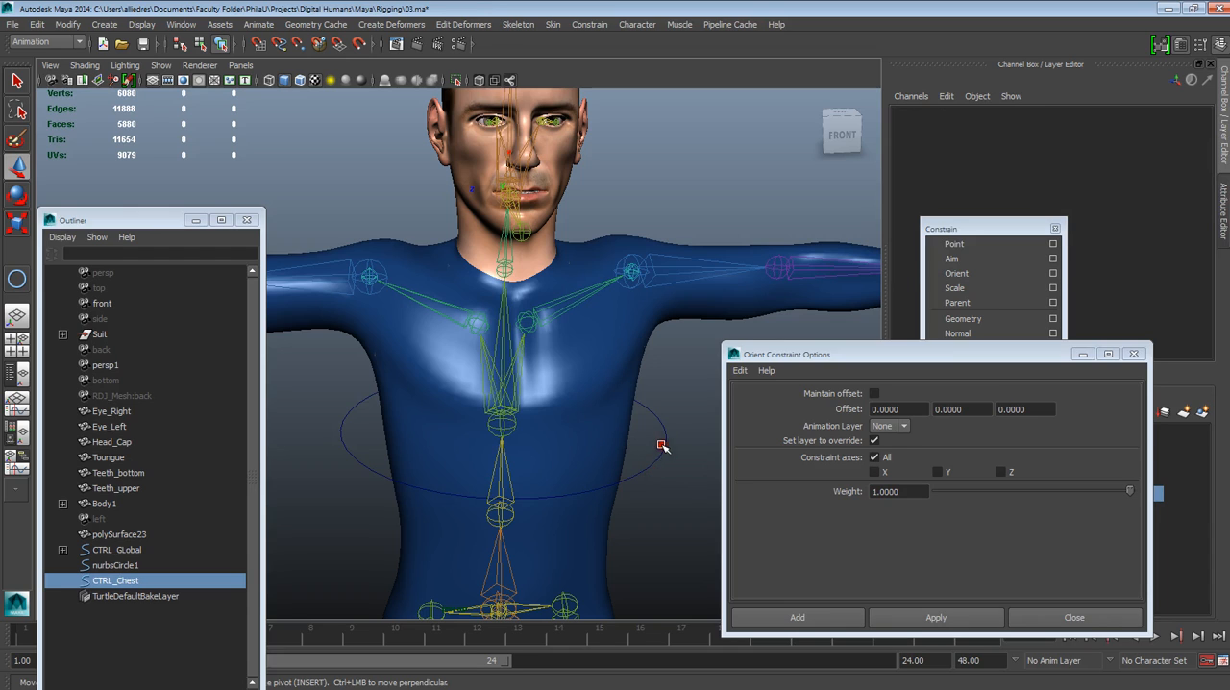
{"action": "left_click", "coordinate": [503, 316], "text": "shift"}
{"action": "left_click", "coordinate": [874, 393]}
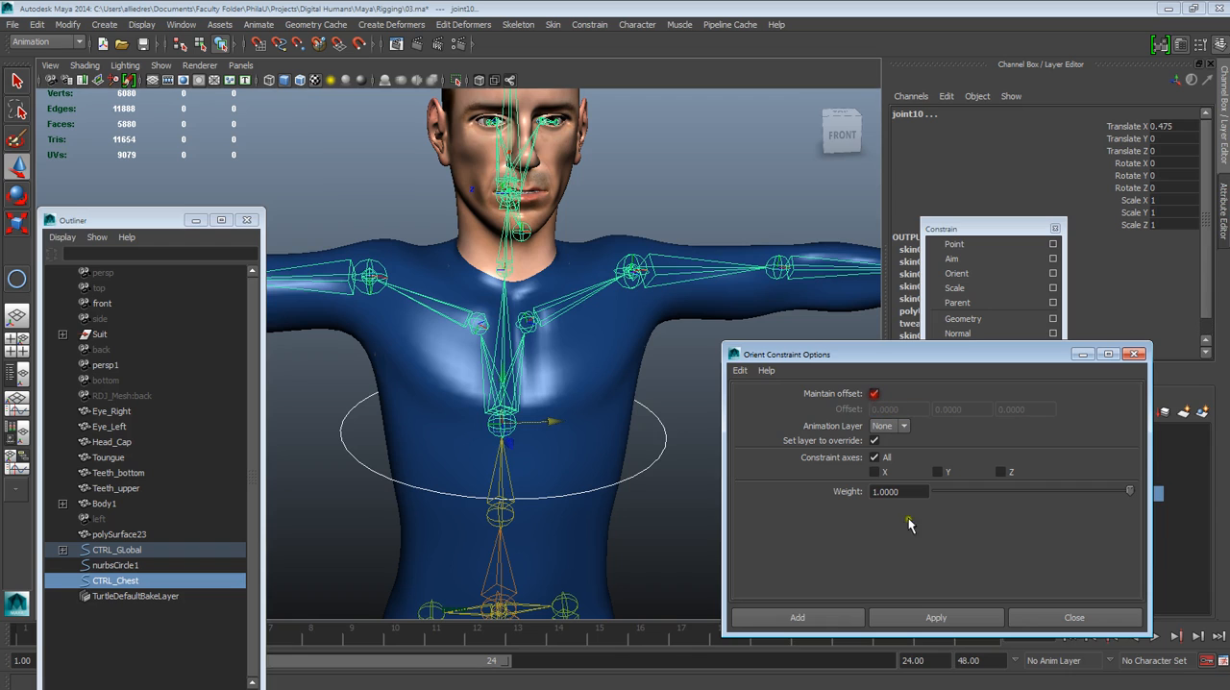
{"action": "left_click", "coordinate": [916, 618]}
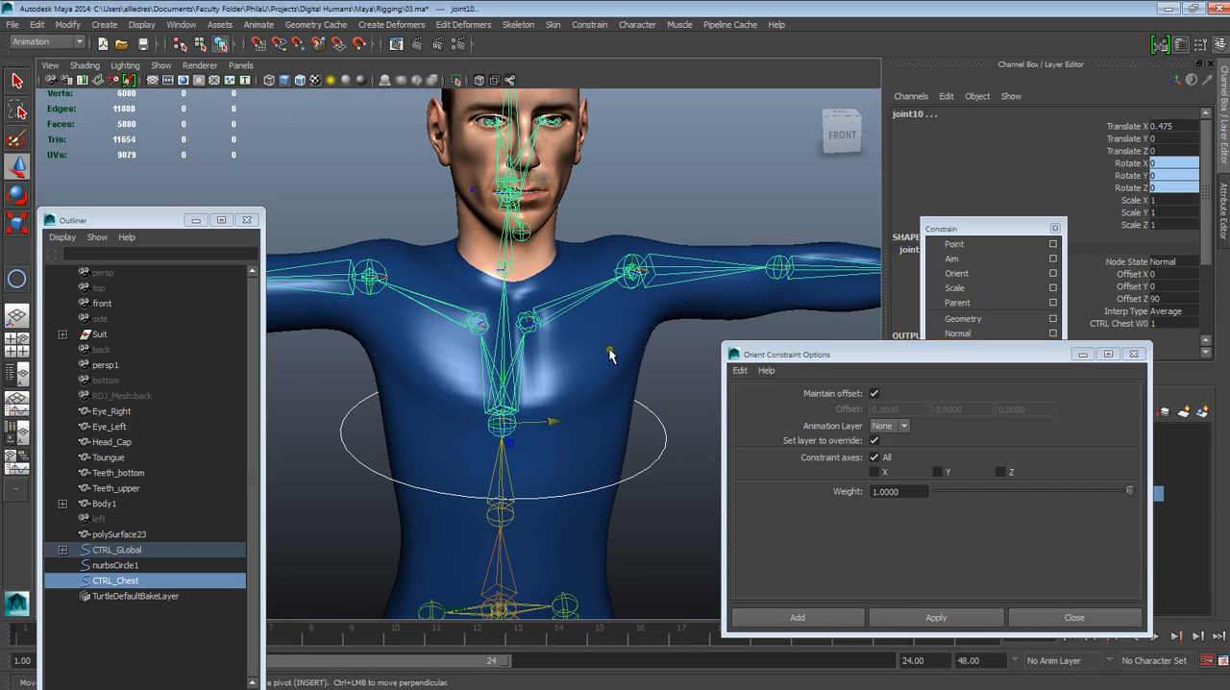
Test the chest constraint by freely rotating CTRL_Chest to about 34, -16 and -20 degrees in X, Y and Z, and undo the rotation
{"action": "left_click", "coordinate": [667, 439]}
{"action": "scroll", "coordinate": [657, 444], "scroll_direction": "down", "scroll_amount": 3}
{"action": "scroll", "coordinate": [650, 454], "scroll_direction": "up", "scroll_amount": 4}
{"action": "left_click_drag", "start_coordinate": [654, 500], "coordinate": [683, 455], "text": "alt"}
{"action": "middle_click_drag", "start_coordinate": [698, 452], "coordinate": [587, 431], "text": "alt"}
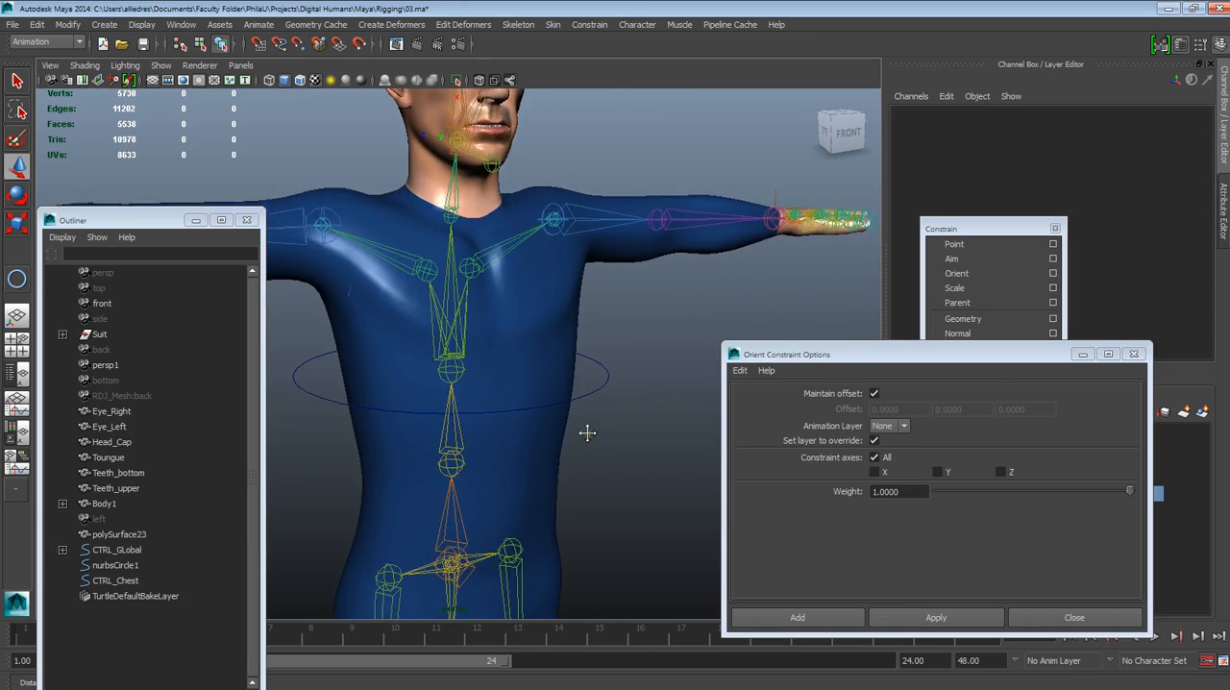
{"action": "left_click", "coordinate": [608, 380]}
{"action": "left_click", "coordinate": [16, 195]}
{"action": "left_click_drag", "start_coordinate": [439, 380], "coordinate": [415, 393]}
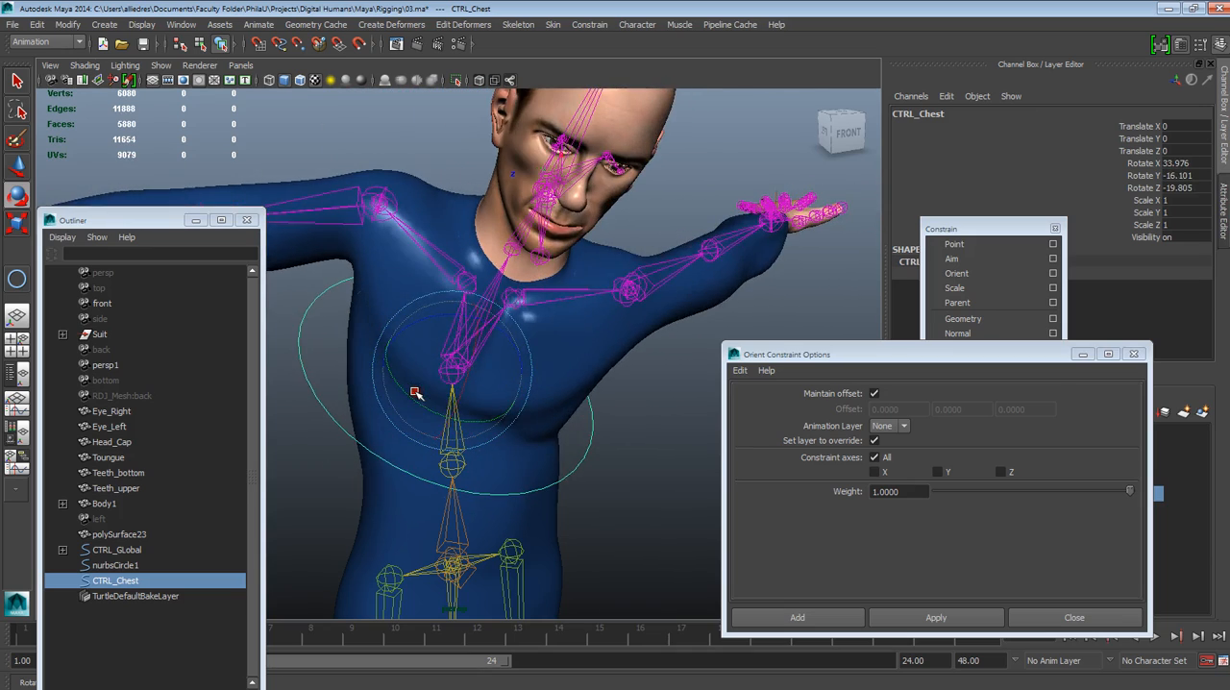
{"action": "key", "text": "ctrl+z"}
{"action": "scroll", "coordinate": [592, 462], "scroll_direction": "down", "scroll_amount": 3}
{"action": "scroll", "coordinate": [593, 462], "scroll_direction": "up", "scroll_amount": 4}
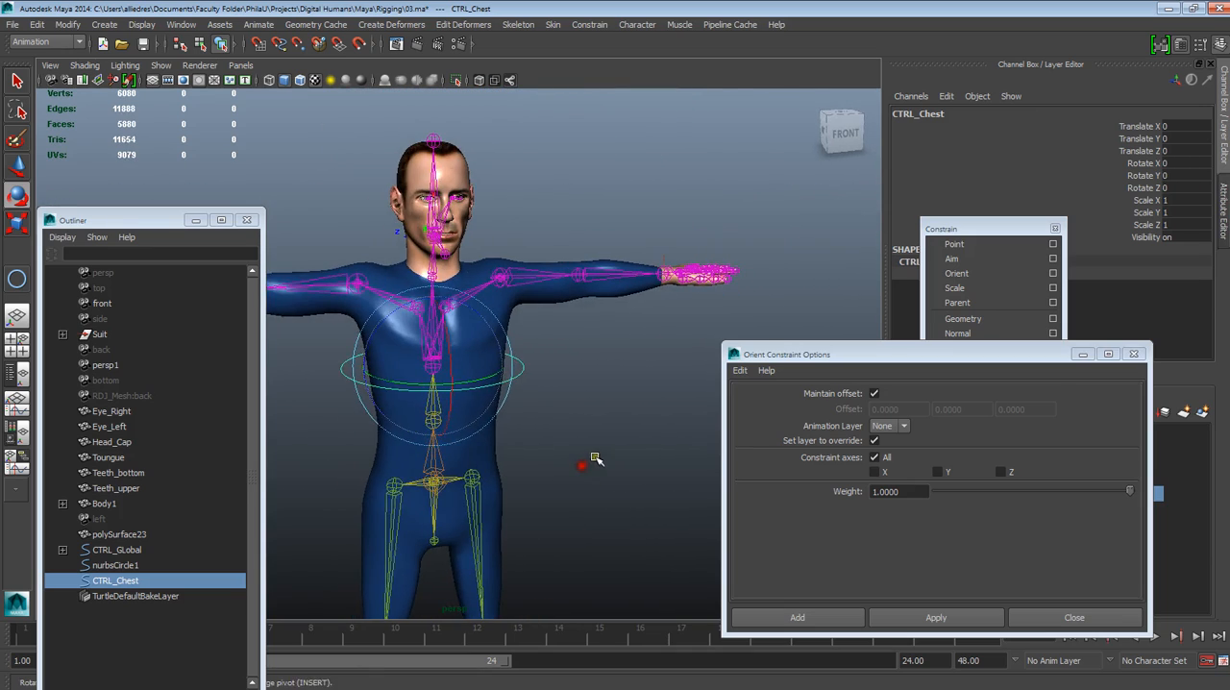
Select CTRL_Chest and move the Orient Constraint Options and Constrain windows clear of its channel values
{"action": "left_click", "coordinate": [593, 462]}
{"action": "scroll", "coordinate": [596, 462], "scroll_direction": "down", "scroll_amount": 3}
{"action": "scroll", "coordinate": [600, 462], "scroll_direction": "up", "scroll_amount": 3}
{"action": "scroll", "coordinate": [615, 464], "scroll_direction": "down", "scroll_amount": 1}
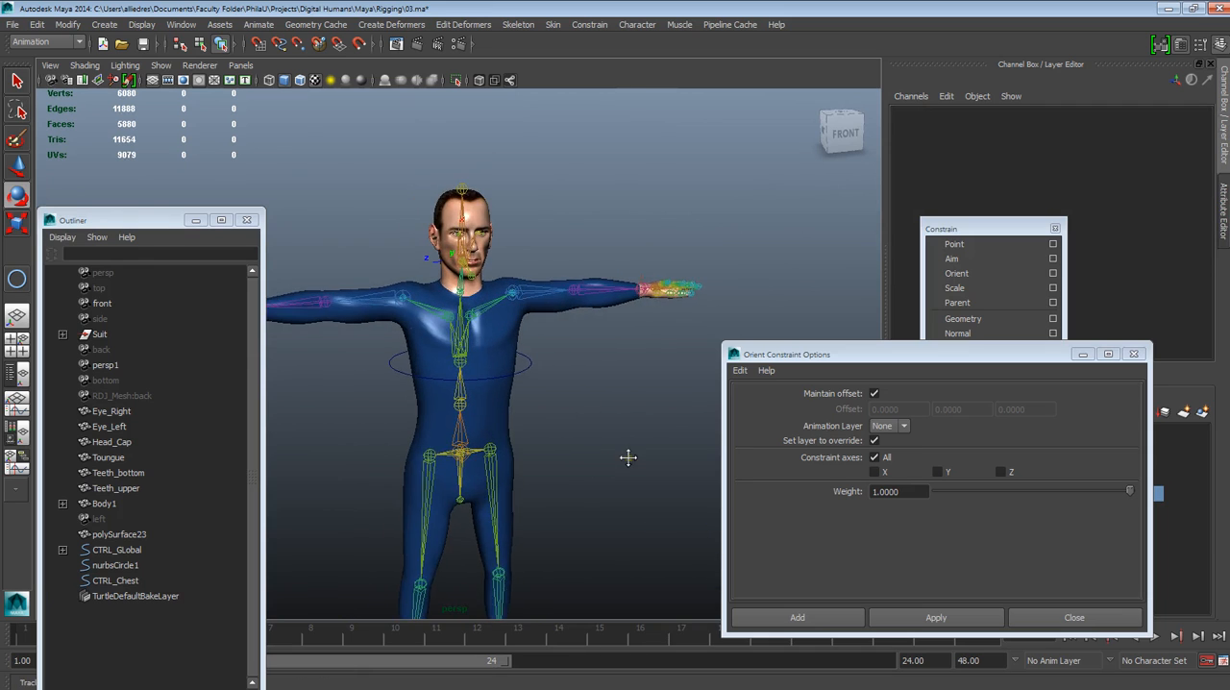
{"action": "scroll", "coordinate": [615, 463], "scroll_direction": "up", "scroll_amount": 5}
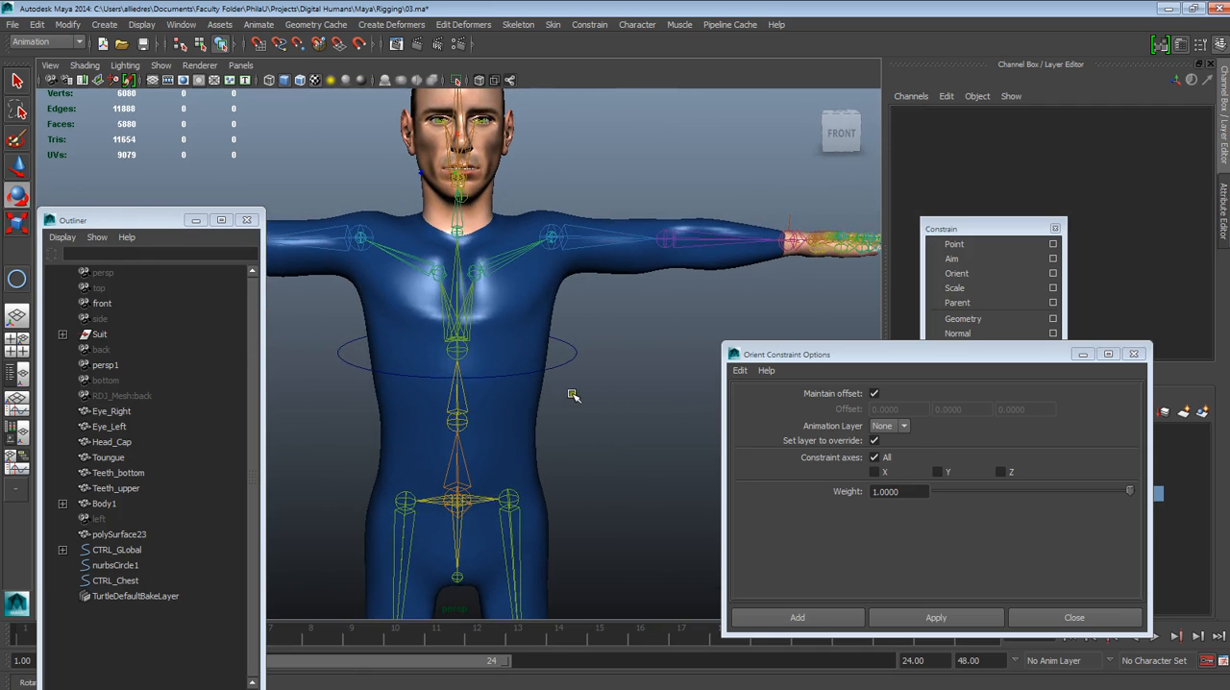
{"action": "left_click", "coordinate": [571, 354]}
{"action": "left_click_drag", "start_coordinate": [858, 356], "coordinate": [752, 497]}
{"action": "left_click_drag", "start_coordinate": [976, 228], "coordinate": [1101, 498]}
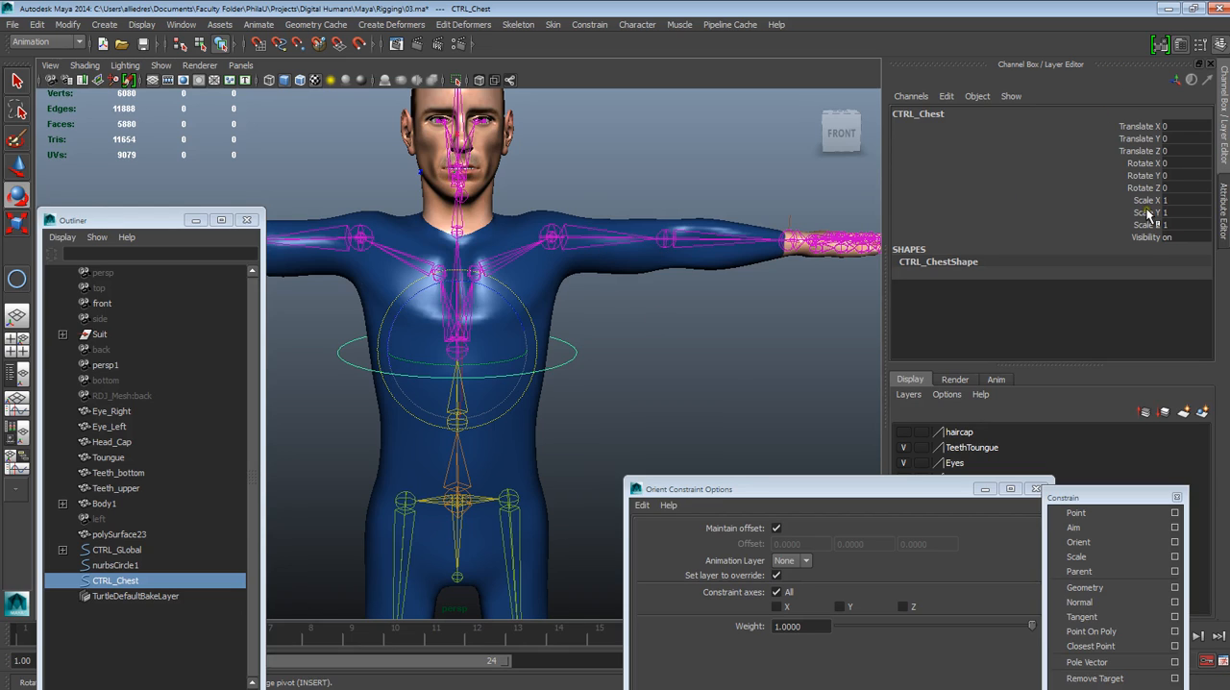
Hide the Translate X, Y and Z channels of CTRL_Chest
{"action": "left_click_drag", "start_coordinate": [1136, 127], "coordinate": [1142, 153]}
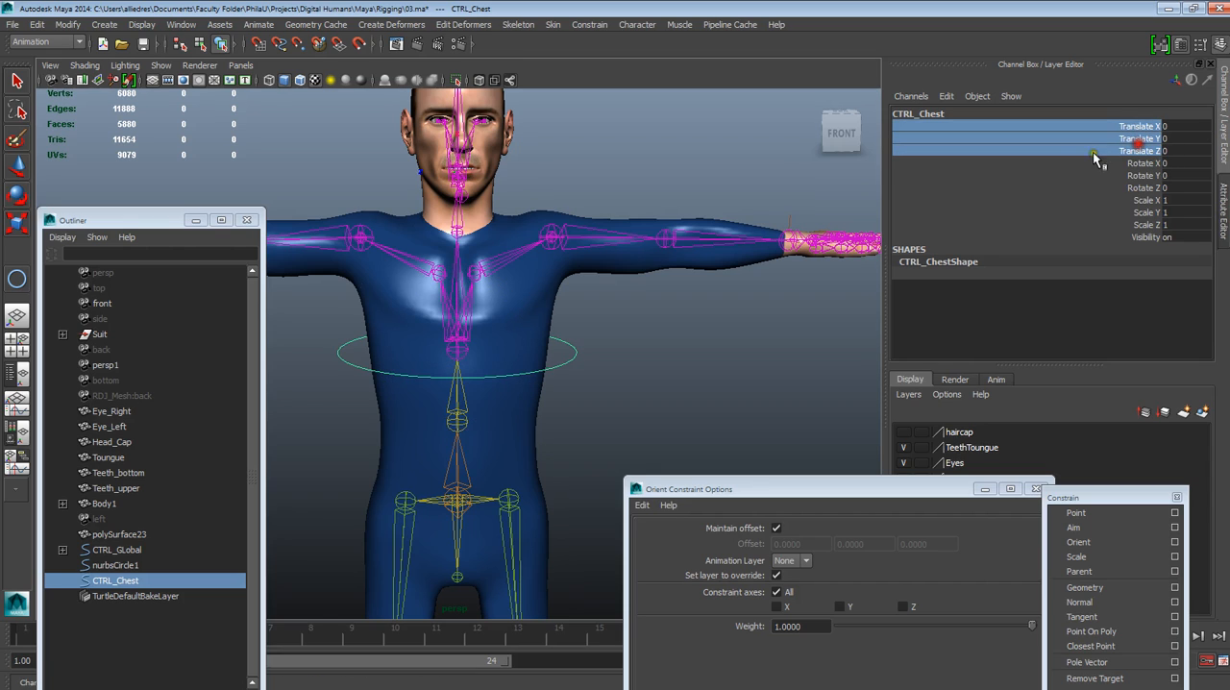
{"action": "right_click", "coordinate": [1145, 153]}
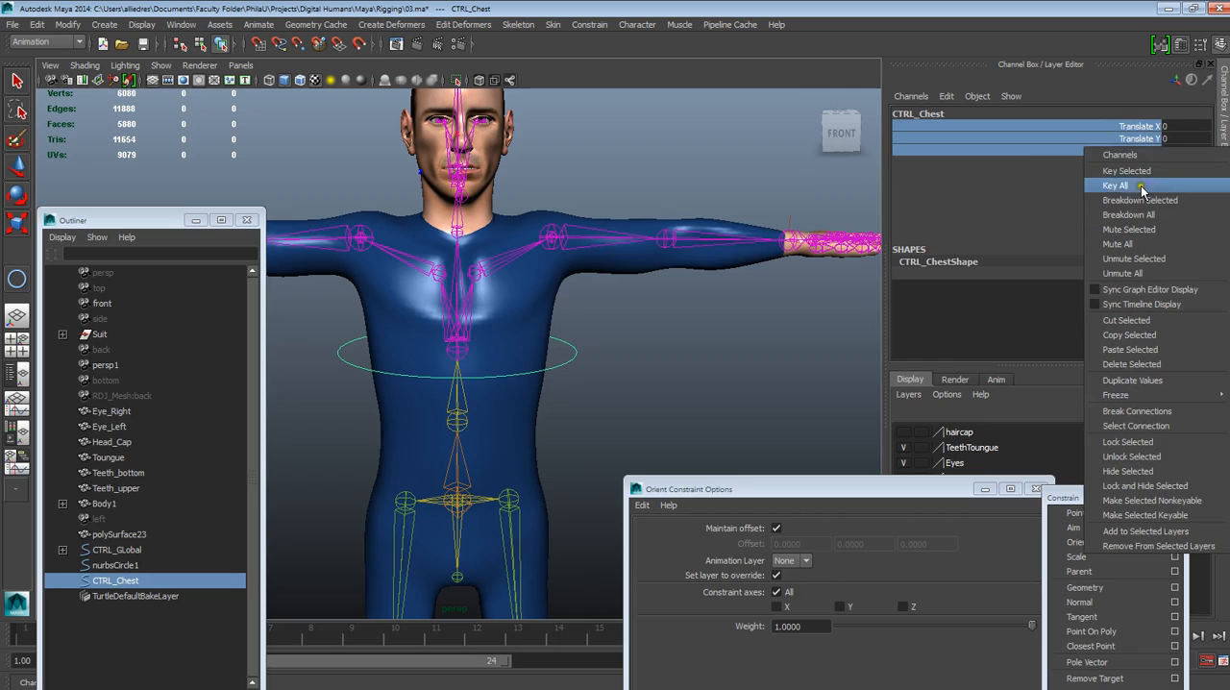
{"action": "left_click", "coordinate": [961, 125]}
{"action": "left_click_drag", "start_coordinate": [974, 124], "coordinate": [978, 146]}
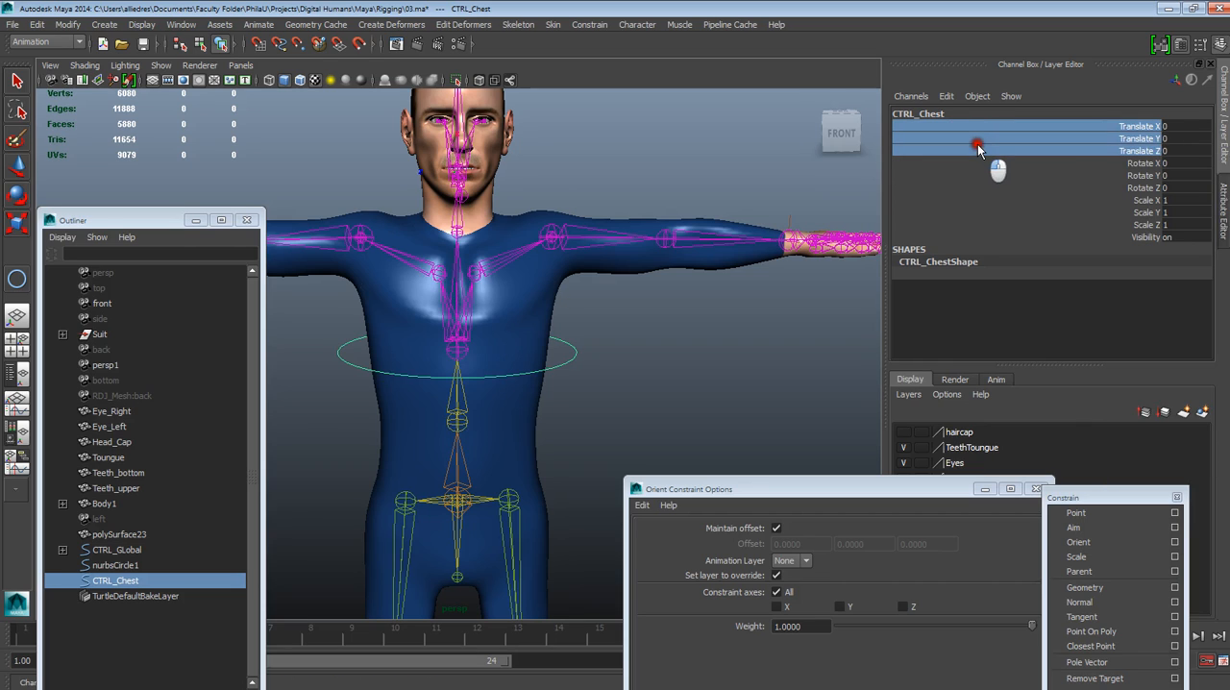
{"action": "right_click", "coordinate": [1041, 142]}
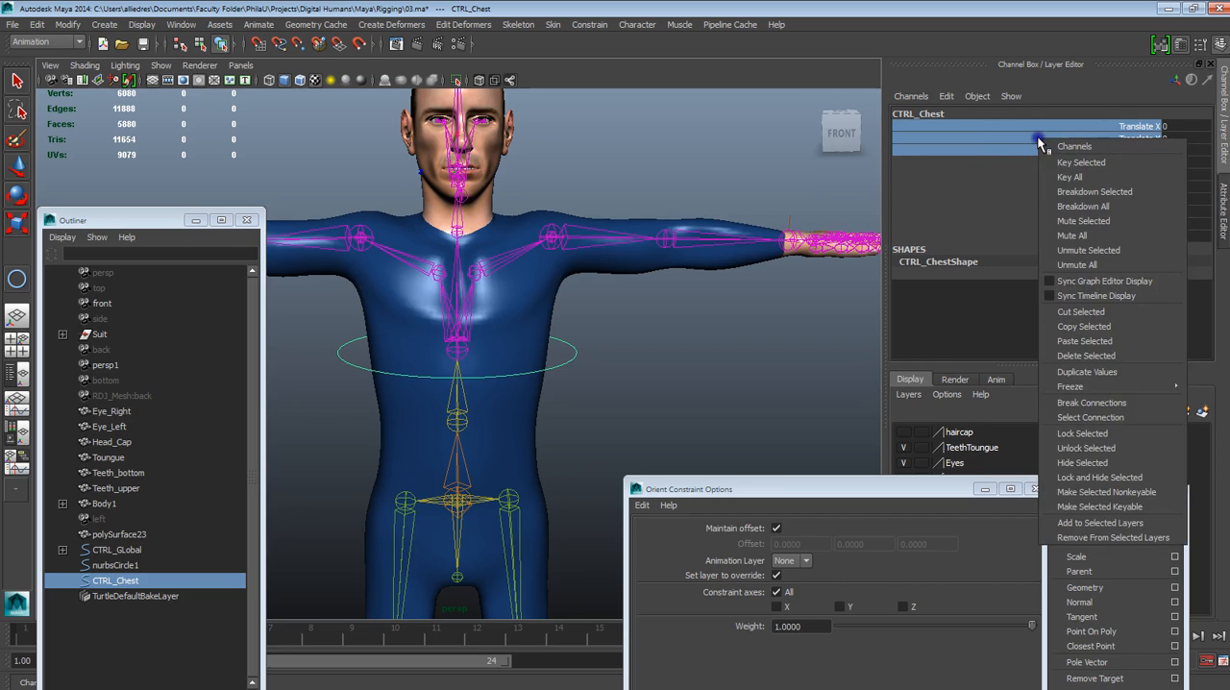
{"action": "left_click", "coordinate": [1084, 462]}
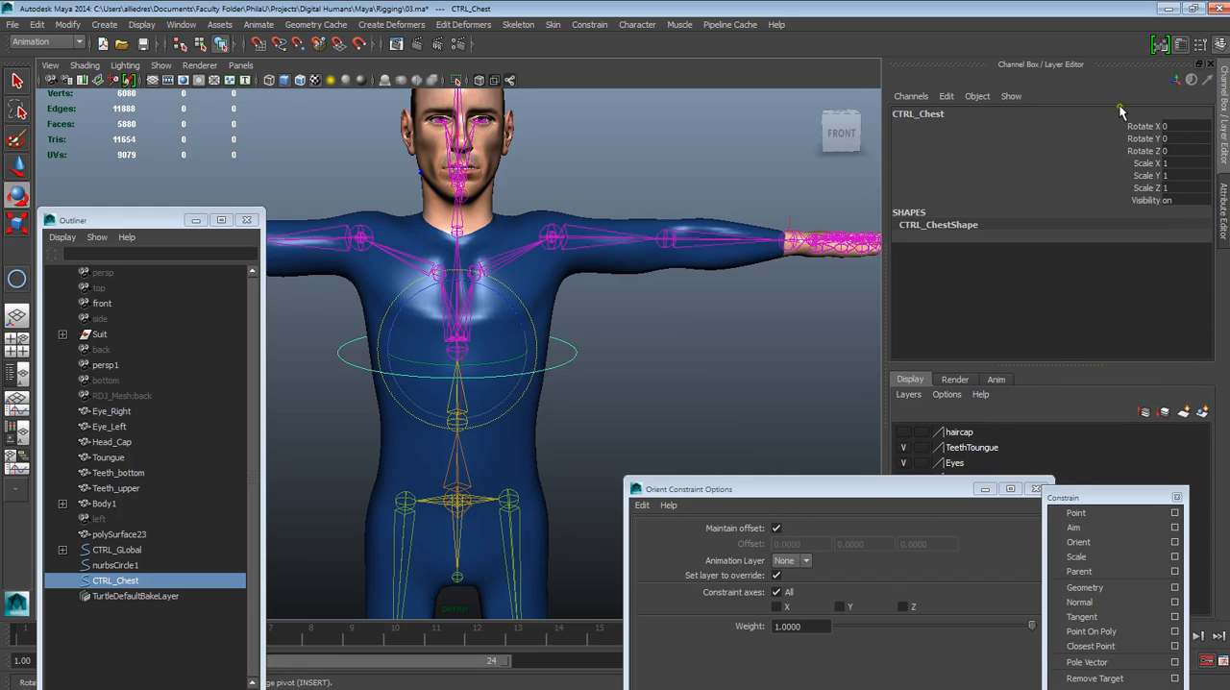
Hide the Scale X, Y and Z channels of CTRL_Chest, and reselect the control to check its remaining channels
{"action": "left_click_drag", "start_coordinate": [1142, 163], "coordinate": [1149, 191]}
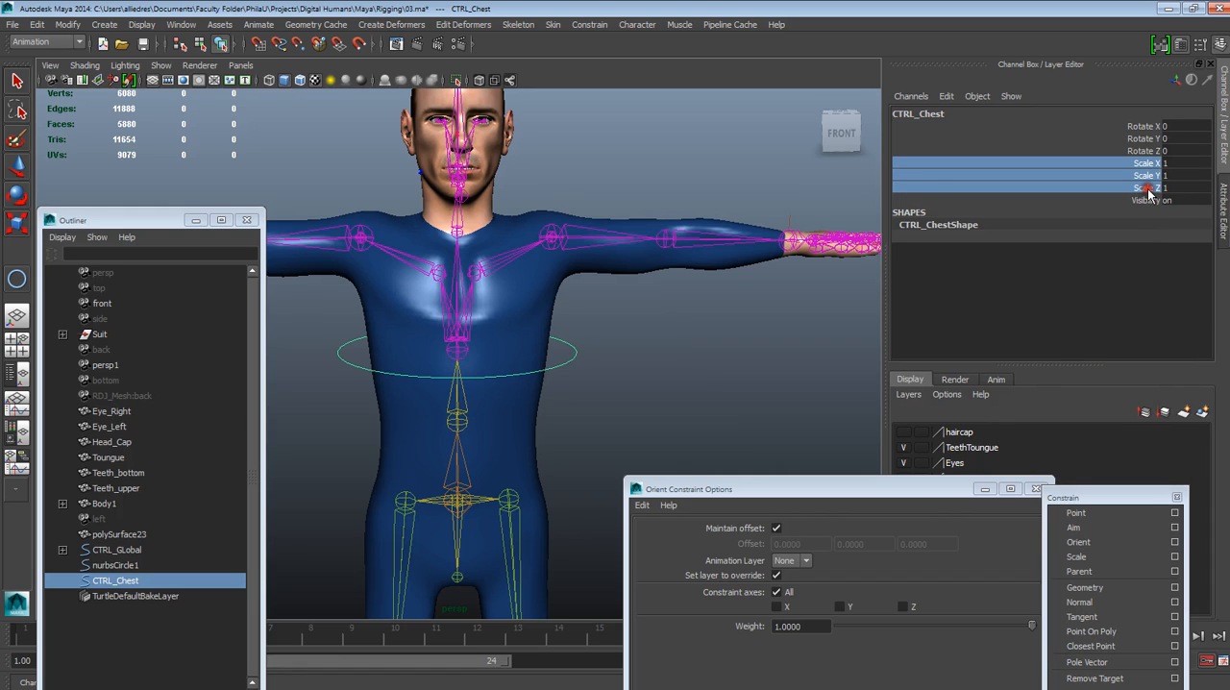
{"action": "right_click_drag", "start_coordinate": [1152, 196], "coordinate": [1153, 515]}
{"action": "key", "text": "e"}
{"action": "left_click", "coordinate": [665, 344]}
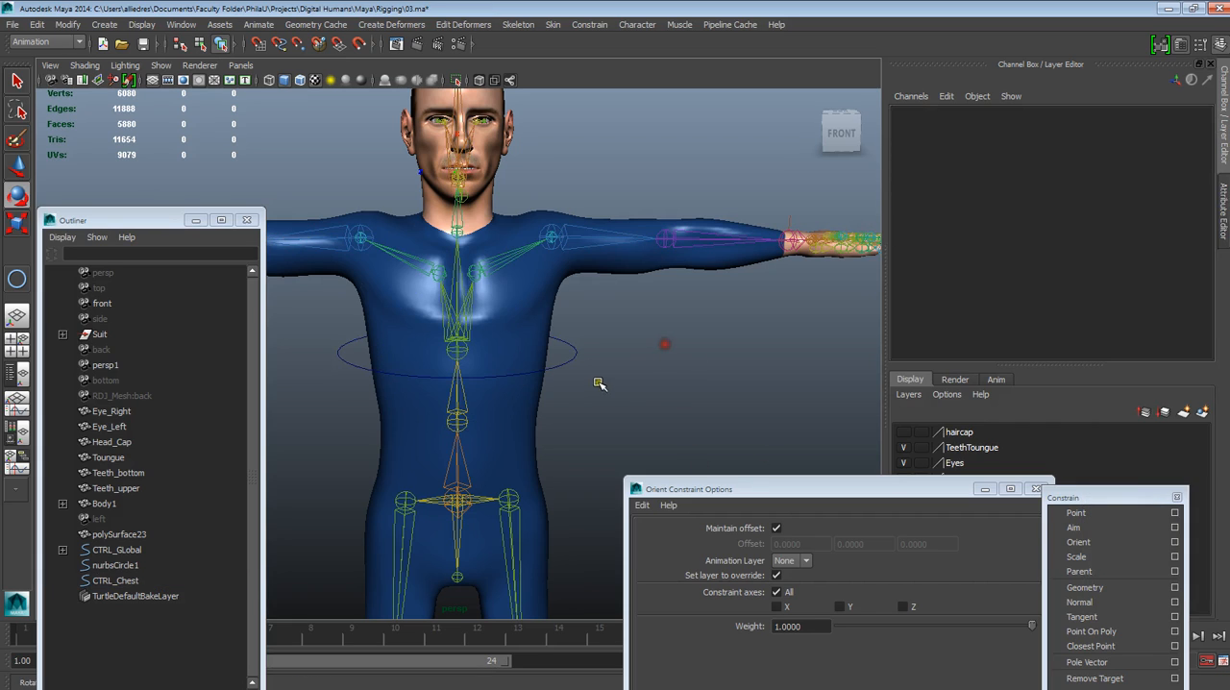
{"action": "left_click", "coordinate": [567, 356]}
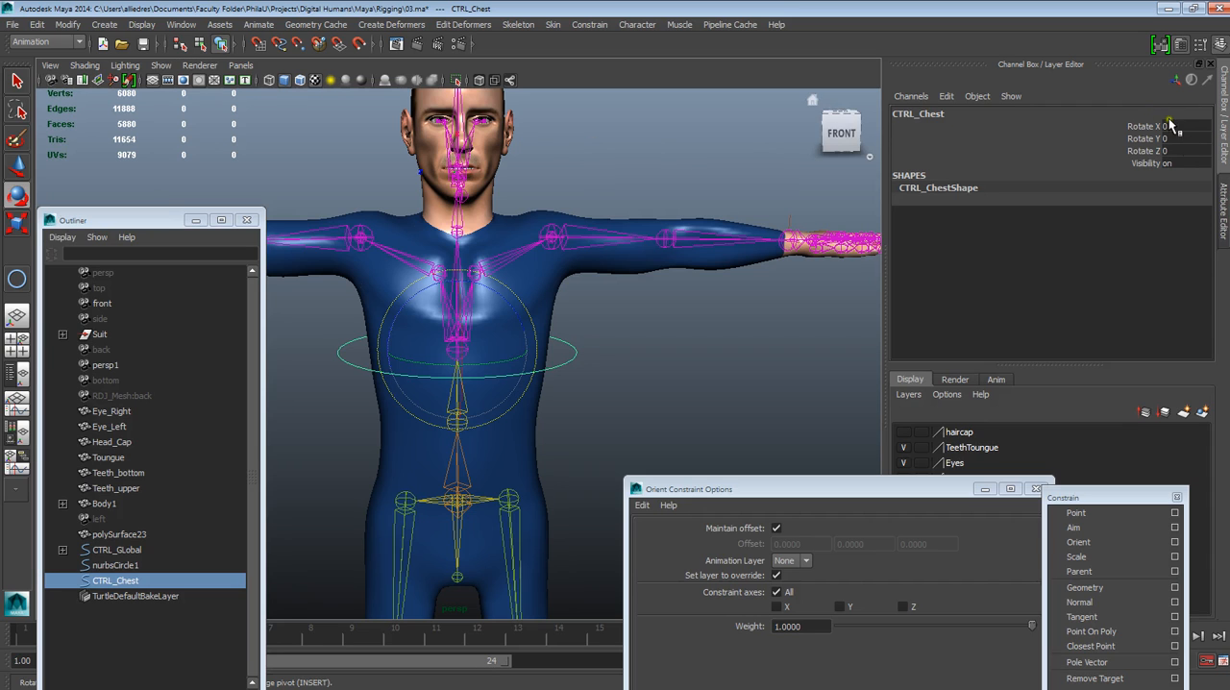
{"action": "scroll", "coordinate": [625, 371], "scroll_direction": "down", "scroll_amount": 3}
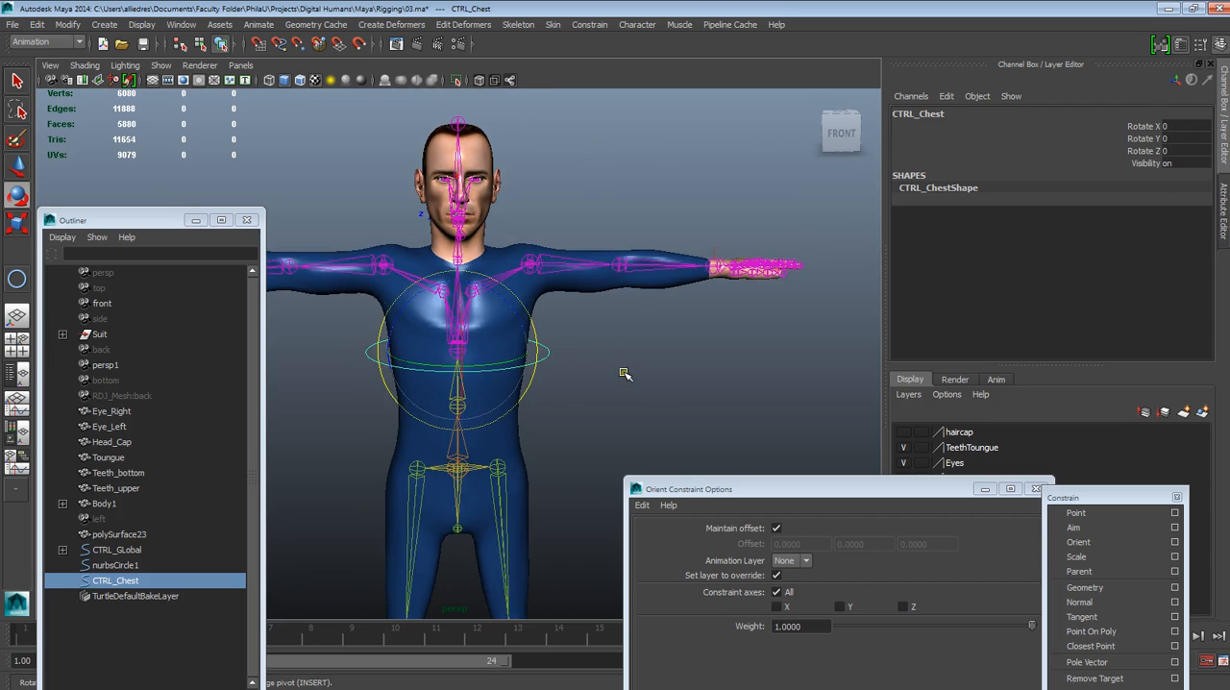
Duplicate nurbsCircle1 and move the copy along X toward the character, to about 1.193
{"action": "left_click_drag", "start_coordinate": [624, 374], "coordinate": [695, 398], "text": "alt"}
{"action": "left_click", "coordinate": [695, 399]}
{"action": "scroll", "coordinate": [695, 400], "scroll_direction": "down", "scroll_amount": 4}
{"action": "middle_click_drag", "start_coordinate": [695, 401], "coordinate": [667, 279], "text": "alt"}
{"action": "left_click_drag", "start_coordinate": [709, 336], "coordinate": [626, 318], "text": "alt"}
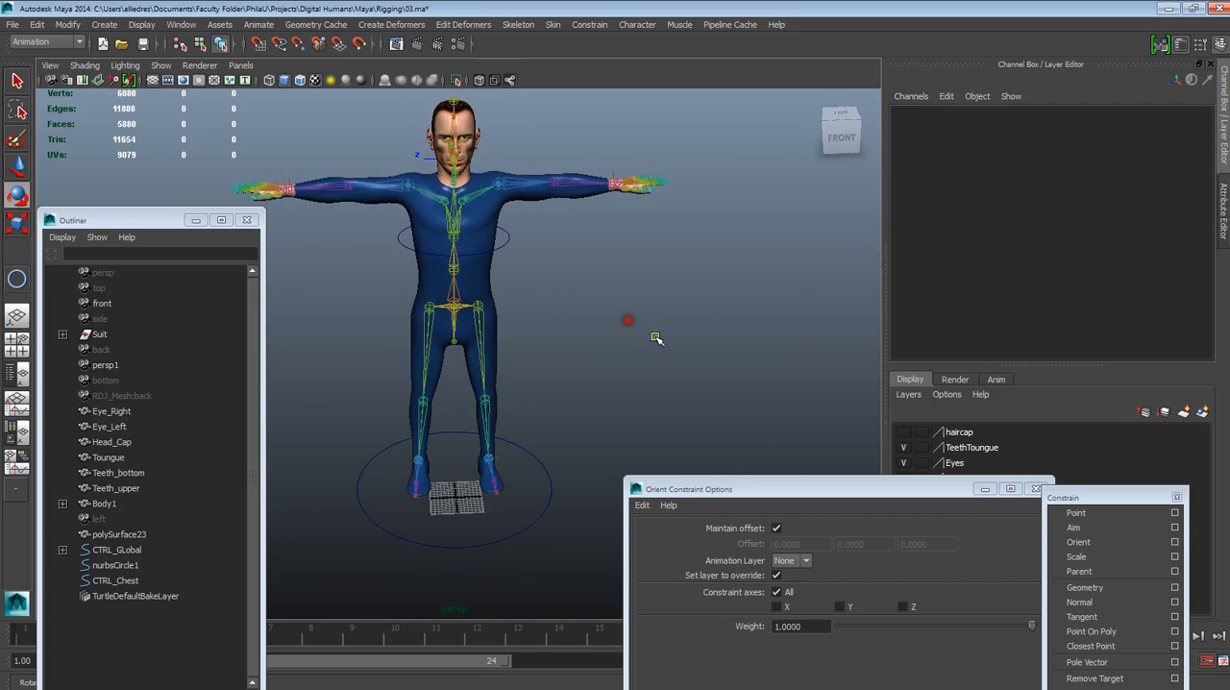
{"action": "middle_click_drag", "start_coordinate": [656, 337], "coordinate": [640, 282], "text": "alt"}
{"action": "left_click_drag", "start_coordinate": [640, 283], "coordinate": [670, 284], "text": "alt"}
{"action": "mouse_move", "coordinate": [924, 686]}
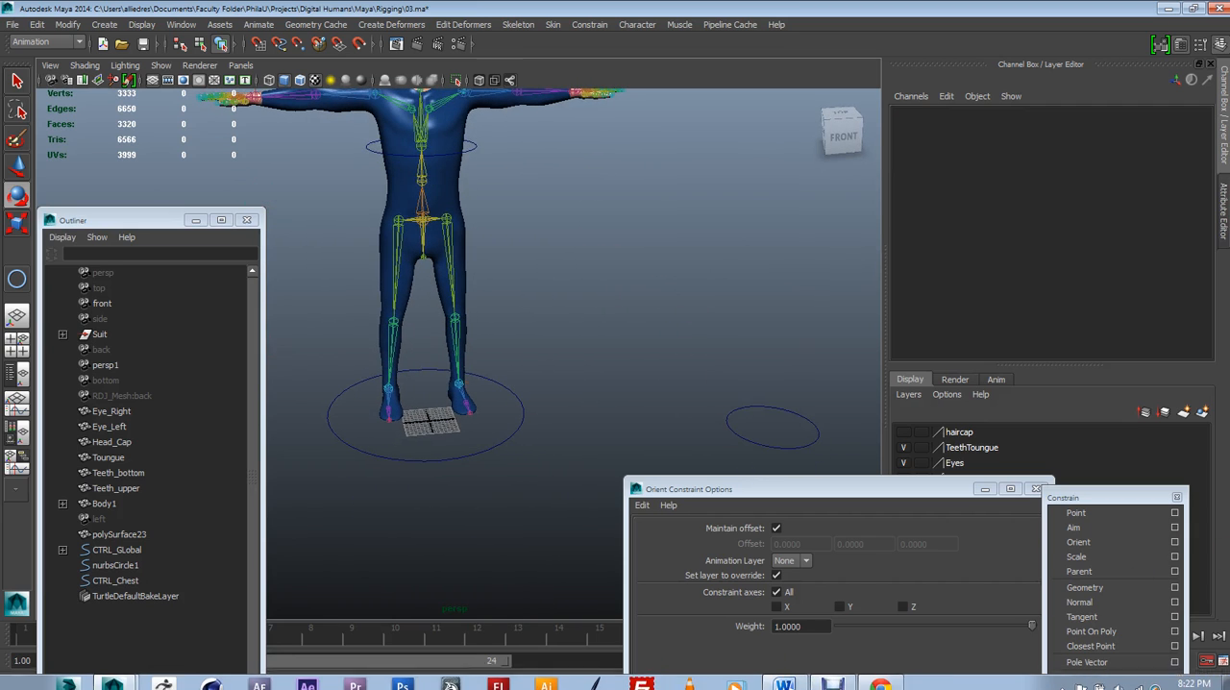
{"action": "left_click", "coordinate": [883, 680]}
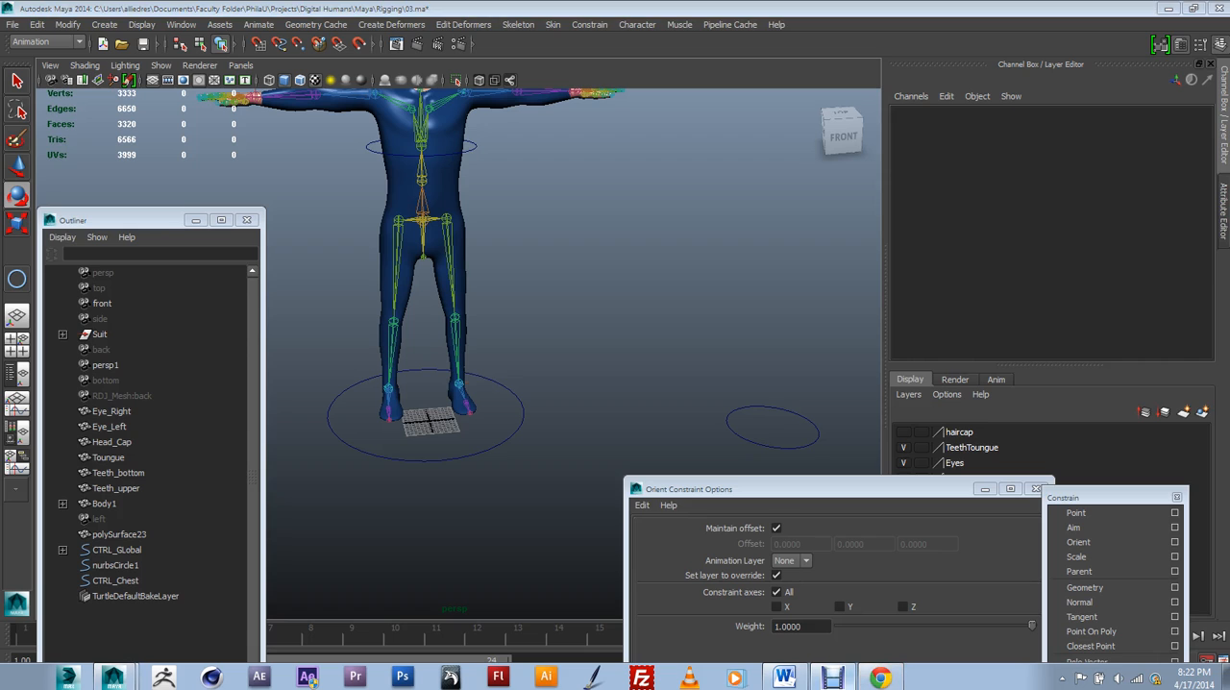
{"action": "left_click", "coordinate": [781, 407]}
{"action": "key", "text": "w"}
{"action": "middle_click_drag", "start_coordinate": [661, 335], "coordinate": [647, 336], "text": "alt"}
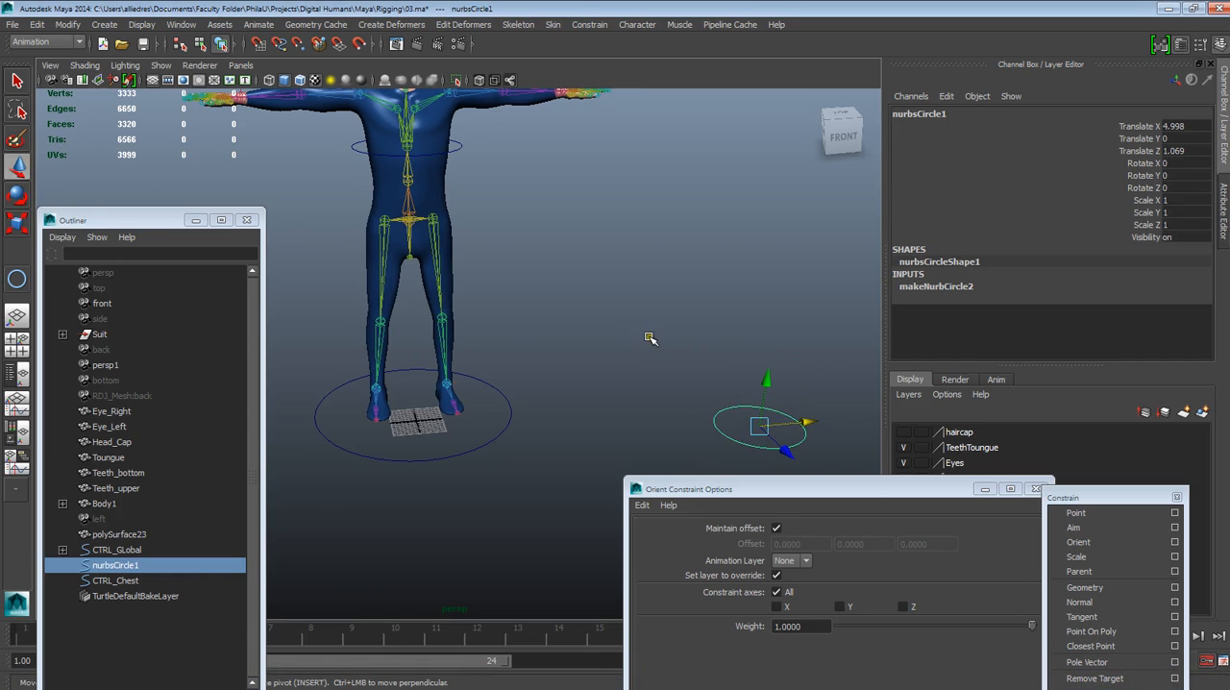
{"action": "key", "text": "ctrl+d"}
{"action": "left_click_drag", "start_coordinate": [804, 424], "coordinate": [574, 421]}
Snap the duplicated circle onto the spine joint directly below the chest joint
{"action": "mouse_move", "coordinate": [519, 464]}
{"action": "left_mouse_down", "text": "alt"}
{"action": "mouse_move", "coordinate": [552, 494]}
{"action": "mouse_move", "coordinate": [527, 488]}
{"action": "left_mouse_up", "text": "alt"}
{"action": "key", "text": "v"}
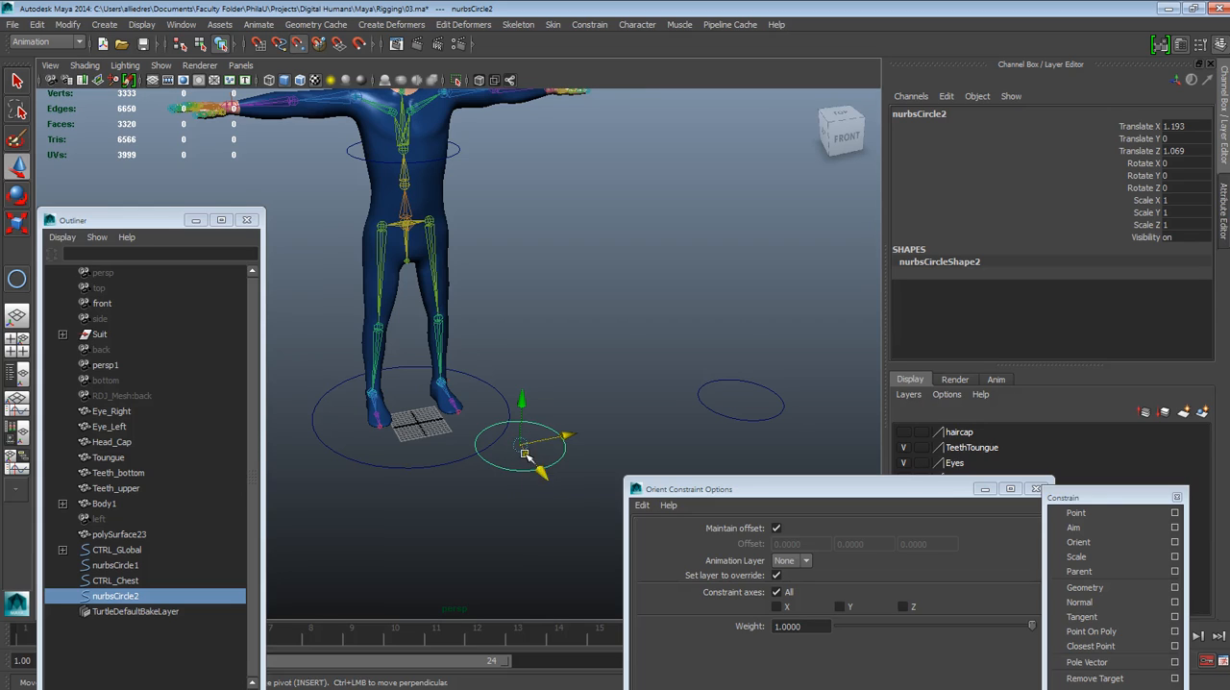
{"action": "left_click_drag", "start_coordinate": [524, 451], "coordinate": [403, 183]}
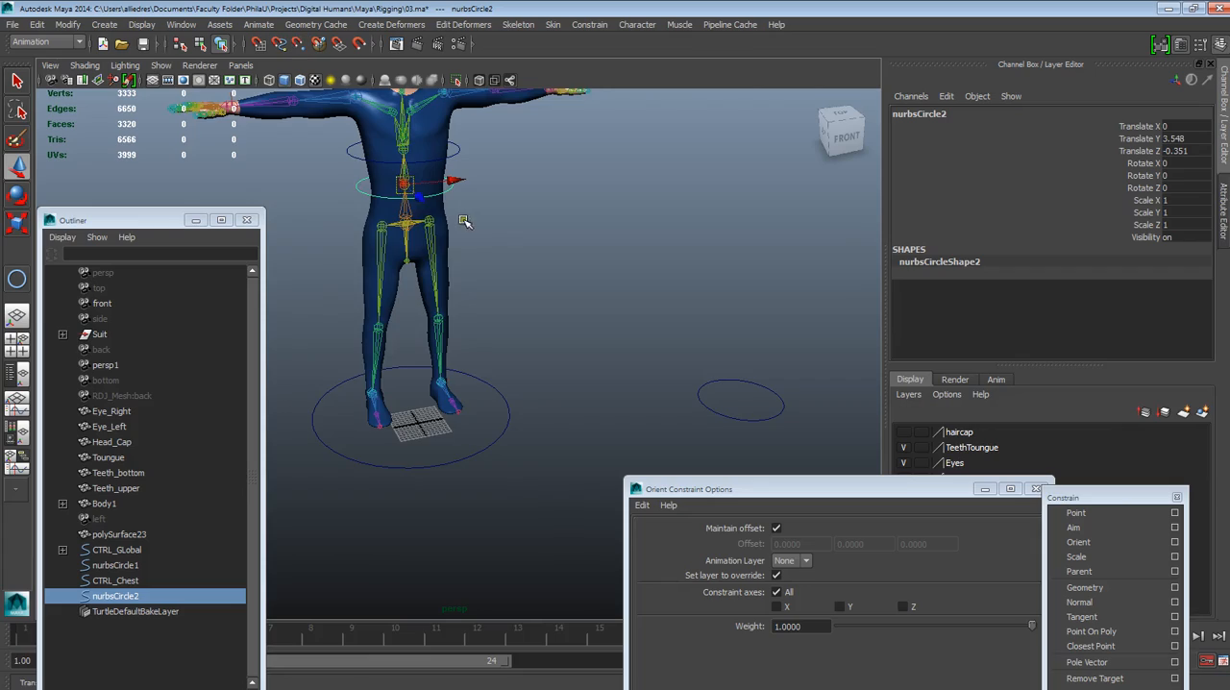
Scale nurbsCircle2 uniformly to about 1.112 so that it surrounds the waist
{"action": "right_click_drag", "start_coordinate": [447, 211], "coordinate": [510, 395], "text": "alt"}
{"action": "middle_click_drag", "start_coordinate": [370, 120], "coordinate": [586, 521], "text": "alt"}
{"action": "left_click_drag", "start_coordinate": [572, 433], "coordinate": [499, 324], "text": "alt"}
{"action": "right_click_drag", "start_coordinate": [500, 323], "coordinate": [549, 365], "text": "alt"}
{"action": "left_click_drag", "start_coordinate": [550, 370], "coordinate": [625, 438], "text": "alt"}
{"action": "middle_click_drag", "start_coordinate": [629, 438], "coordinate": [507, 414], "text": "alt"}
{"action": "mouse_move", "coordinate": [509, 417]}
{"action": "left_mouse_down", "text": "alt"}
{"action": "mouse_move", "coordinate": [534, 424]}
{"action": "mouse_move", "coordinate": [508, 420]}
{"action": "left_mouse_up", "text": "alt"}
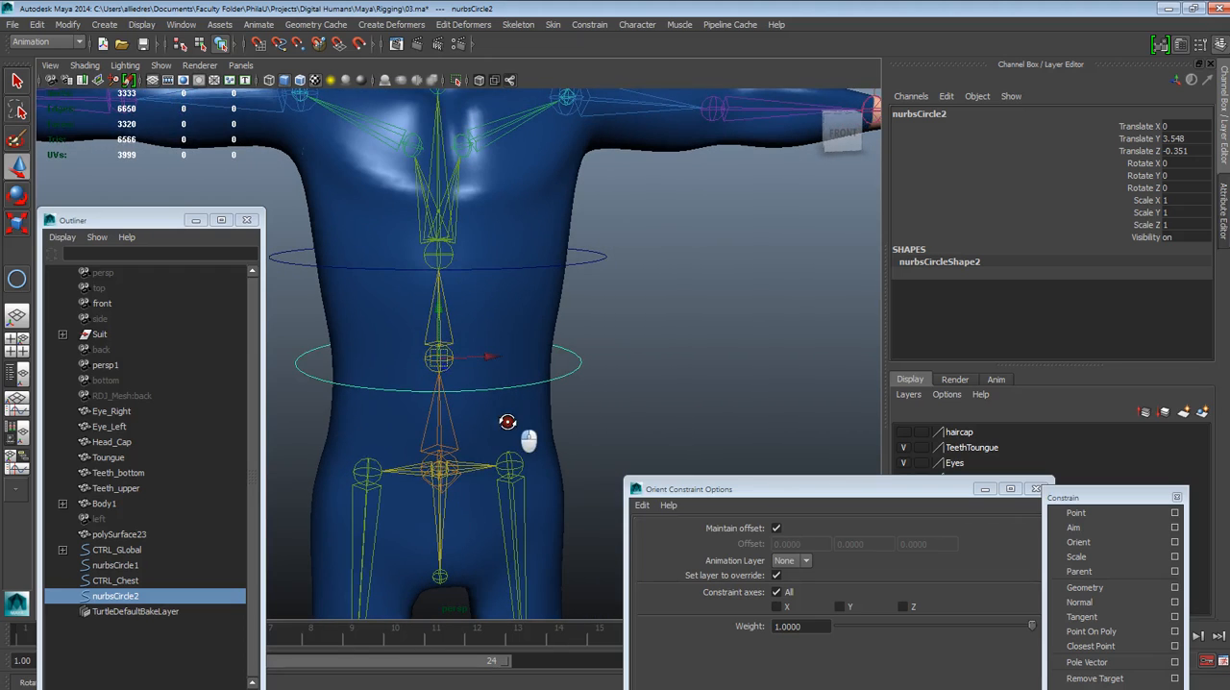
{"action": "left_click", "coordinate": [652, 393]}
{"action": "left_click", "coordinate": [576, 366]}
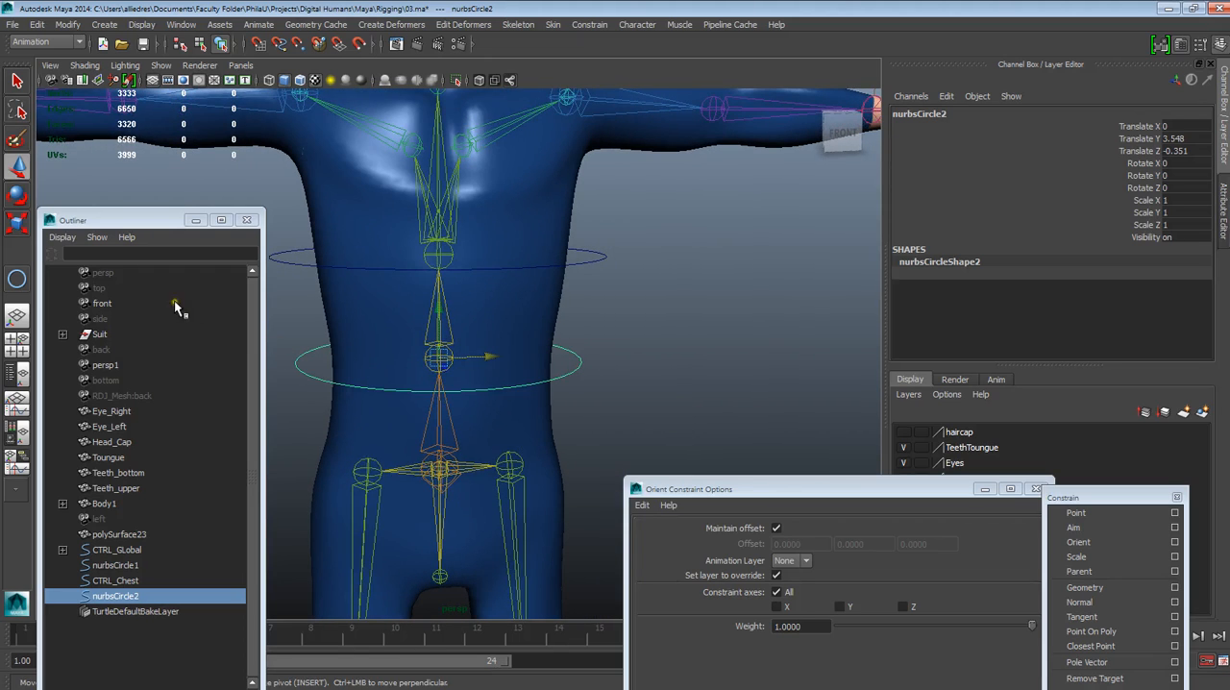
{"action": "left_click", "coordinate": [16, 221]}
{"action": "left_click_drag", "start_coordinate": [439, 357], "coordinate": [461, 341]}
{"action": "scroll", "coordinate": [559, 336], "scroll_direction": "down", "scroll_amount": 2}
{"action": "left_click_drag", "start_coordinate": [612, 390], "coordinate": [637, 391], "text": "alt"}
{"action": "left_click", "coordinate": [651, 382]}
{"action": "left_click", "coordinate": [580, 373]}
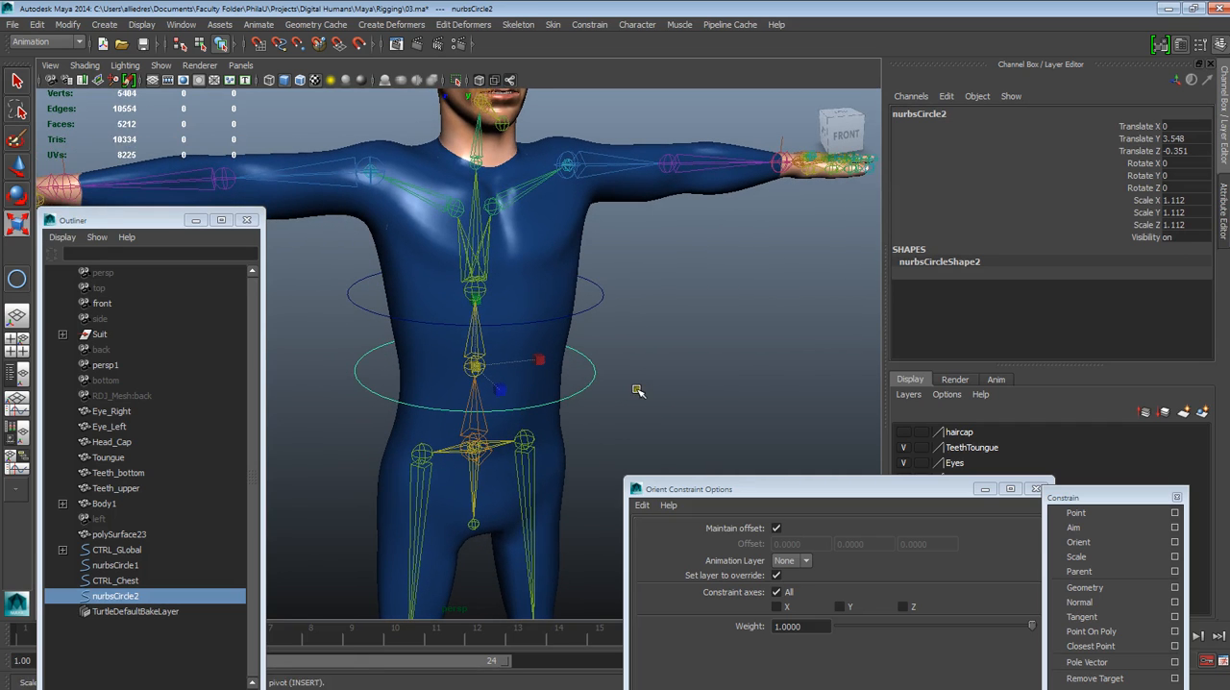
Freeze the transformations of nurbsCircle2
{"action": "left_click", "coordinate": [67, 24]}
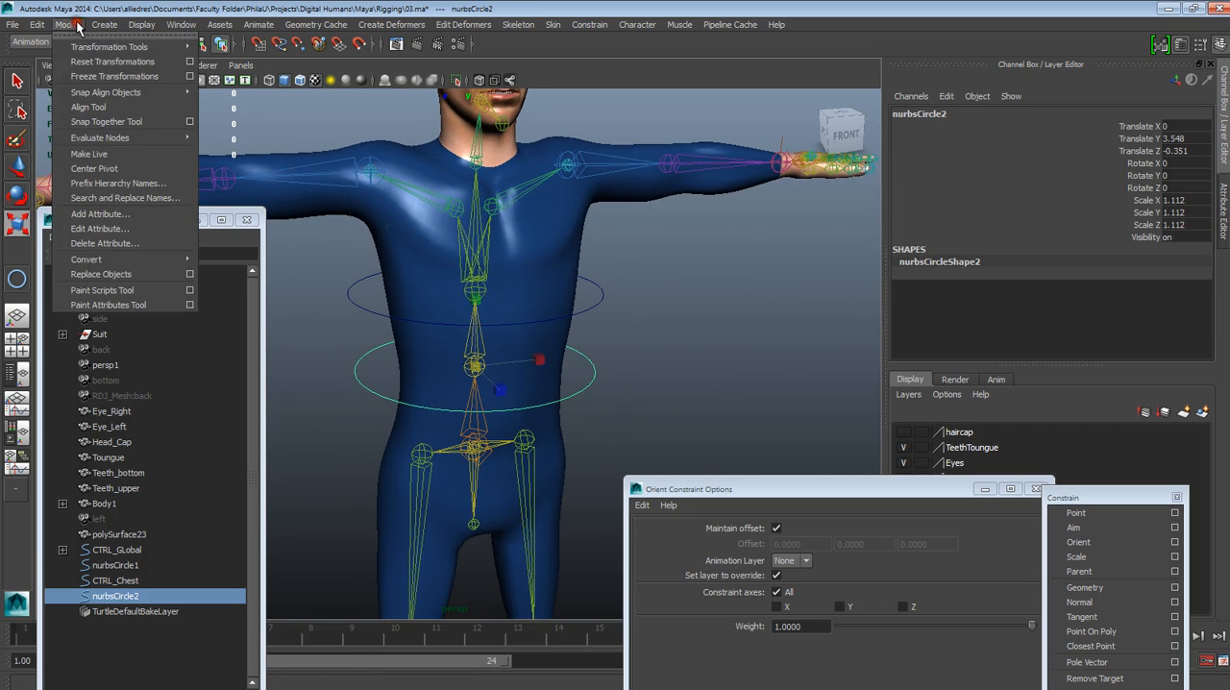
{"action": "left_click", "coordinate": [116, 77]}
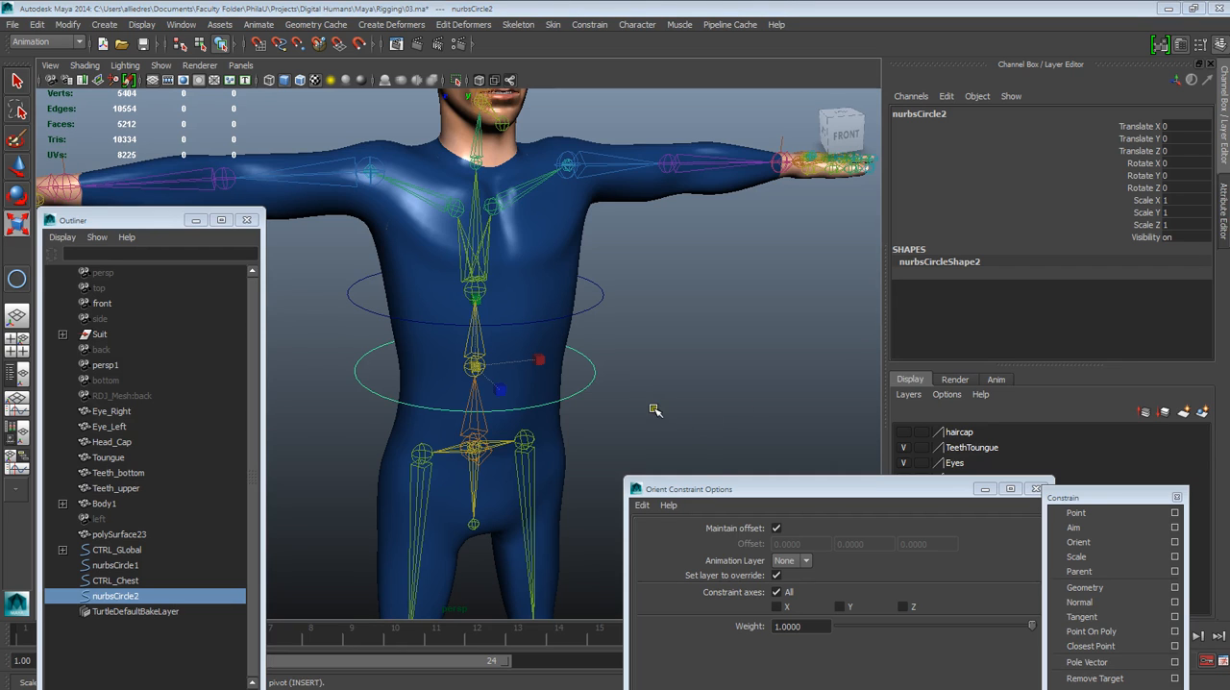
{"action": "left_click", "coordinate": [654, 410]}
Orient-constrain joint9, the spine joint inside the waist circle, to nurbsCircle2 with Maintain offset on and all axes constrained
{"action": "left_click_drag", "start_coordinate": [727, 478], "coordinate": [874, 325]}
{"action": "left_click", "coordinate": [592, 382]}
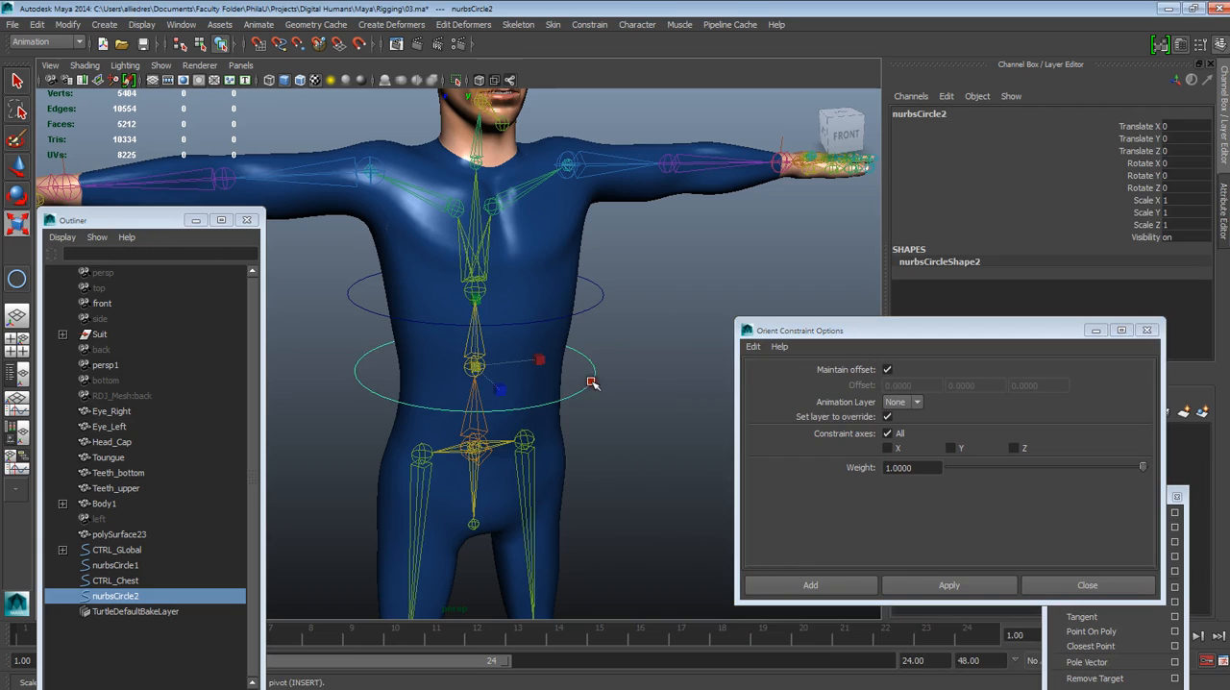
{"action": "left_click", "coordinate": [483, 342], "text": "shift"}
{"action": "left_click", "coordinate": [949, 584]}
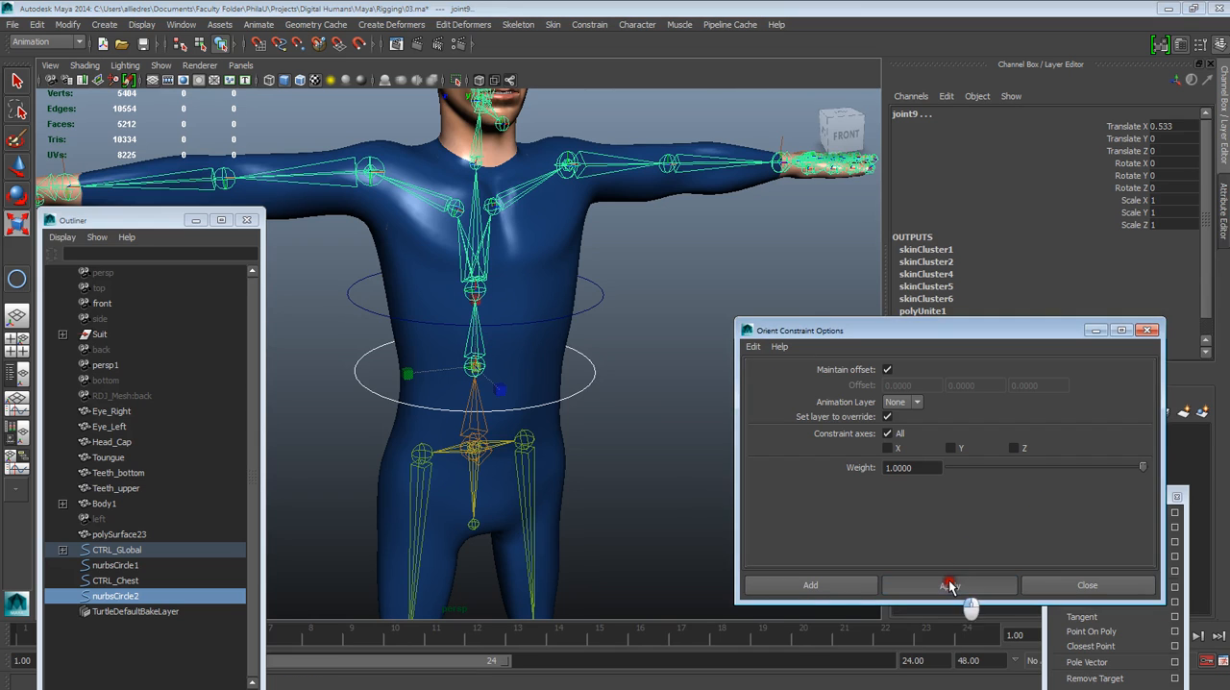
Test the new orient constraint by rotating nurbsCircle2, and undo the rotation
{"action": "left_click", "coordinate": [590, 381]}
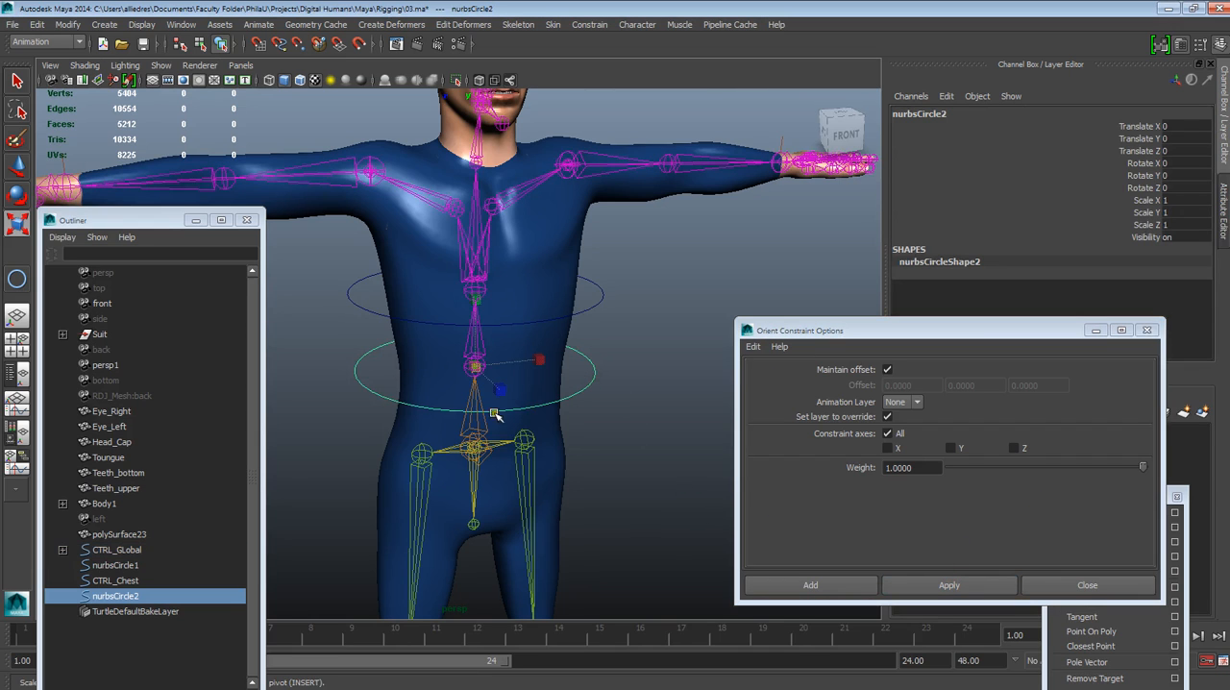
{"action": "left_click", "coordinate": [17, 196]}
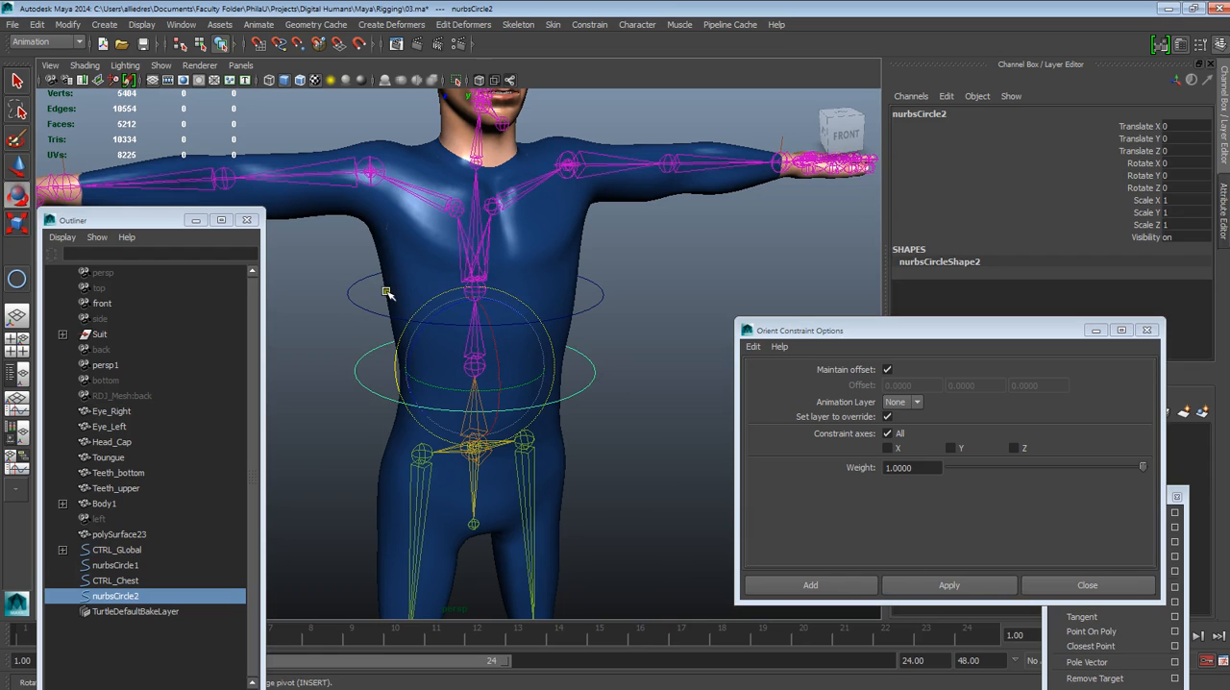
{"action": "mouse_move", "coordinate": [486, 325]}
{"action": "left_mouse_down"}
{"action": "mouse_move", "coordinate": [477, 332]}
{"action": "mouse_move", "coordinate": [471, 298]}
{"action": "mouse_move", "coordinate": [514, 422]}
{"action": "mouse_move", "coordinate": [463, 296]}
{"action": "mouse_move", "coordinate": [459, 327]}
{"action": "mouse_move", "coordinate": [492, 331]}
{"action": "left_mouse_up"}
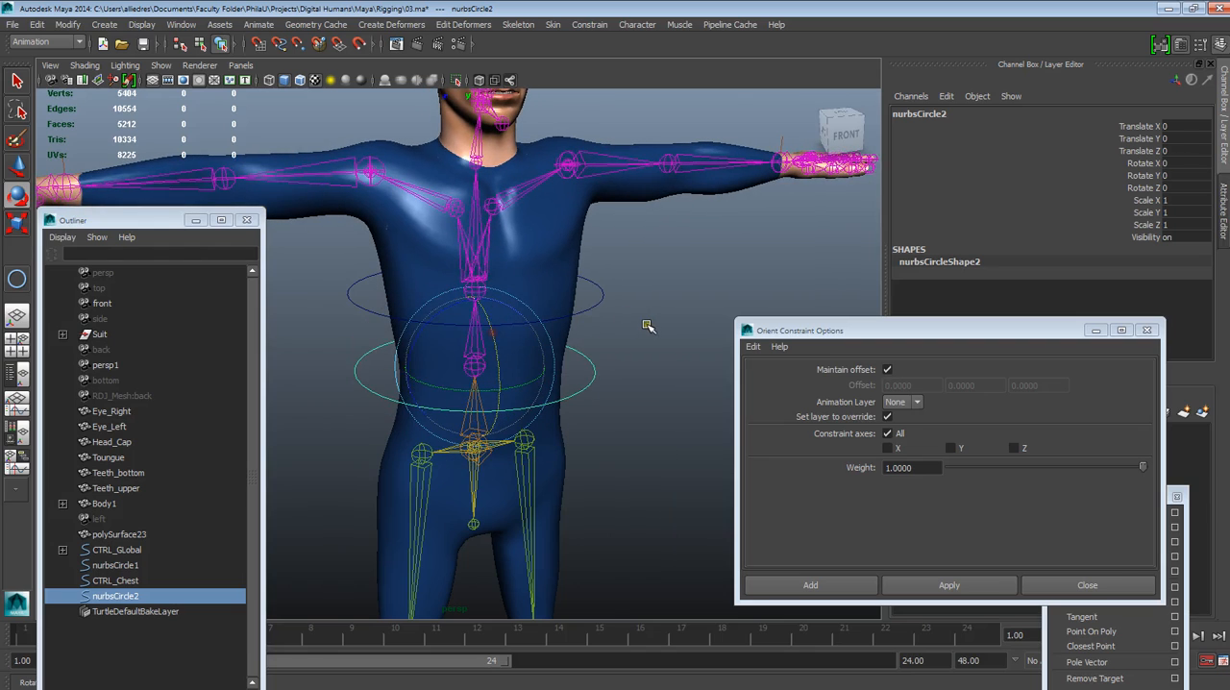
{"action": "left_click", "coordinate": [650, 326]}
{"action": "left_click", "coordinate": [595, 306]}
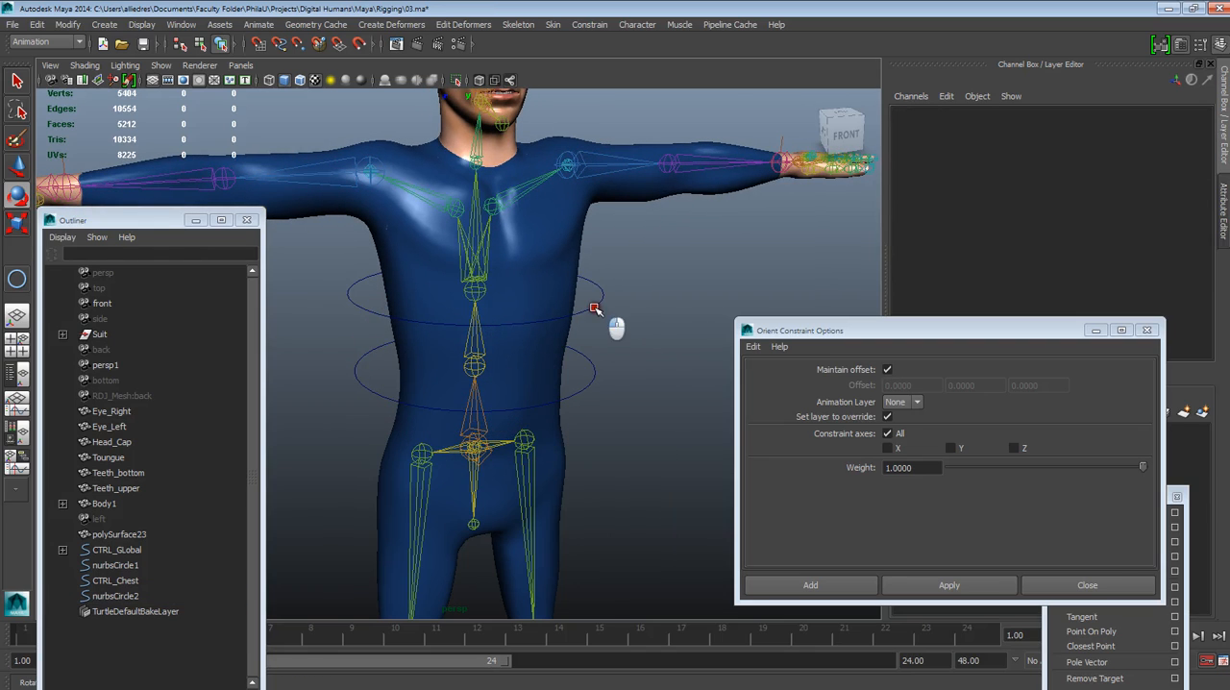
{"action": "left_click", "coordinate": [650, 339]}
{"action": "left_click", "coordinate": [576, 391]}
{"action": "mouse_move", "coordinate": [508, 365]}
{"action": "left_mouse_down"}
{"action": "mouse_move", "coordinate": [500, 352]}
{"action": "mouse_move", "coordinate": [507, 373]}
{"action": "left_mouse_up"}
{"action": "key", "text": "ctrl+z"}
Try to parent nurbsCircle2 under CTRL_Chest
{"action": "left_click", "coordinate": [625, 298]}
{"action": "left_click", "coordinate": [598, 299]}
{"action": "left_click", "coordinate": [661, 302]}
{"action": "left_click_drag", "start_coordinate": [600, 348], "coordinate": [593, 390], "text": "alt"}
{"action": "right_click_drag", "start_coordinate": [592, 390], "coordinate": [623, 463], "text": "alt"}
{"action": "left_click_drag", "start_coordinate": [623, 462], "coordinate": [603, 411], "text": "alt"}
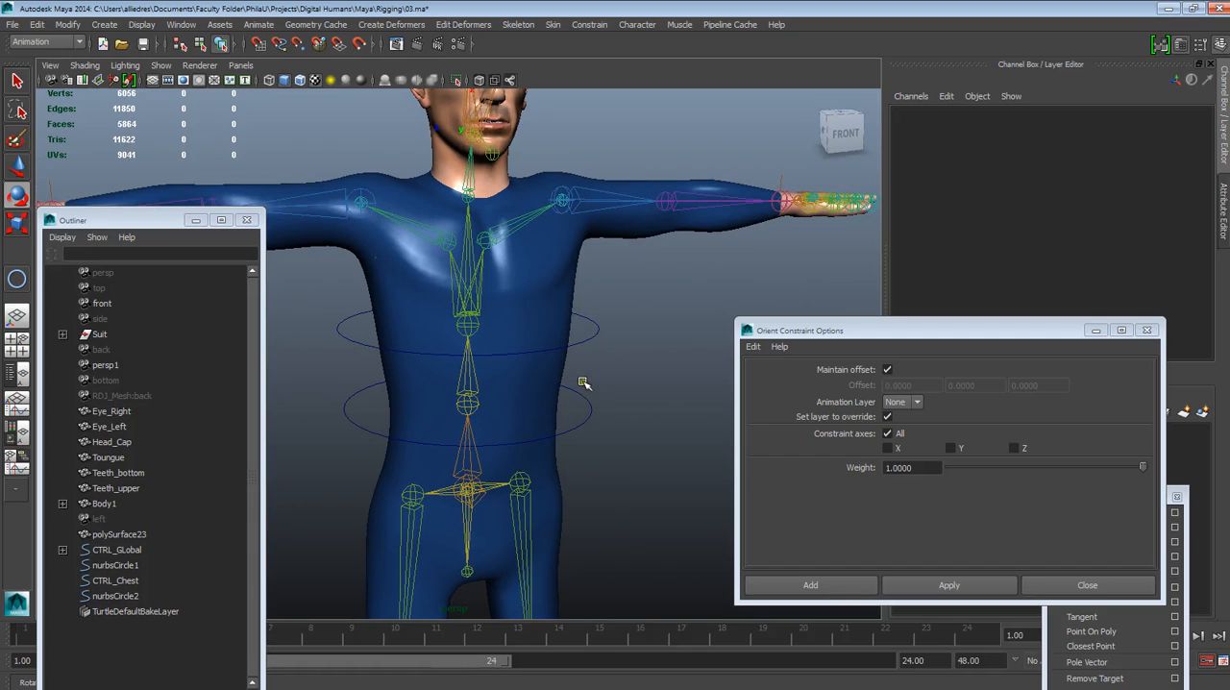
{"action": "left_click", "coordinate": [586, 339]}
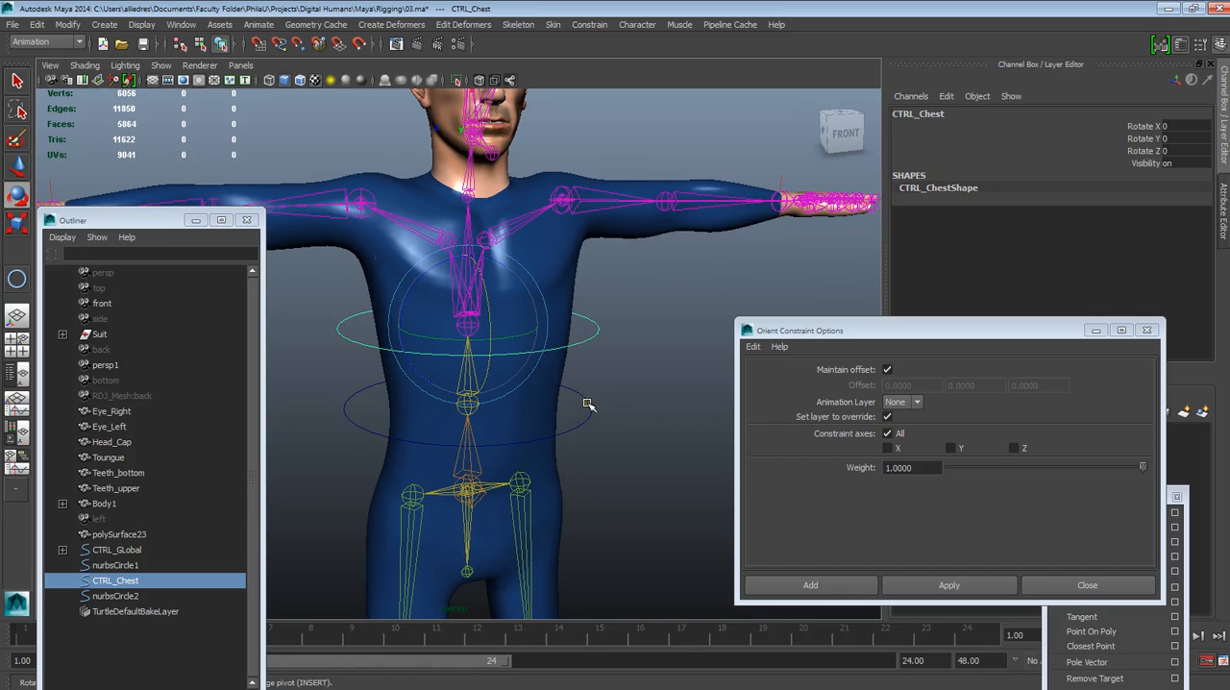
{"action": "left_click", "coordinate": [587, 404]}
{"action": "left_click", "coordinate": [621, 379]}
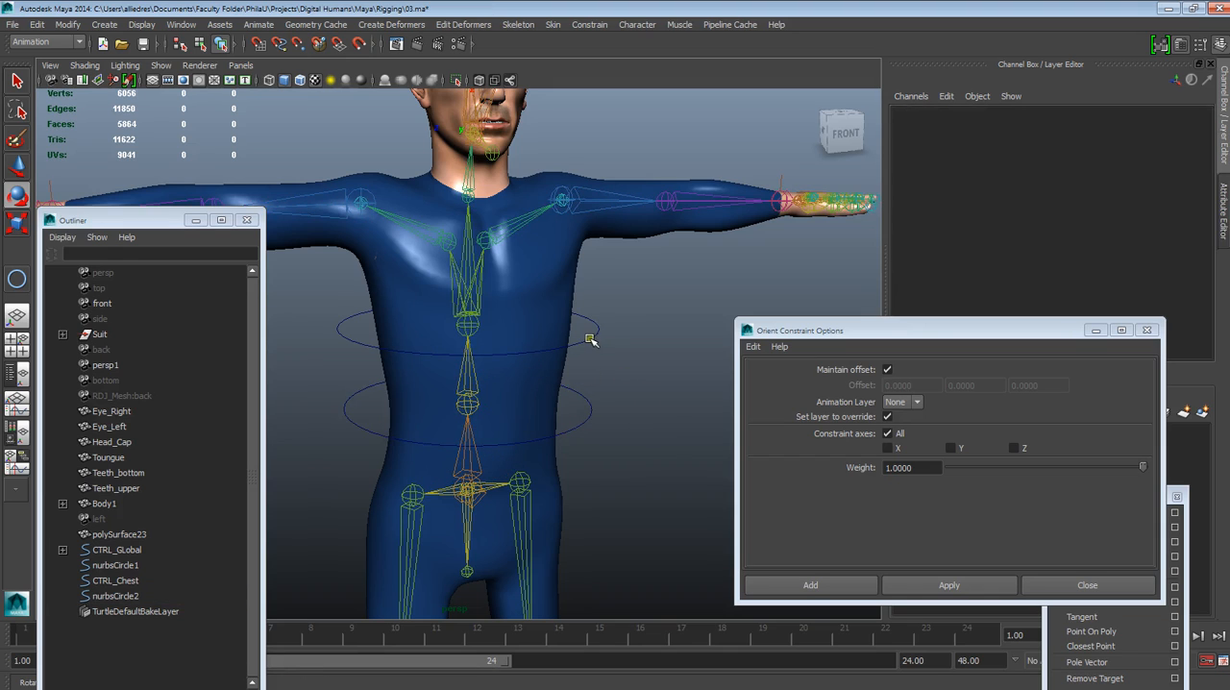
{"action": "left_click", "coordinate": [589, 413]}
{"action": "left_click", "coordinate": [591, 339], "text": "shift"}
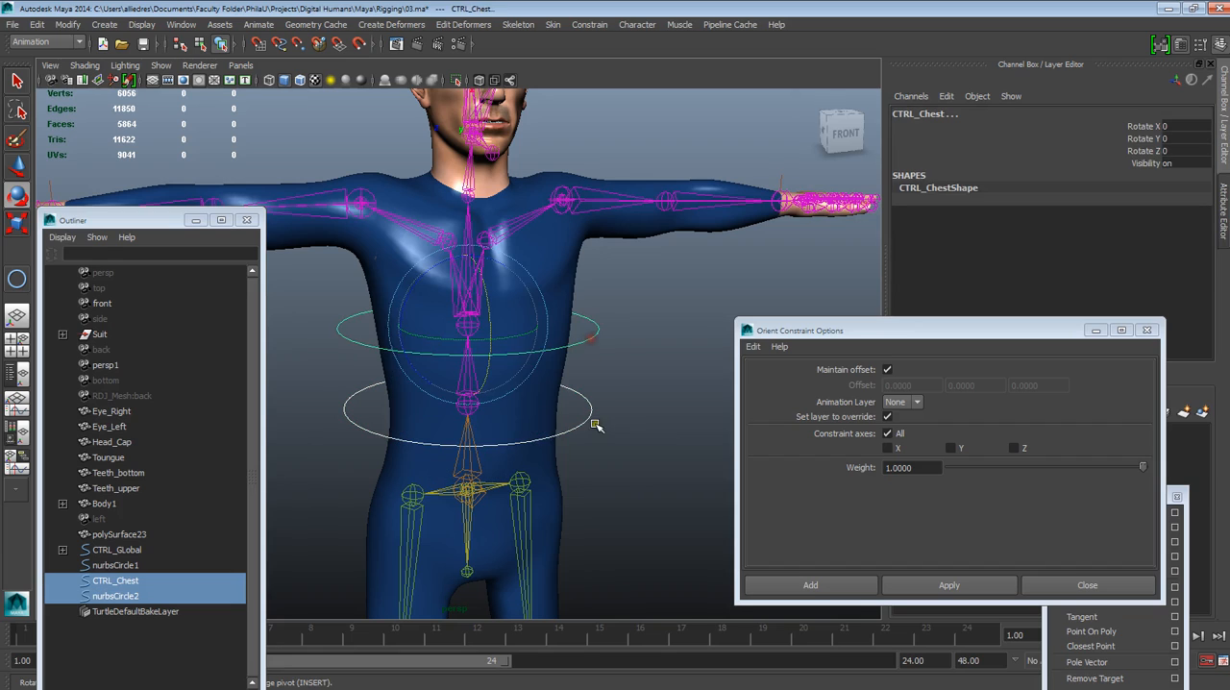
{"action": "key", "text": "p"}
Test the parenting under CTRL_Chest by rotating nurbsCircle2 and CTRL_Chest in turn, undoing each rotation
{"action": "left_click", "coordinate": [603, 373]}
{"action": "left_click", "coordinate": [588, 399]}
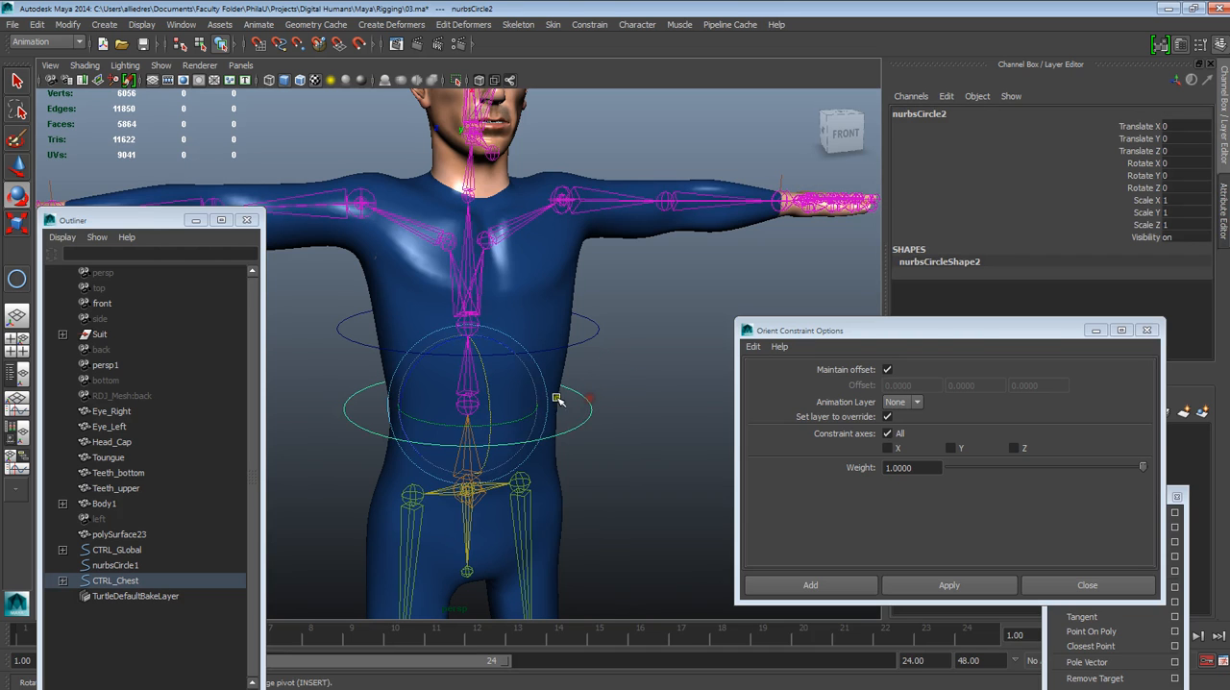
{"action": "left_click_drag", "start_coordinate": [492, 394], "coordinate": [577, 377]}
{"action": "key", "text": "ctrl+z"}
{"action": "left_click", "coordinate": [594, 333]}
{"action": "left_click_drag", "start_coordinate": [490, 302], "coordinate": [494, 333]}
{"action": "key", "text": "ctrl+z"}
{"action": "key", "text": "ctrl+z"}
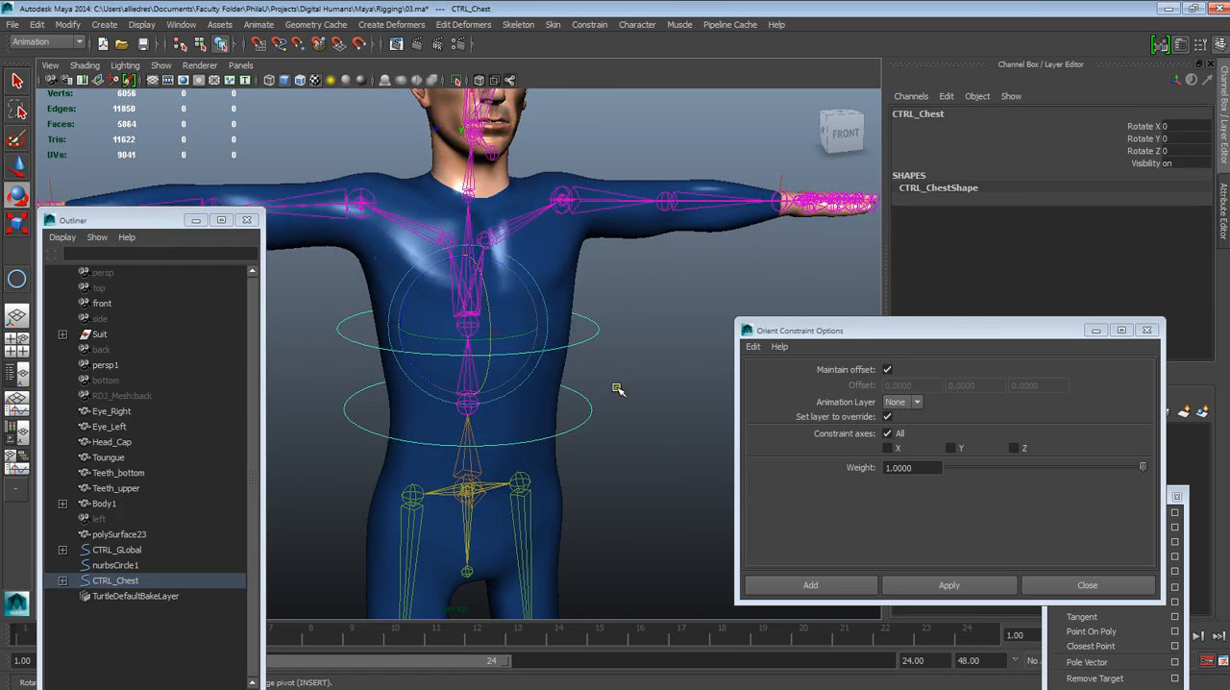
Undo the parenting of nurbsCircle2 under CTRL_Chest and clear the selection
{"action": "key", "text": "ctrl+z"}
{"action": "key", "text": "ctrl+z"}
{"action": "key", "text": "ctrl+z"}
{"action": "key", "text": "ctrl+z"}
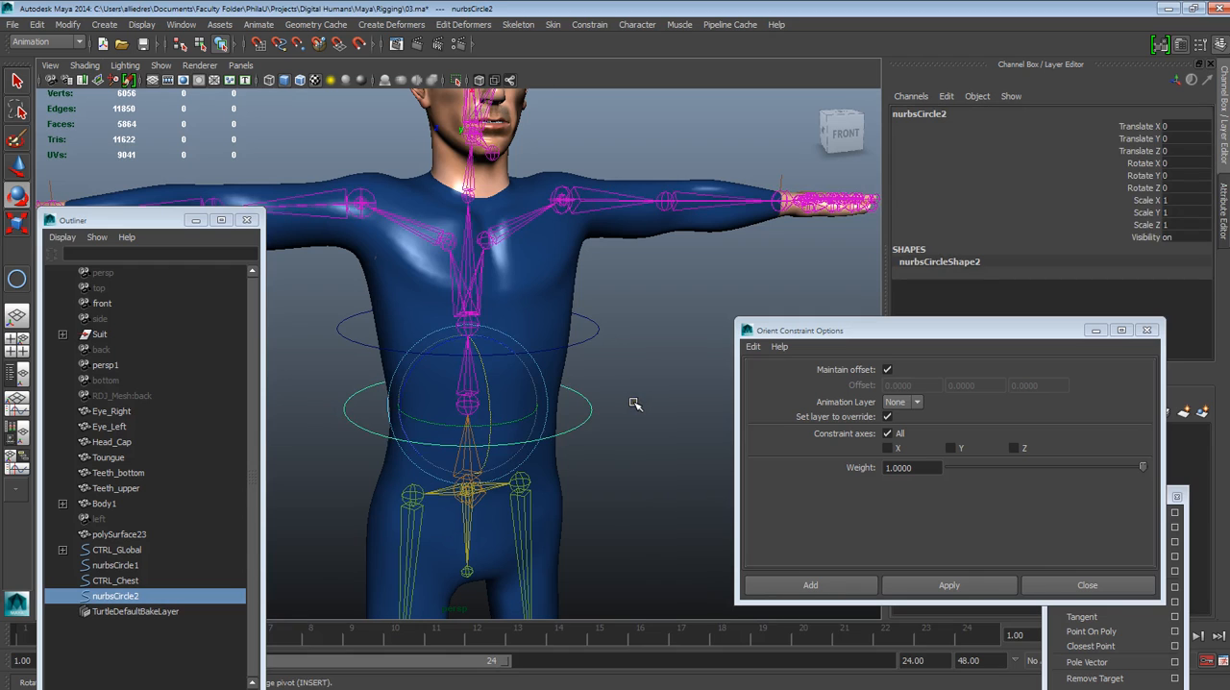
{"action": "left_click", "coordinate": [509, 346]}
{"action": "mouse_move", "coordinate": [509, 343]}
{"action": "left_mouse_down"}
{"action": "mouse_move", "coordinate": [500, 303]}
{"action": "mouse_move", "coordinate": [514, 335]}
{"action": "left_mouse_up"}
{"action": "left_click", "coordinate": [639, 368]}
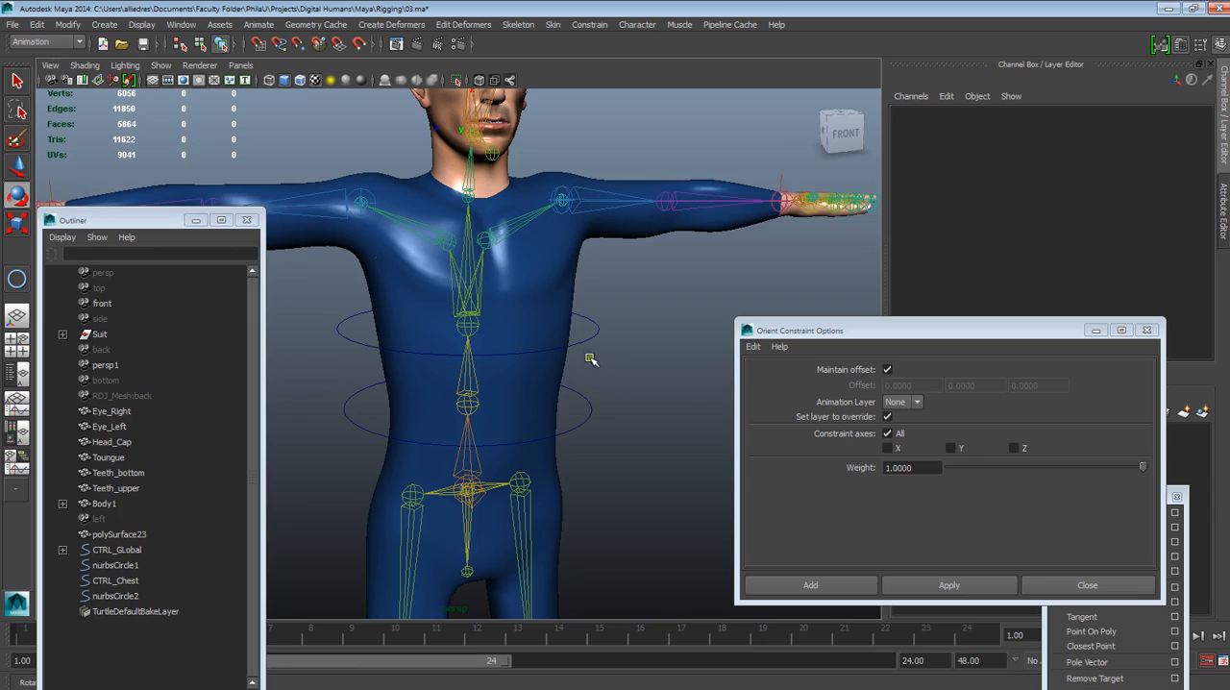
Parent CTRL_Chest under nurbsCircle2
{"action": "left_click", "coordinate": [581, 341]}
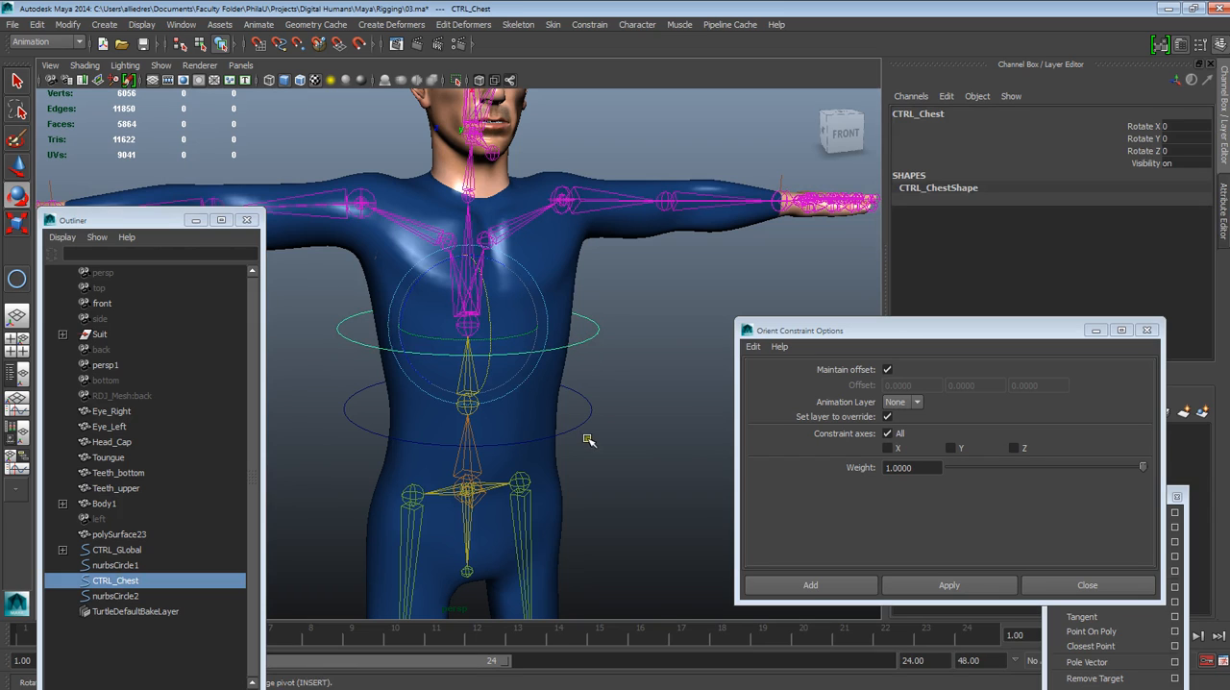
{"action": "left_click", "coordinate": [579, 424], "text": "shift"}
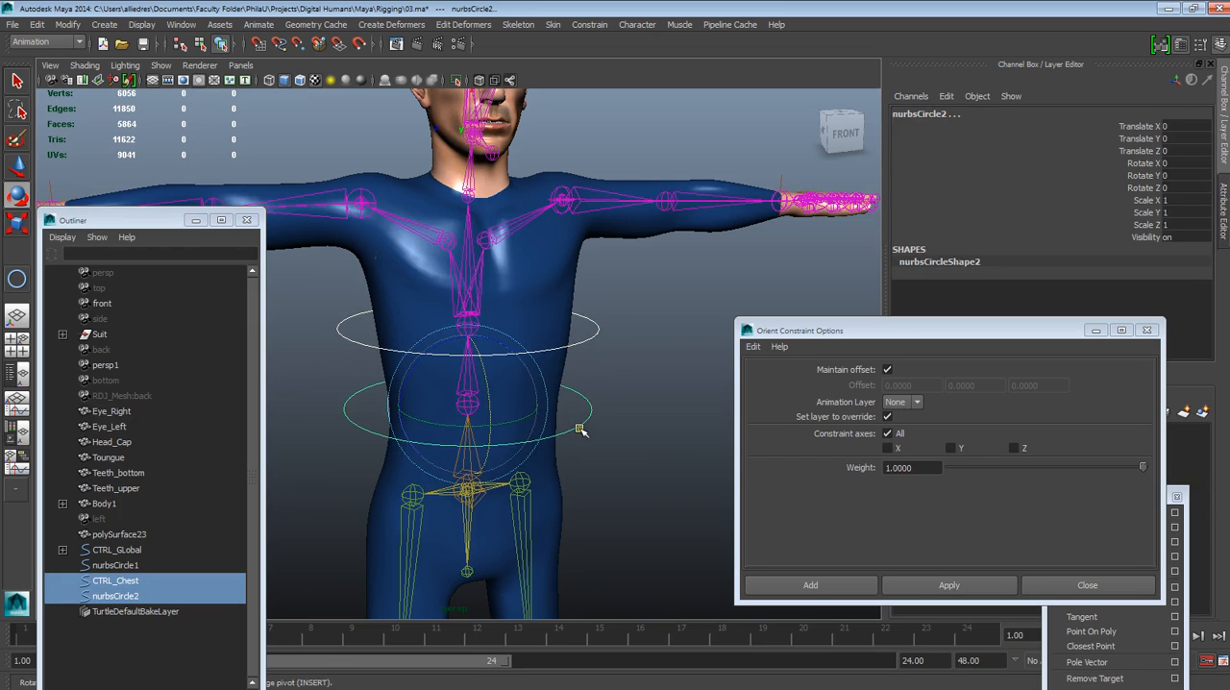
{"action": "key", "text": "p"}
Test the control hierarchy under nurbsCircle2 by rotating nurbsCircle2 and CTRL_Chest in turn, undoing each rotation
{"action": "left_click", "coordinate": [613, 425]}
{"action": "left_click", "coordinate": [589, 421]}
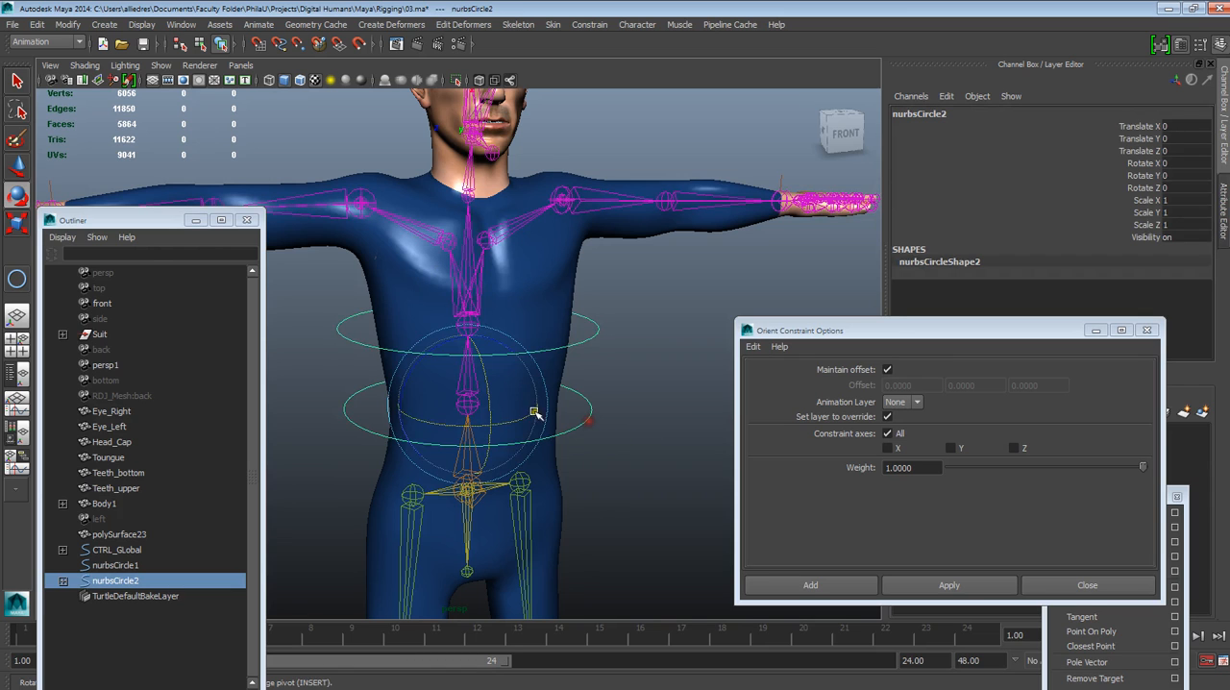
{"action": "mouse_move", "coordinate": [492, 402]}
{"action": "left_mouse_down"}
{"action": "mouse_move", "coordinate": [482, 448]}
{"action": "mouse_move", "coordinate": [504, 443]}
{"action": "mouse_move", "coordinate": [483, 388]}
{"action": "mouse_move", "coordinate": [498, 404]}
{"action": "left_mouse_up"}
{"action": "key", "text": "ctrl+z"}
{"action": "left_click", "coordinate": [659, 372]}
{"action": "left_click", "coordinate": [591, 334]}
{"action": "mouse_move", "coordinate": [490, 314]}
{"action": "left_mouse_down"}
{"action": "mouse_move", "coordinate": [490, 286]}
{"action": "mouse_move", "coordinate": [500, 335]}
{"action": "left_mouse_up"}
{"action": "key", "text": "ctrl+z"}
{"action": "left_click", "coordinate": [650, 352]}
{"action": "scroll", "coordinate": [651, 354], "scroll_direction": "down", "scroll_amount": 2}
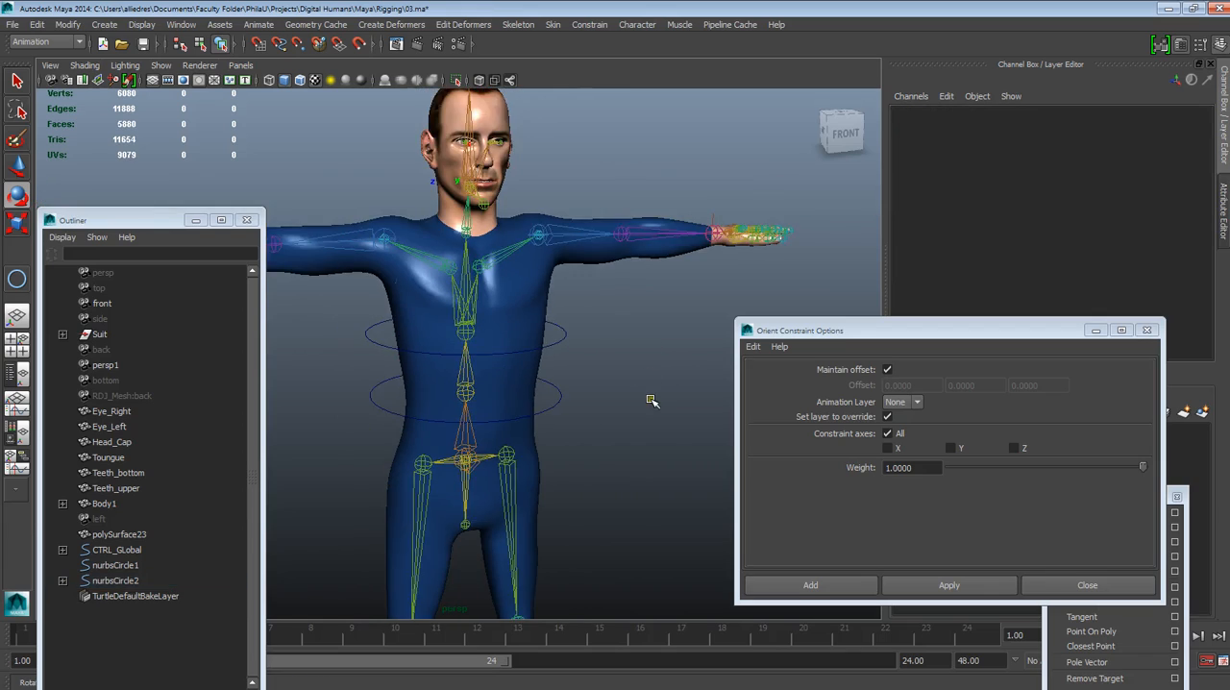
{"action": "left_click_drag", "start_coordinate": [651, 400], "coordinate": [625, 393], "text": "alt"}
{"action": "middle_click_drag", "start_coordinate": [624, 393], "coordinate": [659, 403], "text": "alt"}
{"action": "right_click_drag", "start_coordinate": [659, 404], "coordinate": [664, 446], "text": "alt"}
{"action": "left_click_drag", "start_coordinate": [584, 403], "coordinate": [615, 382], "text": "alt"}
{"action": "middle_click_drag", "start_coordinate": [615, 382], "coordinate": [627, 415], "text": "alt"}
{"action": "mouse_move", "coordinate": [632, 439]}
{"action": "left_mouse_down", "text": "alt"}
{"action": "mouse_move", "coordinate": [618, 443]}
{"action": "mouse_move", "coordinate": [653, 432]}
{"action": "left_mouse_up", "text": "alt"}
{"action": "middle_click_drag", "start_coordinate": [653, 432], "coordinate": [648, 432], "text": "alt"}
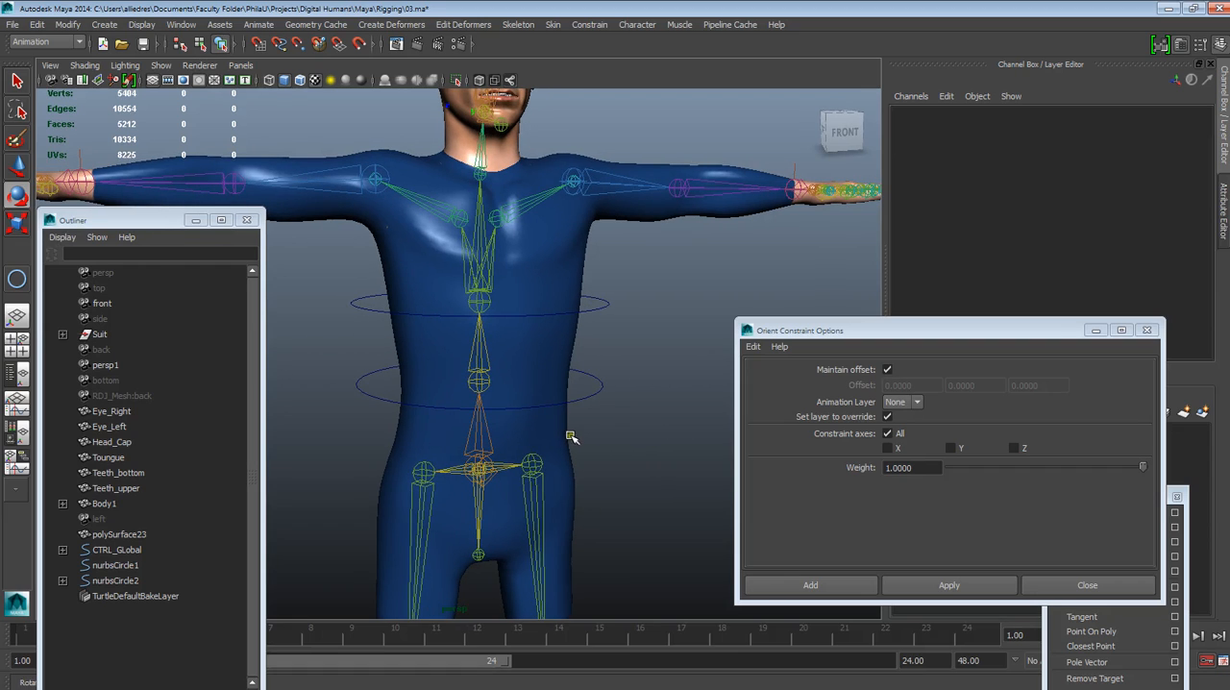
Save the scene as a new Maya ASCII file named 03_00.ma in the Rigging folder
{"action": "left_click", "coordinate": [10, 24]}
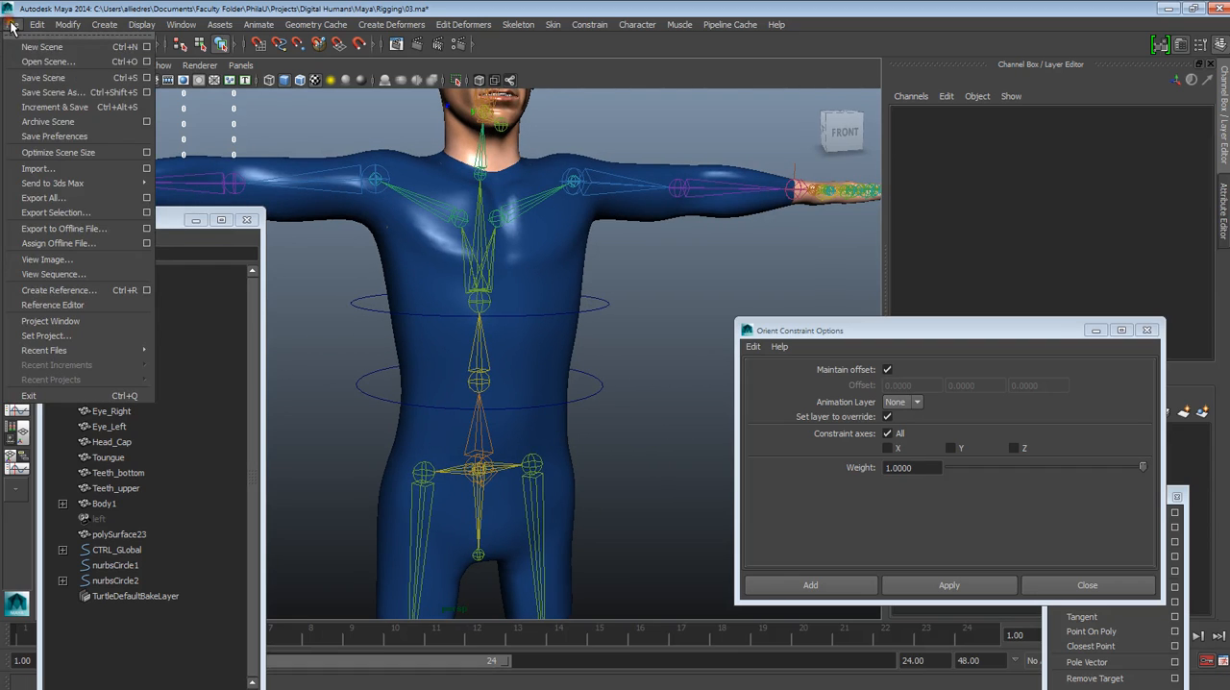
{"action": "left_click", "coordinate": [53, 91]}
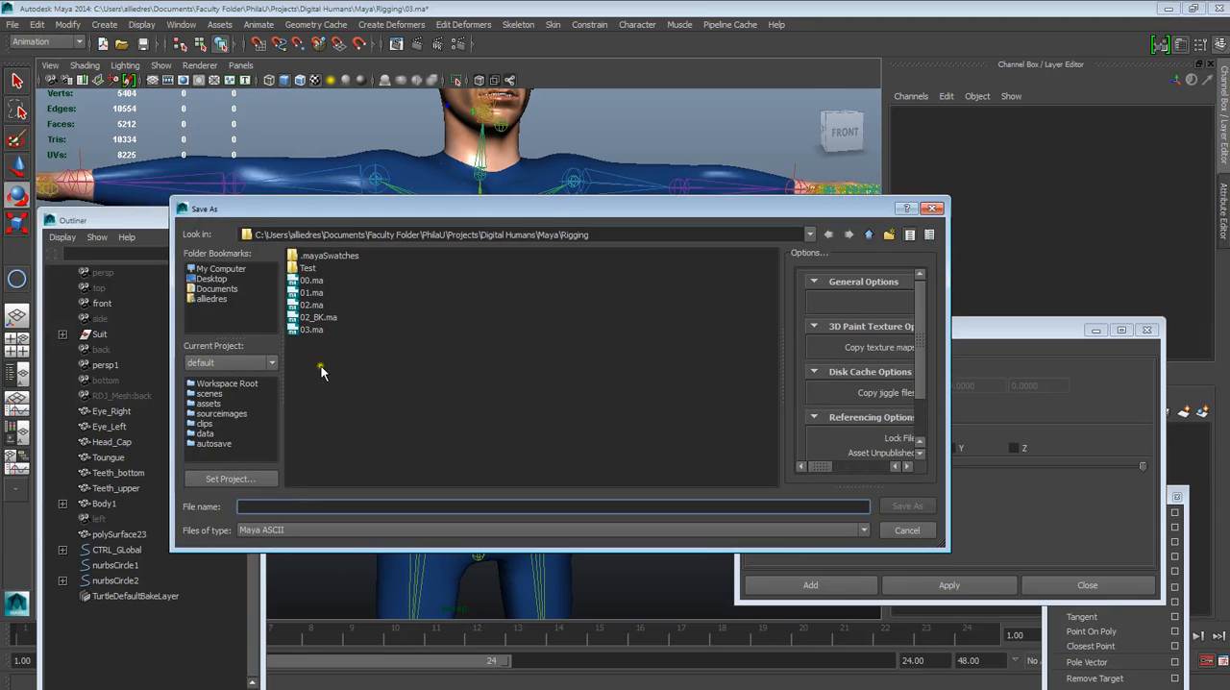
{"action": "left_click", "coordinate": [307, 330]}
{"action": "left_click", "coordinate": [249, 508]}
{"action": "type", "text": "_00.ma"}
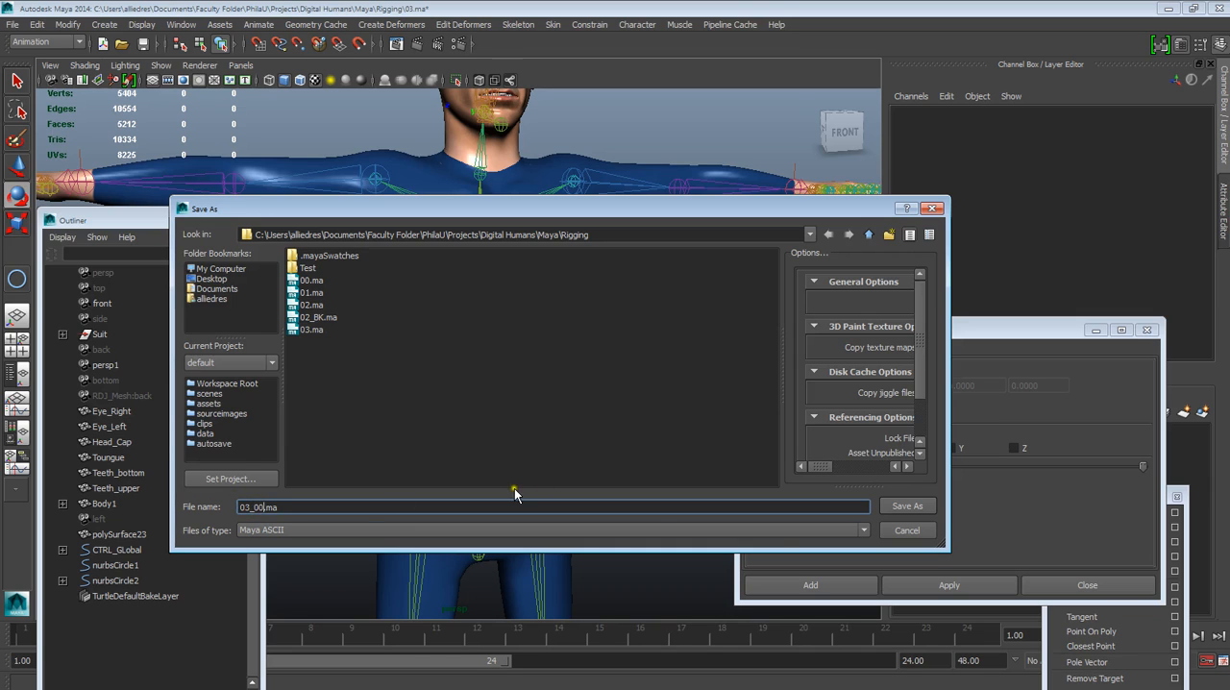
{"action": "left_click", "coordinate": [918, 506]}
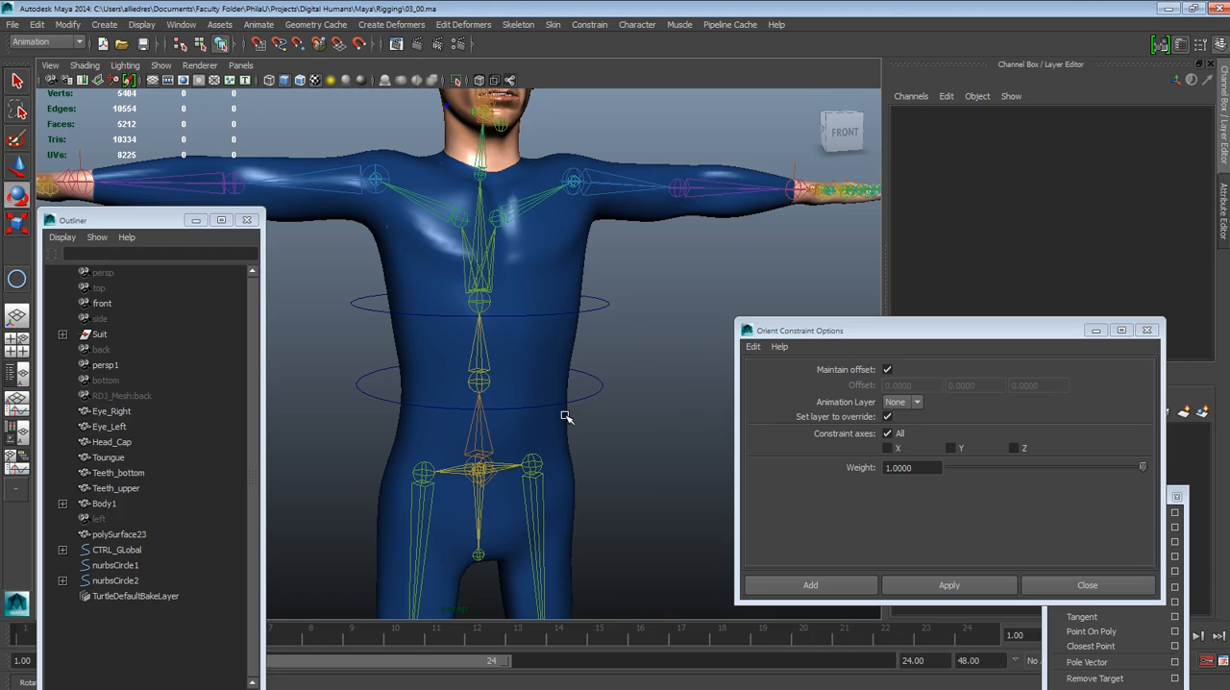
{"action": "scroll", "coordinate": [521, 458], "scroll_direction": "up", "scroll_amount": 3}
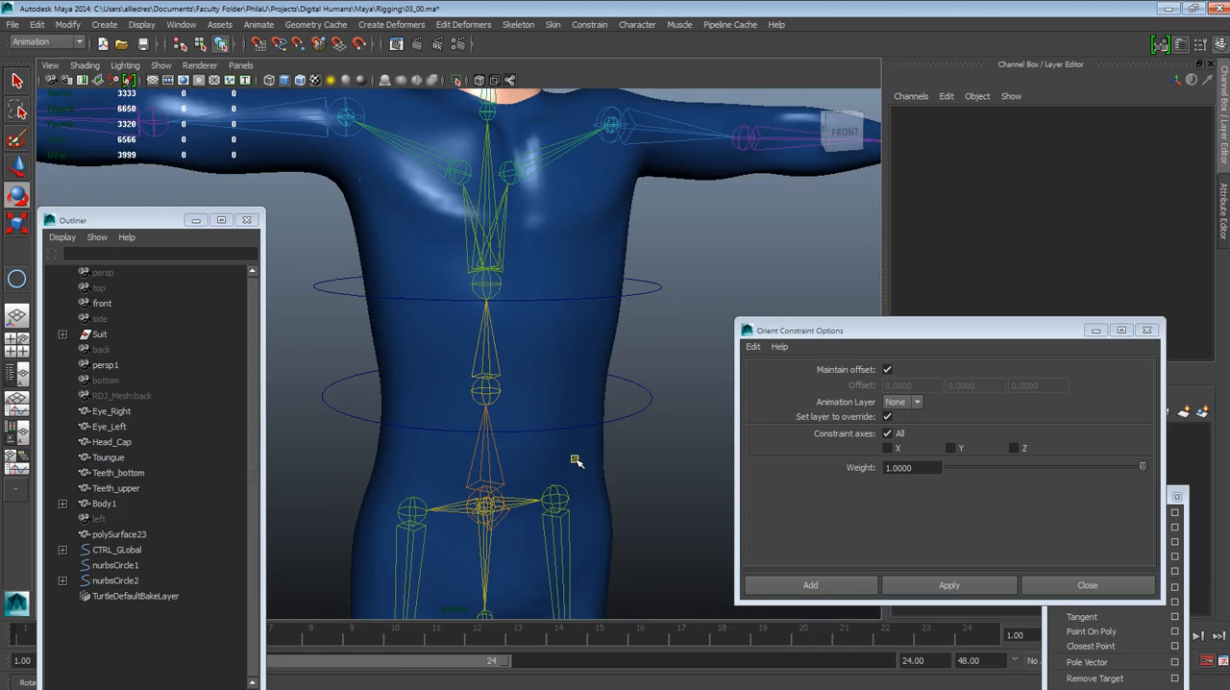
Rename nurbsCircle2, the lower circle around the torso, to CTRL_Back and clear the selection
{"action": "scroll", "coordinate": [615, 461], "scroll_direction": "down", "scroll_amount": 5}
{"action": "left_click_drag", "start_coordinate": [612, 462], "coordinate": [579, 447], "text": "alt"}
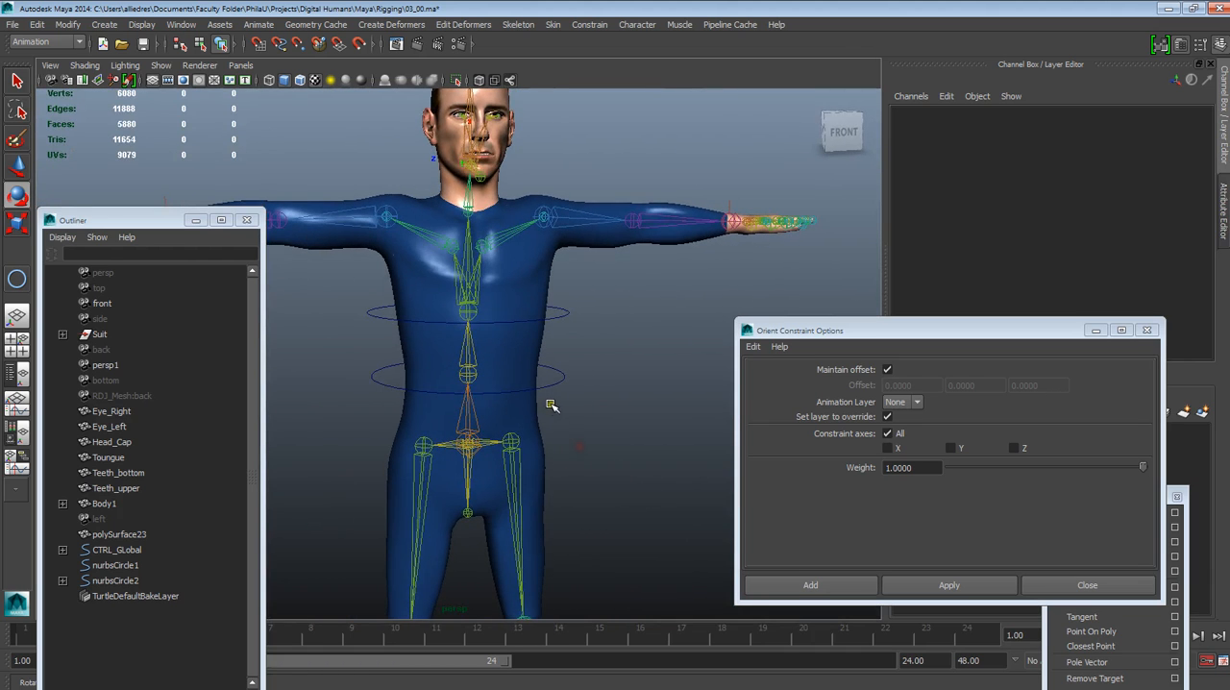
{"action": "left_click", "coordinate": [555, 381]}
{"action": "double_click", "coordinate": [939, 115]}
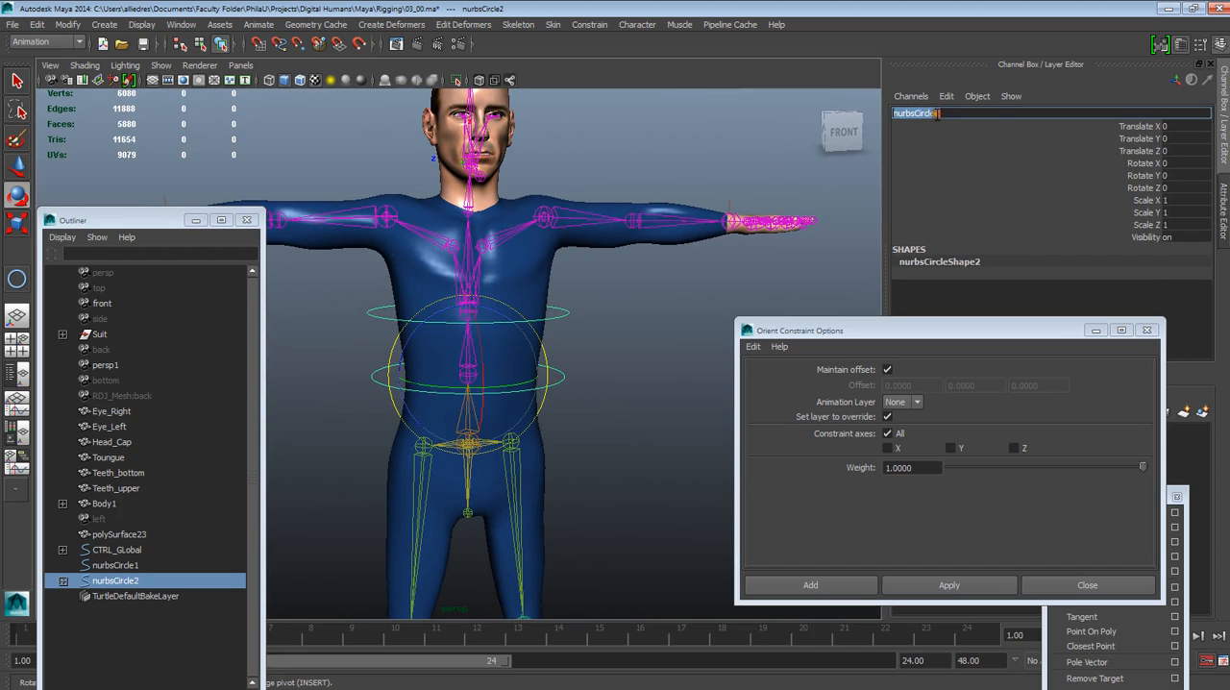
{"action": "type", "text": "CTRL_Back"}
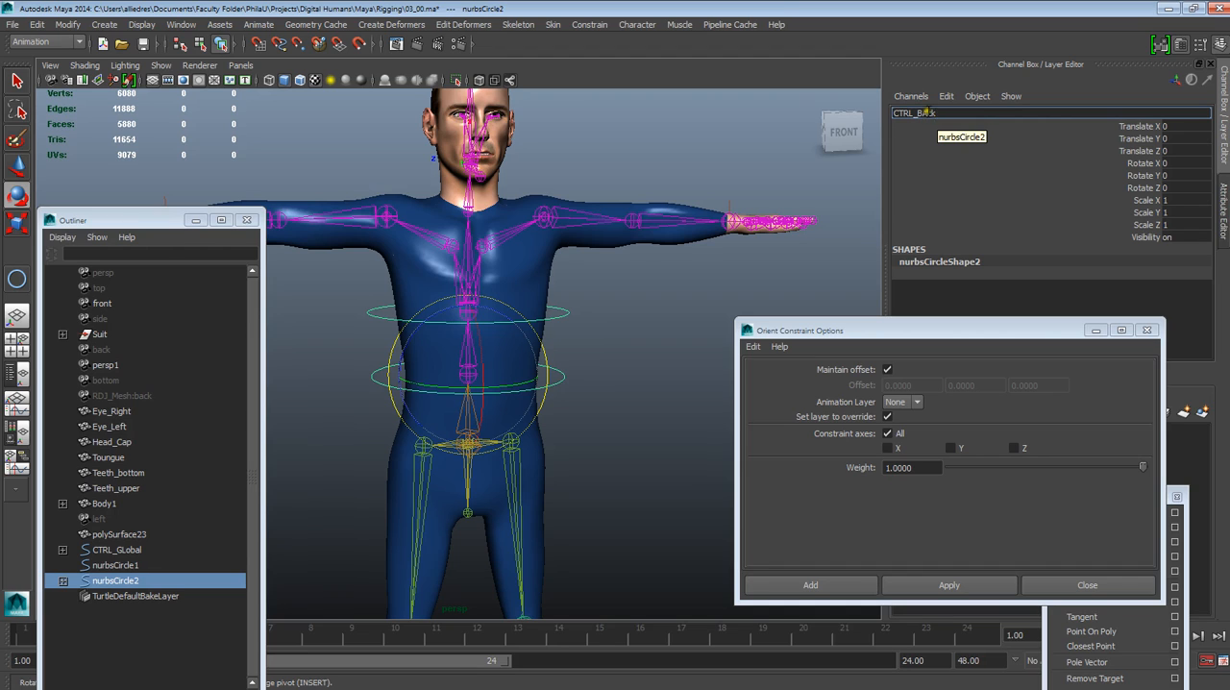
{"action": "key", "text": "Return"}
{"action": "left_click", "coordinate": [740, 279]}
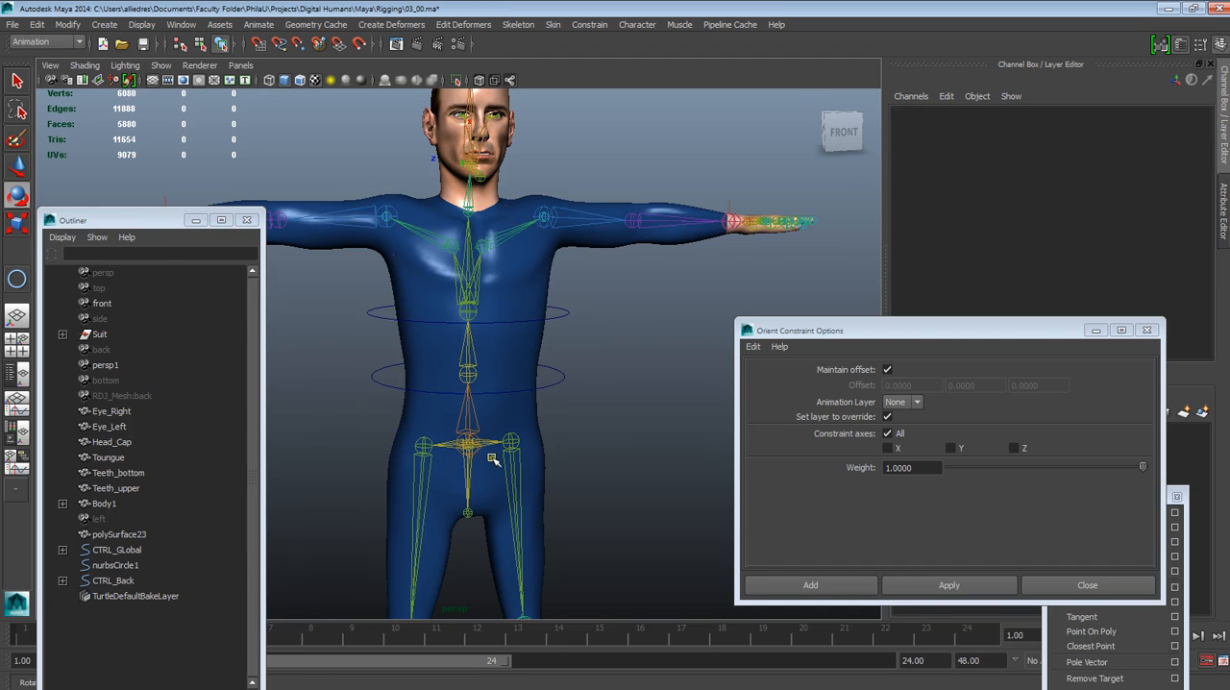
Examine joint7 at the base of the spine and the character's overall control layout
{"action": "scroll", "coordinate": [512, 452], "scroll_direction": "up", "scroll_amount": 2}
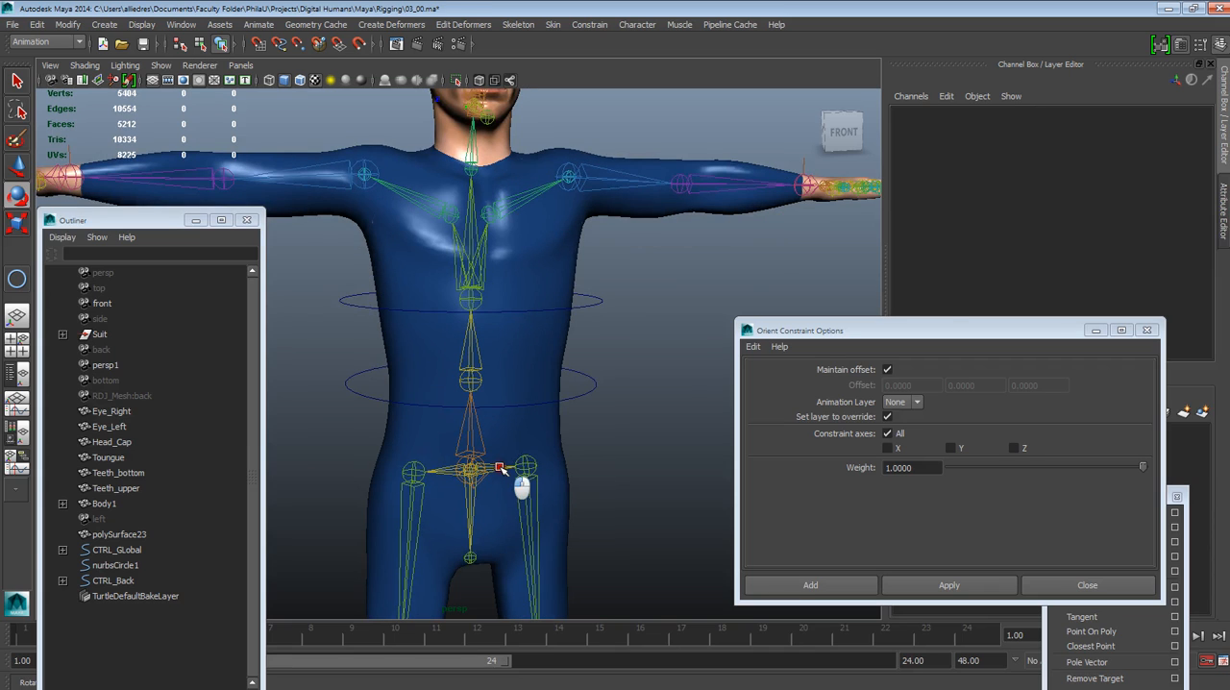
{"action": "left_click", "coordinate": [498, 468]}
{"action": "left_click", "coordinate": [650, 439]}
{"action": "left_click", "coordinate": [477, 439]}
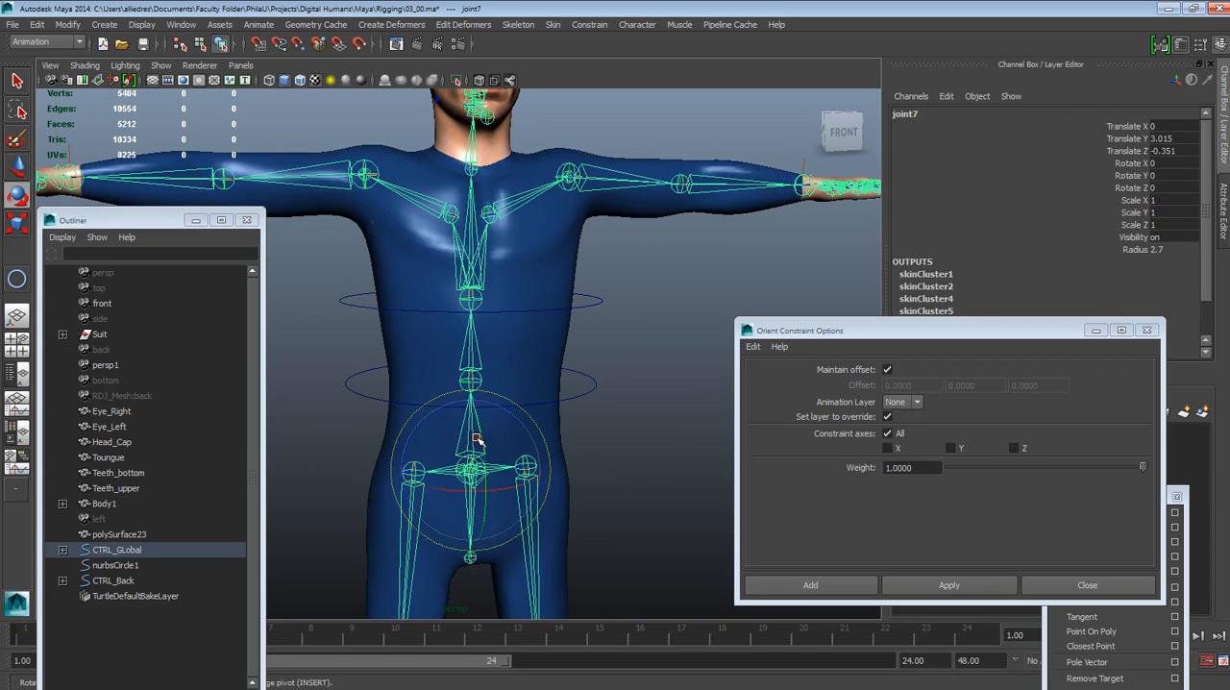
{"action": "scroll", "coordinate": [563, 442], "scroll_direction": "down", "scroll_amount": 6}
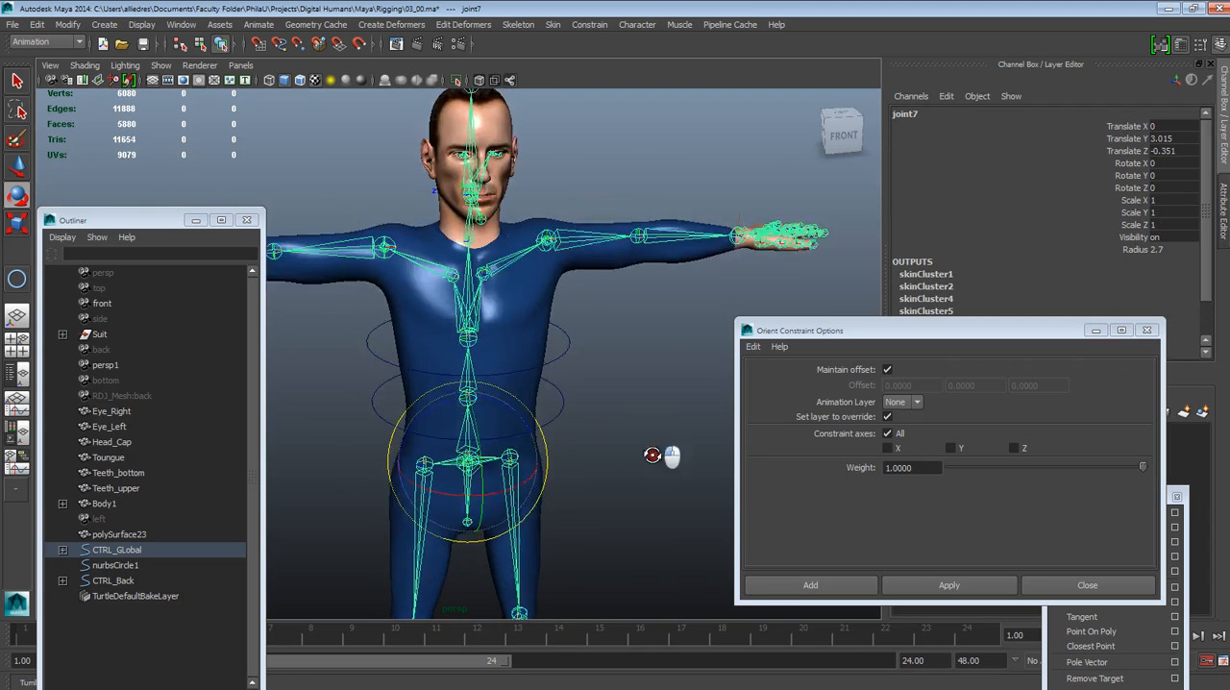
{"action": "left_click", "coordinate": [664, 471]}
{"action": "middle_click_drag", "start_coordinate": [664, 471], "coordinate": [606, 376], "text": "alt"}
{"action": "left_click_drag", "start_coordinate": [598, 425], "coordinate": [575, 382], "text": "alt"}
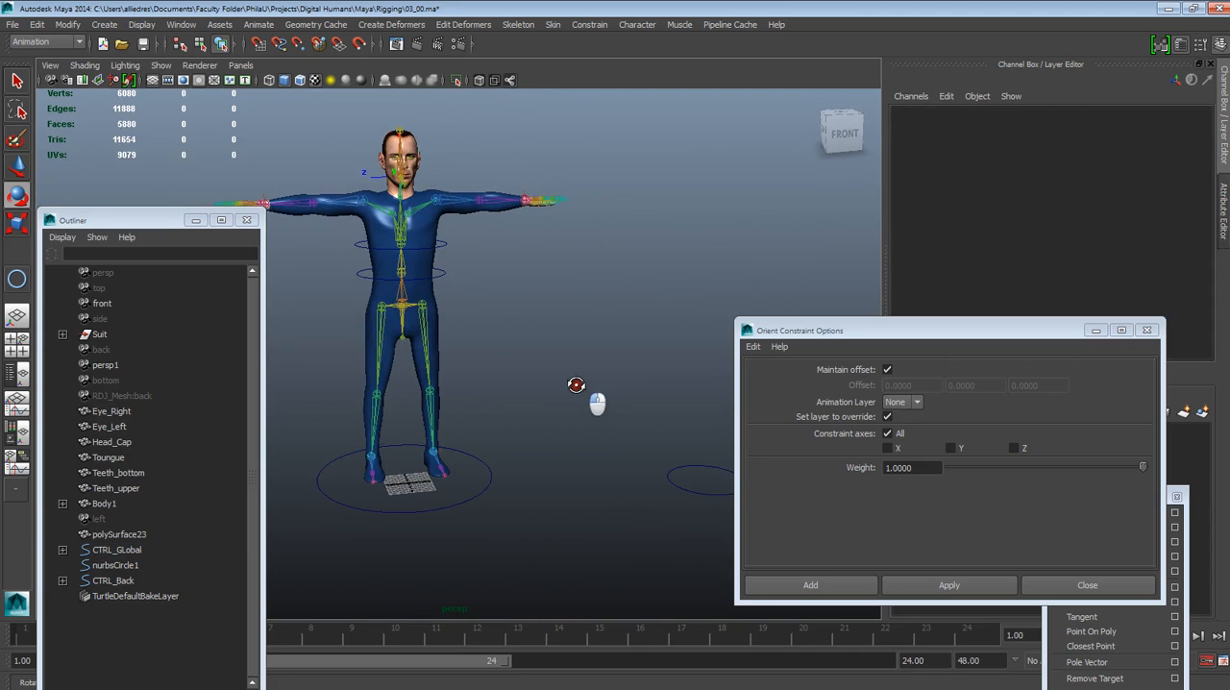
Duplicate nurbsCircle1 and snap the copy onto joint7 at the pelvis
{"action": "left_click", "coordinate": [684, 493]}
{"action": "left_click_drag", "start_coordinate": [683, 490], "coordinate": [635, 503], "text": "alt"}
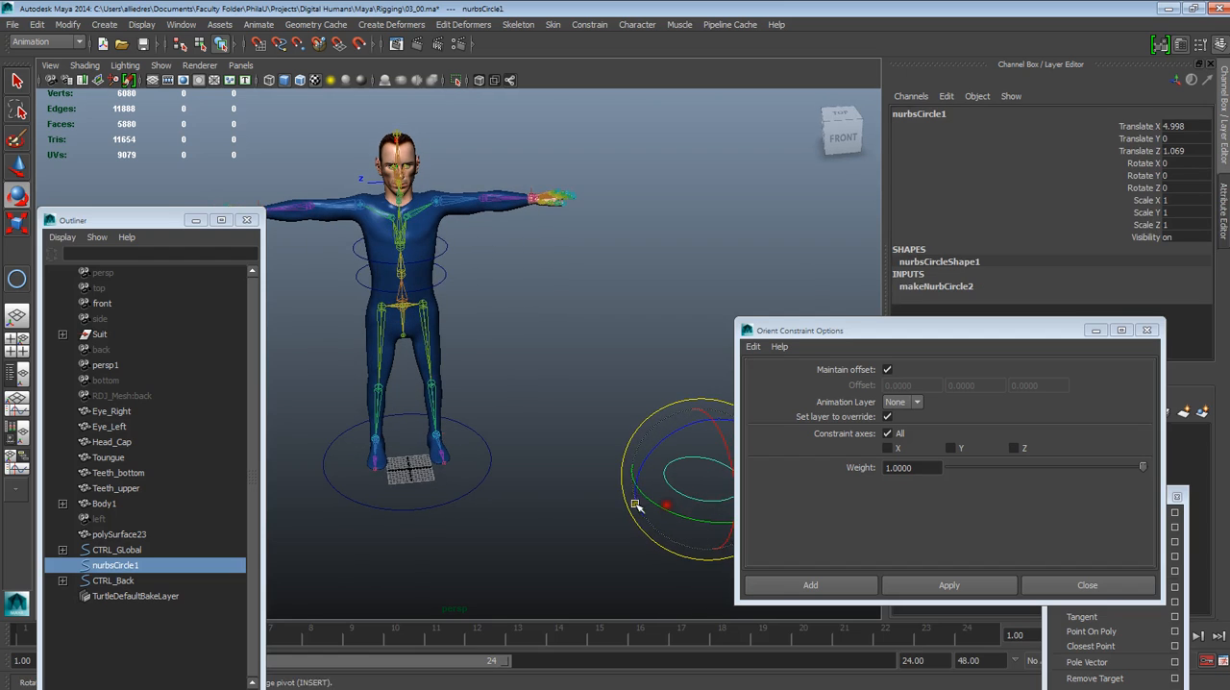
{"action": "key", "text": "w"}
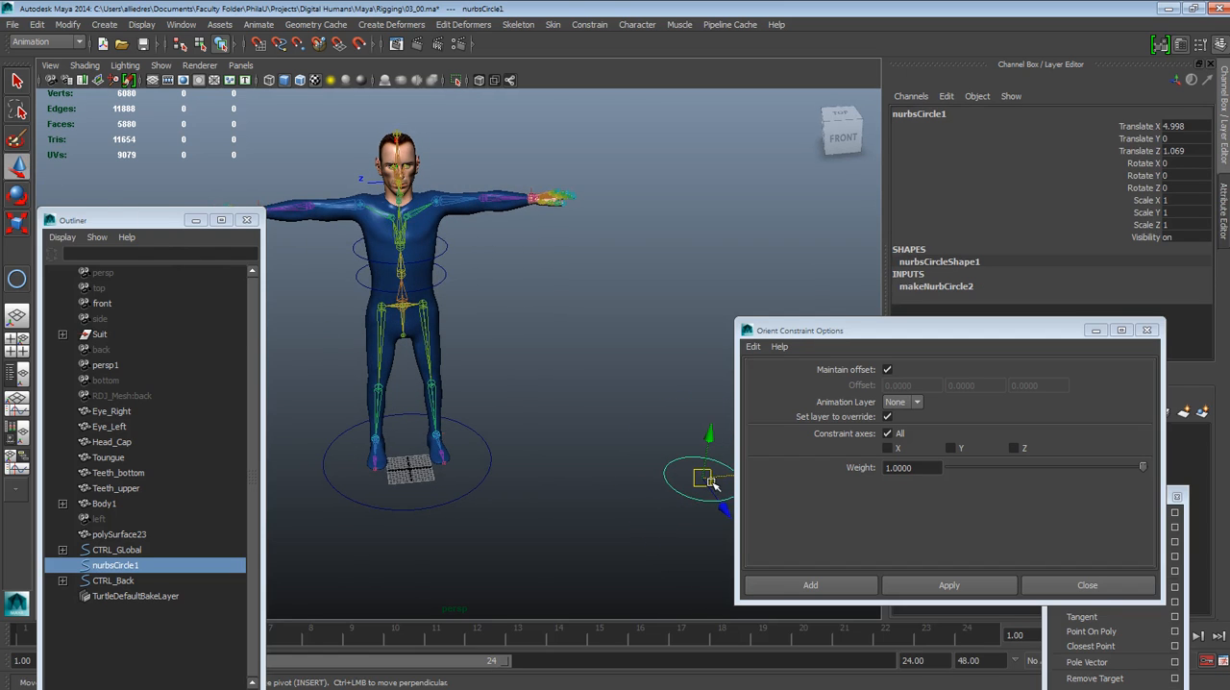
{"action": "key", "text": "ctrl+d"}
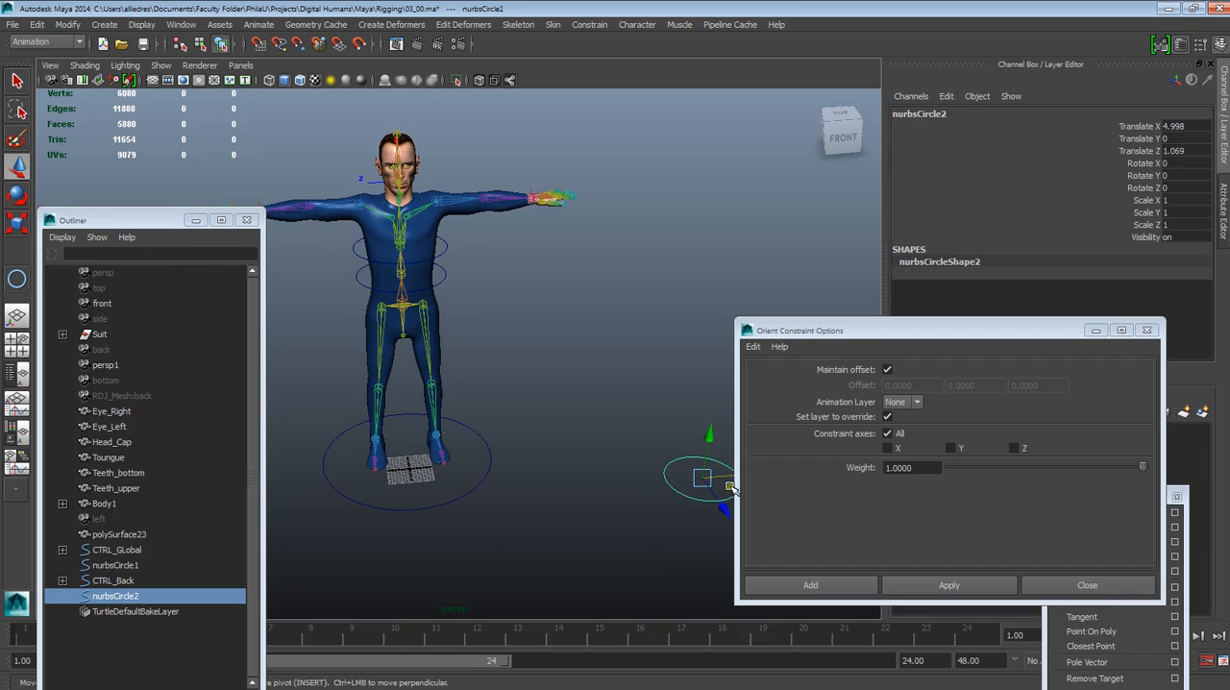
{"action": "left_click_drag", "start_coordinate": [709, 482], "coordinate": [519, 456]}
{"action": "left_click_drag", "start_coordinate": [546, 503], "coordinate": [413, 313], "text": "alt"}
{"action": "key", "text": "v"}
{"action": "right_click_drag", "start_coordinate": [413, 312], "coordinate": [507, 577], "text": "alt"}
{"action": "middle_click_drag", "start_coordinate": [402, 326], "coordinate": [584, 426], "text": "alt"}
{"action": "right_click_drag", "start_coordinate": [585, 425], "coordinate": [590, 461], "text": "alt"}
{"action": "left_click_drag", "start_coordinate": [589, 461], "coordinate": [617, 473], "text": "alt"}
{"action": "left_click", "coordinate": [625, 453]}
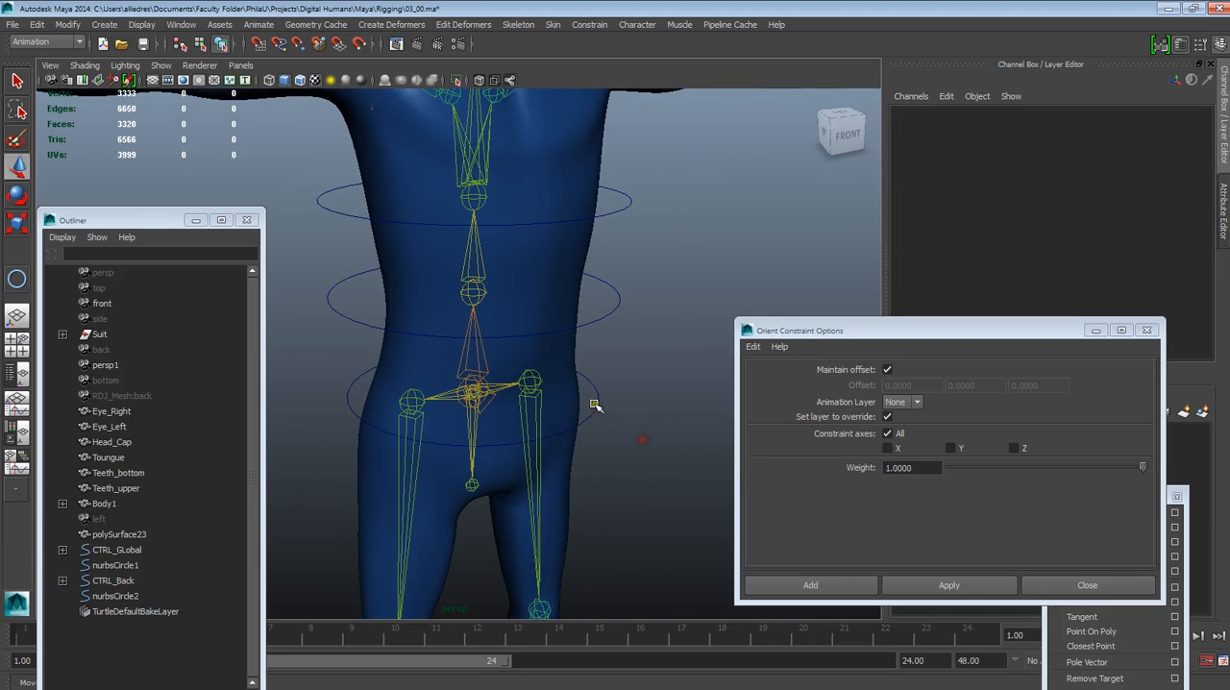
Duplicate the pelvis circle nurbsCircle2 in place and scale nurbsCircle2 uniformly to about 1.863
{"action": "left_click", "coordinate": [597, 405]}
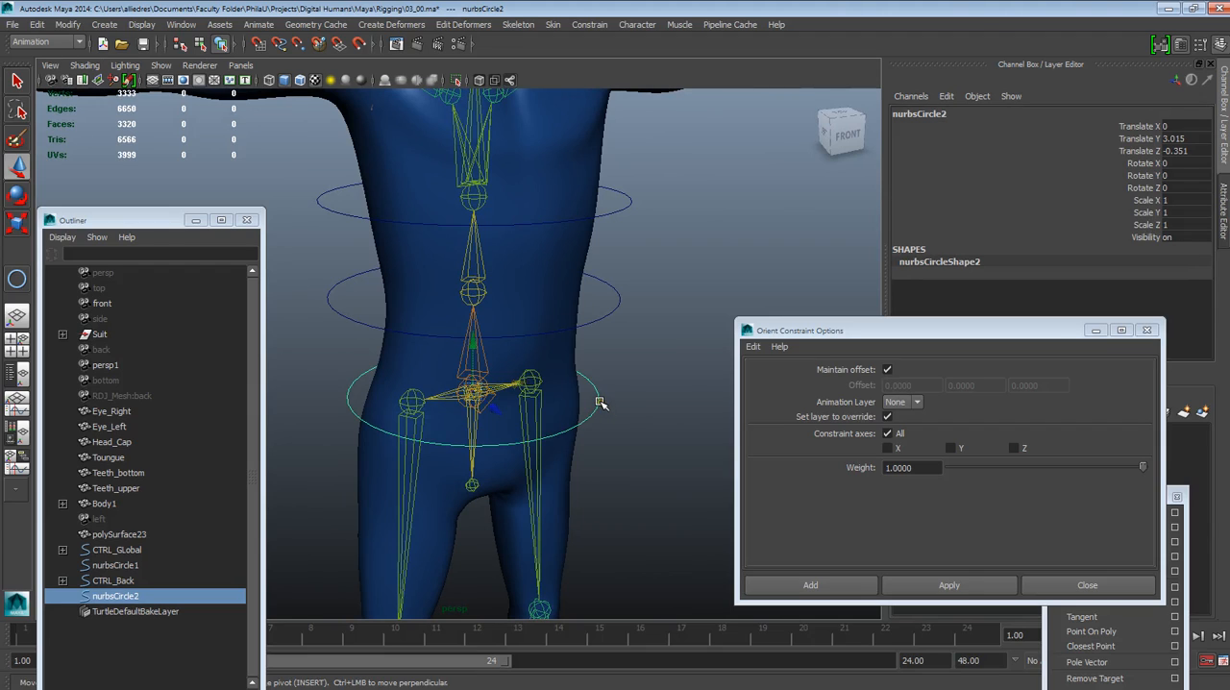
{"action": "key", "text": "ctrl+d"}
{"action": "left_click", "coordinate": [629, 411]}
{"action": "left_click", "coordinate": [599, 396]}
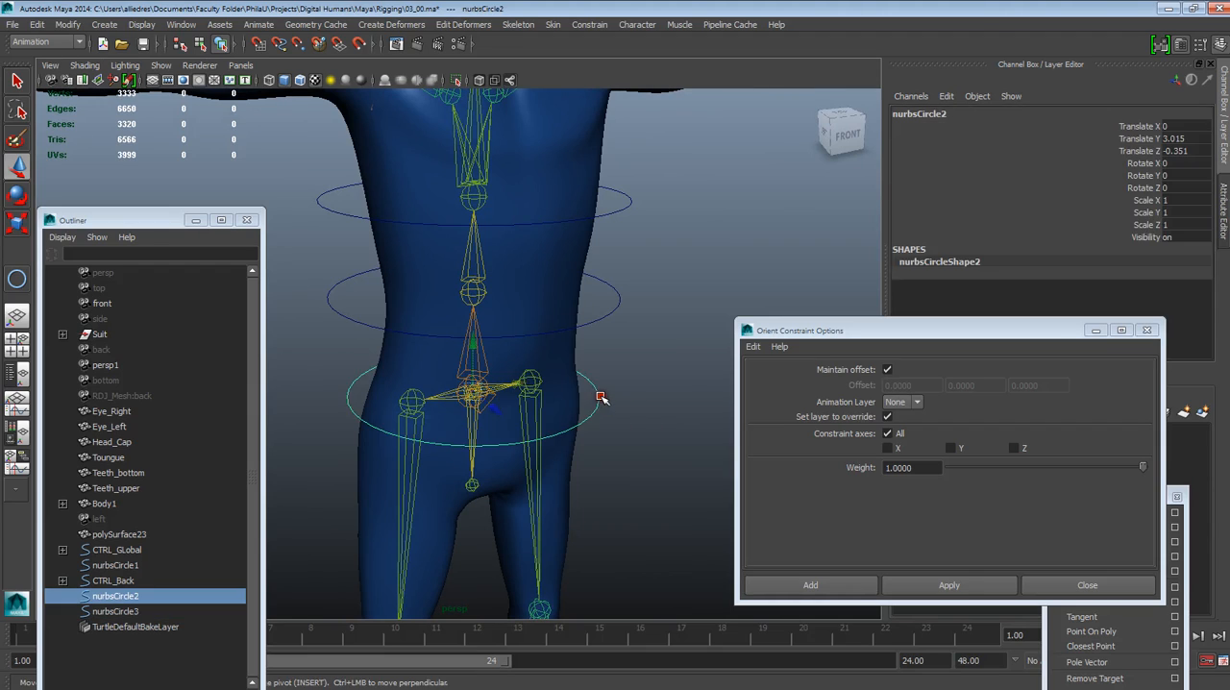
{"action": "left_click", "coordinate": [17, 223]}
{"action": "left_click_drag", "start_coordinate": [476, 396], "coordinate": [648, 215]}
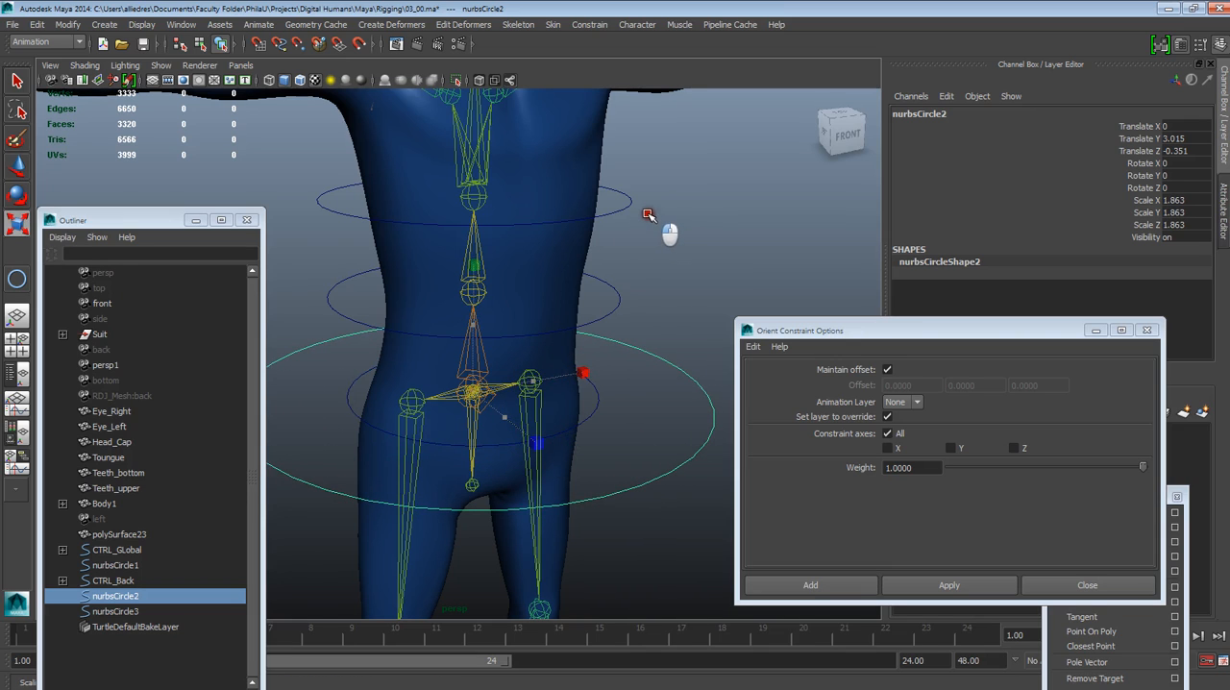
Check the pelvis setup by selecting joint7, the smaller pelvis circle and joint13 in turn
{"action": "left_click", "coordinate": [483, 368]}
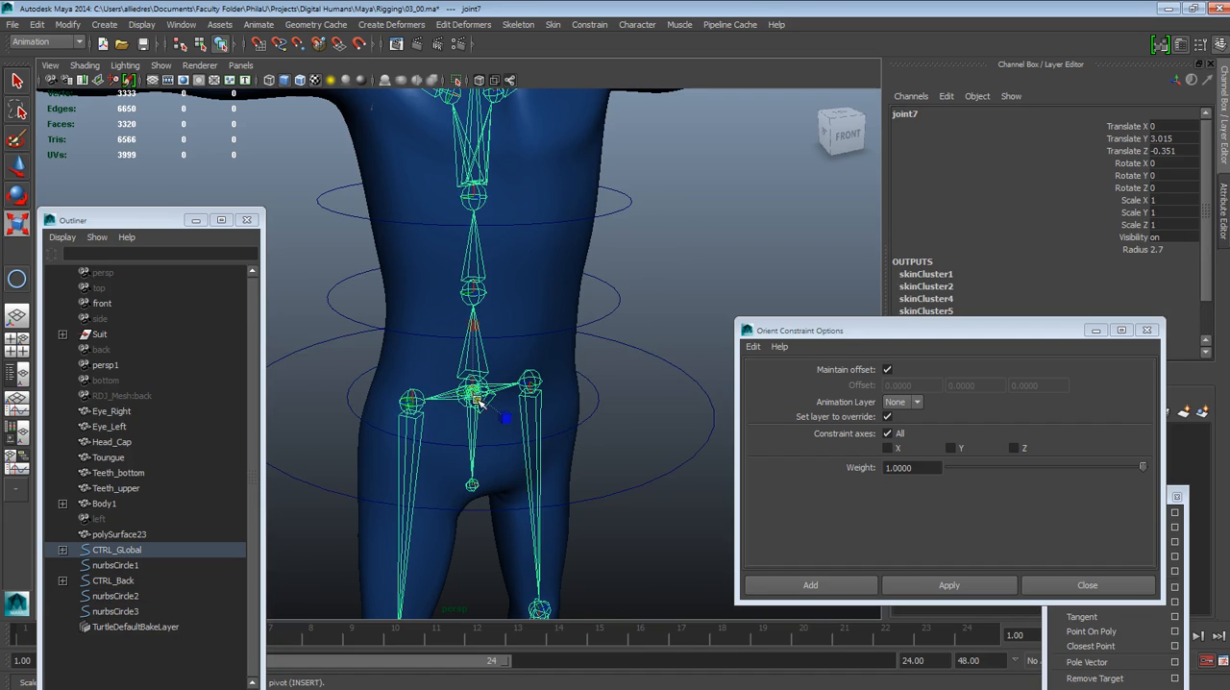
{"action": "left_click", "coordinate": [610, 398]}
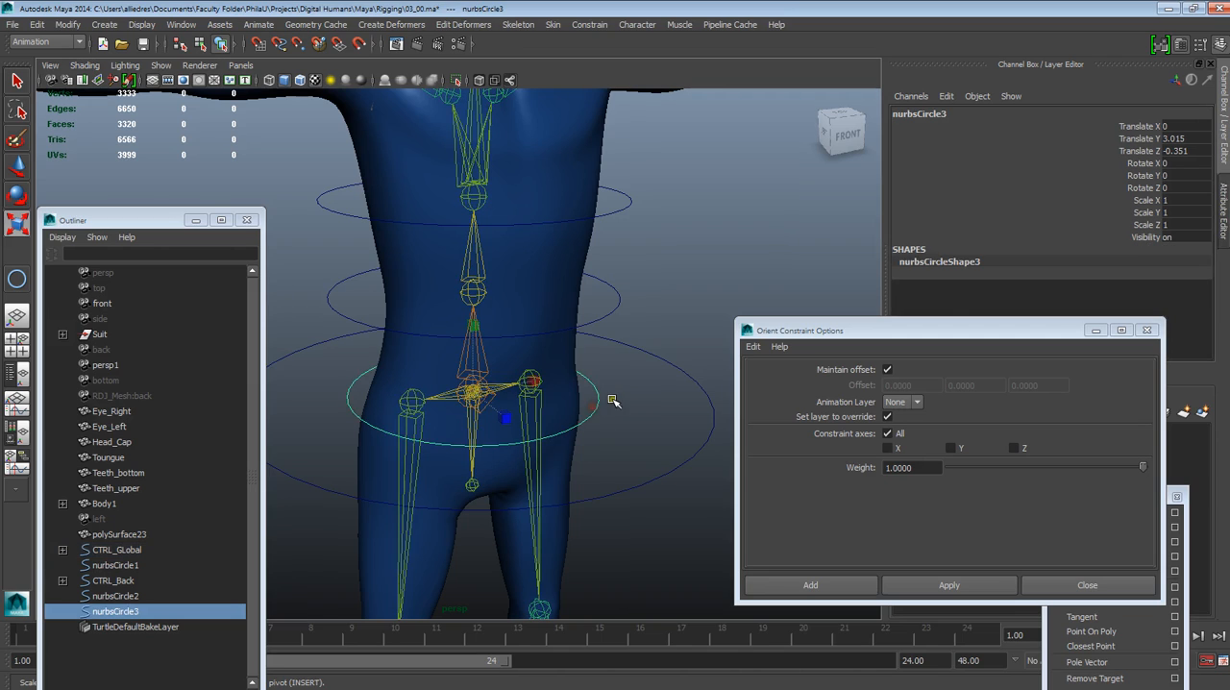
{"action": "left_click", "coordinate": [472, 426]}
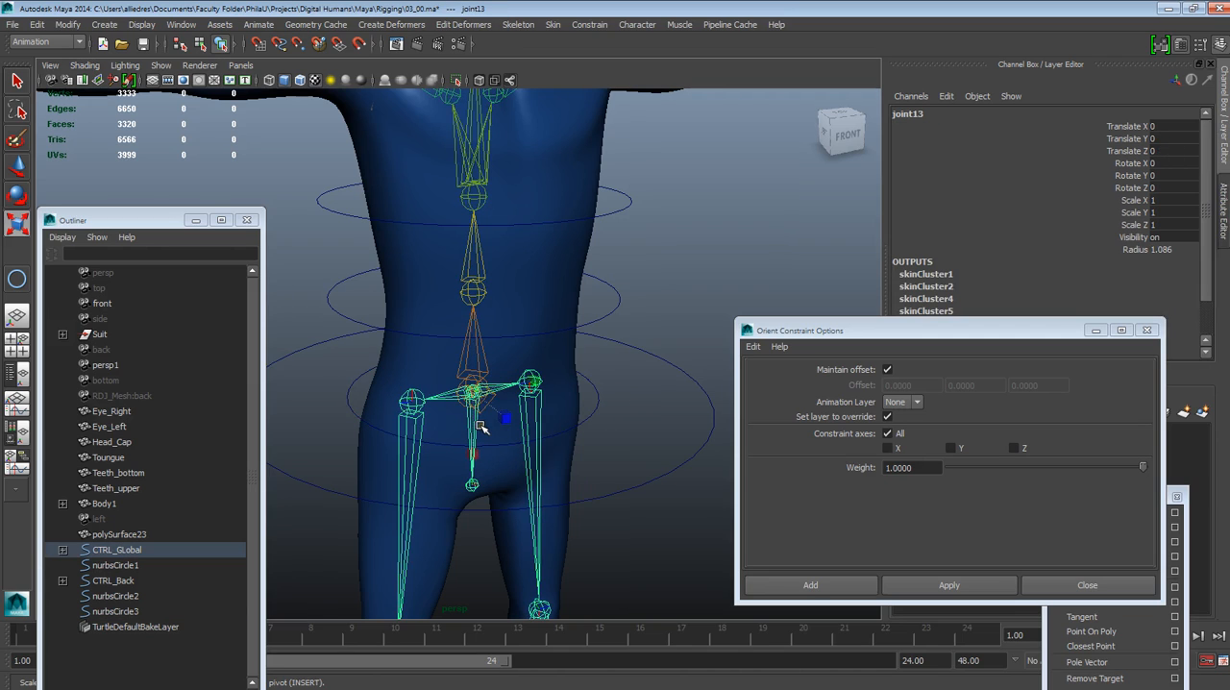
{"action": "left_click_drag", "start_coordinate": [534, 408], "coordinate": [637, 415], "text": "alt"}
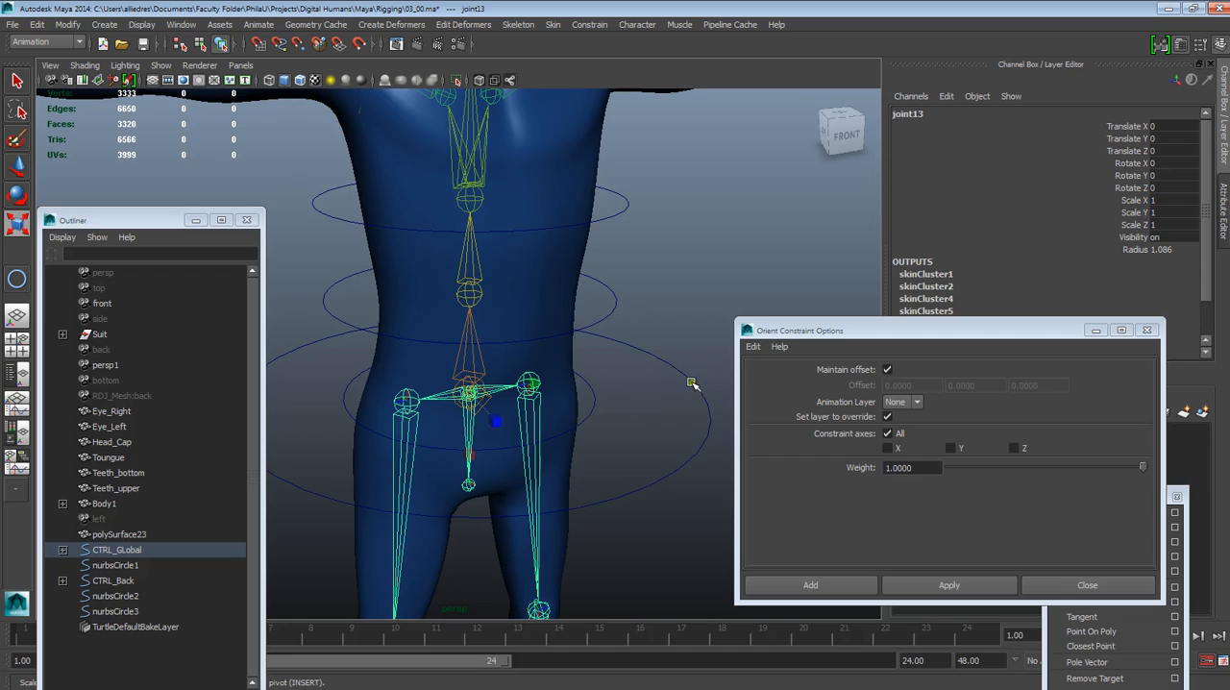
Freeze the transformations of both pelvis circles, nurbsCircle2 and nurbsCircle3
{"action": "left_click", "coordinate": [707, 414]}
{"action": "left_click", "coordinate": [699, 393]}
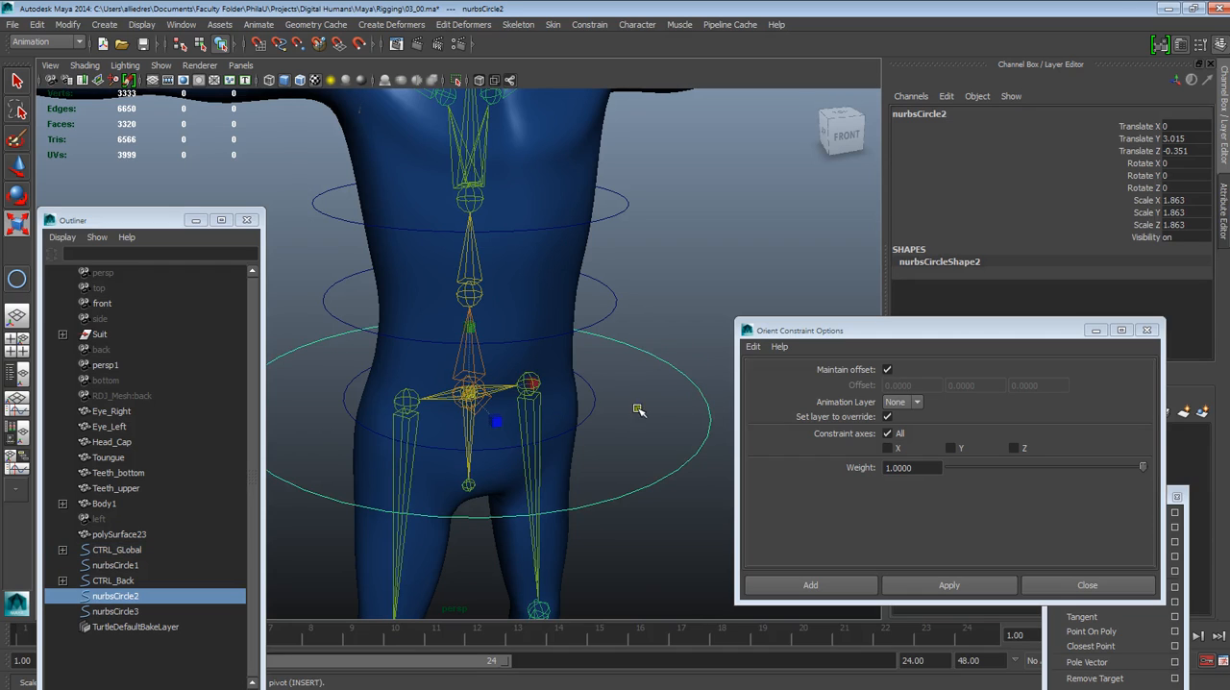
{"action": "left_click", "coordinate": [589, 411], "text": "shift"}
{"action": "left_click", "coordinate": [79, 26]}
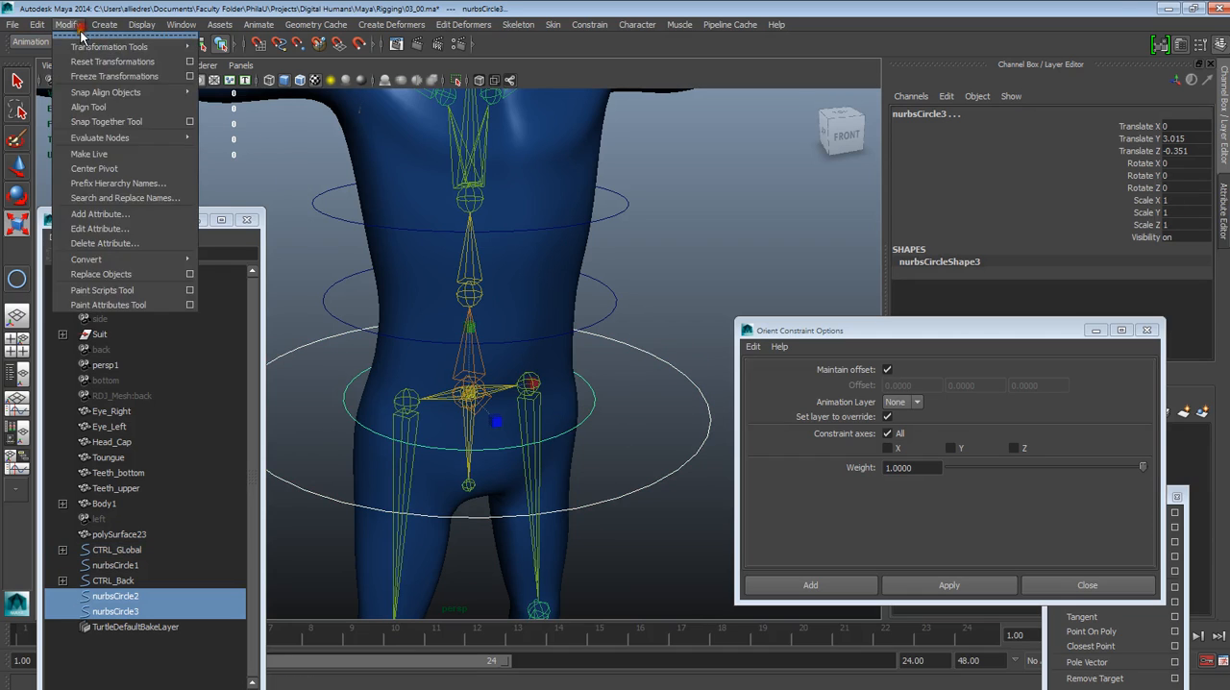
{"action": "left_click", "coordinate": [114, 76]}
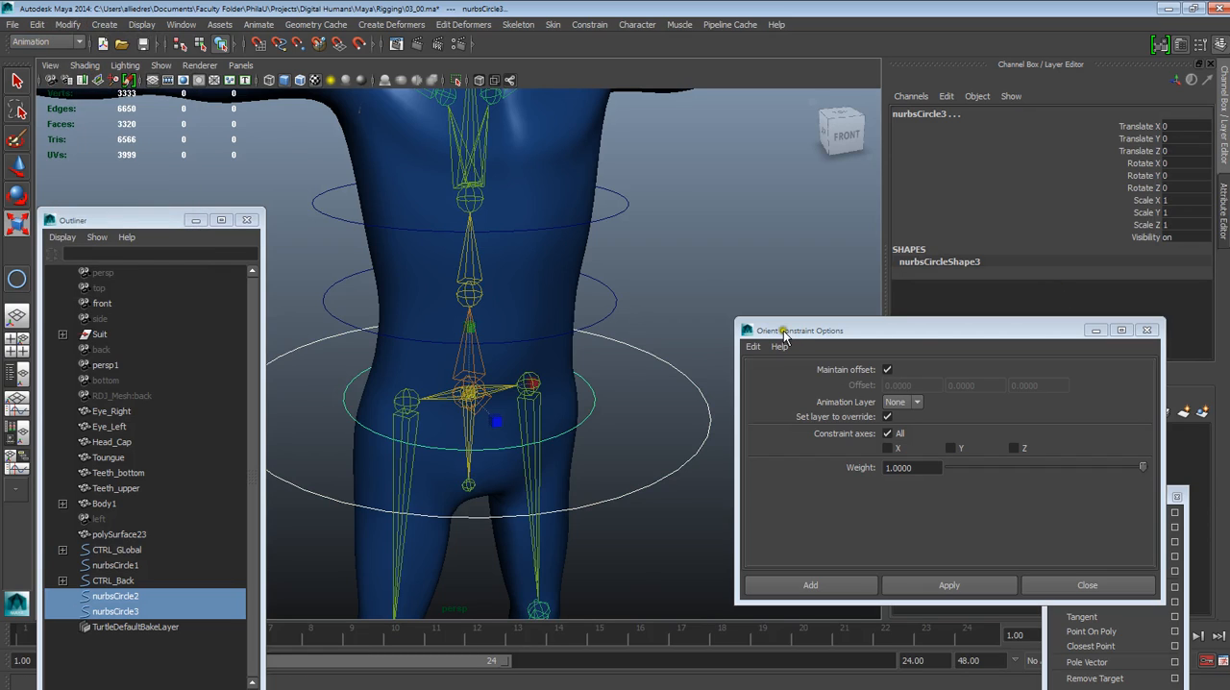
Rename the smaller pelvis circle, nurbsCircle3, to CTRL_Pelvis
{"action": "left_click", "coordinate": [615, 394]}
{"action": "left_click", "coordinate": [589, 407]}
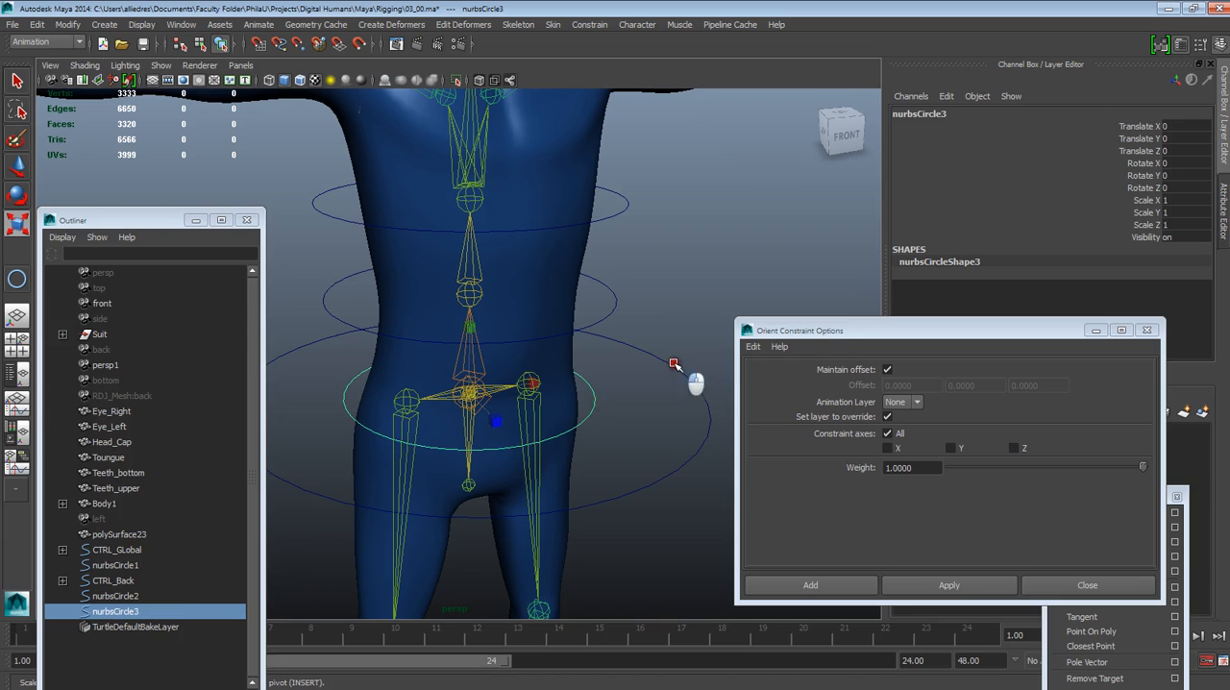
{"action": "left_click", "coordinate": [674, 364]}
{"action": "left_click", "coordinate": [692, 341]}
{"action": "left_click_drag", "start_coordinate": [615, 424], "coordinate": [597, 426], "text": "alt"}
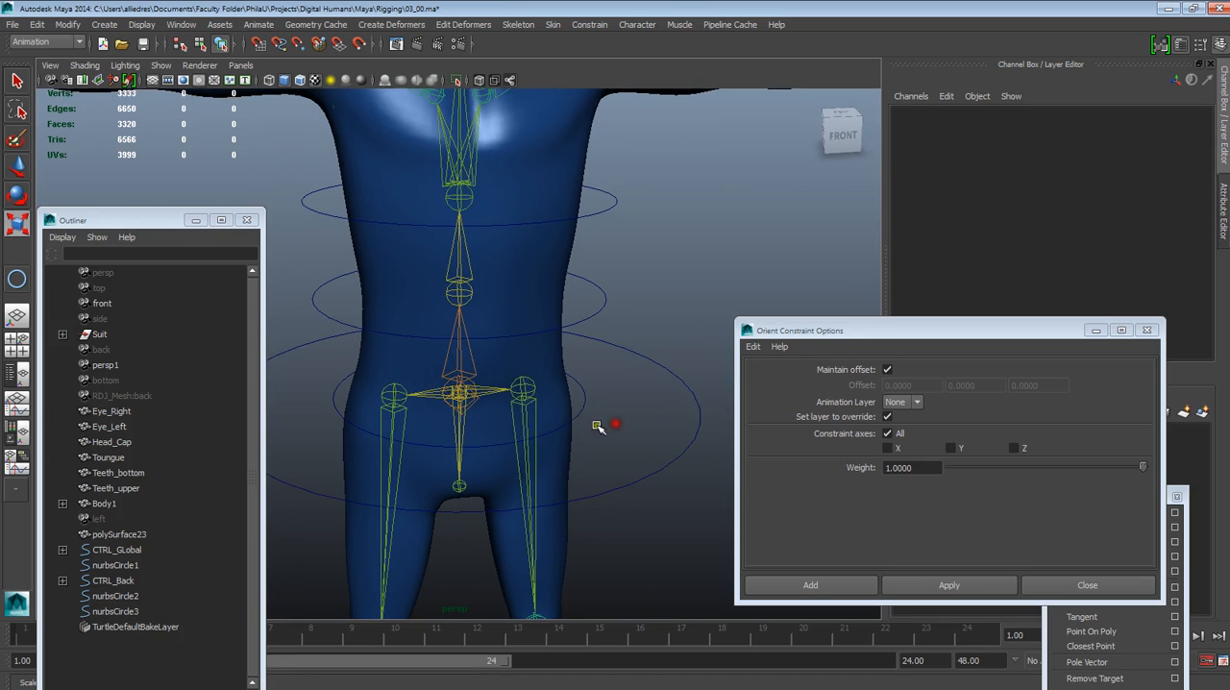
{"action": "left_click", "coordinate": [586, 414]}
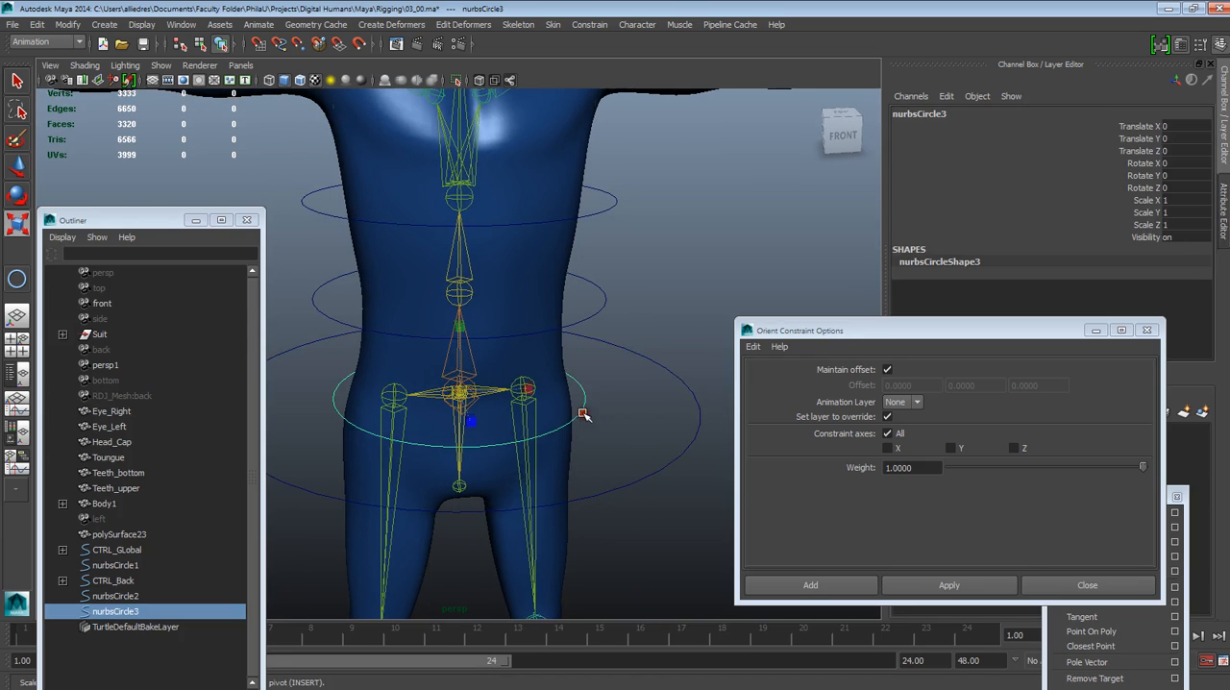
{"action": "left_click", "coordinate": [920, 125]}
{"action": "double_click", "coordinate": [919, 114]}
{"action": "type", "text": "CTRL_Pelvis"}
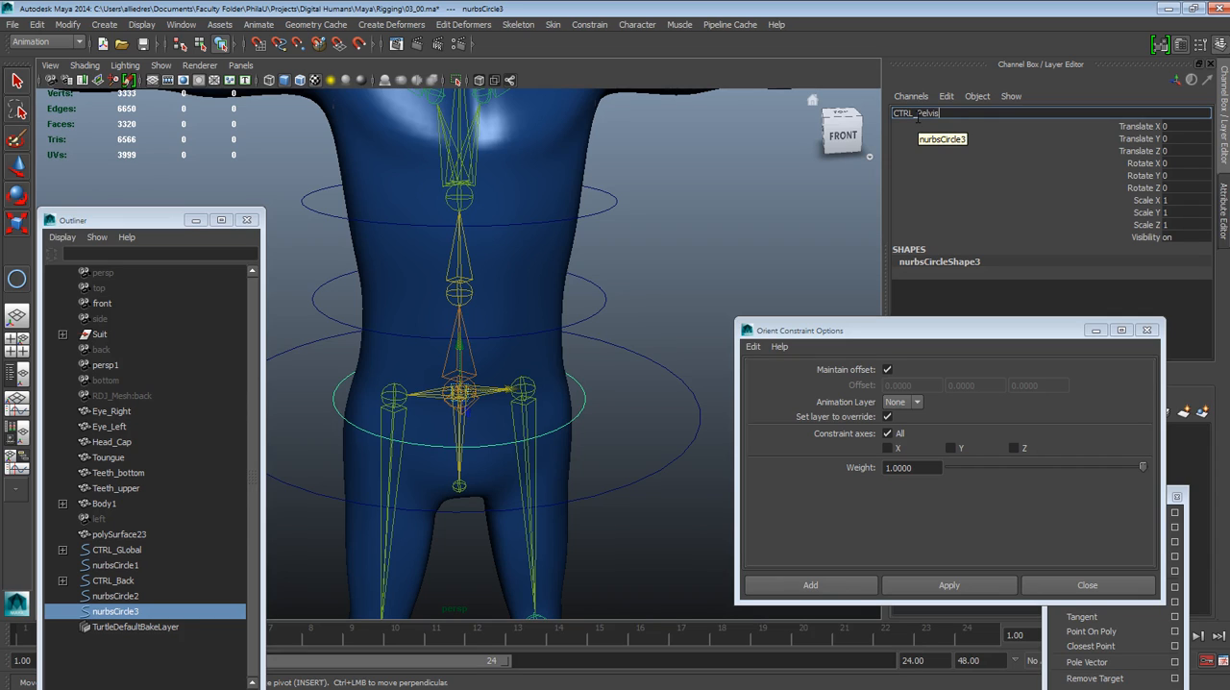
{"action": "key", "text": "Return"}
Rename the larger pelvis circle, nurbsCircle2, to CTRL_Root and clear the selection
{"action": "left_click", "coordinate": [697, 414]}
{"action": "double_click", "coordinate": [934, 114]}
{"action": "type", "text": "CTRL_Roo"}
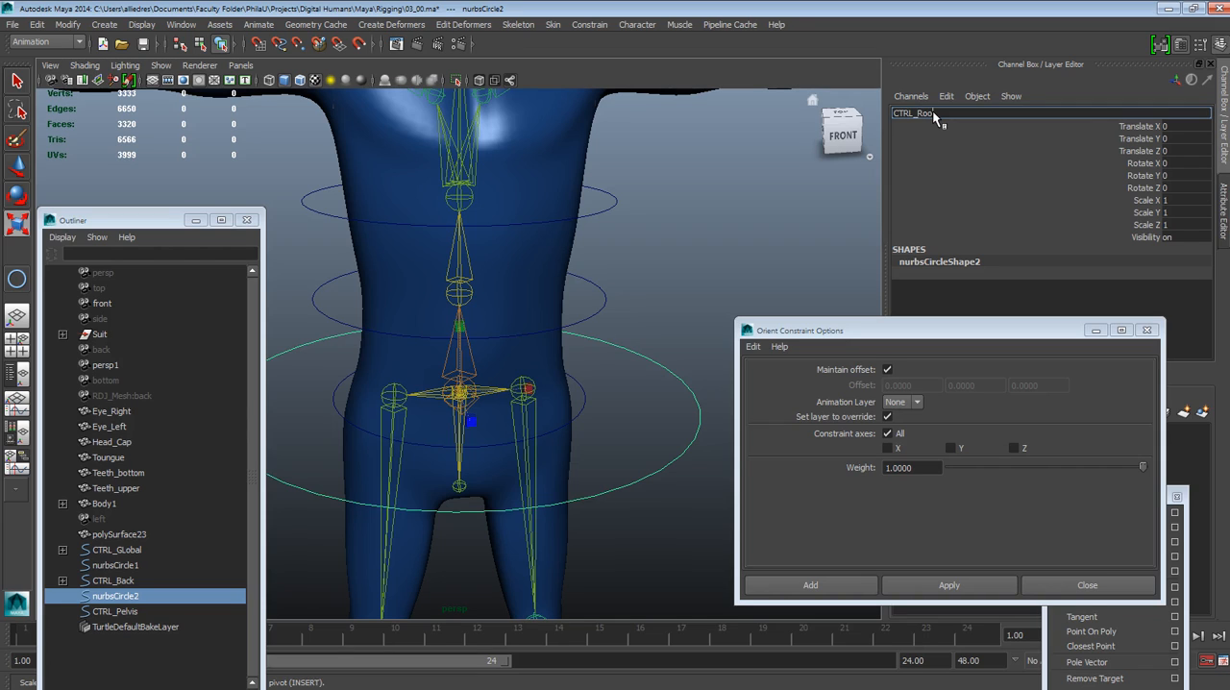
{"action": "type", "text": "t"}
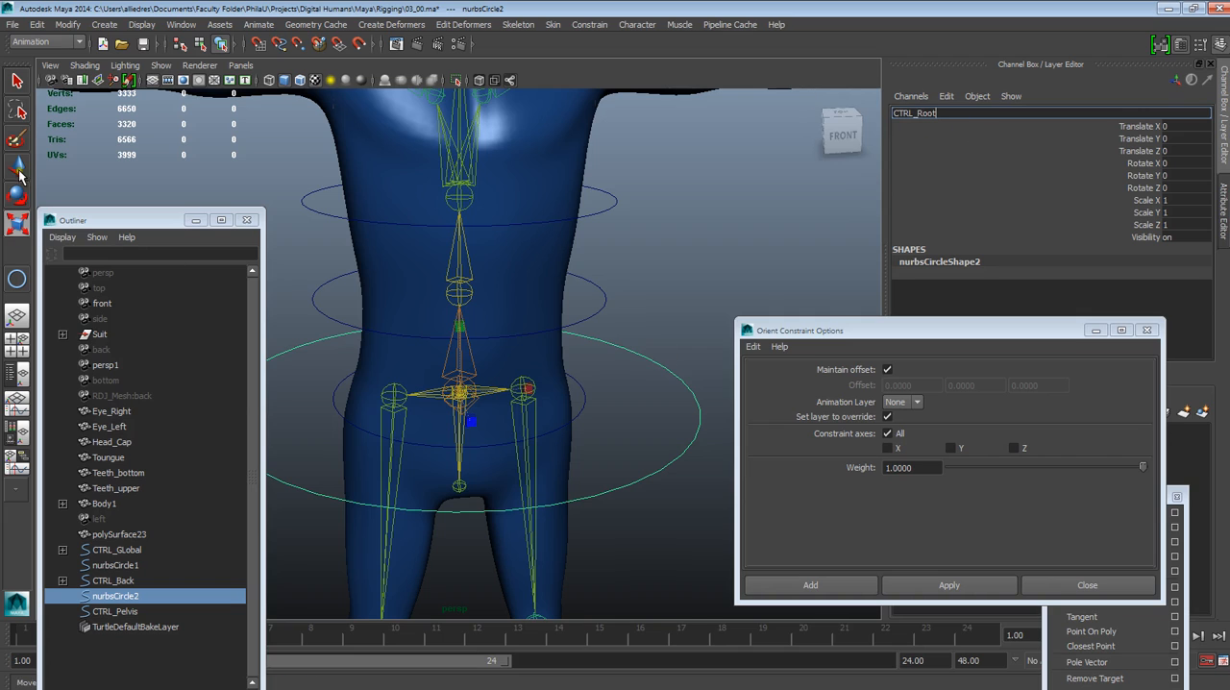
{"action": "left_click", "coordinate": [717, 262]}
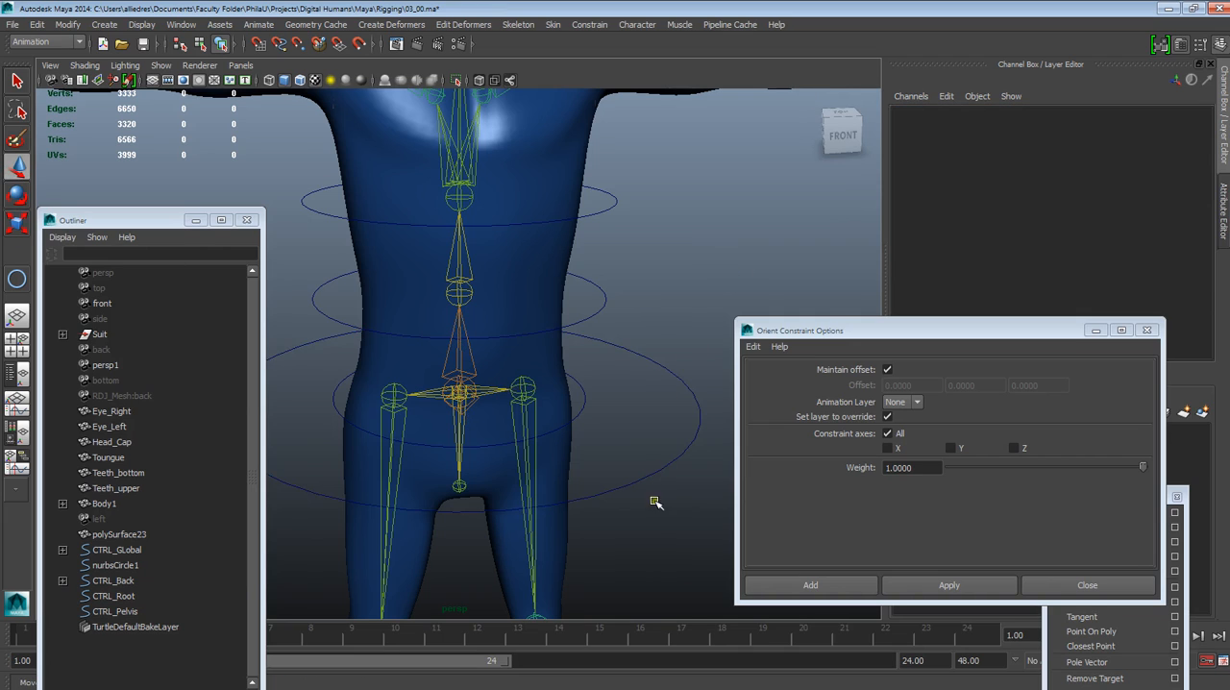
Examine the hip joints and the pelvis circles from several angles, then select CTRL_Root
{"action": "left_click_drag", "start_coordinate": [653, 499], "coordinate": [684, 503], "text": "alt"}
{"action": "left_click_drag", "start_coordinate": [601, 475], "coordinate": [557, 464], "text": "alt"}
{"action": "middle_click_drag", "start_coordinate": [557, 464], "coordinate": [596, 443], "text": "alt"}
{"action": "scroll", "coordinate": [598, 443], "scroll_direction": "up", "scroll_amount": 2}
{"action": "scroll", "coordinate": [599, 443], "scroll_direction": "down", "scroll_amount": 2}
{"action": "mouse_move", "coordinate": [599, 443]}
{"action": "left_mouse_down", "text": "alt"}
{"action": "mouse_move", "coordinate": [587, 445]}
{"action": "mouse_move", "coordinate": [606, 497]}
{"action": "mouse_move", "coordinate": [660, 428]}
{"action": "mouse_move", "coordinate": [601, 427]}
{"action": "left_mouse_up", "text": "alt"}
{"action": "scroll", "coordinate": [608, 466], "scroll_direction": "up", "scroll_amount": 2}
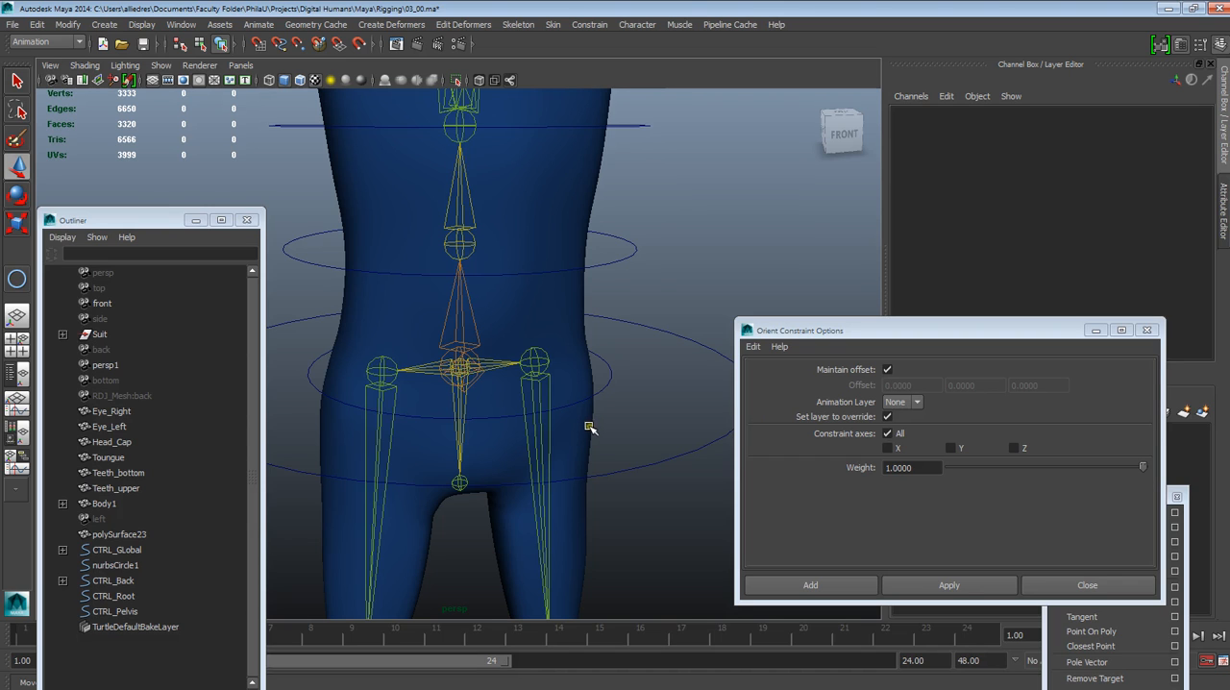
{"action": "left_click_drag", "start_coordinate": [588, 426], "coordinate": [552, 403], "text": "alt"}
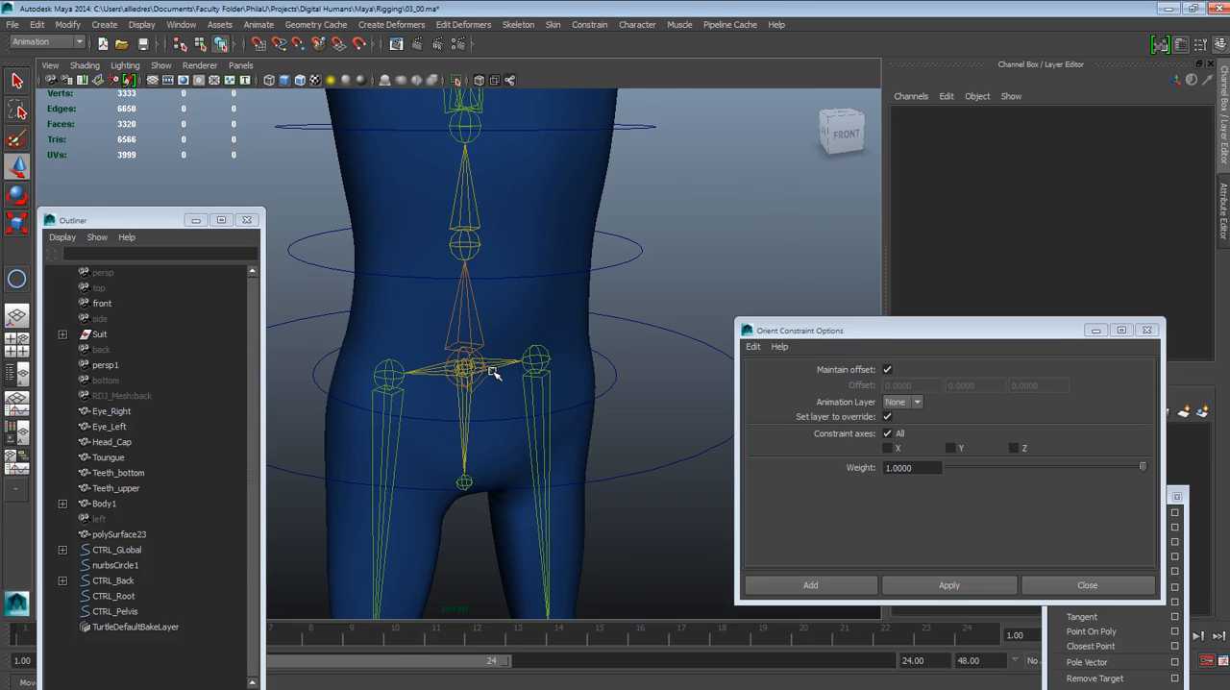
{"action": "left_click", "coordinate": [694, 336]}
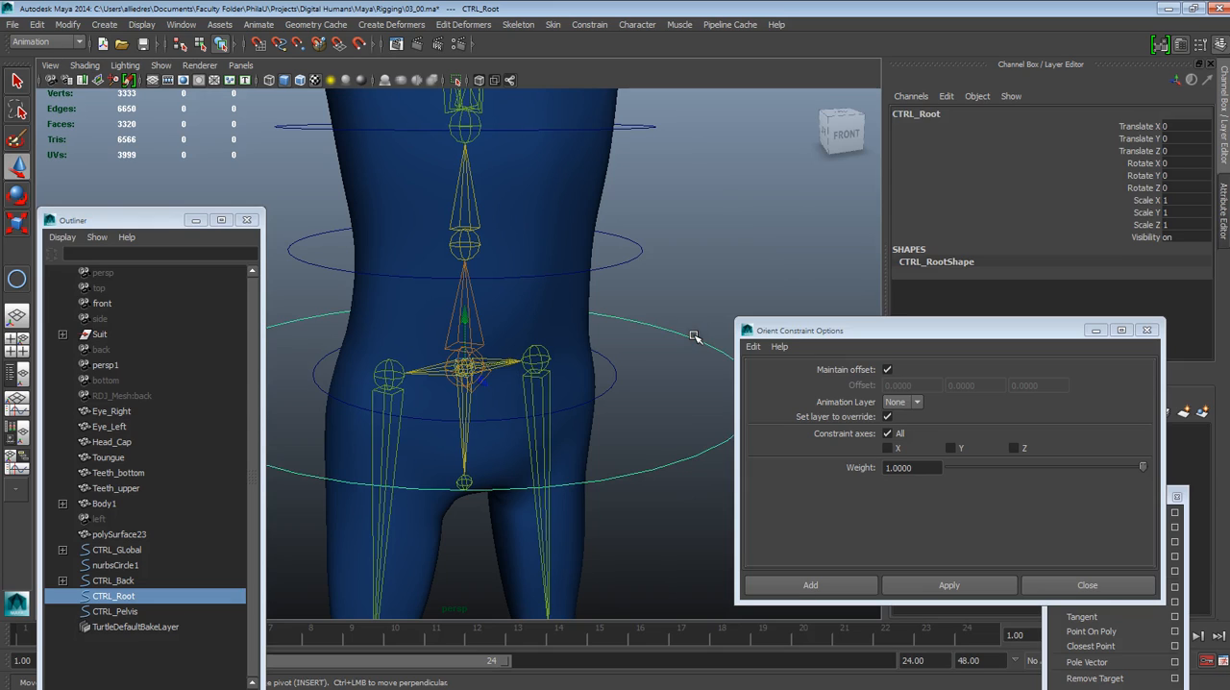
Orient-constrain joint13 at the pelvis to CTRL_Pelvis with the offset maintained, and reselect CTRL_Pelvis
{"action": "left_click", "coordinate": [610, 388]}
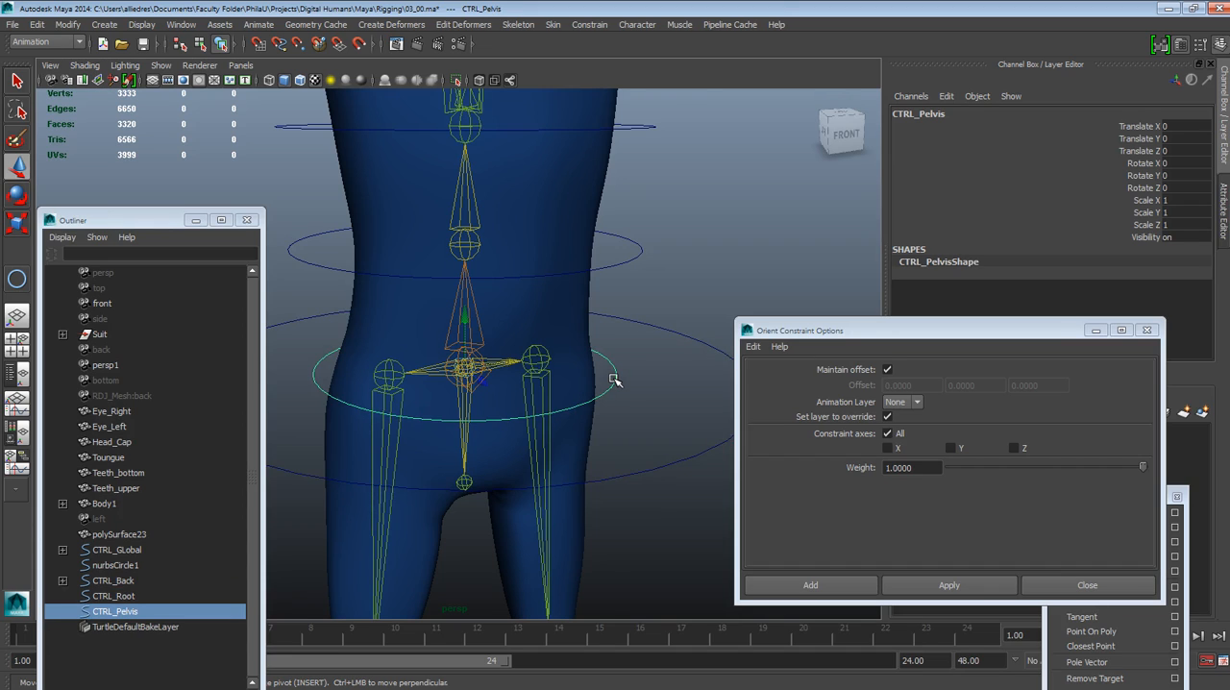
{"action": "left_click", "coordinate": [462, 387], "text": "shift"}
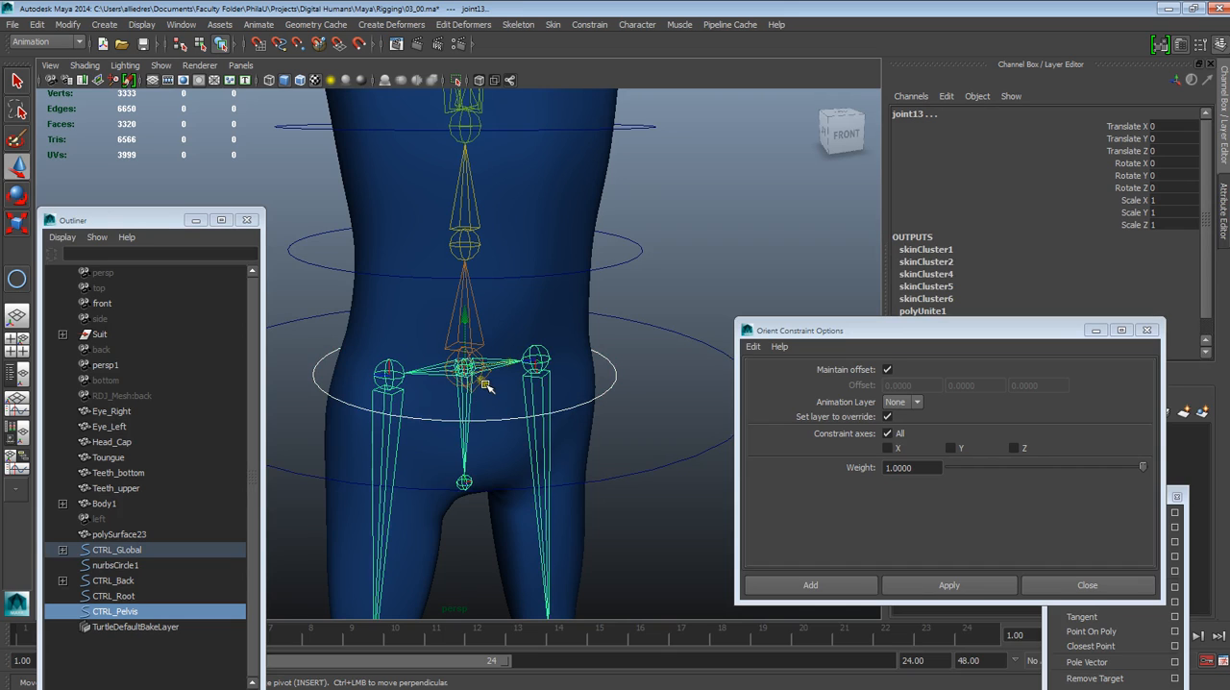
{"action": "left_click", "coordinate": [912, 587]}
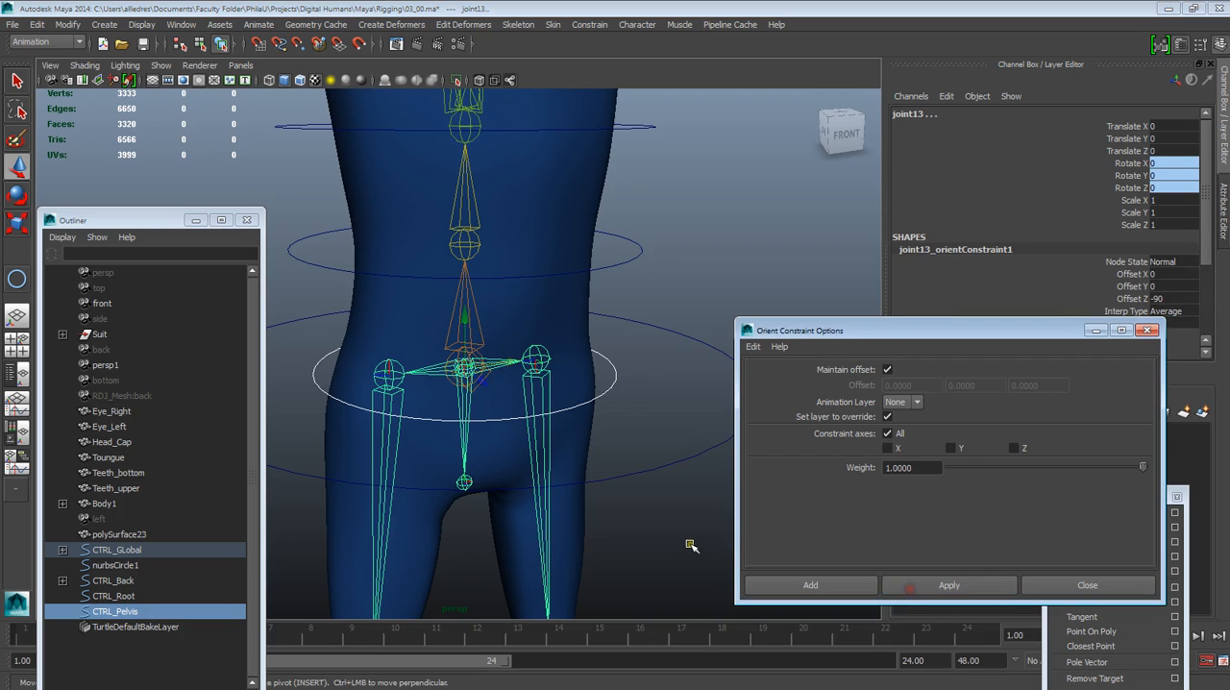
{"action": "left_click", "coordinate": [688, 544]}
{"action": "left_click", "coordinate": [613, 377]}
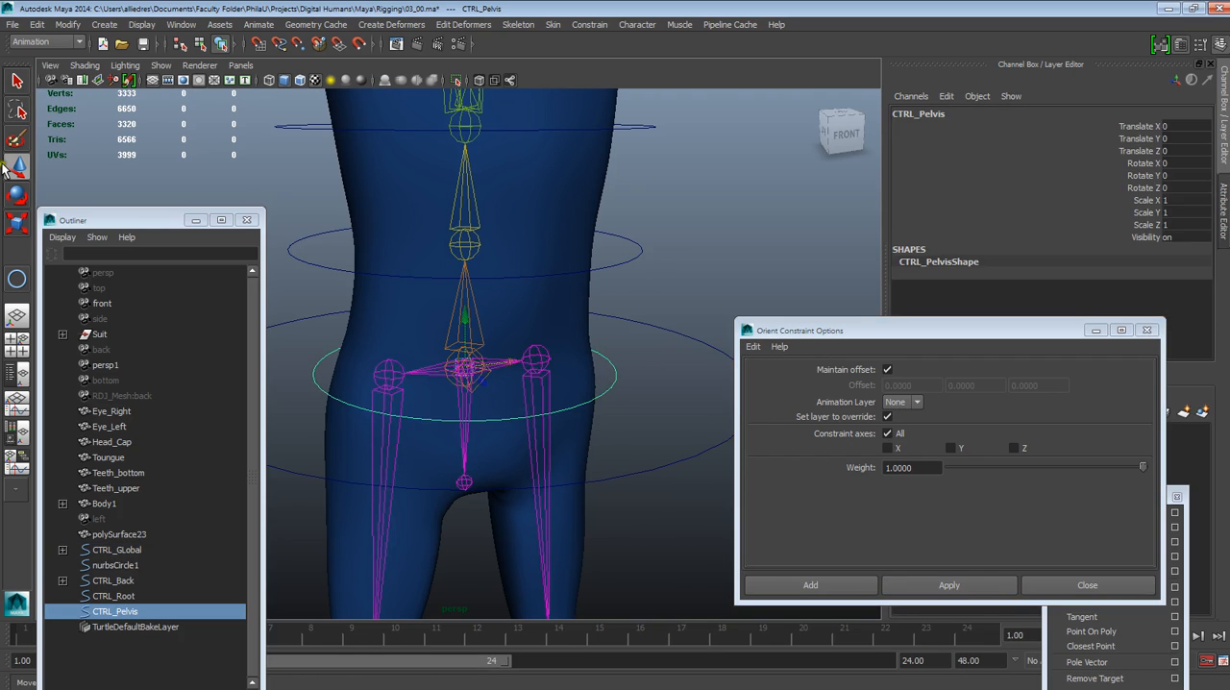
Test-rotate CTRL_Pelvis about its Y axis, undo the rotation and clear the selection
{"action": "left_click", "coordinate": [18, 195]}
{"action": "mouse_move", "coordinate": [415, 326]}
{"action": "left_mouse_down"}
{"action": "mouse_move", "coordinate": [401, 328]}
{"action": "mouse_move", "coordinate": [415, 311]}
{"action": "mouse_move", "coordinate": [415, 324]}
{"action": "left_mouse_up"}
{"action": "key", "text": "ctrl+z"}
{"action": "left_click", "coordinate": [544, 416]}
{"action": "key", "text": "ctrl+z"}
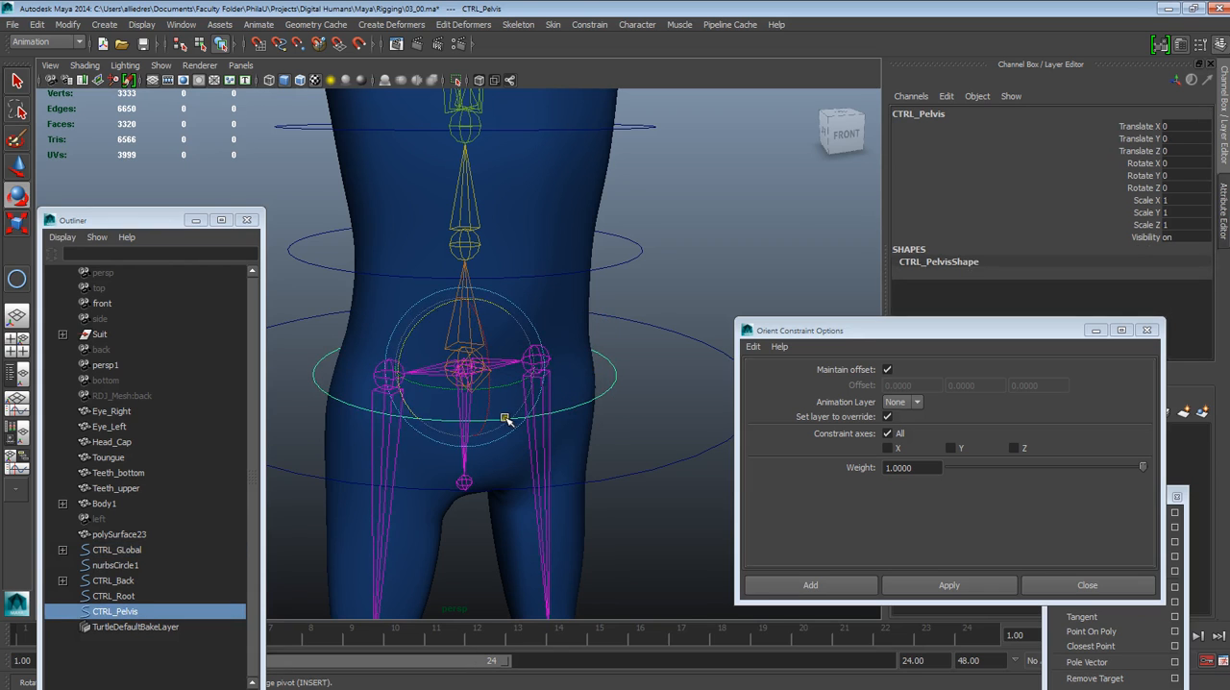
{"action": "mouse_move", "coordinate": [507, 388]}
{"action": "left_mouse_down"}
{"action": "mouse_move", "coordinate": [524, 384]}
{"action": "mouse_move", "coordinate": [507, 389]}
{"action": "mouse_move", "coordinate": [516, 394]}
{"action": "left_mouse_up"}
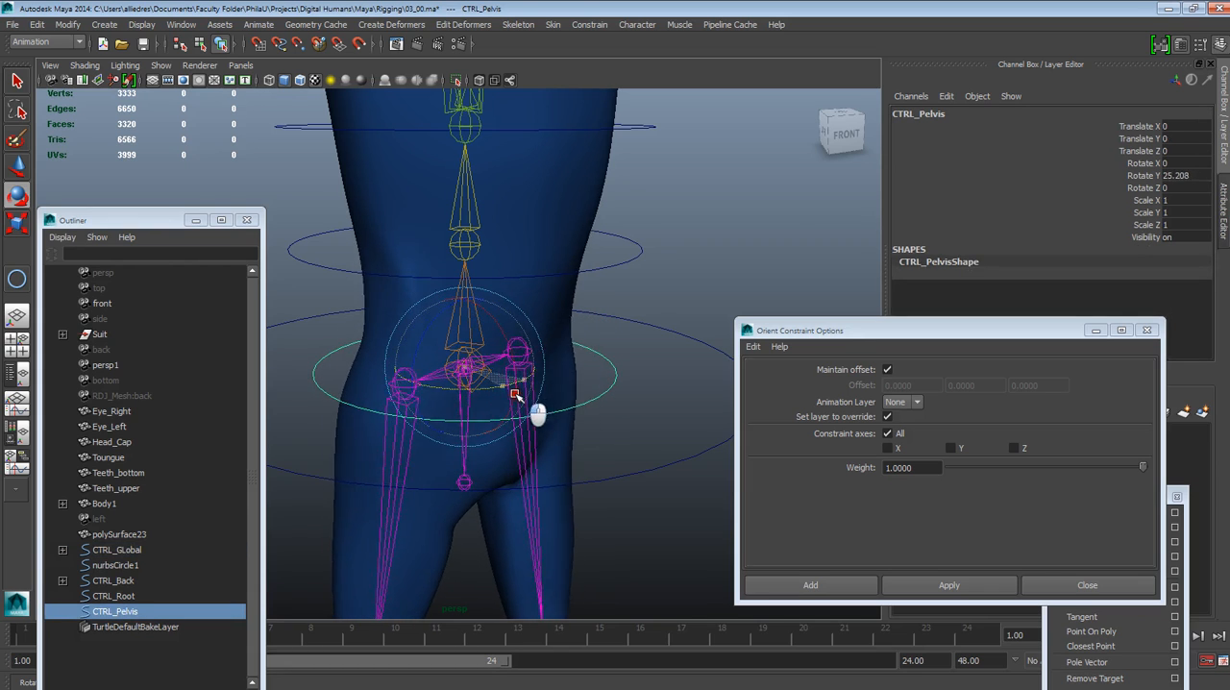
{"action": "key", "text": "ctrl+z"}
{"action": "left_click", "coordinate": [672, 252]}
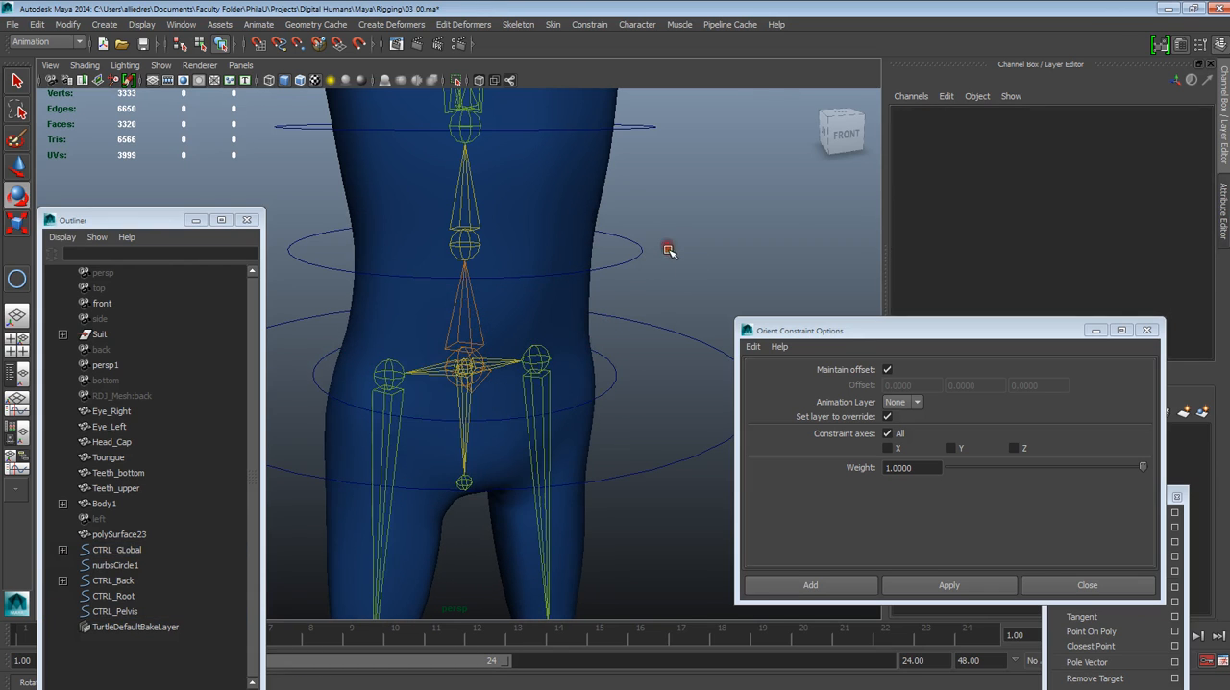
With CTRL_Root and joint7 selected, close the Orient Constraint options and bring up the Parent Constraint options
{"action": "left_click", "coordinate": [686, 331]}
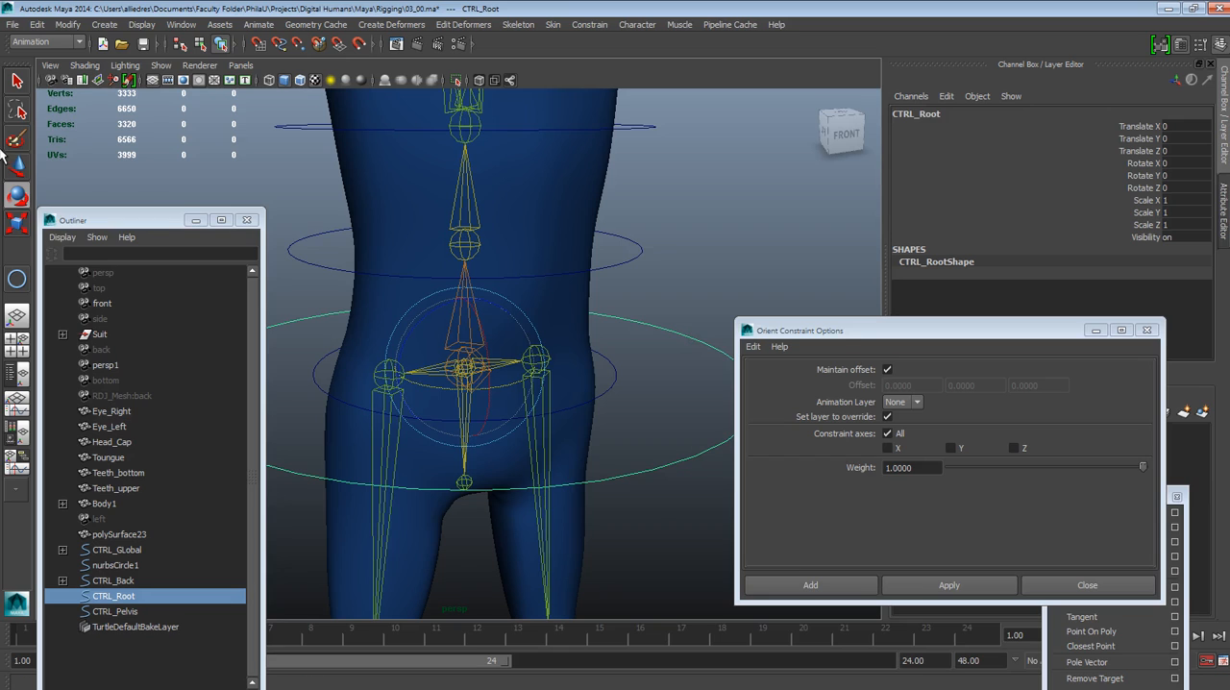
{"action": "key", "text": "w"}
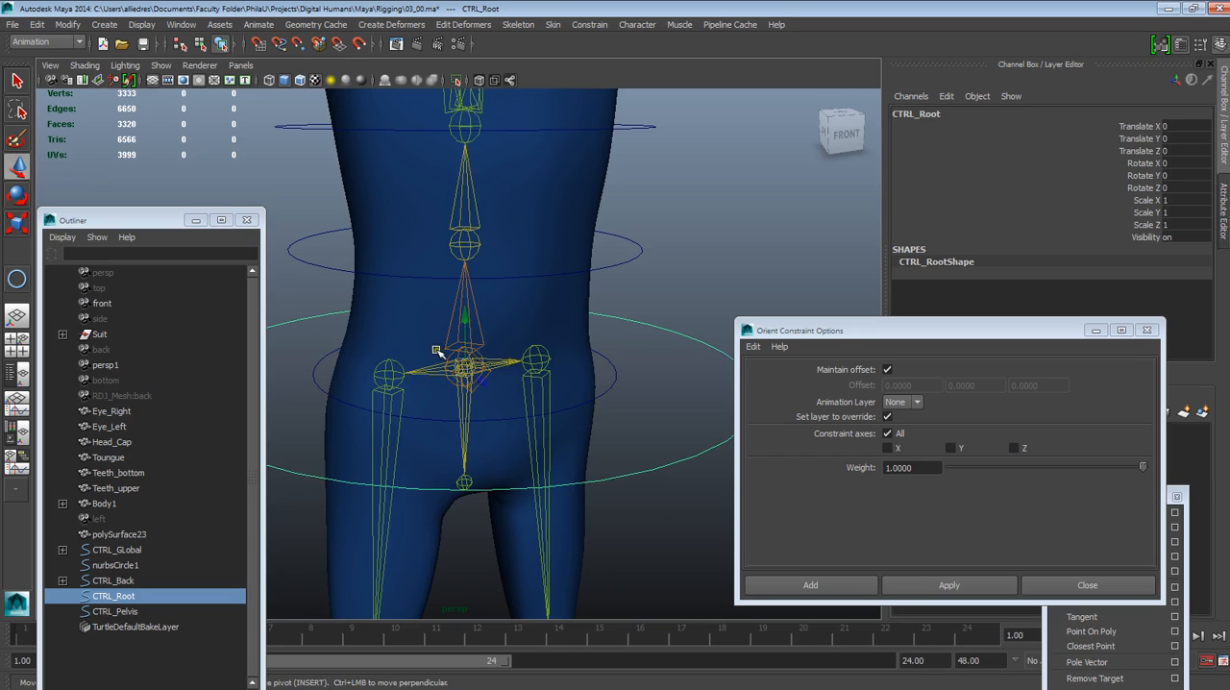
{"action": "left_click", "coordinate": [447, 331], "text": "shift"}
{"action": "left_click", "coordinate": [1026, 435]}
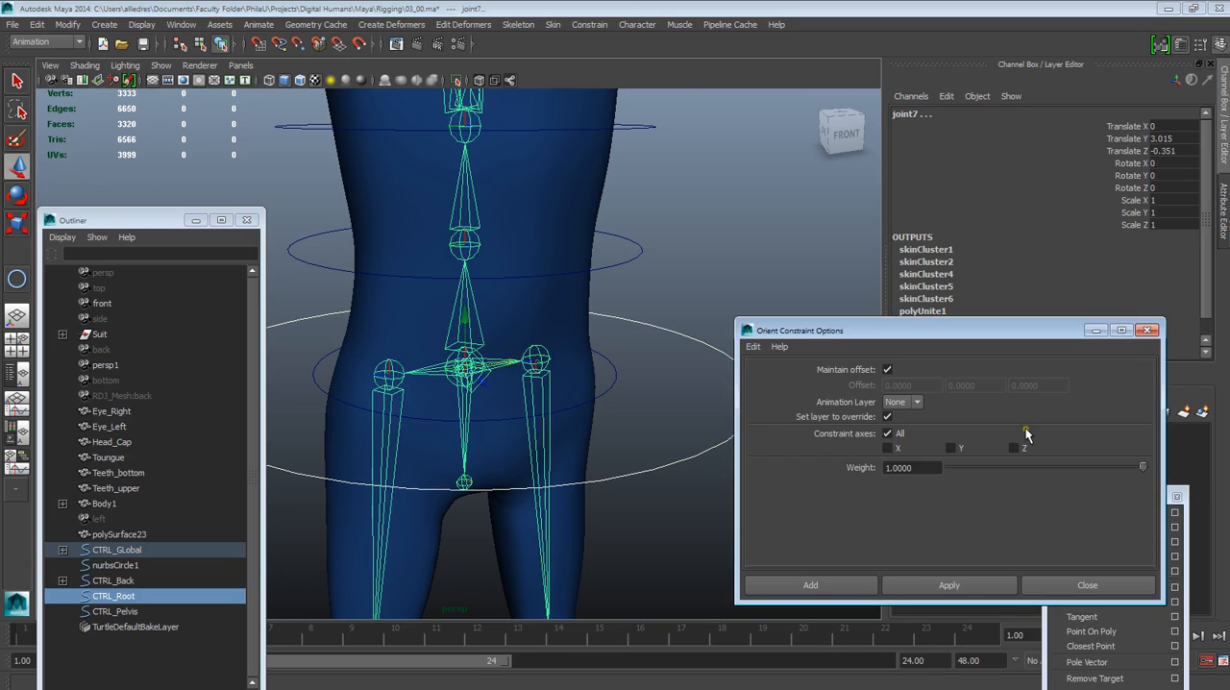
{"action": "left_click", "coordinate": [1147, 329]}
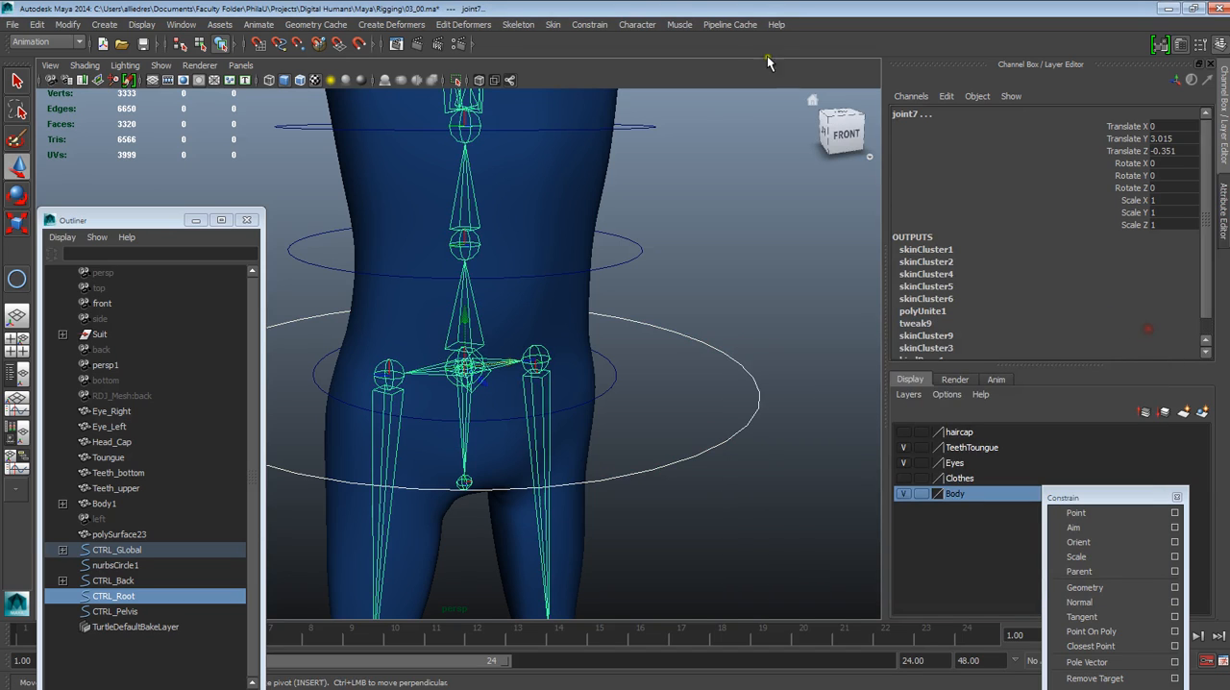
{"action": "left_click", "coordinate": [589, 24]}
{"action": "left_click", "coordinate": [624, 34]}
{"action": "left_click_drag", "start_coordinate": [631, 25], "coordinate": [889, 91]}
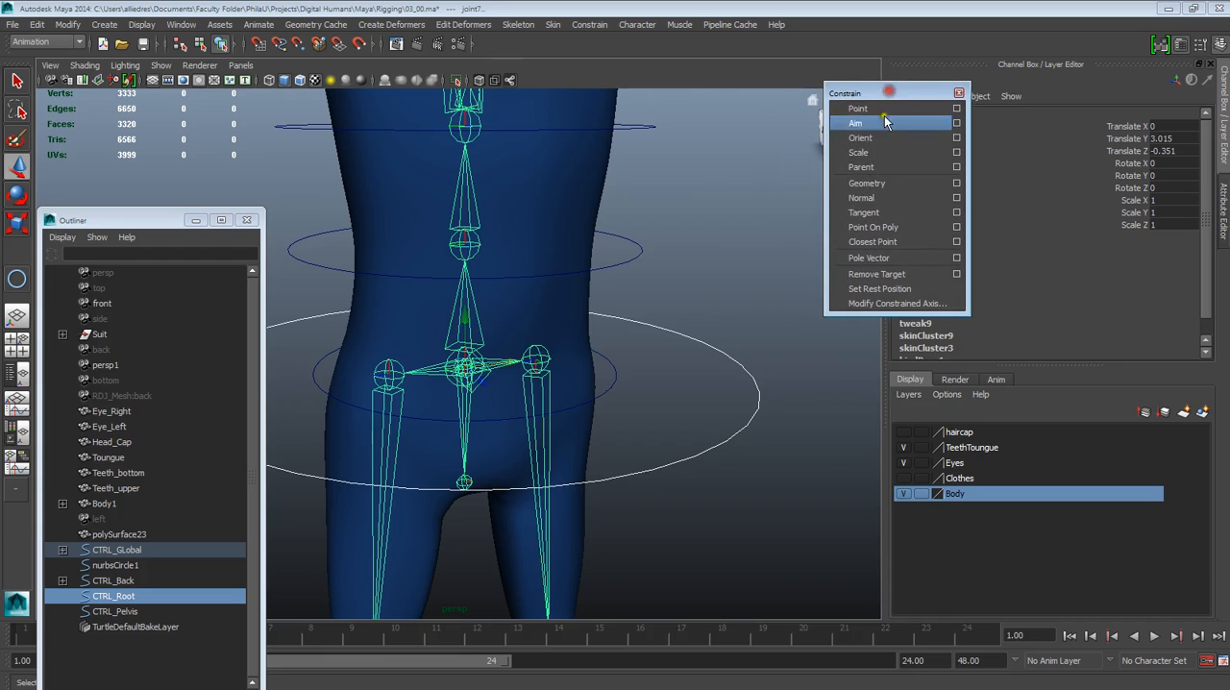
{"action": "left_click", "coordinate": [957, 168]}
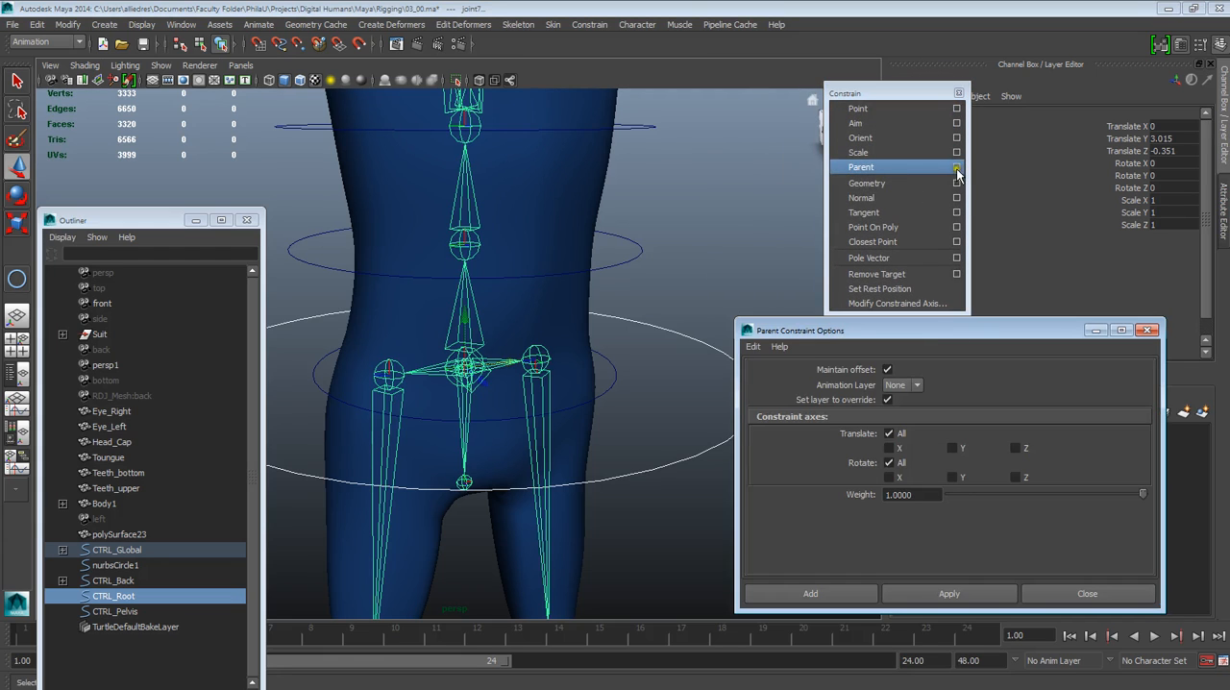
{"action": "left_click_drag", "start_coordinate": [942, 335], "coordinate": [936, 290]}
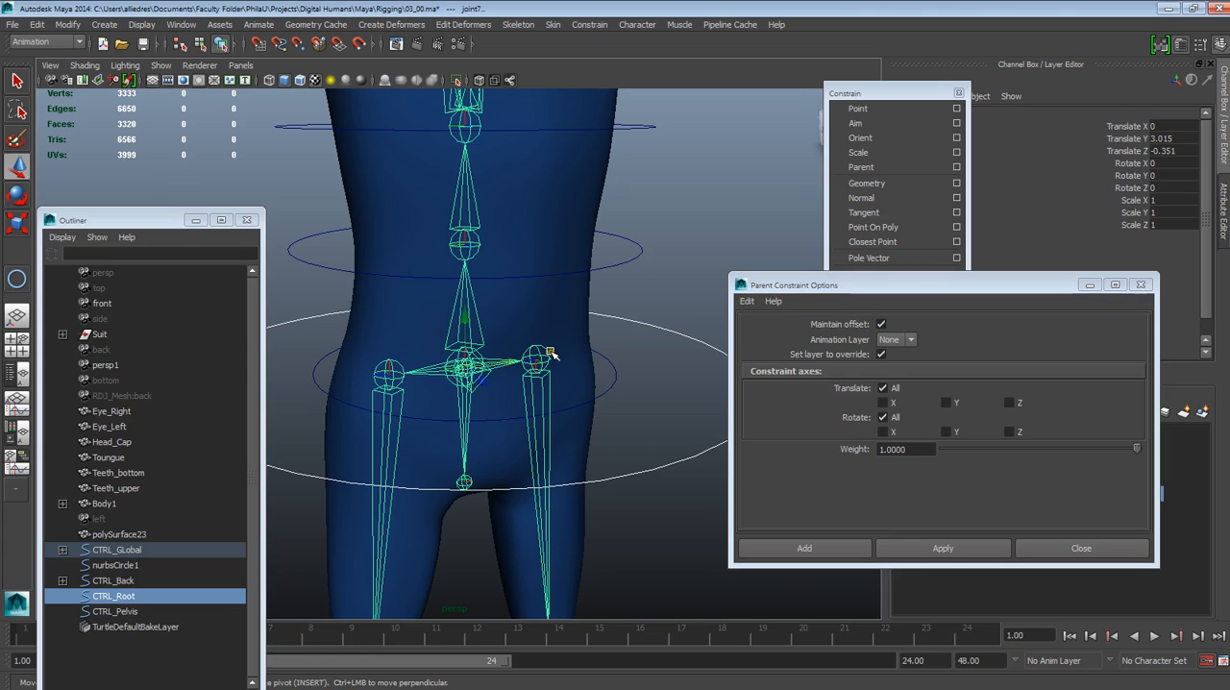
{"action": "left_click", "coordinate": [943, 548]}
{"action": "left_click_drag", "start_coordinate": [852, 292], "coordinate": [915, 354]}
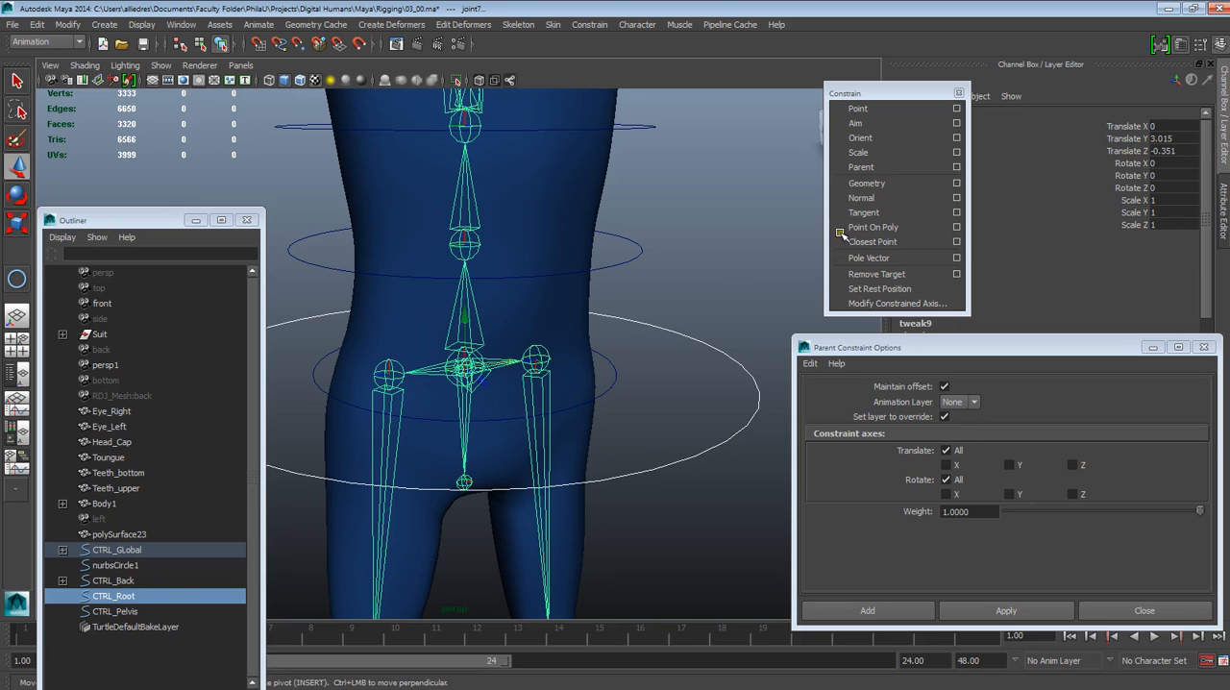
Examine which objects the root constraint will link by selecting CTRL_Root and joint7 individually
{"action": "left_click", "coordinate": [732, 260]}
{"action": "left_click", "coordinate": [709, 346]}
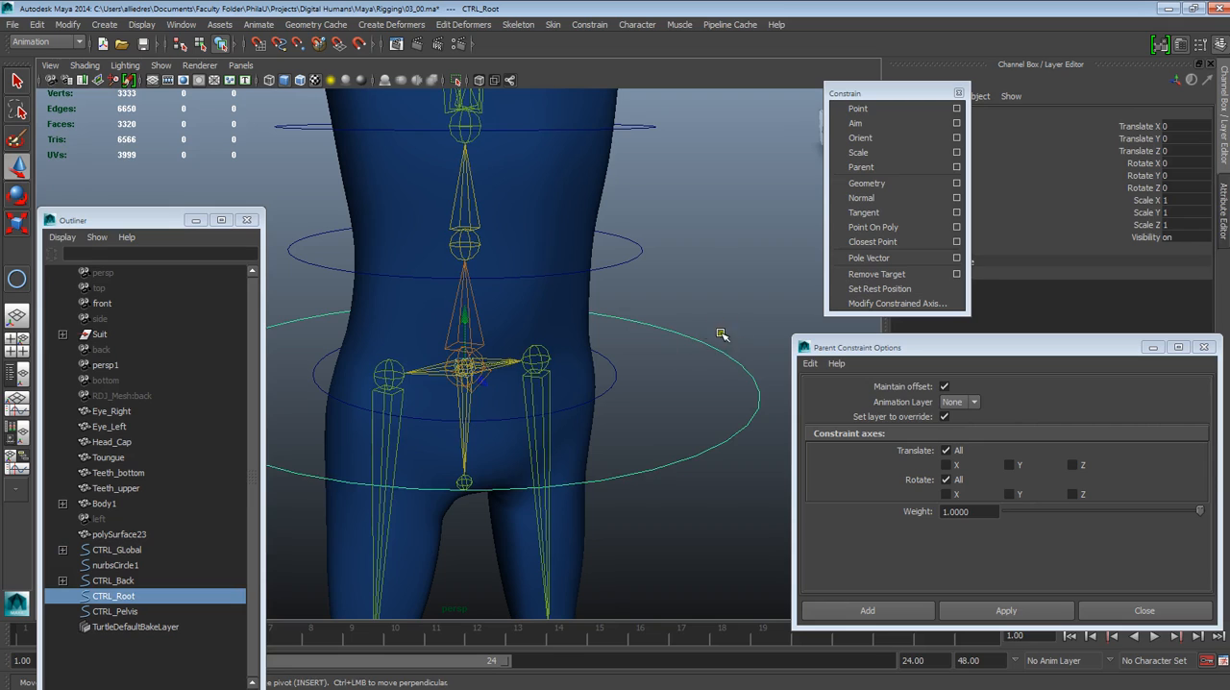
{"action": "left_click", "coordinate": [730, 342]}
{"action": "left_click", "coordinate": [724, 352]}
{"action": "mouse_move", "coordinate": [721, 369]}
{"action": "left_mouse_down", "text": "alt"}
{"action": "mouse_move", "coordinate": [653, 374]}
{"action": "mouse_move", "coordinate": [724, 368]}
{"action": "left_mouse_up", "text": "alt"}
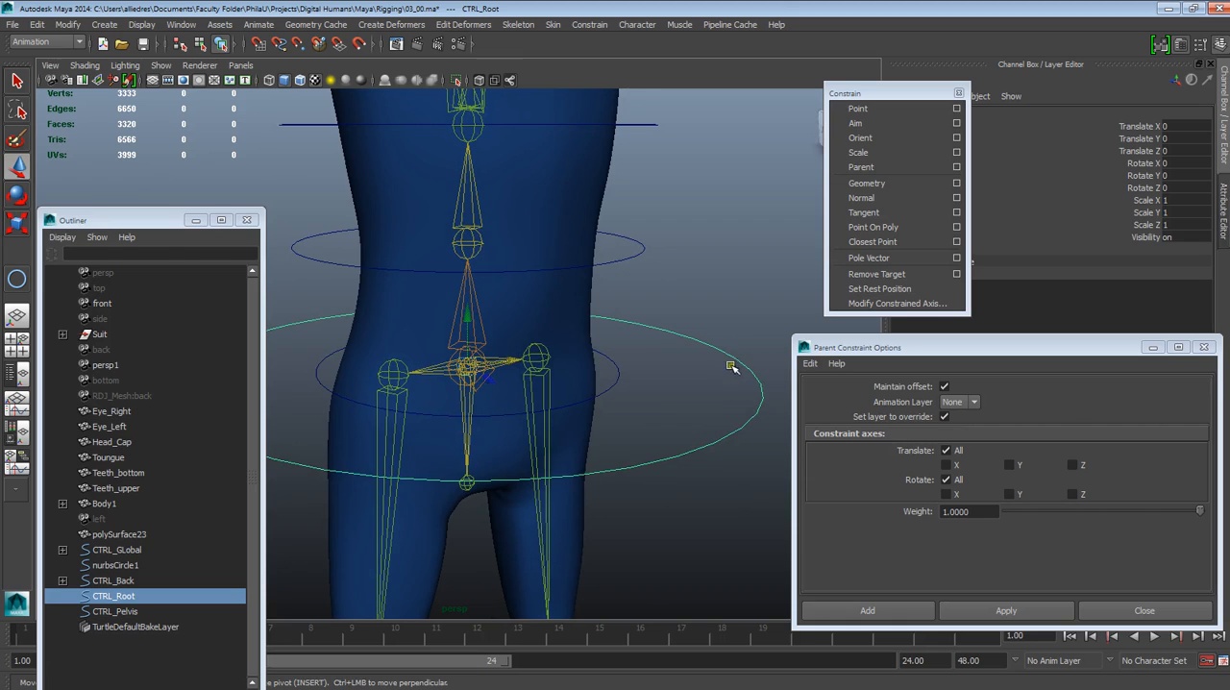
{"action": "left_click", "coordinate": [757, 348]}
{"action": "left_click", "coordinate": [745, 366]}
{"action": "left_click", "coordinate": [698, 309]}
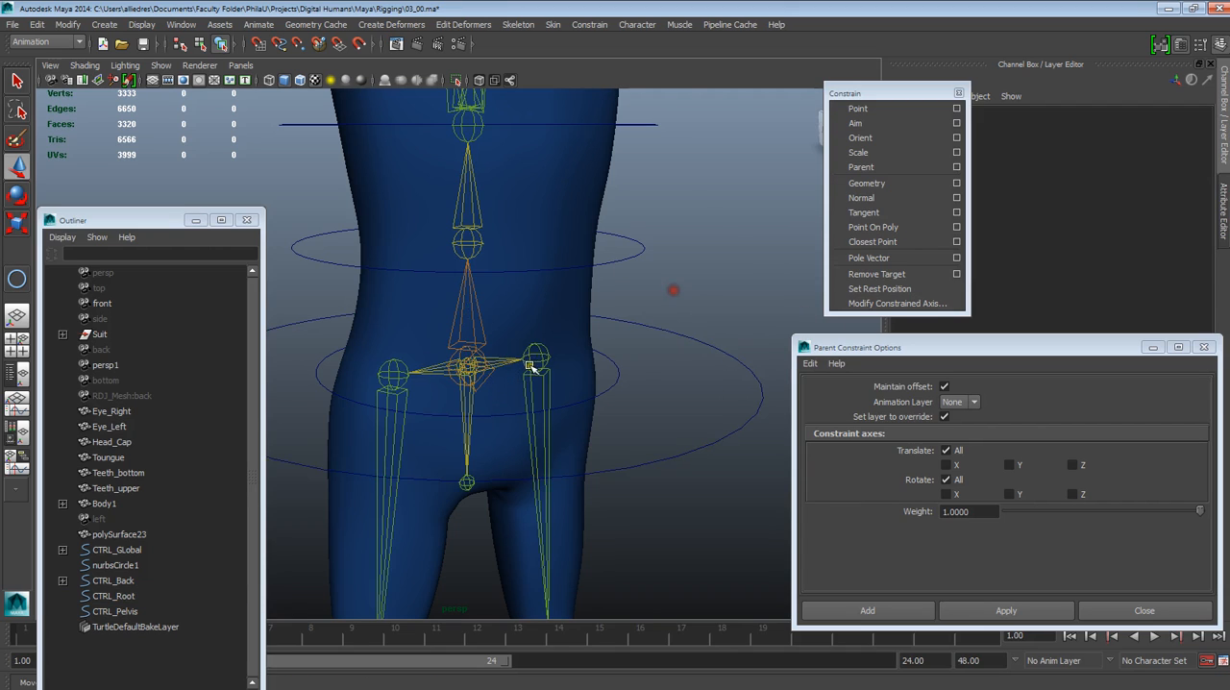
{"action": "left_click", "coordinate": [478, 331]}
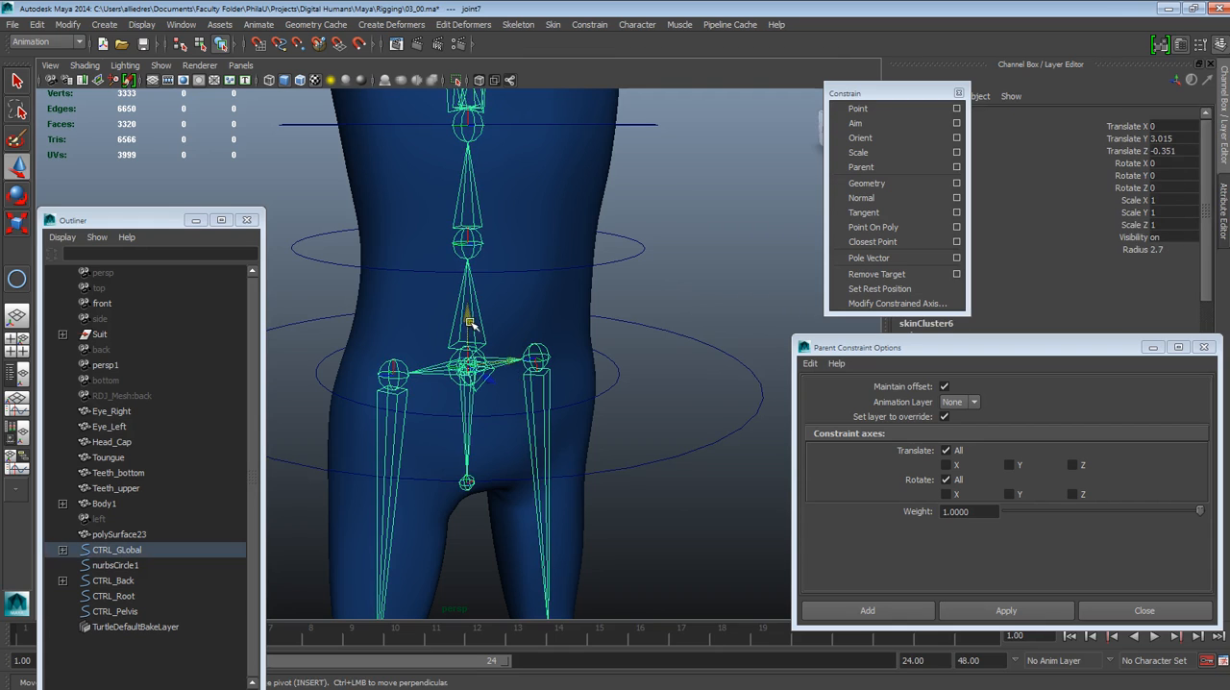
{"action": "left_click", "coordinate": [716, 332]}
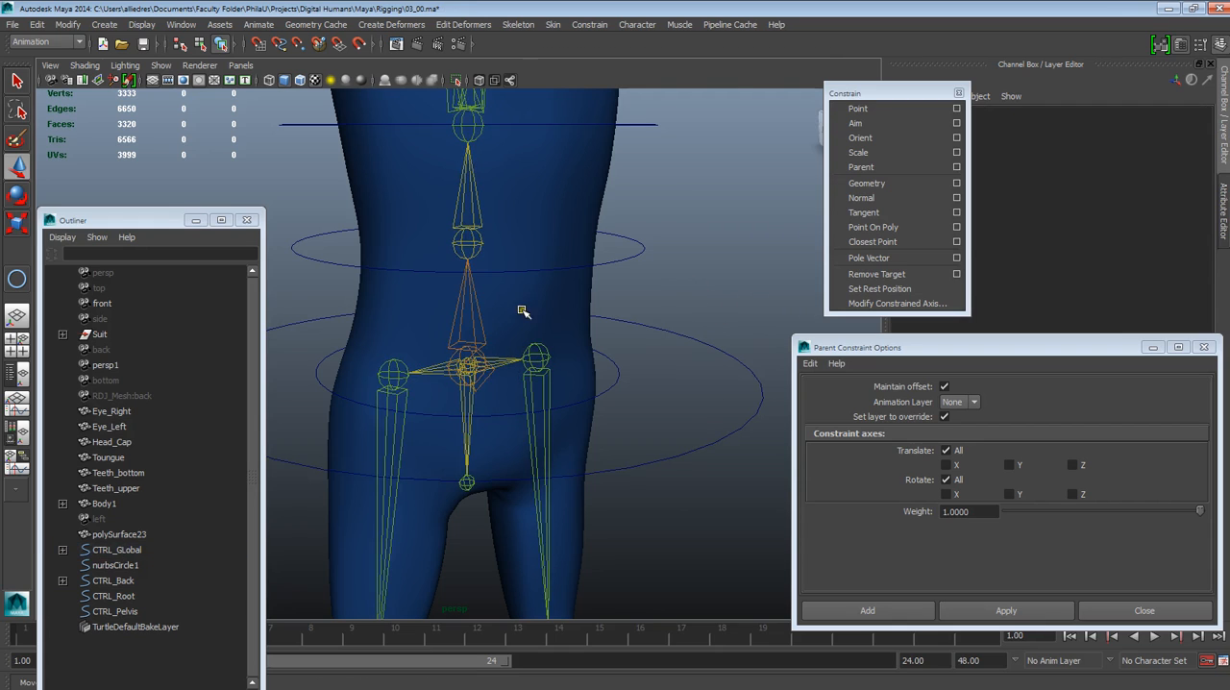
{"action": "left_click", "coordinate": [478, 330]}
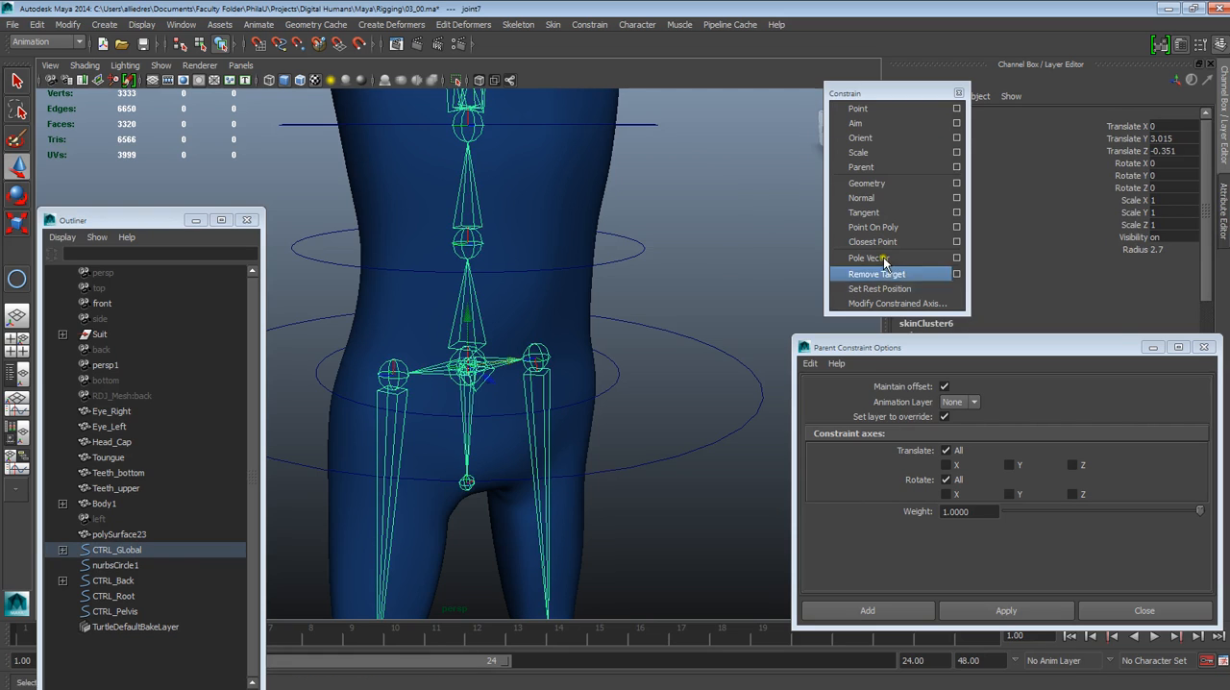
{"action": "left_click", "coordinate": [755, 332]}
Parent-constrain joint7 to CTRL_Root with the offset maintained on all translate and rotate axes, and reselect CTRL_Root
{"action": "left_click", "coordinate": [736, 357]}
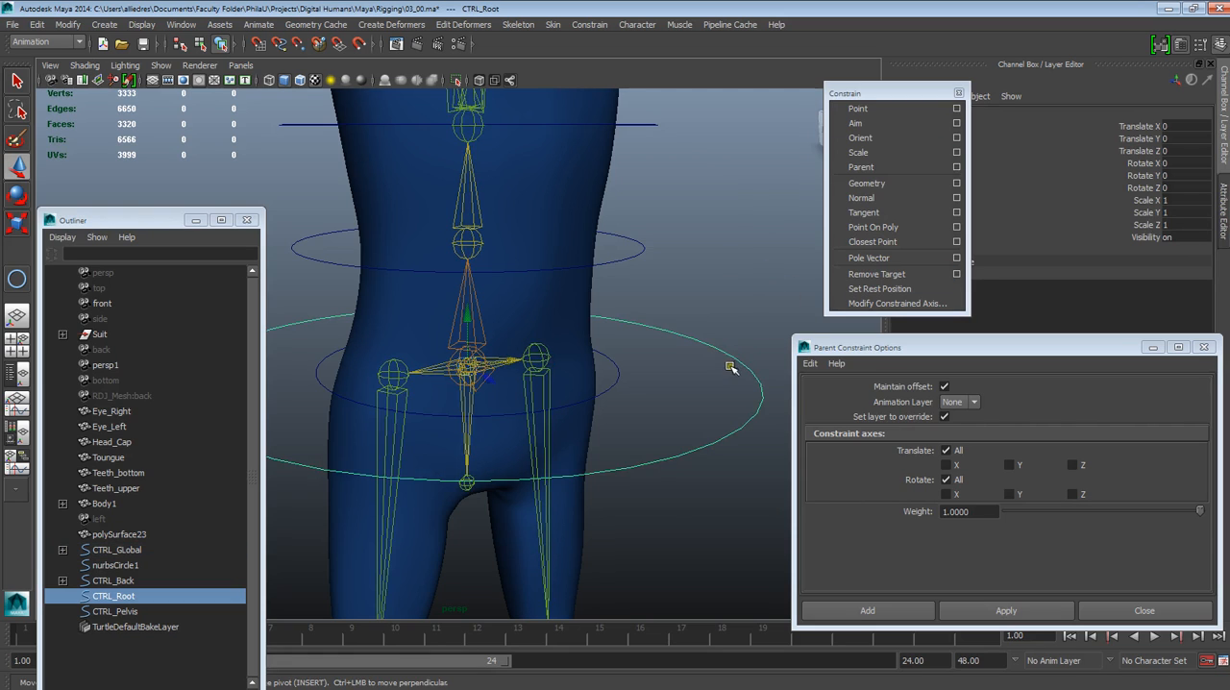
{"action": "left_click", "coordinate": [734, 355]}
{"action": "left_click", "coordinate": [740, 353]}
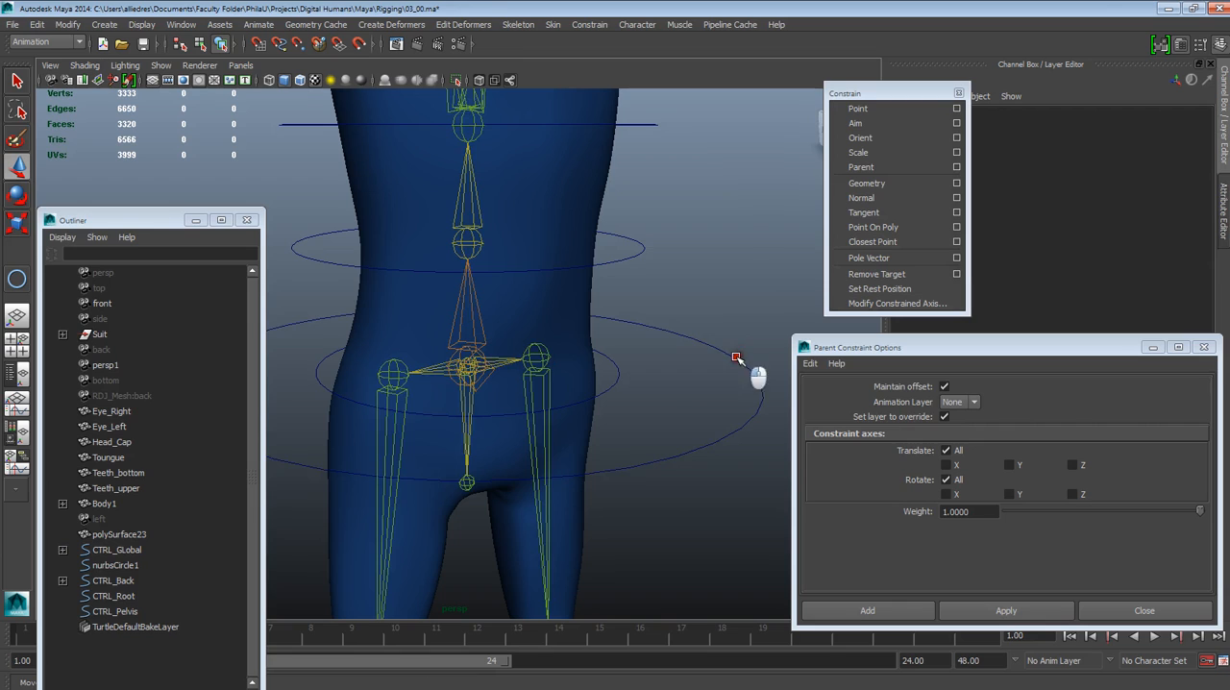
{"action": "left_click", "coordinate": [470, 287], "text": "shift"}
{"action": "left_click", "coordinate": [1006, 610]}
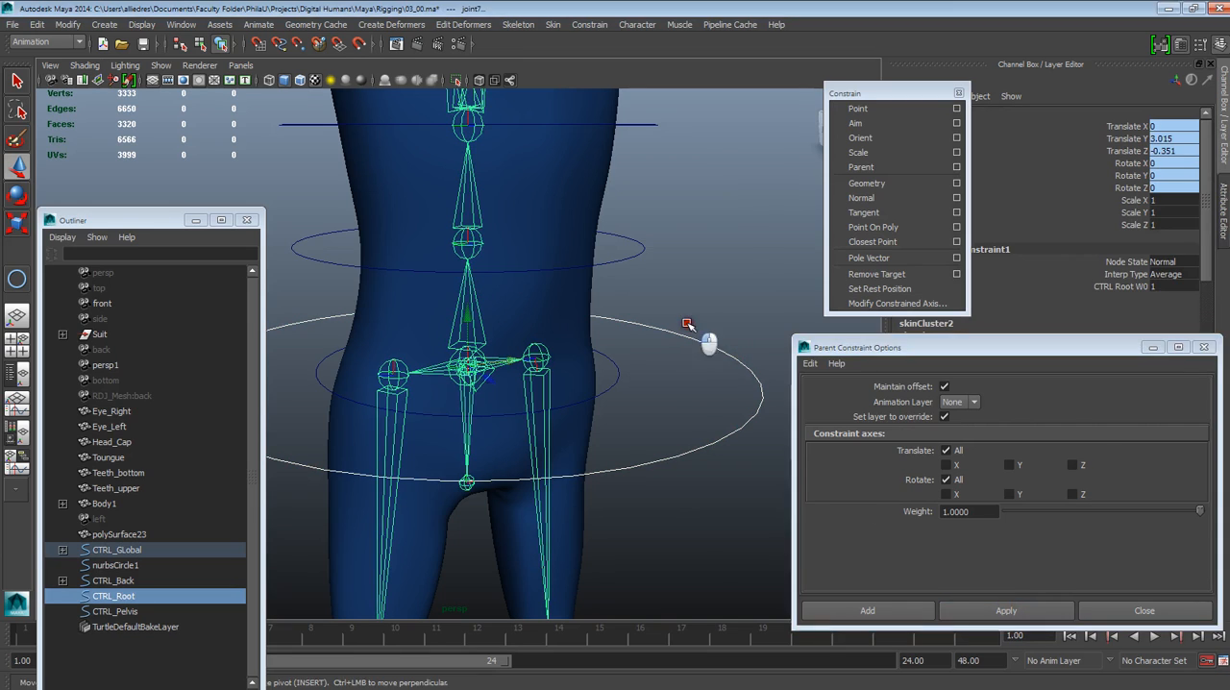
{"action": "left_click", "coordinate": [706, 349]}
{"action": "left_click", "coordinate": [694, 341]}
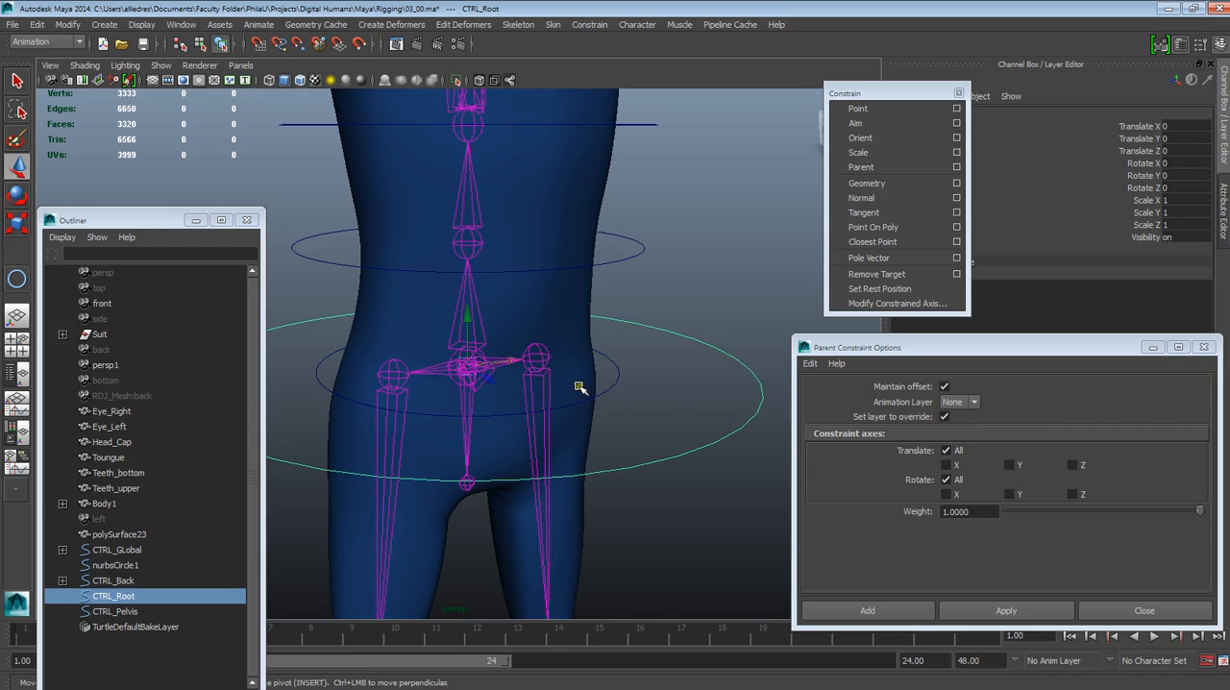
Test-move CTRL_Root with the whole character in view, undoing each move
{"action": "scroll", "coordinate": [580, 384], "scroll_direction": "down", "scroll_amount": 5}
{"action": "scroll", "coordinate": [567, 404], "scroll_direction": "up", "scroll_amount": 4}
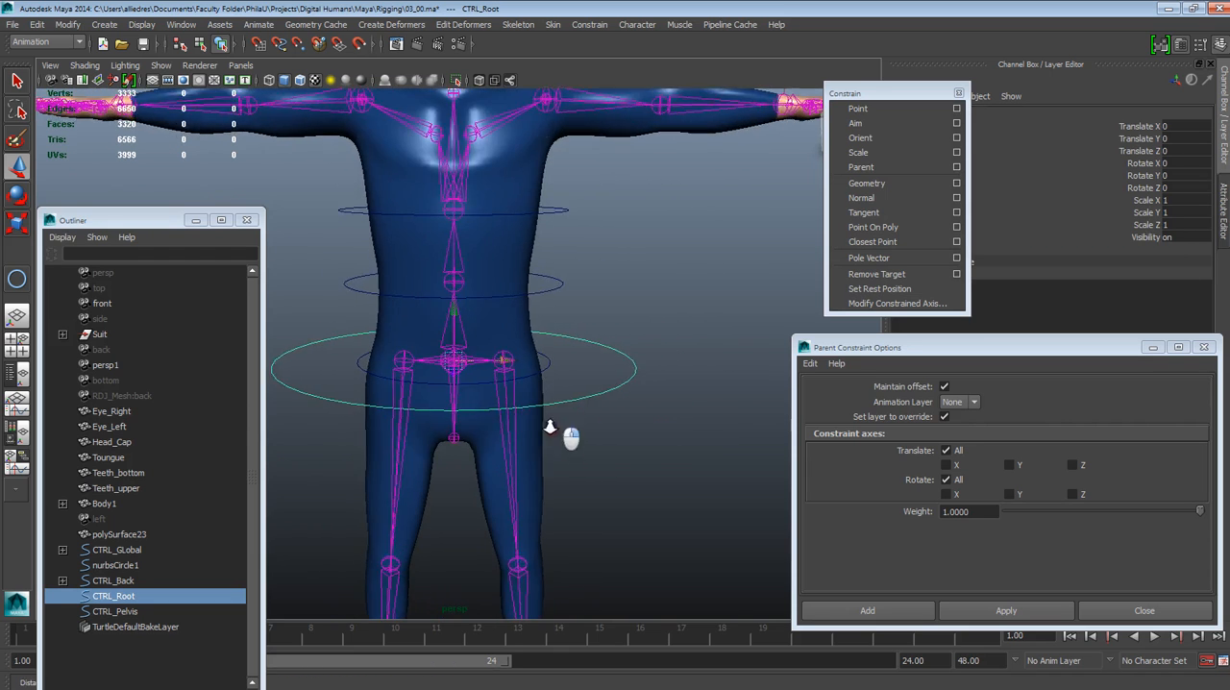
{"action": "right_click_drag", "start_coordinate": [550, 427], "coordinate": [530, 423], "text": "alt"}
{"action": "left_click_drag", "start_coordinate": [530, 423], "coordinate": [567, 410], "text": "alt"}
{"action": "middle_click_drag", "start_coordinate": [567, 410], "coordinate": [618, 414], "text": "alt"}
{"action": "middle_click_drag", "start_coordinate": [526, 354], "coordinate": [508, 313]}
{"action": "key", "text": "ctrl+z"}
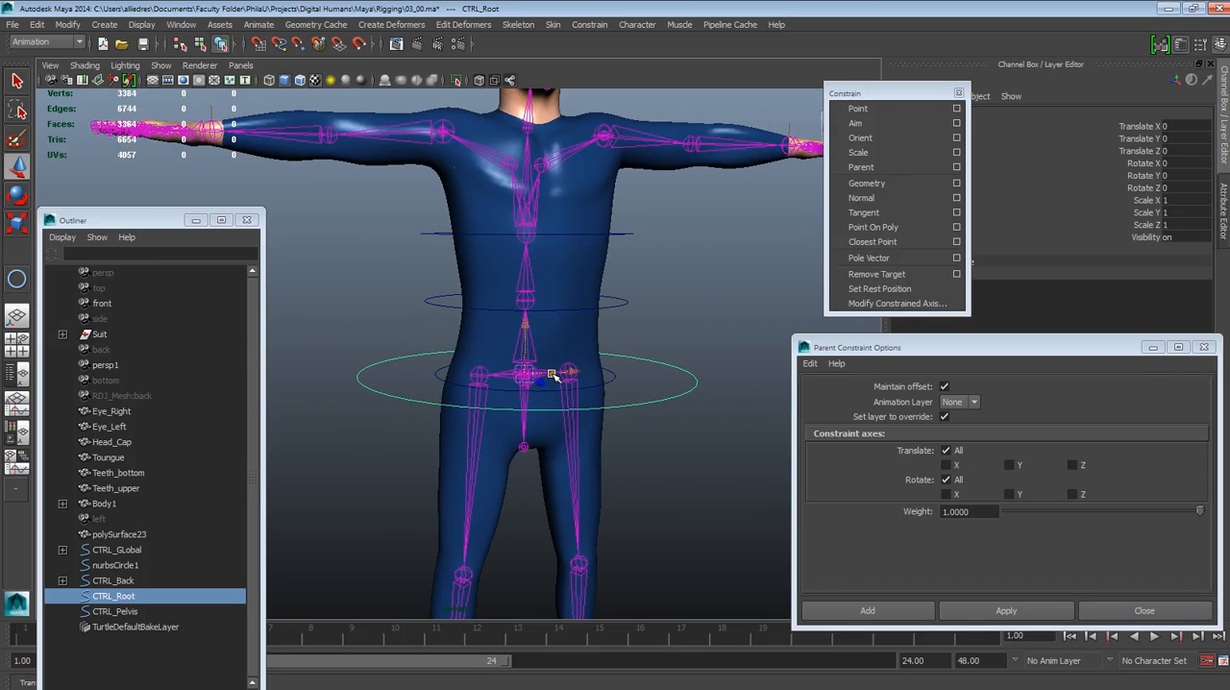
{"action": "mouse_move", "coordinate": [525, 373]}
{"action": "middle_mouse_down"}
{"action": "mouse_move", "coordinate": [583, 393]}
{"action": "mouse_move", "coordinate": [568, 324]}
{"action": "mouse_move", "coordinate": [504, 361]}
{"action": "middle_mouse_up"}
{"action": "key", "text": "ctrl+z"}
Test-rotate CTRL_Root, undo the rotation and clear the selection
{"action": "key", "text": "r"}
{"action": "key", "text": "e"}
{"action": "middle_click_drag", "start_coordinate": [496, 318], "coordinate": [471, 305]}
{"action": "key", "text": "ctrl+z"}
{"action": "left_click", "coordinate": [698, 337]}
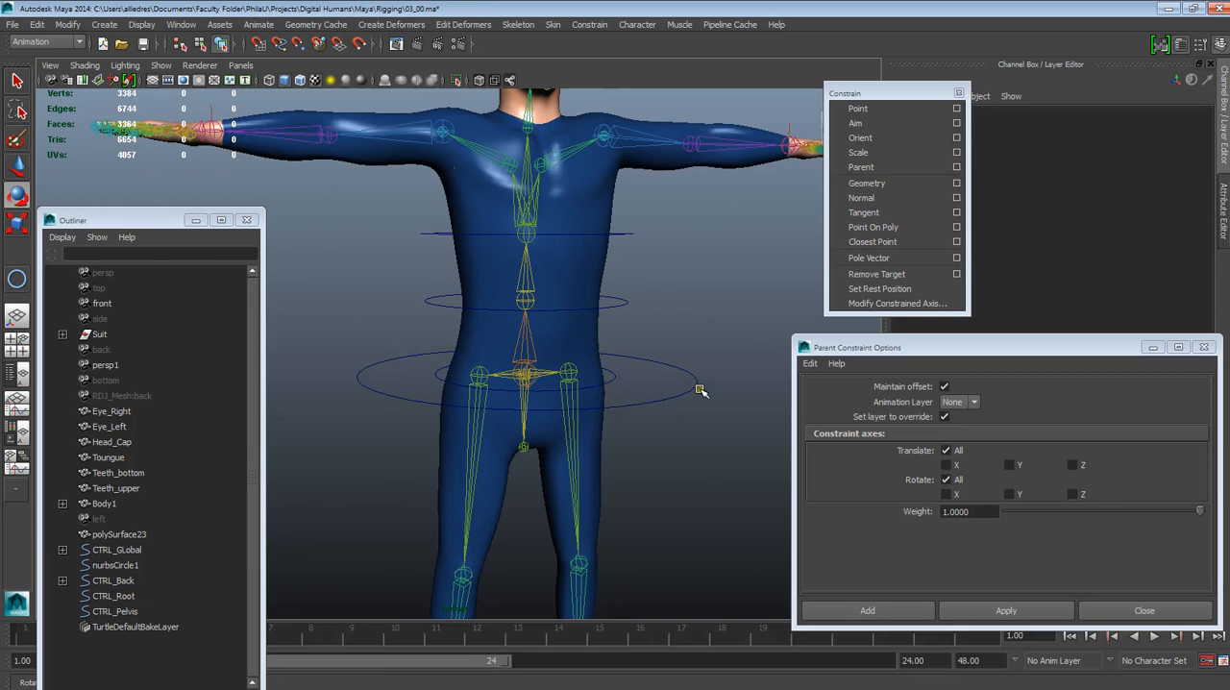
Test-rotate the CTRL_Back control at the waist and undo the rotation
{"action": "left_click_drag", "start_coordinate": [714, 400], "coordinate": [627, 433], "text": "alt"}
{"action": "right_click_drag", "start_coordinate": [627, 433], "coordinate": [650, 420], "text": "alt"}
{"action": "mouse_move", "coordinate": [650, 420]}
{"action": "left_mouse_down", "text": "alt"}
{"action": "mouse_move", "coordinate": [647, 465]}
{"action": "mouse_move", "coordinate": [625, 439]}
{"action": "mouse_move", "coordinate": [648, 440]}
{"action": "mouse_move", "coordinate": [647, 450]}
{"action": "mouse_move", "coordinate": [630, 431]}
{"action": "left_mouse_up", "text": "alt"}
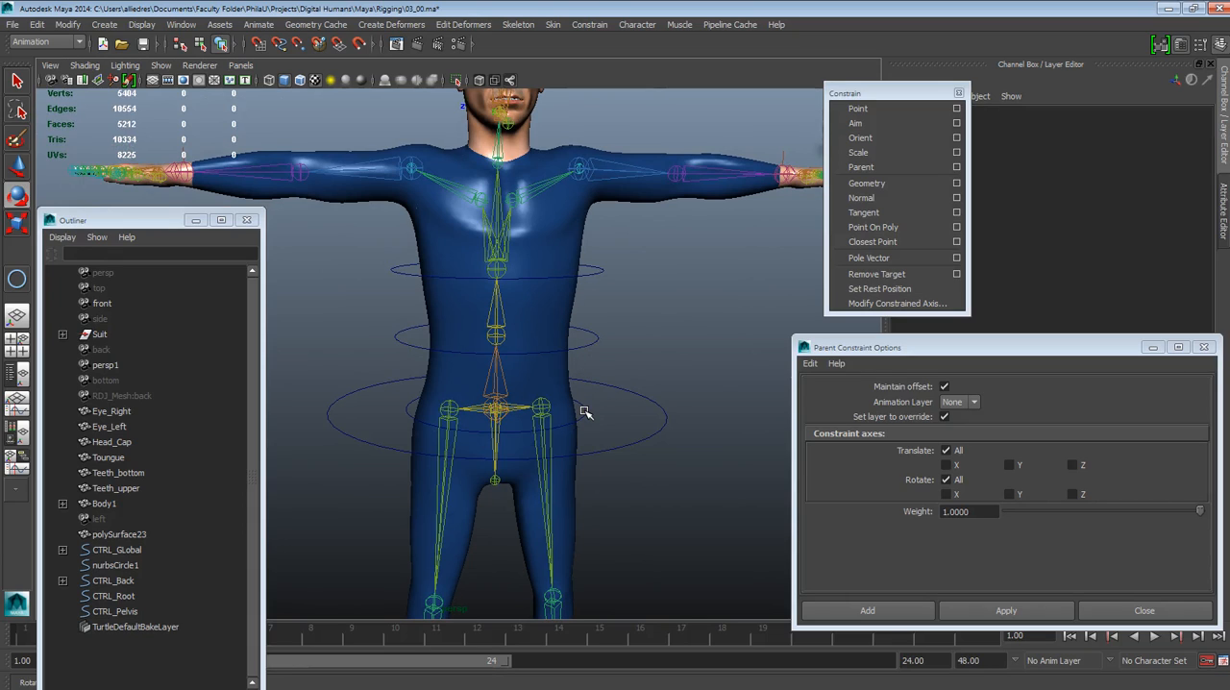
{"action": "mouse_move", "coordinate": [636, 352]}
{"action": "left_mouse_down", "text": "alt"}
{"action": "mouse_move", "coordinate": [606, 351]}
{"action": "mouse_move", "coordinate": [633, 349]}
{"action": "left_mouse_up", "text": "alt"}
{"action": "left_click", "coordinate": [613, 348]}
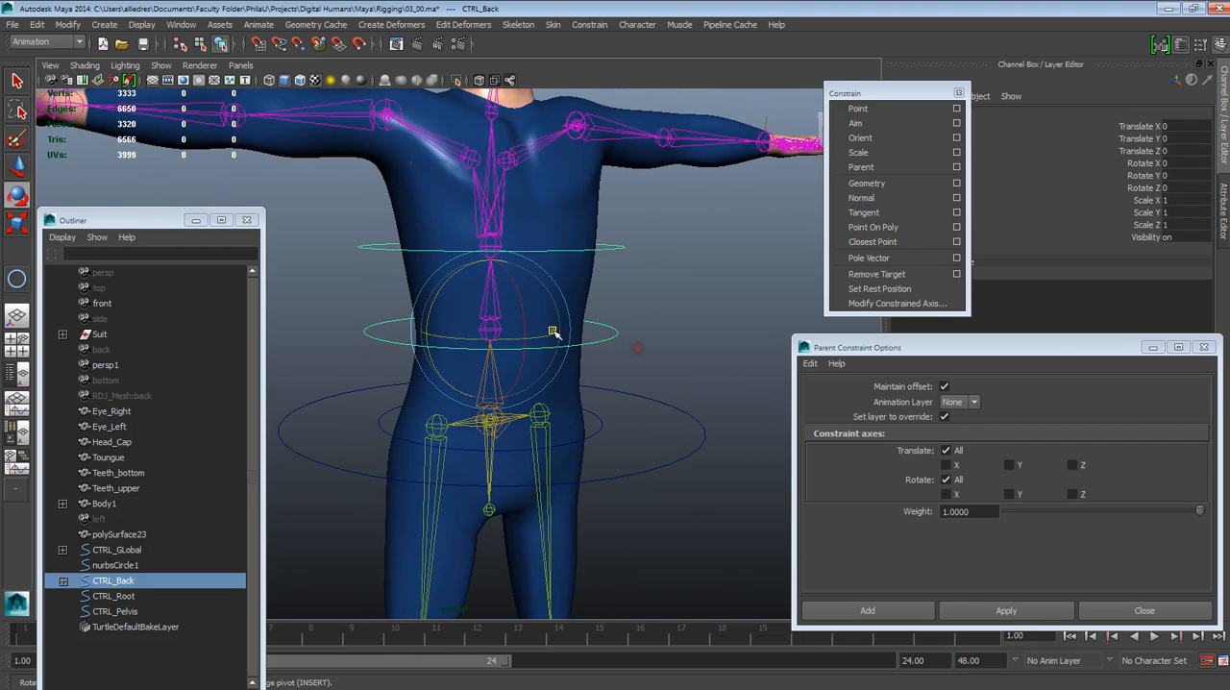
{"action": "mouse_move", "coordinate": [522, 309]}
{"action": "left_mouse_down"}
{"action": "mouse_move", "coordinate": [525, 322]}
{"action": "mouse_move", "coordinate": [508, 298]}
{"action": "left_mouse_up"}
{"action": "key", "text": "ctrl+z"}
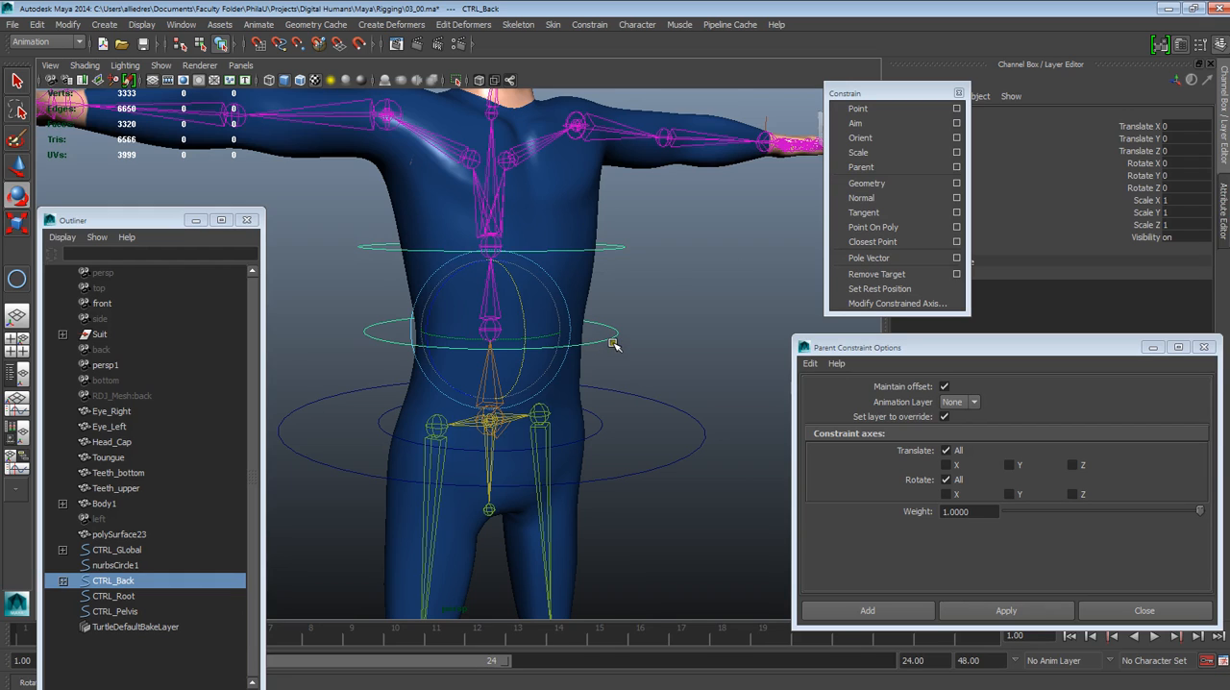
Parent the CTRL_Back control under CTRL_Root
{"action": "left_click", "coordinate": [624, 436]}
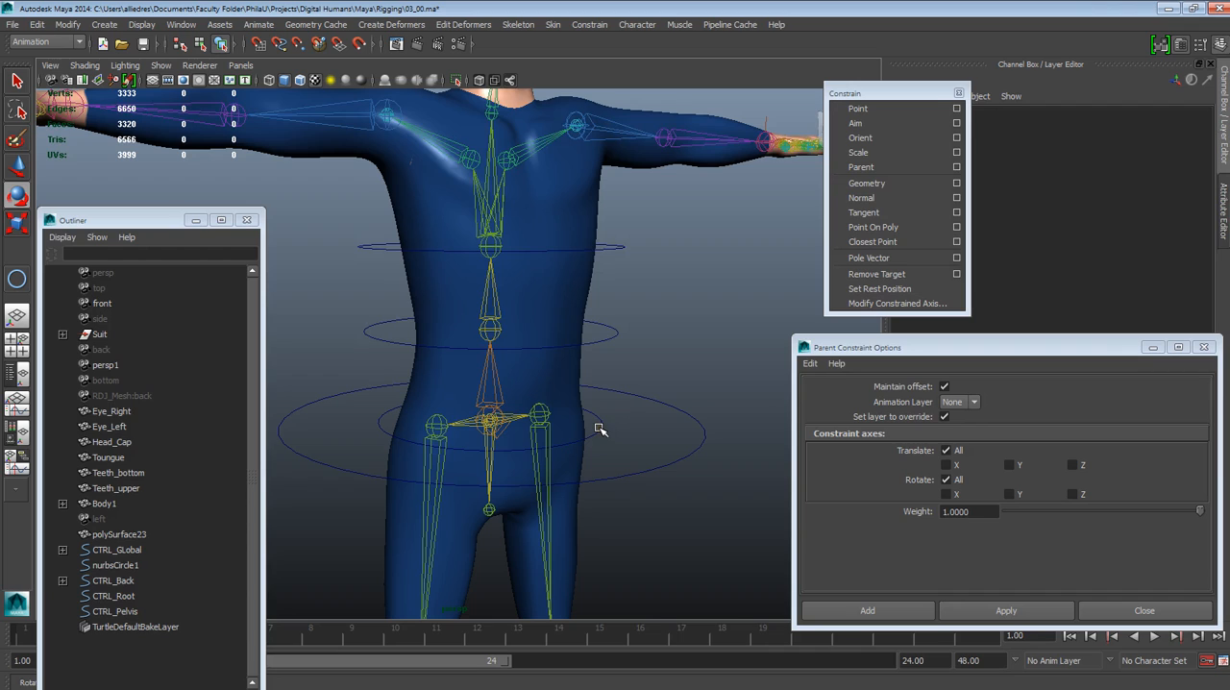
{"action": "left_click", "coordinate": [606, 336]}
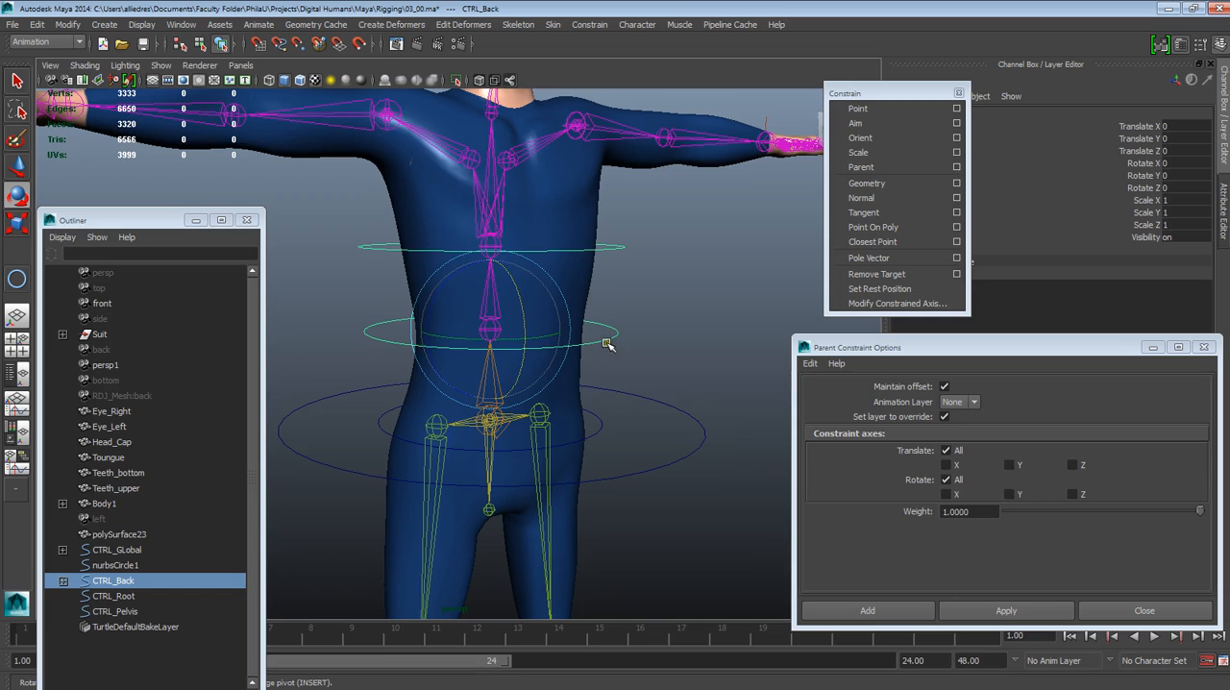
{"action": "left_click", "coordinate": [679, 415]}
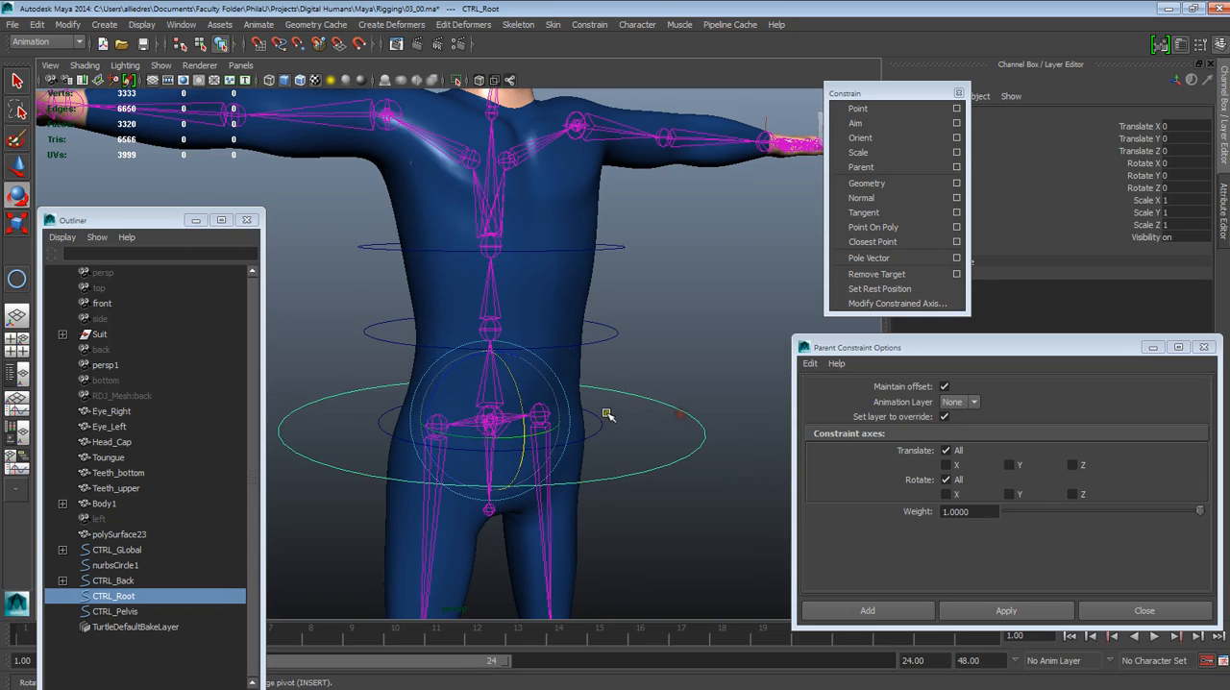
{"action": "left_click_drag", "start_coordinate": [704, 428], "coordinate": [681, 431]}
{"action": "left_click", "coordinate": [681, 401]}
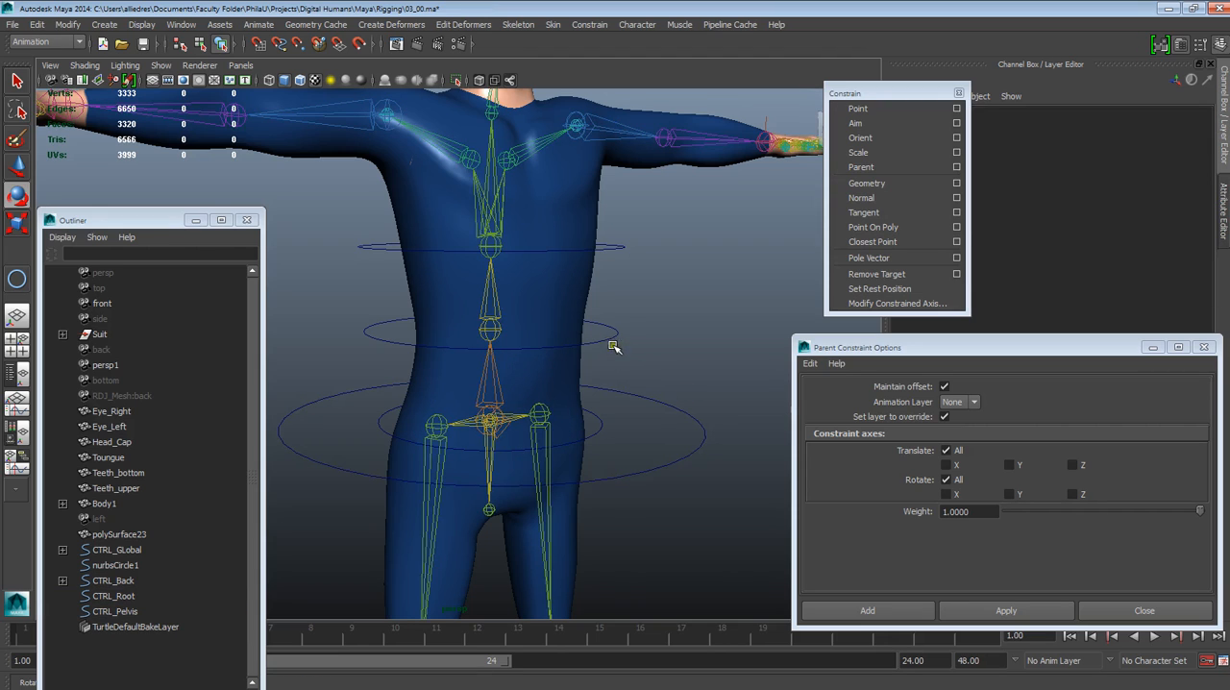
{"action": "left_click", "coordinate": [701, 430]}
{"action": "left_click", "coordinate": [655, 363]}
{"action": "left_click", "coordinate": [611, 336]}
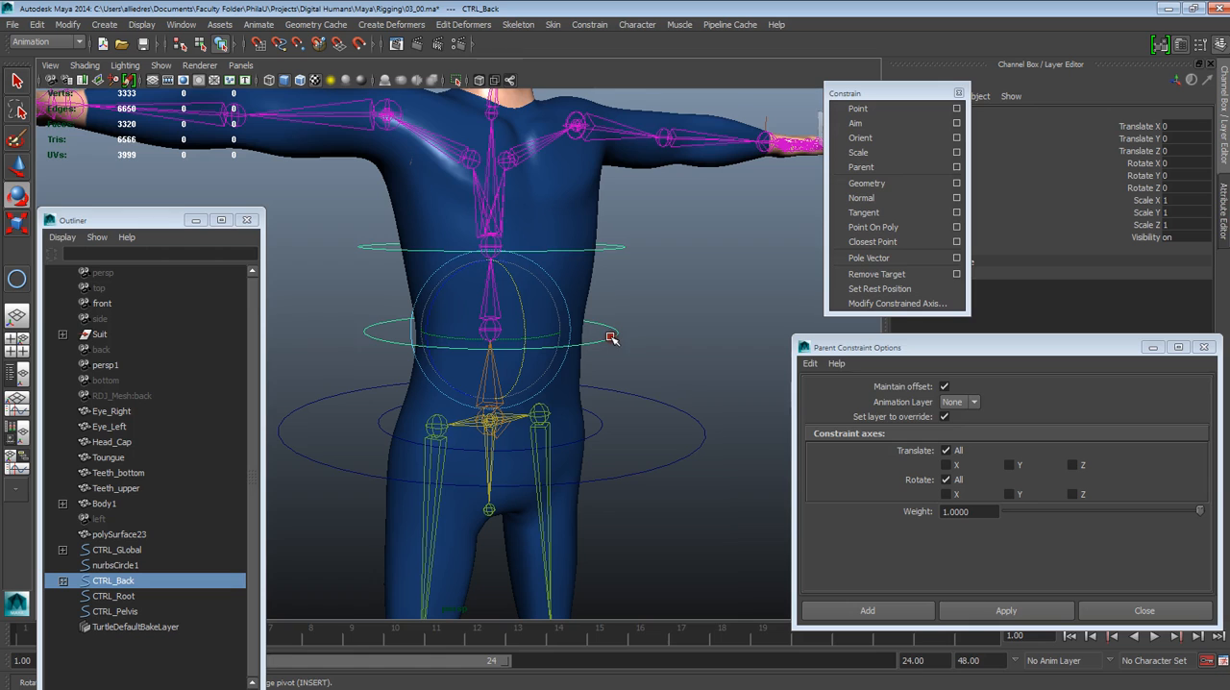
{"action": "left_click", "coordinate": [659, 401], "text": "shift"}
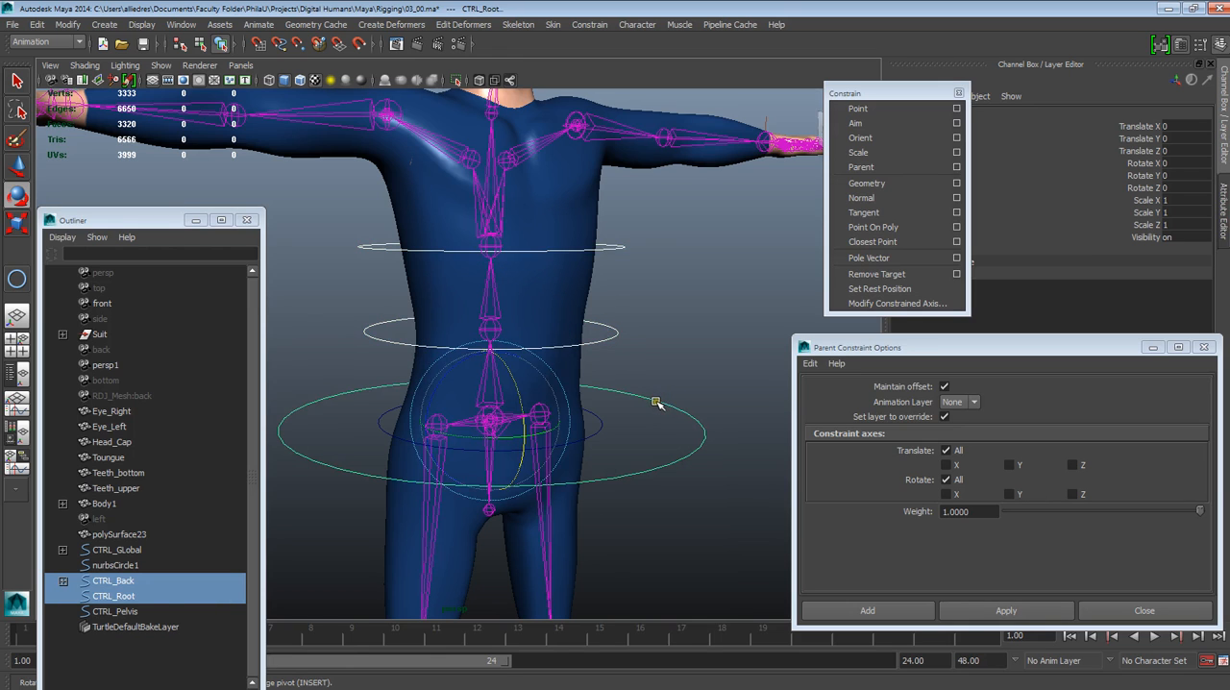
{"action": "key", "text": "p"}
Test-rotate CTRL_Root together with its child back control, and undo the rotation
{"action": "left_click", "coordinate": [671, 379]}
{"action": "left_click", "coordinate": [661, 399]}
{"action": "mouse_move", "coordinate": [463, 365]}
{"action": "left_mouse_down"}
{"action": "mouse_move", "coordinate": [476, 350]}
{"action": "mouse_move", "coordinate": [462, 351]}
{"action": "mouse_move", "coordinate": [481, 353]}
{"action": "left_mouse_up"}
{"action": "key", "text": "ctrl+z"}
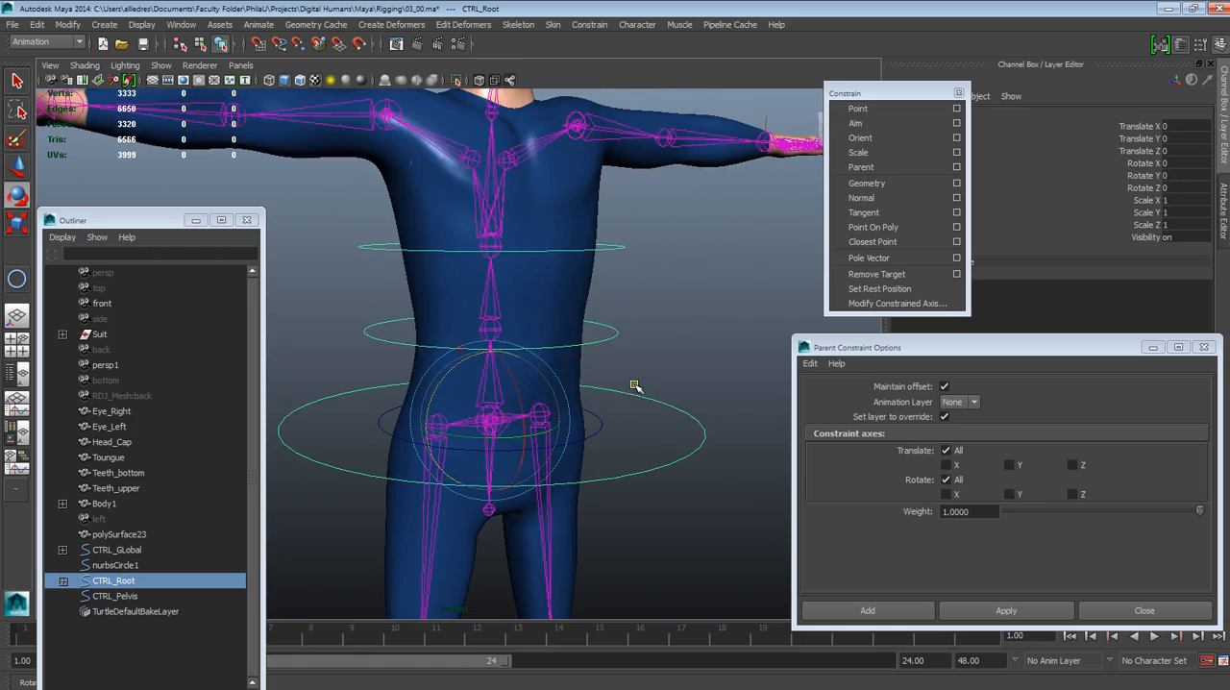
Parent the CTRL_Pelvis control under CTRL_Root and clear the selection
{"action": "left_click", "coordinate": [608, 431]}
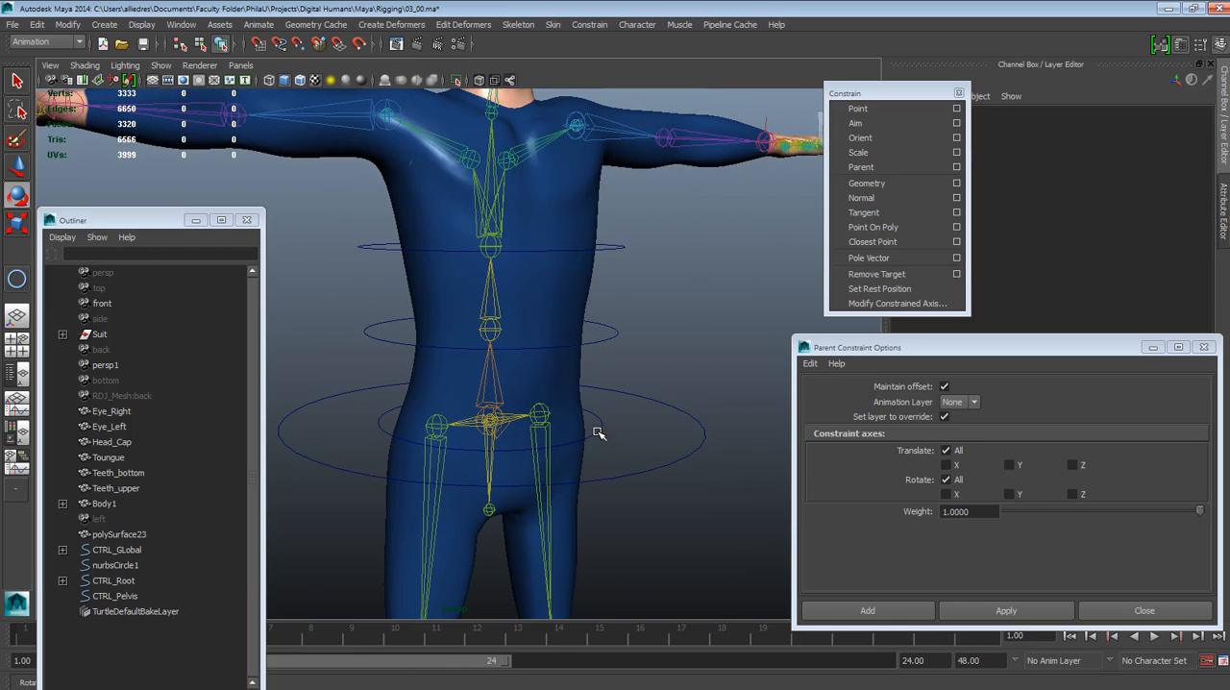
{"action": "left_click", "coordinate": [598, 427]}
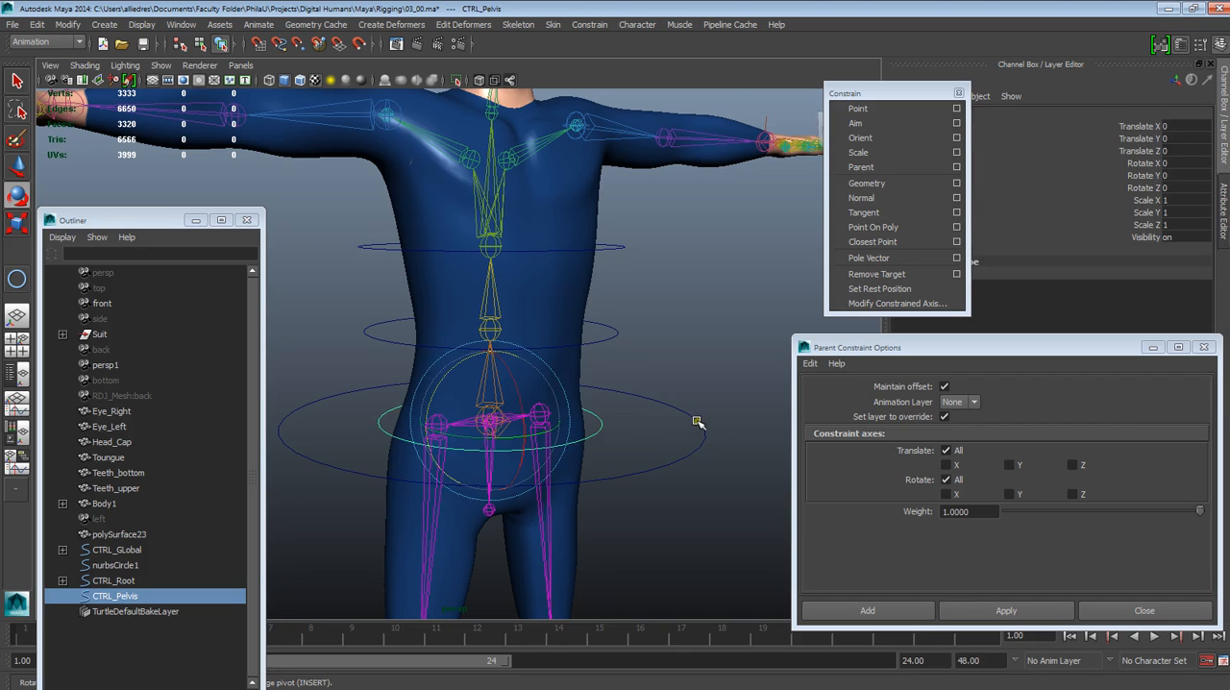
{"action": "left_click", "coordinate": [697, 423], "text": "shift"}
{"action": "key", "text": "p"}
{"action": "left_click", "coordinate": [695, 362]}
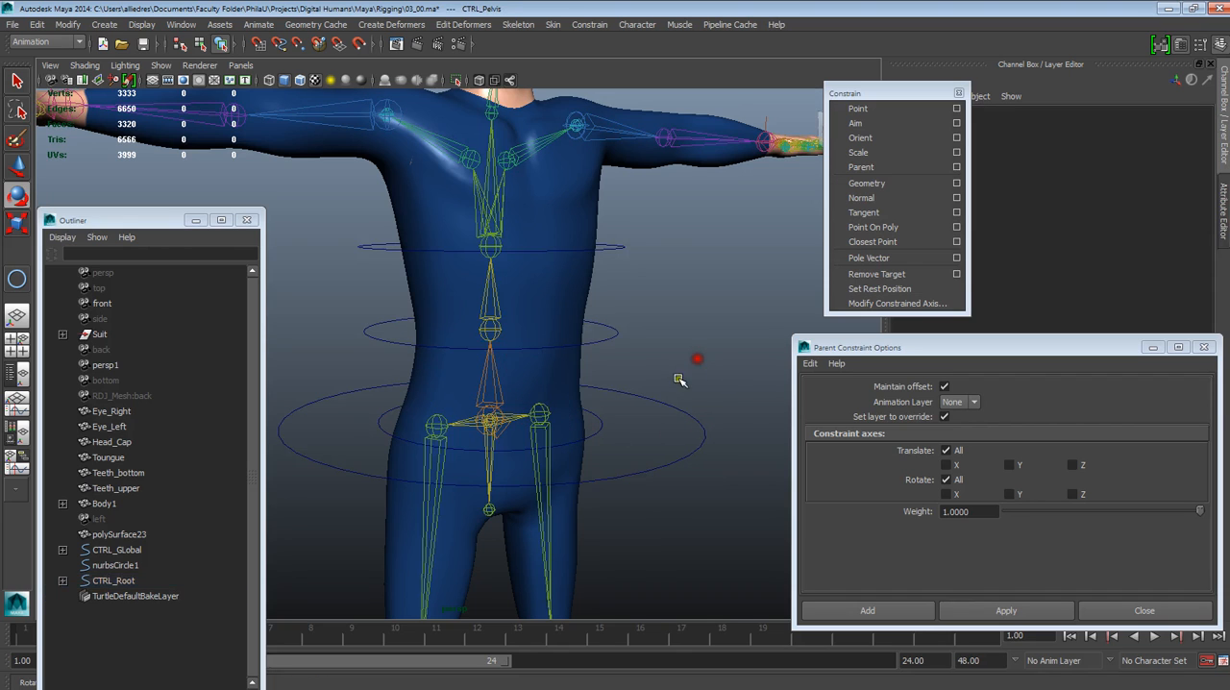
Test-rotate the large CTRL_Root control around the hips, undo the rotation and clear the selection
{"action": "left_click", "coordinate": [675, 406]}
{"action": "scroll", "coordinate": [661, 406], "scroll_direction": "down", "scroll_amount": 4}
{"action": "mouse_move", "coordinate": [452, 355]}
{"action": "left_mouse_down"}
{"action": "mouse_move", "coordinate": [451, 334]}
{"action": "mouse_move", "coordinate": [434, 332]}
{"action": "mouse_move", "coordinate": [452, 338]}
{"action": "mouse_move", "coordinate": [447, 360]}
{"action": "left_mouse_up"}
{"action": "key", "text": "ctrl+z"}
{"action": "left_click", "coordinate": [629, 363]}
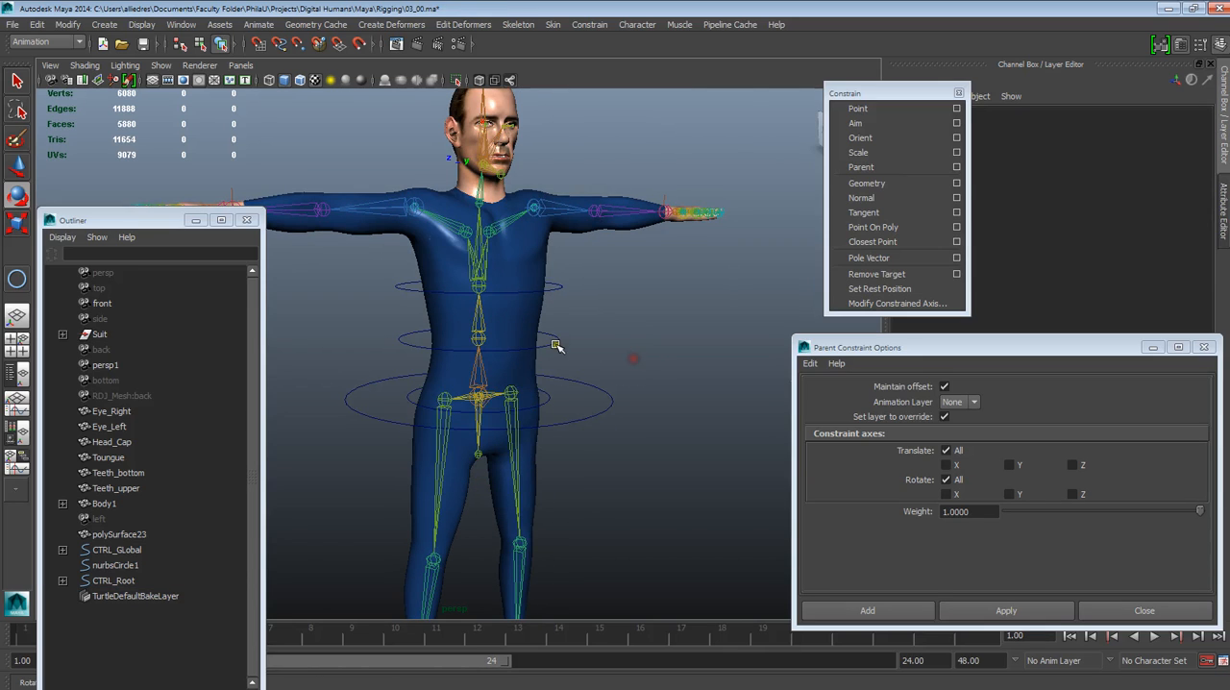
Test-rotate the CTRL_Chest control, undo the rotation and clear the selection
{"action": "left_click", "coordinate": [547, 291]}
{"action": "mouse_move", "coordinate": [421, 273]}
{"action": "left_mouse_down"}
{"action": "mouse_move", "coordinate": [426, 247]}
{"action": "mouse_move", "coordinate": [432, 264]}
{"action": "left_mouse_up"}
{"action": "key", "text": "ctrl+z"}
{"action": "left_click", "coordinate": [625, 340]}
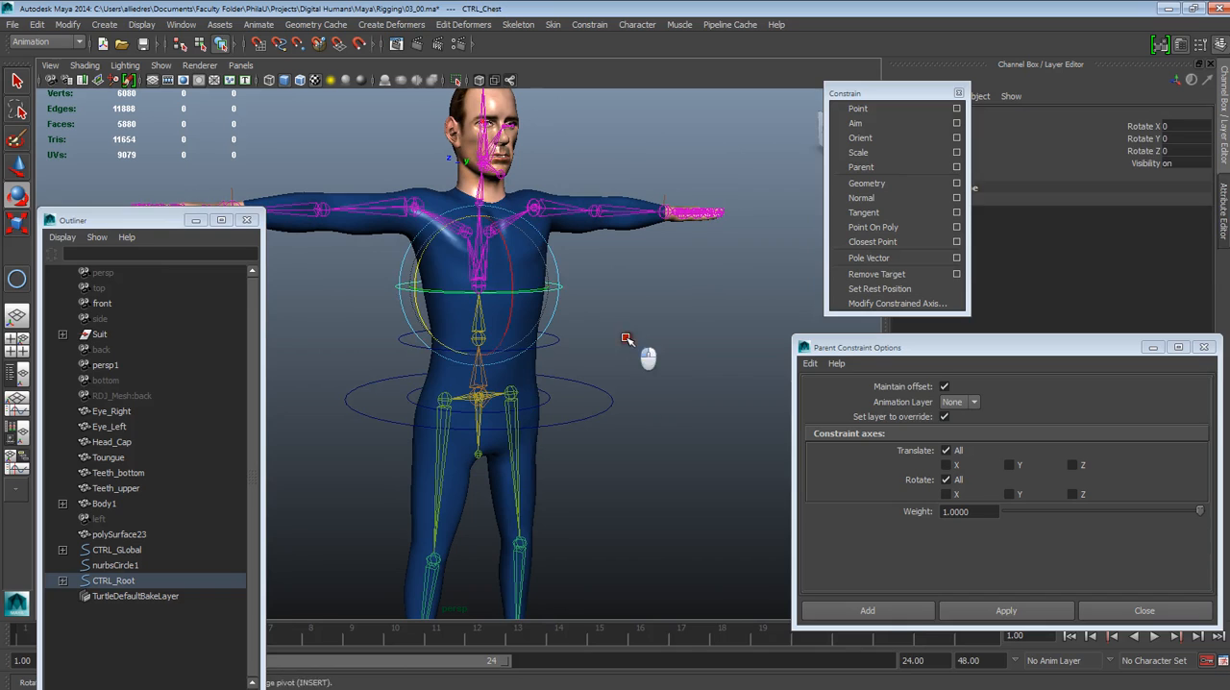
Test-rotate the back control at the waist, undo the rotation and clear the selection
{"action": "left_click", "coordinate": [560, 342]}
{"action": "mouse_move", "coordinate": [421, 317]}
{"action": "left_mouse_down"}
{"action": "mouse_move", "coordinate": [426, 302]}
{"action": "mouse_move", "coordinate": [422, 315]}
{"action": "left_mouse_up"}
{"action": "key", "text": "ctrl+z"}
{"action": "left_click", "coordinate": [633, 337]}
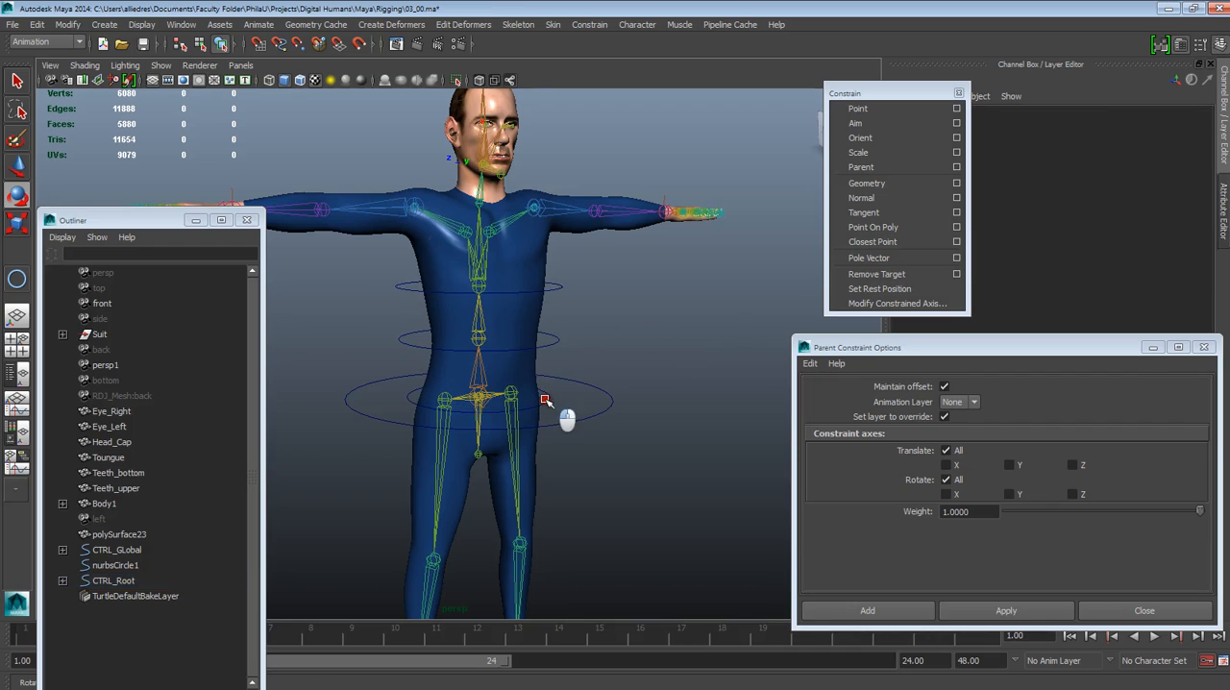
Test-rotate the CTRL_Pelvis control with the hip and leg joints, and undo the rotation
{"action": "left_click", "coordinate": [545, 399]}
{"action": "left_click_drag", "start_coordinate": [392, 357], "coordinate": [425, 392]}
{"action": "key", "text": "ctrl+z"}
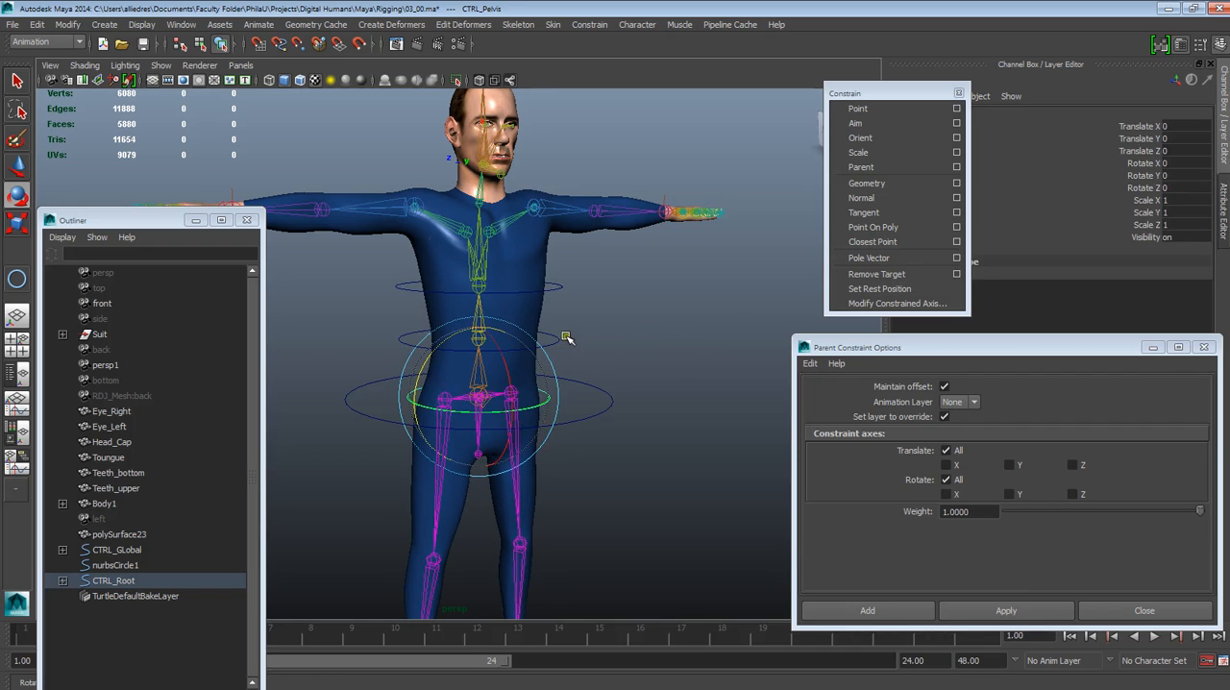
{"action": "left_click", "coordinate": [564, 342]}
{"action": "scroll", "coordinate": [615, 371], "scroll_direction": "down", "scroll_amount": 3}
{"action": "left_click_drag", "start_coordinate": [617, 375], "coordinate": [623, 413], "text": "alt"}
{"action": "right_click_drag", "start_coordinate": [623, 413], "coordinate": [630, 632], "text": "alt"}
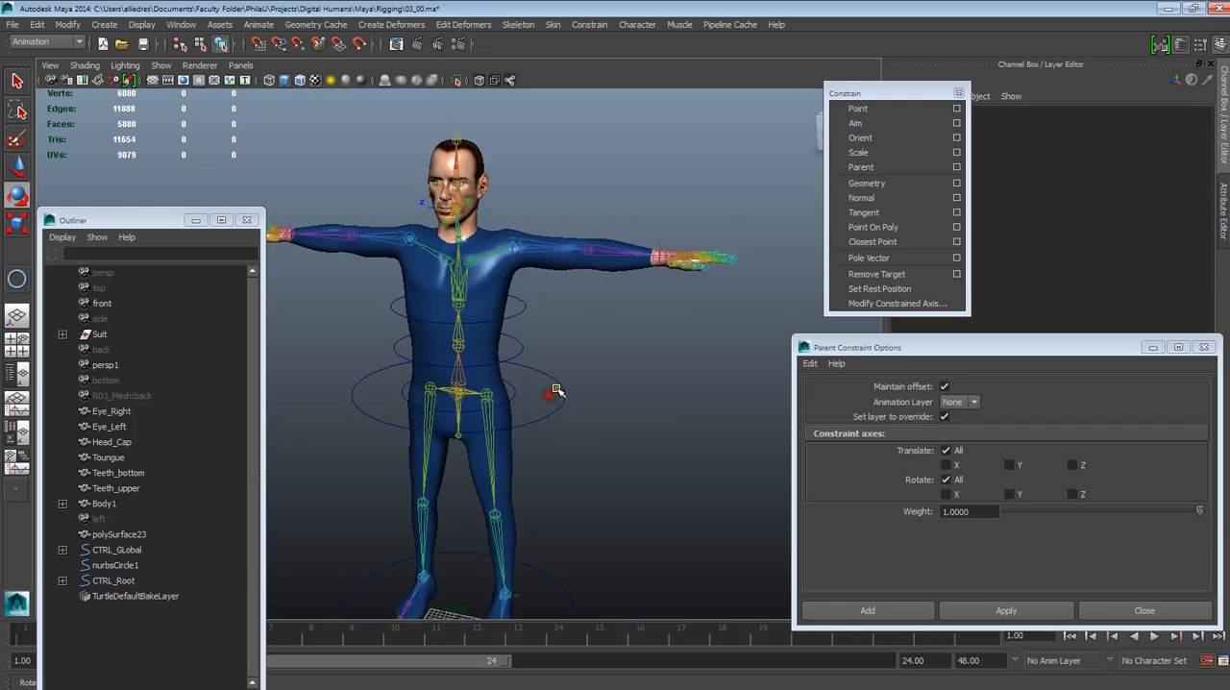
{"action": "middle_click_drag", "start_coordinate": [563, 360], "coordinate": [618, 307], "text": "alt"}
{"action": "right_click_drag", "start_coordinate": [618, 307], "coordinate": [568, 390], "text": "alt"}
{"action": "left_click_drag", "start_coordinate": [568, 391], "coordinate": [557, 335], "text": "alt"}
{"action": "right_click_drag", "start_coordinate": [557, 335], "coordinate": [418, 325], "text": "alt"}
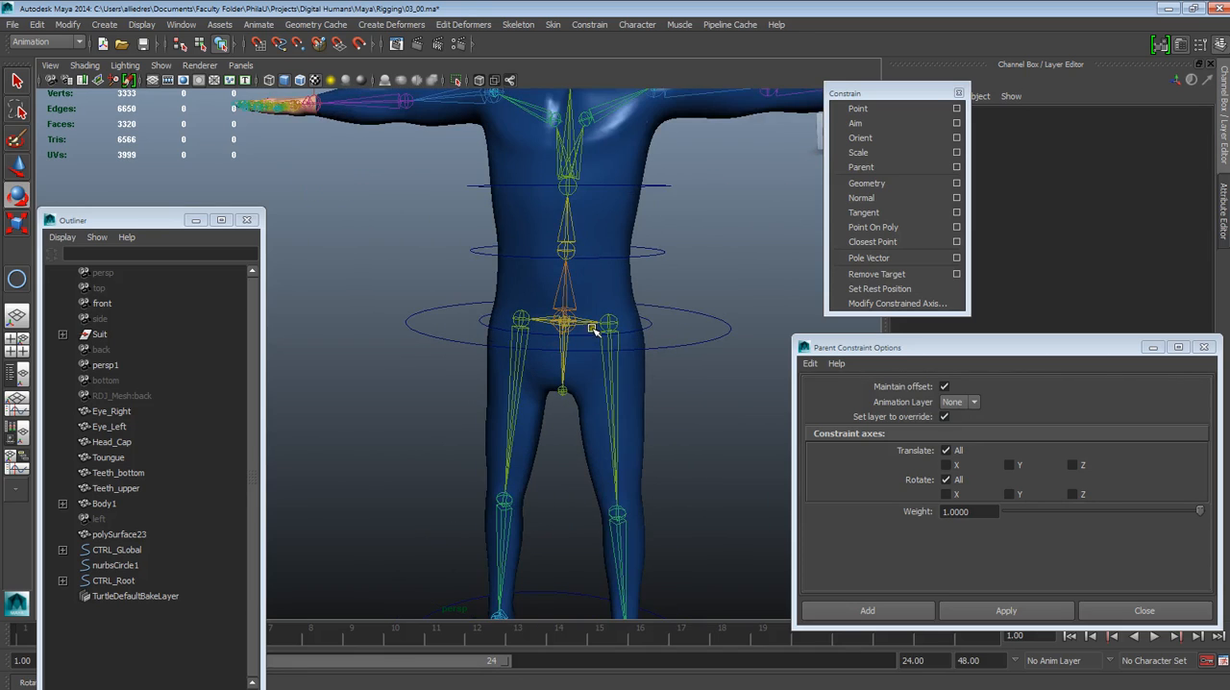
{"action": "left_click_drag", "start_coordinate": [418, 325], "coordinate": [561, 371], "text": "alt"}
{"action": "left_click_drag", "start_coordinate": [573, 328], "coordinate": [621, 332], "text": "alt"}
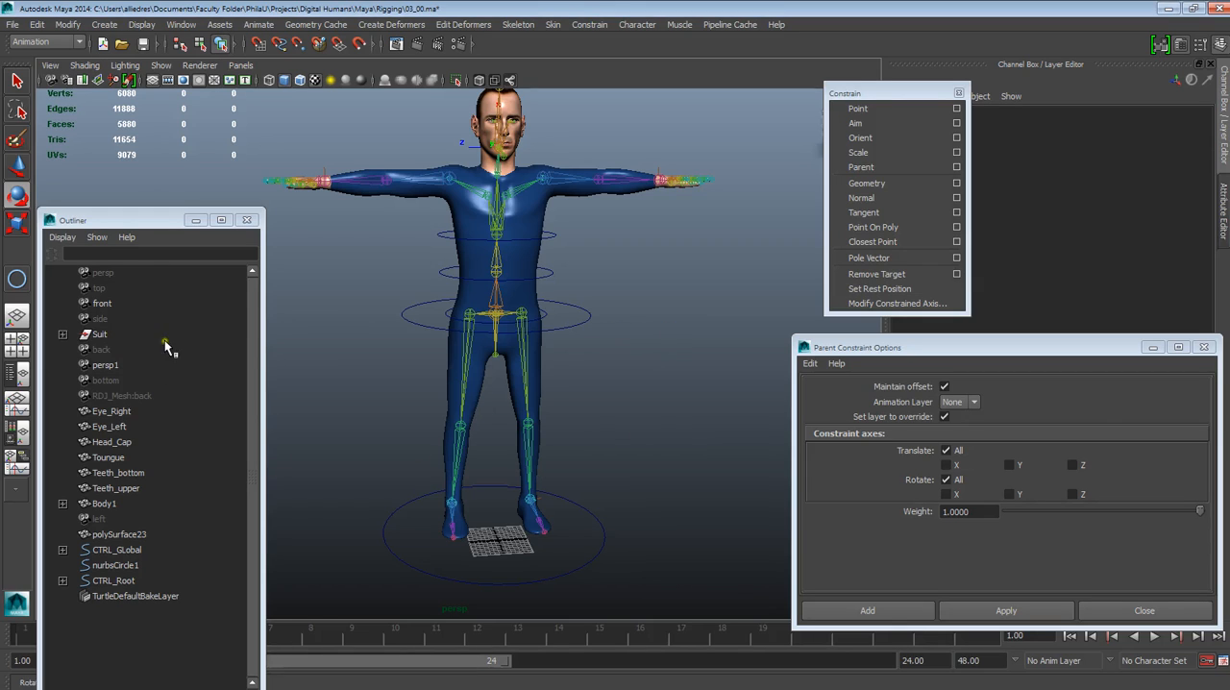
Move the Outliner window so its whole list is in view, and select the CTRL_Root control
{"action": "left_click_drag", "start_coordinate": [150, 220], "coordinate": [155, 137]}
{"action": "left_click_drag", "start_coordinate": [528, 298], "coordinate": [516, 297], "text": "alt"}
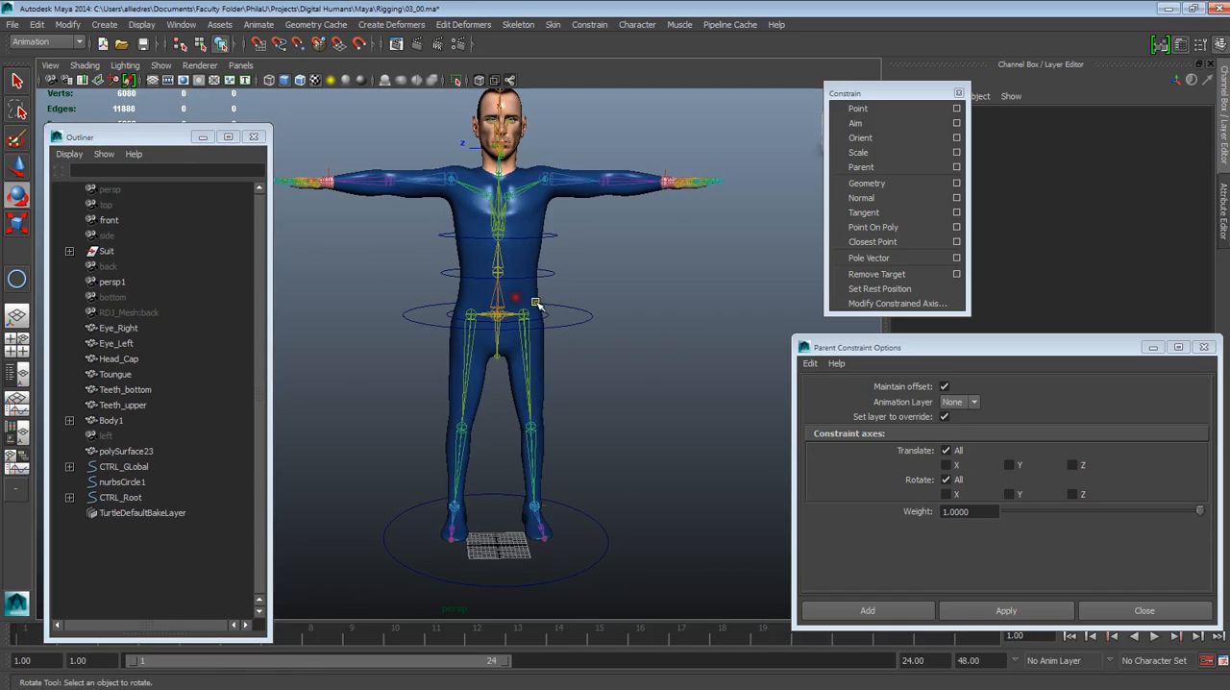
{"action": "middle_click_drag", "start_coordinate": [535, 303], "coordinate": [527, 284], "text": "alt"}
{"action": "left_click", "coordinate": [564, 298]}
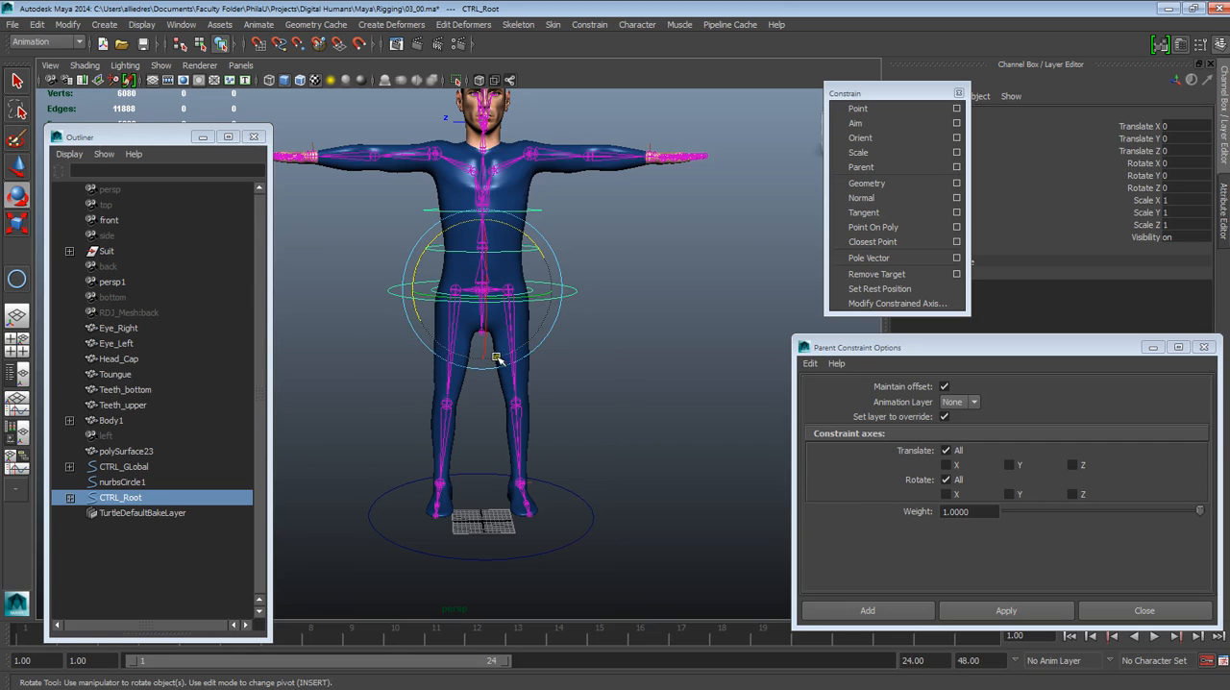
{"action": "left_click", "coordinate": [115, 507]}
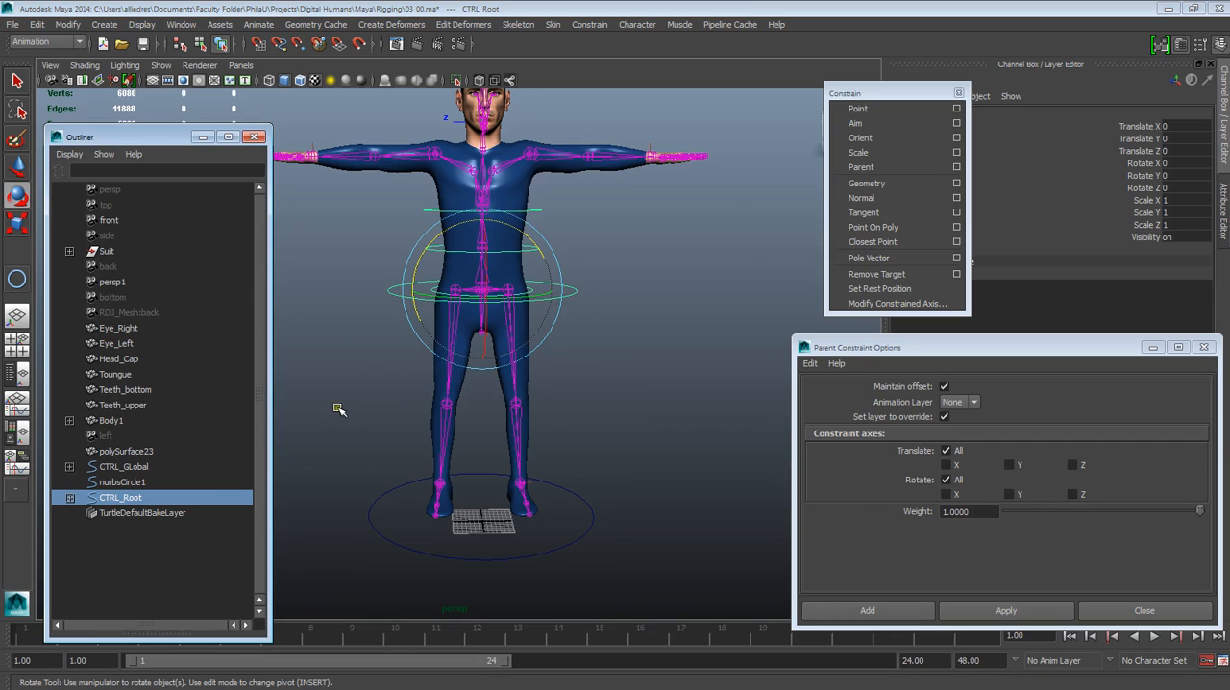
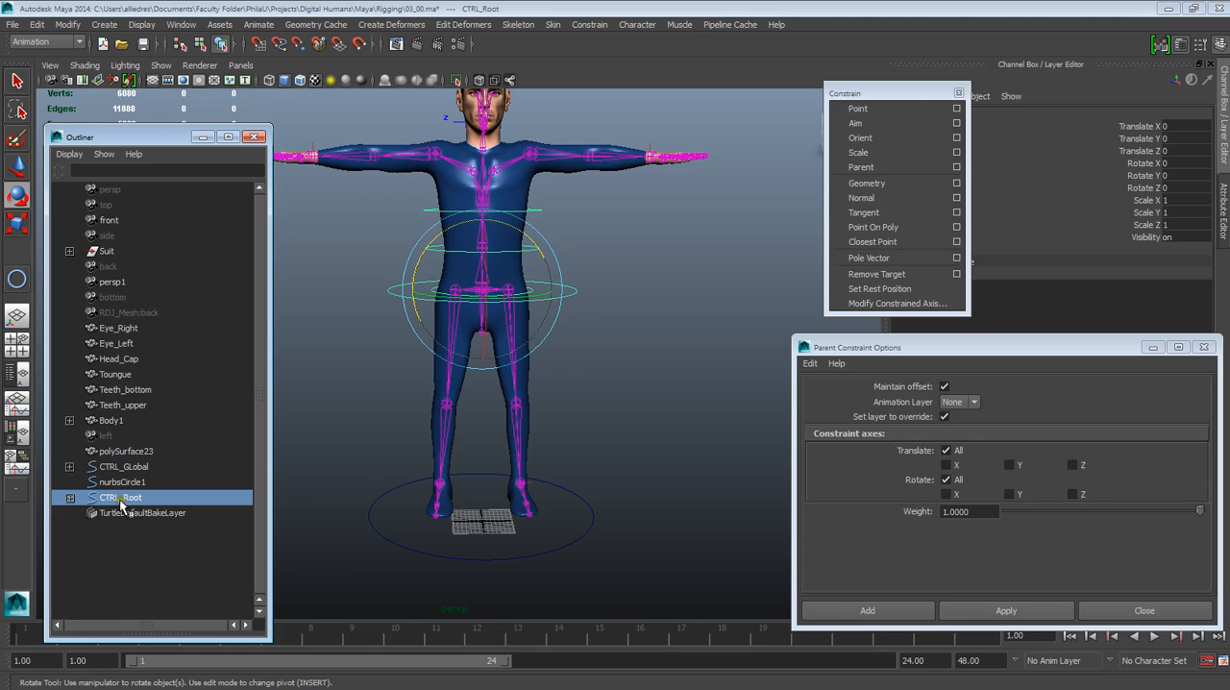
Test-move the CTRL_GLobal control at the character's feet and undo the move
{"action": "left_click_drag", "start_coordinate": [575, 481], "coordinate": [567, 495]}
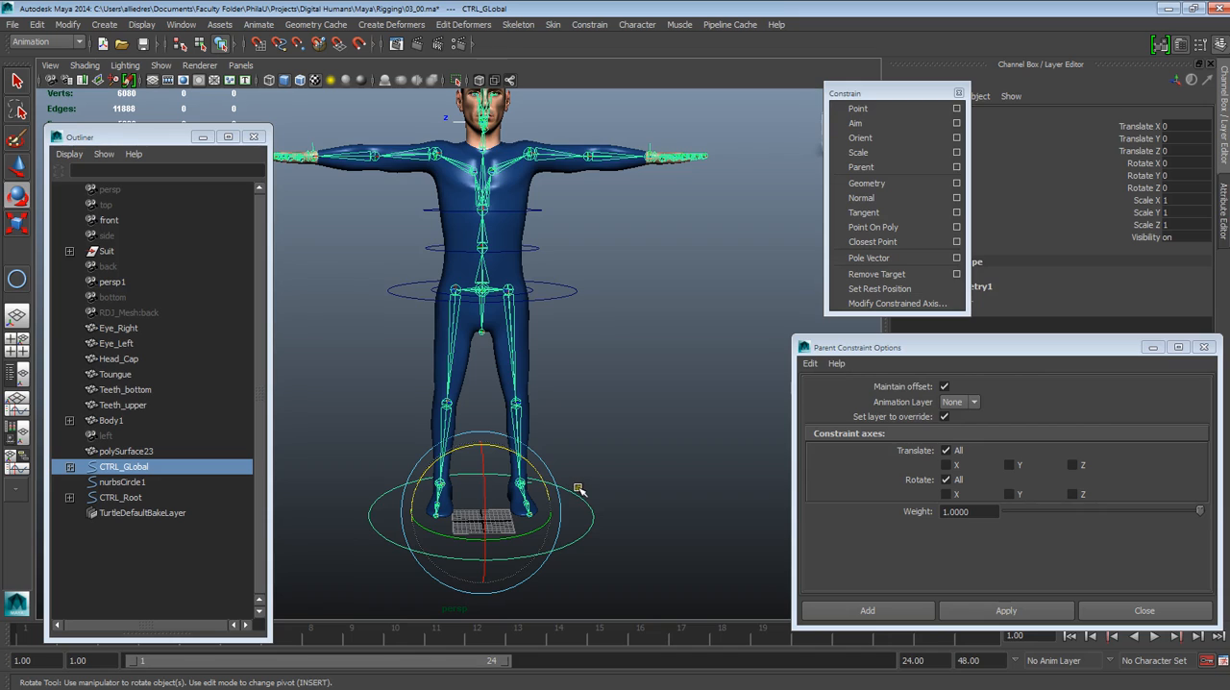
{"action": "left_click", "coordinate": [632, 410]}
{"action": "left_click", "coordinate": [16, 166]}
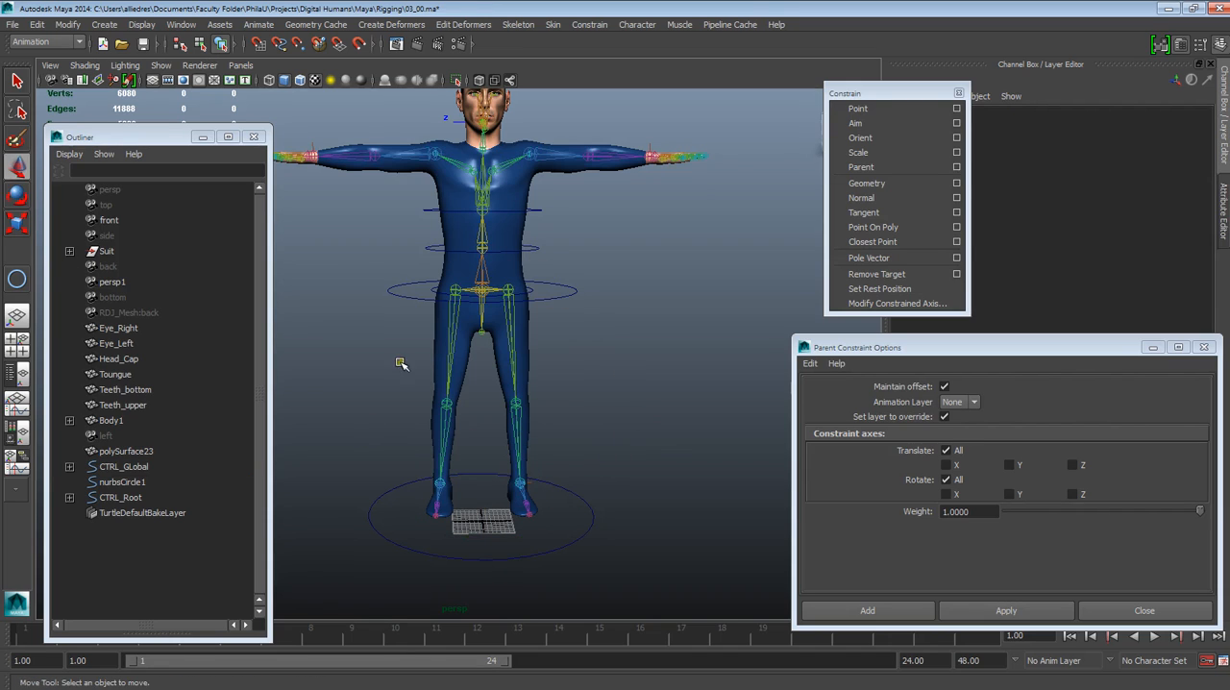
{"action": "left_click", "coordinate": [562, 491]}
{"action": "left_click_drag", "start_coordinate": [524, 500], "coordinate": [473, 471]}
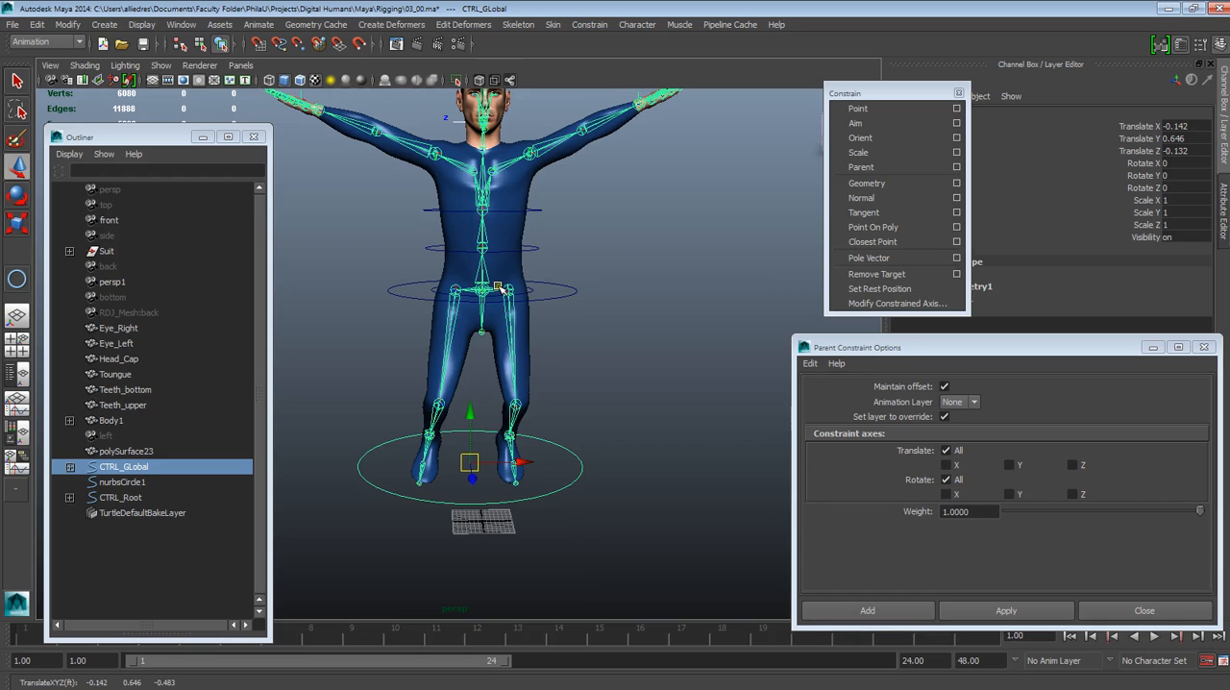
{"action": "key", "text": "ctrl+z"}
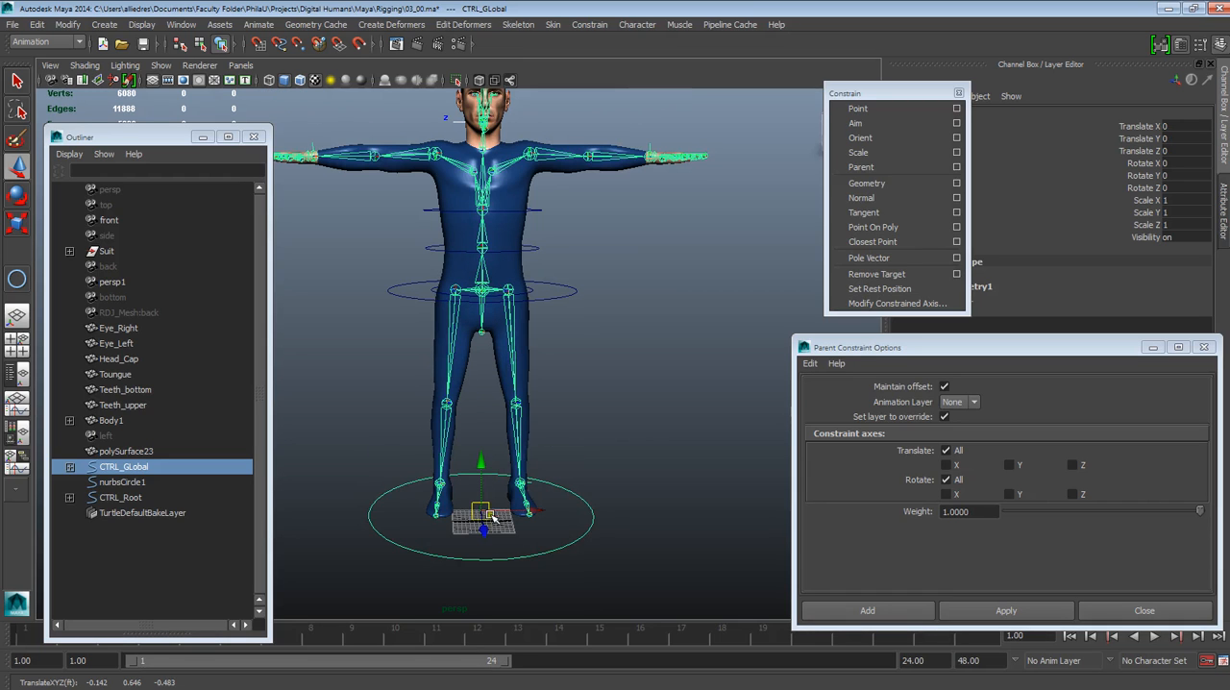
Test-scale the CTRL_GLobal control, undo the scaling and clear the selection
{"action": "left_click", "coordinate": [16, 223]}
{"action": "left_click_drag", "start_coordinate": [503, 446], "coordinate": [381, 688]}
{"action": "key", "text": "ctrl+z"}
{"action": "left_click", "coordinate": [681, 446]}
{"action": "left_click", "coordinate": [135, 541]}
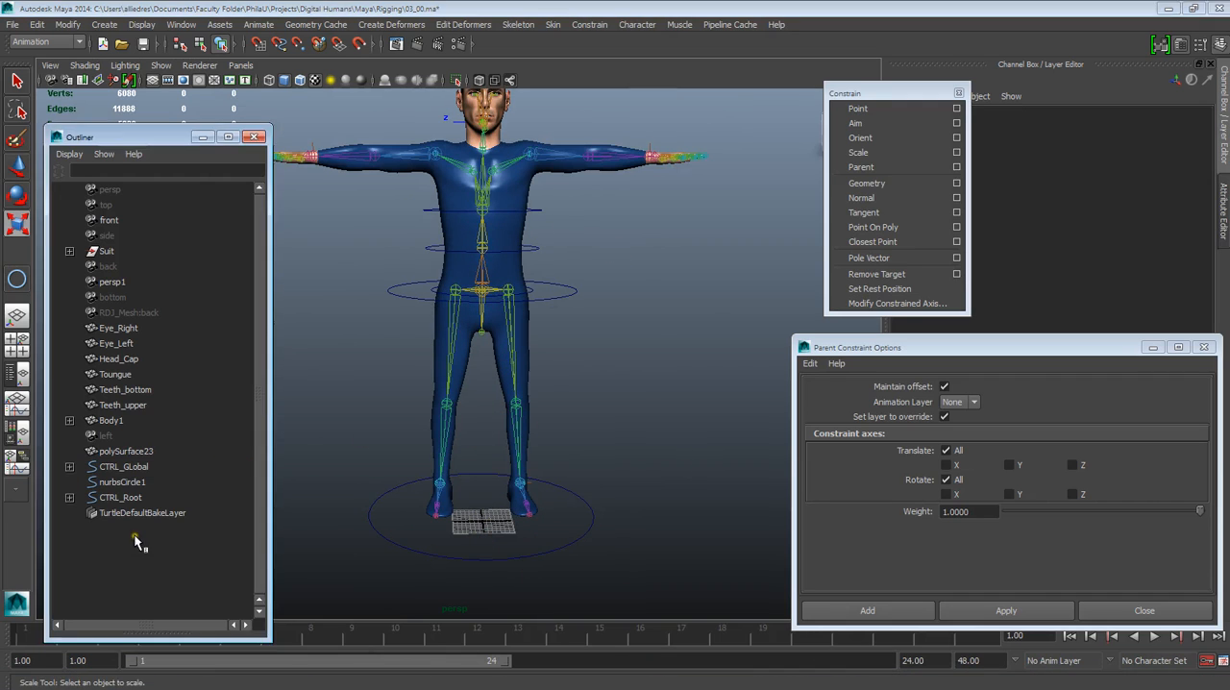
Parent the CTRL_Root control under CTRL_GLobal in the scene hierarchy
{"action": "left_click", "coordinate": [118, 499]}
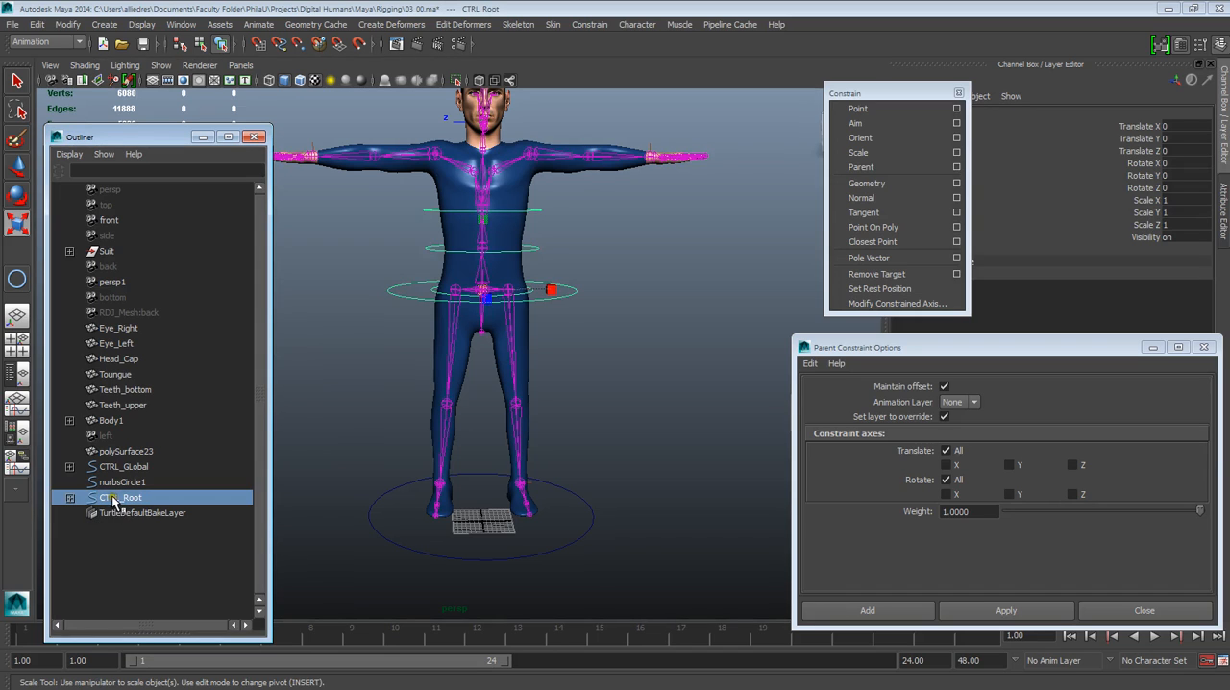
{"action": "left_click", "coordinate": [327, 431], "text": "alt"}
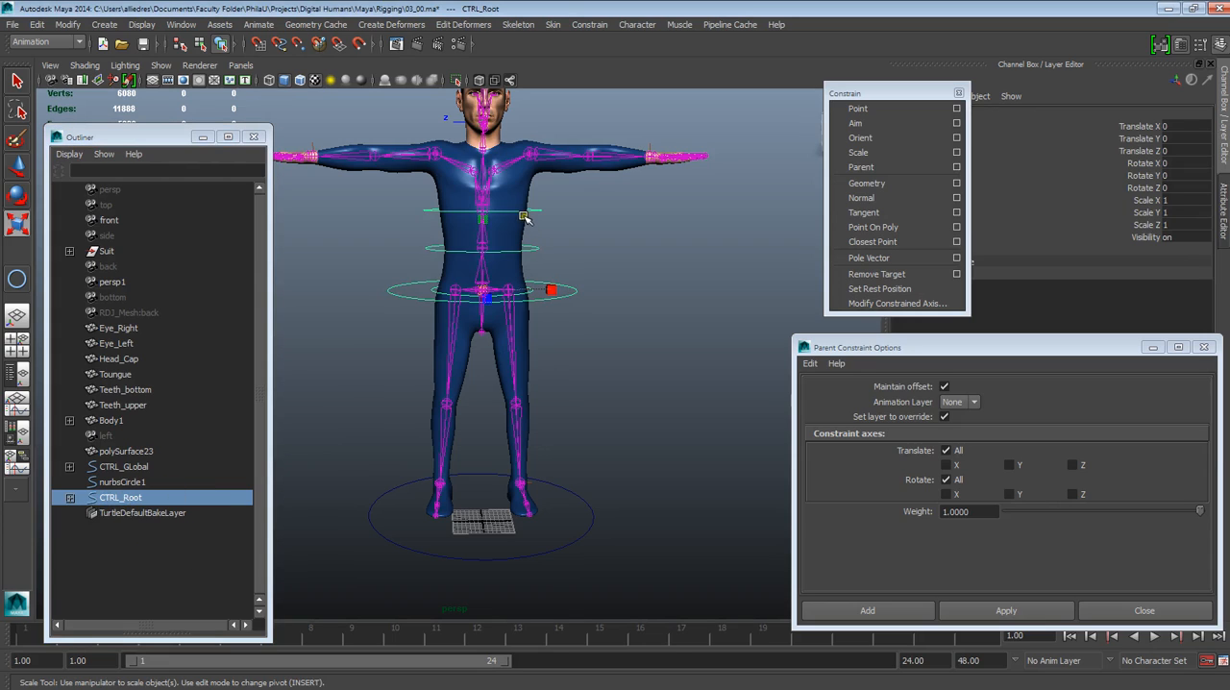
{"action": "left_click", "coordinate": [120, 501]}
{"action": "middle_click_drag", "start_coordinate": [120, 500], "coordinate": [127, 472]}
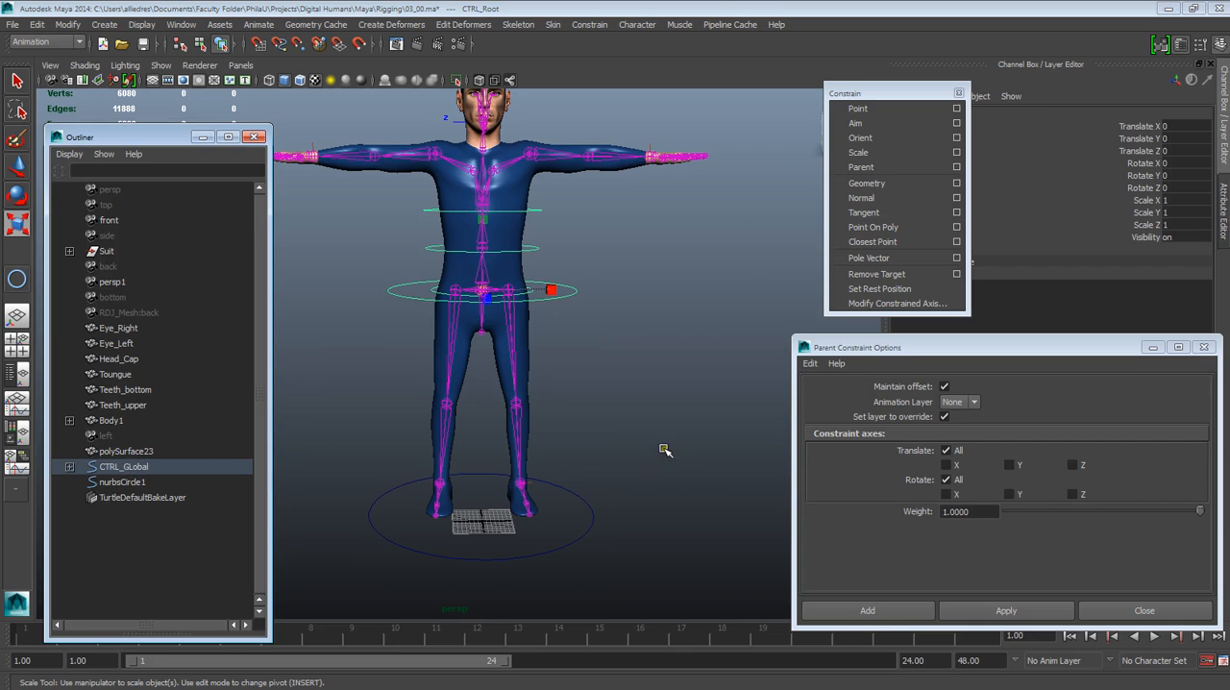
Scale the CTRL_GLobal control uniformly to about 0.941 to test the whole rig, and clear the selection
{"action": "left_click", "coordinate": [577, 497]}
{"action": "left_click_drag", "start_coordinate": [492, 511], "coordinate": [471, 371]}
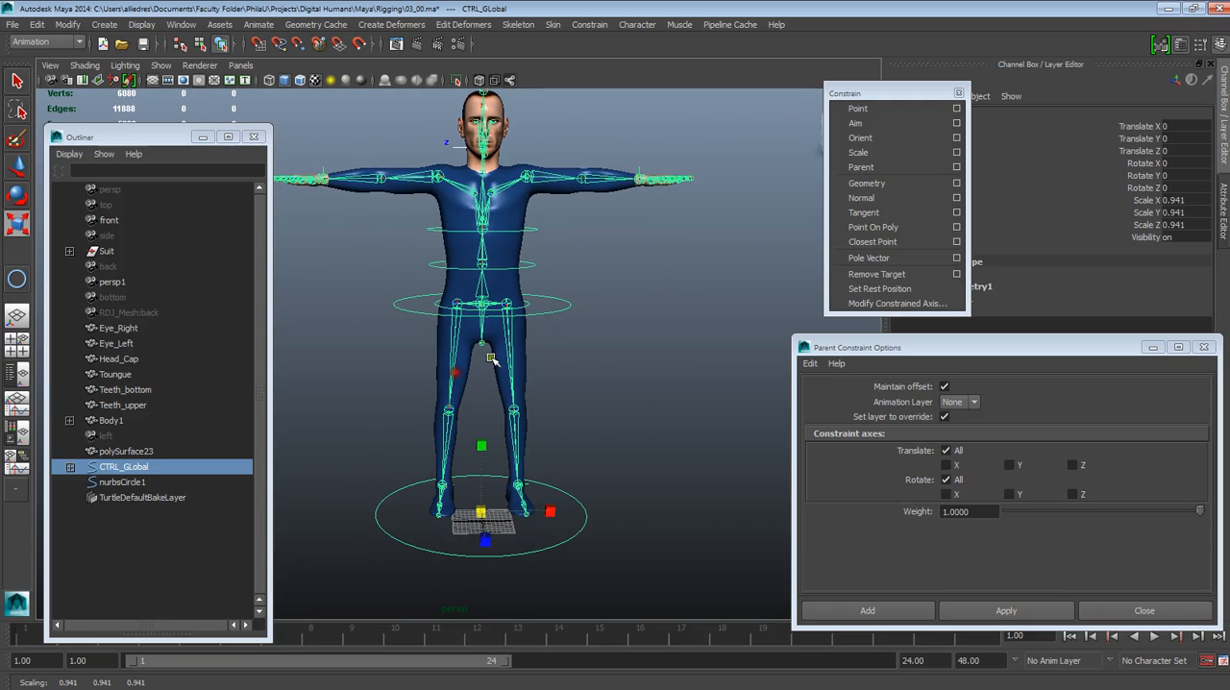
{"action": "left_click", "coordinate": [627, 343]}
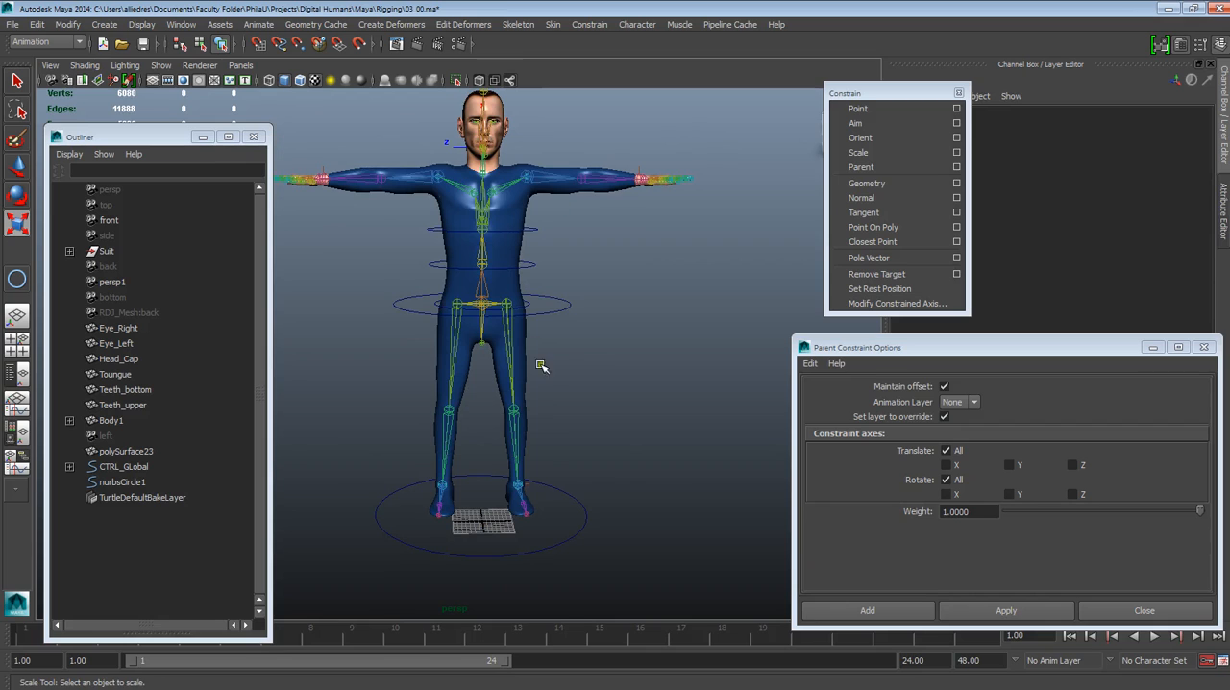
{"action": "mouse_move", "coordinate": [833, 687]}
{"action": "left_click", "coordinate": [149, 526]}
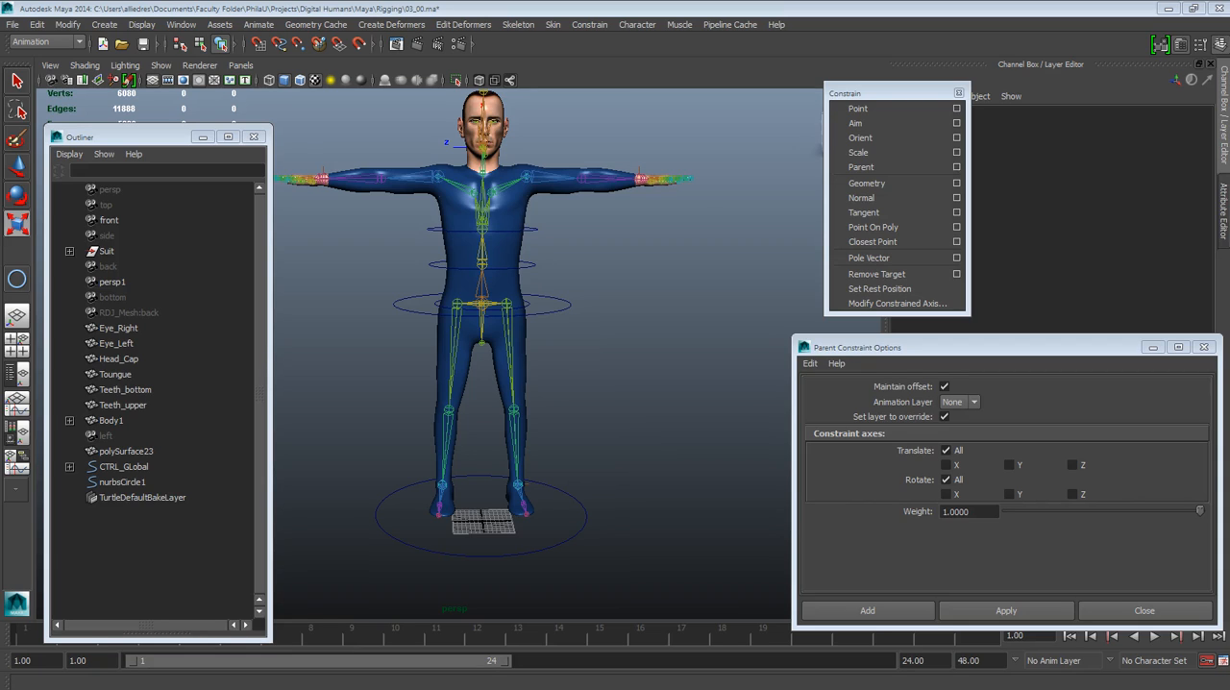
Examine the head, jaw and neck joints up close from several angles
{"action": "left_click_drag", "start_coordinate": [686, 291], "coordinate": [563, 381], "text": "alt"}
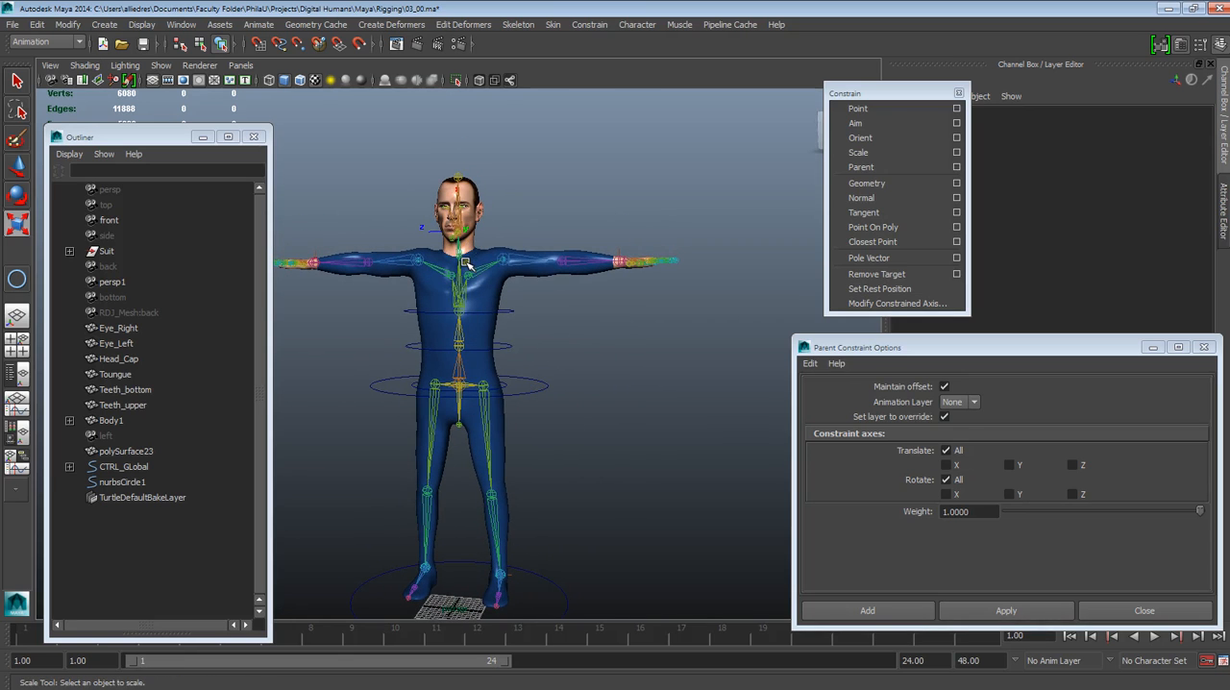
{"action": "right_click_drag", "start_coordinate": [465, 263], "coordinate": [535, 491], "text": "alt"}
{"action": "left_click_drag", "start_coordinate": [535, 490], "coordinate": [492, 505], "text": "alt"}
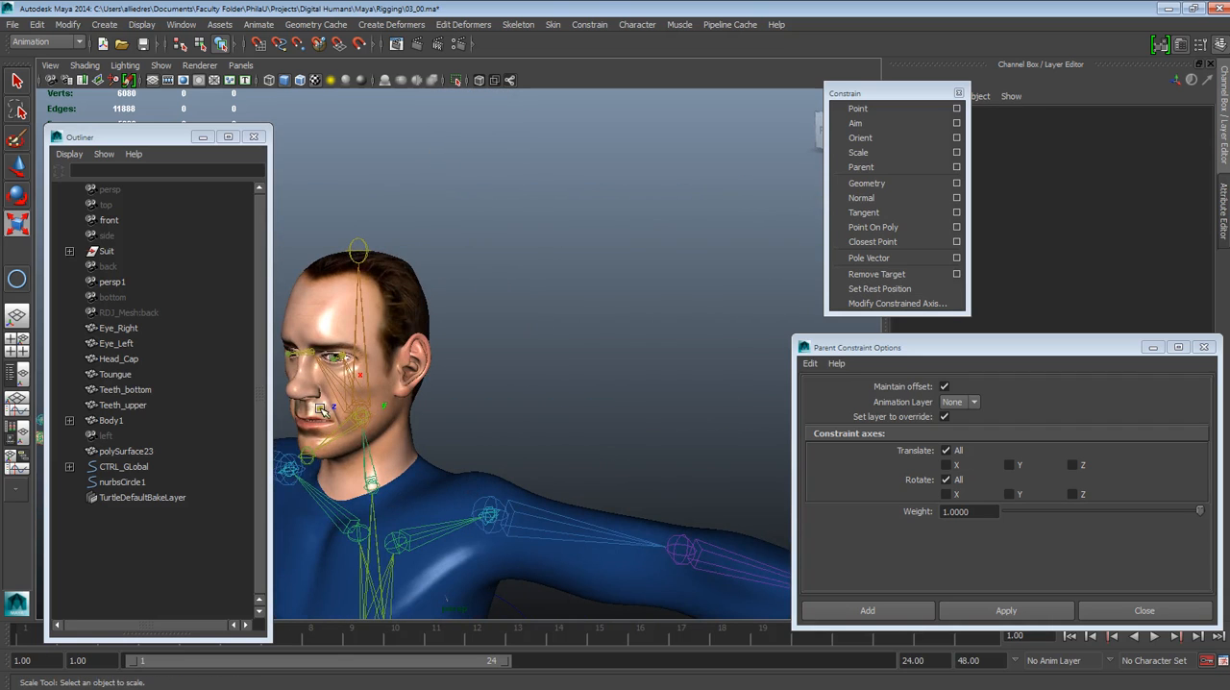
{"action": "scroll", "coordinate": [369, 408], "scroll_direction": "down", "scroll_amount": 2}
{"action": "left_click_drag", "start_coordinate": [392, 370], "coordinate": [444, 404], "text": "alt"}
{"action": "right_click_drag", "start_coordinate": [448, 413], "coordinate": [519, 546], "text": "alt"}
{"action": "middle_click_drag", "start_coordinate": [475, 467], "coordinate": [500, 457], "text": "alt"}
{"action": "left_click_drag", "start_coordinate": [499, 456], "coordinate": [529, 448], "text": "alt"}
{"action": "right_click_drag", "start_coordinate": [530, 448], "coordinate": [508, 381], "text": "alt"}
{"action": "left_click_drag", "start_coordinate": [508, 381], "coordinate": [517, 416], "text": "alt"}
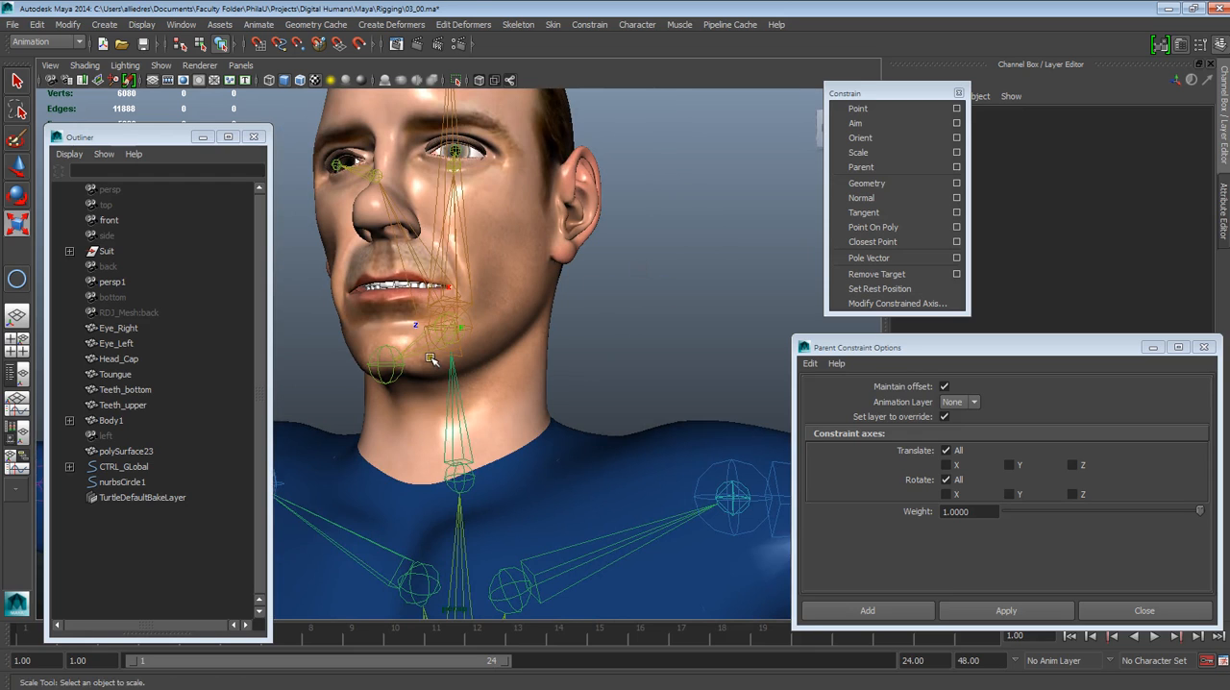
{"action": "left_click", "coordinate": [424, 350]}
{"action": "left_click", "coordinate": [545, 309]}
{"action": "right_click_drag", "start_coordinate": [548, 311], "coordinate": [621, 302], "text": "alt"}
{"action": "left_click_drag", "start_coordinate": [567, 373], "coordinate": [634, 411], "text": "alt"}
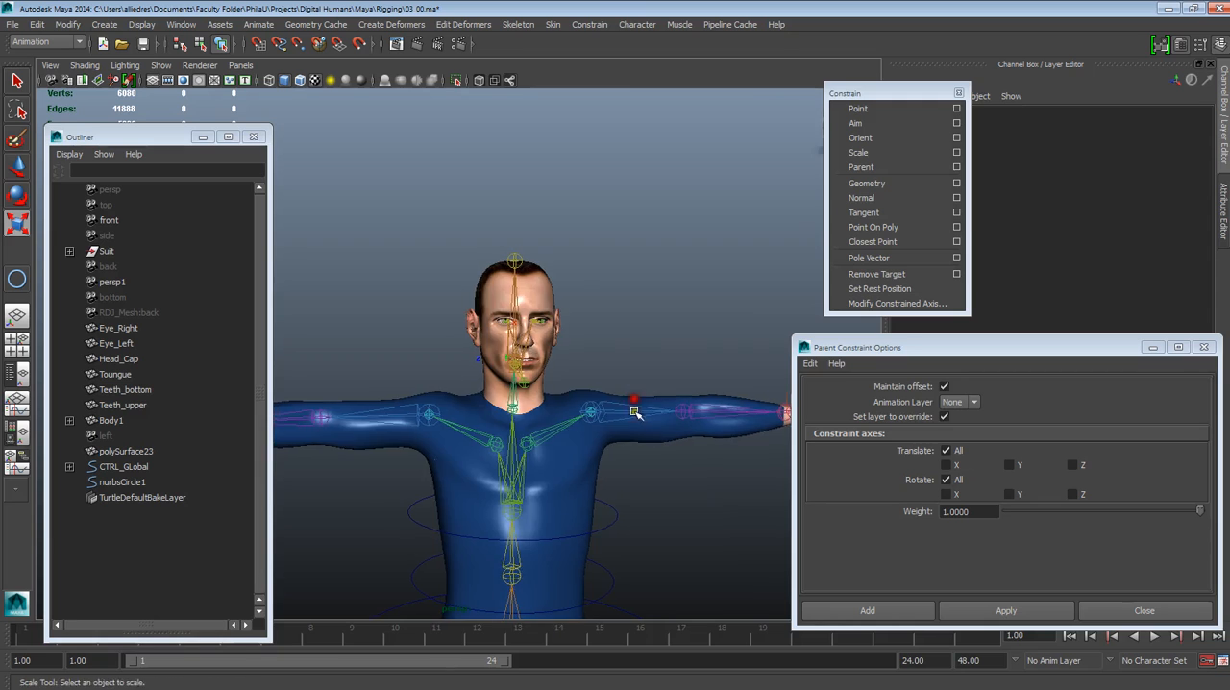
Duplicate the spare nurbsCircle1 curve beside the character and move the copy up to the neck
{"action": "right_click_drag", "start_coordinate": [634, 411], "coordinate": [610, 497], "text": "alt"}
{"action": "middle_click_drag", "start_coordinate": [609, 497], "coordinate": [544, 431], "text": "alt"}
{"action": "left_click_drag", "start_coordinate": [579, 434], "coordinate": [575, 455], "text": "alt"}
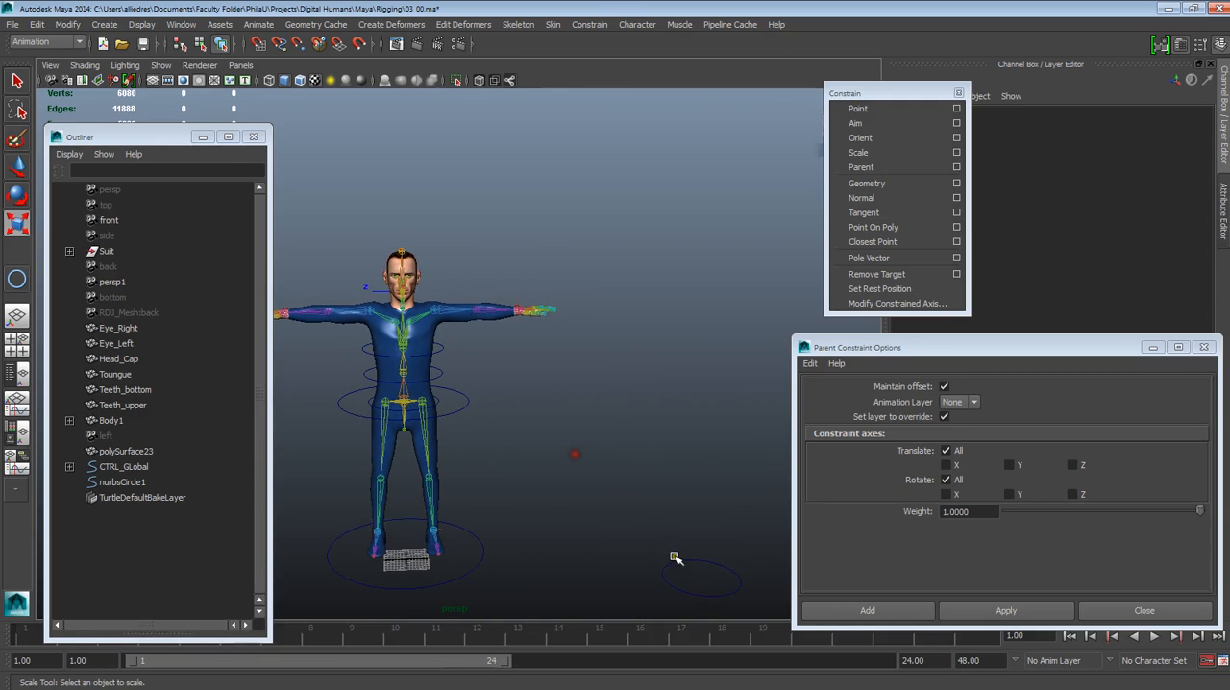
{"action": "left_click", "coordinate": [676, 558]}
{"action": "left_click", "coordinate": [17, 165]}
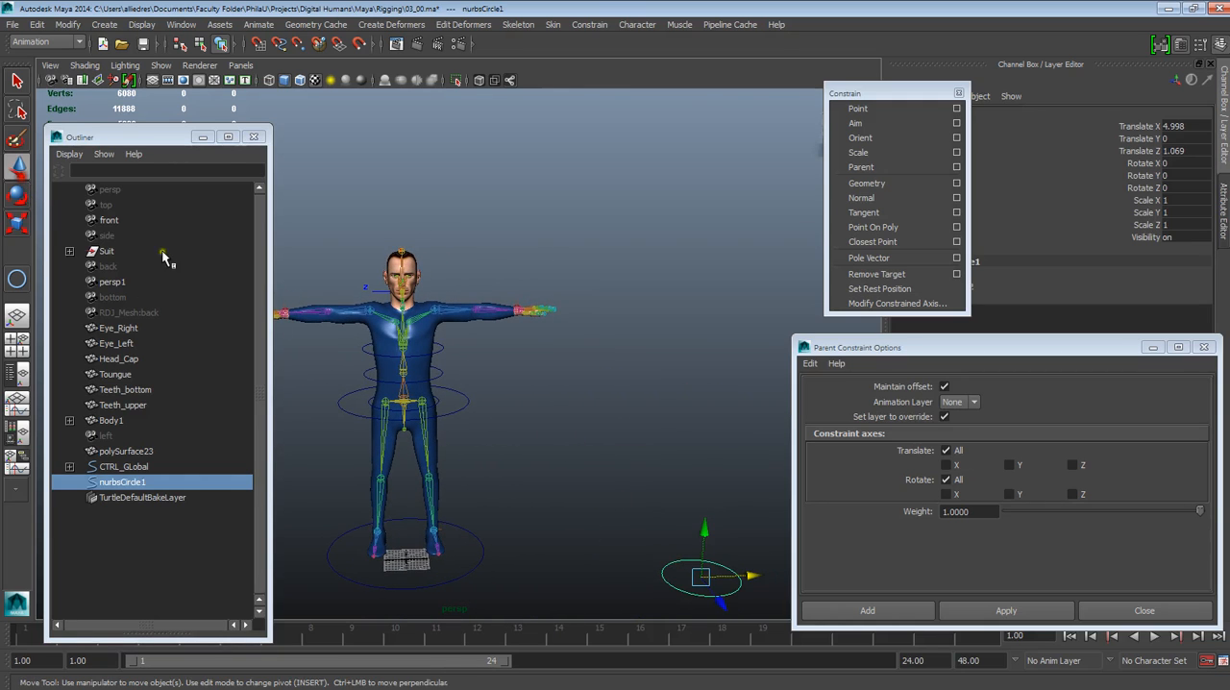
{"action": "key", "text": "ctrl+d"}
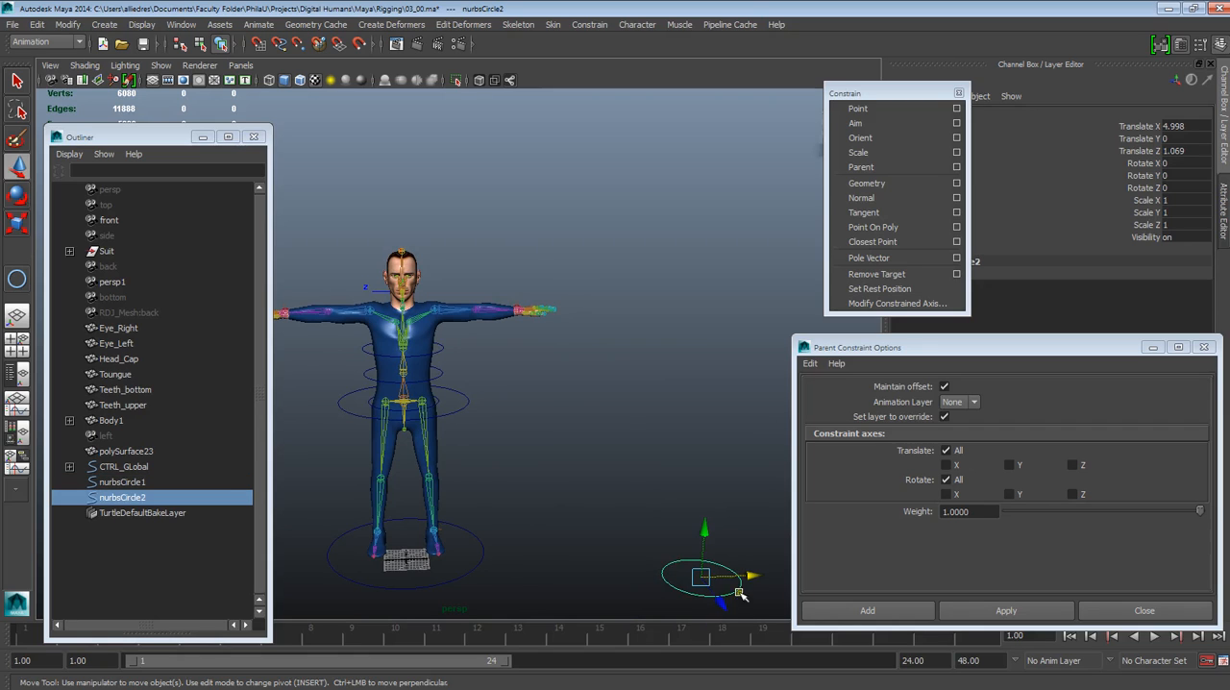
{"action": "left_click_drag", "start_coordinate": [740, 574], "coordinate": [420, 288]}
Centre the copied circle on the neck base joint at Translate 0, 4.471, -0.351 and scale it uniformly to 0.739
{"action": "right_click_drag", "start_coordinate": [423, 290], "coordinate": [538, 367], "text": "alt"}
{"action": "left_click_drag", "start_coordinate": [539, 368], "coordinate": [502, 365], "text": "alt"}
{"action": "middle_click_drag", "start_coordinate": [503, 365], "coordinate": [553, 478], "text": "alt"}
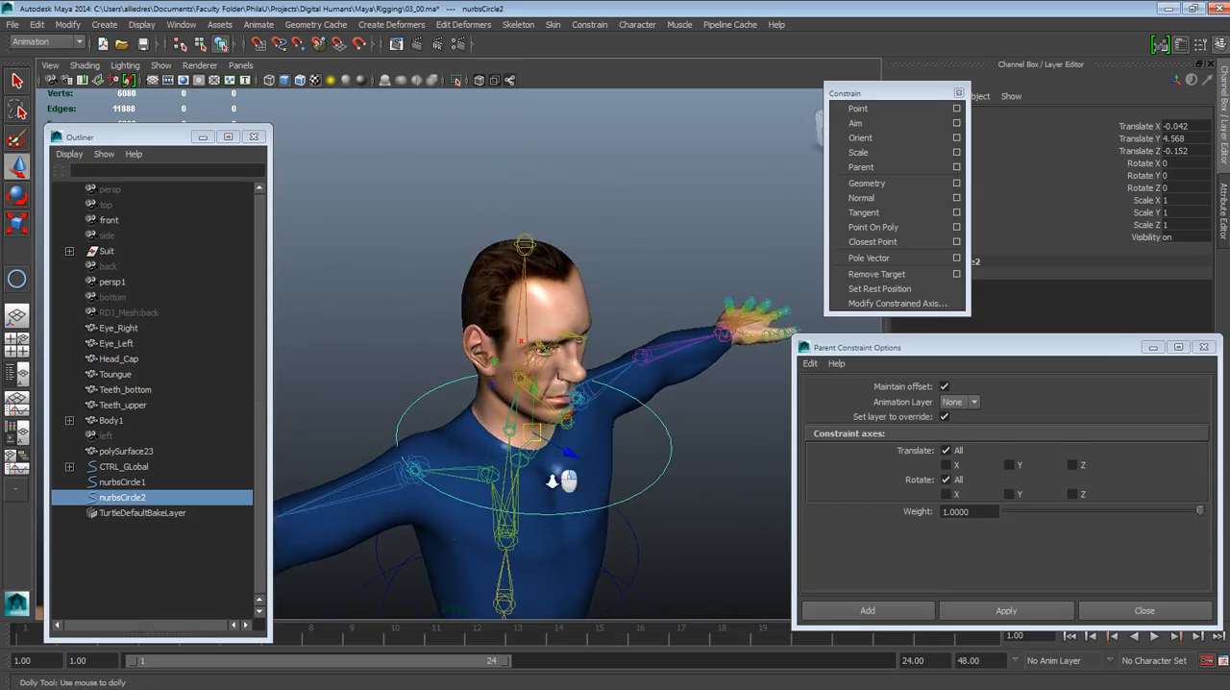
{"action": "right_click_drag", "start_coordinate": [552, 478], "coordinate": [580, 504], "text": "alt"}
{"action": "left_click_drag", "start_coordinate": [538, 507], "coordinate": [499, 485], "text": "alt"}
{"action": "right_click_drag", "start_coordinate": [511, 483], "coordinate": [526, 484], "text": "alt"}
{"action": "mouse_move", "coordinate": [575, 433]}
{"action": "left_mouse_down", "text": "alt"}
{"action": "mouse_move", "coordinate": [560, 417]}
{"action": "mouse_move", "coordinate": [574, 439]}
{"action": "left_mouse_up", "text": "alt"}
{"action": "left_click_drag", "start_coordinate": [567, 375], "coordinate": [538, 394]}
{"action": "left_click_drag", "start_coordinate": [662, 459], "coordinate": [639, 476], "text": "alt"}
{"action": "left_click", "coordinate": [19, 224]}
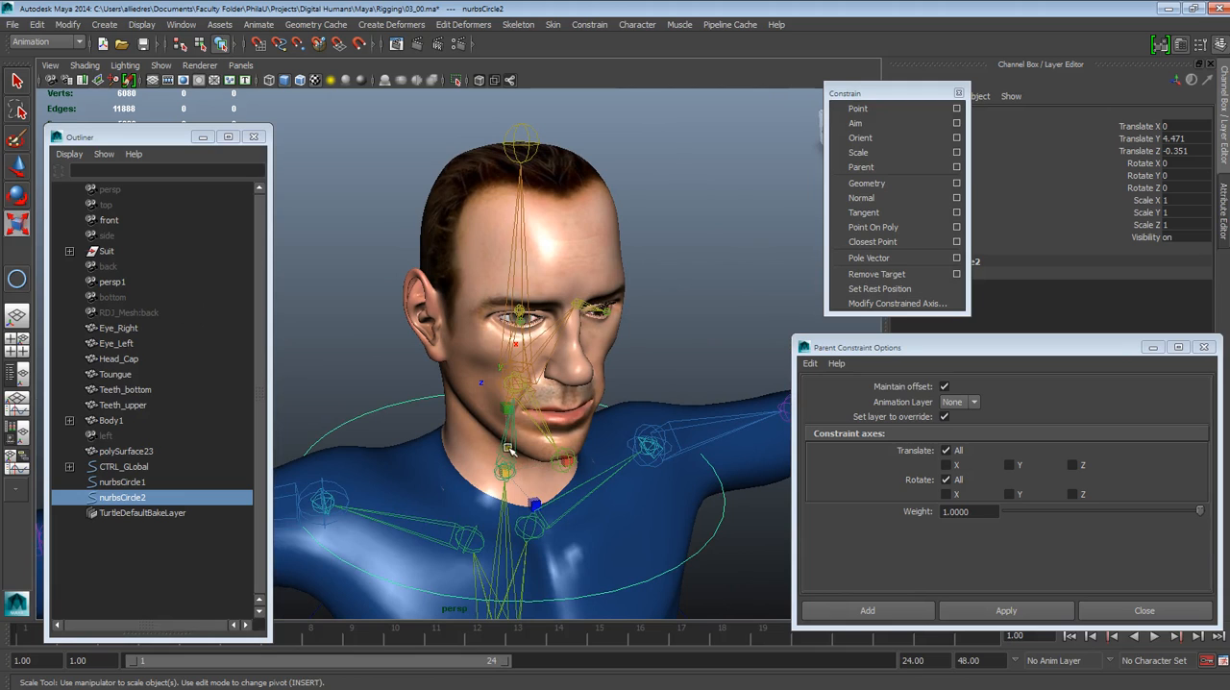
{"action": "left_click_drag", "start_coordinate": [506, 471], "coordinate": [462, 499]}
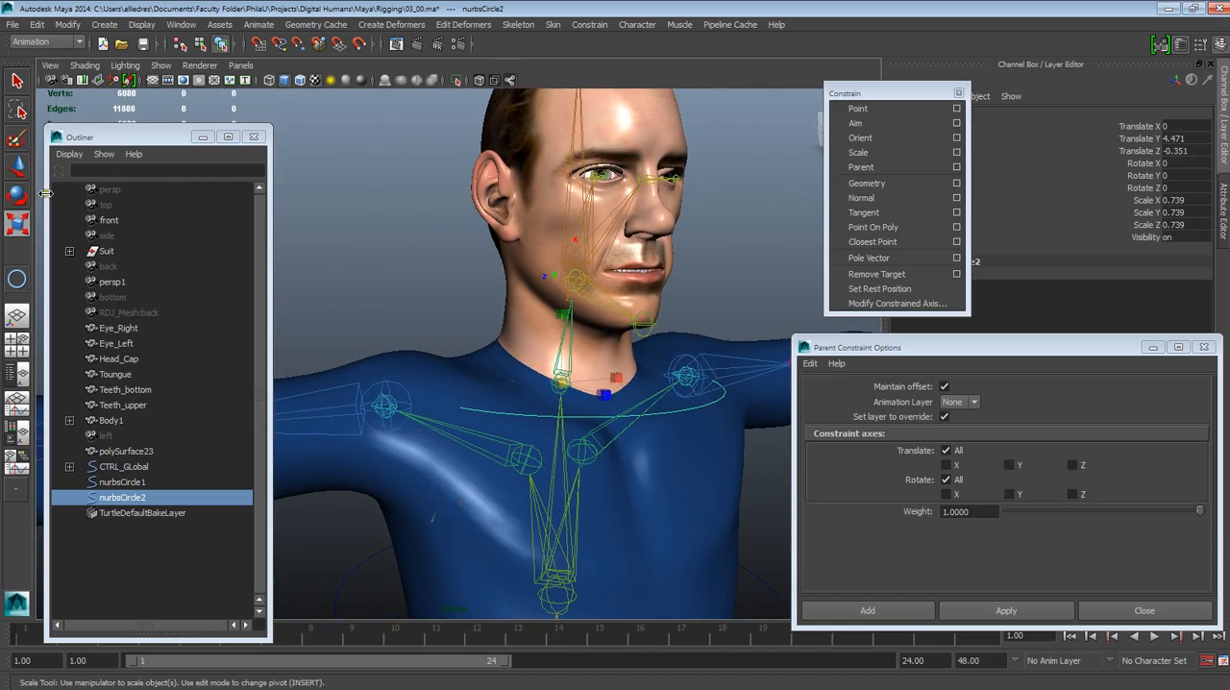
Duplicate the neck circle and raise the copy to about mouth height
{"action": "key", "text": "w"}
{"action": "middle_click_drag", "start_coordinate": [523, 431], "coordinate": [488, 450], "text": "alt"}
{"action": "left_click", "coordinate": [629, 311]}
{"action": "left_click_drag", "start_coordinate": [615, 454], "coordinate": [488, 385], "text": "alt"}
{"action": "left_click", "coordinate": [441, 452]}
{"action": "key", "text": "ctrl+d"}
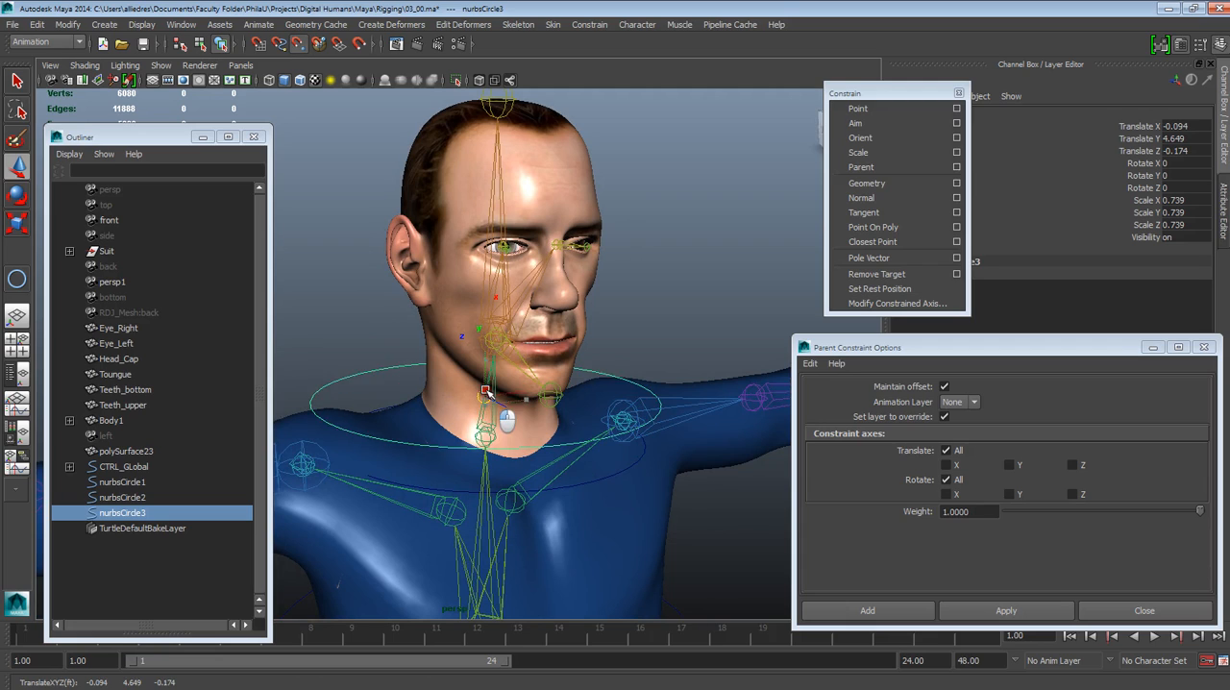
{"action": "left_click_drag", "start_coordinate": [493, 338], "coordinate": [461, 361]}
Select the upper circle around the head and shift it sideways to about Translate X 0.019
{"action": "scroll", "coordinate": [470, 372], "scroll_direction": "down", "scroll_amount": 2}
{"action": "left_click", "coordinate": [567, 341]}
{"action": "left_click_drag", "start_coordinate": [567, 341], "coordinate": [568, 477], "text": "alt"}
{"action": "left_click", "coordinate": [620, 480]}
{"action": "right_click_drag", "start_coordinate": [568, 478], "coordinate": [574, 467], "text": "alt"}
{"action": "left_click_drag", "start_coordinate": [574, 467], "coordinate": [511, 485], "text": "alt"}
{"action": "middle_click_drag", "start_coordinate": [511, 485], "coordinate": [456, 472], "text": "alt"}
{"action": "left_click_drag", "start_coordinate": [457, 472], "coordinate": [550, 459], "text": "alt"}
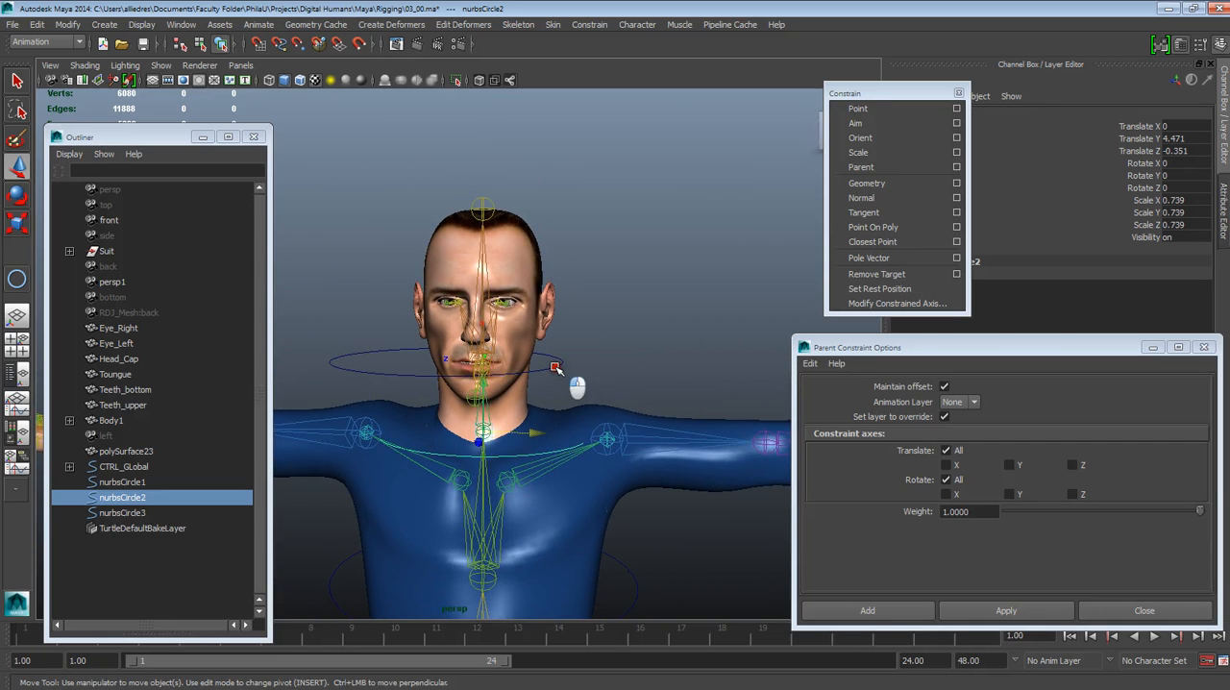
{"action": "left_click", "coordinate": [556, 368]}
{"action": "scroll", "coordinate": [552, 373], "scroll_direction": "up", "scroll_amount": 3}
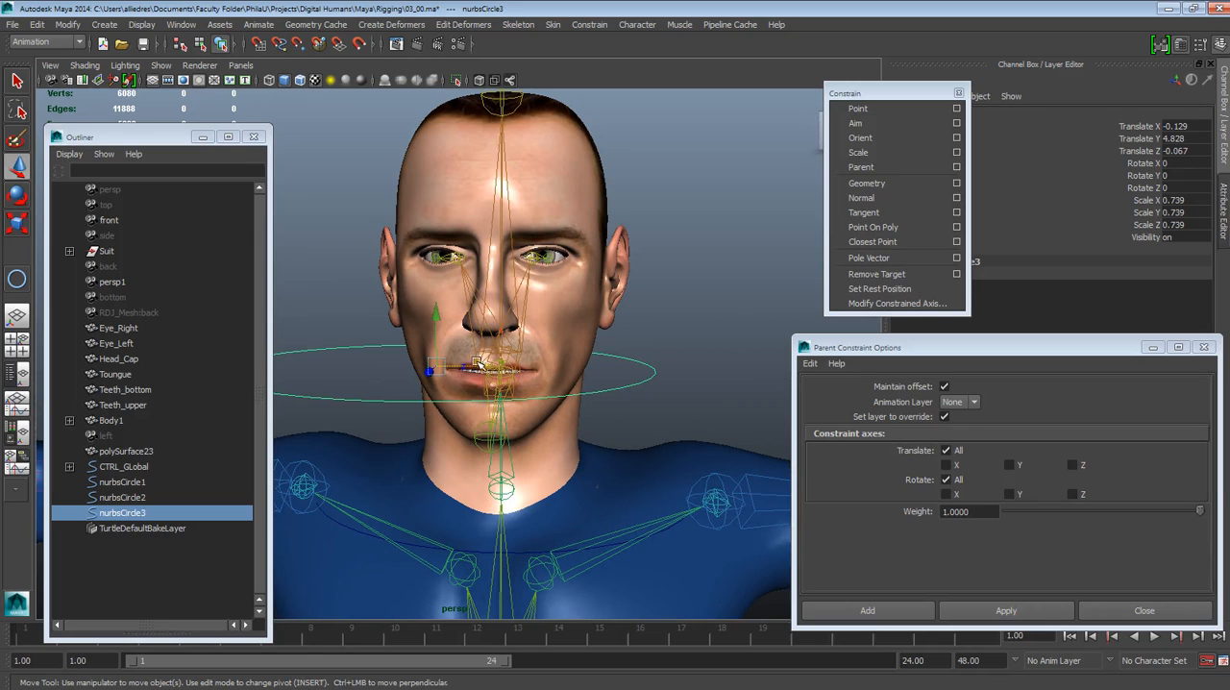
{"action": "left_click_drag", "start_coordinate": [445, 369], "coordinate": [415, 450]}
Move the Parent Constraint Options window off the layer list and hide the Body layer
{"action": "left_click_drag", "start_coordinate": [1076, 349], "coordinate": [1019, 648]}
{"action": "left_click", "coordinate": [903, 493]}
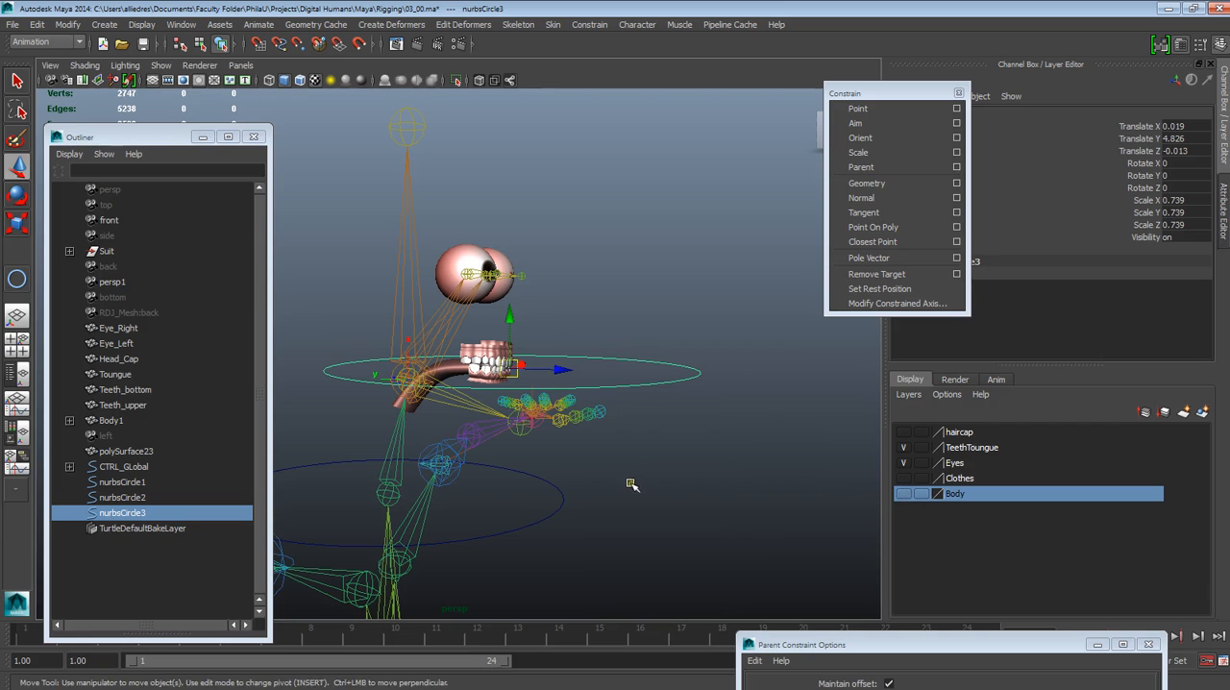
{"action": "left_click_drag", "start_coordinate": [591, 501], "coordinate": [580, 453], "text": "alt"}
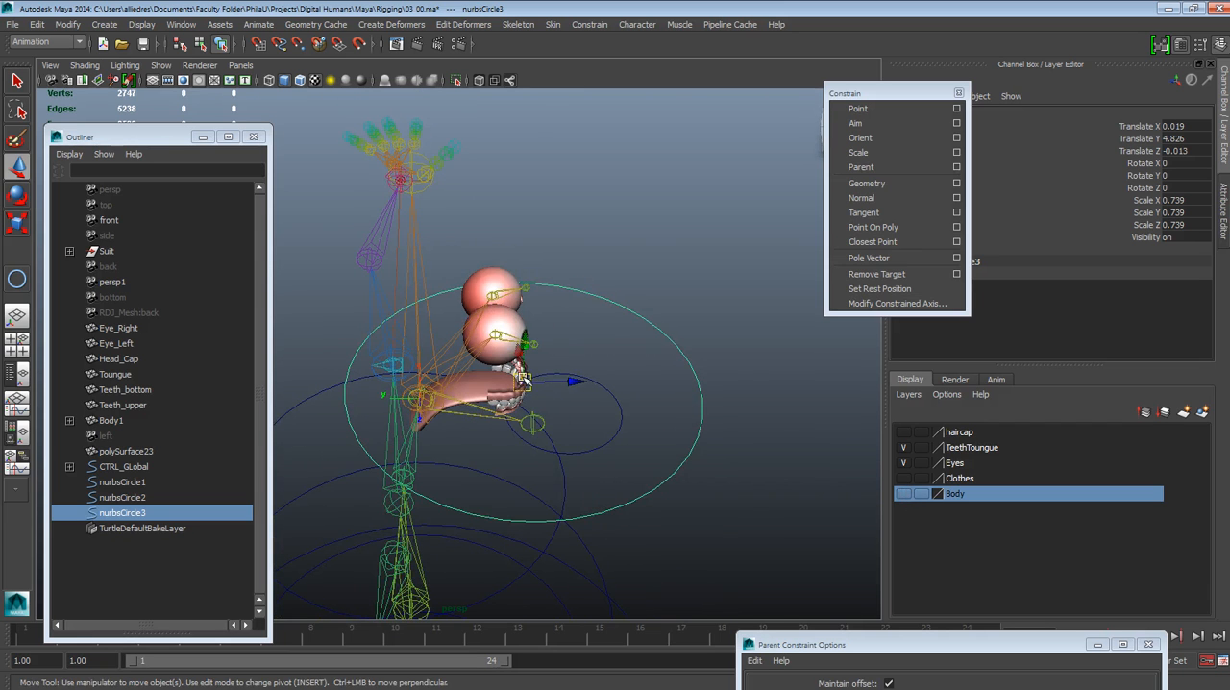
Centre the upper circle on the head joint at Translate 0, 4.788, -0.29 and show the Body layer again
{"action": "left_click_drag", "start_coordinate": [527, 380], "coordinate": [420, 399]}
{"action": "left_click_drag", "start_coordinate": [555, 478], "coordinate": [523, 392], "text": "alt"}
{"action": "left_click", "coordinate": [904, 493]}
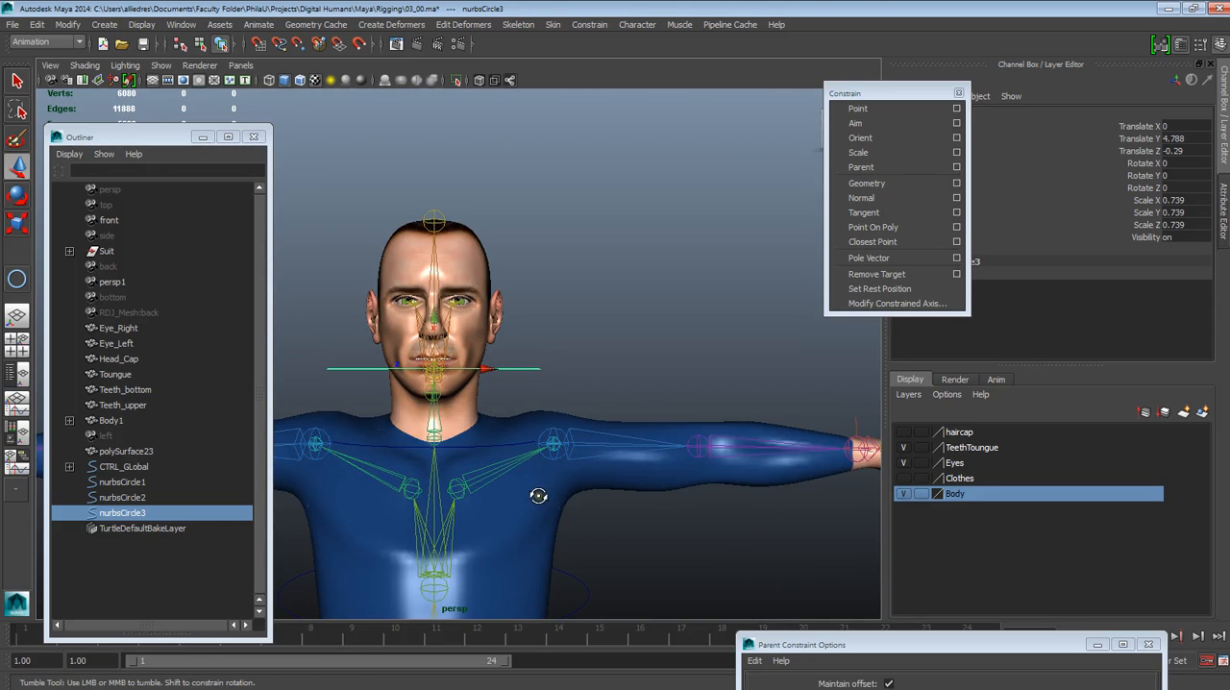
{"action": "left_click_drag", "start_coordinate": [637, 516], "coordinate": [494, 478], "text": "alt"}
{"action": "left_click", "coordinate": [501, 484]}
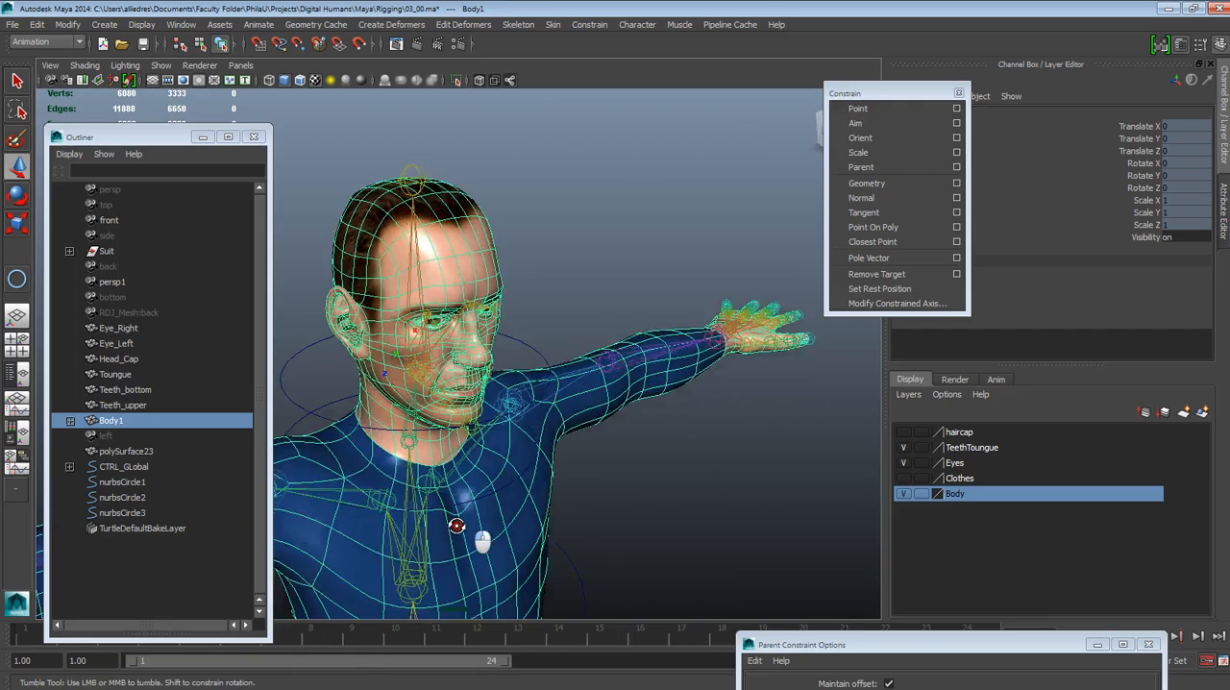
{"action": "left_click", "coordinate": [663, 480]}
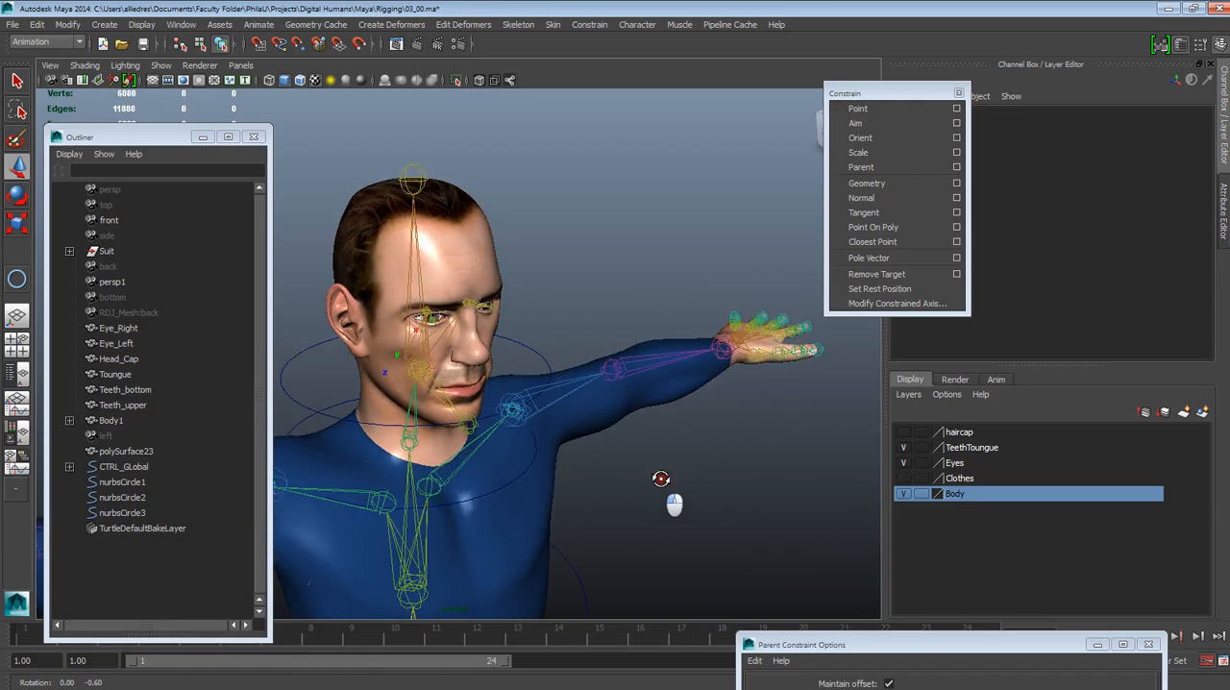
{"action": "left_click", "coordinate": [532, 470]}
{"action": "left_click_drag", "start_coordinate": [534, 471], "coordinate": [574, 472], "text": "alt"}
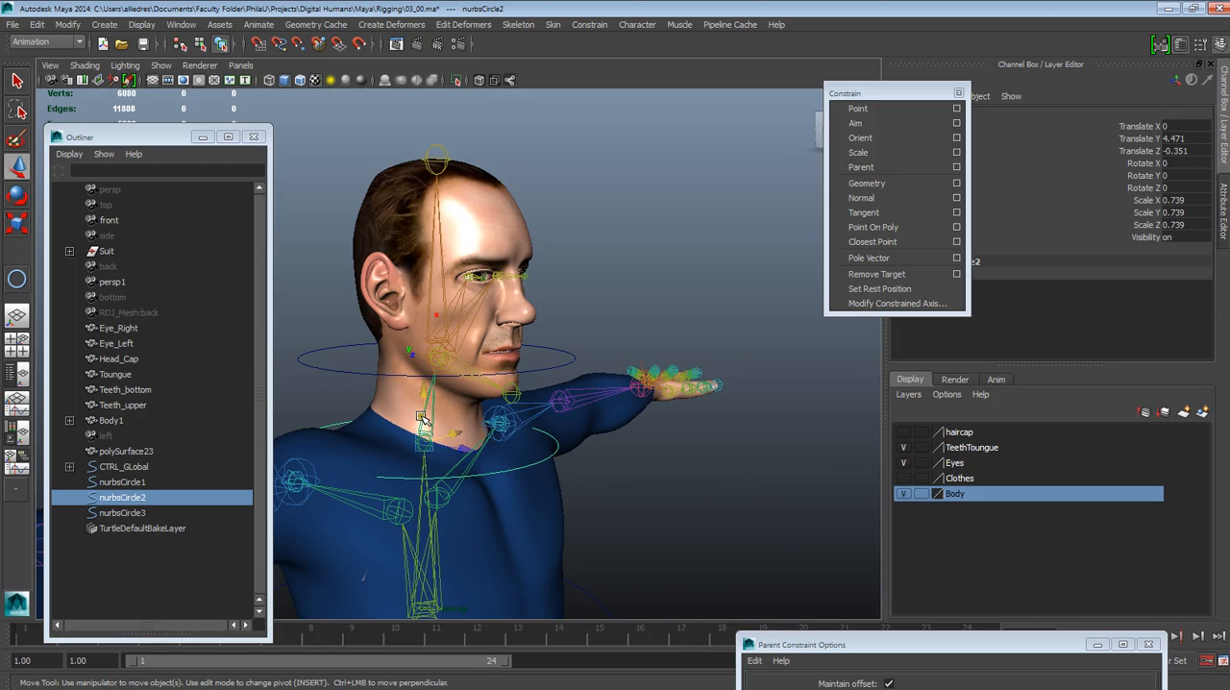
{"action": "left_click", "coordinate": [430, 422], "text": "shift"}
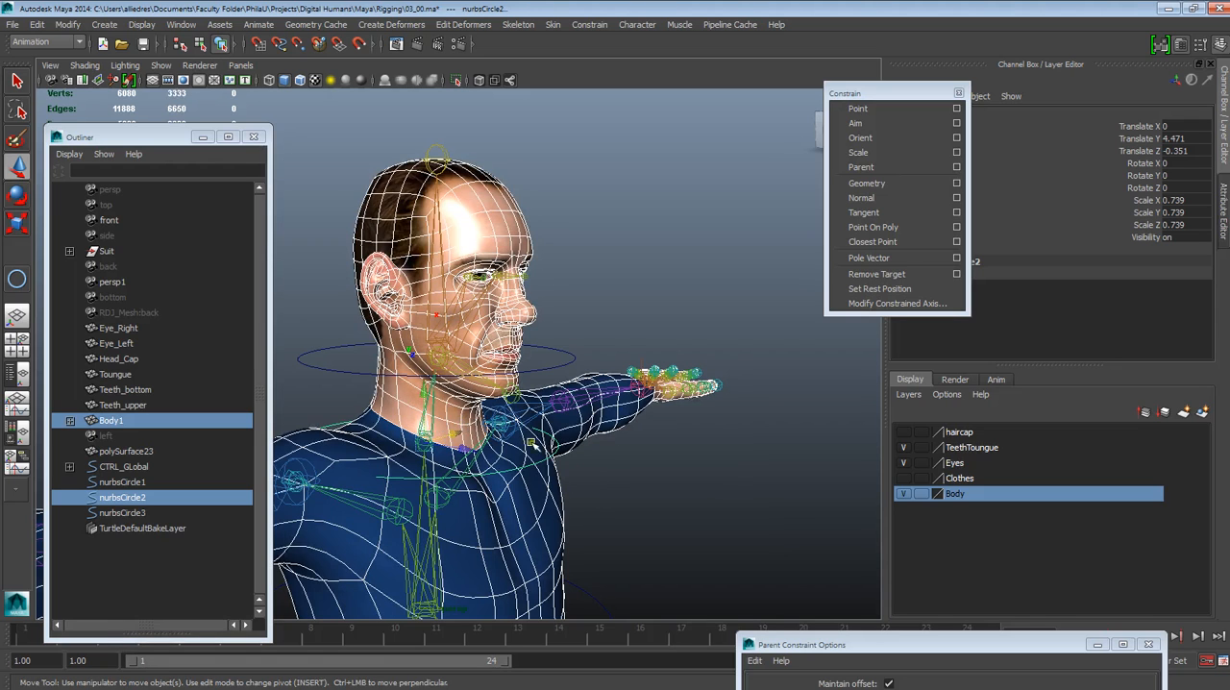
{"action": "key", "text": "ctrl+z"}
Raise the lower neck circle to Translate Y 4.643 and scale it uniformly to 0.439
{"action": "left_click", "coordinate": [615, 475]}
{"action": "left_click", "coordinate": [557, 454]}
{"action": "left_click_drag", "start_coordinate": [429, 410], "coordinate": [442, 386]}
{"action": "left_click_drag", "start_coordinate": [425, 344], "coordinate": [426, 354]}
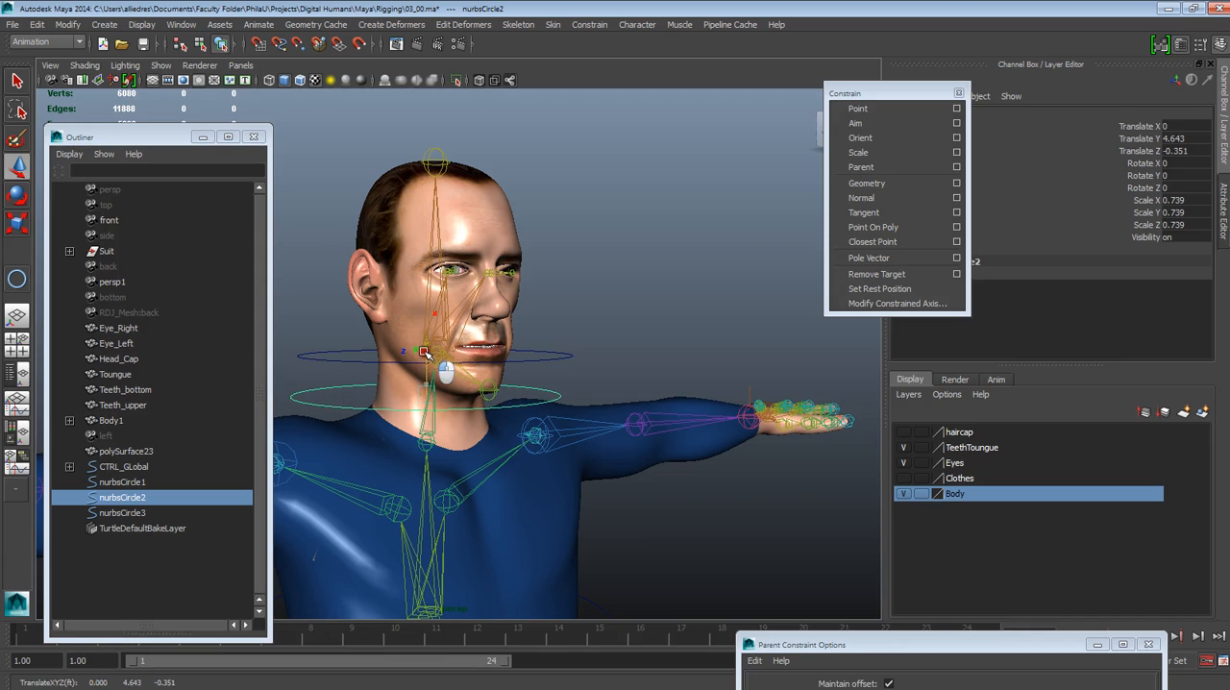
{"action": "left_click", "coordinate": [17, 231]}
{"action": "left_click_drag", "start_coordinate": [428, 397], "coordinate": [342, 130]}
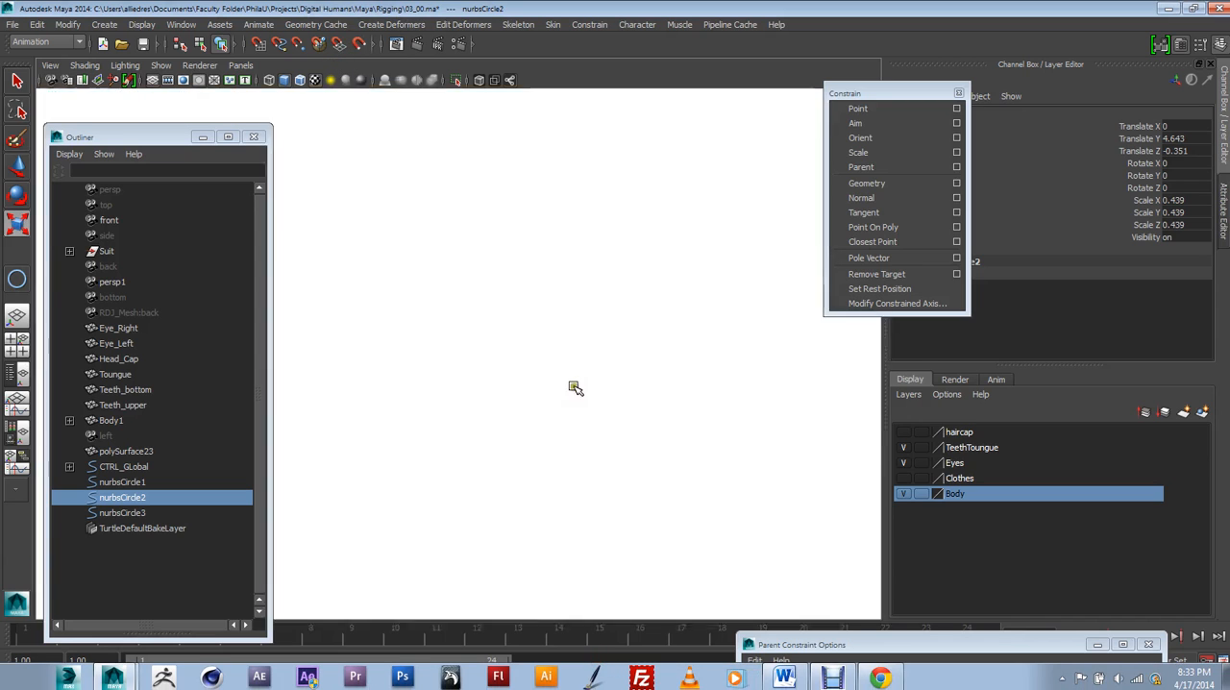
Select the joint at the base of the neck below the lower circle and activate the Move tool
{"action": "left_click", "coordinate": [574, 388]}
{"action": "right_click_drag", "start_coordinate": [575, 388], "coordinate": [546, 416], "text": "alt"}
{"action": "left_click_drag", "start_coordinate": [546, 415], "coordinate": [423, 409], "text": "alt"}
{"action": "left_click", "coordinate": [398, 383]}
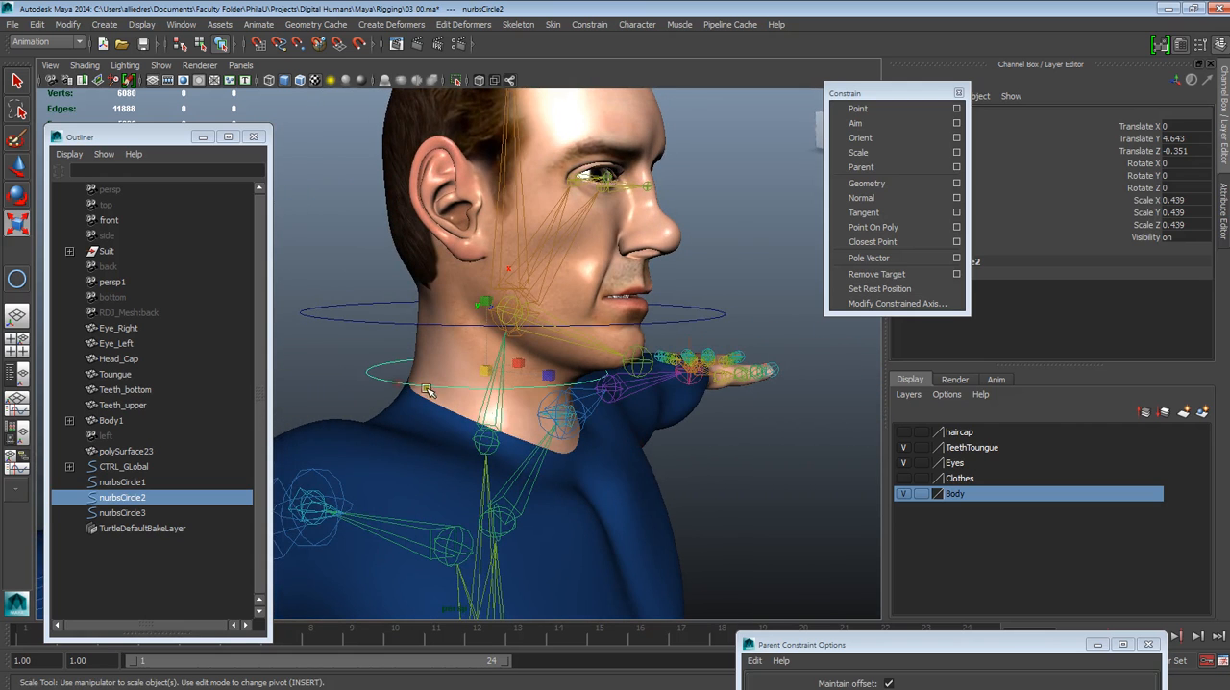
{"action": "left_click", "coordinate": [494, 443]}
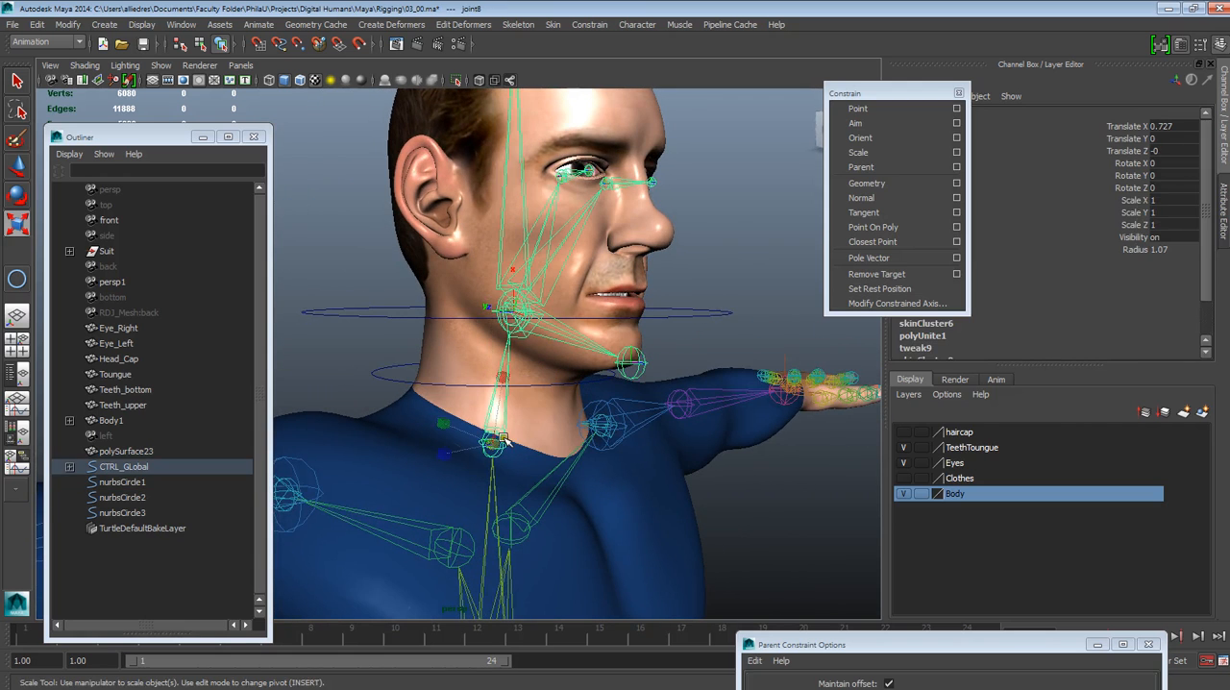
{"action": "key", "text": "w"}
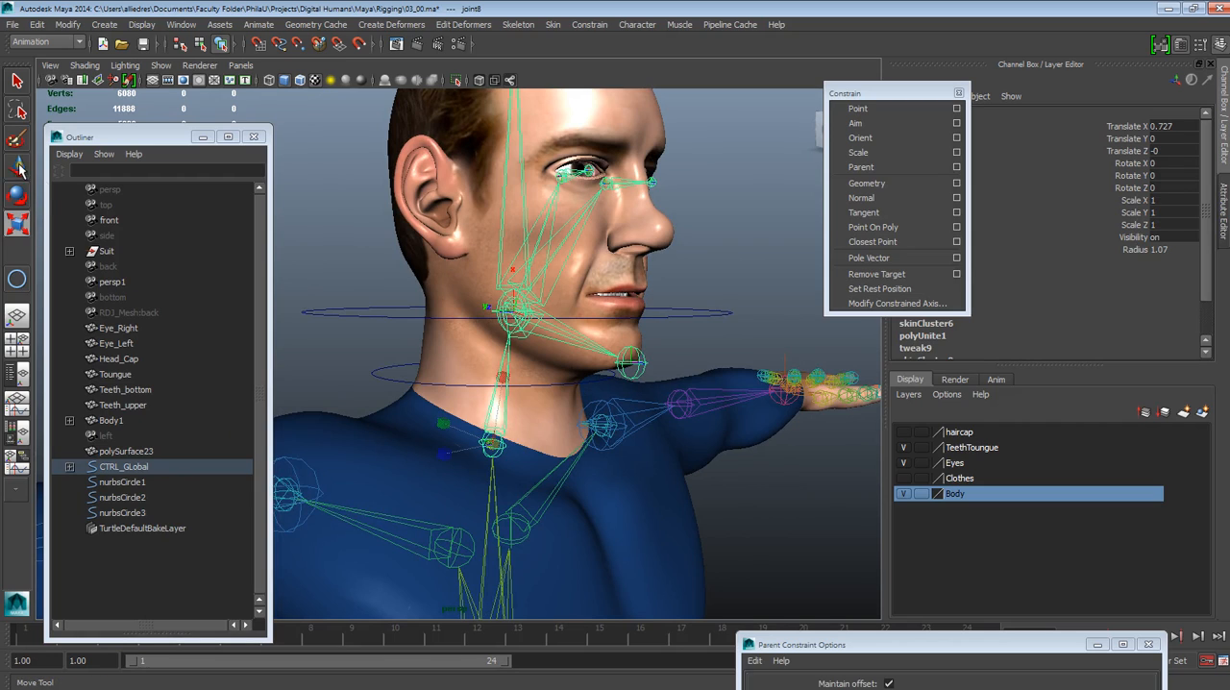
Snap the lower neck circle's pivot onto the joint at the base of the neck
{"action": "left_click_drag", "start_coordinate": [536, 386], "coordinate": [488, 357], "text": "alt"}
{"action": "left_click", "coordinate": [402, 385]}
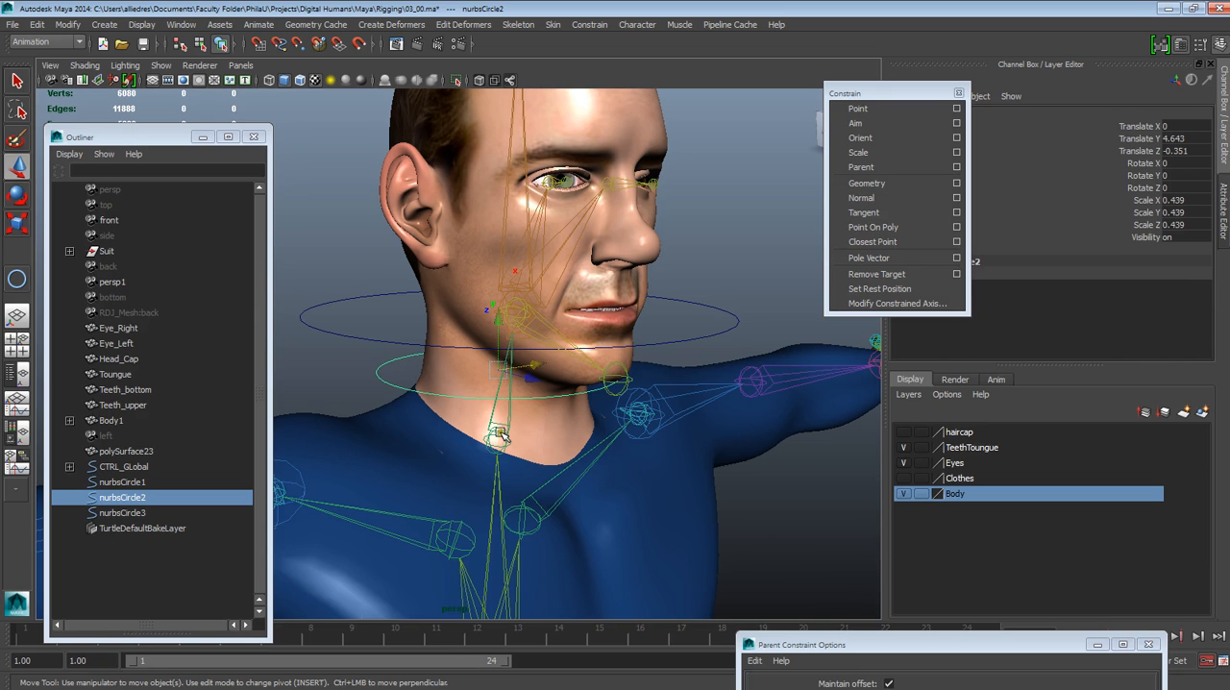
{"action": "left_click_drag", "start_coordinate": [530, 458], "coordinate": [550, 441], "text": "alt"}
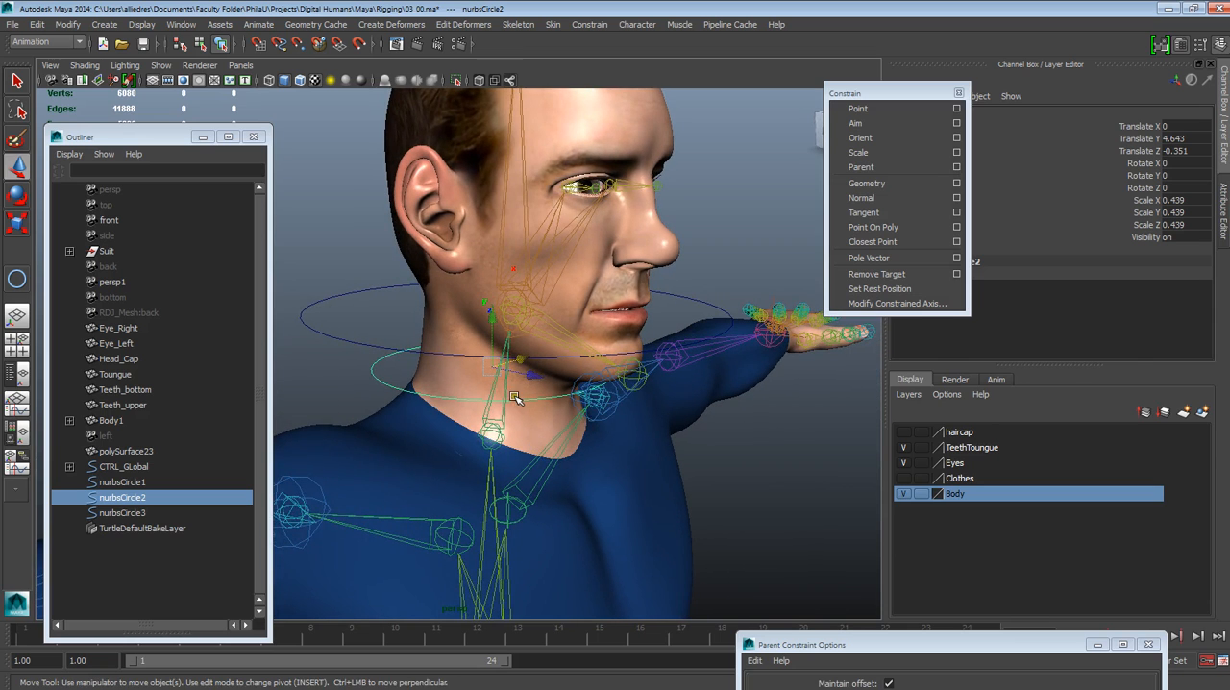
{"action": "key", "text": "Insert"}
{"action": "key", "text": "Insert"}
{"action": "left_click", "coordinate": [493, 369]}
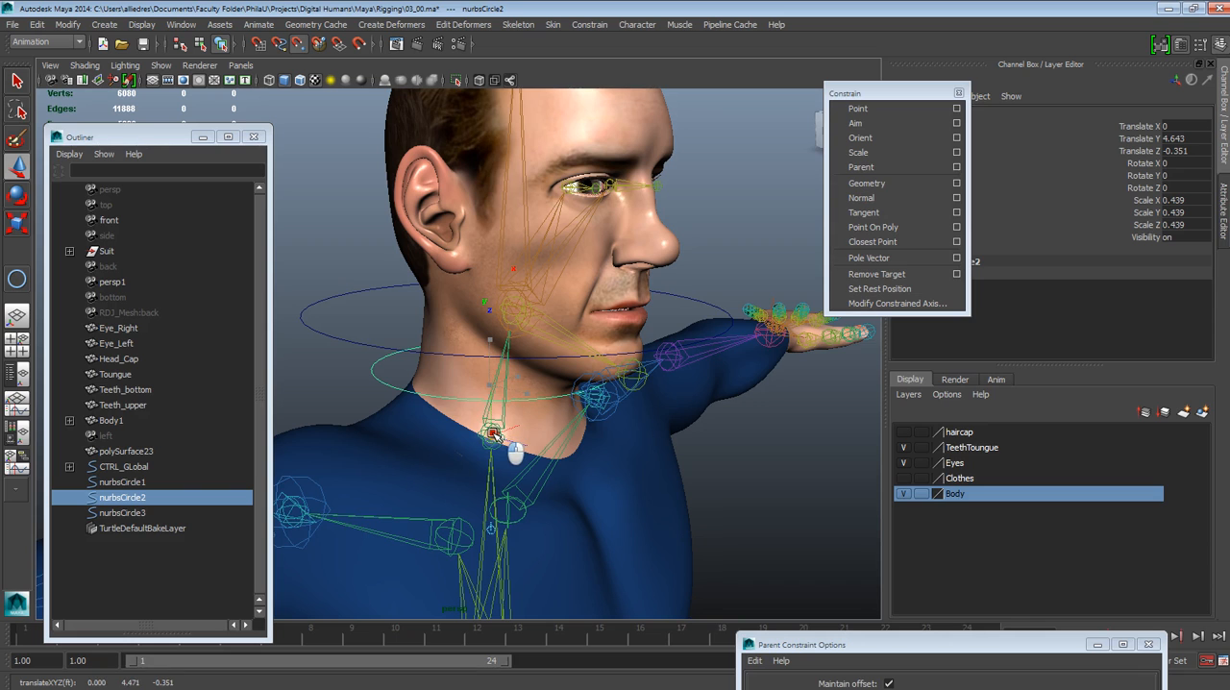
{"action": "key", "text": "Insert"}
Examine the neck circle and its pivot on the base joint from the side and front
{"action": "left_click_drag", "start_coordinate": [549, 463], "coordinate": [475, 453], "text": "alt"}
{"action": "left_click_drag", "start_coordinate": [609, 426], "coordinate": [599, 448], "text": "alt"}
{"action": "left_click_drag", "start_coordinate": [494, 440], "coordinate": [534, 448], "text": "alt"}
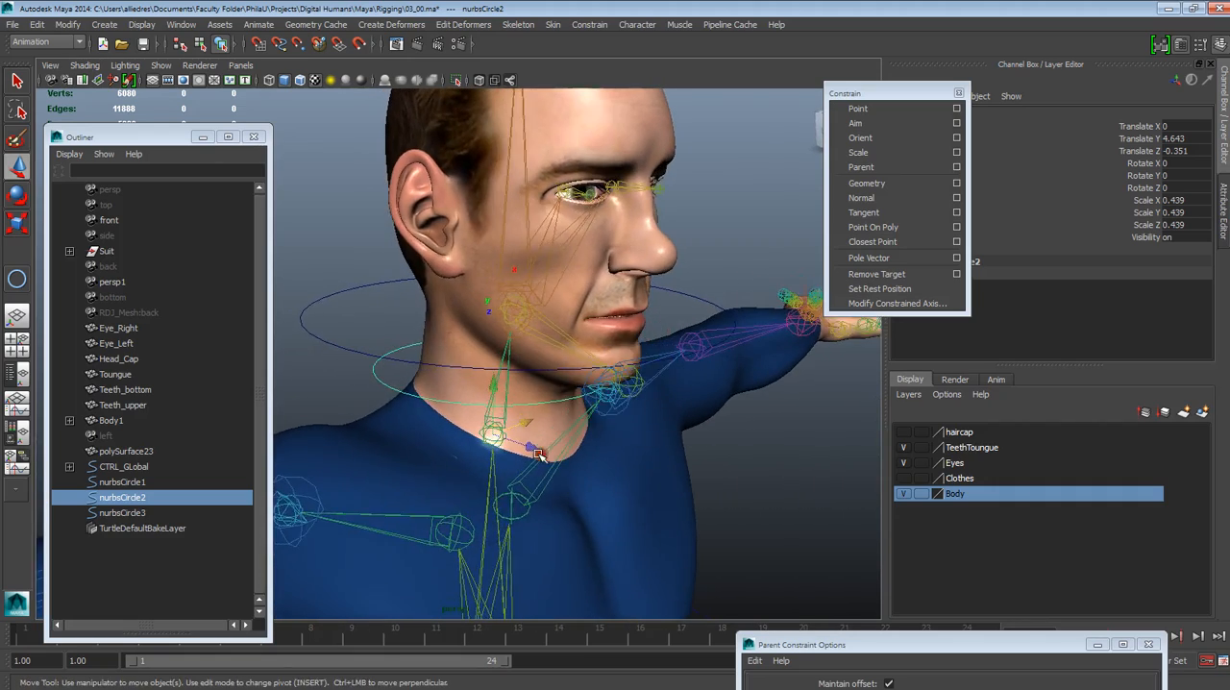
{"action": "scroll", "coordinate": [534, 447], "scroll_direction": "down", "scroll_amount": 1}
{"action": "left_click", "coordinate": [700, 230]}
{"action": "left_click_drag", "start_coordinate": [580, 411], "coordinate": [613, 386], "text": "alt"}
{"action": "left_click", "coordinate": [589, 374]}
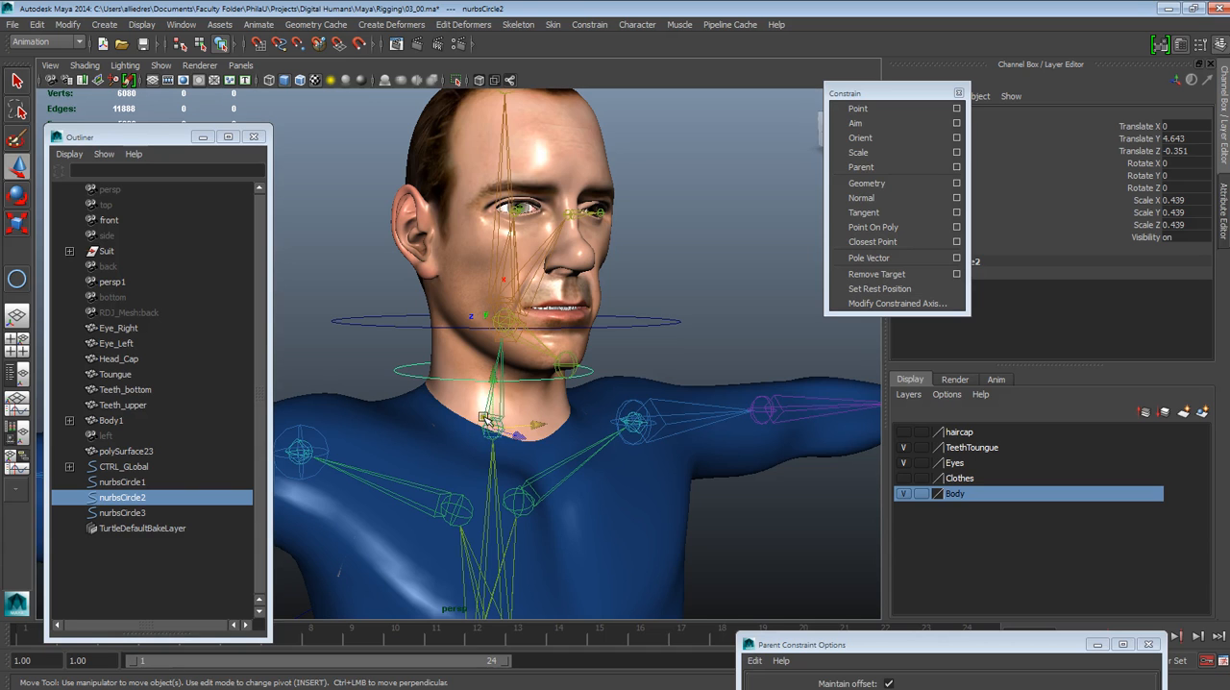
{"action": "left_click_drag", "start_coordinate": [493, 428], "coordinate": [454, 490], "text": "alt"}
{"action": "left_click_drag", "start_coordinate": [513, 440], "coordinate": [529, 455], "text": "alt"}
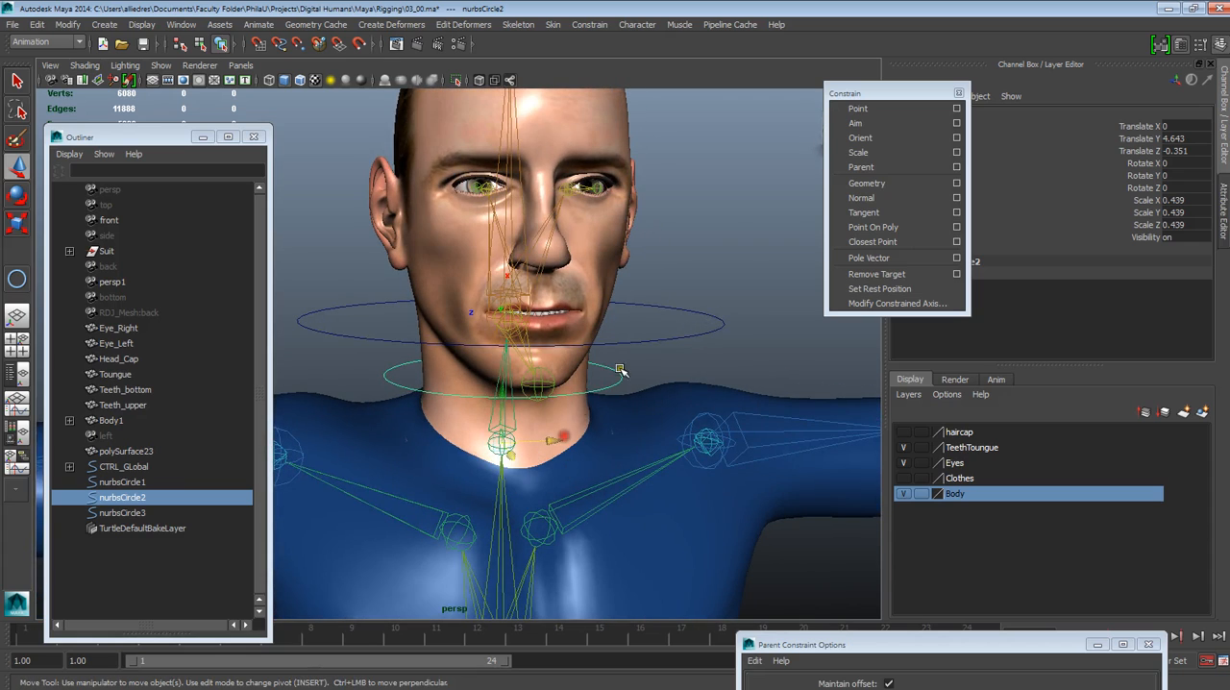
{"action": "scroll", "coordinate": [628, 439], "scroll_direction": "down", "scroll_amount": 4}
{"action": "left_click", "coordinate": [637, 333]}
{"action": "left_click_drag", "start_coordinate": [637, 333], "coordinate": [552, 374], "text": "alt"}
{"action": "left_click", "coordinate": [553, 372]}
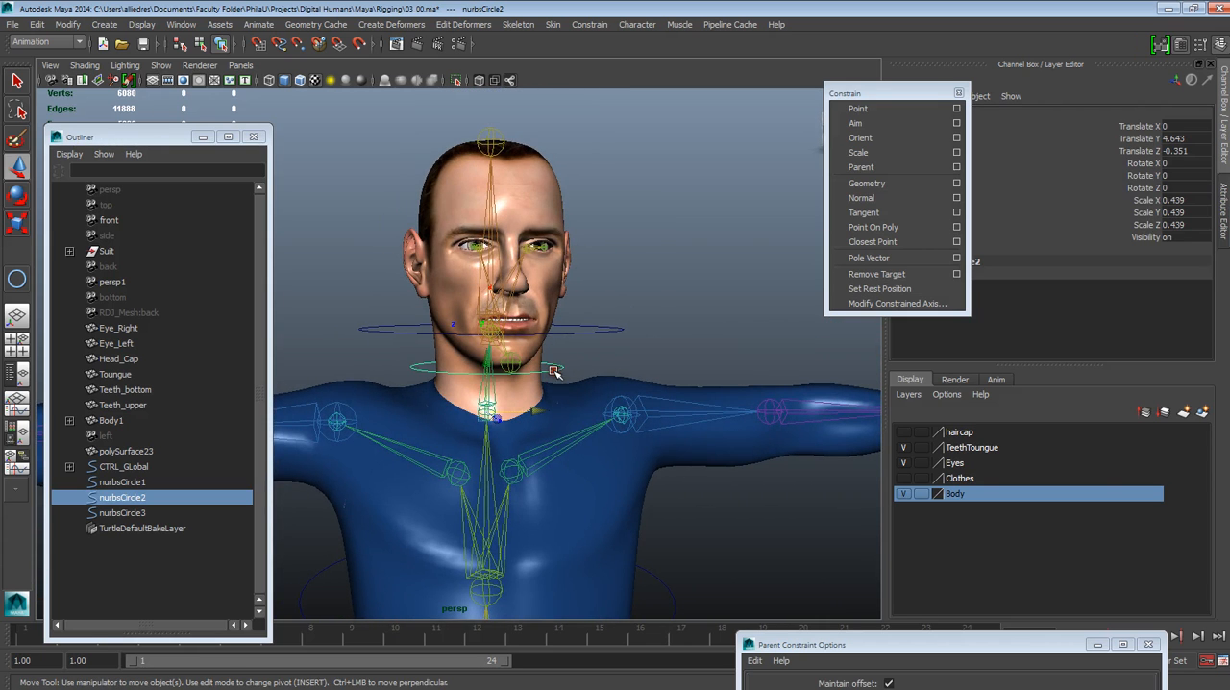
{"action": "left_click", "coordinate": [588, 329]}
{"action": "left_click_drag", "start_coordinate": [577, 374], "coordinate": [526, 371], "text": "alt"}
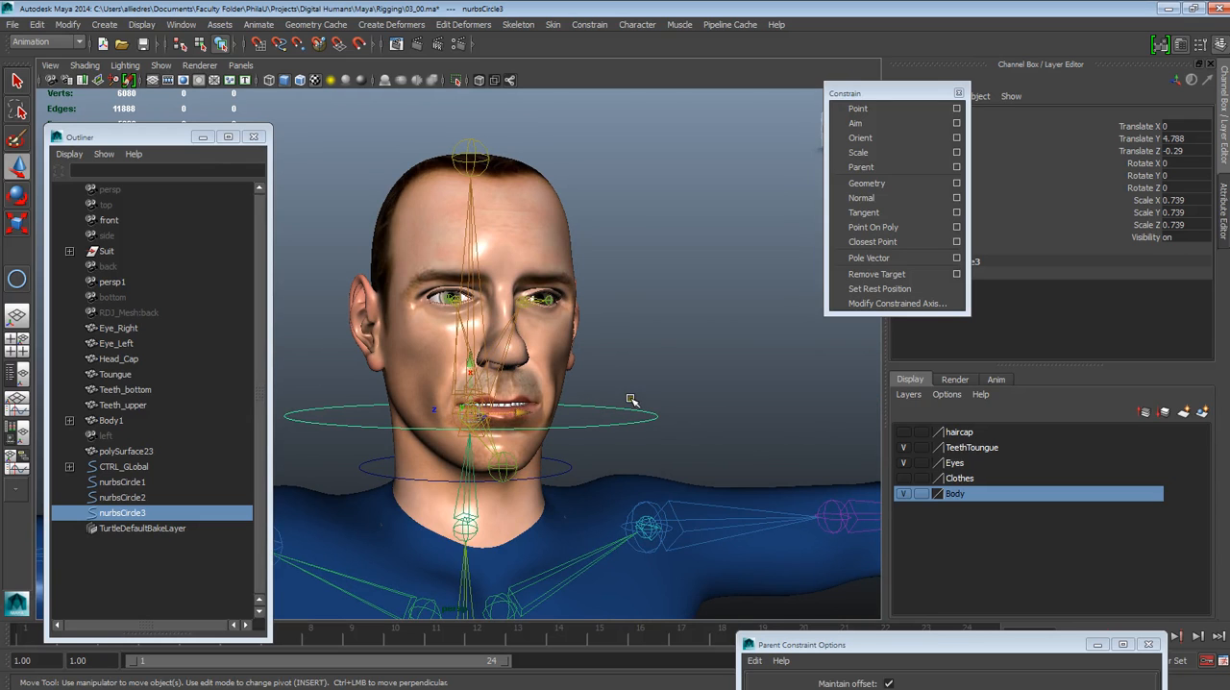
{"action": "left_click_drag", "start_coordinate": [633, 398], "coordinate": [616, 459], "text": "alt"}
{"action": "left_click", "coordinate": [614, 352]}
{"action": "left_click", "coordinate": [616, 460]}
{"action": "key", "text": "ctrl+z"}
{"action": "key", "text": "ctrl+z"}
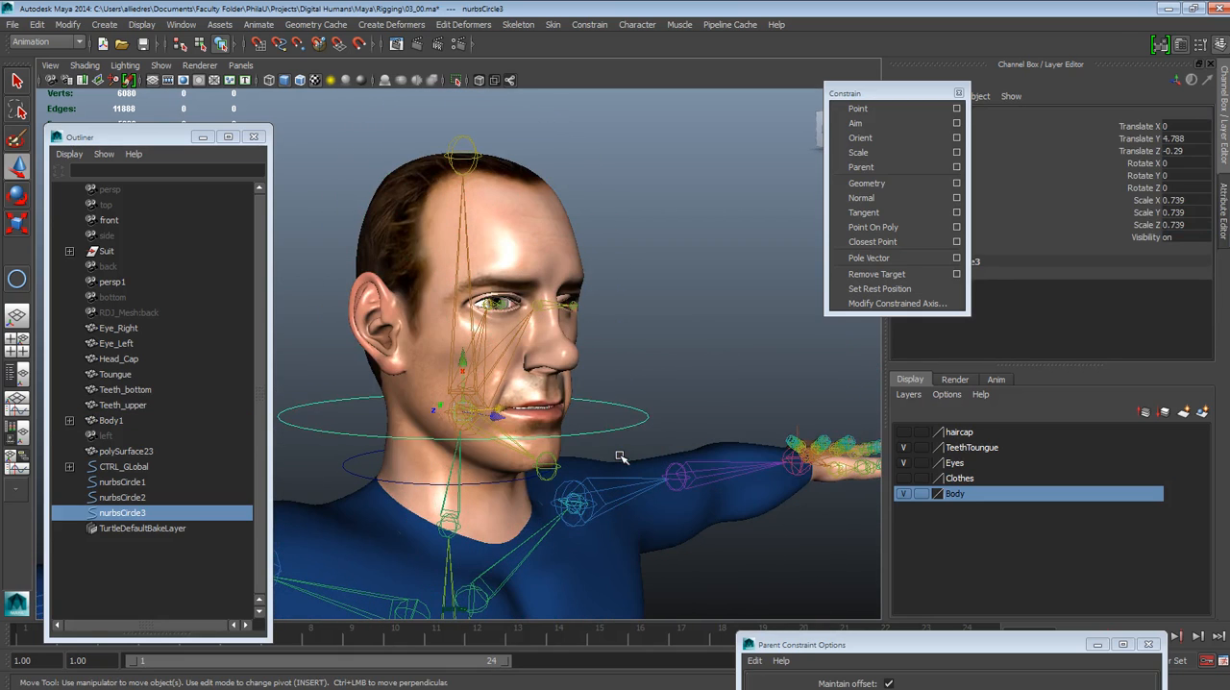
Select the lower neck circle and examine its placement against the neck and head joints from several angles
{"action": "left_click", "coordinate": [693, 393]}
{"action": "left_click_drag", "start_coordinate": [694, 392], "coordinate": [604, 502], "text": "alt"}
{"action": "right_click_drag", "start_coordinate": [604, 503], "coordinate": [610, 488], "text": "alt"}
{"action": "left_click_drag", "start_coordinate": [609, 488], "coordinate": [587, 461], "text": "alt"}
{"action": "right_click_drag", "start_coordinate": [587, 462], "coordinate": [630, 490], "text": "alt"}
{"action": "left_click_drag", "start_coordinate": [629, 490], "coordinate": [670, 508], "text": "alt"}
{"action": "right_click_drag", "start_coordinate": [670, 507], "coordinate": [582, 435], "text": "alt"}
{"action": "mouse_move", "coordinate": [583, 434]}
{"action": "left_mouse_down", "text": "alt"}
{"action": "mouse_move", "coordinate": [557, 387]}
{"action": "mouse_move", "coordinate": [533, 438]}
{"action": "mouse_move", "coordinate": [510, 417]}
{"action": "mouse_move", "coordinate": [574, 454]}
{"action": "mouse_move", "coordinate": [577, 423]}
{"action": "left_mouse_up", "text": "alt"}
{"action": "left_click", "coordinate": [576, 421]}
{"action": "key", "text": "w"}
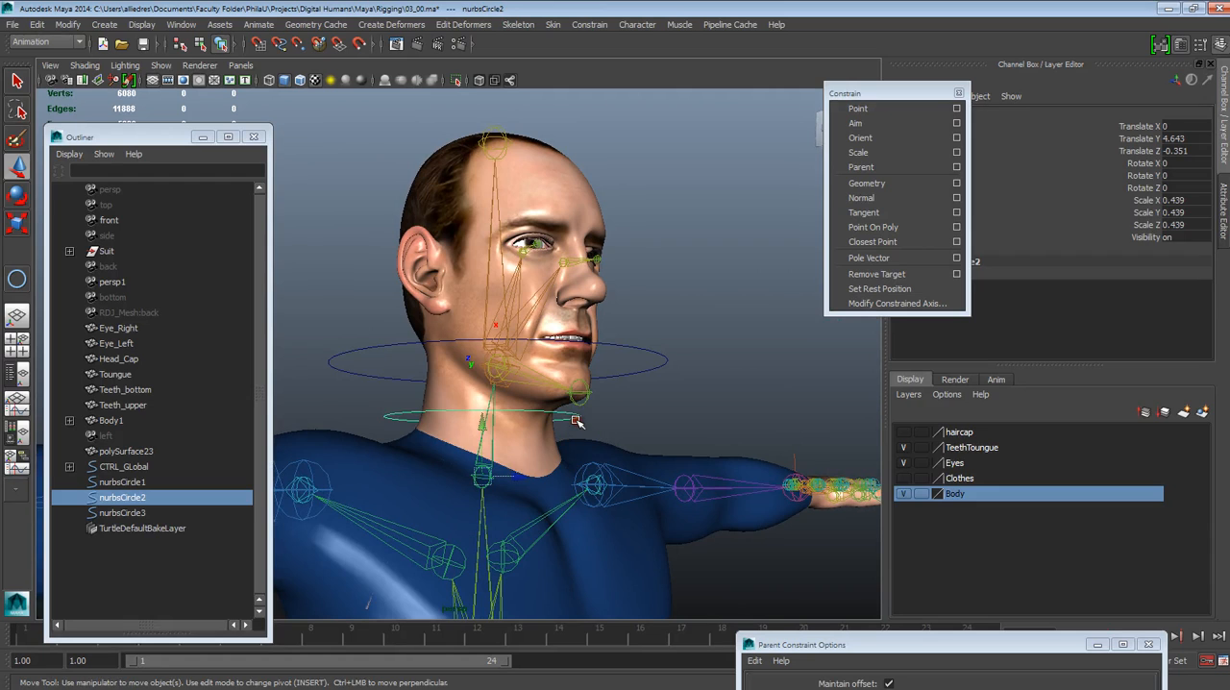
{"action": "left_click_drag", "start_coordinate": [580, 469], "coordinate": [493, 492], "text": "alt"}
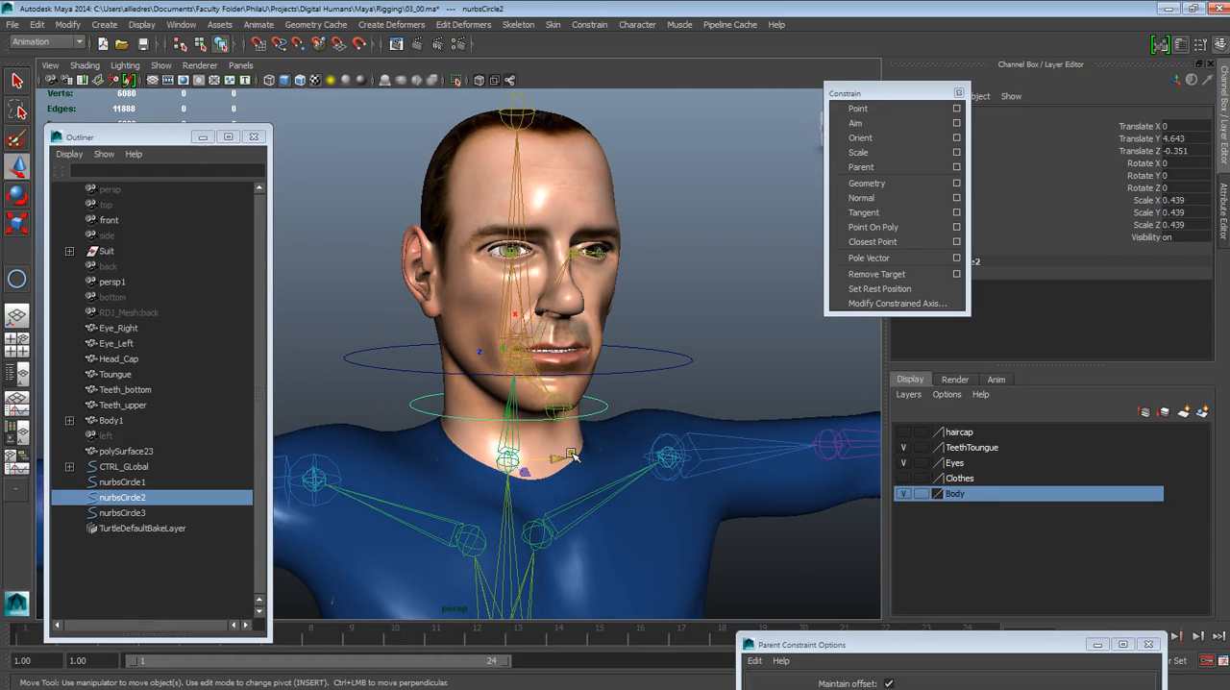
{"action": "left_click_drag", "start_coordinate": [561, 454], "coordinate": [486, 505], "text": "alt"}
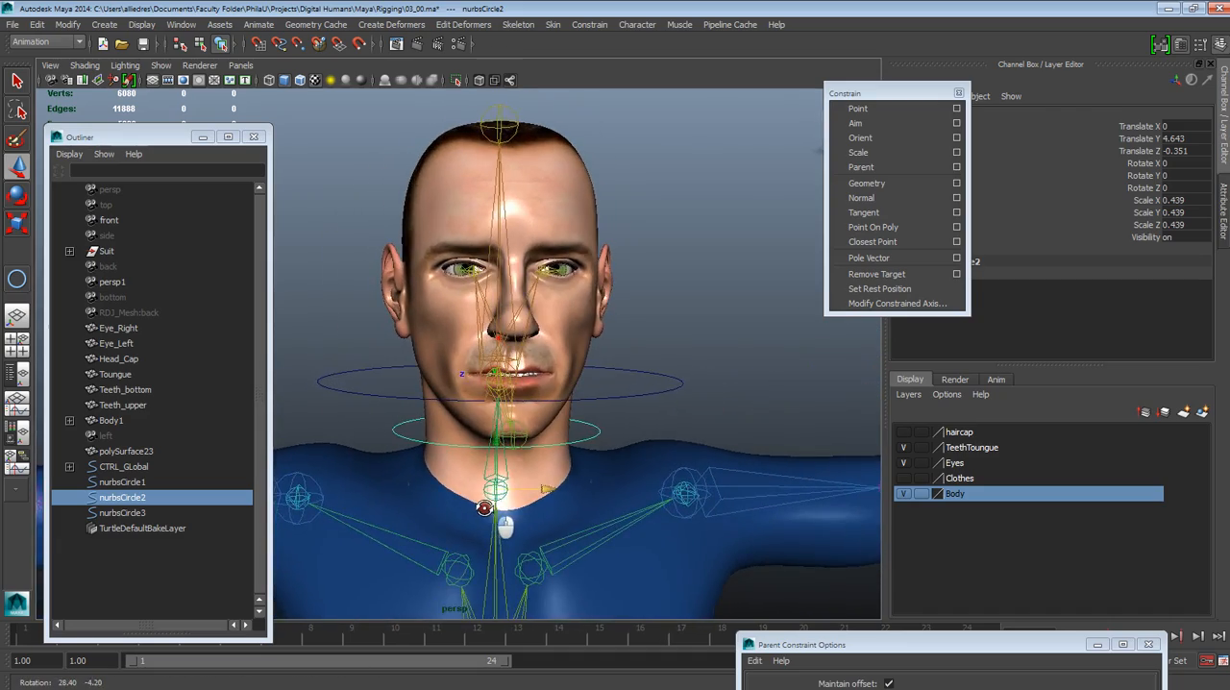
Raise the larger circle from around the jaw to above the head, at Translate Y 5.54
{"action": "left_click", "coordinate": [622, 399]}
{"action": "mouse_move", "coordinate": [557, 426]}
{"action": "left_mouse_down", "text": "alt"}
{"action": "mouse_move", "coordinate": [631, 433]}
{"action": "mouse_move", "coordinate": [486, 418]}
{"action": "mouse_move", "coordinate": [563, 420]}
{"action": "left_mouse_up", "text": "alt"}
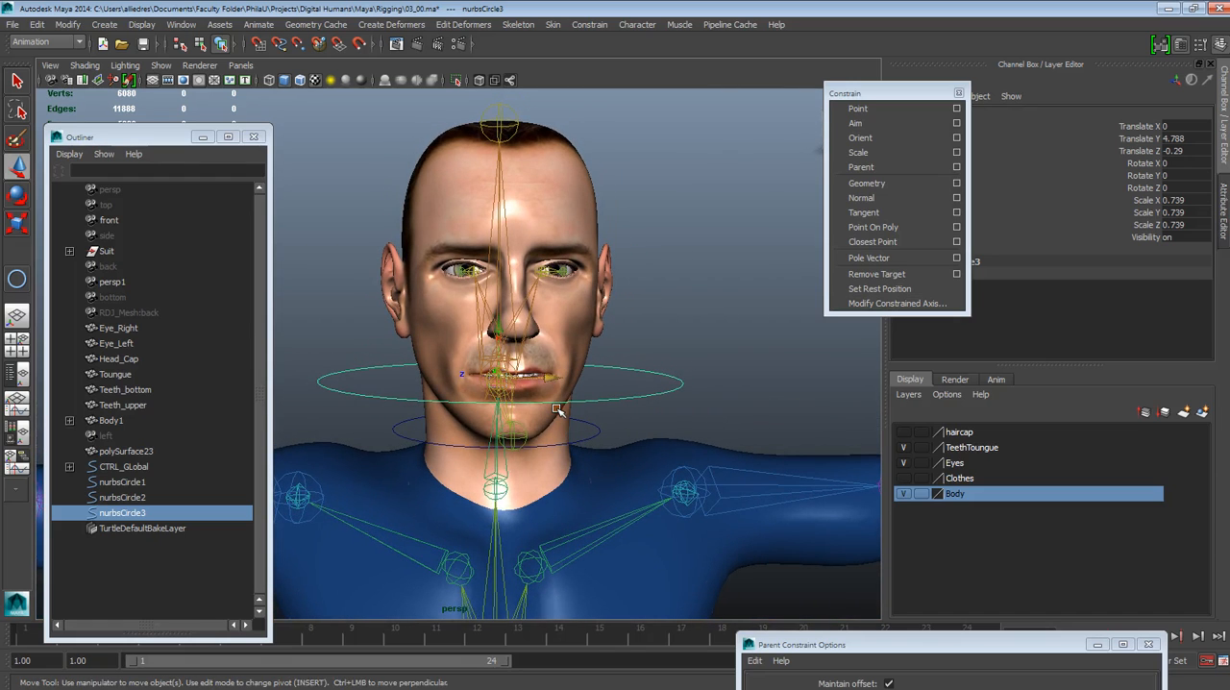
{"action": "left_click_drag", "start_coordinate": [560, 406], "coordinate": [488, 510], "text": "alt"}
{"action": "left_click_drag", "start_coordinate": [483, 447], "coordinate": [484, 252]}
{"action": "left_click_drag", "start_coordinate": [487, 483], "coordinate": [490, 449], "text": "alt"}
{"action": "left_click_drag", "start_coordinate": [580, 557], "coordinate": [548, 514], "text": "alt"}
{"action": "left_click_drag", "start_coordinate": [517, 588], "coordinate": [462, 530], "text": "alt"}
{"action": "left_click_drag", "start_coordinate": [534, 560], "coordinate": [573, 575], "text": "alt"}
{"action": "left_click", "coordinate": [587, 333]}
{"action": "left_click", "coordinate": [595, 260]}
{"action": "mouse_move", "coordinate": [582, 303]}
{"action": "left_mouse_down", "text": "alt"}
{"action": "mouse_move", "coordinate": [548, 341]}
{"action": "mouse_move", "coordinate": [580, 299]}
{"action": "mouse_move", "coordinate": [569, 288]}
{"action": "mouse_move", "coordinate": [562, 298]}
{"action": "left_mouse_up", "text": "alt"}
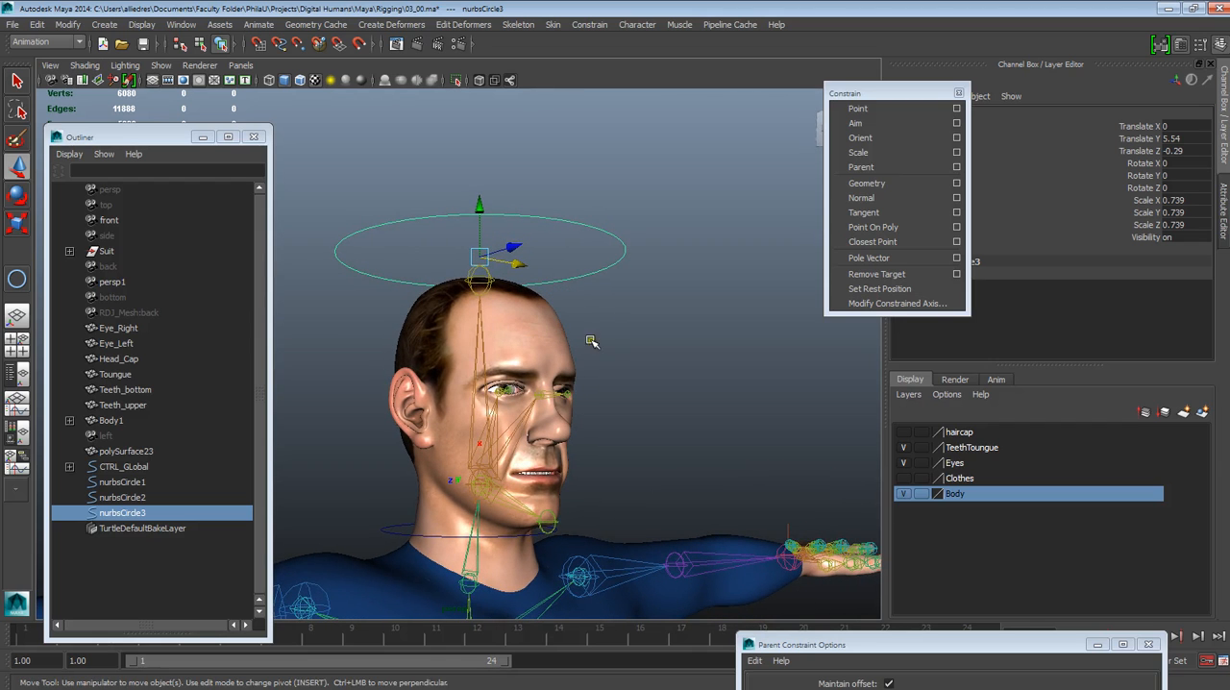
Snap the pivot of the circle above the head onto the head joint at the top of the neck
{"action": "mouse_move", "coordinate": [579, 354]}
{"action": "left_mouse_down", "text": "alt"}
{"action": "mouse_move", "coordinate": [548, 403]}
{"action": "mouse_move", "coordinate": [563, 362]}
{"action": "left_mouse_up", "text": "alt"}
{"action": "left_click_drag", "start_coordinate": [476, 485], "coordinate": [504, 518], "text": "alt"}
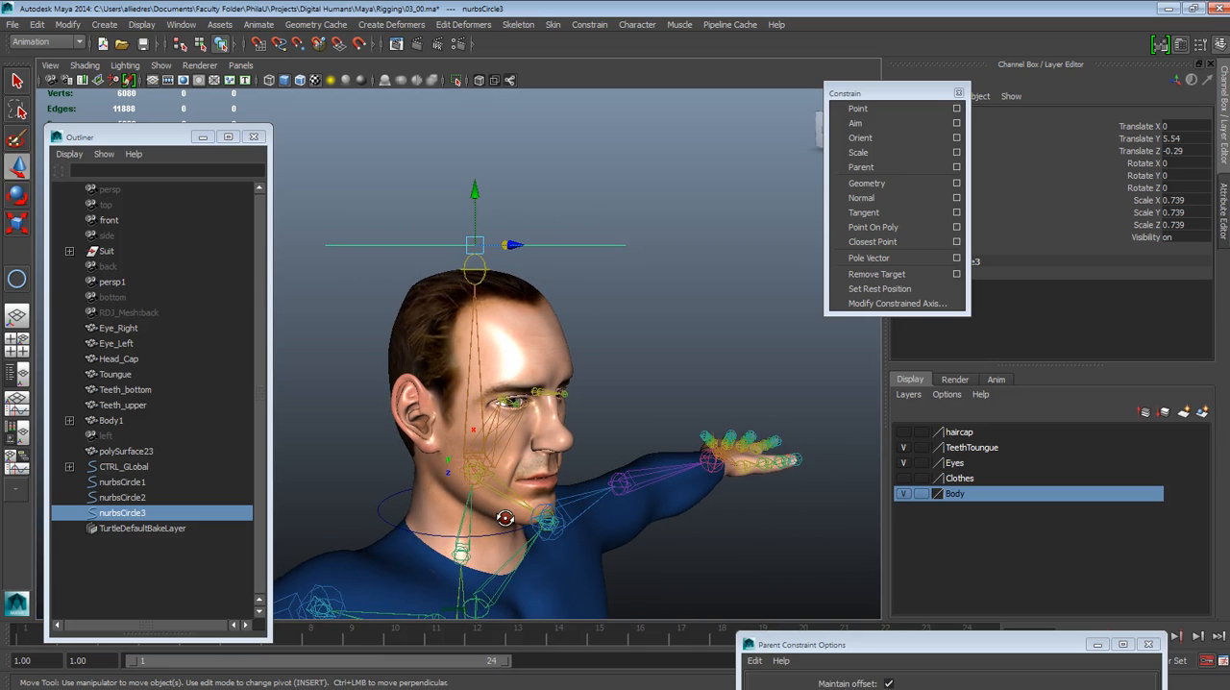
{"action": "key", "text": "Insert"}
{"action": "key", "text": "v"}
{"action": "left_click_drag", "start_coordinate": [478, 250], "coordinate": [471, 471]}
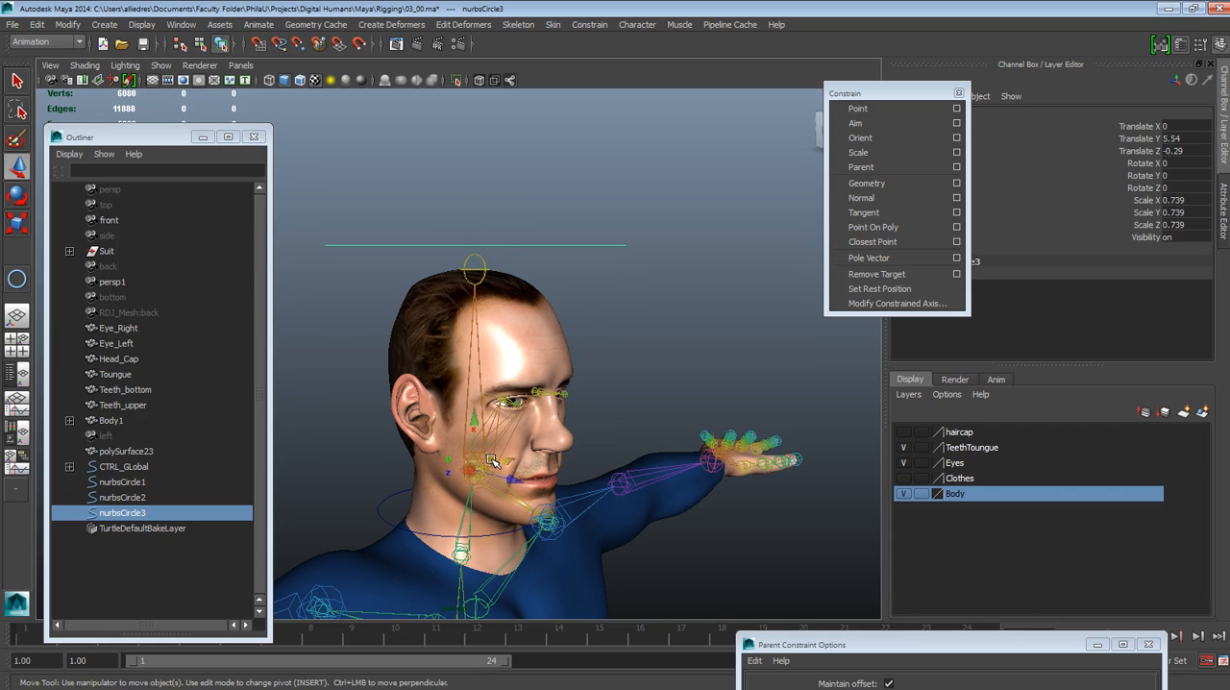
{"action": "left_click_drag", "start_coordinate": [598, 448], "coordinate": [609, 383], "text": "alt"}
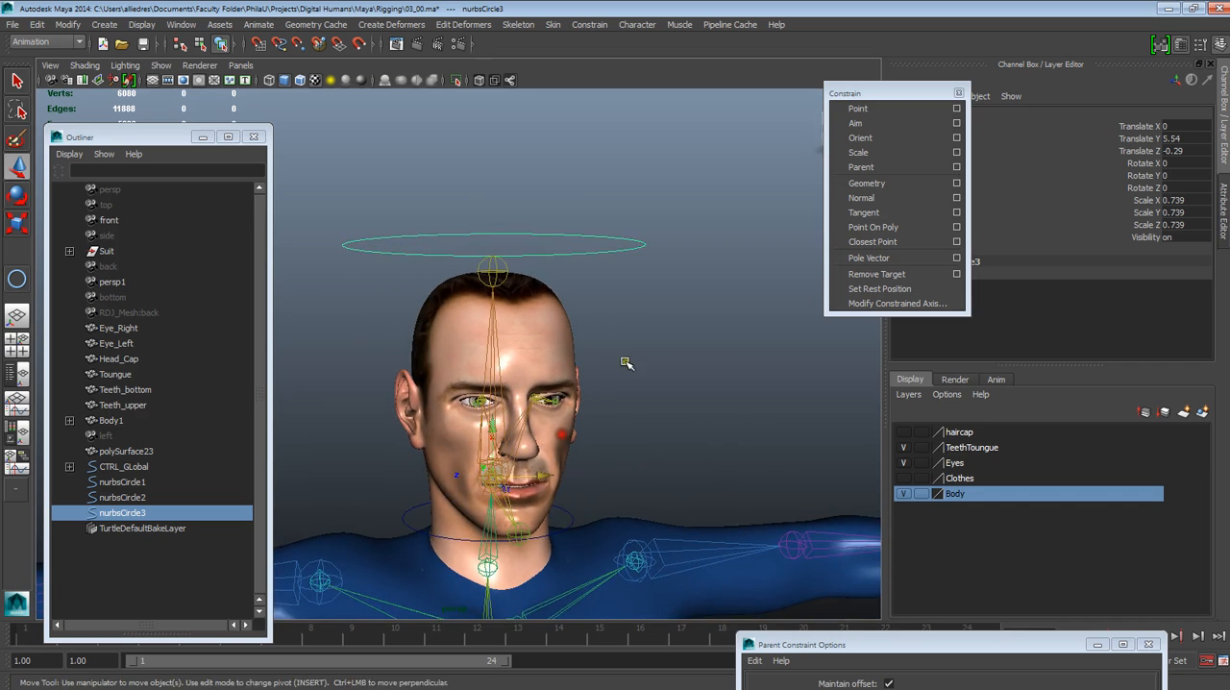
Enlarge the rotate manipulator and try rotating the circle above the head about its Y axis
{"action": "left_click", "coordinate": [594, 261]}
{"action": "left_click", "coordinate": [581, 253]}
{"action": "left_click_drag", "start_coordinate": [530, 316], "coordinate": [575, 307], "text": "alt"}
{"action": "left_click", "coordinate": [13, 204]}
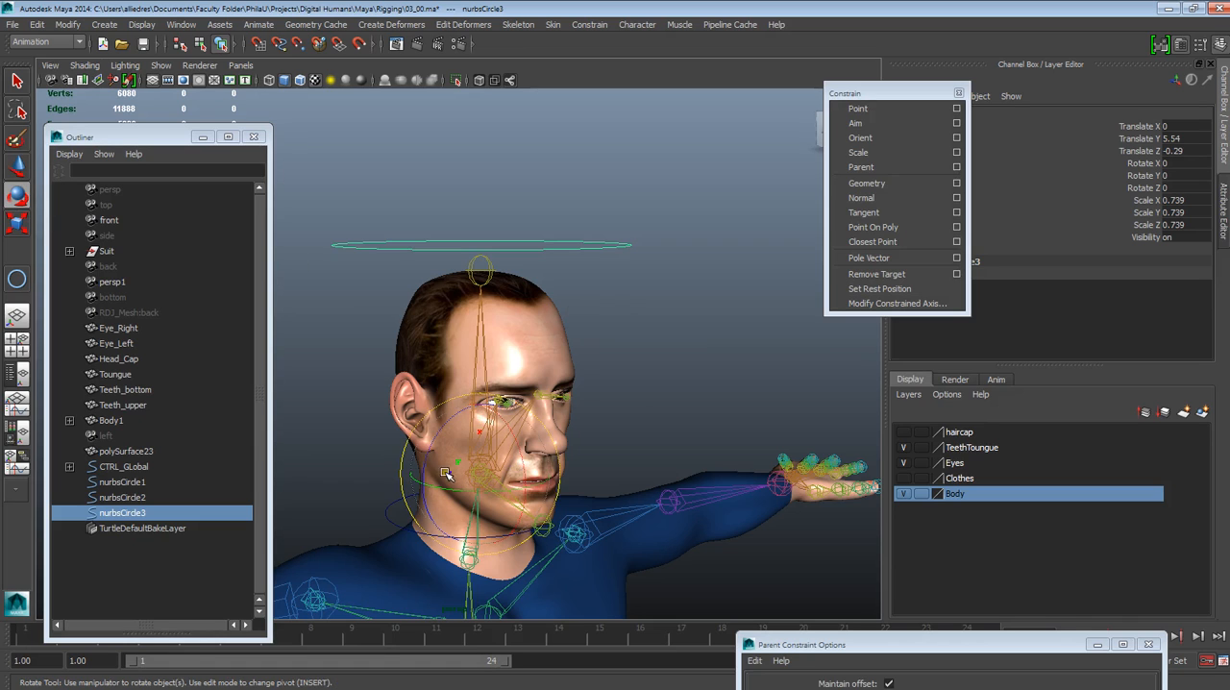
{"action": "key", "text": "equal"}
{"action": "key", "text": "equal"}
{"action": "key", "text": "minus"}
{"action": "left_click_drag", "start_coordinate": [397, 507], "coordinate": [394, 513]}
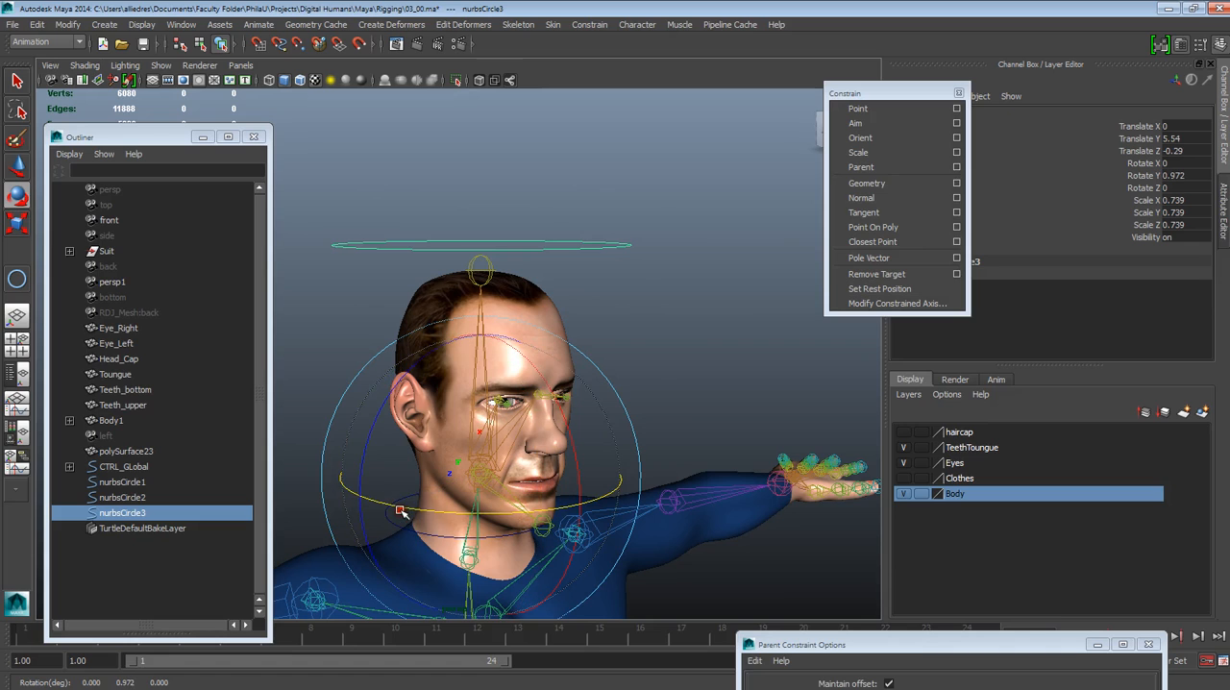
{"action": "left_click_drag", "start_coordinate": [530, 351], "coordinate": [532, 352]}
Deselect the circle and inspect the head and neck circles against the joints from several angles and distances
{"action": "left_click", "coordinate": [699, 358]}
{"action": "left_click_drag", "start_coordinate": [698, 358], "coordinate": [609, 458], "text": "alt"}
{"action": "right_click_drag", "start_coordinate": [610, 459], "coordinate": [671, 608], "text": "alt"}
{"action": "left_click_drag", "start_coordinate": [671, 607], "coordinate": [729, 597], "text": "alt"}
{"action": "middle_click_drag", "start_coordinate": [728, 597], "coordinate": [708, 496], "text": "alt"}
{"action": "left_click_drag", "start_coordinate": [708, 496], "coordinate": [624, 457], "text": "alt"}
{"action": "right_click_drag", "start_coordinate": [625, 456], "coordinate": [629, 490], "text": "alt"}
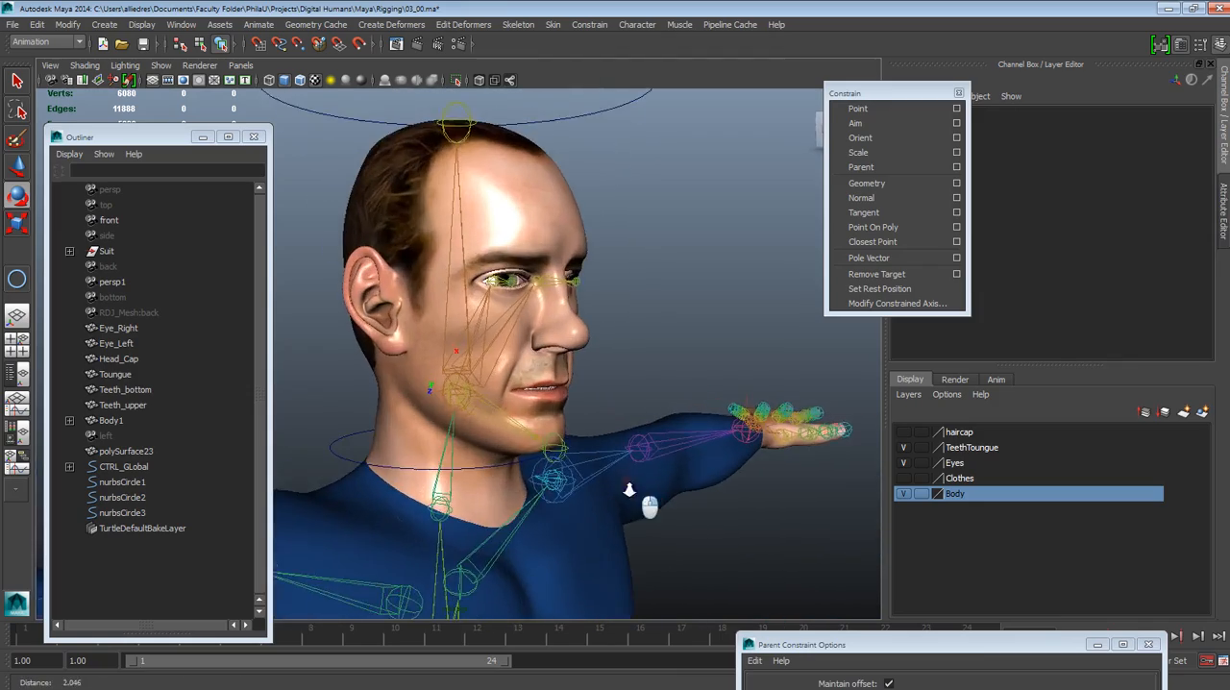
{"action": "left_click_drag", "start_coordinate": [629, 490], "coordinate": [665, 467], "text": "alt"}
{"action": "right_click_drag", "start_coordinate": [665, 467], "coordinate": [615, 365], "text": "alt"}
{"action": "left_click_drag", "start_coordinate": [615, 365], "coordinate": [525, 358], "text": "alt"}
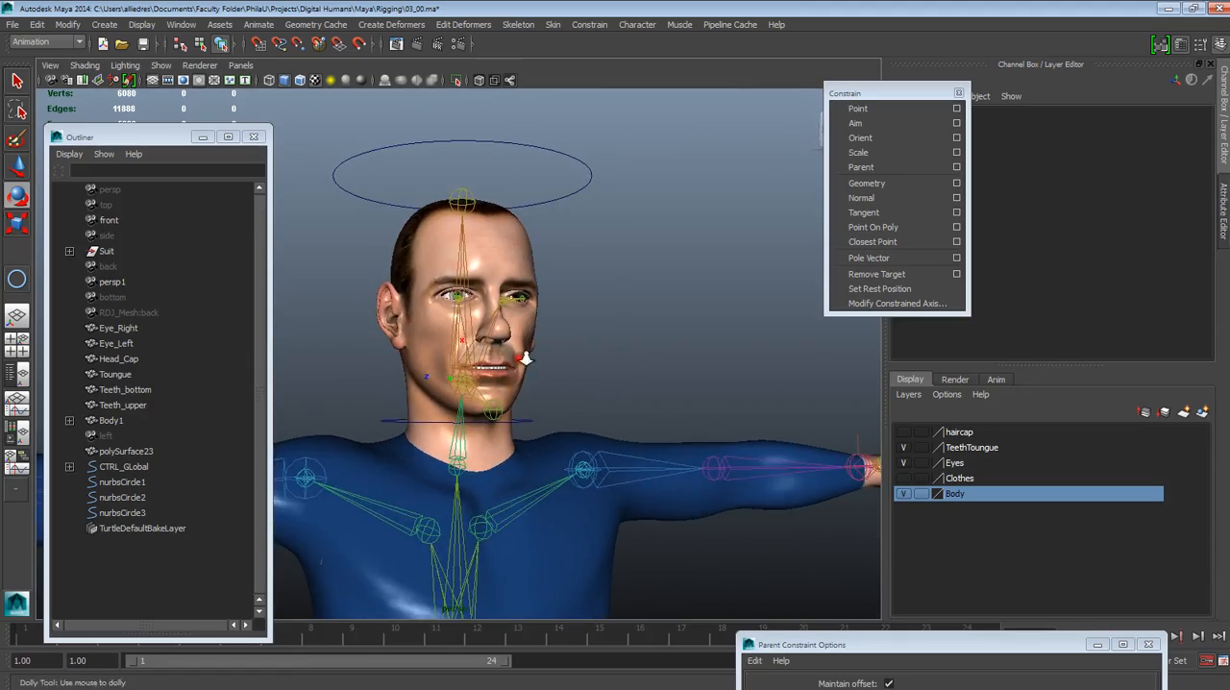
{"action": "right_click_drag", "start_coordinate": [526, 357], "coordinate": [631, 502], "text": "alt"}
{"action": "left_click_drag", "start_coordinate": [632, 503], "coordinate": [599, 413], "text": "alt"}
{"action": "right_click_drag", "start_coordinate": [599, 412], "coordinate": [579, 443], "text": "alt"}
{"action": "left_click_drag", "start_coordinate": [579, 442], "coordinate": [540, 331], "text": "alt"}
{"action": "right_click_drag", "start_coordinate": [540, 331], "coordinate": [478, 272], "text": "alt"}
{"action": "left_click_drag", "start_coordinate": [477, 272], "coordinate": [494, 428], "text": "alt"}
{"action": "middle_click_drag", "start_coordinate": [495, 428], "coordinate": [497, 466], "text": "alt"}
{"action": "left_click_drag", "start_coordinate": [497, 466], "coordinate": [565, 460], "text": "alt"}
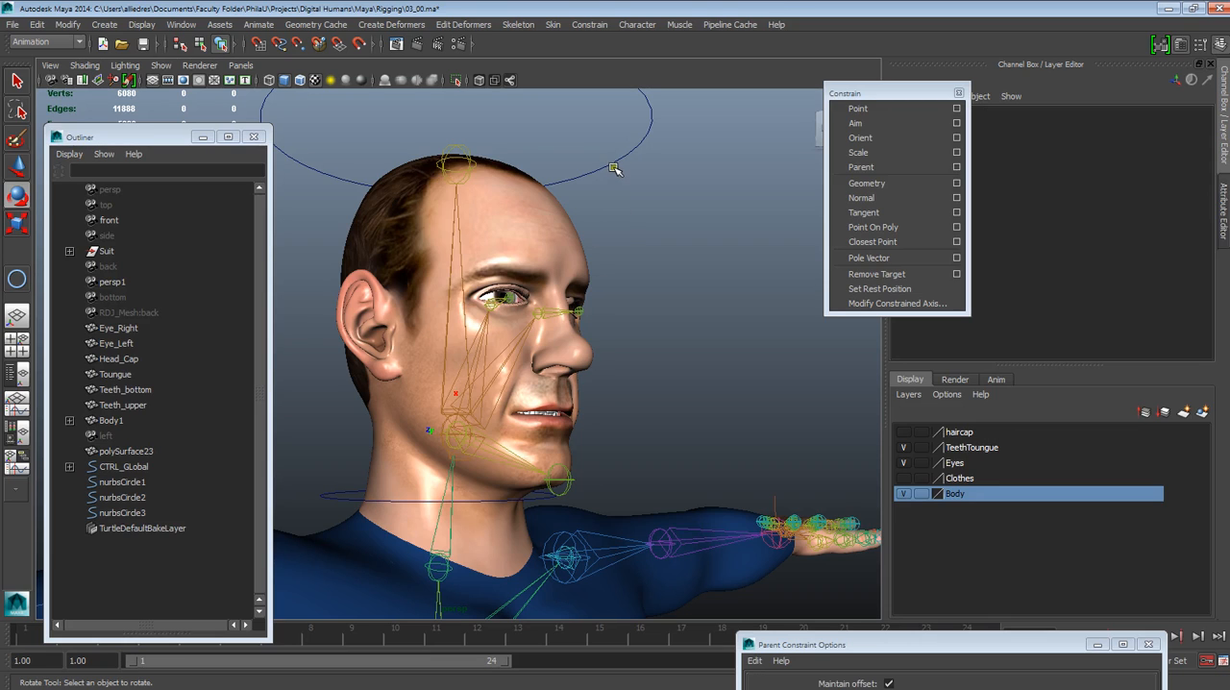
Hide the Body layer and duplicate the lower neck circle in place
{"action": "key", "text": "w"}
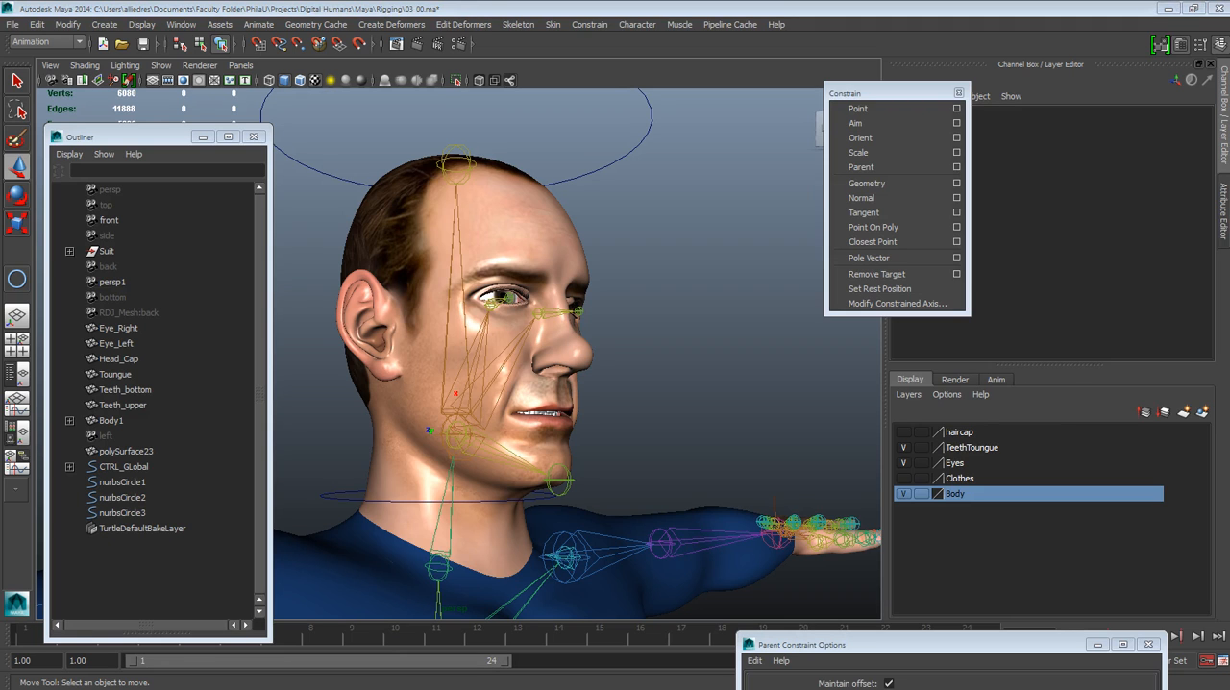
{"action": "left_click", "coordinate": [903, 493]}
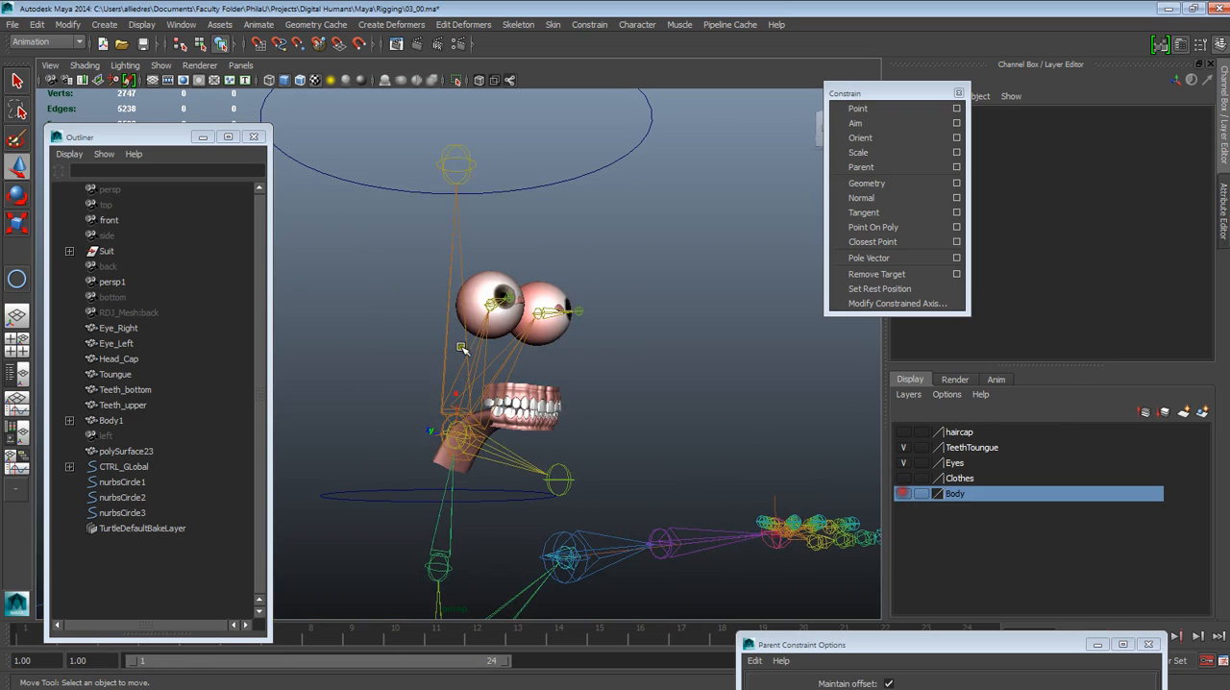
{"action": "left_click_drag", "start_coordinate": [626, 384], "coordinate": [515, 493], "text": "alt"}
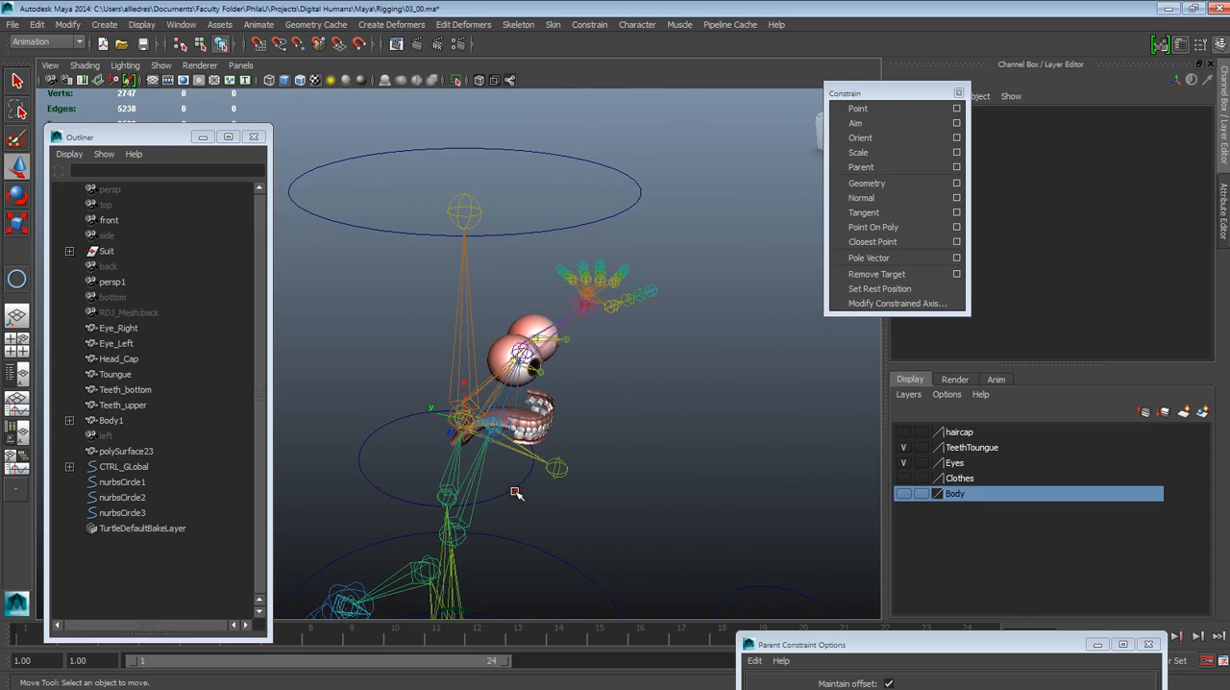
{"action": "left_click", "coordinate": [516, 490]}
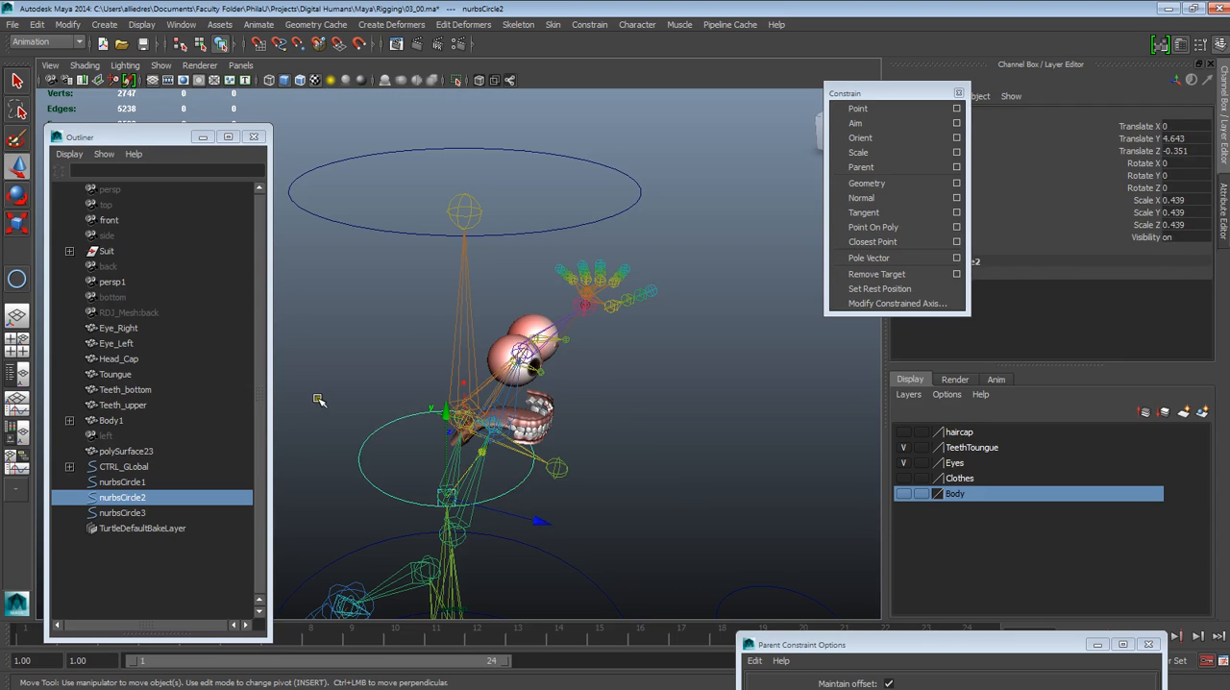
{"action": "key", "text": "ctrl+d"}
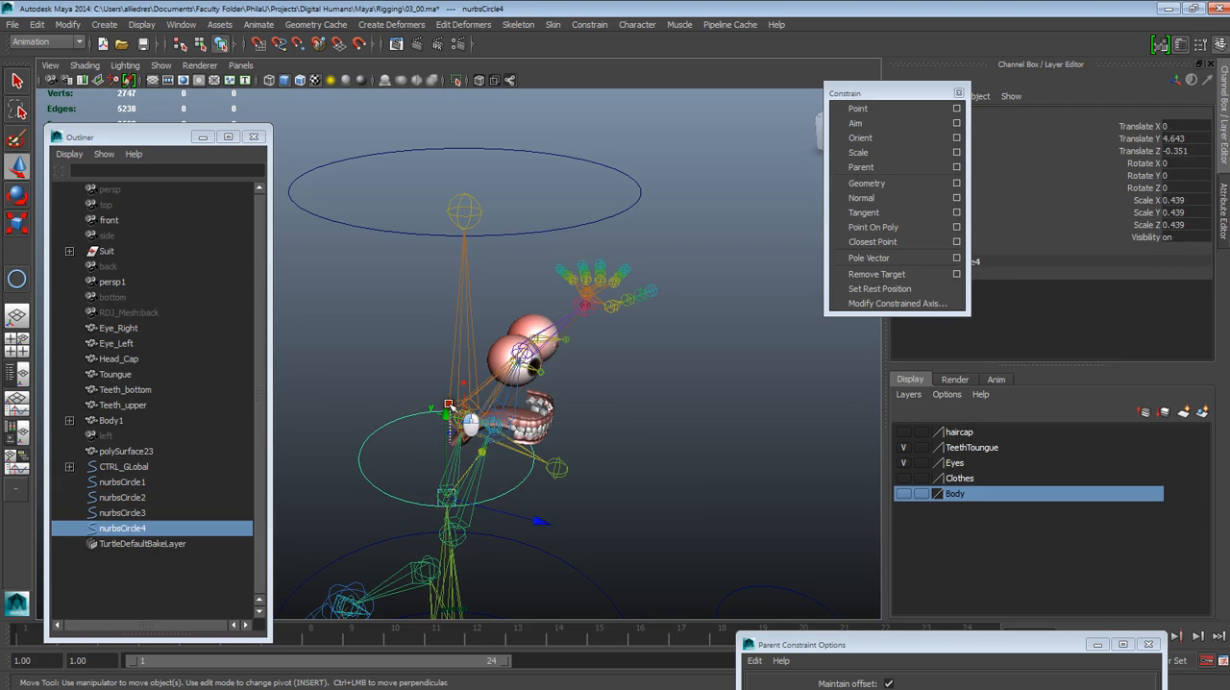
Raise the original neck circle, nurbsCircle2, to Translate Y 4.77, leaving the duplicate in place
{"action": "left_click", "coordinate": [429, 447]}
{"action": "left_click", "coordinate": [420, 426]}
{"action": "left_click_drag", "start_coordinate": [449, 419], "coordinate": [451, 400]}
{"action": "left_click_drag", "start_coordinate": [538, 487], "coordinate": [541, 470], "text": "alt"}
{"action": "right_click_drag", "start_coordinate": [544, 480], "coordinate": [582, 567], "text": "alt"}
{"action": "mouse_move", "coordinate": [582, 567]}
{"action": "left_mouse_down", "text": "alt"}
{"action": "mouse_move", "coordinate": [519, 570]}
{"action": "mouse_move", "coordinate": [621, 554]}
{"action": "mouse_move", "coordinate": [487, 547]}
{"action": "mouse_move", "coordinate": [582, 587]}
{"action": "left_mouse_up", "text": "alt"}
Centre the raised circle's pivot and snap the circle onto the head joint at Translate 0, 4.788, -0.29
{"action": "left_click", "coordinate": [69, 25]}
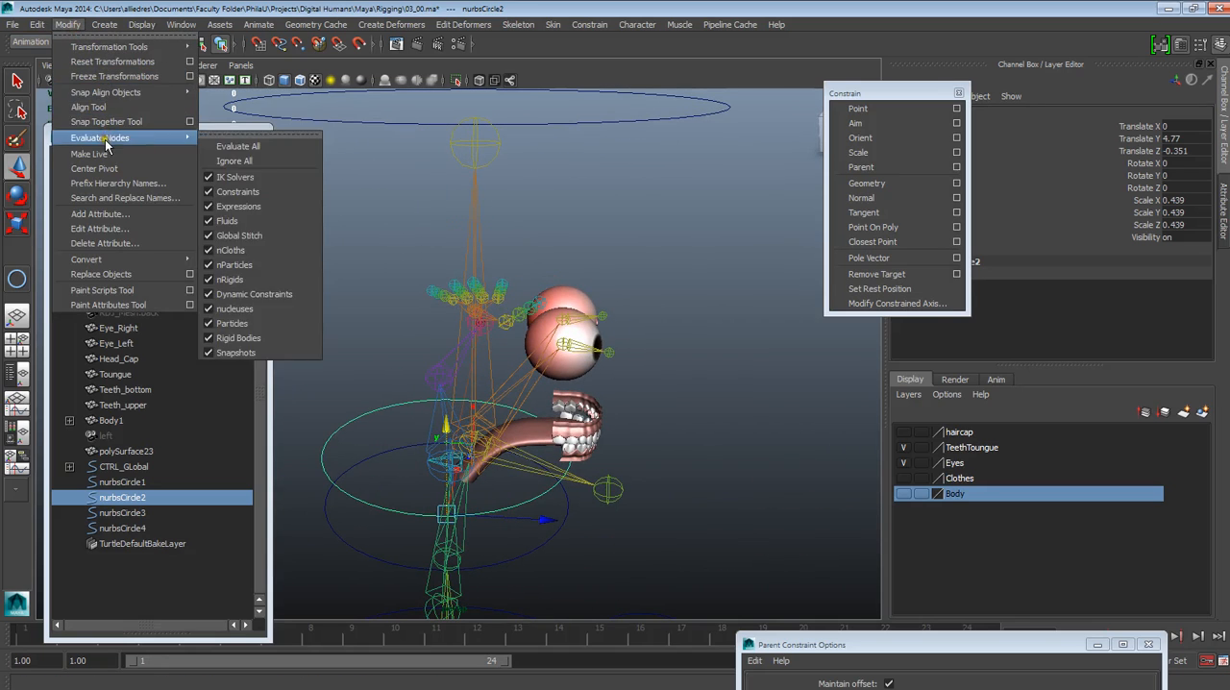
{"action": "left_click", "coordinate": [93, 168]}
{"action": "left_click_drag", "start_coordinate": [573, 336], "coordinate": [620, 431], "text": "alt"}
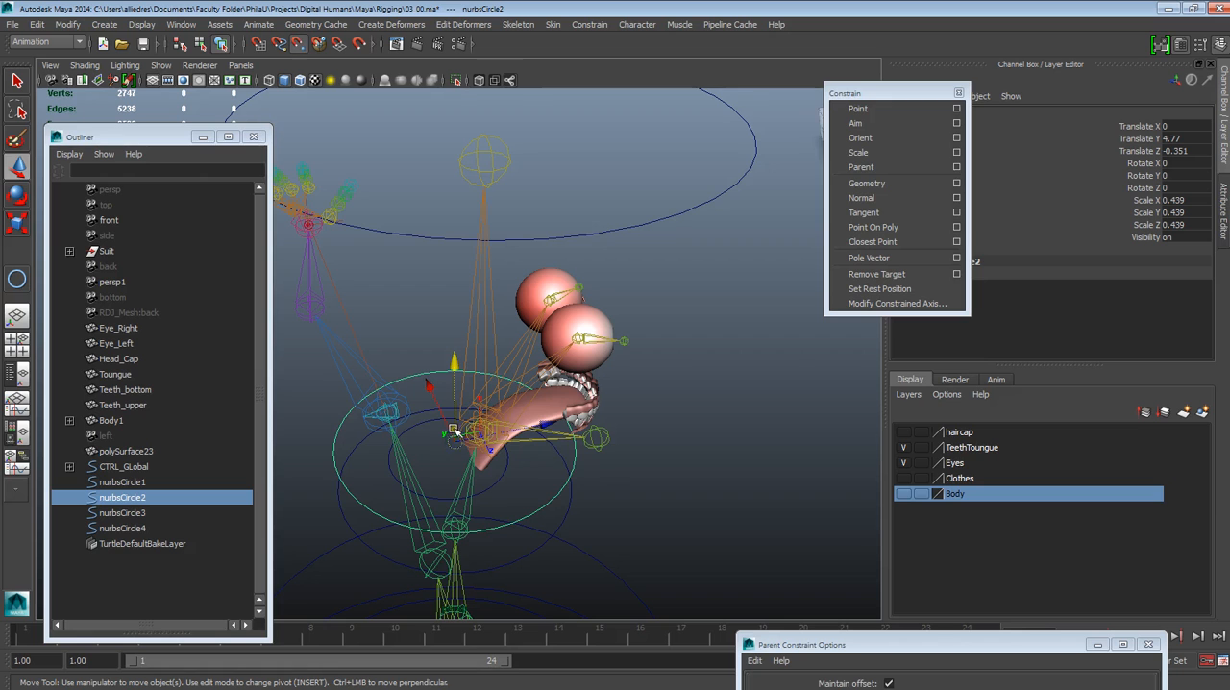
{"action": "left_click_drag", "start_coordinate": [459, 445], "coordinate": [478, 434]}
{"action": "left_click_drag", "start_coordinate": [599, 470], "coordinate": [334, 372], "text": "alt"}
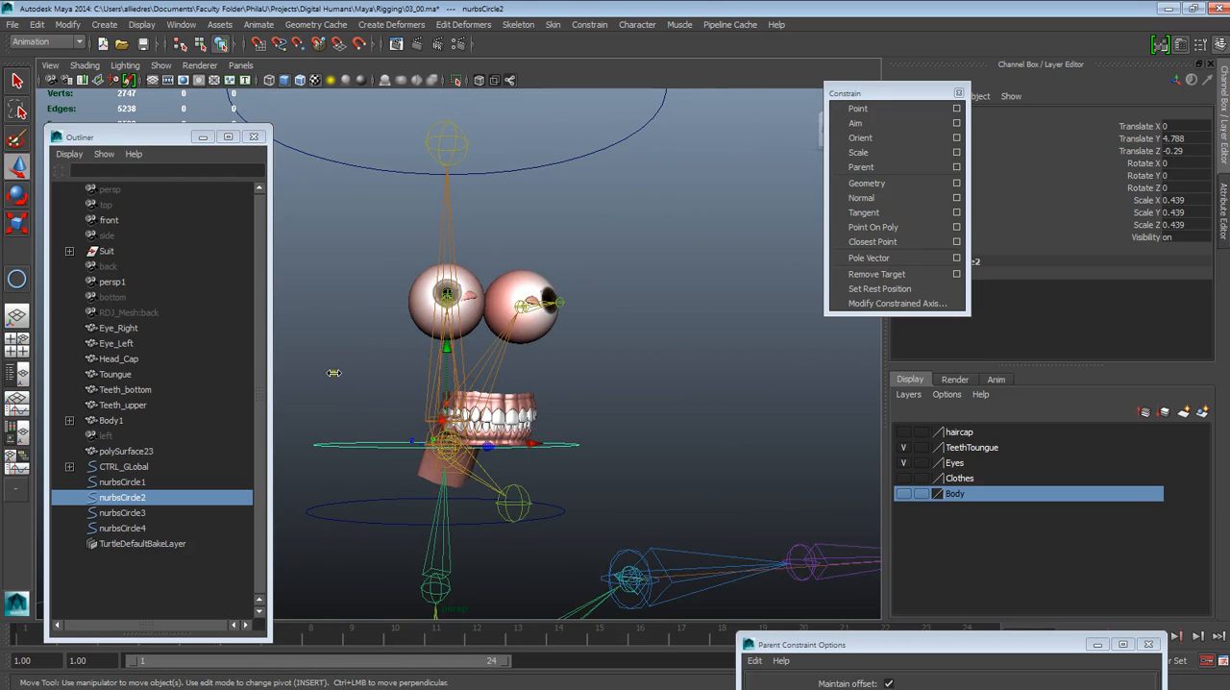
Stand the circle at the head joint upright by setting its Rotate Z to -90
{"action": "left_click", "coordinate": [17, 191]}
{"action": "left_click_drag", "start_coordinate": [325, 408], "coordinate": [508, 252]}
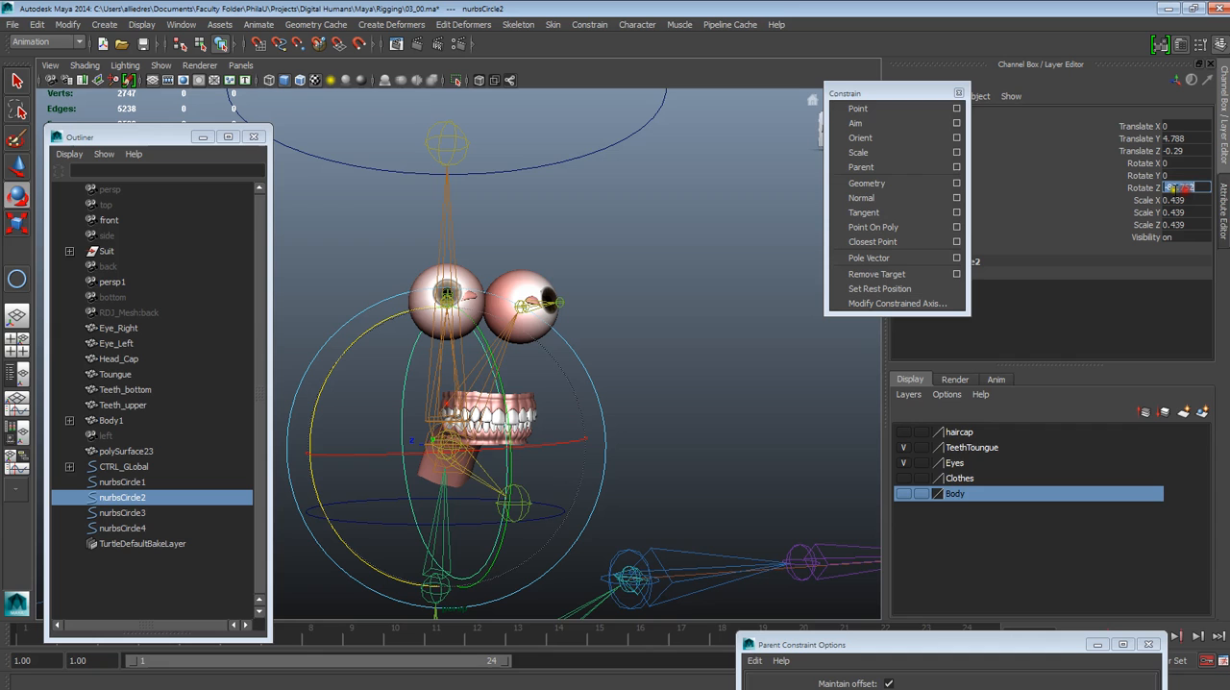
{"action": "type", "text": "-90"}
{"action": "key", "text": "Return"}
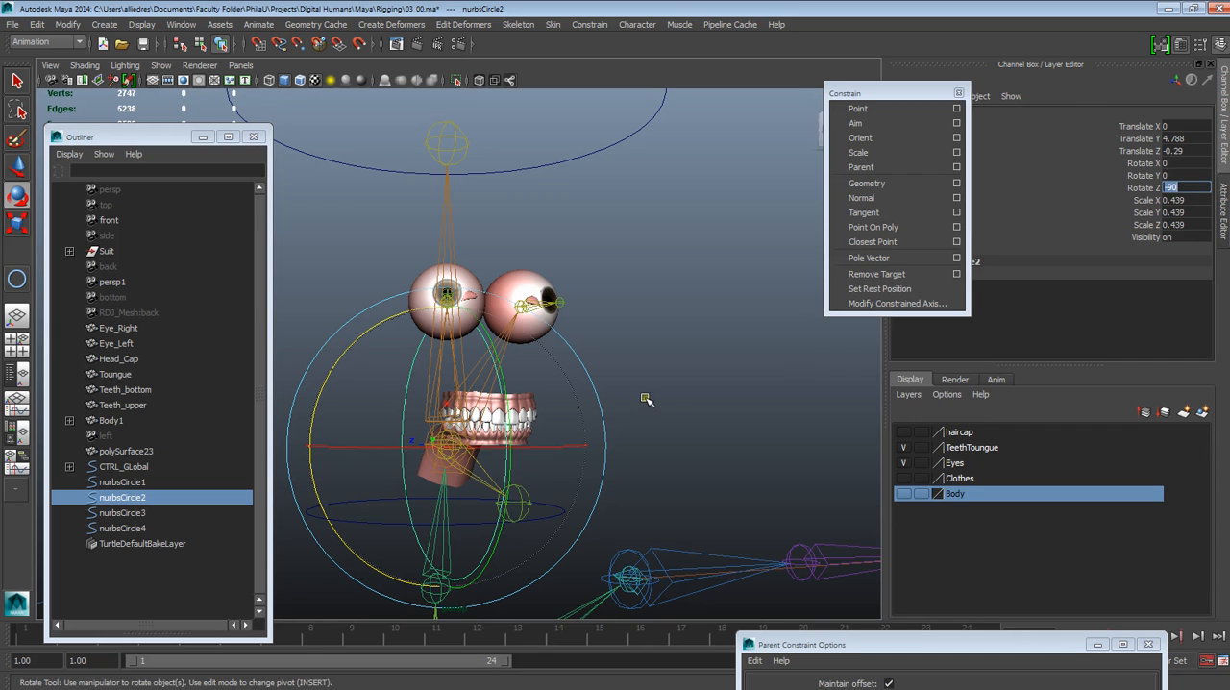
Show the Body layer and scale the upright circle at the head joint to 0.534 on all three axes
{"action": "left_click", "coordinate": [626, 431]}
{"action": "left_click_drag", "start_coordinate": [626, 431], "coordinate": [709, 429], "text": "alt"}
{"action": "left_click", "coordinate": [907, 497]}
{"action": "left_click", "coordinate": [545, 534]}
{"action": "left_click_drag", "start_coordinate": [545, 533], "coordinate": [615, 546], "text": "alt"}
{"action": "left_click", "coordinate": [17, 233]}
{"action": "left_click_drag", "start_coordinate": [468, 450], "coordinate": [509, 412]}
{"action": "left_click_drag", "start_coordinate": [626, 430], "coordinate": [541, 429], "text": "alt"}
{"action": "left_click", "coordinate": [711, 401]}
{"action": "right_click_drag", "start_coordinate": [711, 401], "coordinate": [634, 413], "text": "alt"}
{"action": "left_click_drag", "start_coordinate": [635, 413], "coordinate": [543, 427], "text": "alt"}
{"action": "right_click_drag", "start_coordinate": [543, 447], "coordinate": [631, 511], "text": "alt"}
{"action": "middle_click_drag", "start_coordinate": [631, 511], "coordinate": [667, 474], "text": "alt"}
{"action": "left_click_drag", "start_coordinate": [667, 474], "coordinate": [722, 461], "text": "alt"}
Try rotating the upright circle slightly around its Y axis and undo the rotation
{"action": "left_click", "coordinate": [17, 194]}
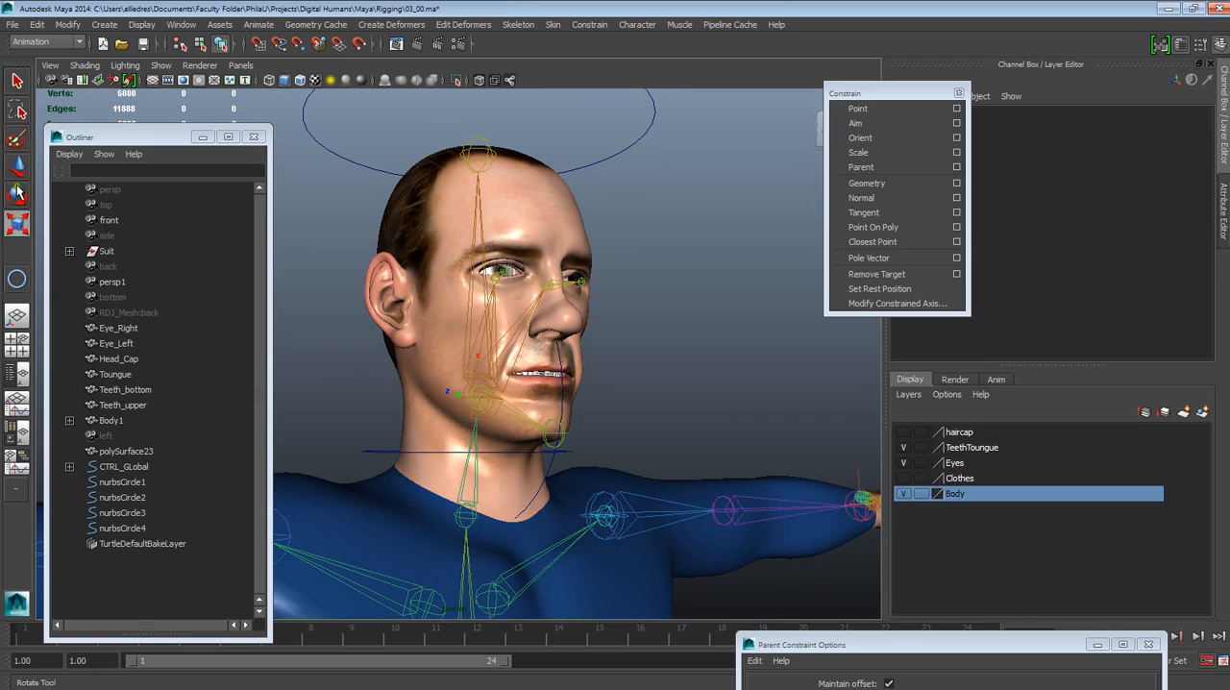
{"action": "left_click", "coordinate": [550, 470]}
{"action": "left_click_drag", "start_coordinate": [624, 474], "coordinate": [459, 478], "text": "alt"}
{"action": "left_click_drag", "start_coordinate": [459, 427], "coordinate": [381, 410], "text": "alt"}
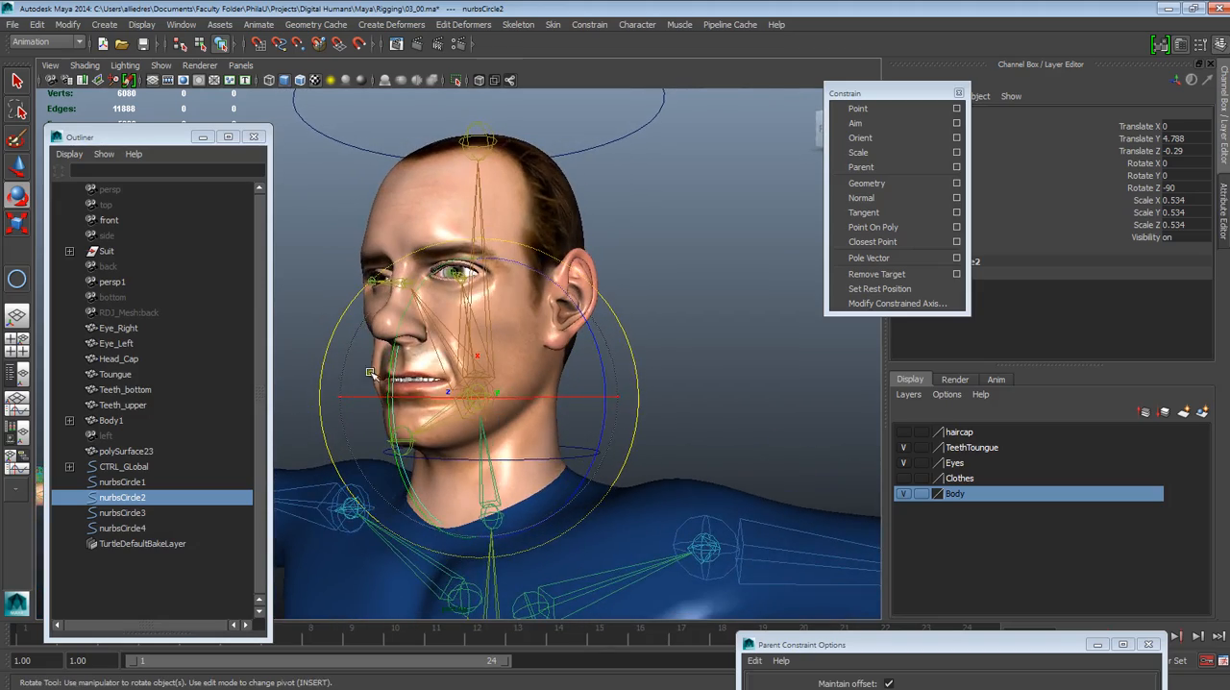
{"action": "mouse_move", "coordinate": [394, 362]}
{"action": "middle_mouse_down"}
{"action": "mouse_move", "coordinate": [409, 361]}
{"action": "mouse_move", "coordinate": [398, 360]}
{"action": "middle_mouse_up"}
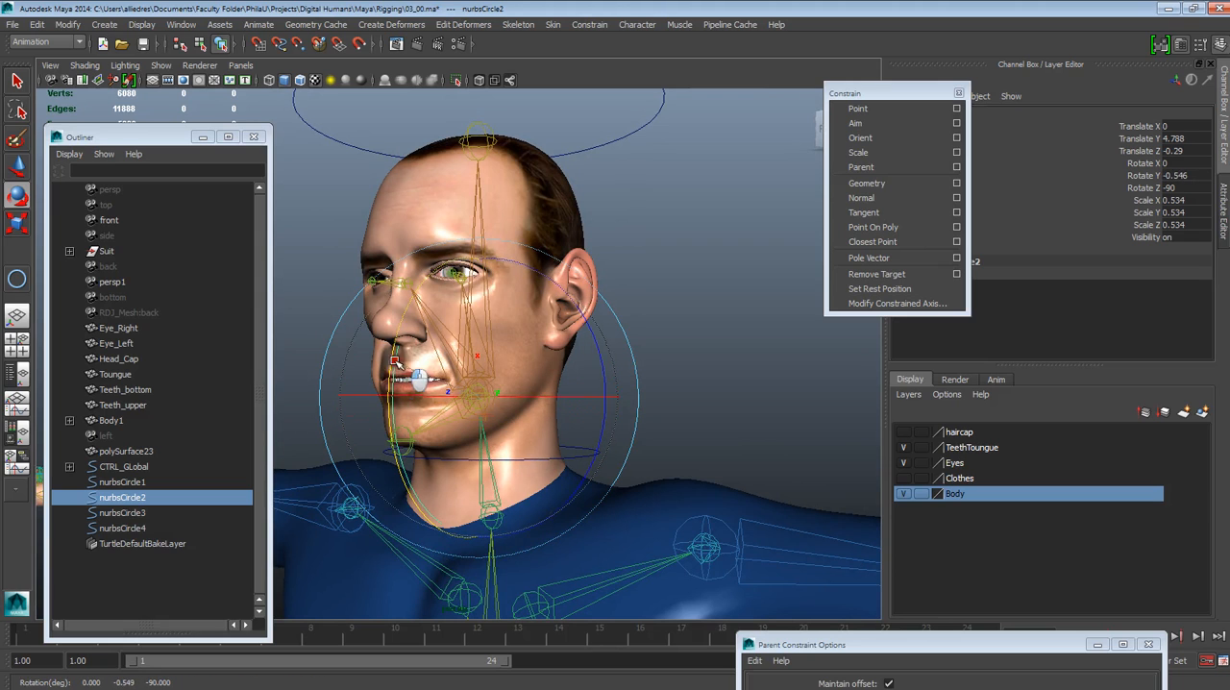
{"action": "key", "text": "ctrl+z"}
{"action": "left_click", "coordinate": [752, 302]}
{"action": "scroll", "coordinate": [667, 390], "scroll_direction": "down", "scroll_amount": 3}
{"action": "left_click_drag", "start_coordinate": [611, 423], "coordinate": [650, 561], "text": "alt"}
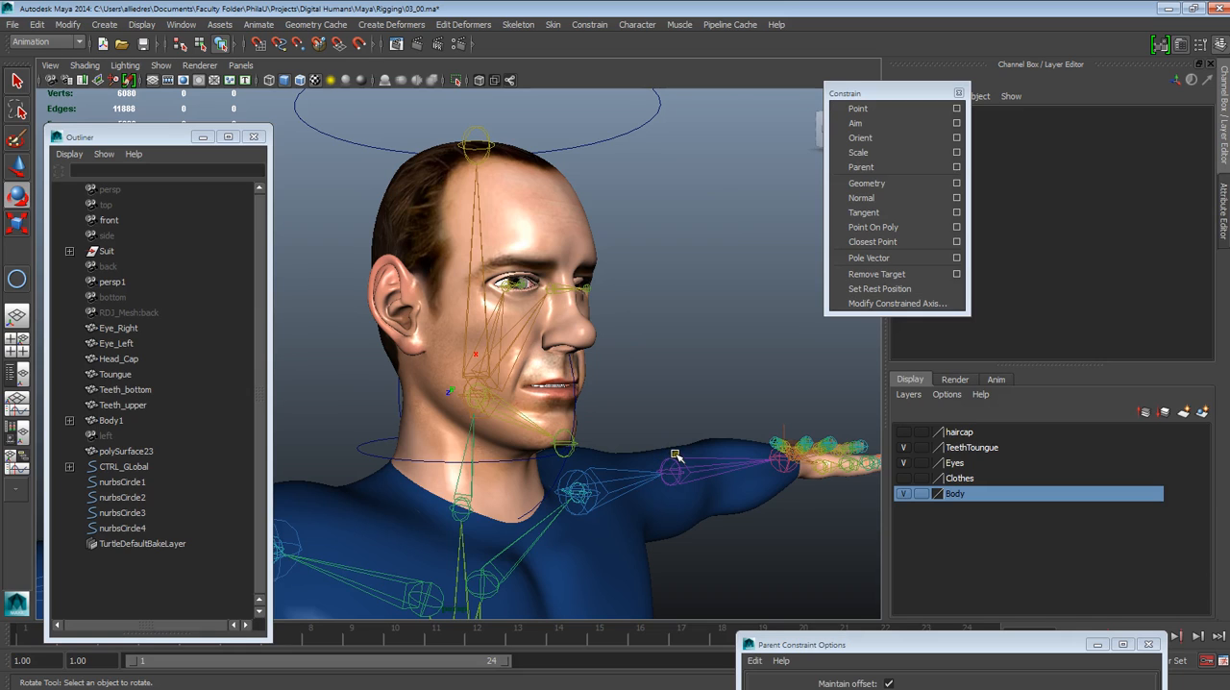
{"action": "left_click_drag", "start_coordinate": [674, 441], "coordinate": [533, 428], "text": "alt"}
{"action": "left_click_drag", "start_coordinate": [654, 539], "coordinate": [591, 510], "text": "alt"}
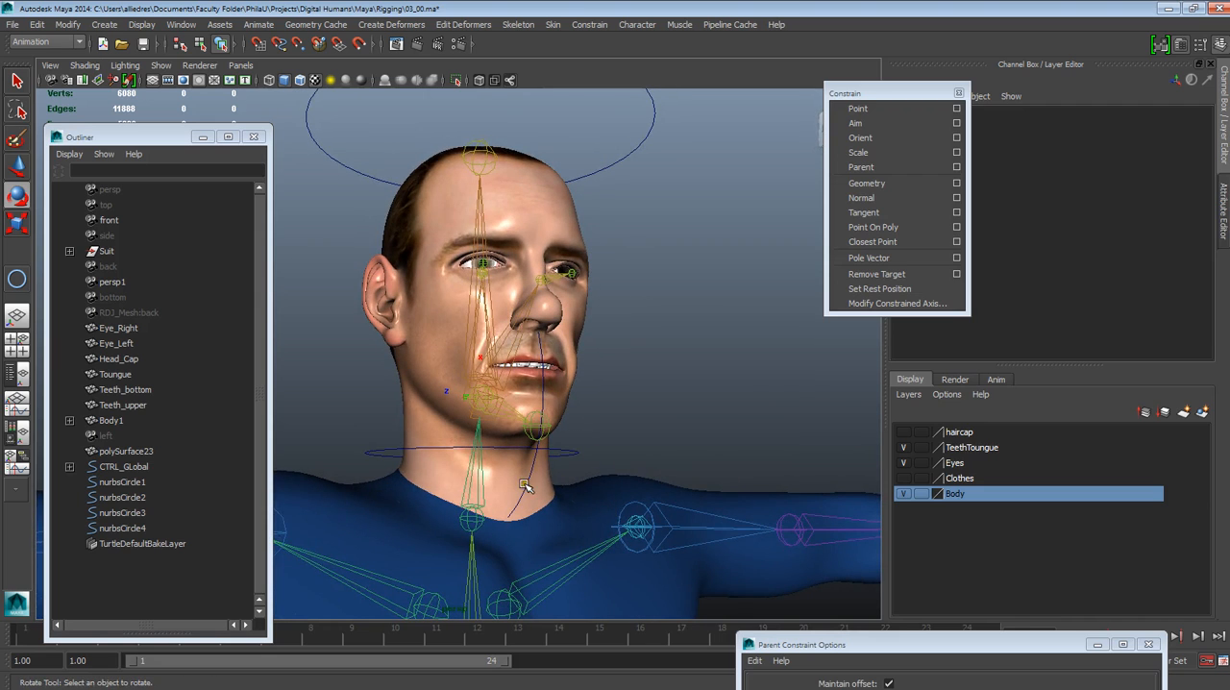
{"action": "left_click_drag", "start_coordinate": [649, 576], "coordinate": [665, 531], "text": "alt"}
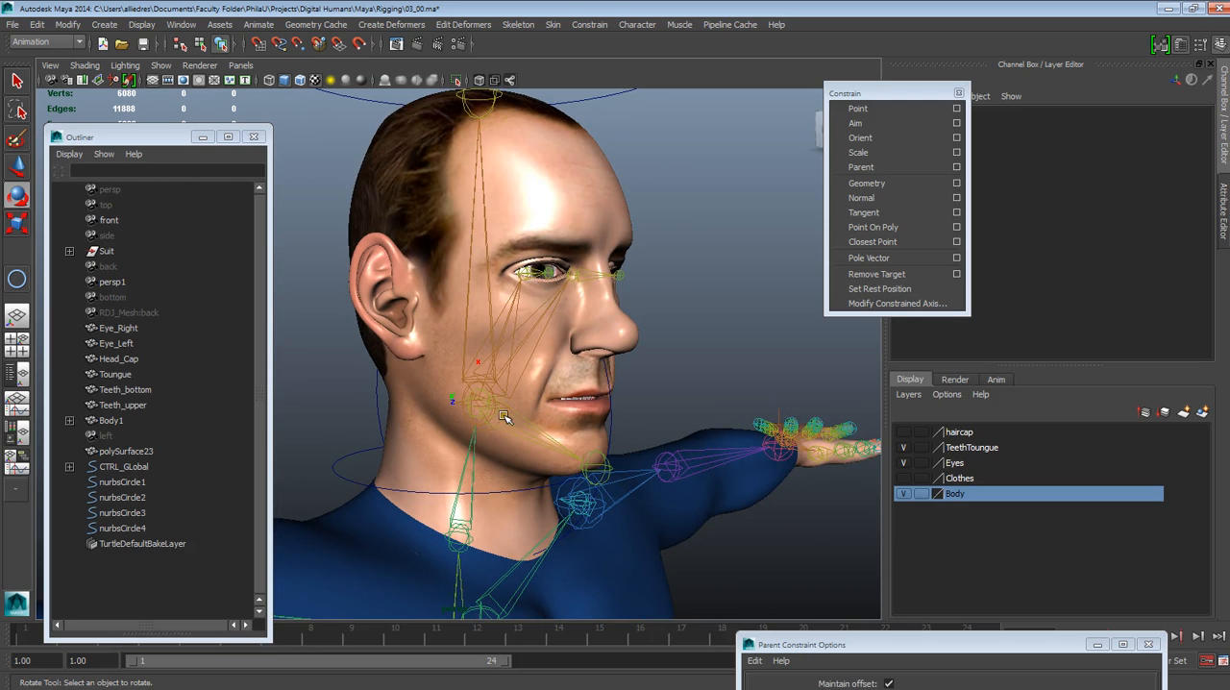
{"action": "left_click_drag", "start_coordinate": [613, 450], "coordinate": [652, 526], "text": "alt"}
Duplicate the upright circle and move the copy in front of the mouth, at about Translate Y 4.887 and Translate Z 0.069
{"action": "left_click", "coordinate": [16, 166]}
{"action": "left_click_drag", "start_coordinate": [389, 350], "coordinate": [632, 446], "text": "alt"}
{"action": "left_click", "coordinate": [615, 411]}
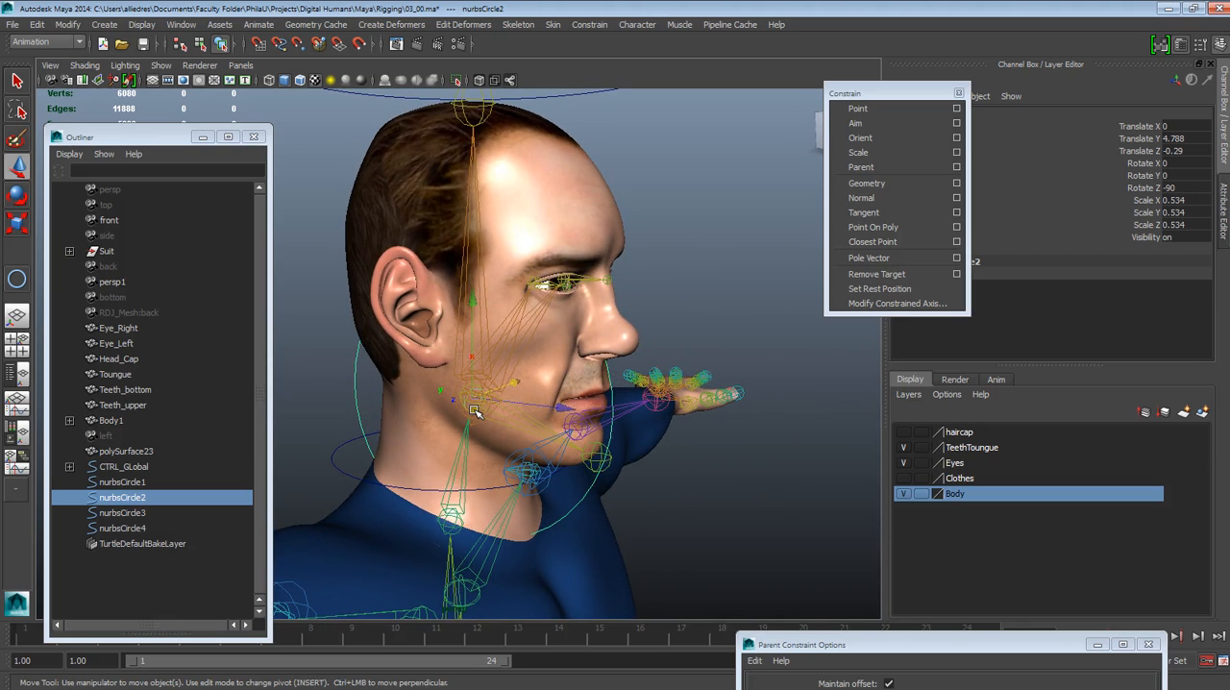
{"action": "key", "text": "ctrl+d"}
{"action": "left_click_drag", "start_coordinate": [503, 400], "coordinate": [635, 342]}
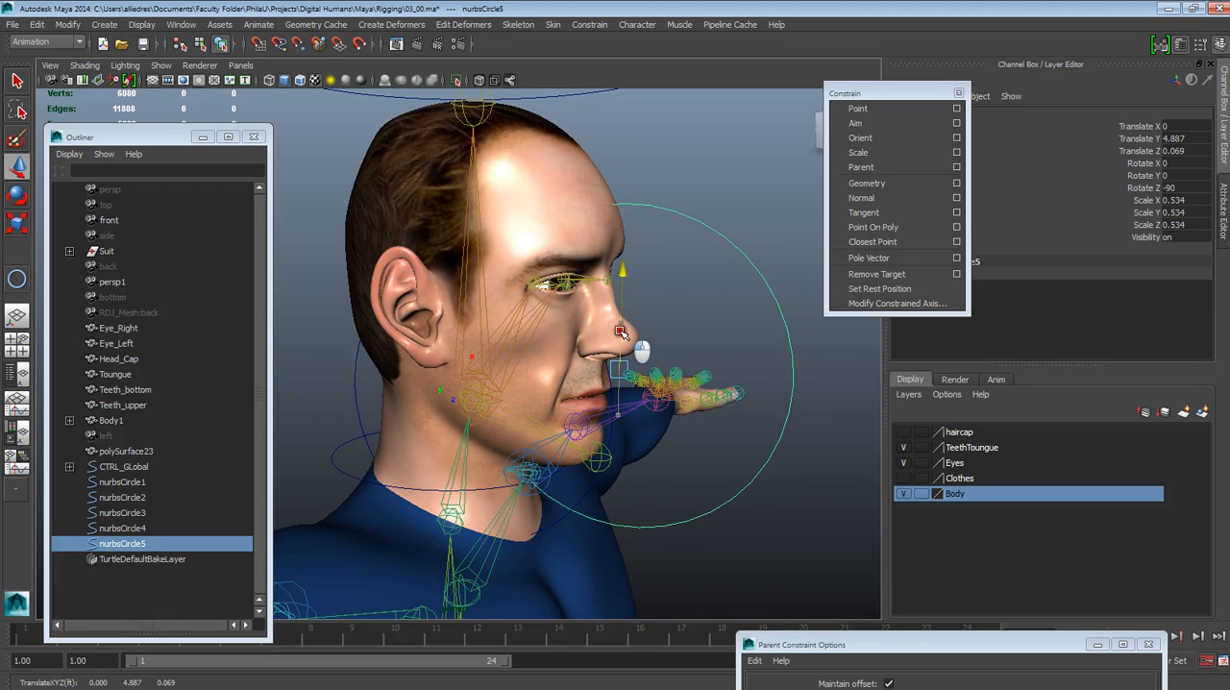
Hide the Body layer and turn the duplicated circle to face forward by setting its Rotate X to -90
{"action": "left_click", "coordinate": [903, 494]}
{"action": "left_click_drag", "start_coordinate": [746, 478], "coordinate": [525, 343], "text": "alt"}
{"action": "mouse_move", "coordinate": [601, 297]}
{"action": "left_mouse_down", "text": "alt"}
{"action": "mouse_move", "coordinate": [723, 349]}
{"action": "mouse_move", "coordinate": [603, 296]}
{"action": "left_mouse_up", "text": "alt"}
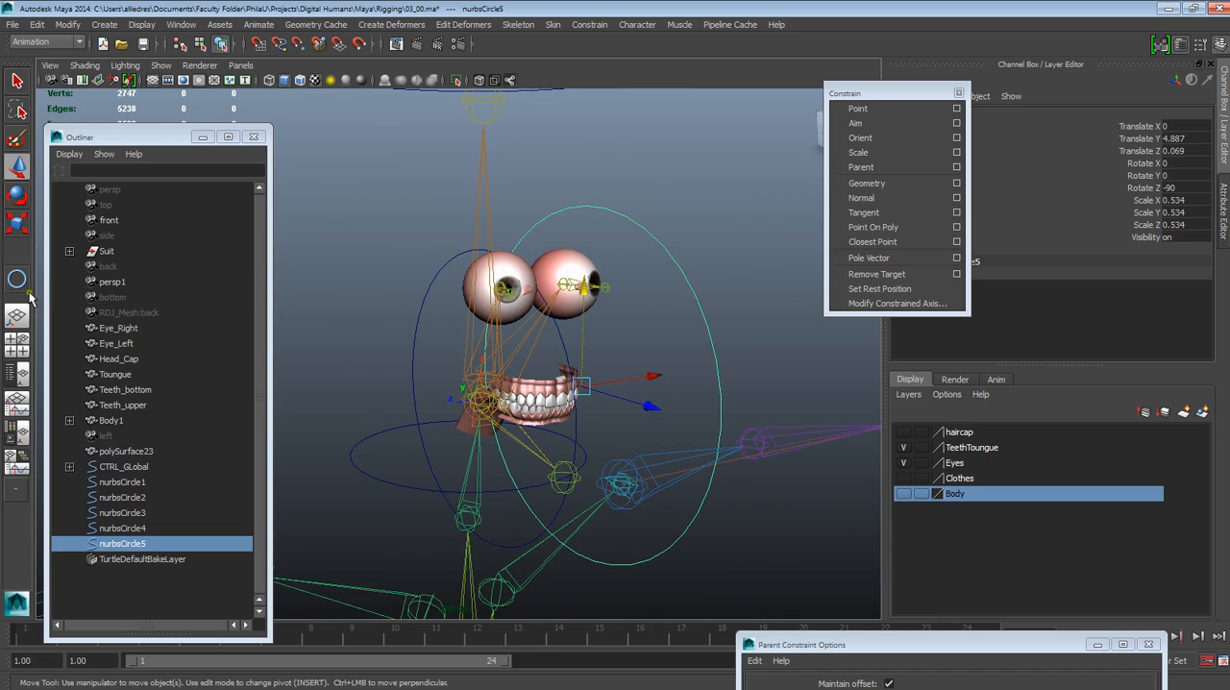
{"action": "left_click", "coordinate": [16, 195]}
{"action": "left_click_drag", "start_coordinate": [720, 416], "coordinate": [797, 392]}
{"action": "left_click_drag", "start_coordinate": [685, 420], "coordinate": [717, 404]}
{"action": "left_click", "coordinate": [1172, 163]}
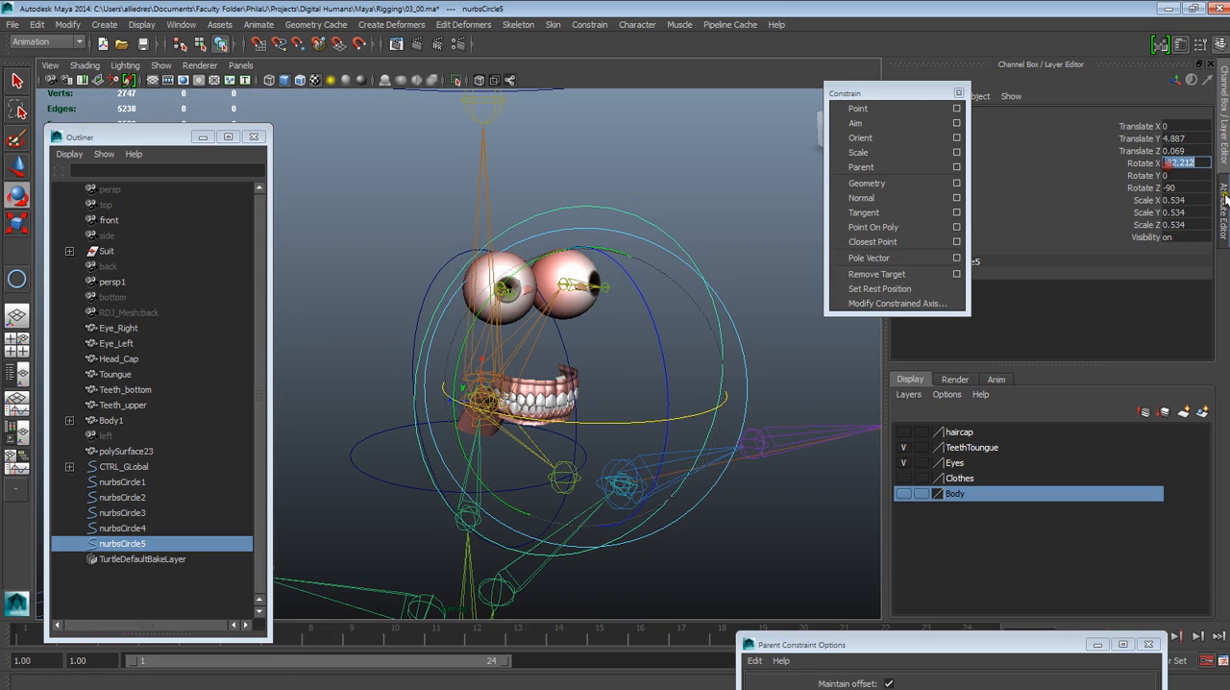
{"action": "type", "text": "-90"}
{"action": "key", "text": "Return"}
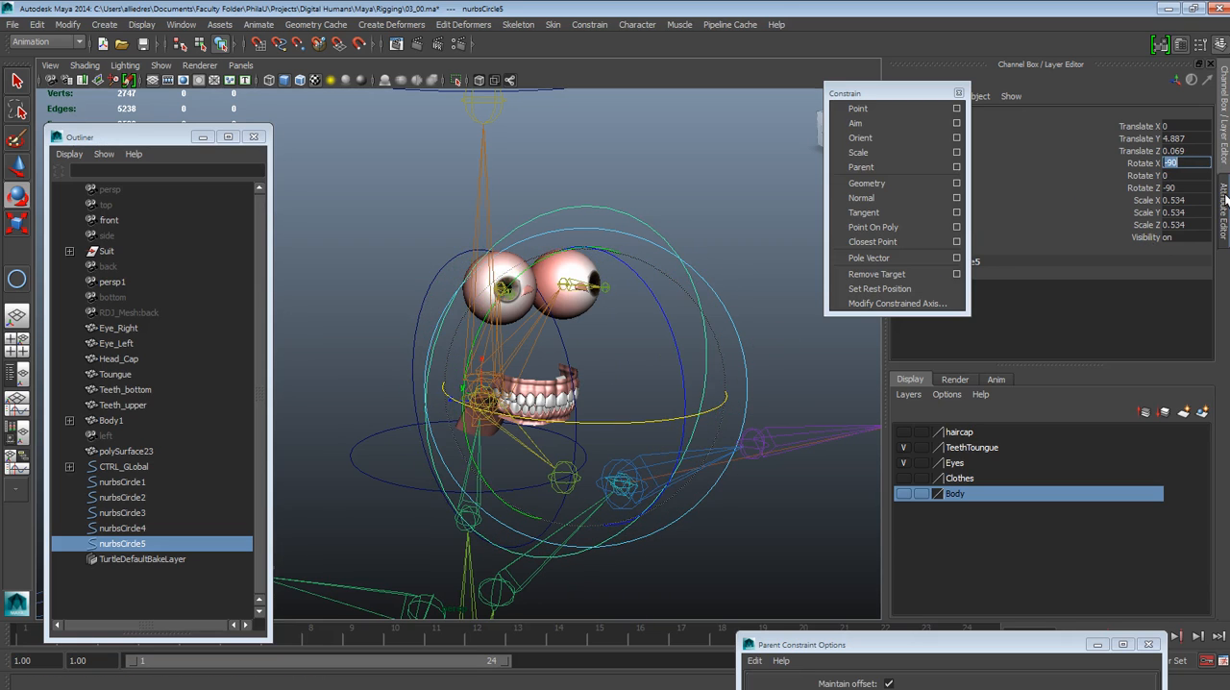
Move the forward-facing circle farther out in front of the face, to about Translate Z 0.386, and deselect it
{"action": "left_click_drag", "start_coordinate": [746, 283], "coordinate": [562, 276], "text": "alt"}
{"action": "left_click", "coordinate": [21, 174]}
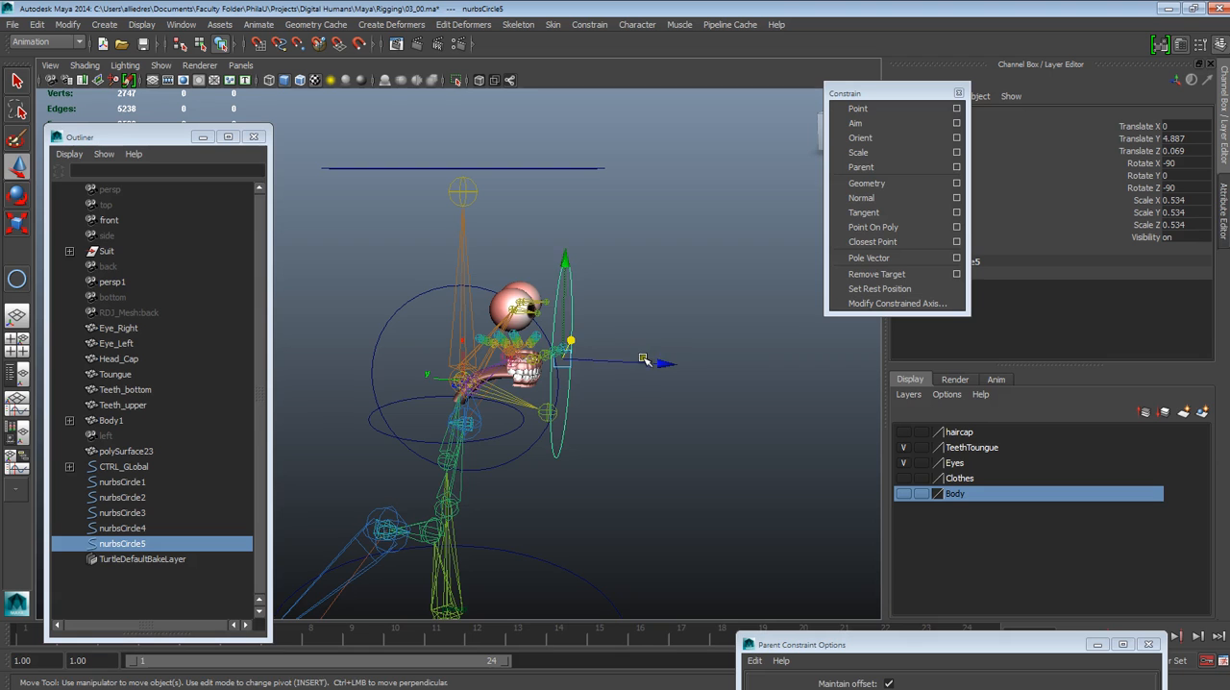
{"action": "left_click_drag", "start_coordinate": [655, 362], "coordinate": [633, 464]}
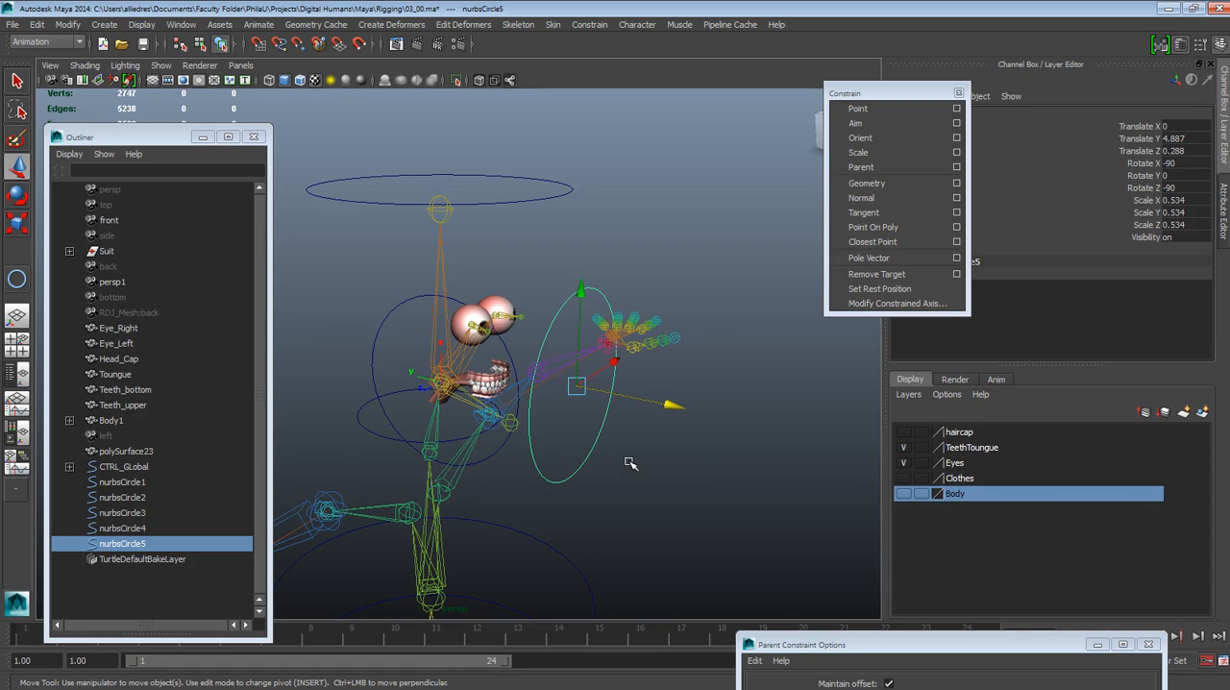
{"action": "left_click_drag", "start_coordinate": [602, 371], "coordinate": [571, 429]}
{"action": "scroll", "coordinate": [610, 391], "scroll_direction": "up", "scroll_amount": 2}
{"action": "scroll", "coordinate": [527, 423], "scroll_direction": "up", "scroll_amount": 2}
{"action": "left_click_drag", "start_coordinate": [588, 324], "coordinate": [543, 316], "text": "alt"}
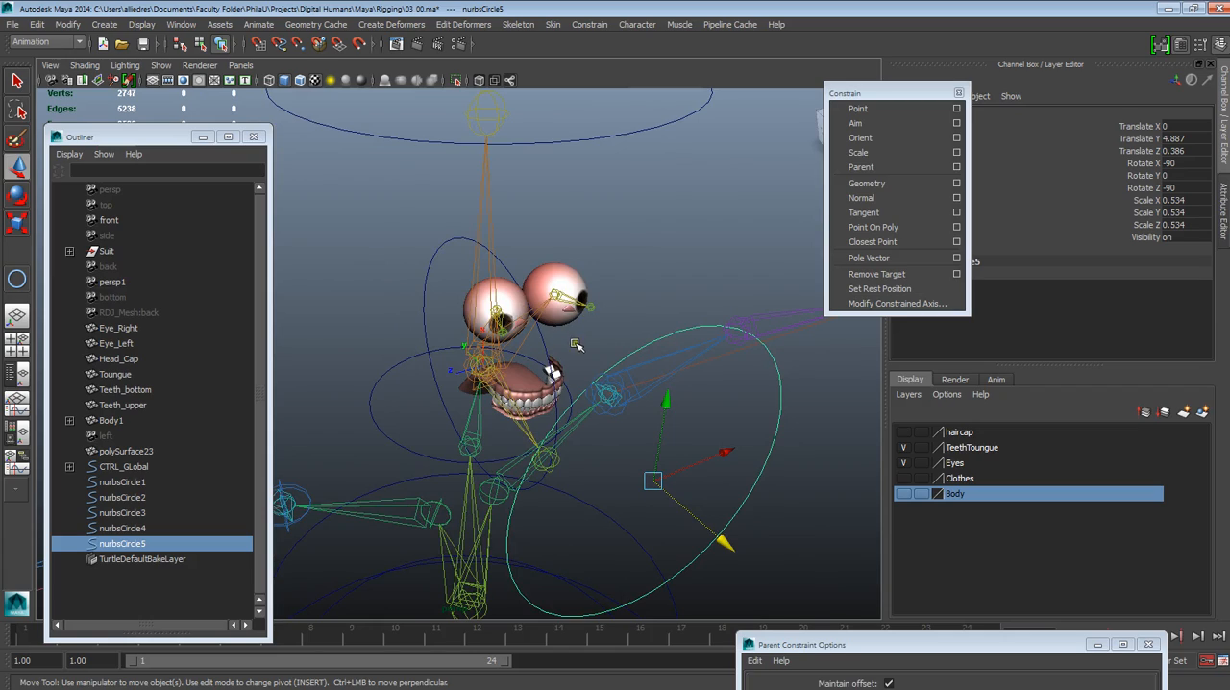
{"action": "left_click_drag", "start_coordinate": [575, 344], "coordinate": [613, 333], "text": "alt"}
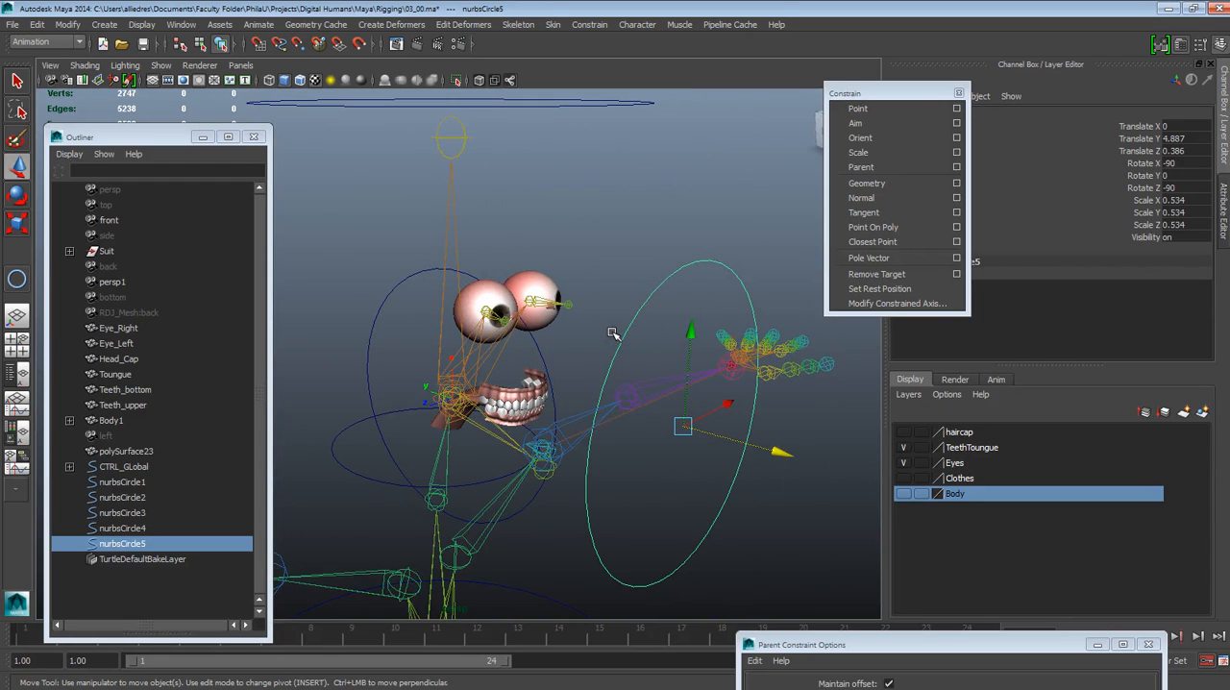
{"action": "left_click", "coordinate": [610, 271]}
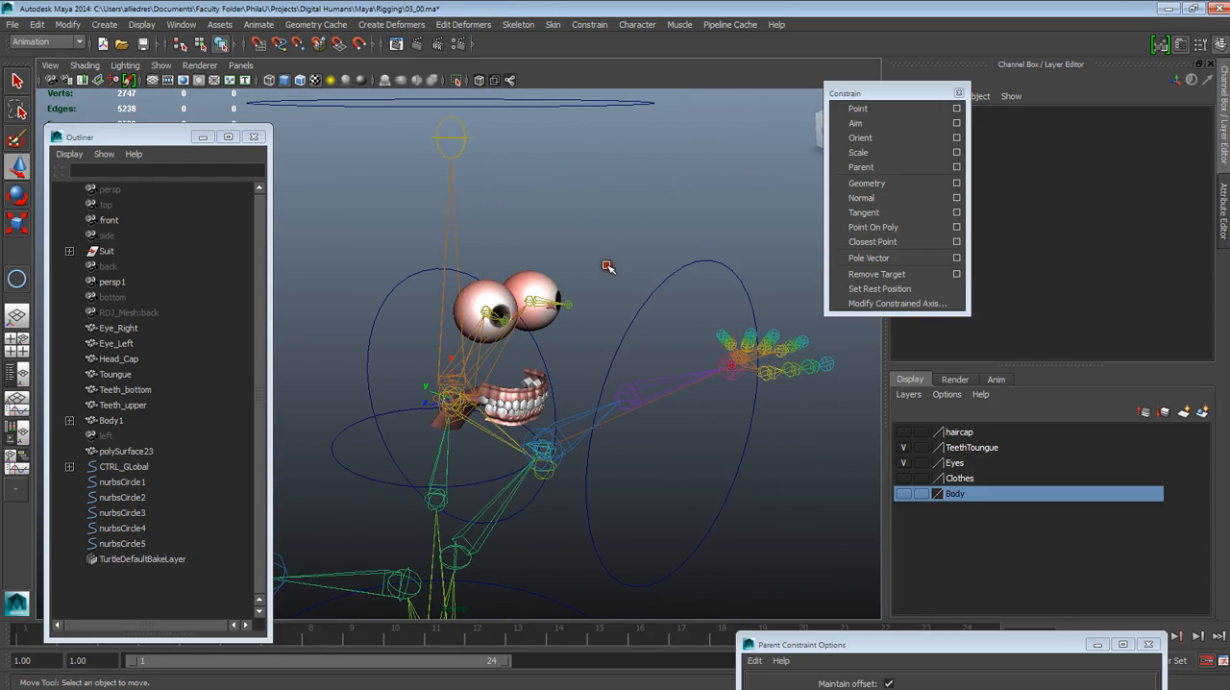
Freeze the transformations of the neck circle, the upright head-joint circle and the circle above the head together
{"action": "left_click_drag", "start_coordinate": [563, 394], "coordinate": [588, 434], "text": "alt"}
{"action": "left_click", "coordinate": [343, 431]}
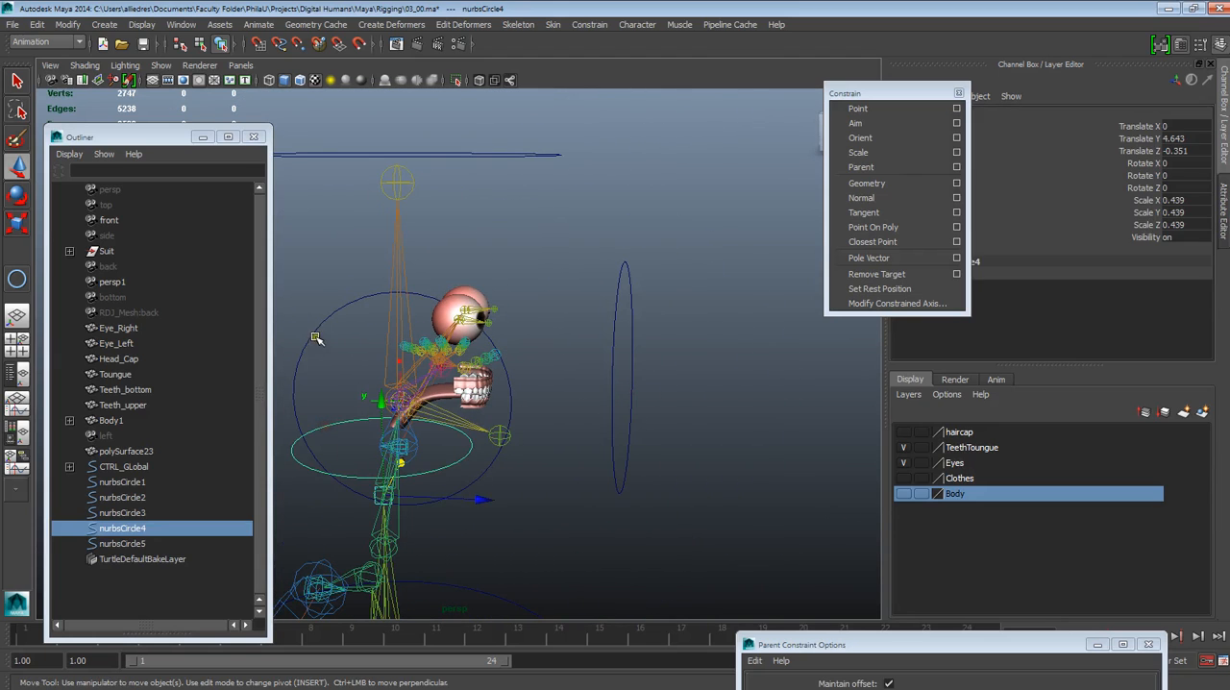
{"action": "left_click", "coordinate": [366, 294], "text": "shift"}
{"action": "left_click", "coordinate": [461, 154], "text": "shift"}
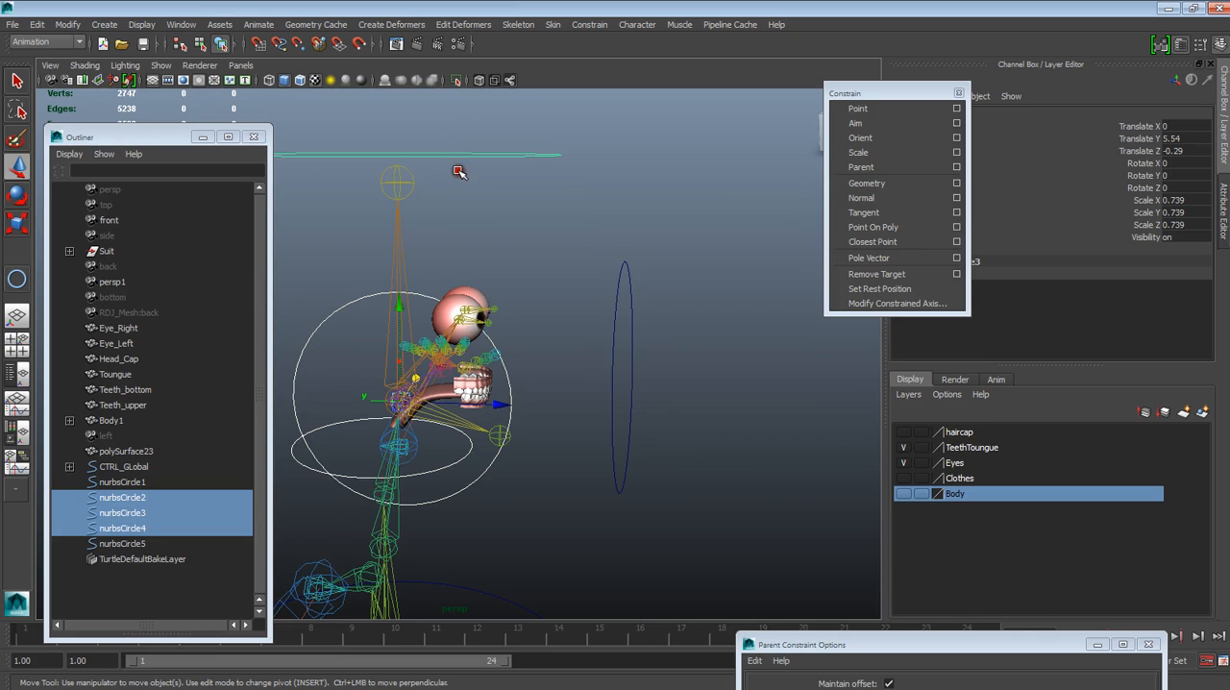
{"action": "left_click", "coordinate": [104, 24]}
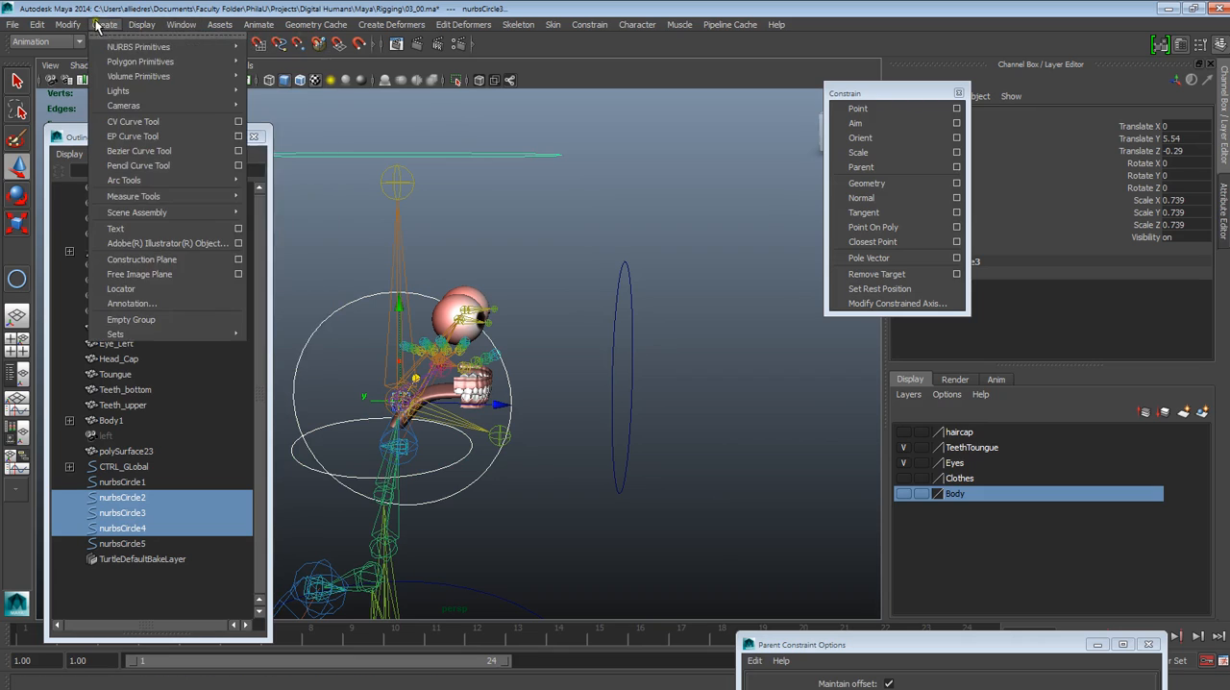
{"action": "mouse_move", "coordinate": [68, 25]}
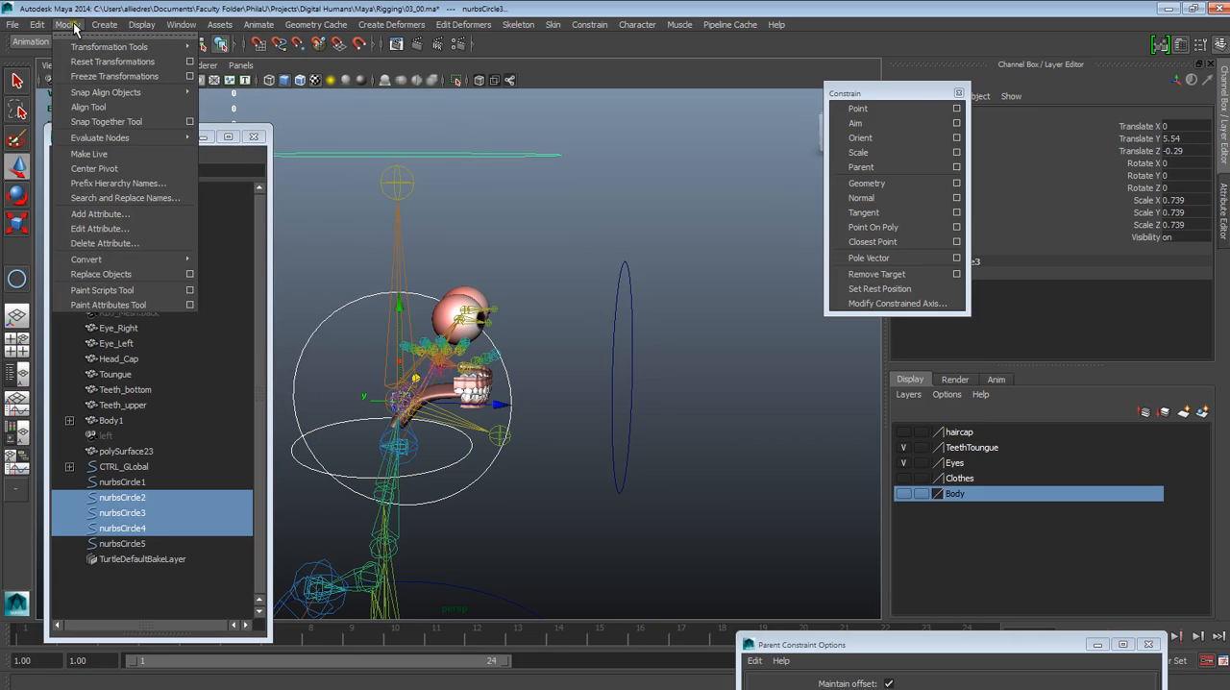
{"action": "left_click", "coordinate": [106, 76]}
{"action": "left_click", "coordinate": [492, 245]}
Uncover the object's name by moving the Constrain palette aside, and rename the circle above the head CTRL_Head
{"action": "left_click", "coordinate": [502, 157]}
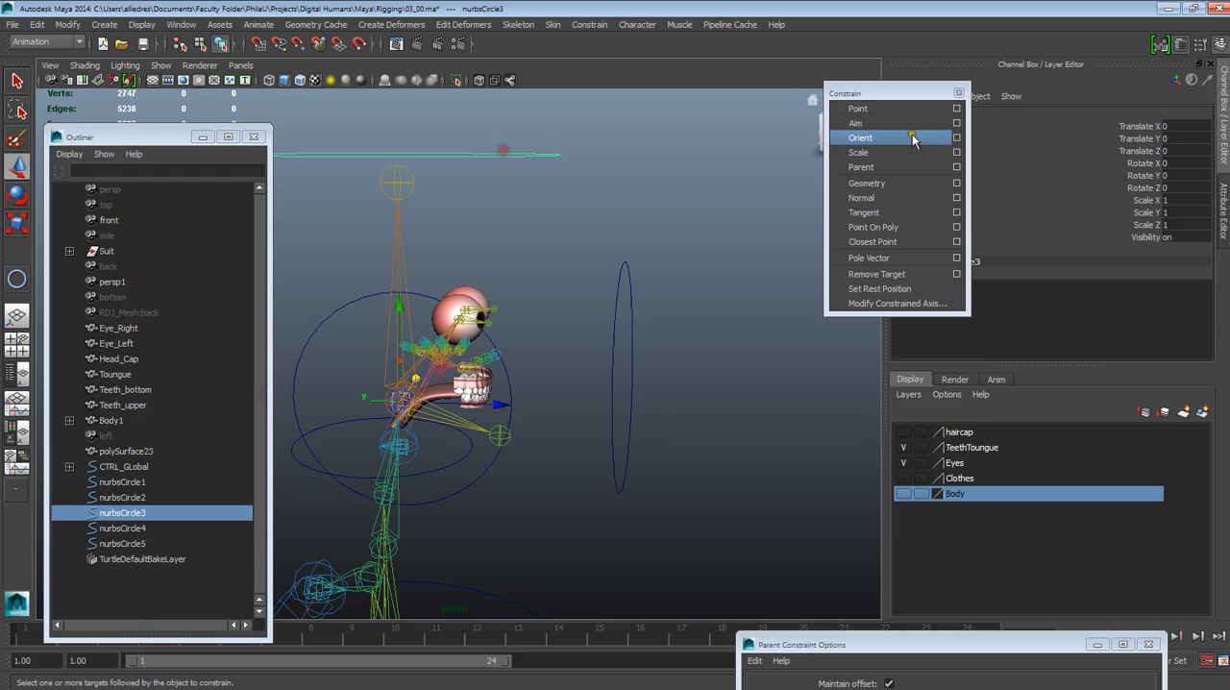
{"action": "left_click_drag", "start_coordinate": [910, 92], "coordinate": [943, 249]}
{"action": "left_click", "coordinate": [931, 114]}
{"action": "left_click", "coordinate": [930, 115]}
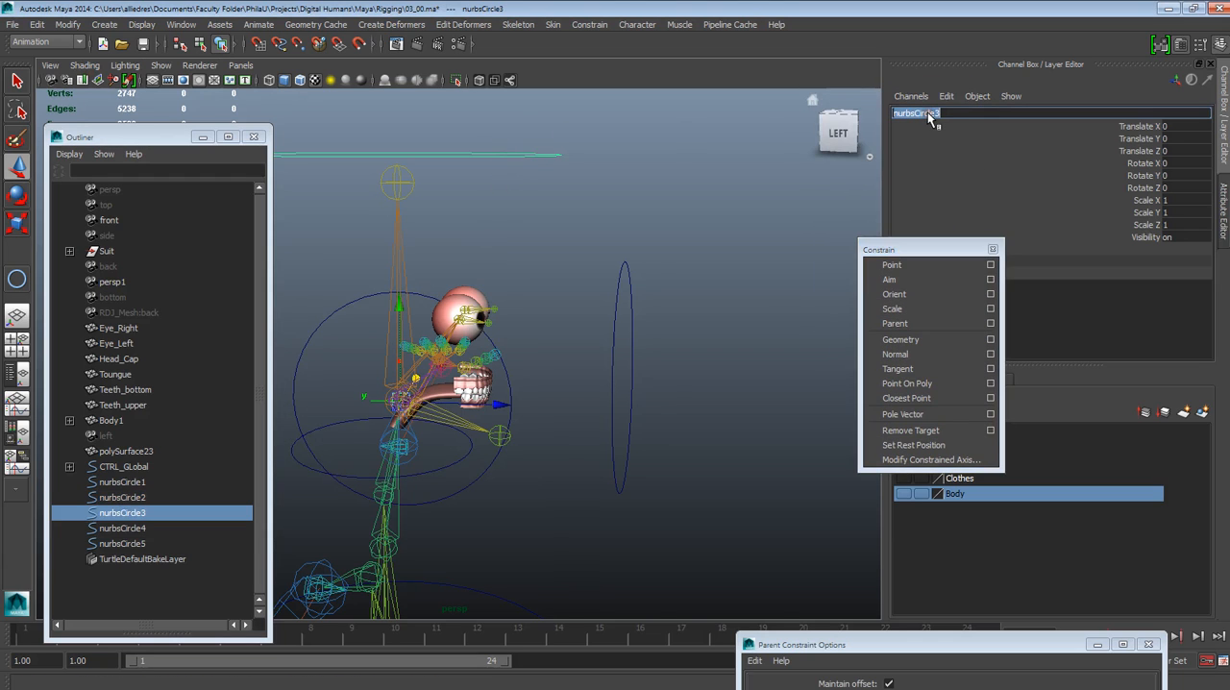
{"action": "type", "text": "CTRL_Head"}
{"action": "key", "text": "Return"}
{"action": "left_click", "coordinate": [559, 283]}
Rename the upright circle around the head joint CTRL_Jaw
{"action": "left_click", "coordinate": [324, 326]}
{"action": "left_click", "coordinate": [904, 116]}
{"action": "type", "text": "CT"}
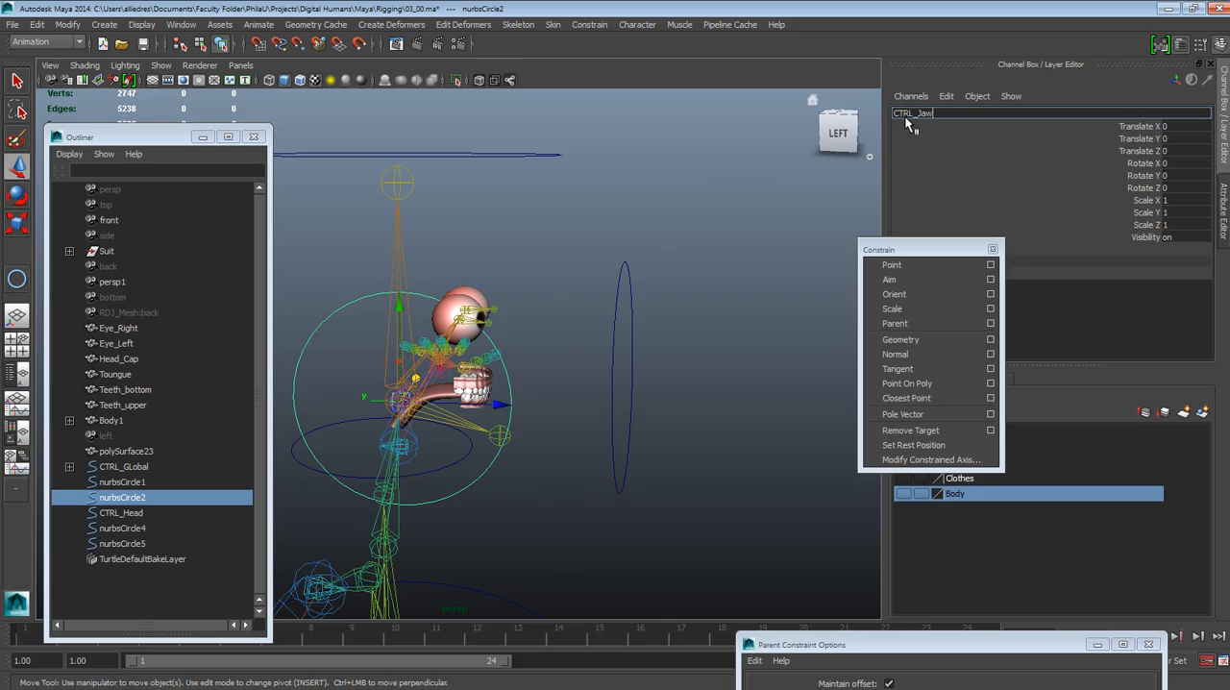
{"action": "type", "text": "RL_Jaw"}
{"action": "key", "text": "Return"}
{"action": "left_click", "coordinate": [722, 313]}
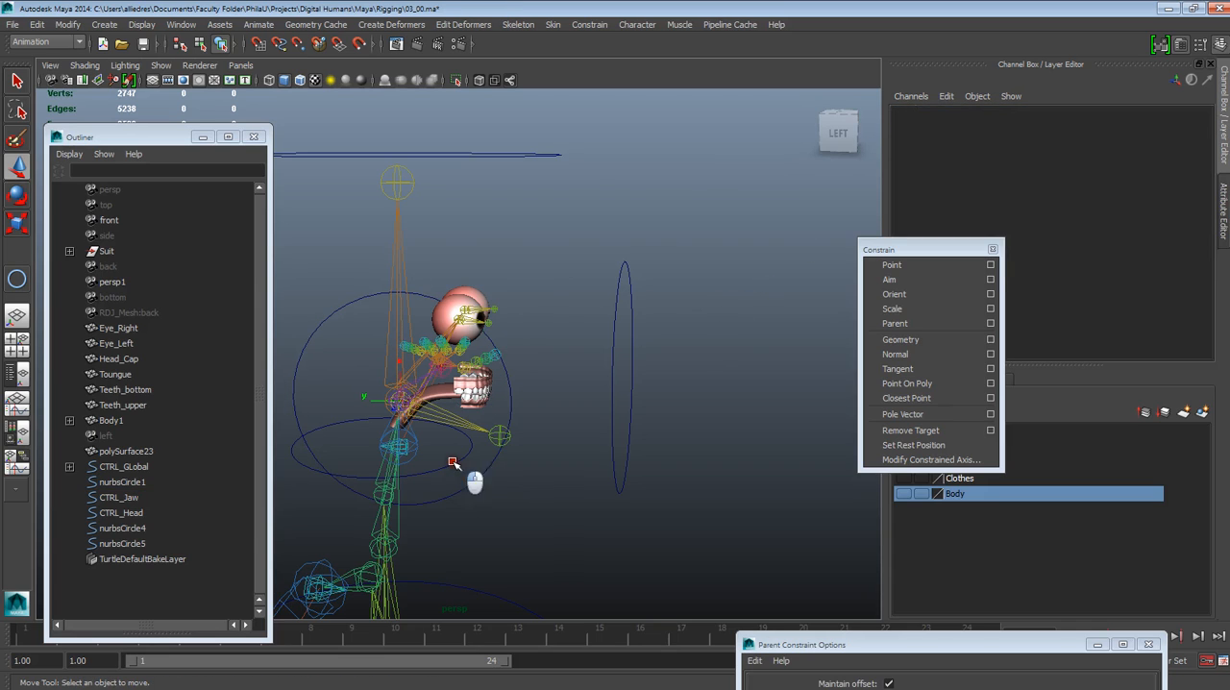
Rename the horizontal circle around the neck CTRL_Neck
{"action": "left_click", "coordinate": [470, 474]}
{"action": "left_click", "coordinate": [923, 116]}
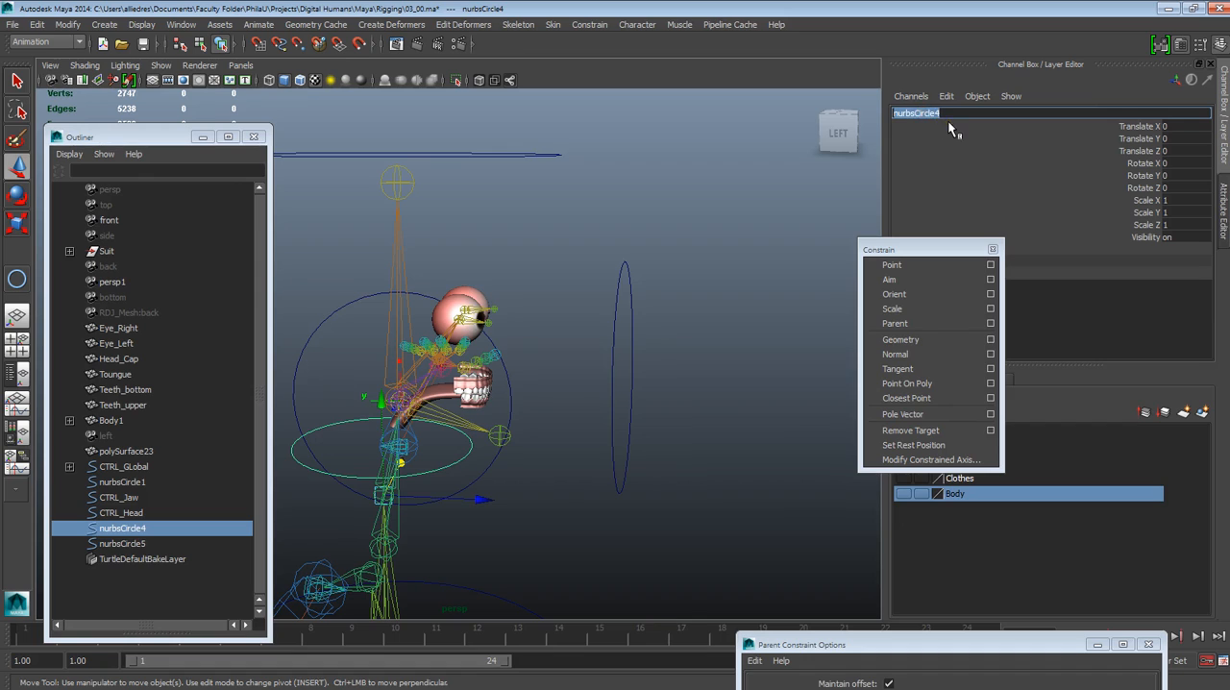
{"action": "type", "text": "CTRL_Neck"}
{"action": "left_click", "coordinate": [721, 350]}
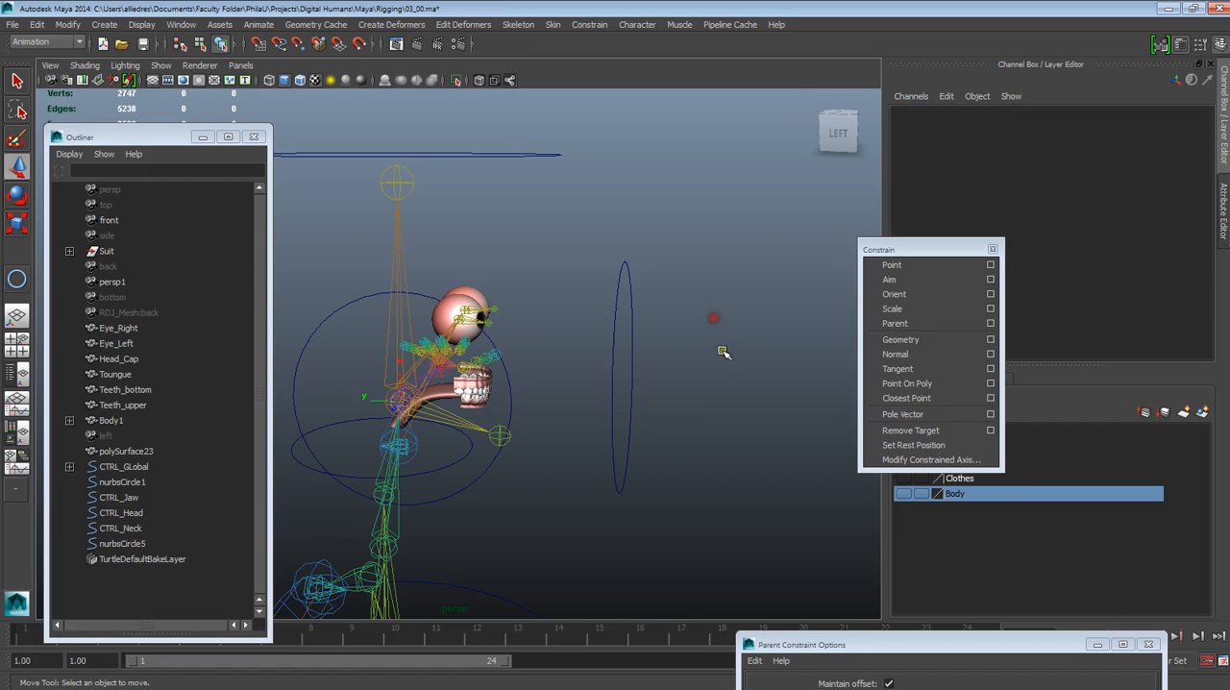
Orient-constrain the head joint to CTRL_Head with Maintain offset on and all constraint axes enabled
{"action": "left_click_drag", "start_coordinate": [690, 437], "coordinate": [615, 317], "text": "alt"}
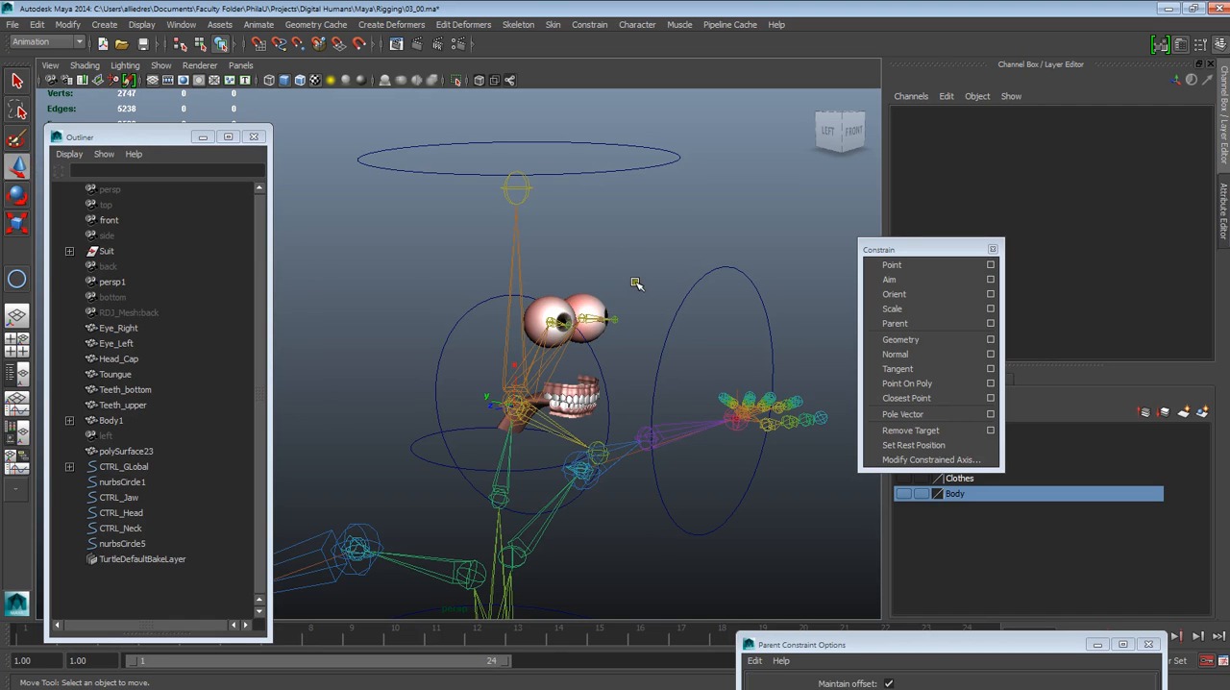
{"action": "left_click_drag", "start_coordinate": [579, 352], "coordinate": [499, 403], "text": "alt"}
{"action": "left_click", "coordinate": [493, 262]}
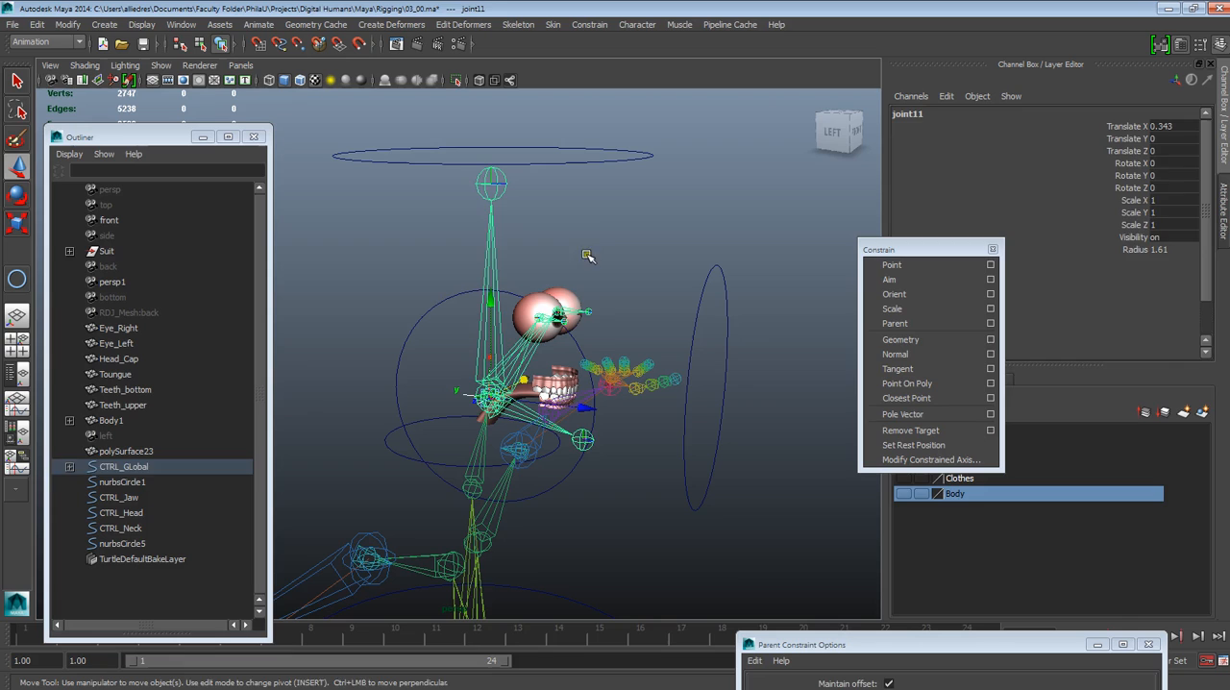
{"action": "left_click", "coordinate": [589, 198]}
{"action": "left_click", "coordinate": [585, 159]}
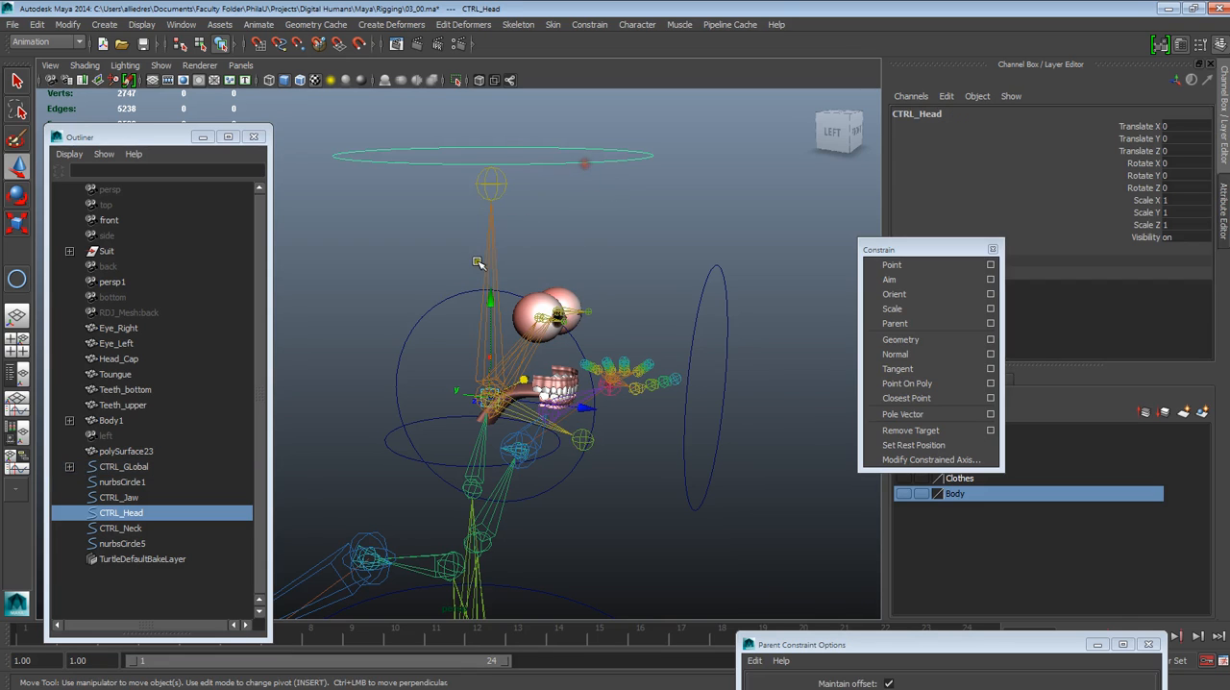
{"action": "left_click", "coordinate": [488, 272], "text": "shift"}
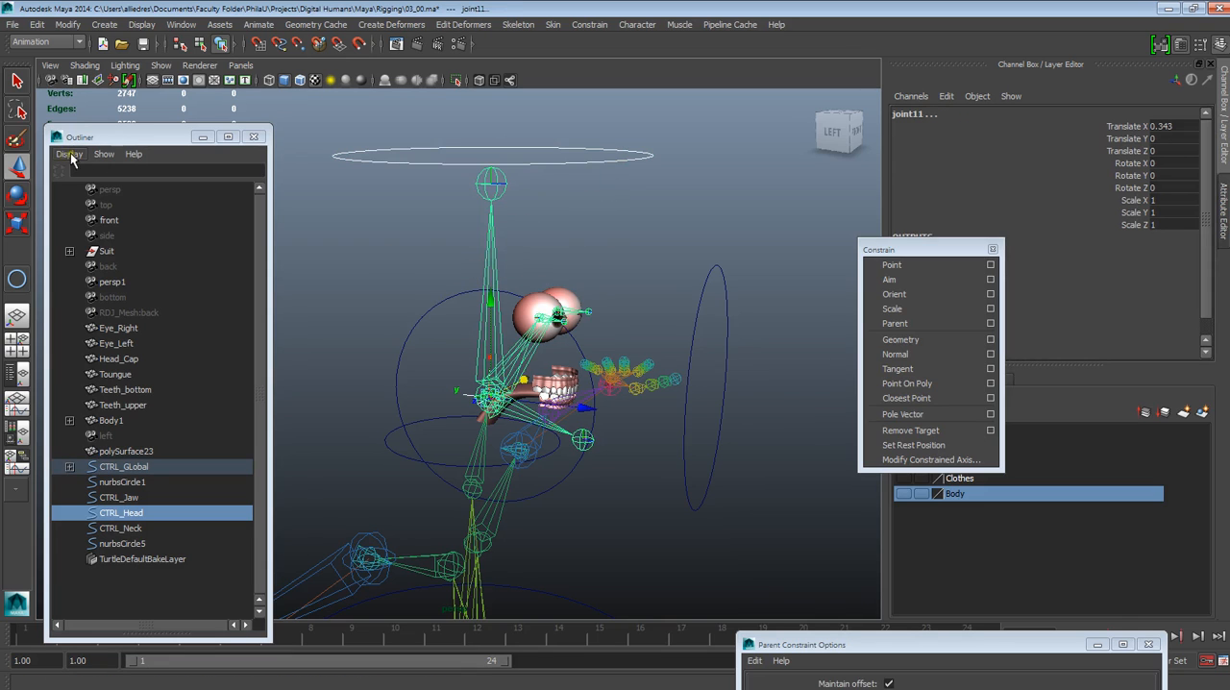
{"action": "left_click", "coordinate": [990, 294]}
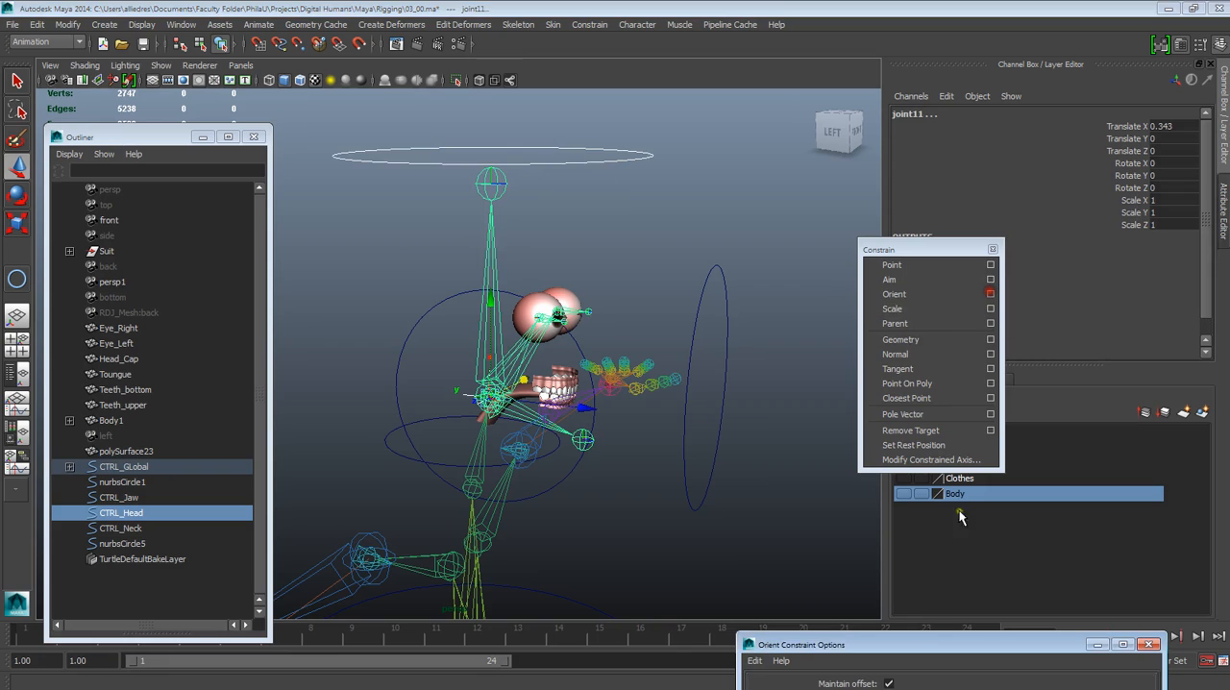
{"action": "left_click", "coordinate": [939, 644]}
{"action": "left_click_drag", "start_coordinate": [939, 645], "coordinate": [981, 312]}
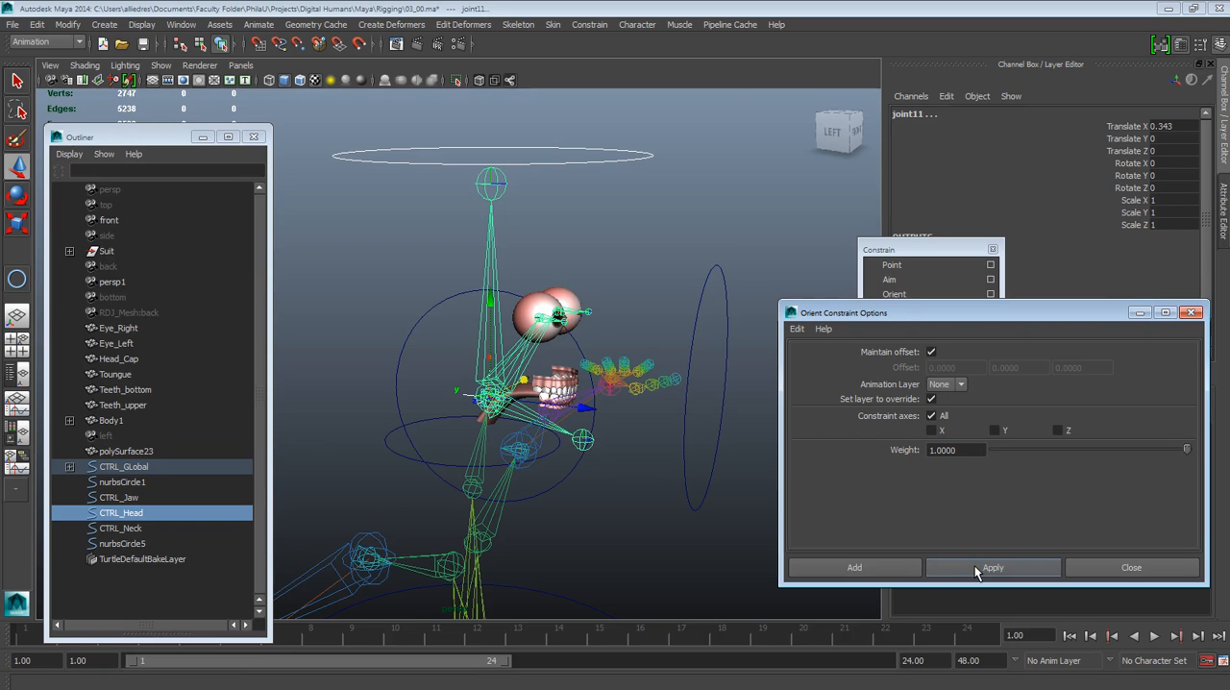
{"action": "left_click", "coordinate": [976, 568]}
Test the orient constraint by rotating CTRL_Head around its X and Y axes, undoing the rotations
{"action": "left_click", "coordinate": [645, 156]}
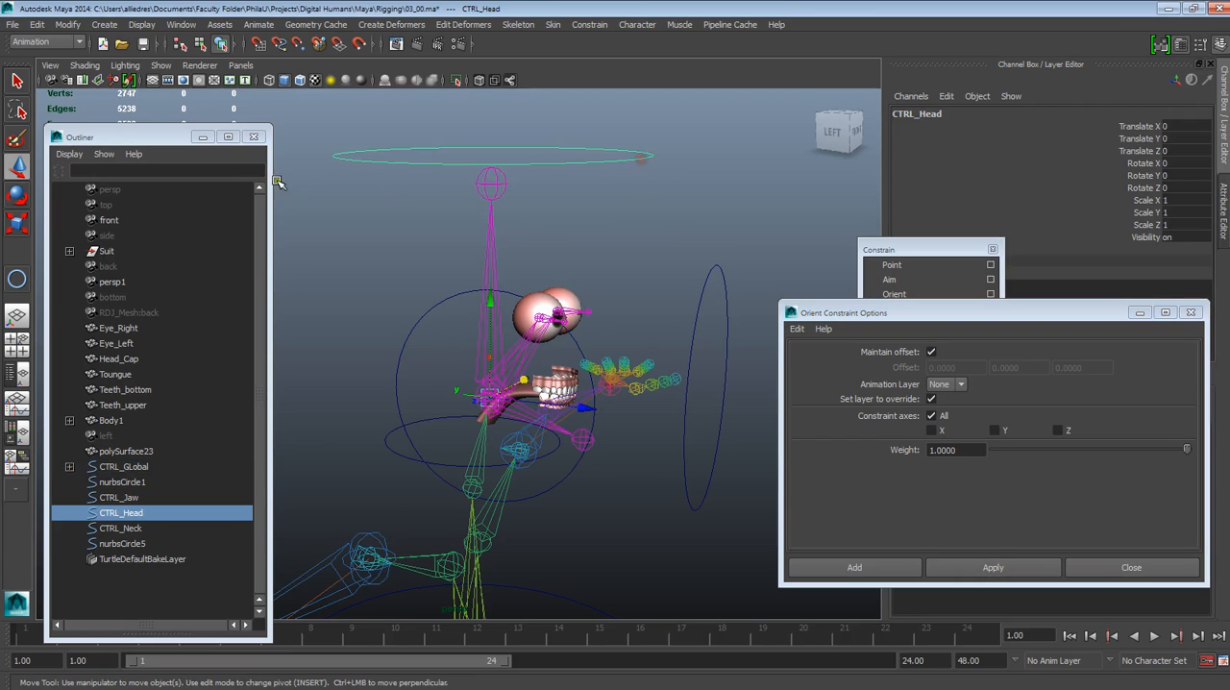
{"action": "left_click", "coordinate": [16, 195]}
{"action": "left_click_drag", "start_coordinate": [500, 261], "coordinate": [506, 140]}
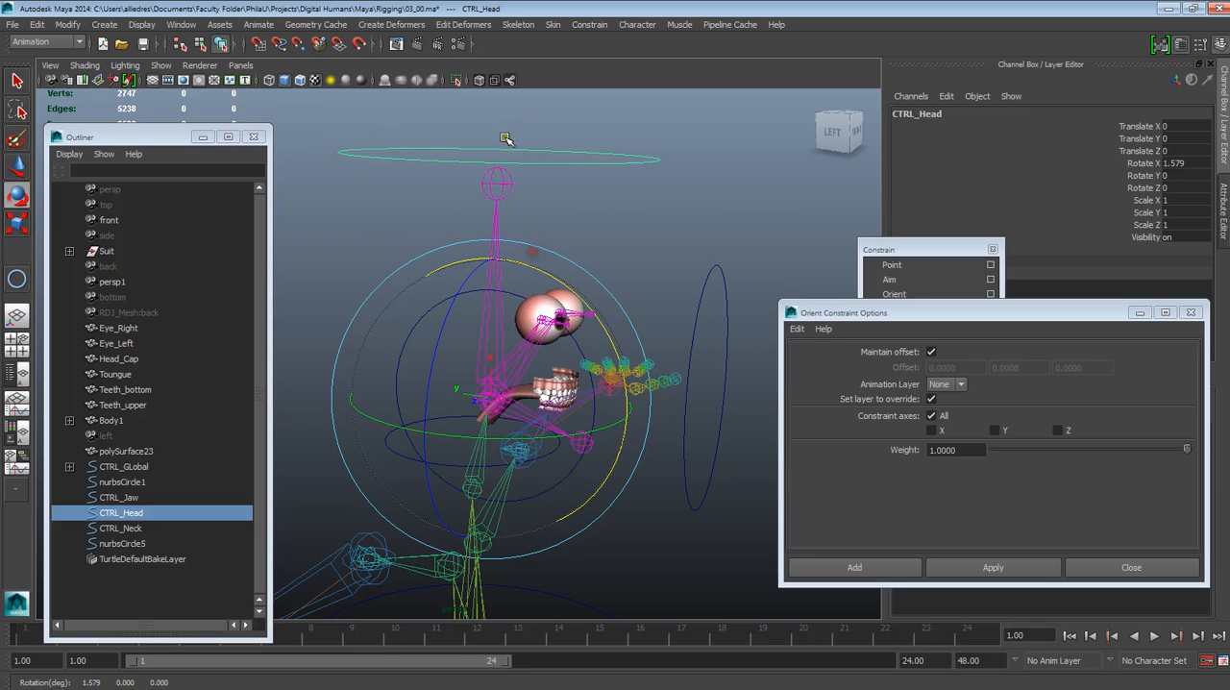
{"action": "key", "text": "ctrl+z"}
{"action": "left_click_drag", "start_coordinate": [576, 430], "coordinate": [539, 408]}
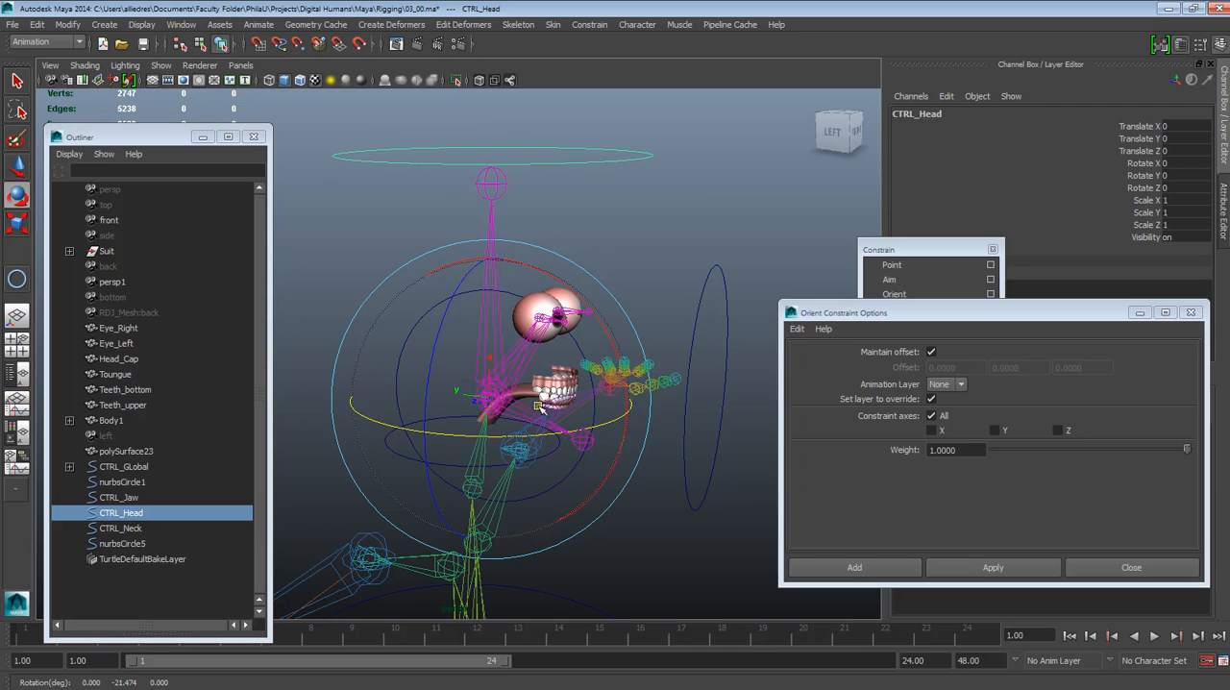
Orient-constrain the neck joint to CTRL_Neck with Maintain offset on and all constraint axes enabled
{"action": "left_click", "coordinate": [644, 240]}
{"action": "left_click_drag", "start_coordinate": [643, 240], "coordinate": [568, 460], "text": "alt"}
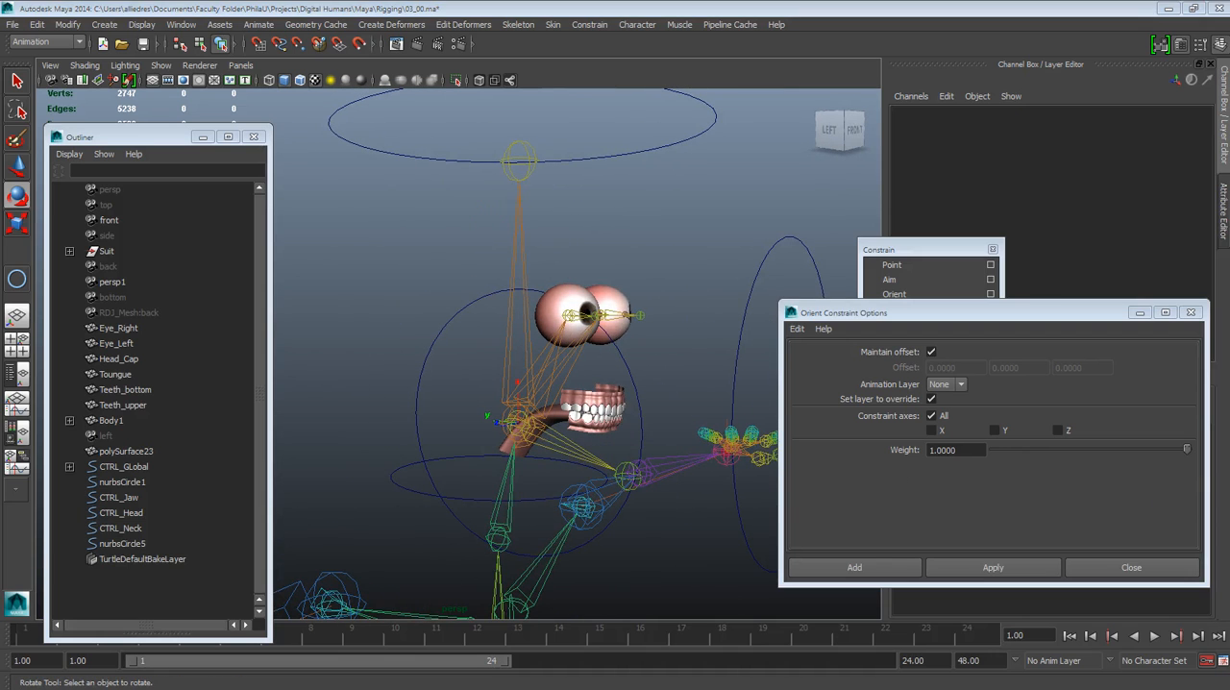
{"action": "middle_click_drag", "start_coordinate": [553, 454], "coordinate": [504, 424], "text": "alt"}
{"action": "left_click_drag", "start_coordinate": [504, 424], "coordinate": [615, 303], "text": "alt"}
{"action": "left_click_drag", "start_coordinate": [408, 495], "coordinate": [394, 419], "text": "alt"}
{"action": "left_click_drag", "start_coordinate": [463, 462], "coordinate": [414, 476], "text": "alt"}
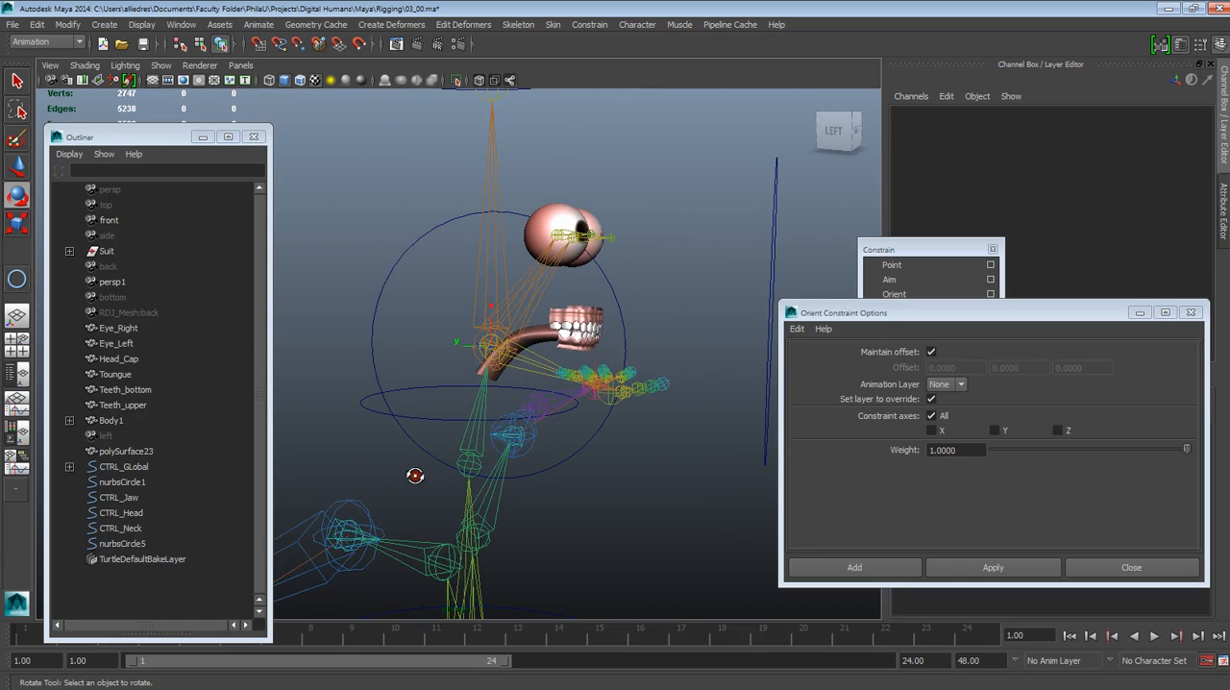
{"action": "left_click", "coordinate": [427, 419]}
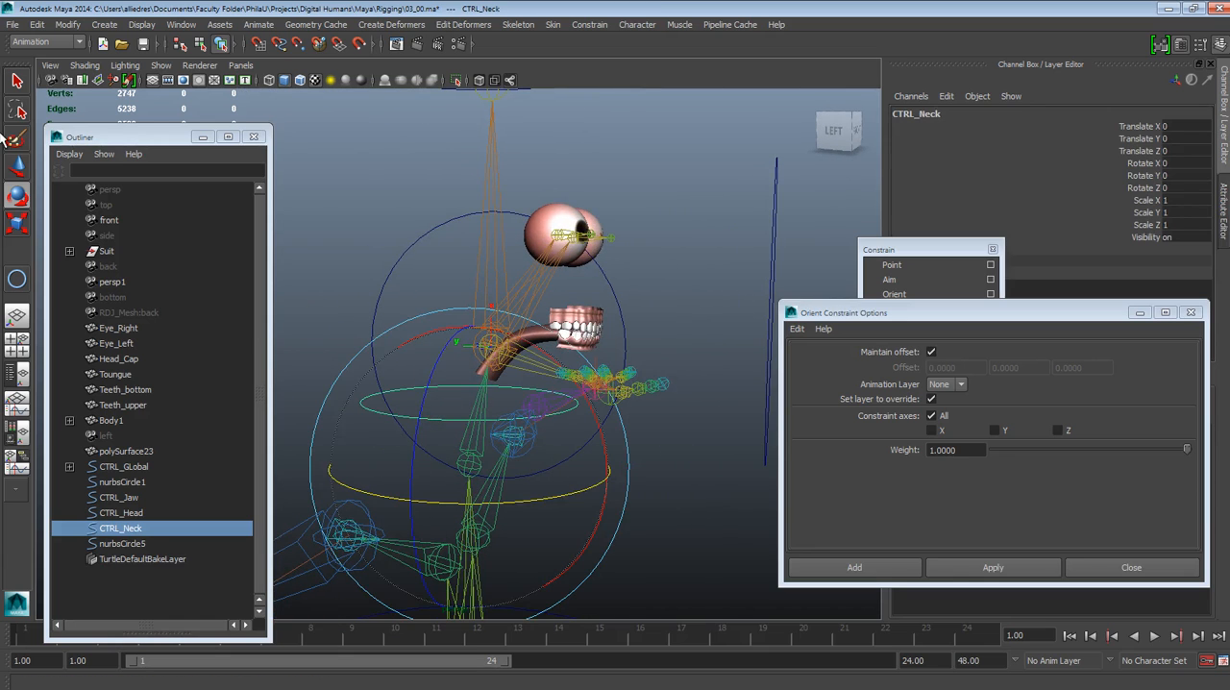
{"action": "key", "text": "w"}
{"action": "left_click", "coordinate": [625, 462]}
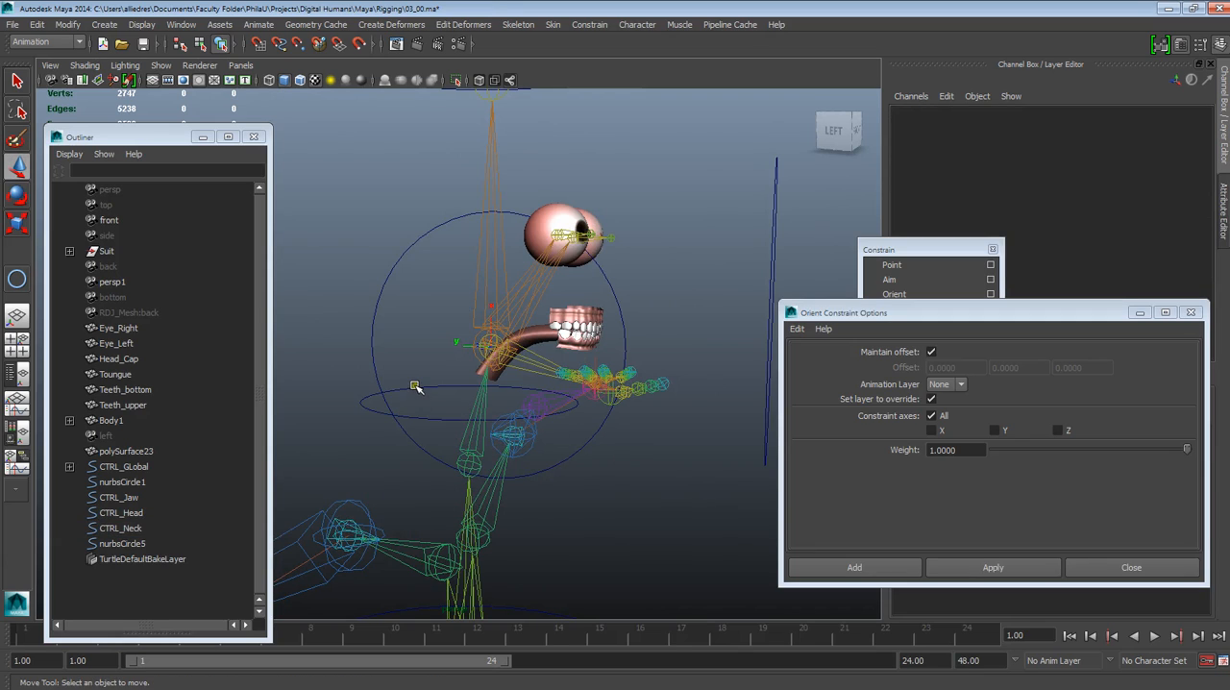
{"action": "left_click", "coordinate": [415, 387]}
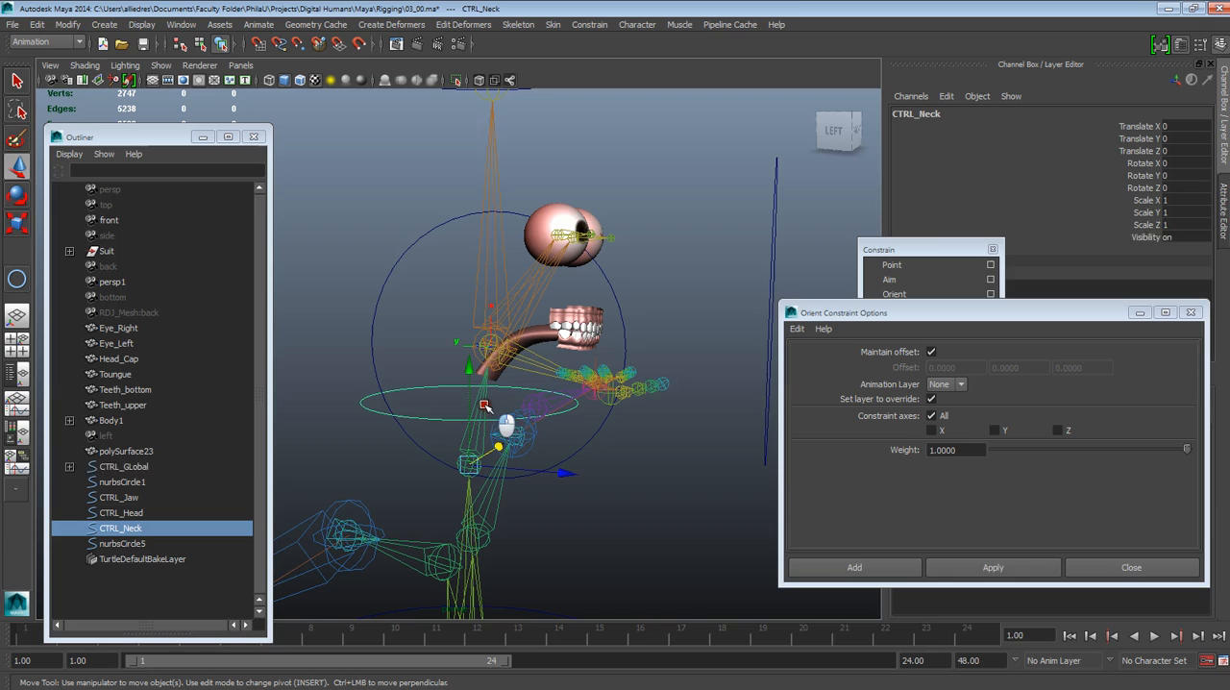
{"action": "left_click", "coordinate": [485, 407], "text": "shift"}
{"action": "left_click", "coordinate": [955, 571]}
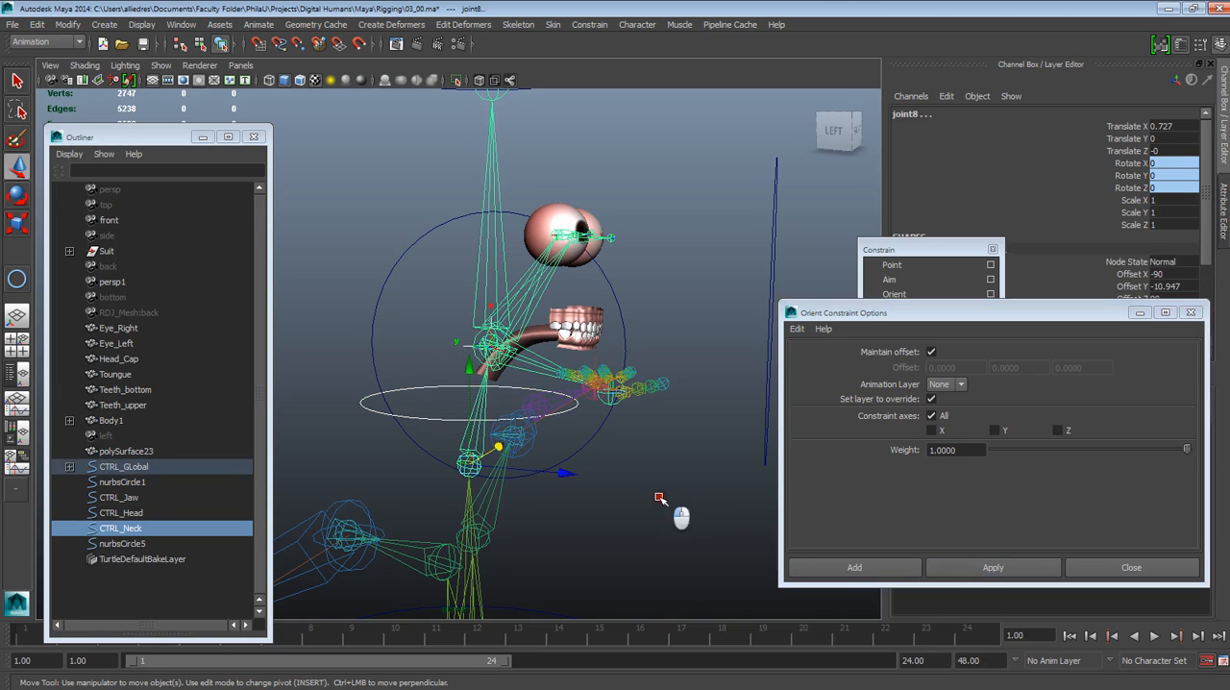
Test the neck constraint by rotating CTRL_Neck, and undo the rotation
{"action": "left_click", "coordinate": [437, 413]}
{"action": "left_click", "coordinate": [437, 419]}
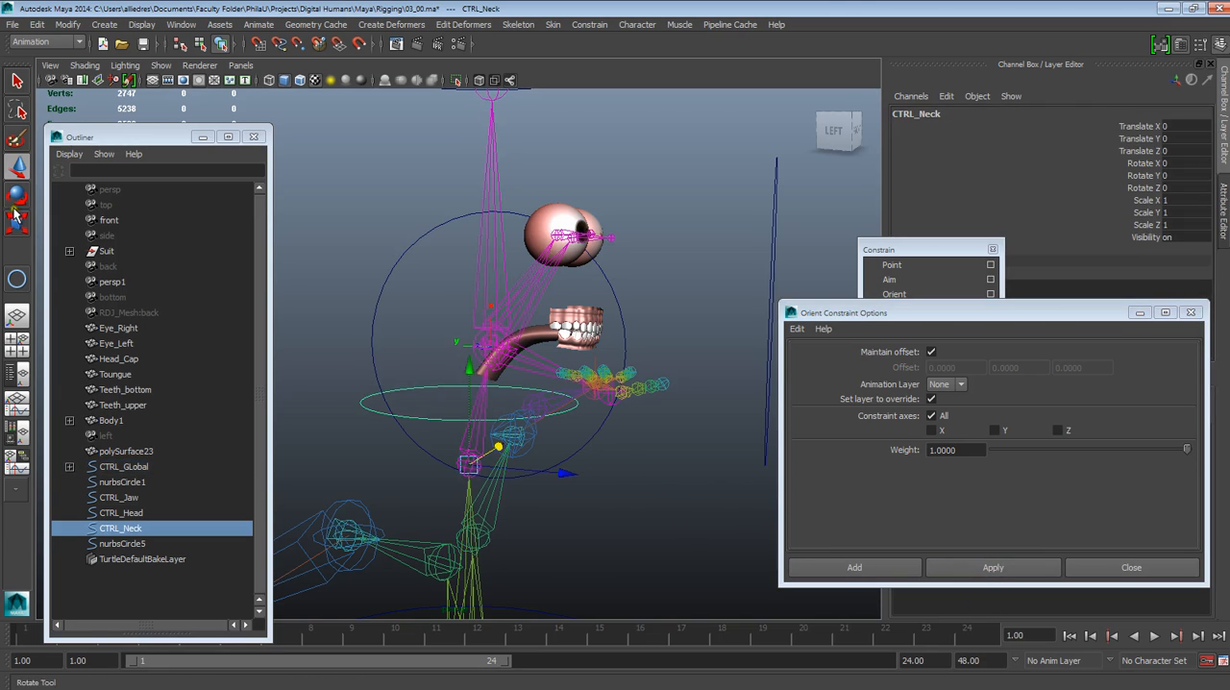
{"action": "key", "text": "e"}
{"action": "left_click_drag", "start_coordinate": [572, 378], "coordinate": [513, 244]}
{"action": "left_click", "coordinate": [634, 235]}
Check the head, neck and jaw control circles in the viewport by selecting each in turn
{"action": "left_click_drag", "start_coordinate": [618, 309], "coordinate": [459, 320], "text": "alt"}
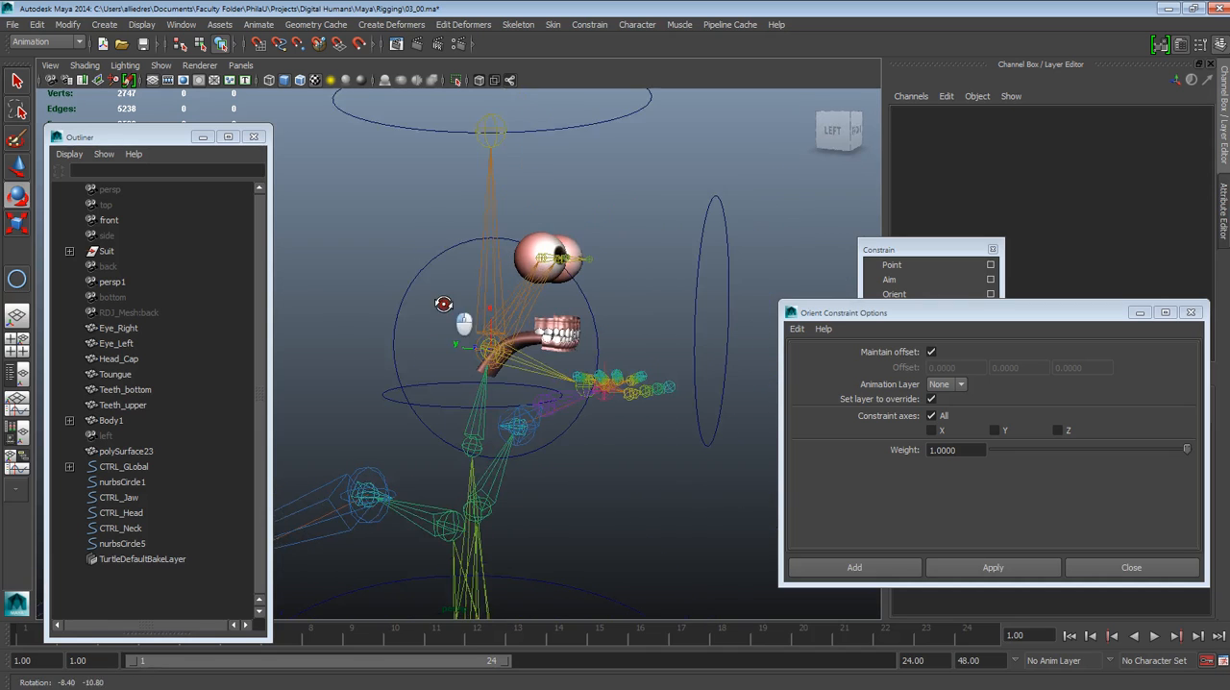
{"action": "left_click", "coordinate": [428, 110]}
{"action": "left_click", "coordinate": [630, 182]}
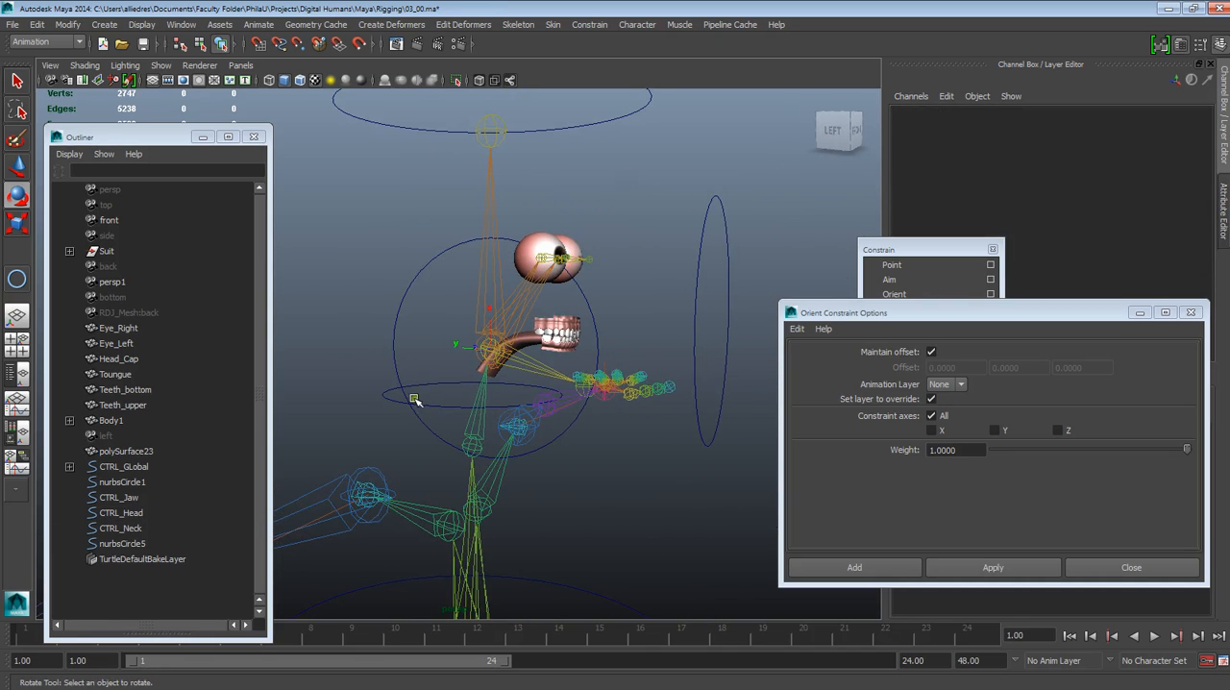
{"action": "left_click", "coordinate": [400, 399]}
{"action": "left_click", "coordinate": [351, 273]}
{"action": "left_click", "coordinate": [426, 264]}
{"action": "left_click", "coordinate": [687, 203]}
Orient-constrain the jaw joint to CTRL_Jaw with Maintain offset on and all constraint axes enabled
{"action": "scroll", "coordinate": [673, 231], "scroll_direction": "up", "scroll_amount": 2}
{"action": "left_click_drag", "start_coordinate": [670, 312], "coordinate": [608, 346], "text": "alt"}
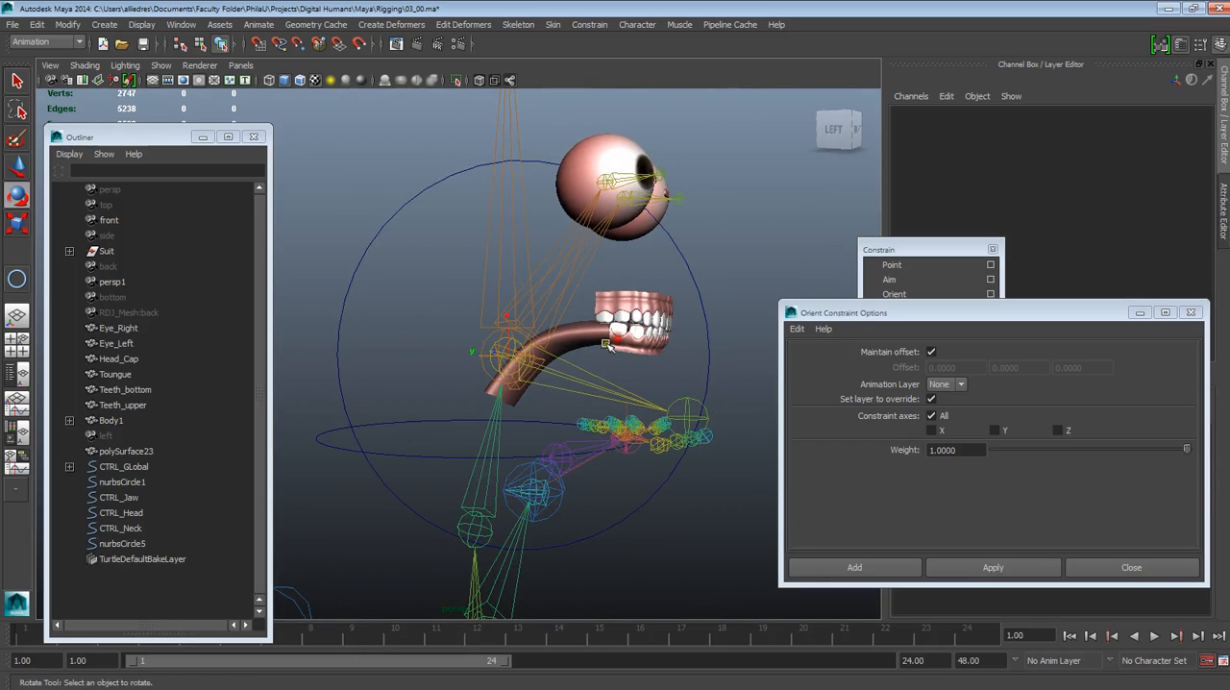
{"action": "left_click", "coordinate": [709, 350]}
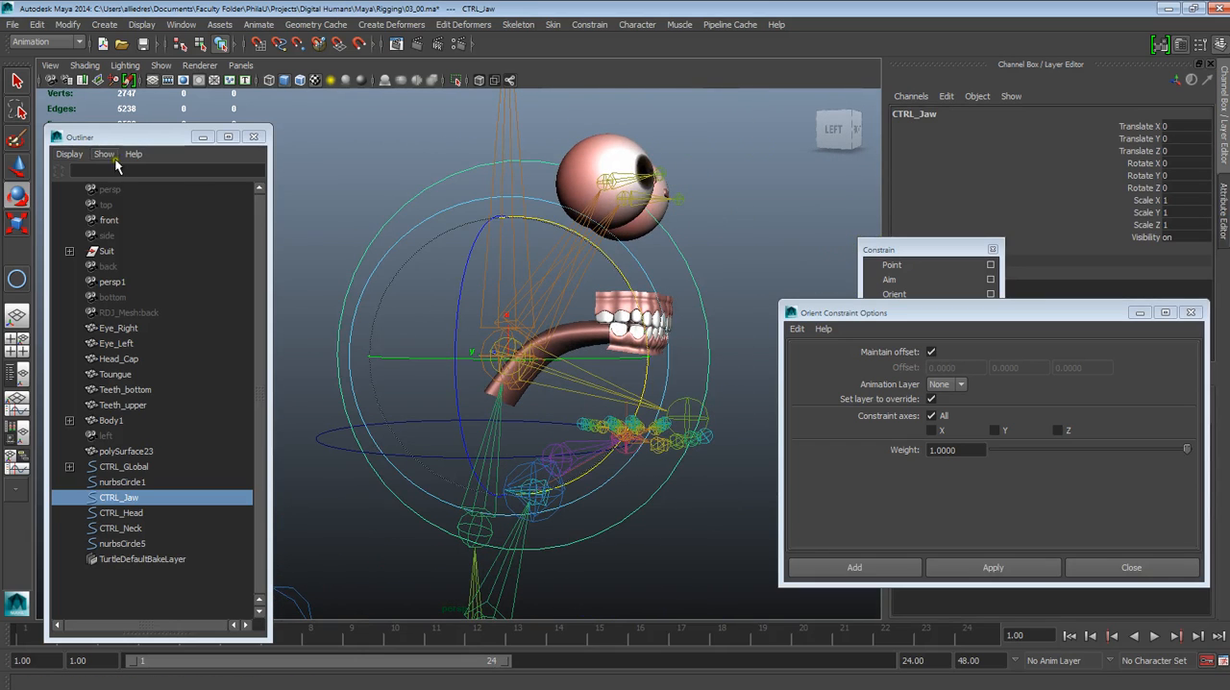
{"action": "left_click", "coordinate": [16, 166]}
{"action": "left_click", "coordinate": [290, 123]}
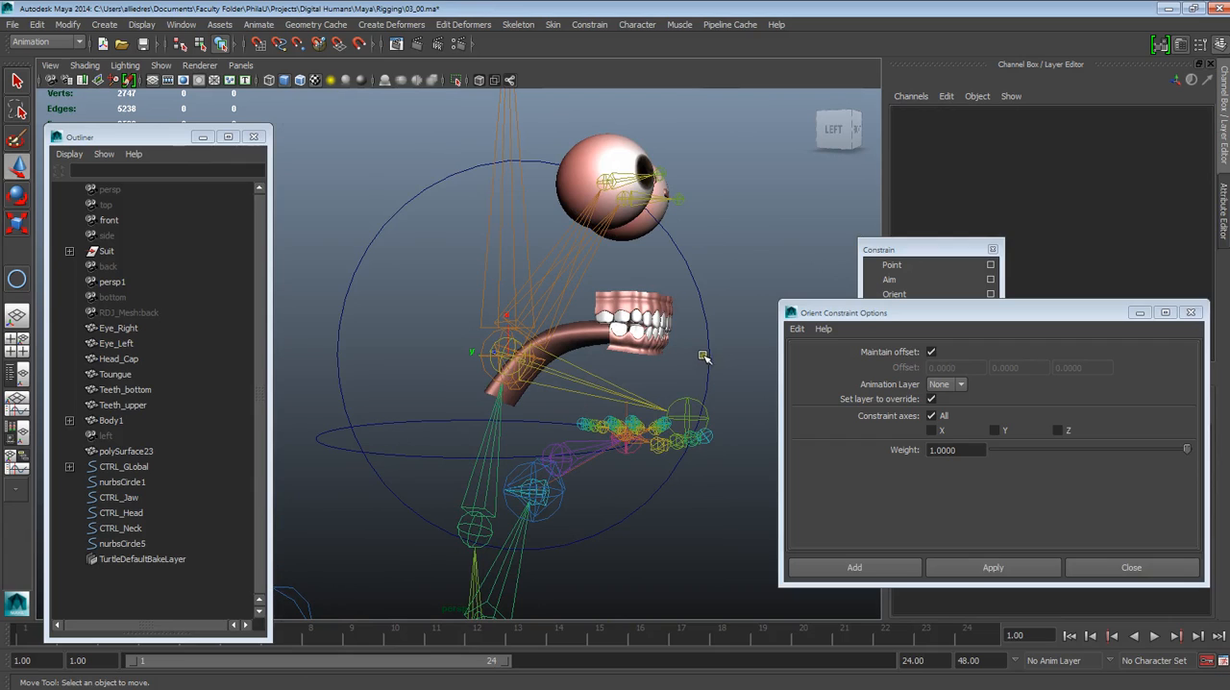
{"action": "left_click", "coordinate": [709, 352]}
{"action": "left_click", "coordinate": [592, 384], "text": "shift"}
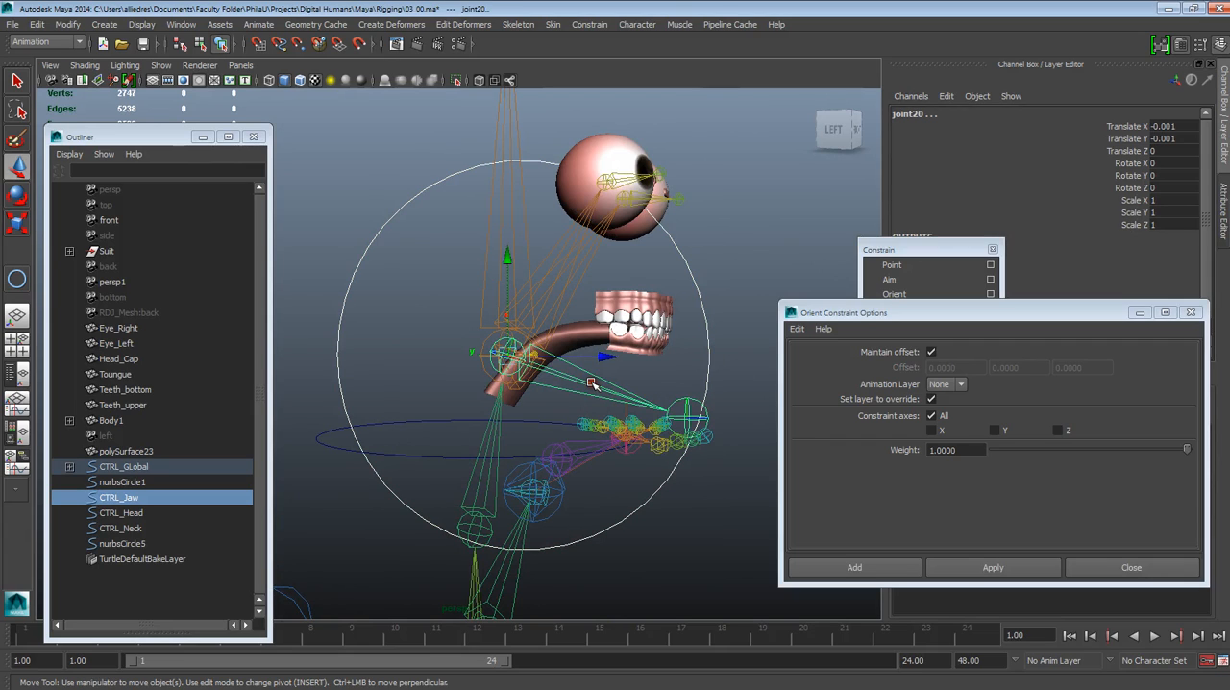
{"action": "left_click", "coordinate": [950, 566]}
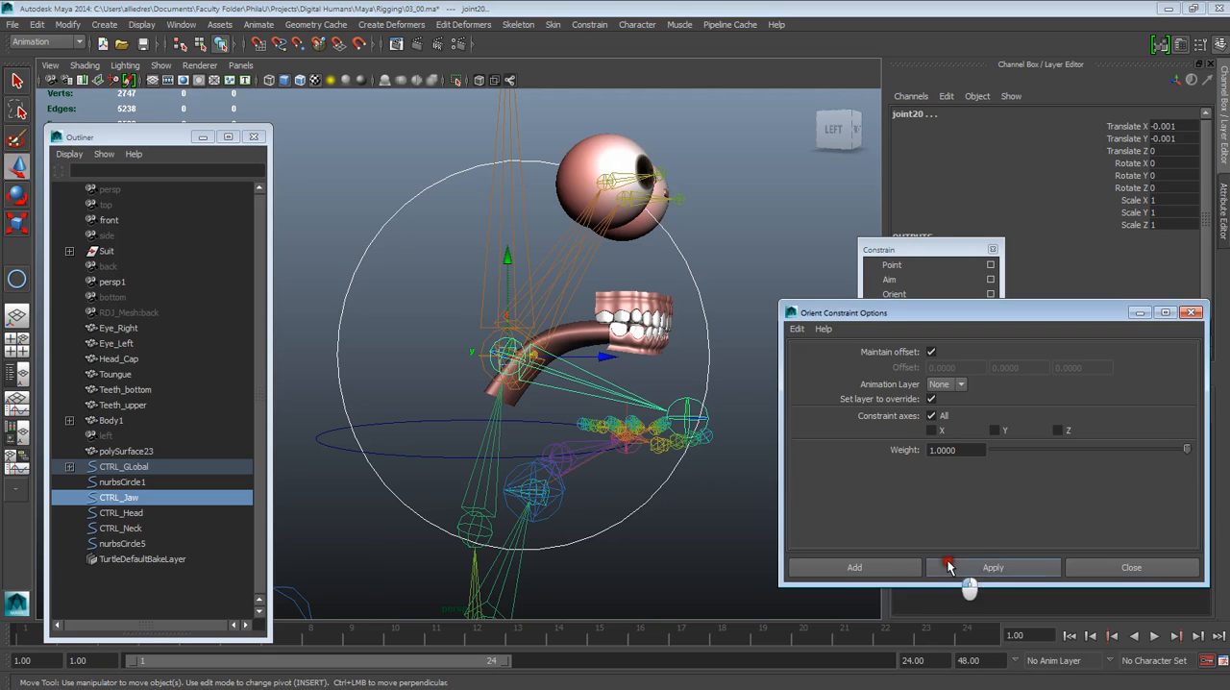
Move the Orient Constraint Options window clear of the layer list and make the Body layer visible
{"action": "left_click_drag", "start_coordinate": [953, 319], "coordinate": [788, 591]}
{"action": "left_click", "coordinate": [903, 493]}
{"action": "left_click_drag", "start_coordinate": [774, 489], "coordinate": [677, 365], "text": "alt"}
{"action": "left_click", "coordinate": [713, 381]}
{"action": "scroll", "coordinate": [716, 351], "scroll_direction": "up", "scroll_amount": 4}
{"action": "scroll", "coordinate": [699, 380], "scroll_direction": "up", "scroll_amount": 1}
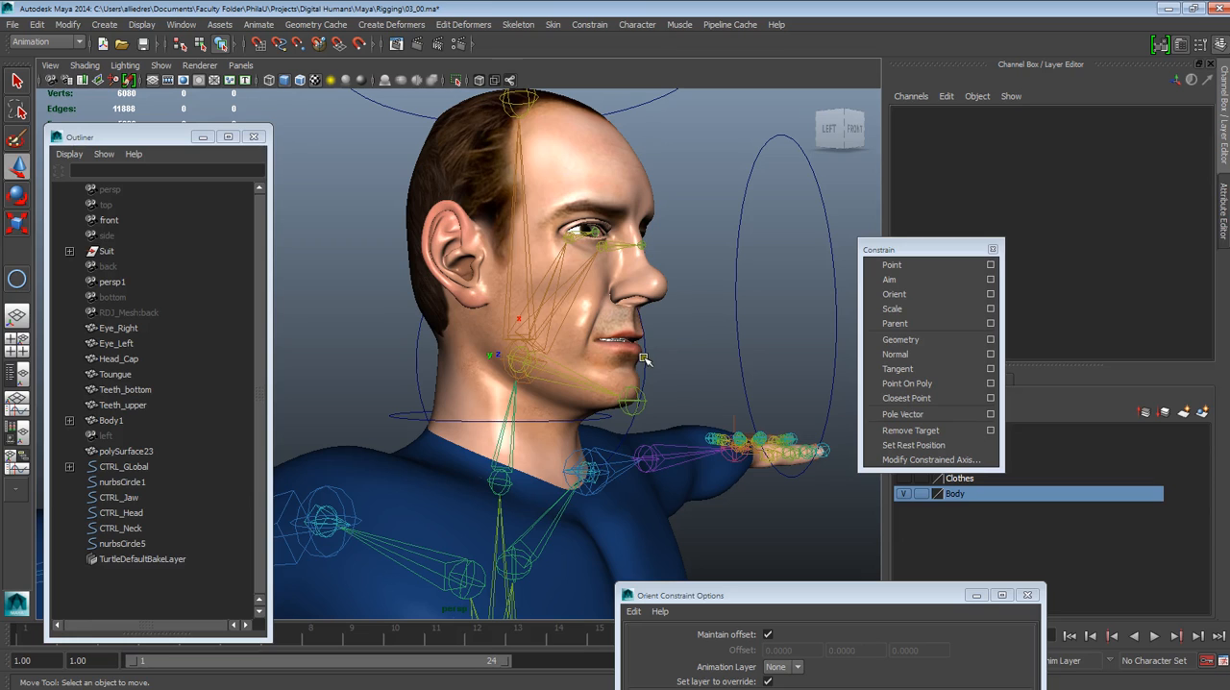
Test the jaw constraint by rotating CTRL_Jaw around its X axis, and undo the rotation
{"action": "left_click", "coordinate": [644, 358]}
{"action": "key", "text": "e"}
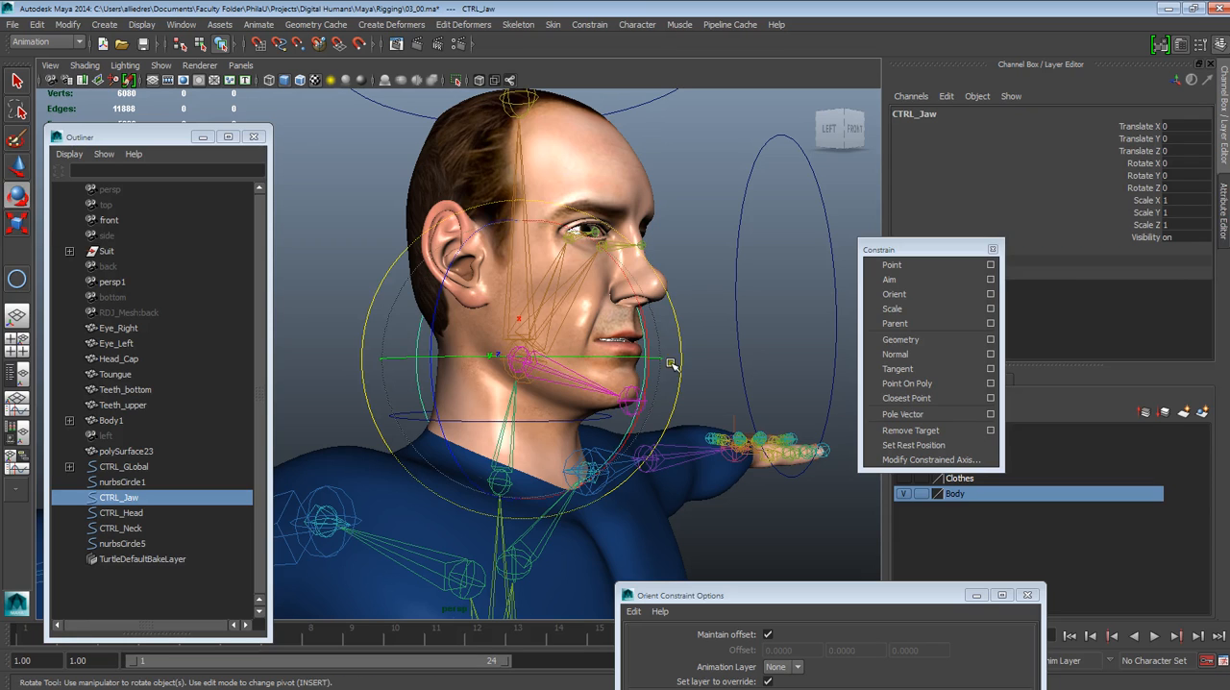
{"action": "mouse_move", "coordinate": [650, 330]}
{"action": "left_mouse_down"}
{"action": "mouse_move", "coordinate": [673, 381]}
{"action": "mouse_move", "coordinate": [651, 344]}
{"action": "left_mouse_up"}
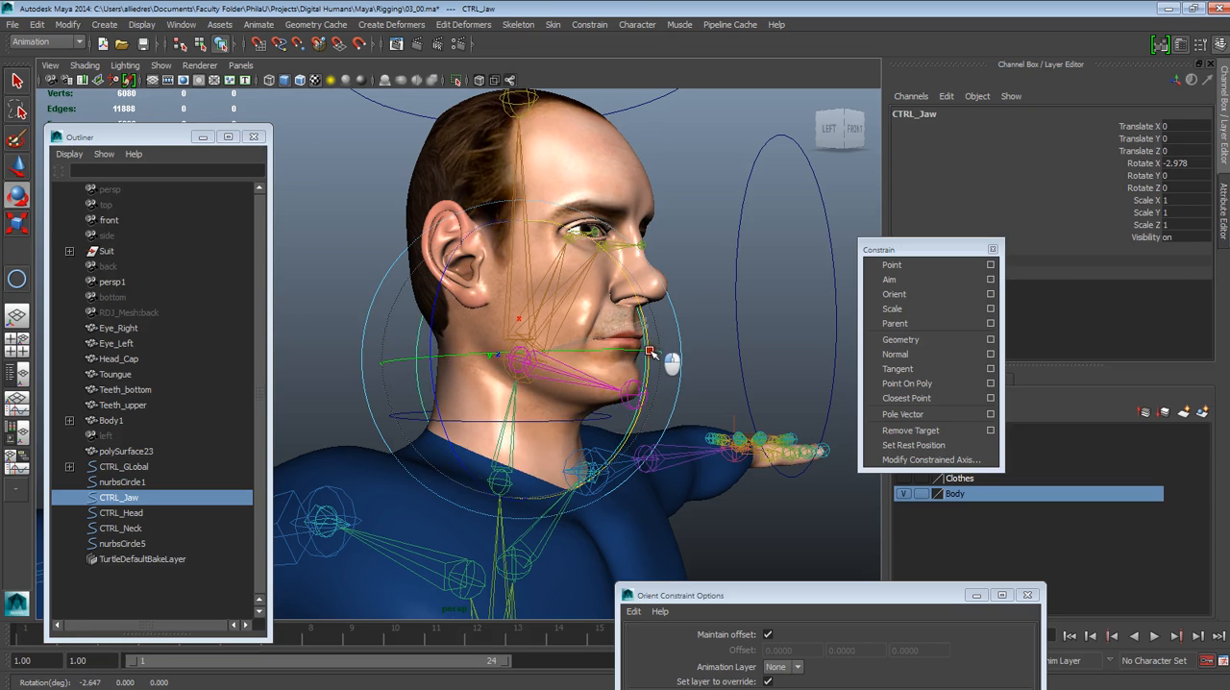
{"action": "left_click", "coordinate": [685, 229]}
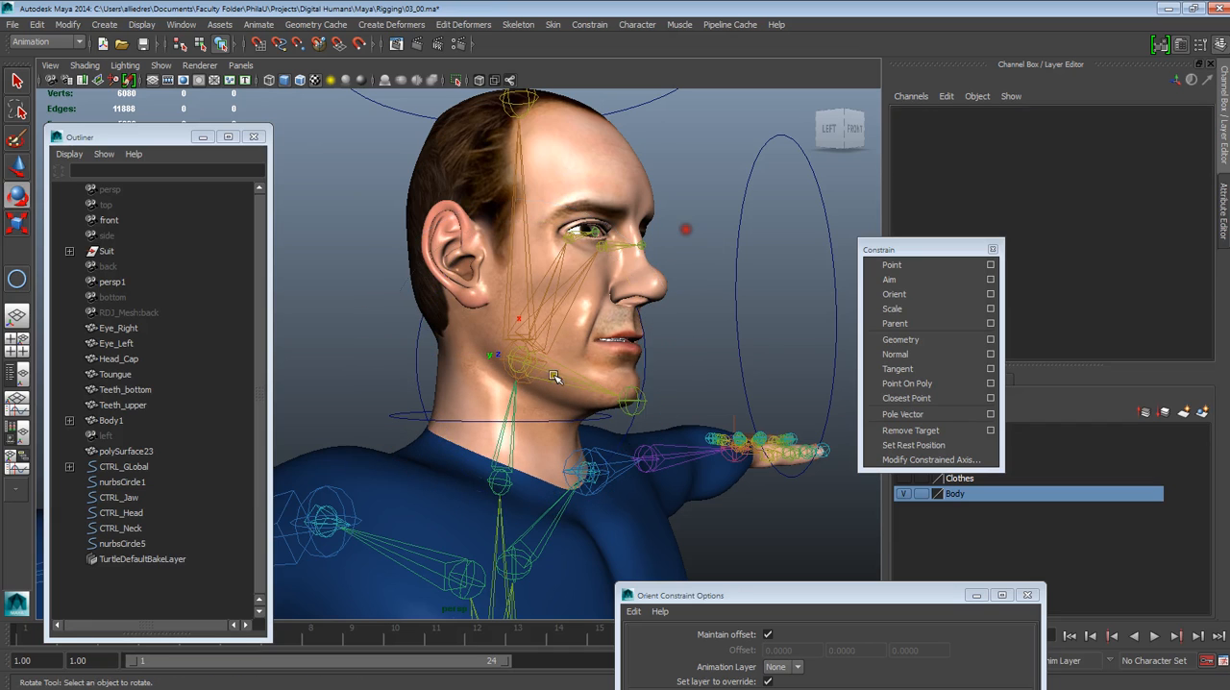
Test how CTRL_Neck deforms the visible body by rotating it twice, undoing each rotation
{"action": "left_click", "coordinate": [506, 419]}
{"action": "left_click_drag", "start_coordinate": [535, 416], "coordinate": [534, 425]}
{"action": "key", "text": "ctrl+z"}
{"action": "left_click_drag", "start_coordinate": [719, 362], "coordinate": [639, 385], "text": "alt"}
{"action": "left_click_drag", "start_coordinate": [577, 508], "coordinate": [529, 498]}
{"action": "key", "text": "ctrl+z"}
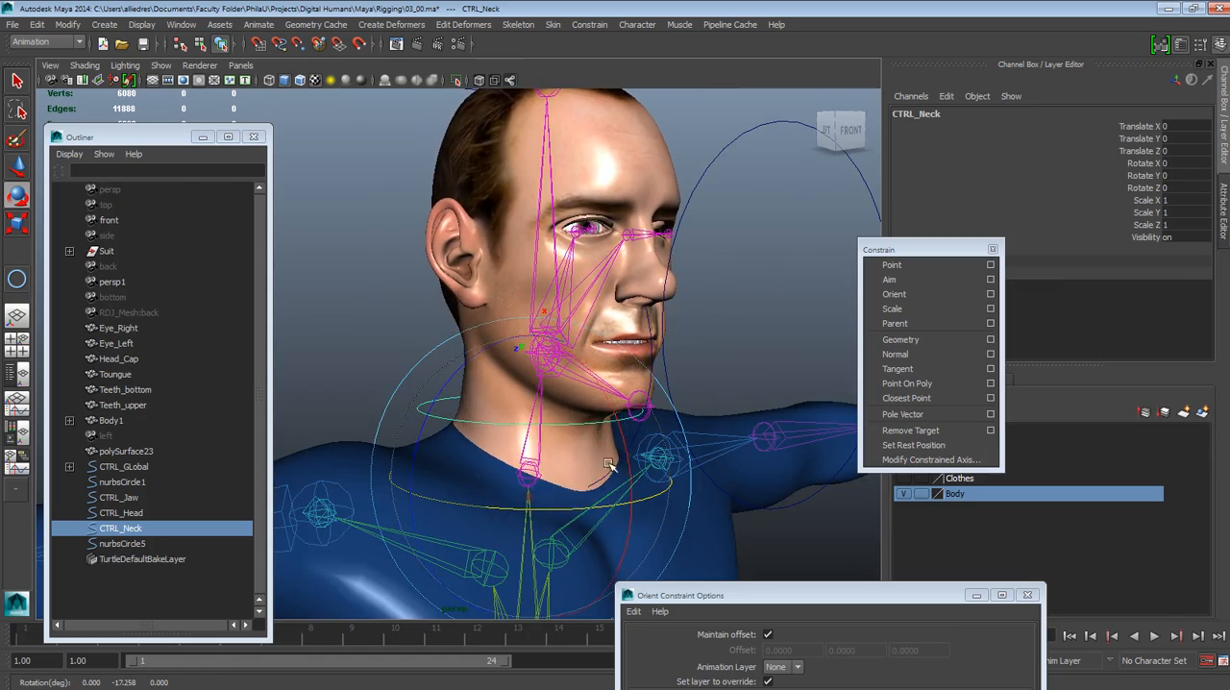
Test how CTRL_Head turns the skinned head by rotating it, and undo the rotation
{"action": "middle_click_drag", "start_coordinate": [609, 465], "coordinate": [608, 534], "text": "alt"}
{"action": "mouse_move", "coordinate": [607, 534]}
{"action": "left_mouse_down", "text": "alt"}
{"action": "mouse_move", "coordinate": [642, 506]}
{"action": "mouse_move", "coordinate": [615, 517]}
{"action": "left_mouse_up", "text": "alt"}
{"action": "left_click", "coordinate": [627, 154]}
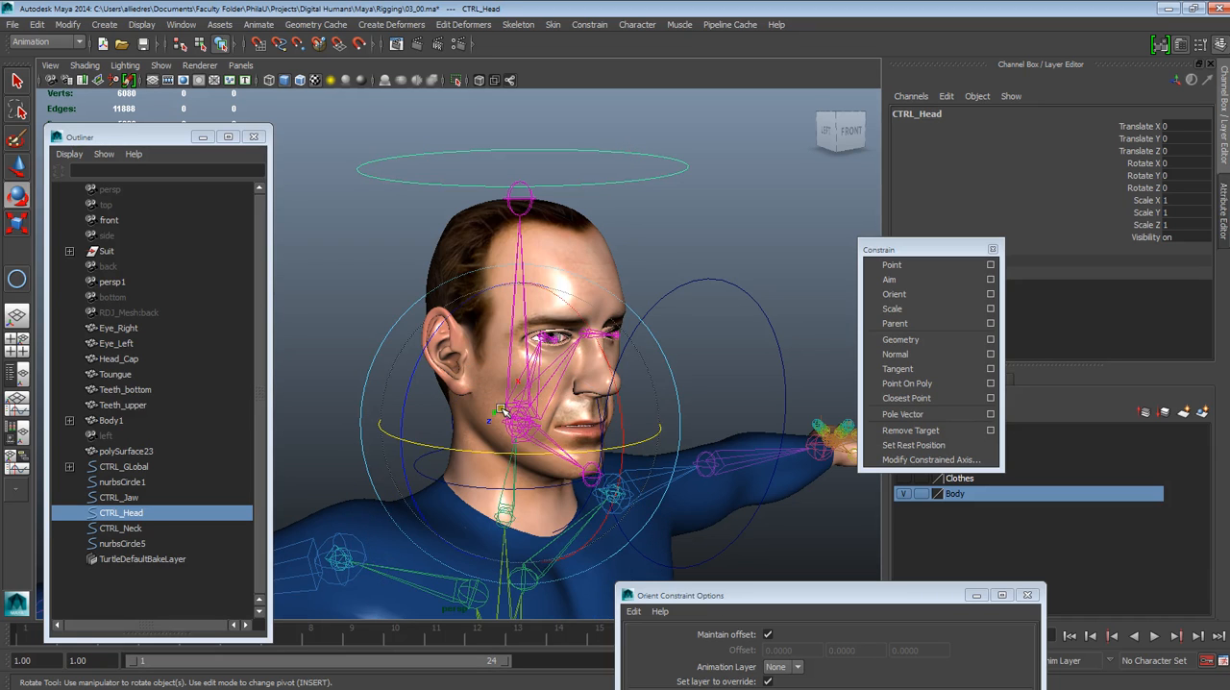
{"action": "left_click_drag", "start_coordinate": [570, 467], "coordinate": [532, 437]}
{"action": "key", "text": "ctrl+z"}
Parent CTRL_Jaw under CTRL_Head
{"action": "right_click_drag", "start_coordinate": [556, 440], "coordinate": [630, 432], "text": "alt"}
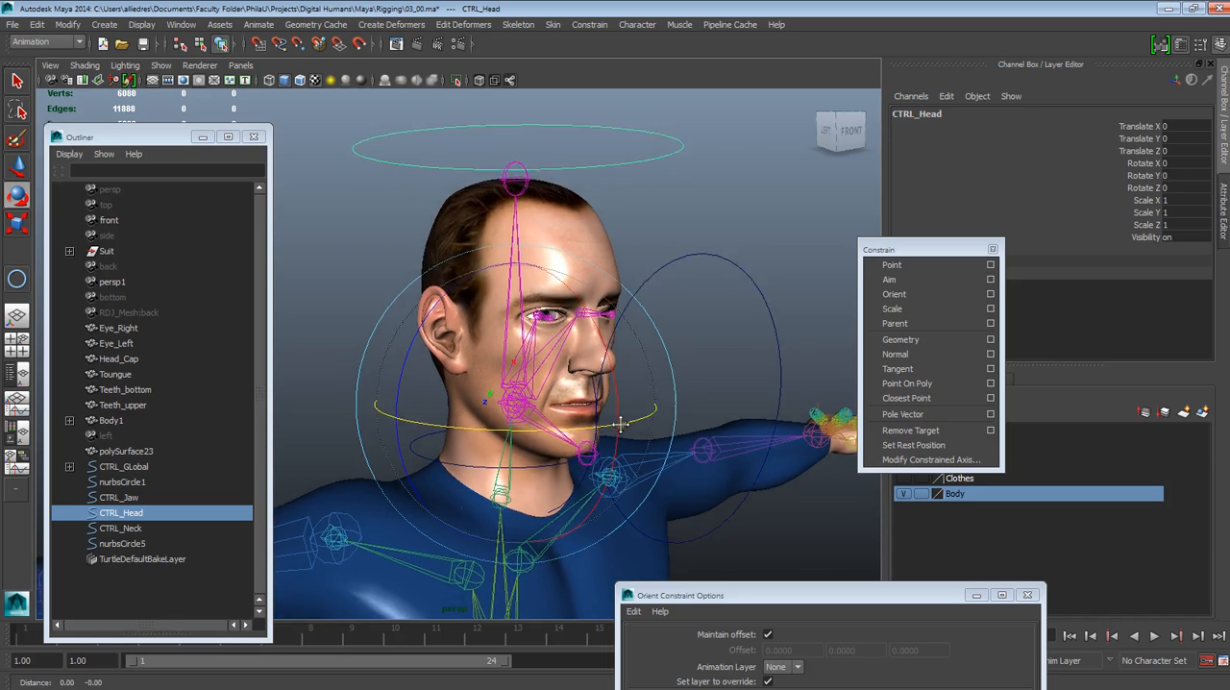
{"action": "middle_click_drag", "start_coordinate": [630, 433], "coordinate": [626, 393], "text": "alt"}
{"action": "left_click", "coordinate": [655, 222]}
{"action": "left_click_drag", "start_coordinate": [655, 223], "coordinate": [634, 462], "text": "alt"}
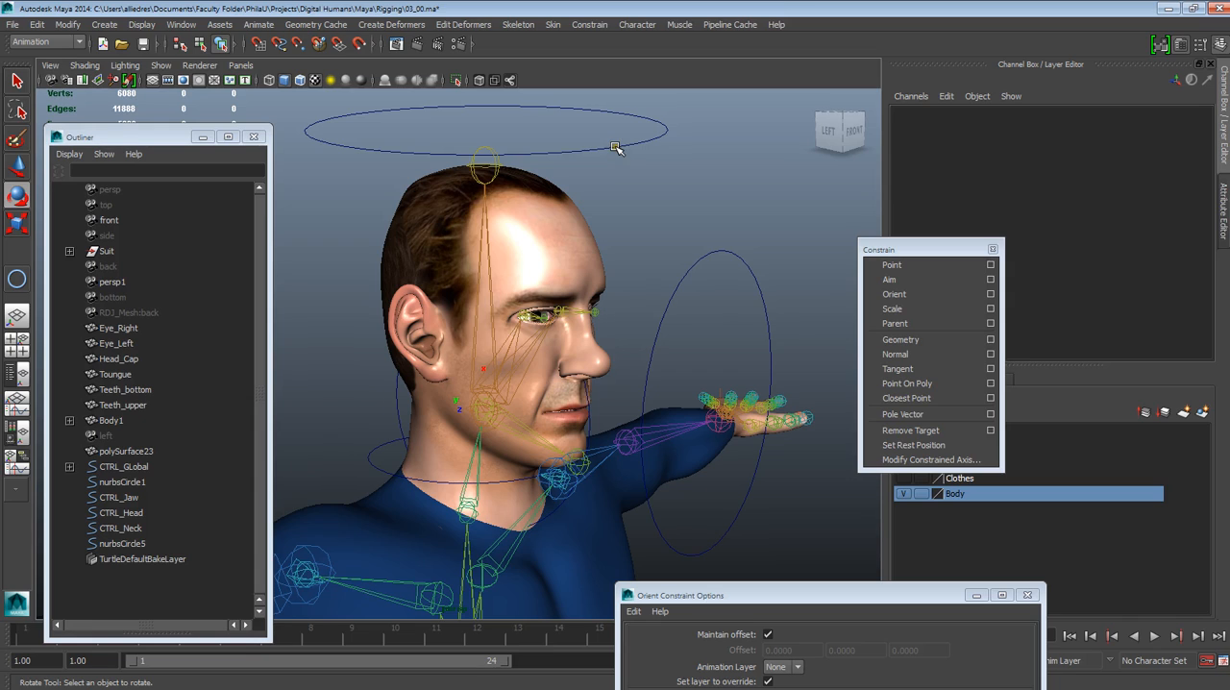
{"action": "key", "text": "w"}
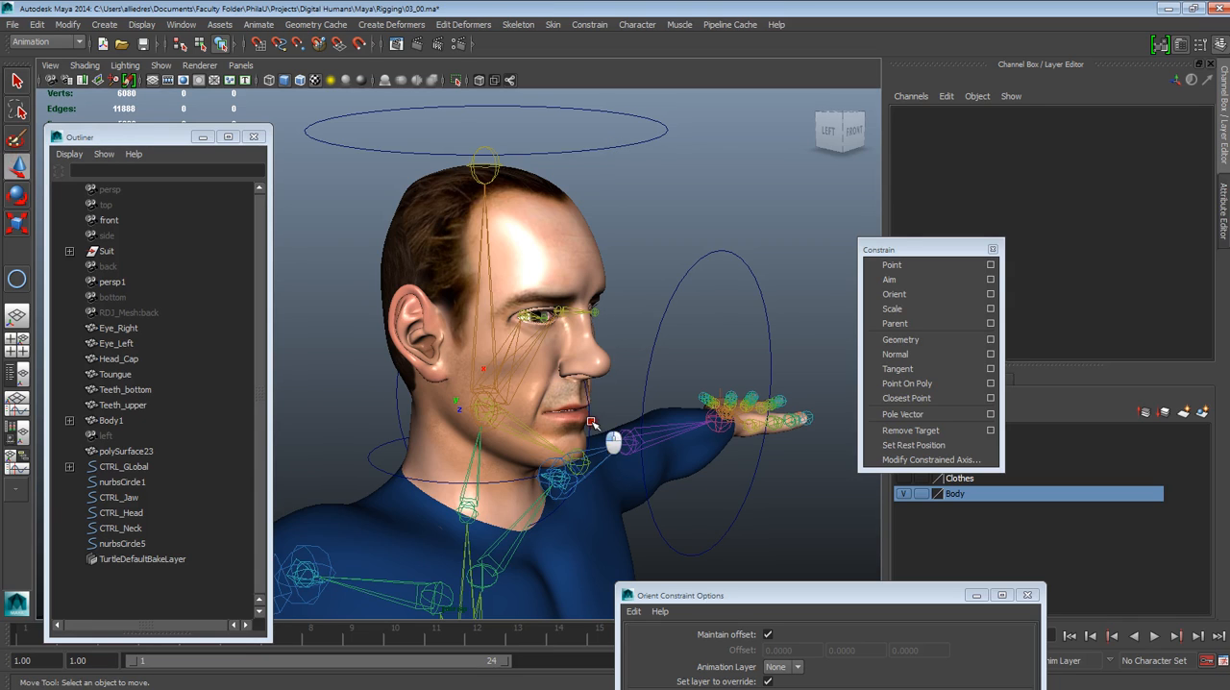
{"action": "left_click", "coordinate": [591, 423]}
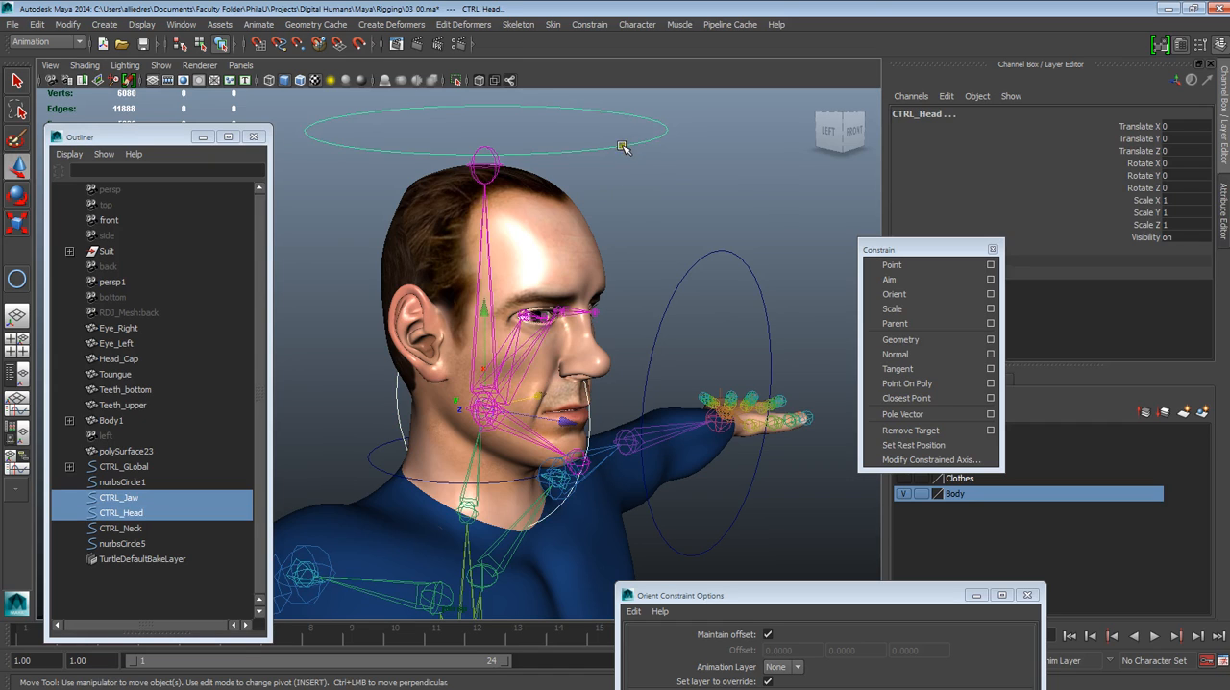
{"action": "key", "text": "p"}
{"action": "left_click", "coordinate": [640, 175]}
Rotate CTRL_Head to test that its parented jaw control follows, and undo the rotation
{"action": "left_click", "coordinate": [601, 146]}
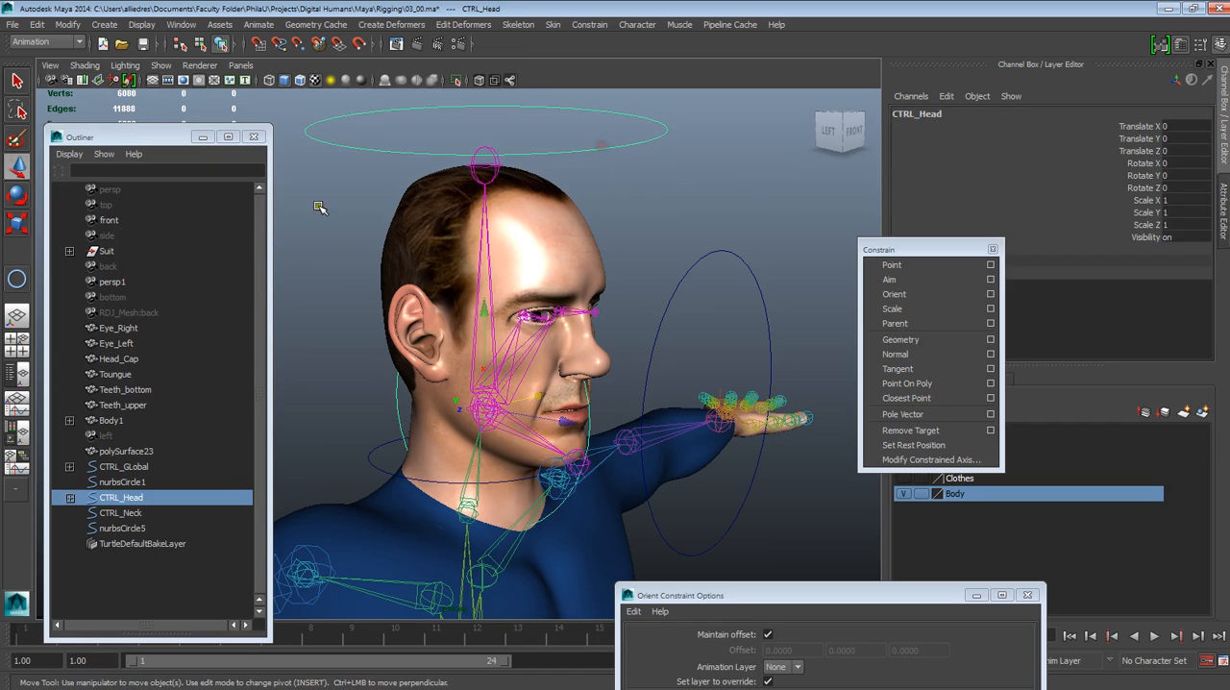
{"action": "key", "text": "e"}
{"action": "mouse_move", "coordinate": [544, 455]}
{"action": "left_mouse_down"}
{"action": "mouse_move", "coordinate": [502, 448]}
{"action": "mouse_move", "coordinate": [538, 446]}
{"action": "left_mouse_up"}
{"action": "left_click", "coordinate": [635, 162]}
Parent CTRL_Head, together with its jaw control, under CTRL_Neck
{"action": "left_click", "coordinate": [629, 145]}
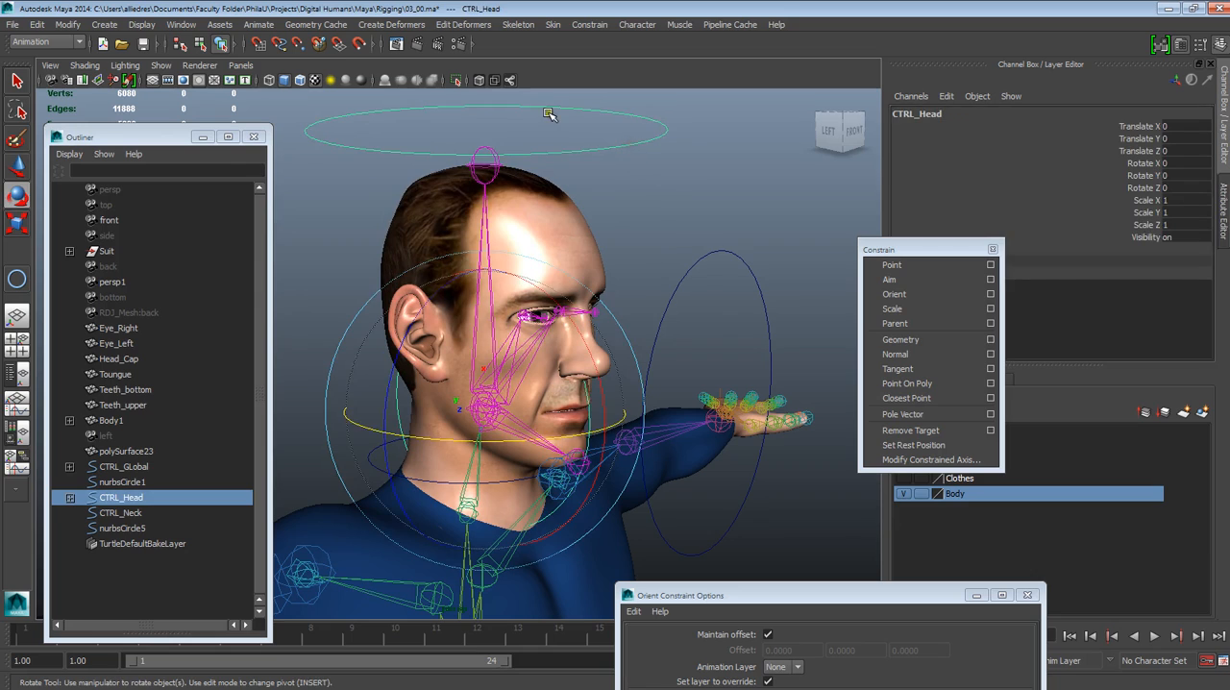
{"action": "left_click", "coordinate": [18, 168]}
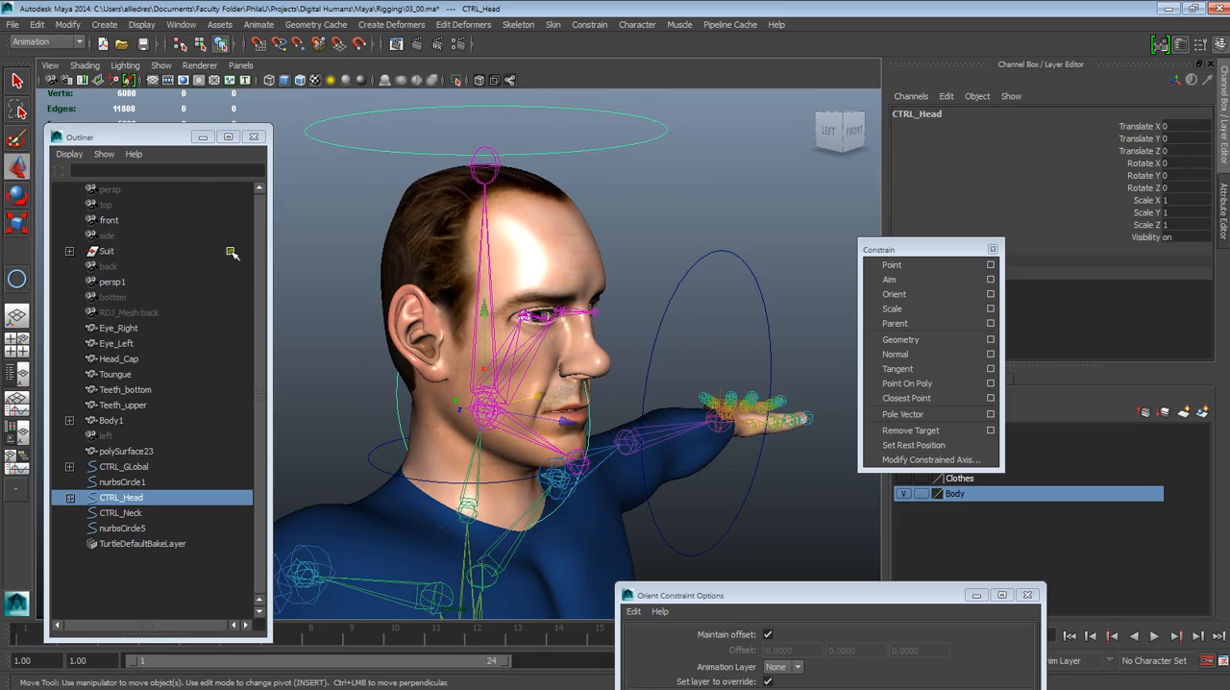
{"action": "left_click", "coordinate": [369, 462], "text": "shift"}
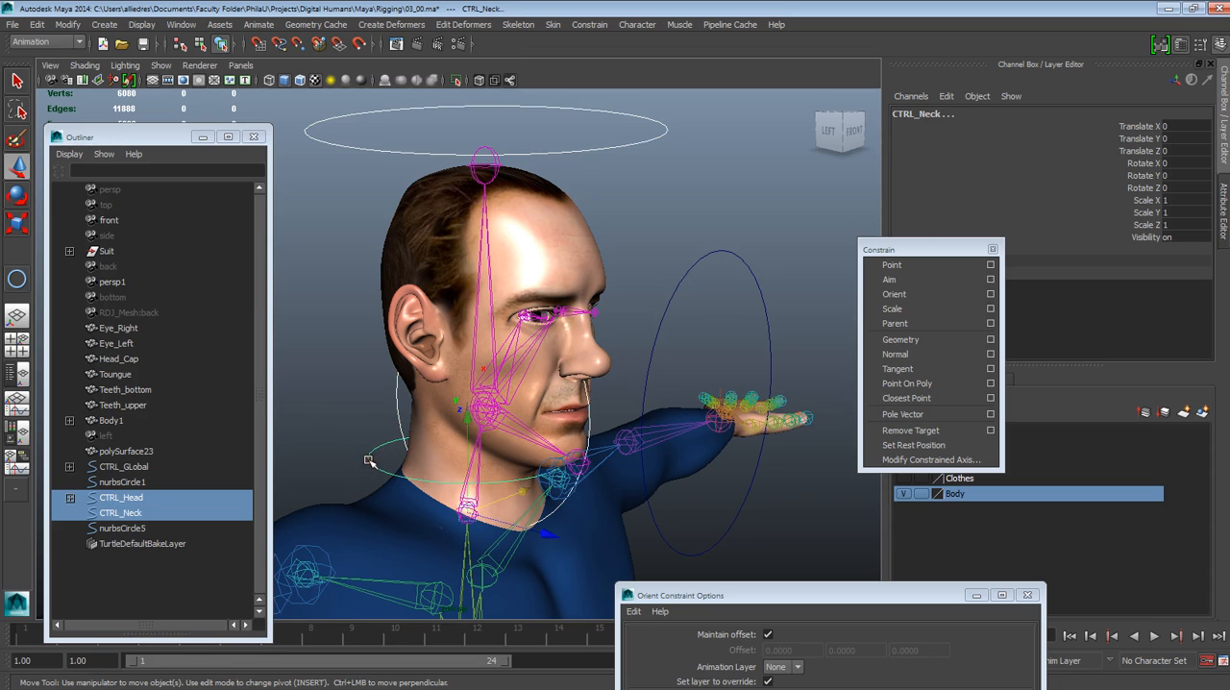
{"action": "key", "text": "p"}
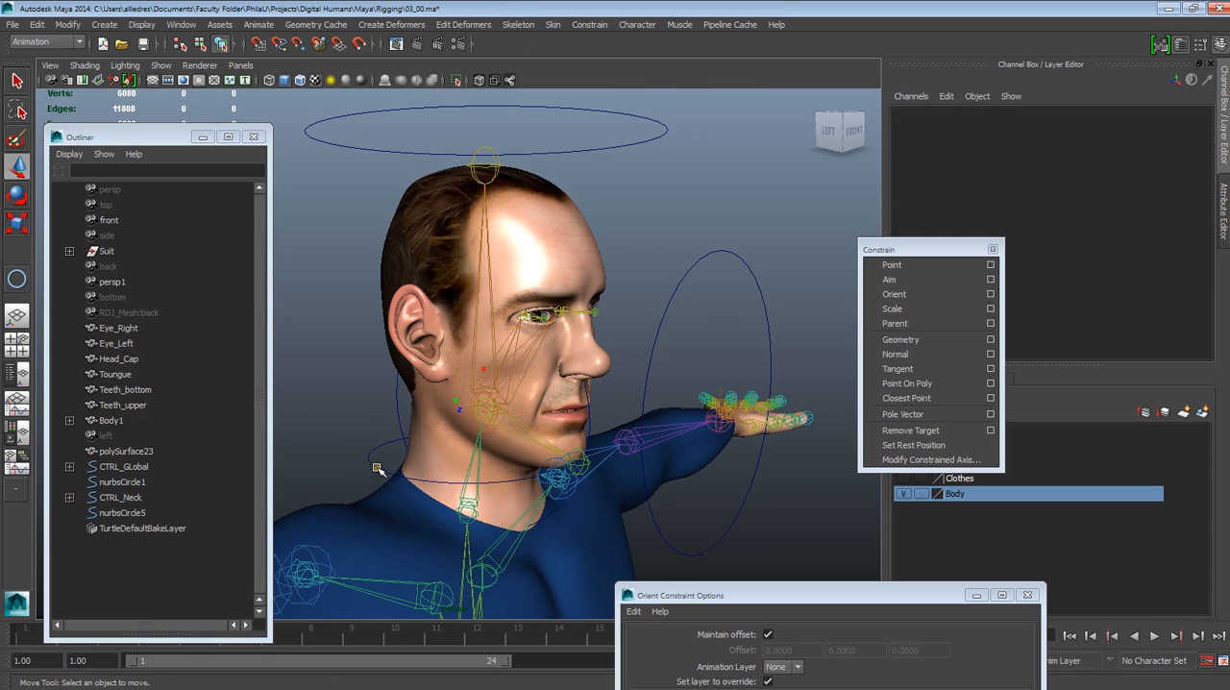
Rotate CTRL_Neck to test that the head and jaw controls follow, and undo the rotation
{"action": "left_click", "coordinate": [378, 468]}
{"action": "key", "text": "e"}
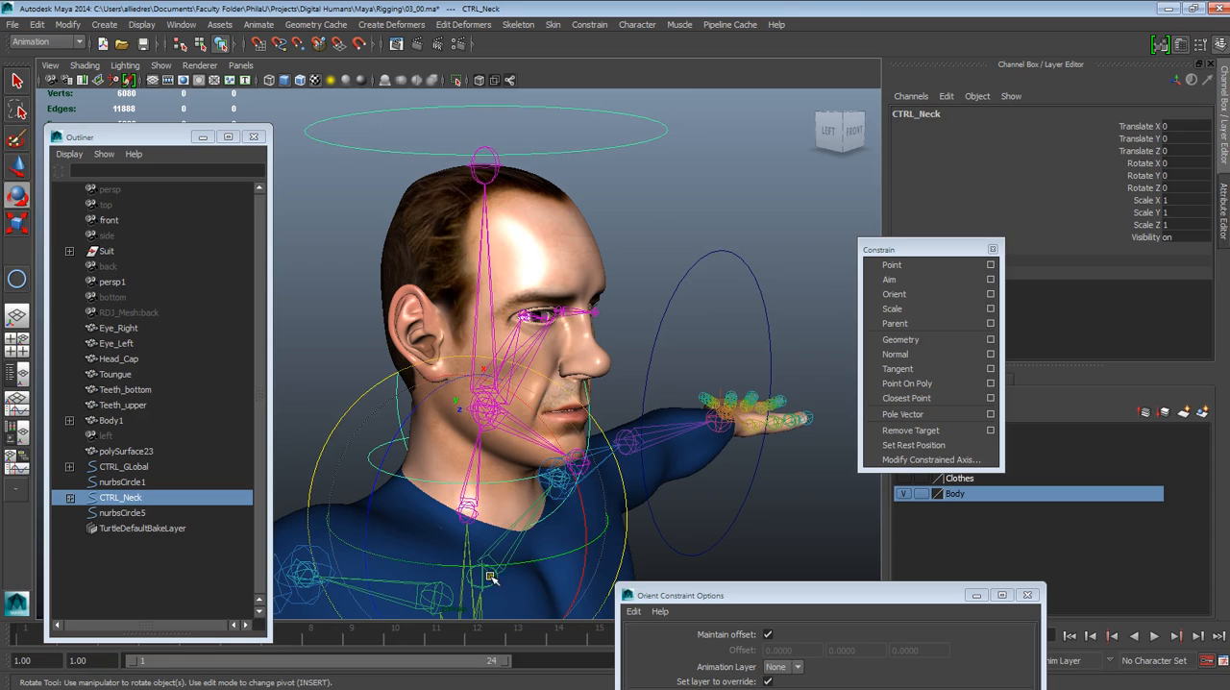
{"action": "left_click_drag", "start_coordinate": [490, 577], "coordinate": [465, 568]}
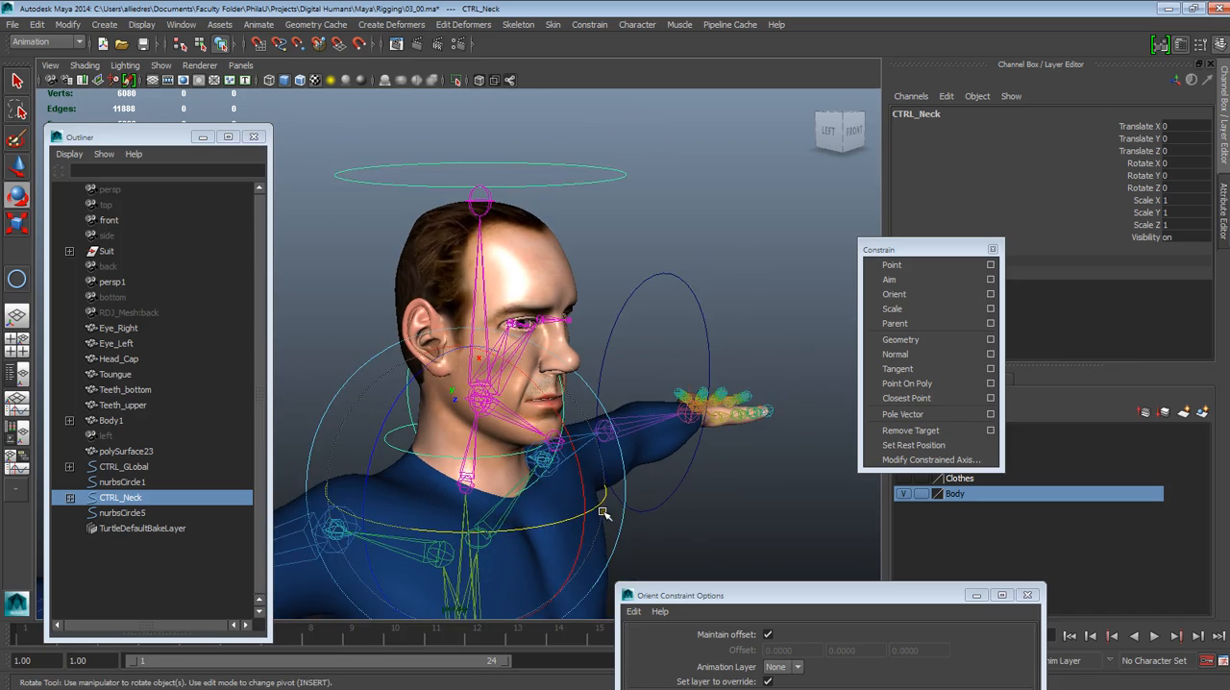
{"action": "left_click_drag", "start_coordinate": [631, 510], "coordinate": [577, 508], "text": "alt"}
Examine the character's head, neck and shoulder controls and joints from the front
{"action": "left_click", "coordinate": [750, 332]}
{"action": "scroll", "coordinate": [751, 336], "scroll_direction": "down", "scroll_amount": 5}
{"action": "left_click_drag", "start_coordinate": [753, 342], "coordinate": [625, 412], "text": "alt"}
{"action": "scroll", "coordinate": [628, 372], "scroll_direction": "down", "scroll_amount": 5}
{"action": "scroll", "coordinate": [625, 414], "scroll_direction": "up", "scroll_amount": 5}
{"action": "left_click_drag", "start_coordinate": [618, 481], "coordinate": [543, 523], "text": "alt"}
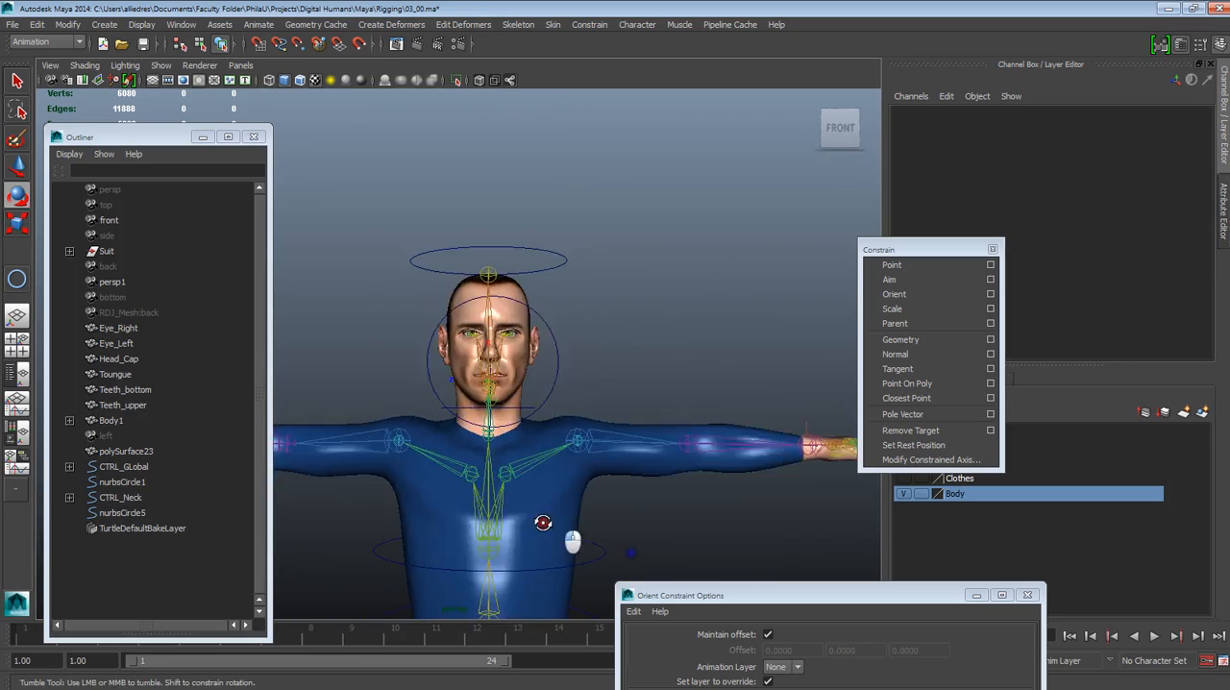
{"action": "scroll", "coordinate": [544, 531], "scroll_direction": "up", "scroll_amount": 5}
{"action": "left_click_drag", "start_coordinate": [547, 573], "coordinate": [648, 580], "text": "alt"}
{"action": "middle_click_drag", "start_coordinate": [630, 471], "coordinate": [577, 484], "text": "alt"}
{"action": "left_click_drag", "start_coordinate": [596, 496], "coordinate": [479, 482], "text": "alt"}
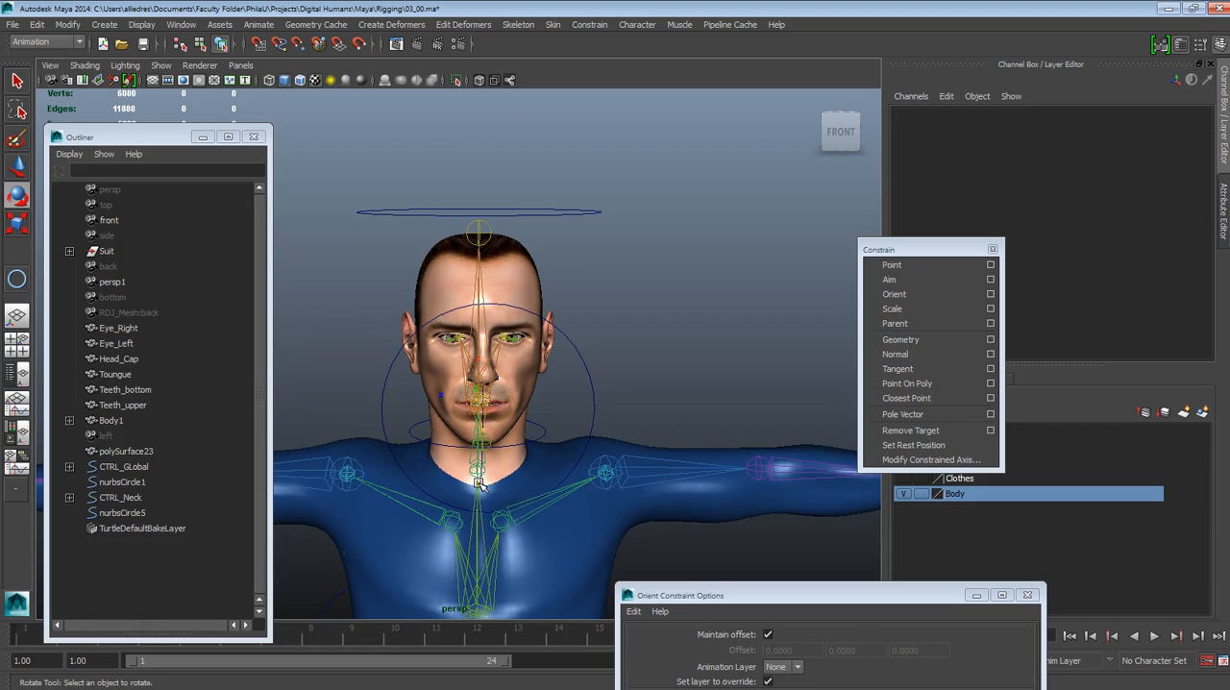
Move the Orient Constraint Options window fully onto the screen so that all its options are accessible
{"action": "left_click_drag", "start_coordinate": [898, 599], "coordinate": [930, 419]}
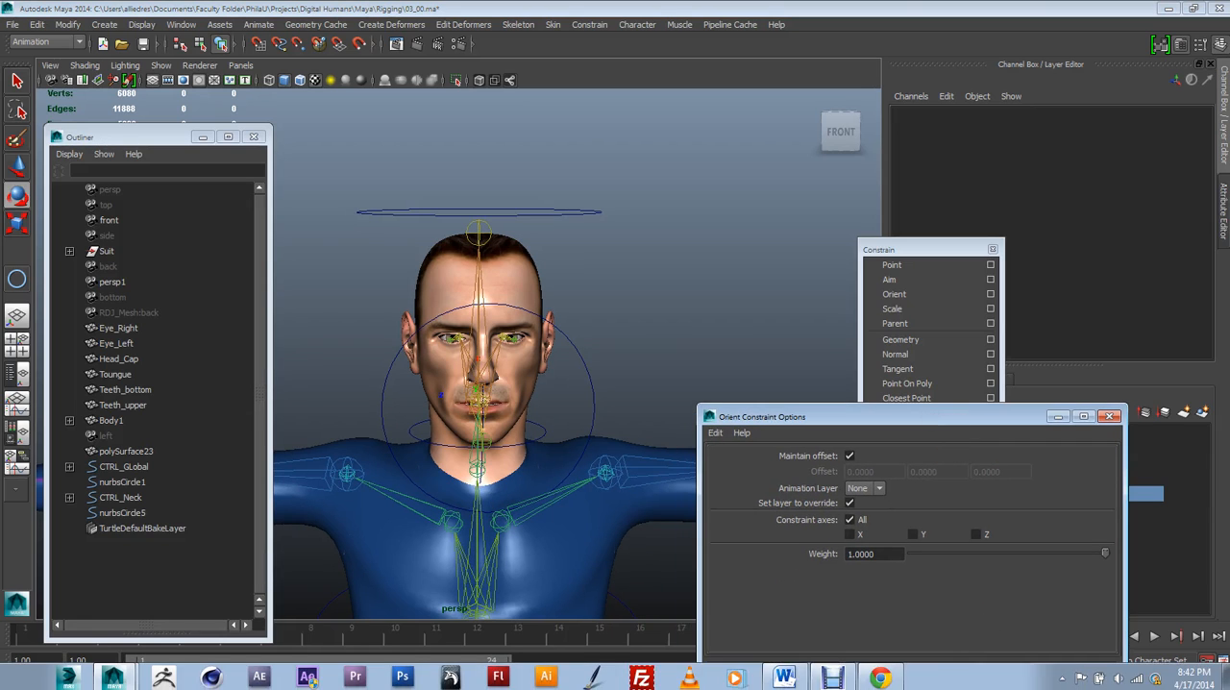
{"action": "left_click", "coordinate": [843, 682]}
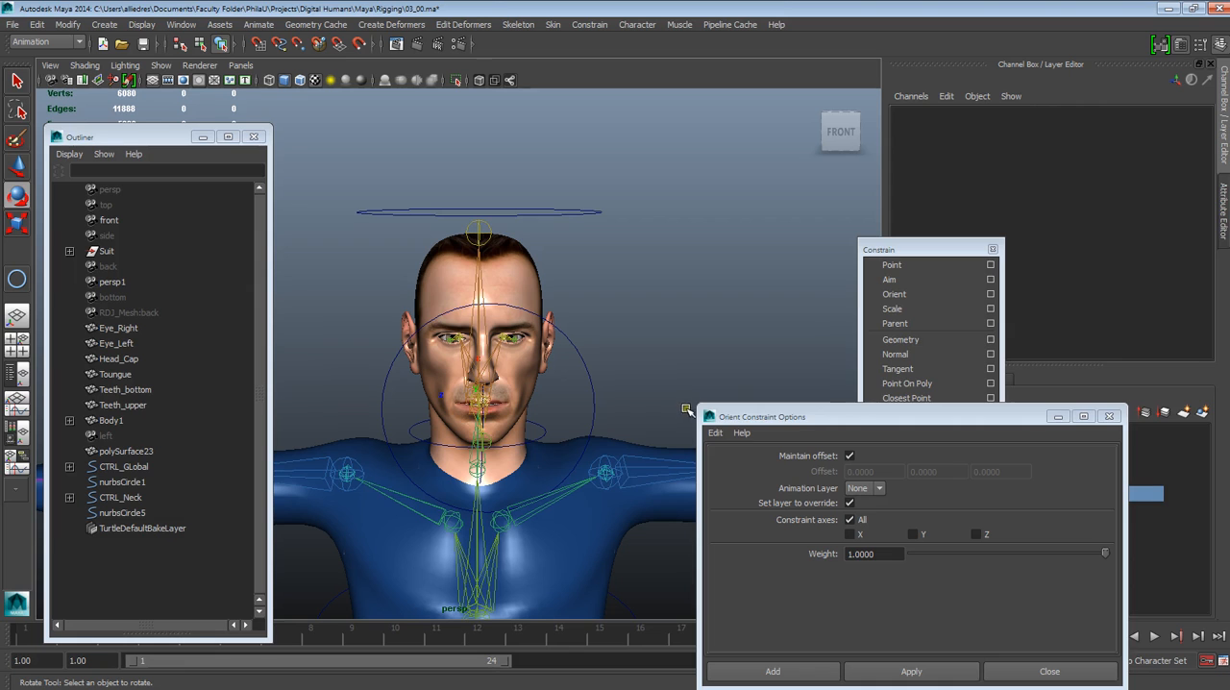
Clear the floating windows from the layer list and hide the Body and Eyes display layers to expose the eye joints
{"action": "left_click", "coordinate": [713, 421]}
{"action": "right_click_drag", "start_coordinate": [619, 384], "coordinate": [562, 389], "text": "alt"}
{"action": "left_click_drag", "start_coordinate": [562, 388], "coordinate": [519, 490], "text": "alt"}
{"action": "right_click_drag", "start_coordinate": [519, 490], "coordinate": [548, 502], "text": "alt"}
{"action": "left_click_drag", "start_coordinate": [549, 501], "coordinate": [541, 472], "text": "alt"}
{"action": "right_click_drag", "start_coordinate": [541, 472], "coordinate": [505, 496], "text": "alt"}
{"action": "left_click_drag", "start_coordinate": [505, 496], "coordinate": [508, 467], "text": "alt"}
{"action": "left_click_drag", "start_coordinate": [808, 416], "coordinate": [536, 405]}
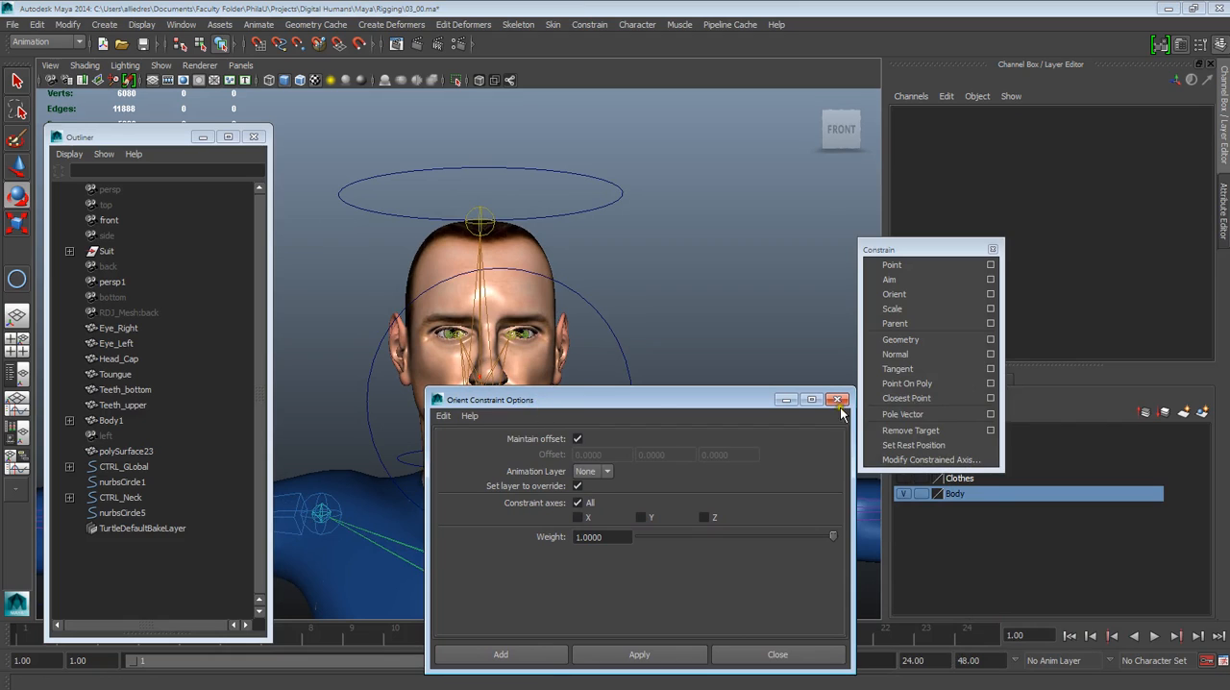
{"action": "left_click_drag", "start_coordinate": [900, 249], "coordinate": [901, 198]}
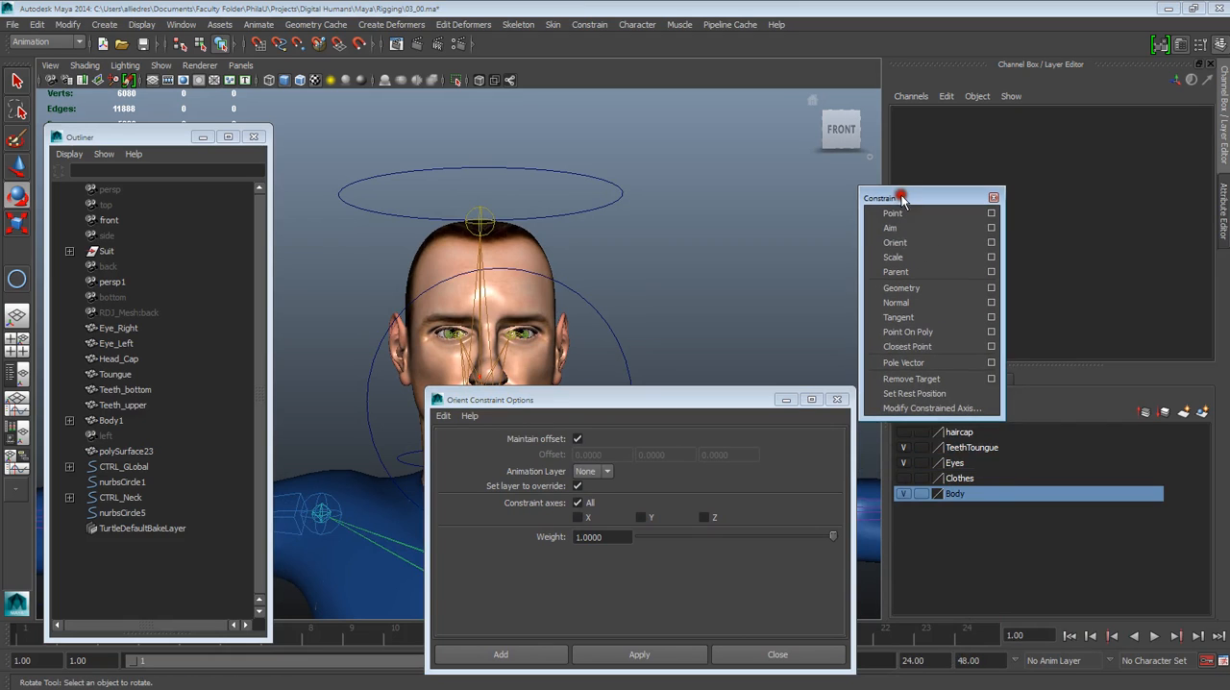
{"action": "left_click", "coordinate": [903, 494]}
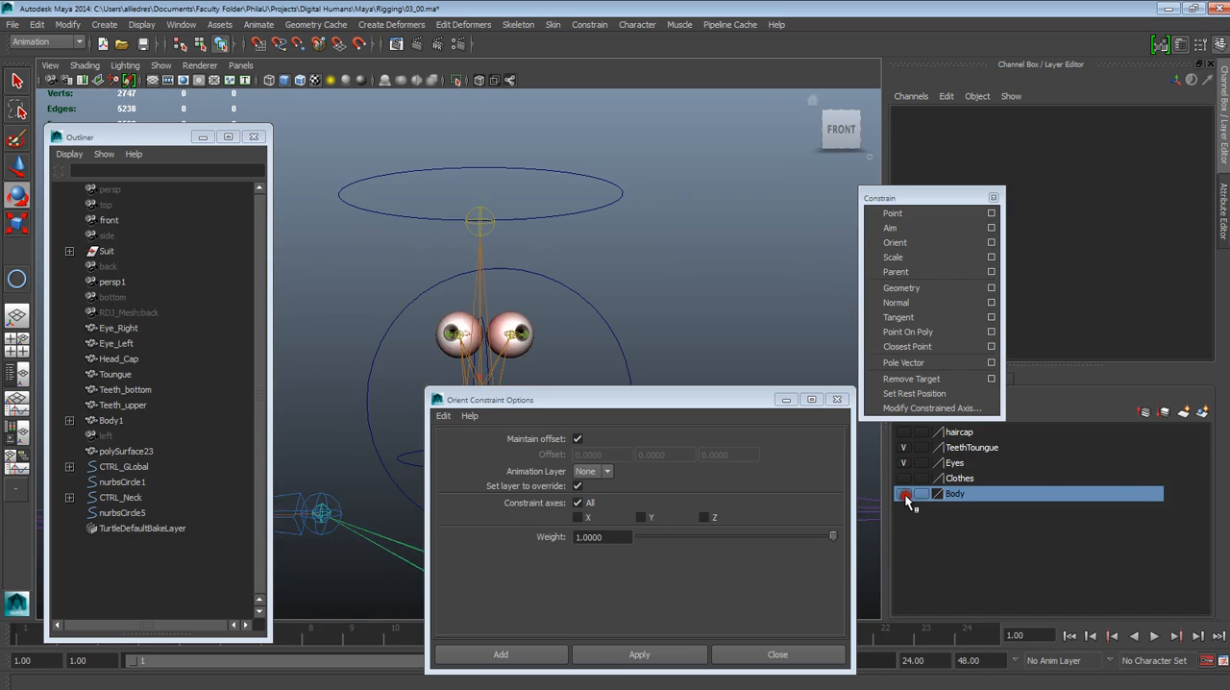
{"action": "left_click", "coordinate": [903, 462]}
Examine the exposed eye joints and the control circle nurbsCircle5 in front of the face from several angles
{"action": "left_click_drag", "start_coordinate": [525, 398], "coordinate": [587, 391]}
{"action": "right_click_drag", "start_coordinate": [587, 392], "coordinate": [575, 548], "text": "alt"}
{"action": "left_click_drag", "start_coordinate": [576, 548], "coordinate": [471, 307], "text": "alt"}
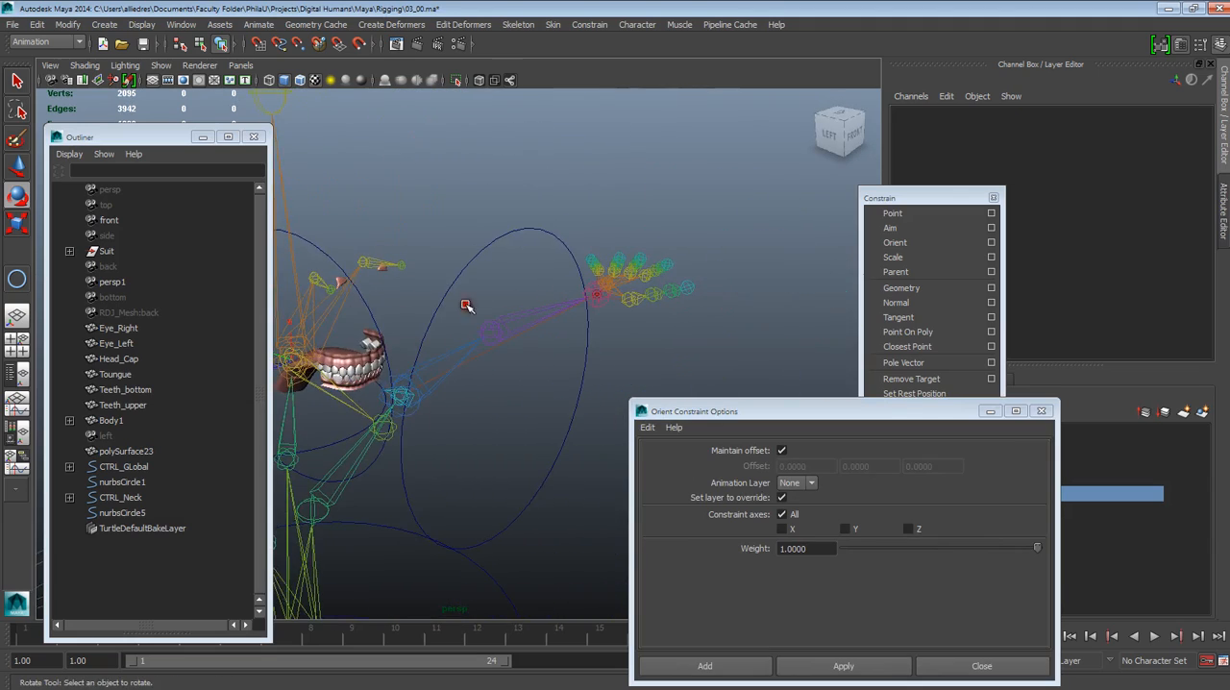
{"action": "left_click", "coordinate": [17, 167]}
{"action": "left_click_drag", "start_coordinate": [421, 198], "coordinate": [459, 265], "text": "alt"}
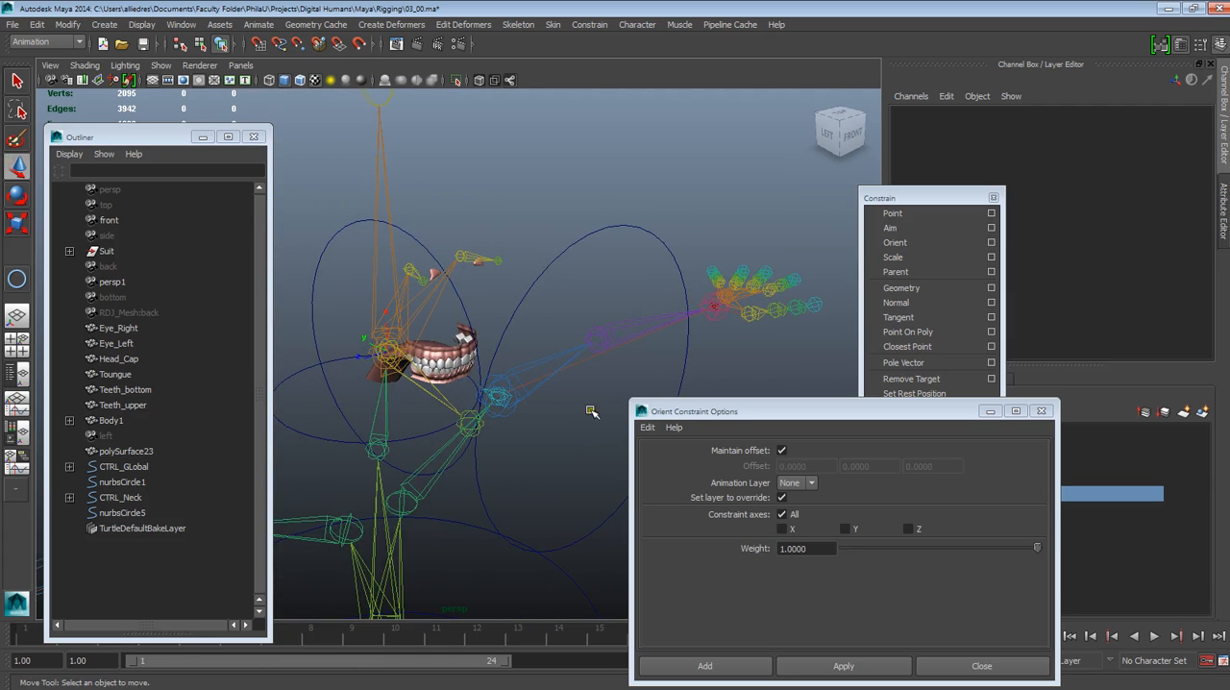
{"action": "mouse_move", "coordinate": [940, 686]}
{"action": "mouse_move", "coordinate": [592, 299]}
{"action": "left_mouse_down", "text": "alt"}
{"action": "mouse_move", "coordinate": [636, 303]}
{"action": "mouse_move", "coordinate": [611, 340]}
{"action": "mouse_move", "coordinate": [667, 329]}
{"action": "mouse_move", "coordinate": [607, 298]}
{"action": "left_mouse_up", "text": "alt"}
{"action": "left_click", "coordinate": [609, 222]}
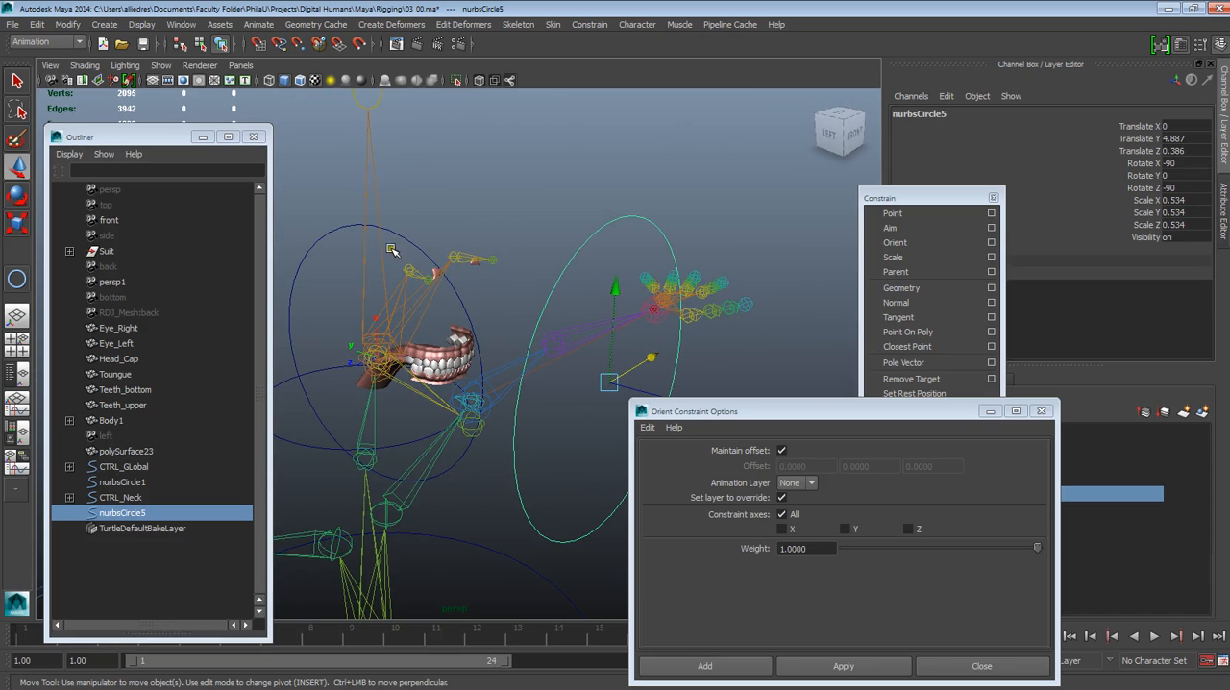
{"action": "left_click_drag", "start_coordinate": [579, 281], "coordinate": [599, 316], "text": "alt"}
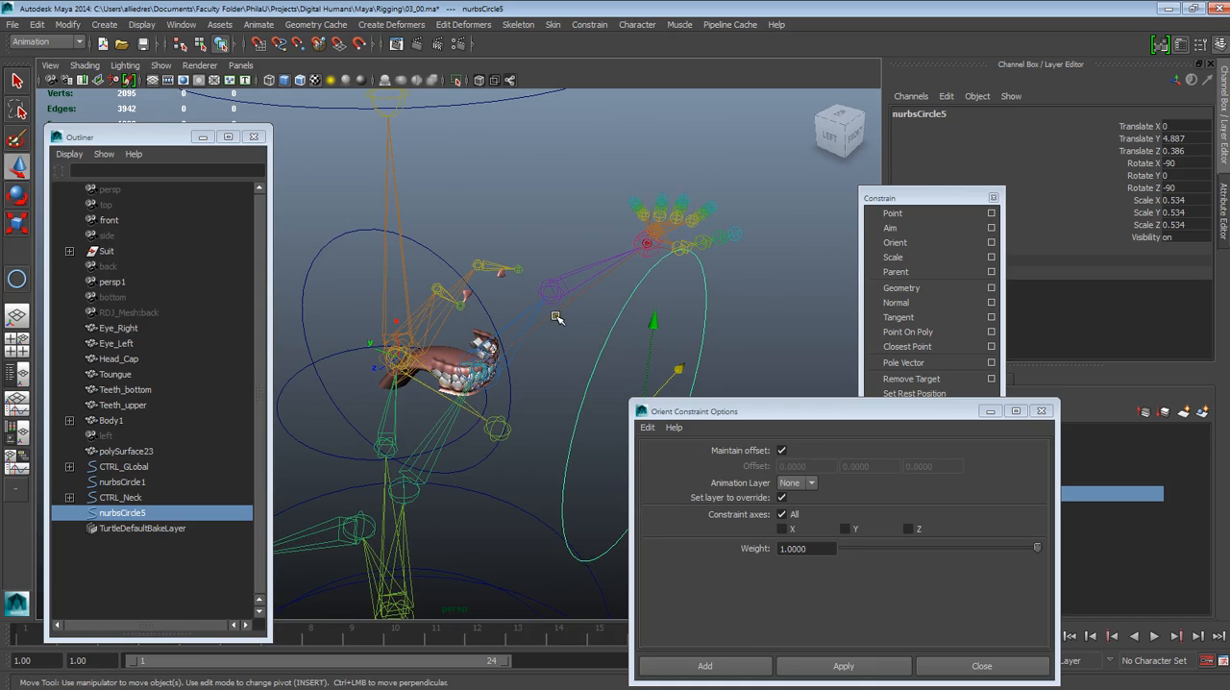
Save the scene under the new file name 03_01.ma in the Rigging folder
{"action": "left_click", "coordinate": [12, 24]}
{"action": "left_click", "coordinate": [43, 92]}
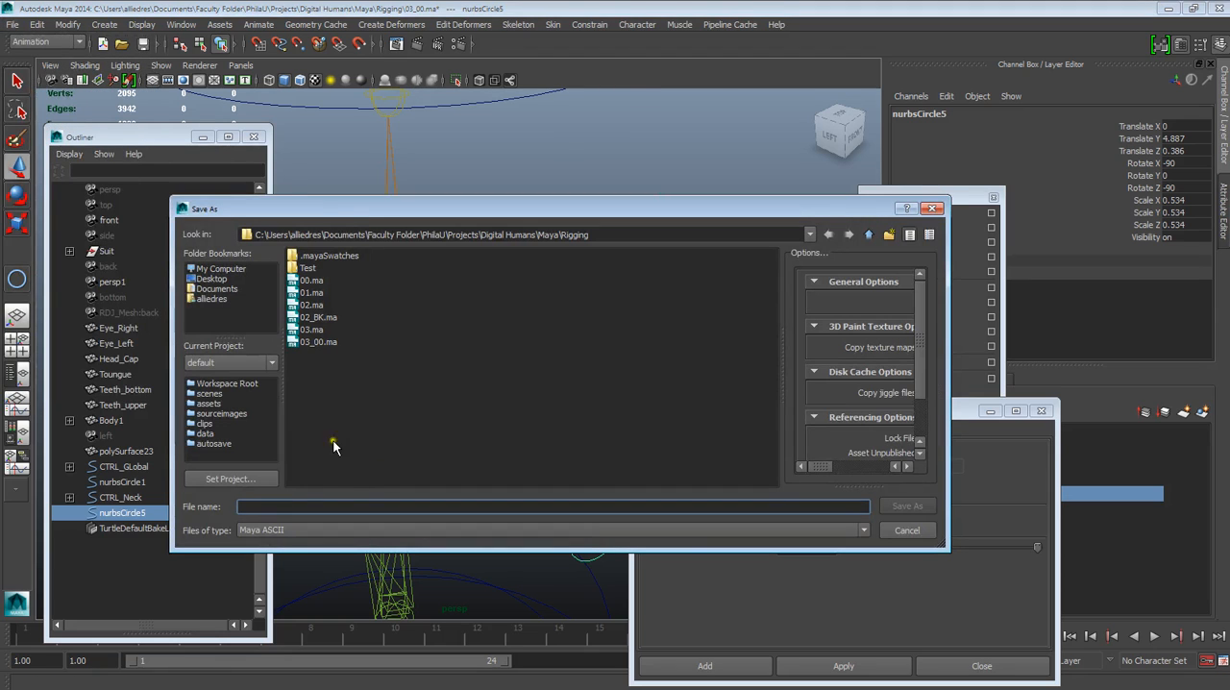
{"action": "left_click", "coordinate": [318, 342]}
{"action": "left_click", "coordinate": [261, 506]}
{"action": "key", "text": "BackSpace"}
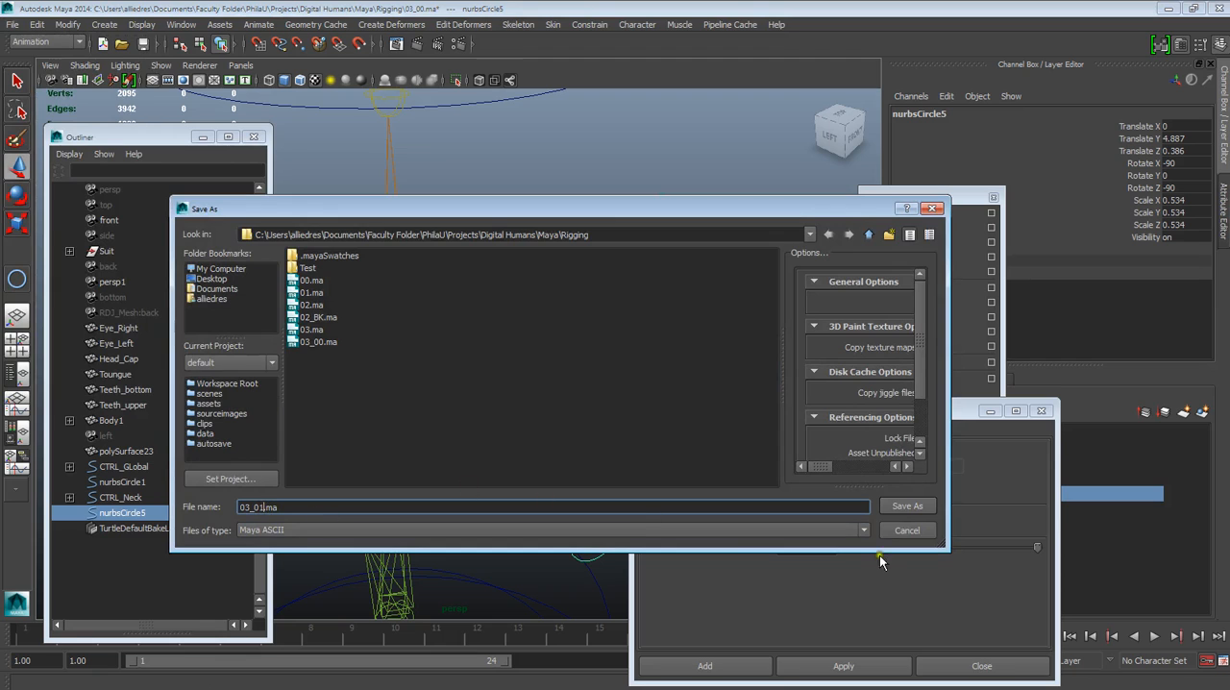
{"action": "type", "text": "1"}
{"action": "left_click", "coordinate": [900, 509]}
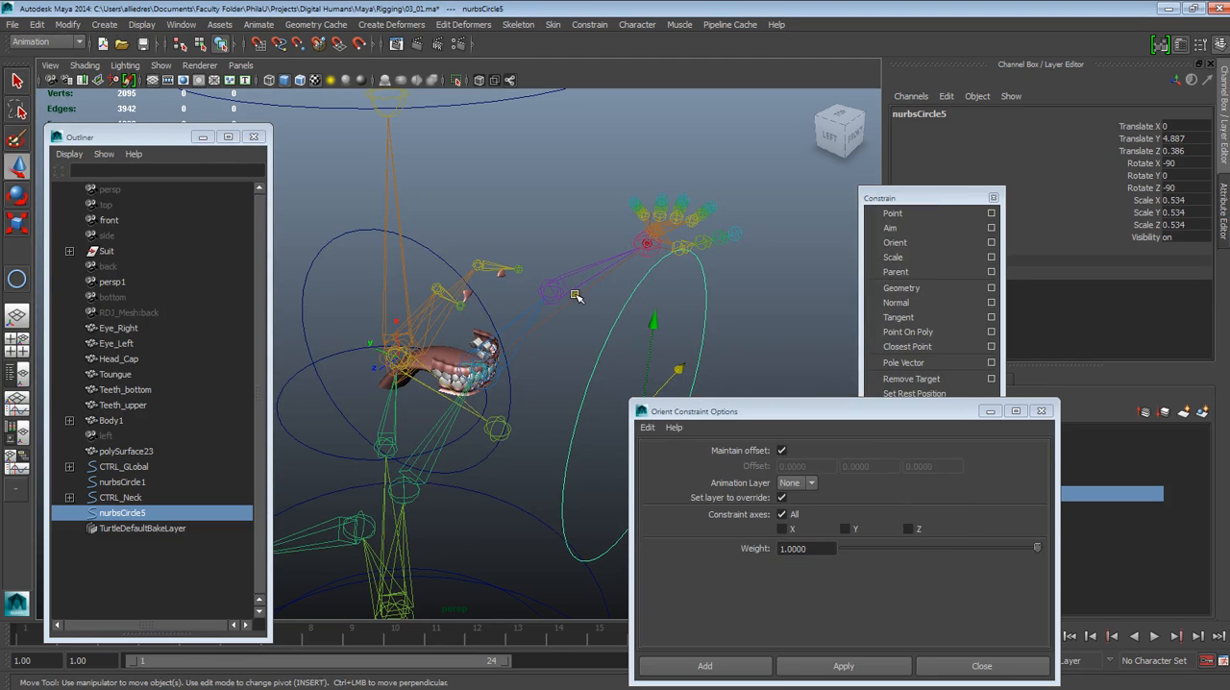
Inspect the end joints of both eyes and compare their rotation channels
{"action": "left_click_drag", "start_coordinate": [569, 298], "coordinate": [459, 344], "text": "alt"}
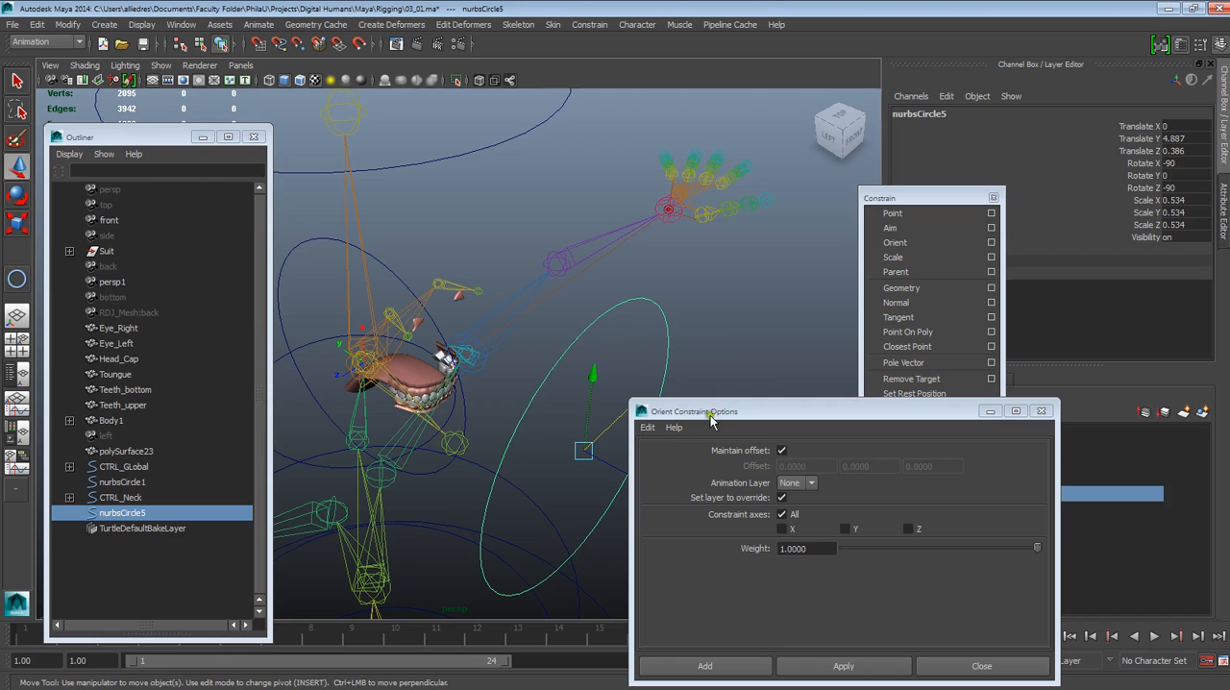
{"action": "left_click_drag", "start_coordinate": [821, 423], "coordinate": [952, 451]}
{"action": "left_click_drag", "start_coordinate": [659, 433], "coordinate": [563, 279], "text": "alt"}
{"action": "left_click", "coordinate": [559, 306]}
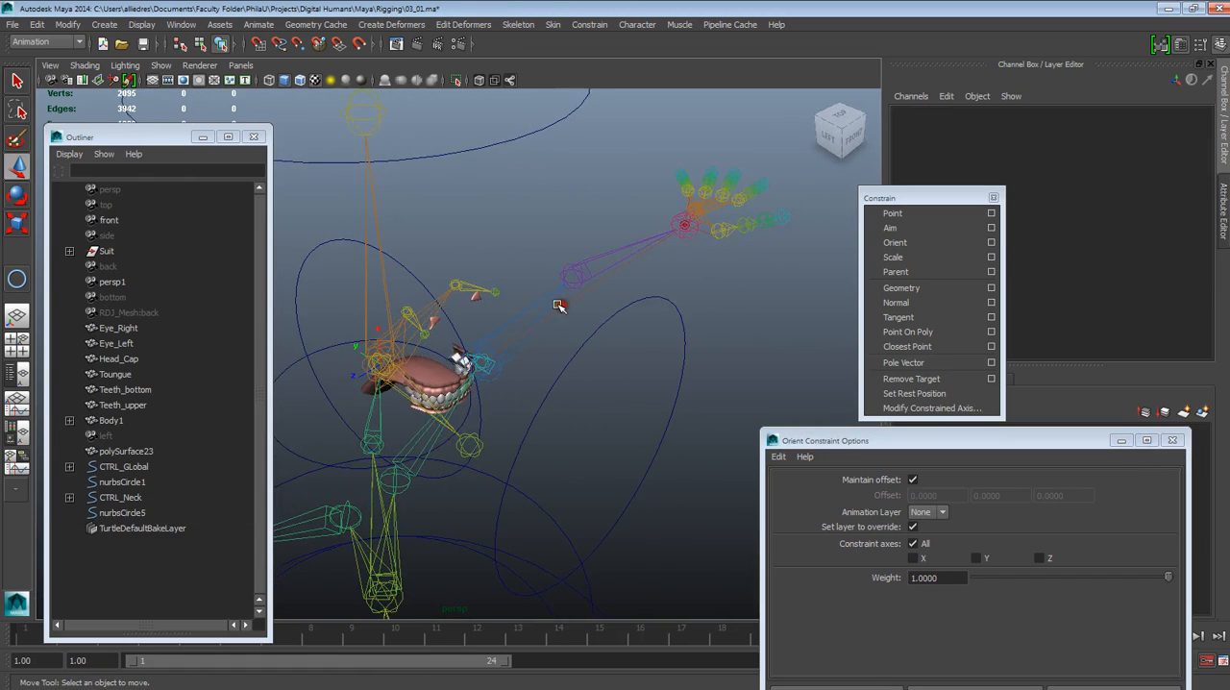
{"action": "left_click", "coordinate": [424, 338]}
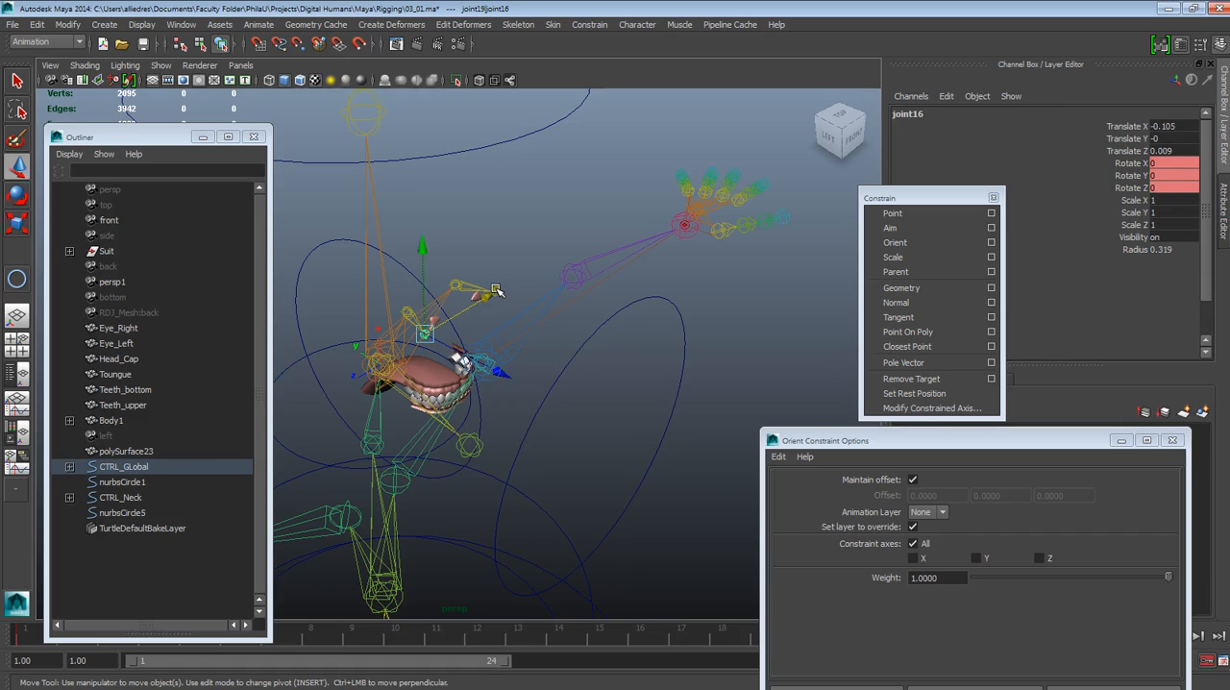
{"action": "left_click", "coordinate": [496, 288]}
{"action": "left_click", "coordinate": [493, 293]}
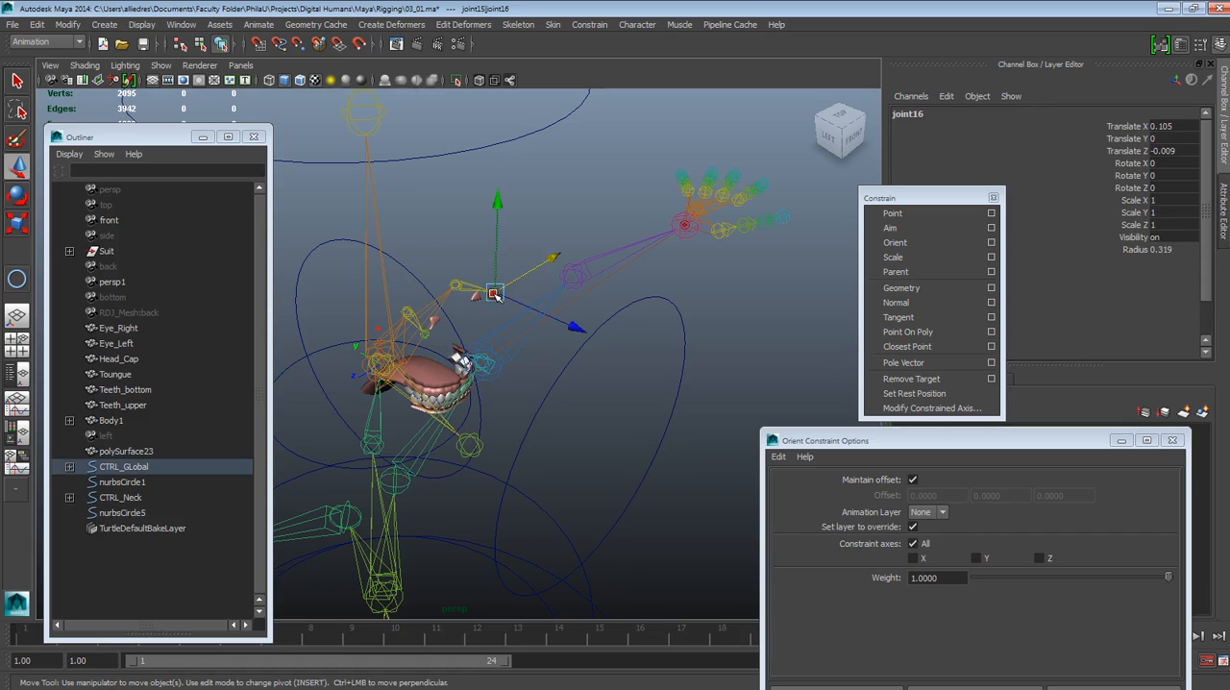
{"action": "left_click", "coordinate": [424, 335]}
{"action": "left_click_drag", "start_coordinate": [159, 141], "coordinate": [235, 276]}
{"action": "left_click", "coordinate": [496, 291]}
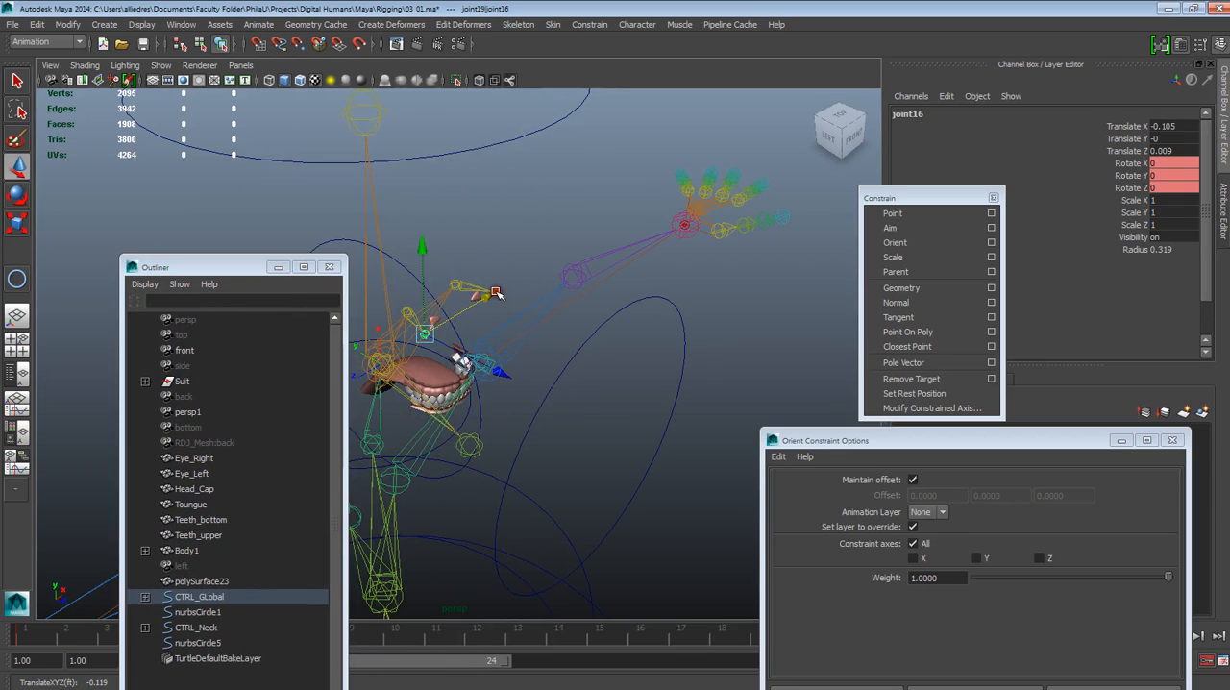
{"action": "left_click", "coordinate": [497, 291]}
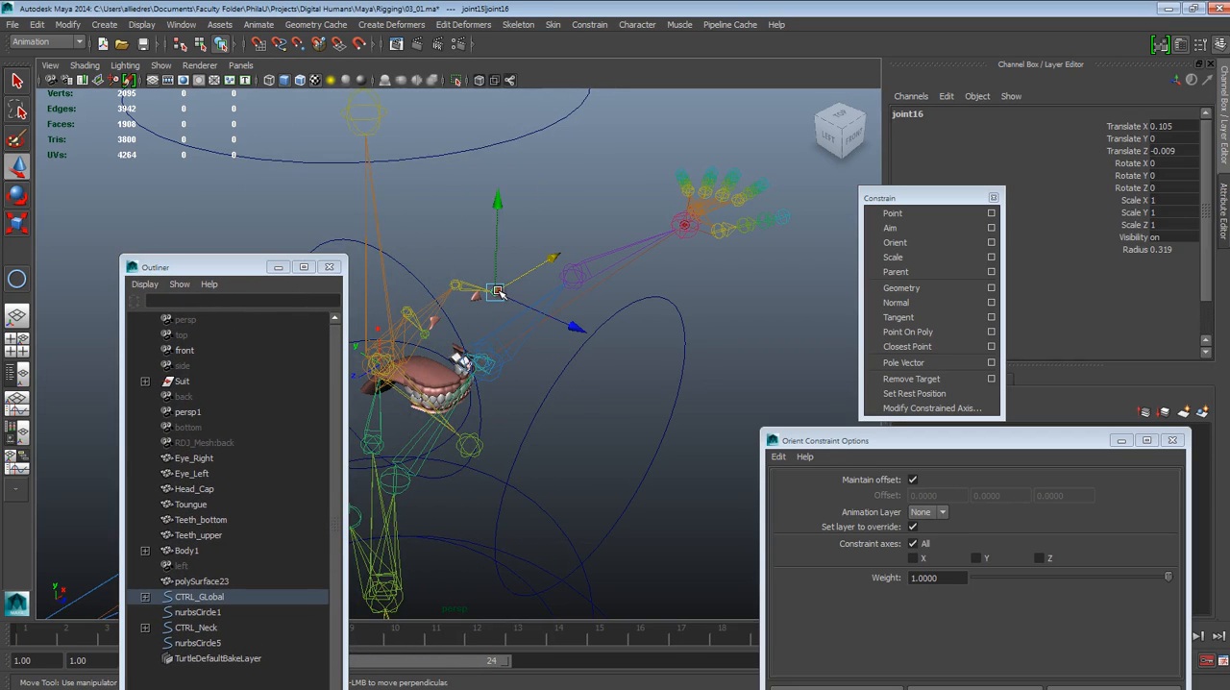
Delete the rotation key at frame 1 from the end joint of the character's right eye, joint19|joint16
{"action": "left_click", "coordinate": [426, 332]}
{"action": "key", "text": "shift+e"}
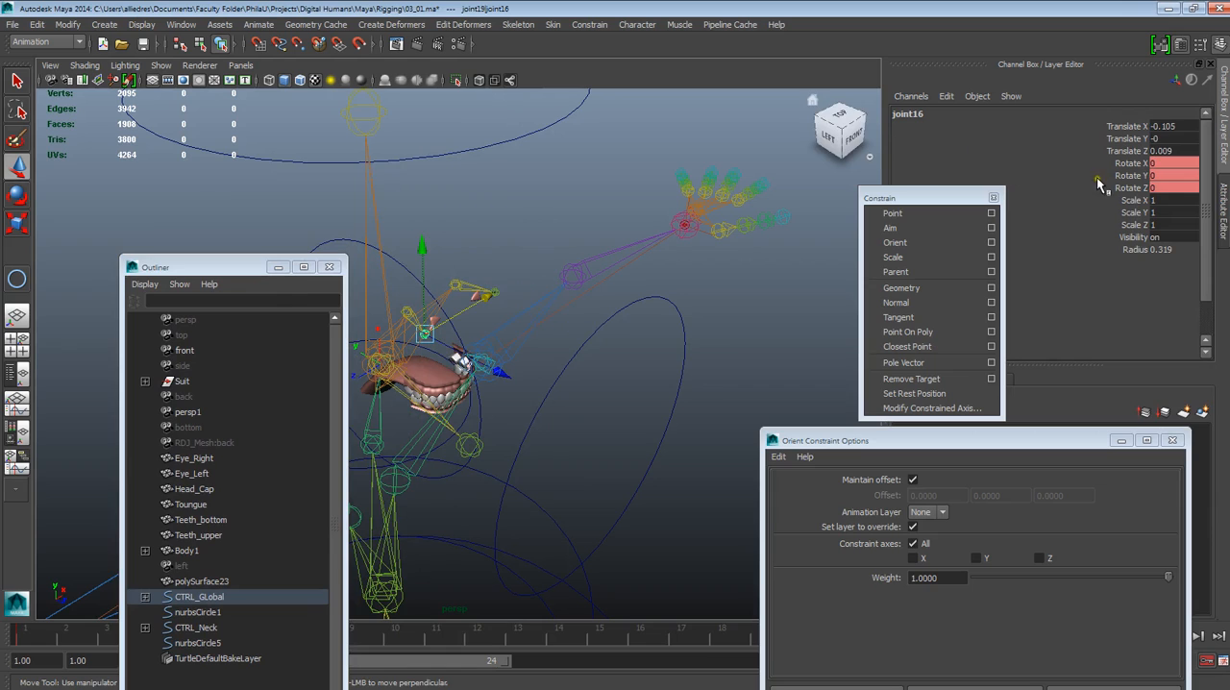
{"action": "left_click", "coordinate": [236, 265]}
{"action": "left_click_drag", "start_coordinate": [235, 265], "coordinate": [720, 352]}
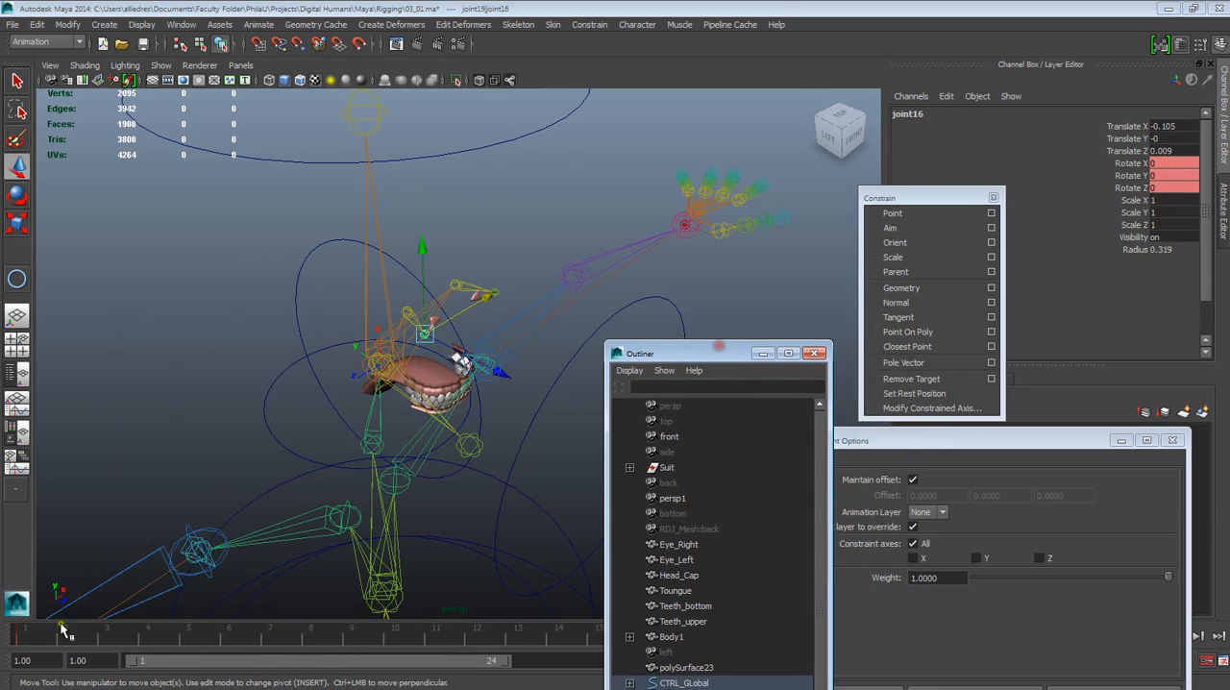
{"action": "left_click", "coordinate": [23, 635]}
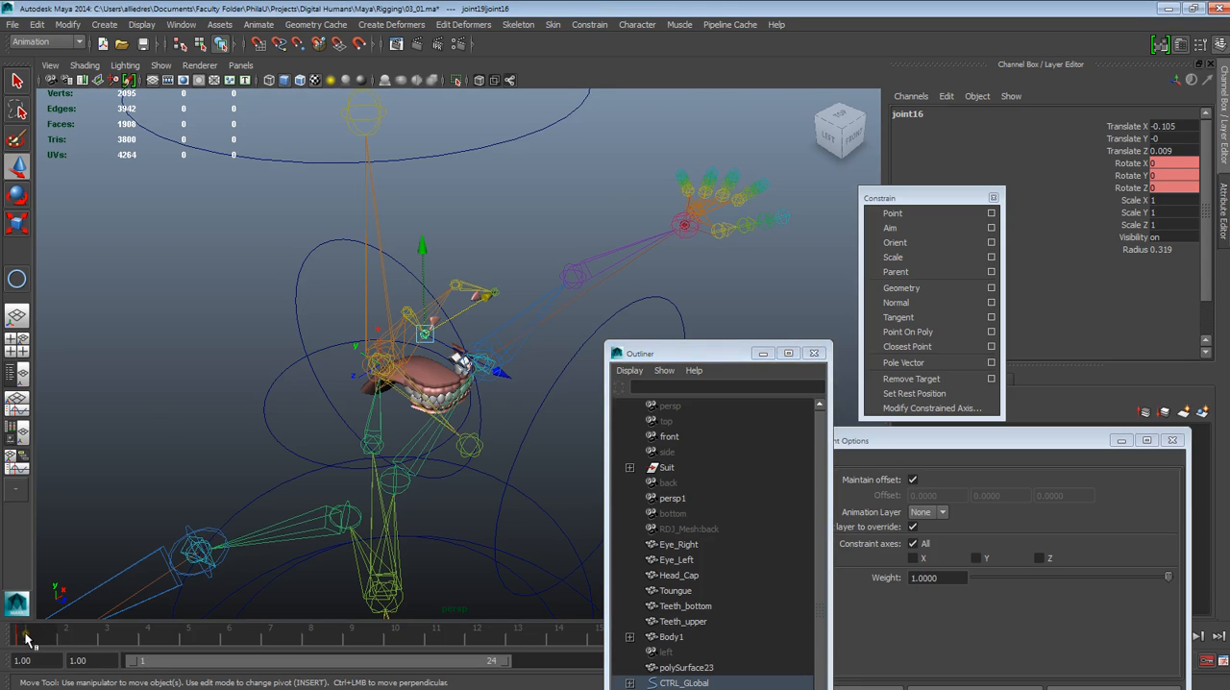
{"action": "right_click", "coordinate": [25, 639]}
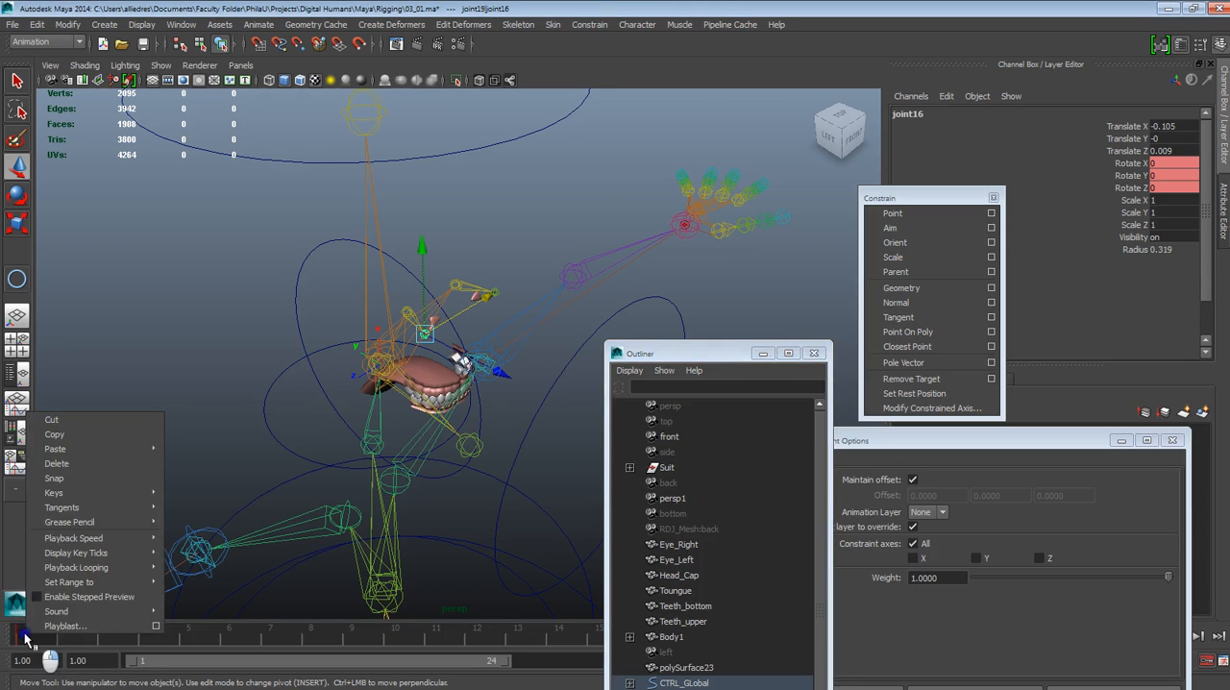
{"action": "left_click", "coordinate": [58, 463]}
Point-constrain the circle nurbsCircle5 to the end joints of both eyes so that it centres between them
{"action": "left_click_drag", "start_coordinate": [685, 348], "coordinate": [238, 403]}
{"action": "left_click_drag", "start_coordinate": [625, 256], "coordinate": [608, 217], "text": "alt"}
{"action": "middle_click_drag", "start_coordinate": [608, 218], "coordinate": [611, 305], "text": "alt"}
{"action": "left_click_drag", "start_coordinate": [611, 305], "coordinate": [518, 376], "text": "alt"}
{"action": "left_click", "coordinate": [601, 282]}
{"action": "left_click", "coordinate": [434, 339]}
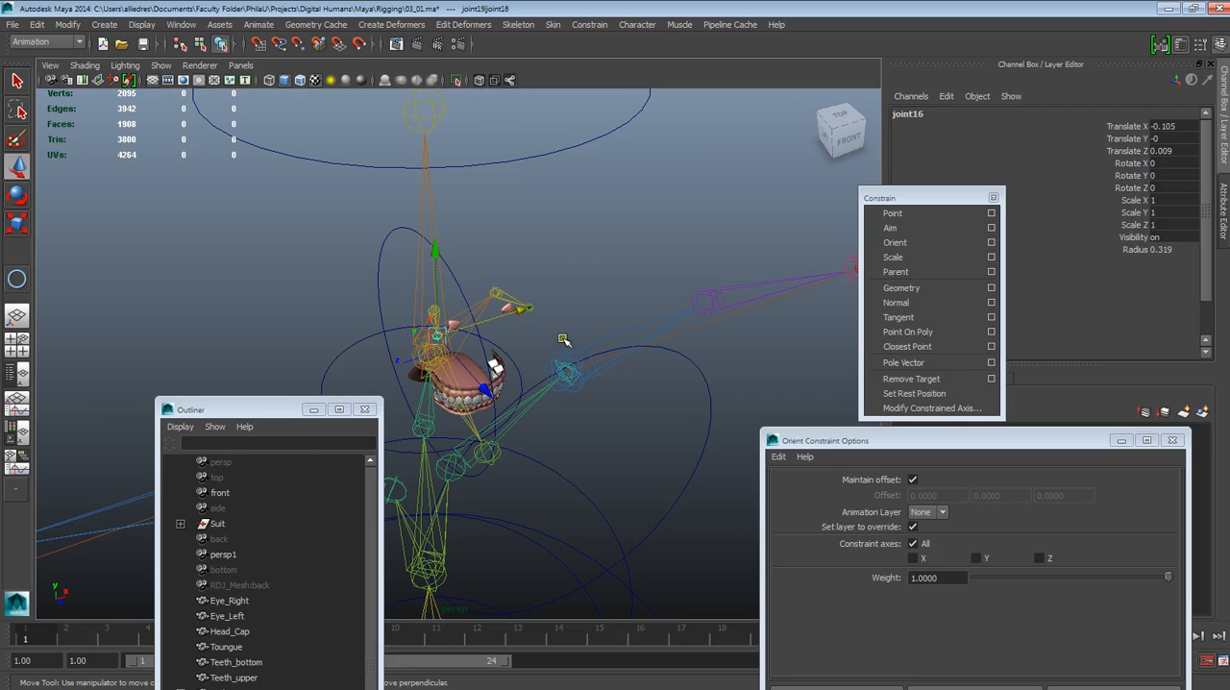
{"action": "left_click", "coordinate": [530, 305], "text": "shift"}
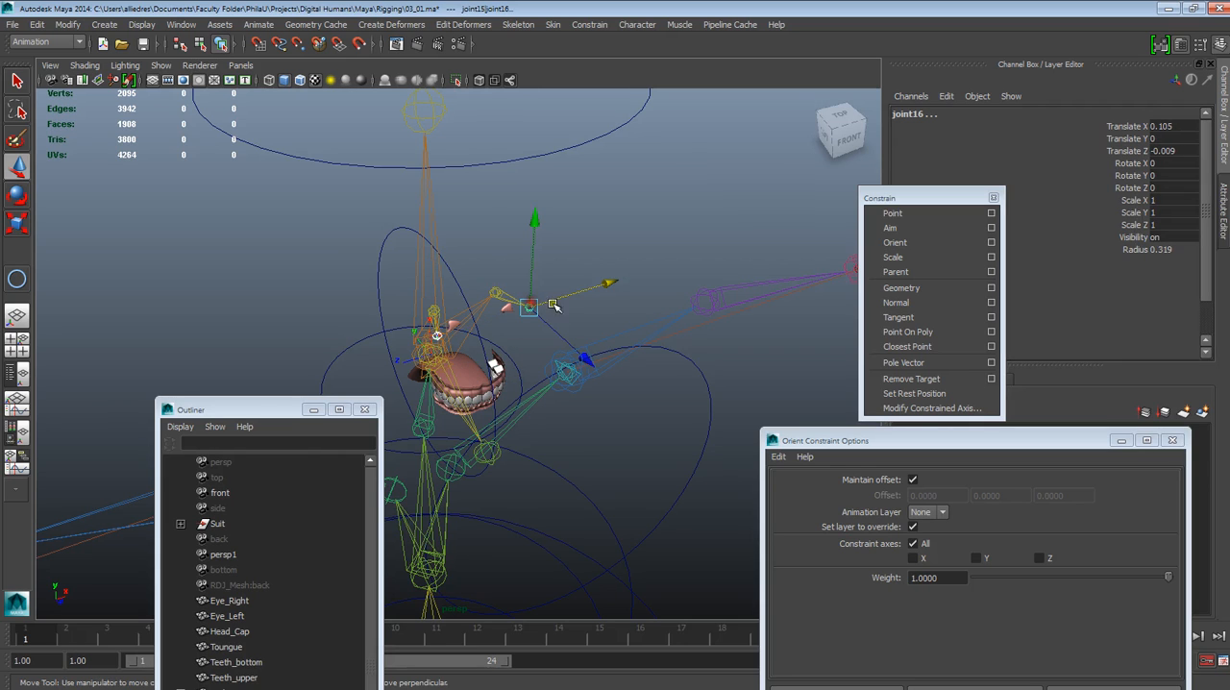
{"action": "left_click_drag", "start_coordinate": [625, 471], "coordinate": [670, 458], "text": "alt"}
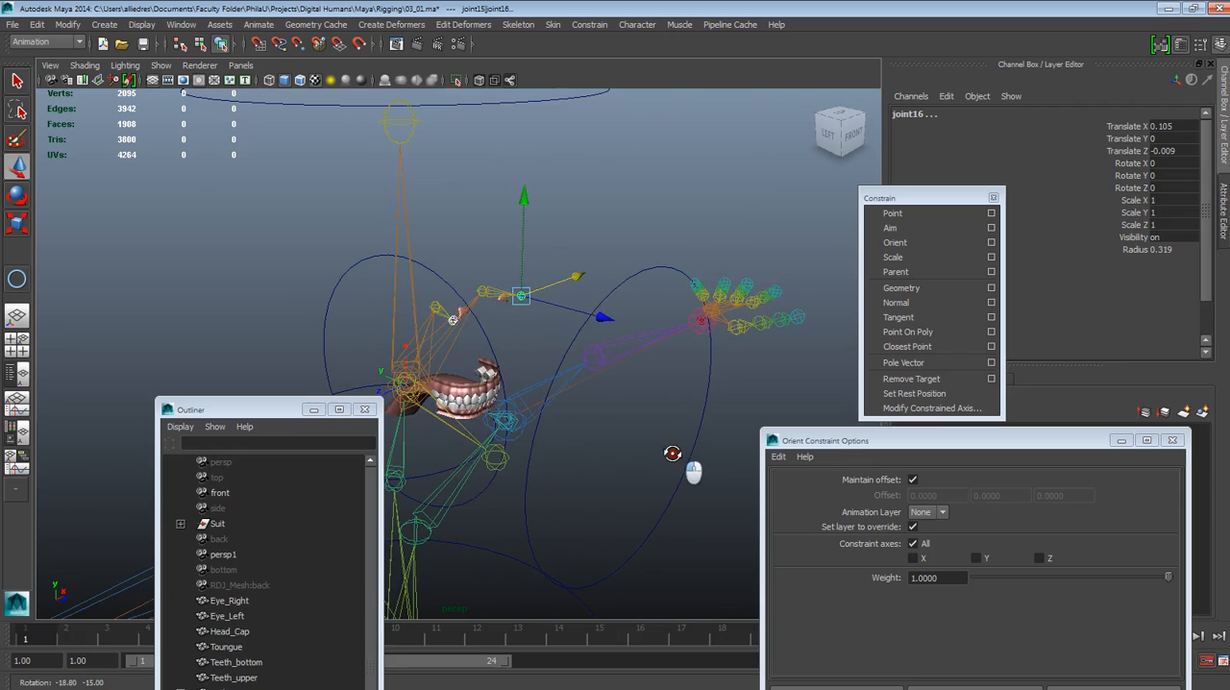
{"action": "left_click", "coordinate": [694, 456]}
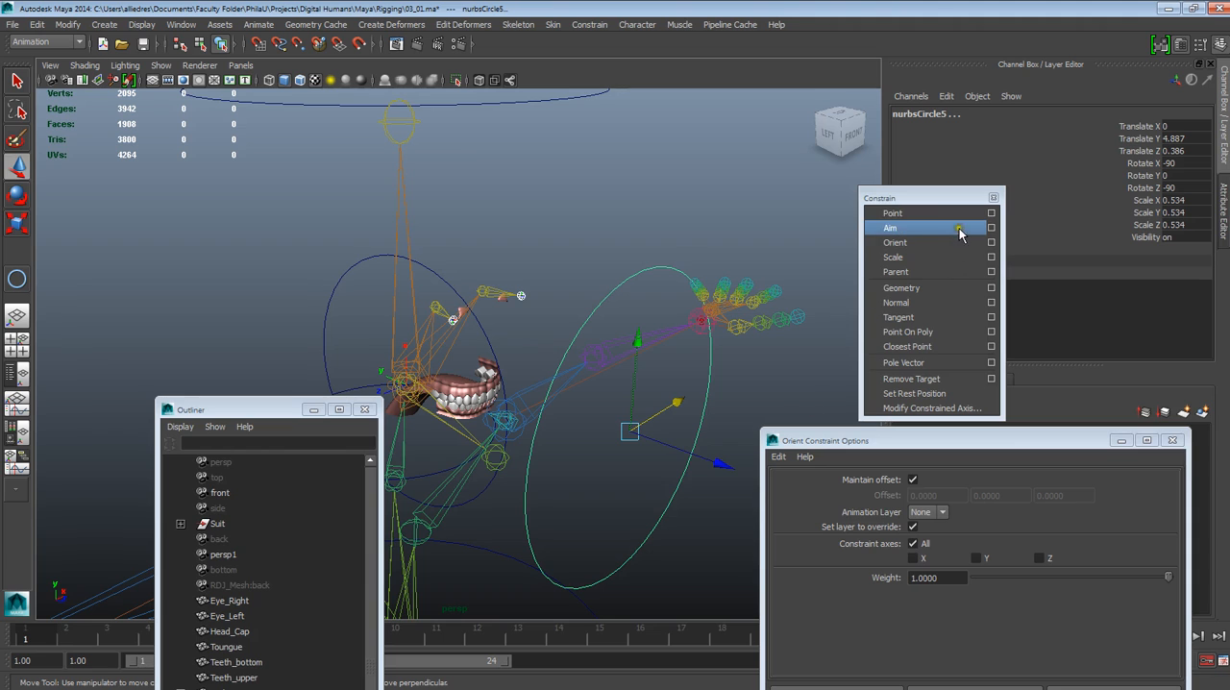
{"action": "left_click", "coordinate": [928, 213]}
{"action": "left_click", "coordinate": [600, 249]}
{"action": "left_click_drag", "start_coordinate": [600, 249], "coordinate": [492, 303], "text": "alt"}
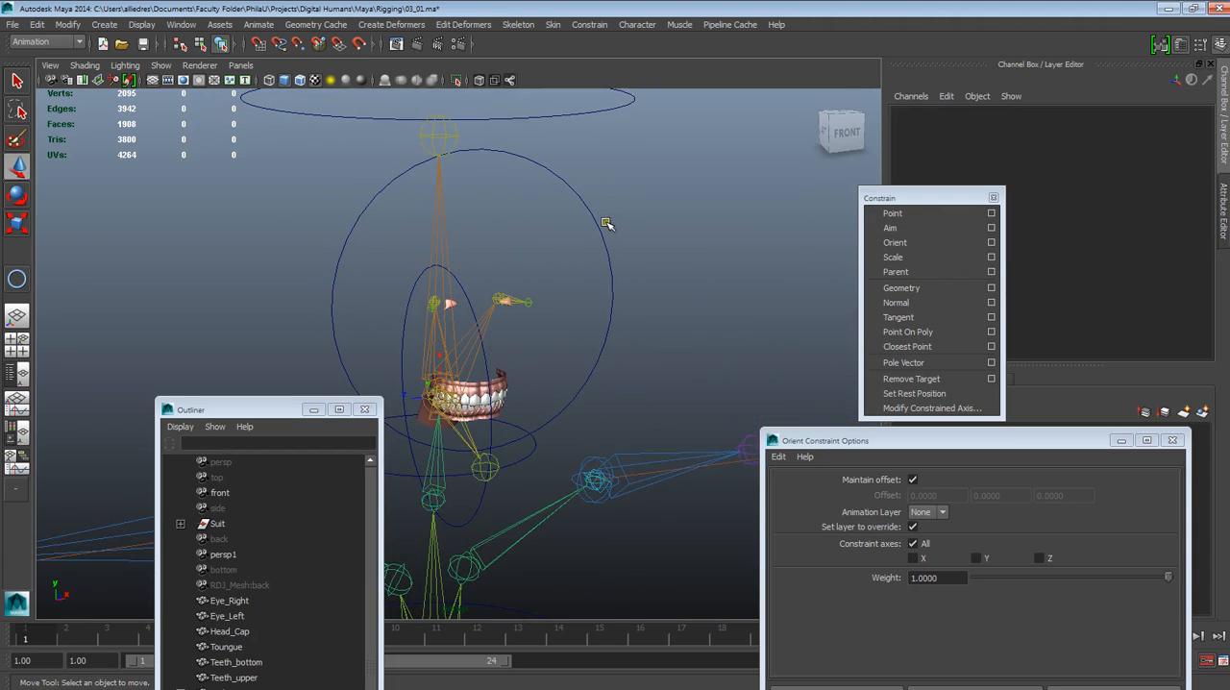
{"action": "left_click", "coordinate": [599, 227]}
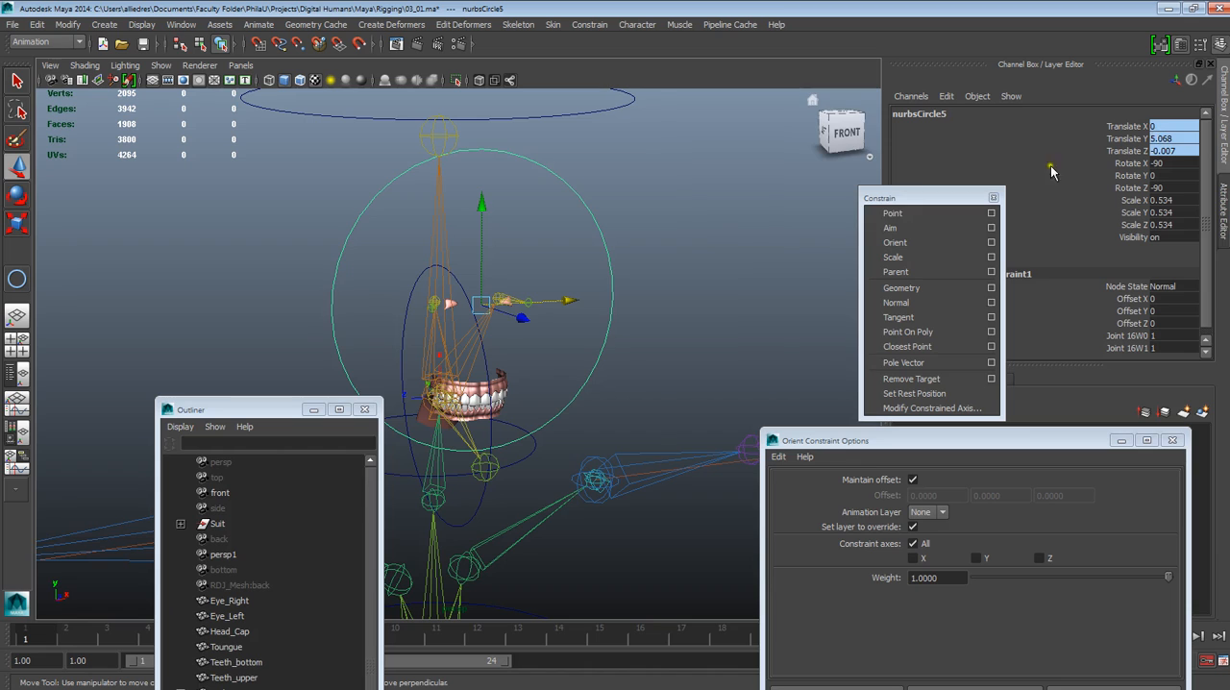
Delete the point constraint nested under nurbsCircle5, leaving the circle centred between the eyes
{"action": "left_click_drag", "start_coordinate": [620, 304], "coordinate": [620, 315], "text": "alt"}
{"action": "left_click_drag", "start_coordinate": [282, 415], "coordinate": [196, 349]}
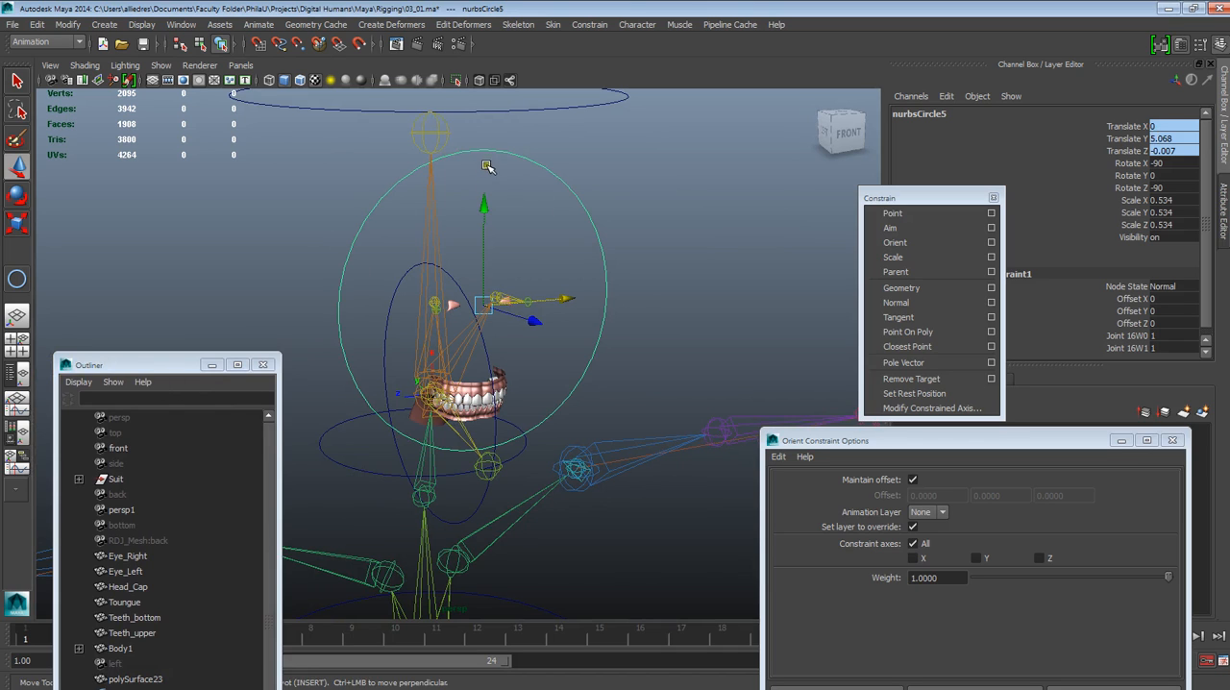
{"action": "left_click_drag", "start_coordinate": [514, 323], "coordinate": [588, 350], "text": "alt"}
{"action": "left_click_drag", "start_coordinate": [197, 373], "coordinate": [245, 183]}
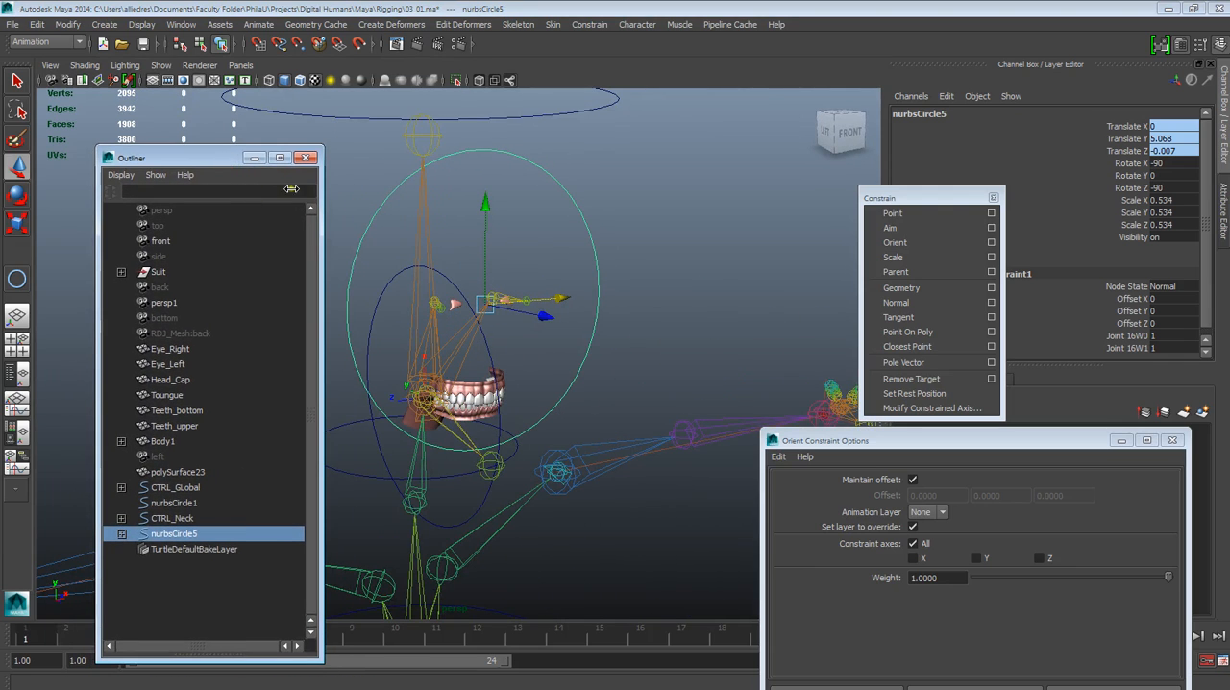
{"action": "left_click", "coordinate": [621, 233]}
{"action": "left_click", "coordinate": [590, 237]}
{"action": "left_click", "coordinate": [176, 534]}
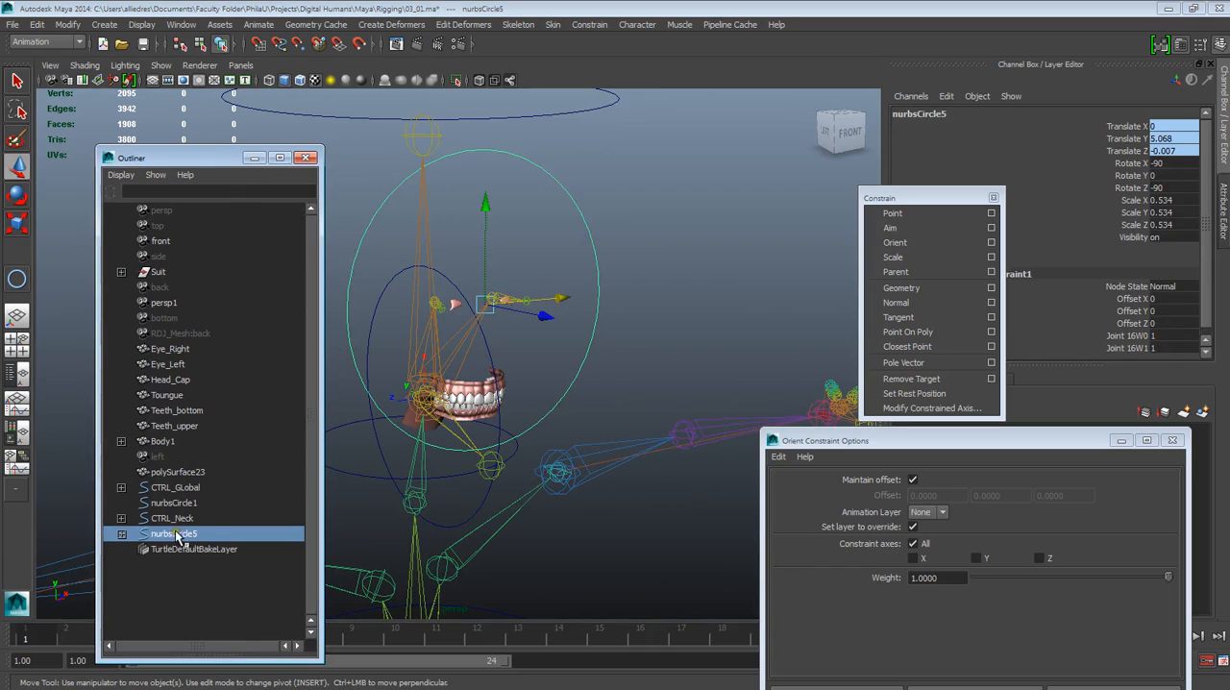
{"action": "left_click", "coordinate": [564, 190]}
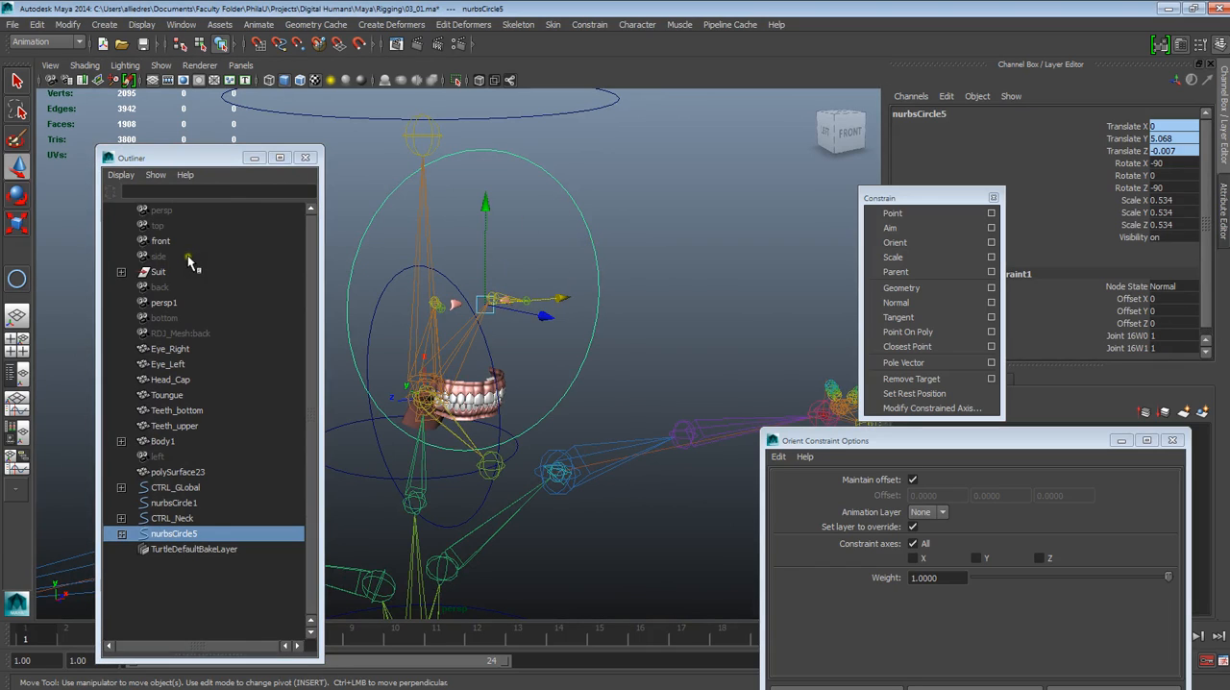
{"action": "left_click", "coordinate": [161, 534]}
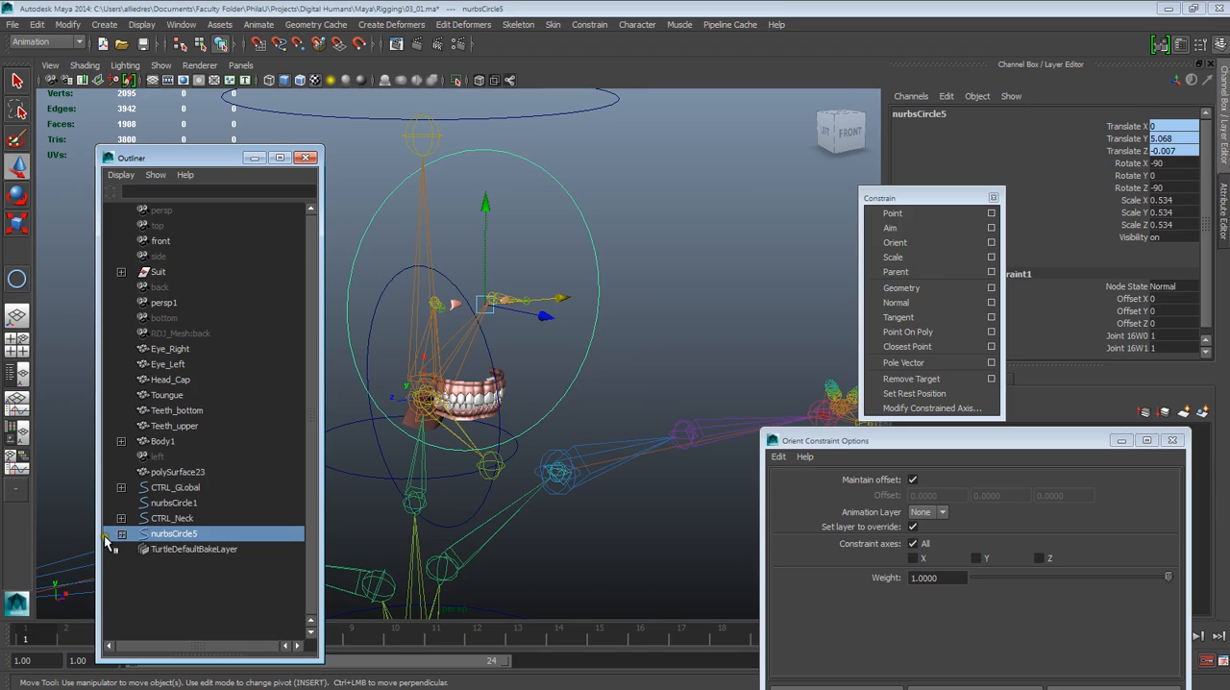
{"action": "left_click", "coordinate": [121, 534]}
{"action": "left_click", "coordinate": [192, 549]}
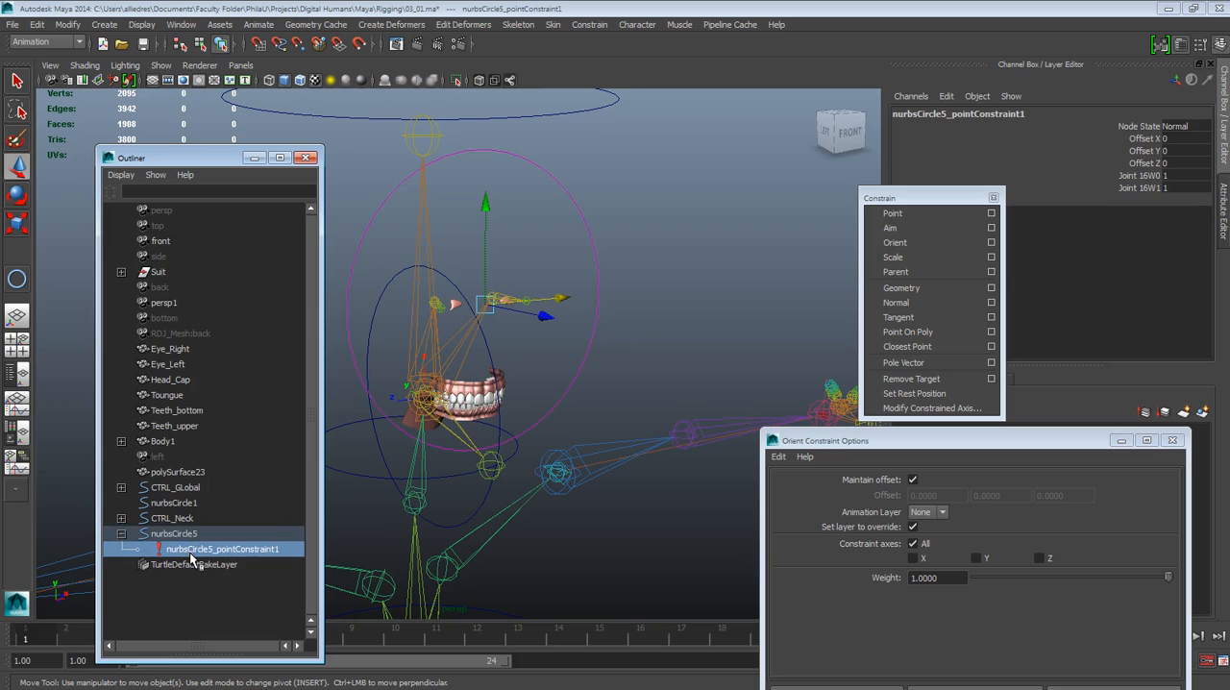
{"action": "key", "text": "Delete"}
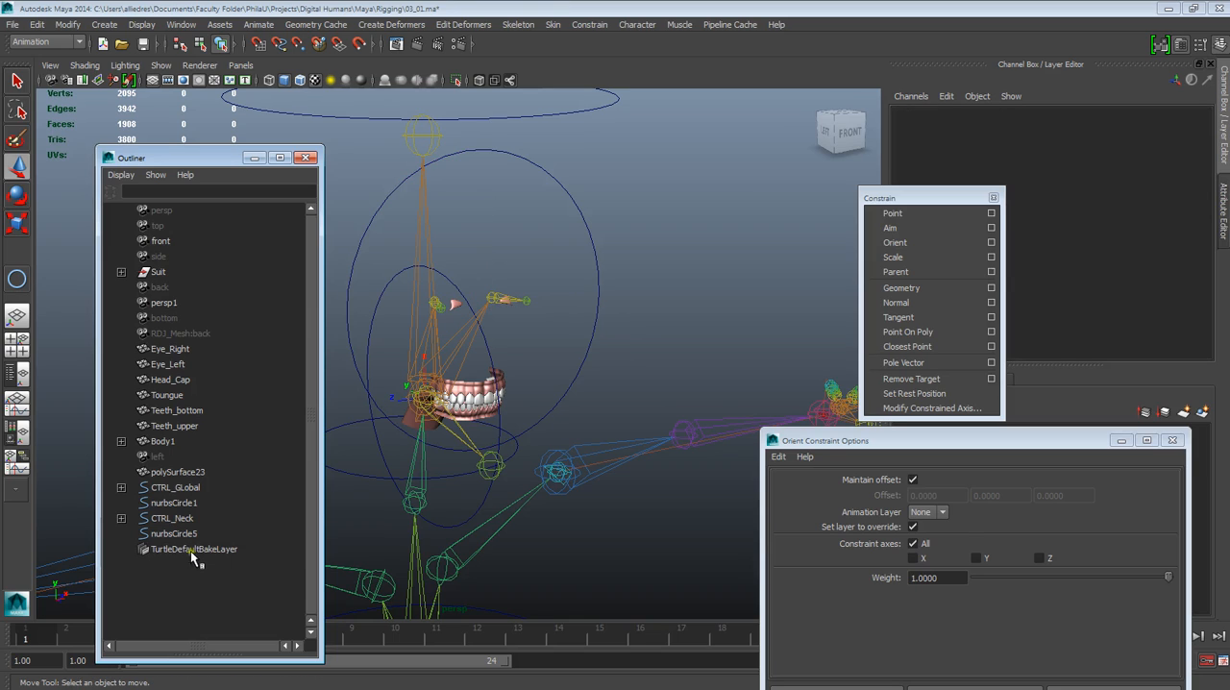
Scale the circle nurbsCircle5 down uniformly to about 0.218 on all three axes
{"action": "left_click", "coordinate": [592, 318]}
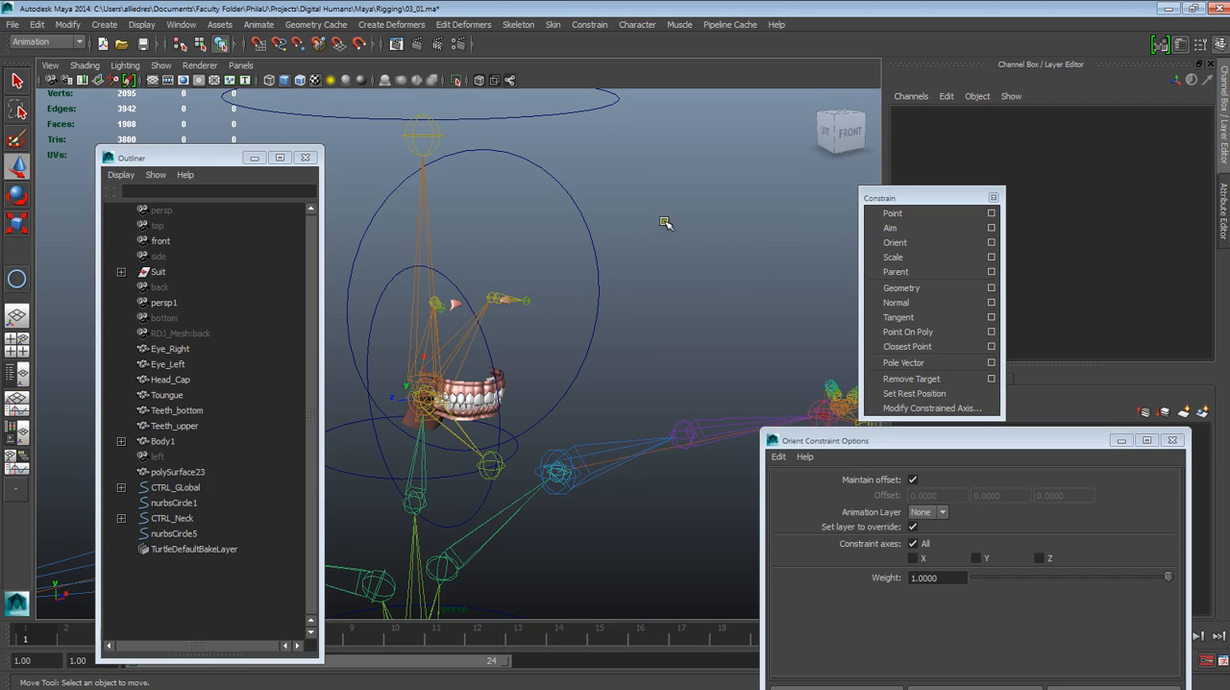
{"action": "left_click", "coordinate": [596, 265]}
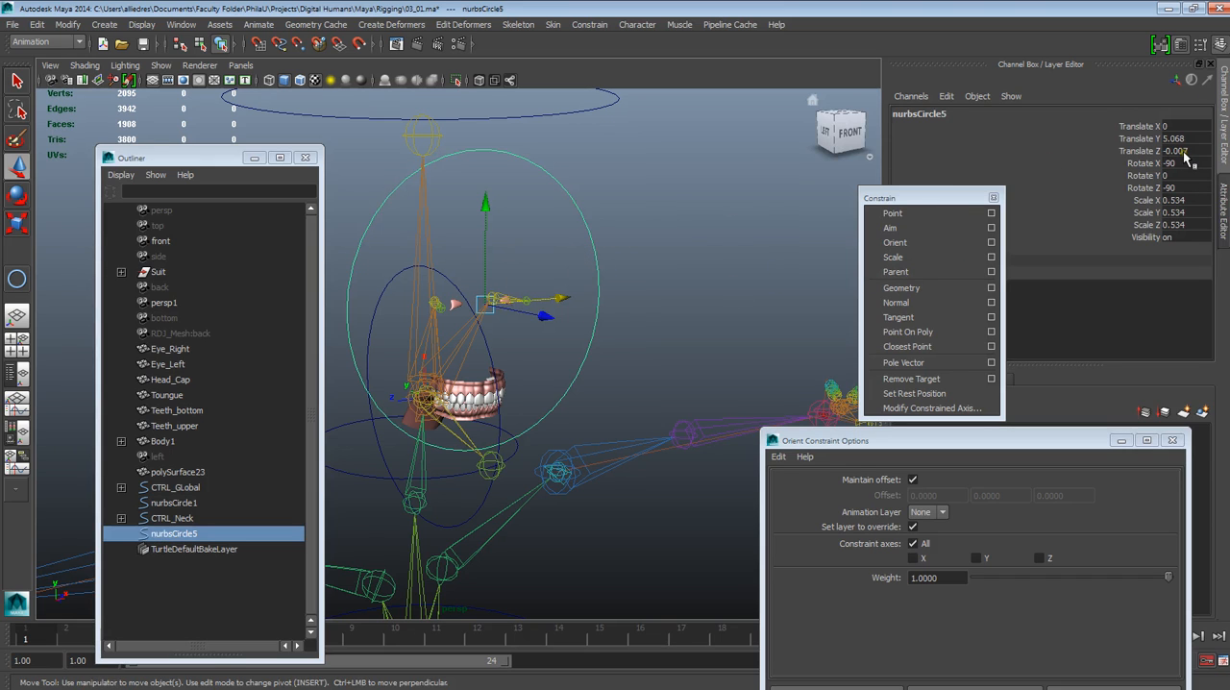
{"action": "left_click_drag", "start_coordinate": [511, 334], "coordinate": [456, 8], "text": "alt"}
{"action": "left_click", "coordinate": [17, 222]}
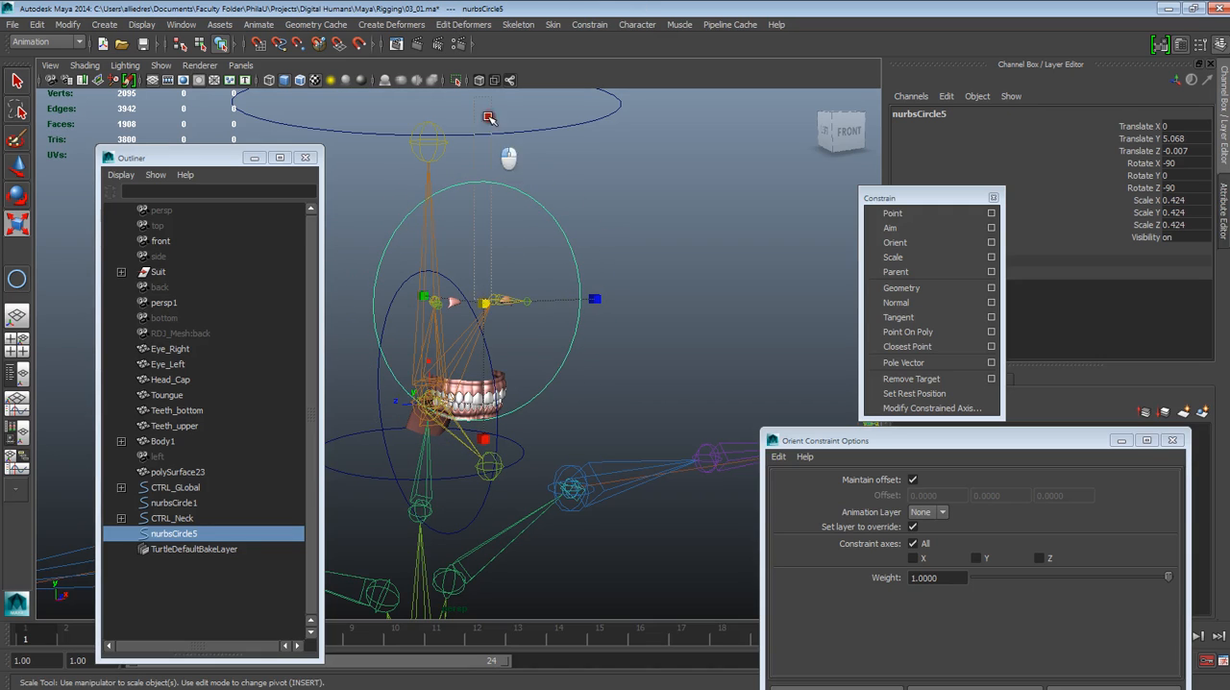
{"action": "left_click", "coordinate": [612, 247]}
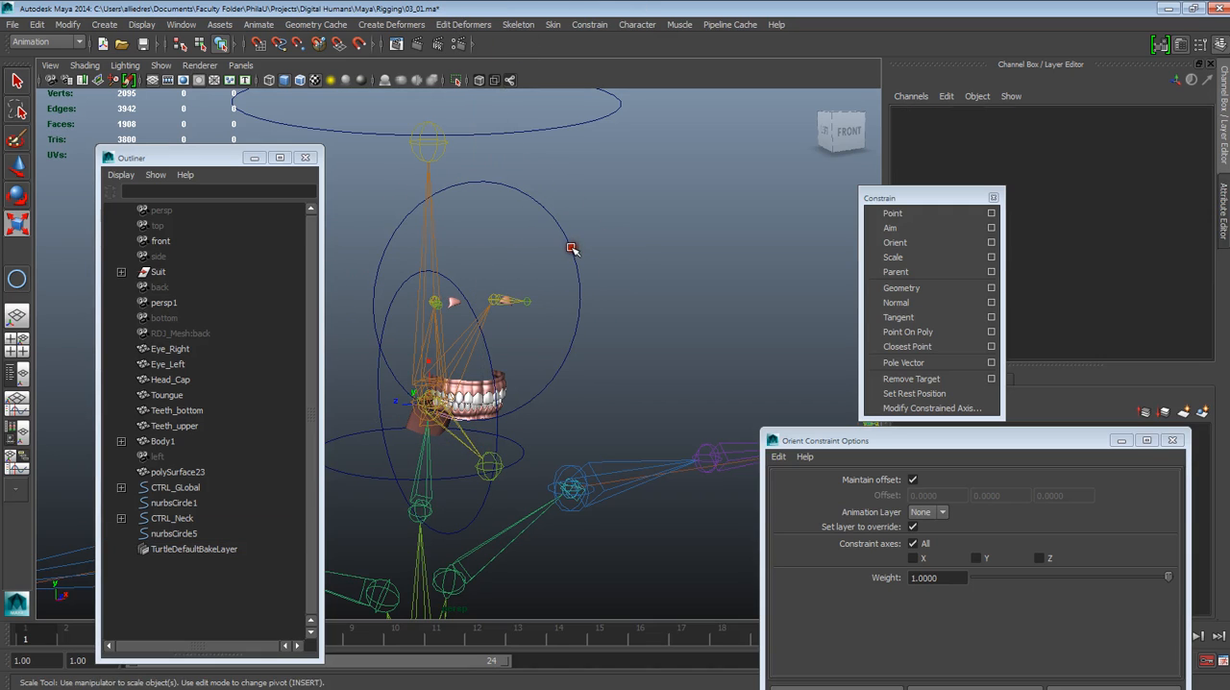
{"action": "left_click", "coordinate": [577, 250]}
{"action": "left_click_drag", "start_coordinate": [487, 308], "coordinate": [518, 142]}
{"action": "left_click_drag", "start_coordinate": [485, 305], "coordinate": [448, 502]}
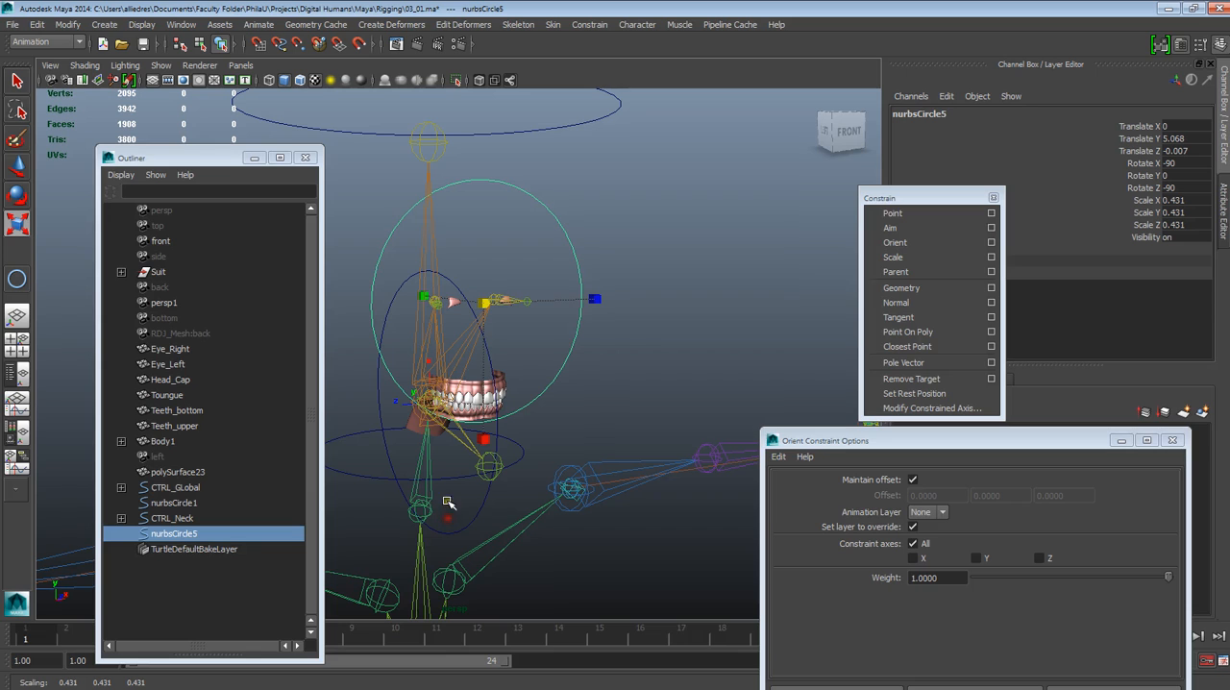
{"action": "left_click_drag", "start_coordinate": [471, 315], "coordinate": [580, 455]}
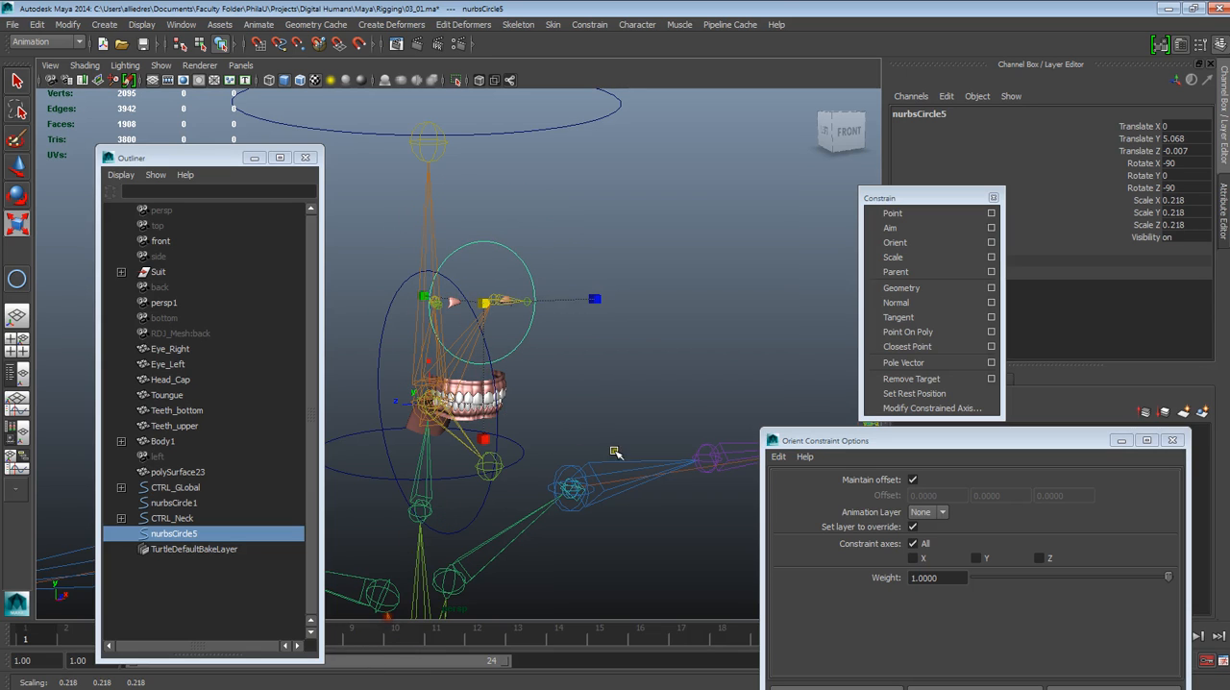
Move the Orient Constraint Options window off the layer list and show the Body and Eyes layers
{"action": "left_click_drag", "start_coordinate": [704, 443], "coordinate": [735, 504], "text": "alt"}
{"action": "left_click_drag", "start_coordinate": [915, 443], "coordinate": [620, 637]}
{"action": "left_click", "coordinate": [904, 494]}
{"action": "left_click", "coordinate": [904, 463]}
Move nurbsCircle5 forward in front of the face to a Translate Z of about 0.577
{"action": "left_click_drag", "start_coordinate": [546, 433], "coordinate": [588, 372], "text": "alt"}
{"action": "key", "text": "w"}
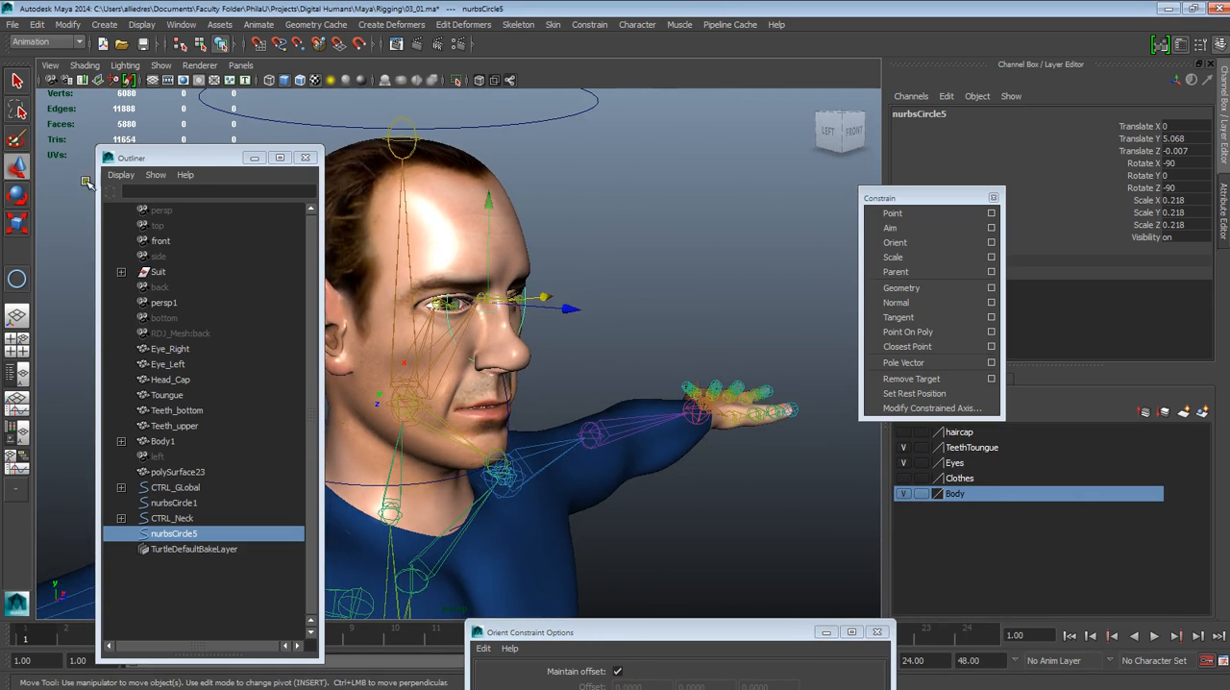
{"action": "left_click_drag", "start_coordinate": [590, 310], "coordinate": [685, 398]}
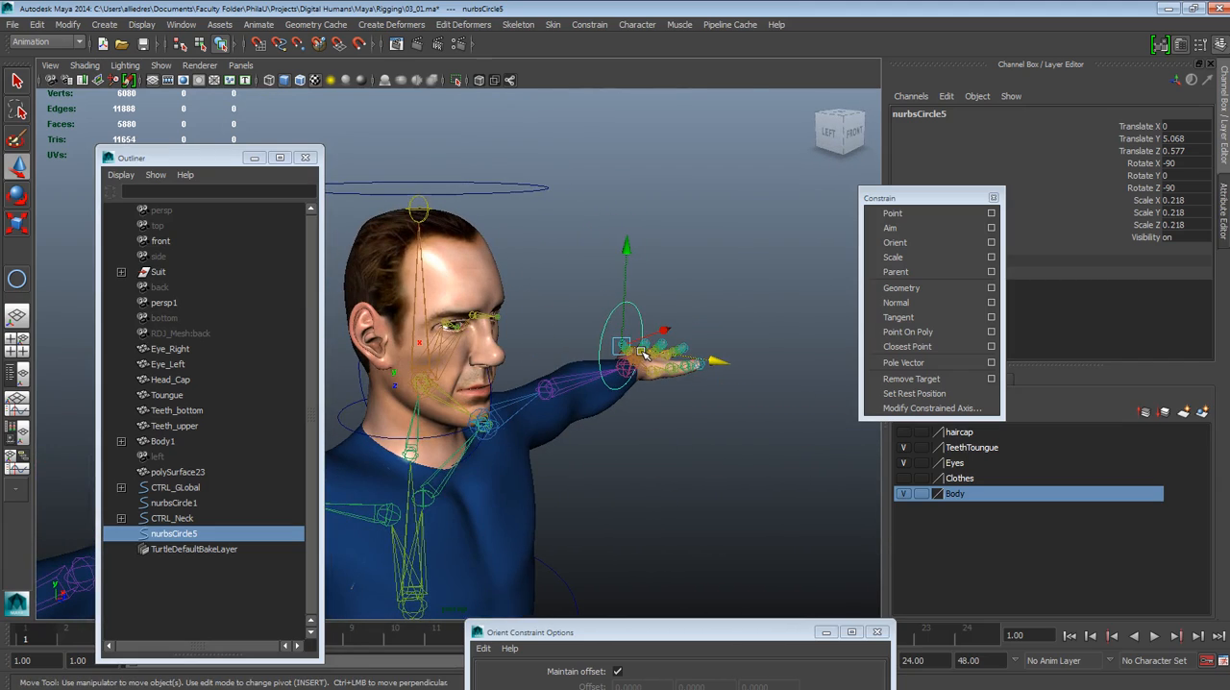
{"action": "left_click_drag", "start_coordinate": [642, 438], "coordinate": [620, 421], "text": "alt"}
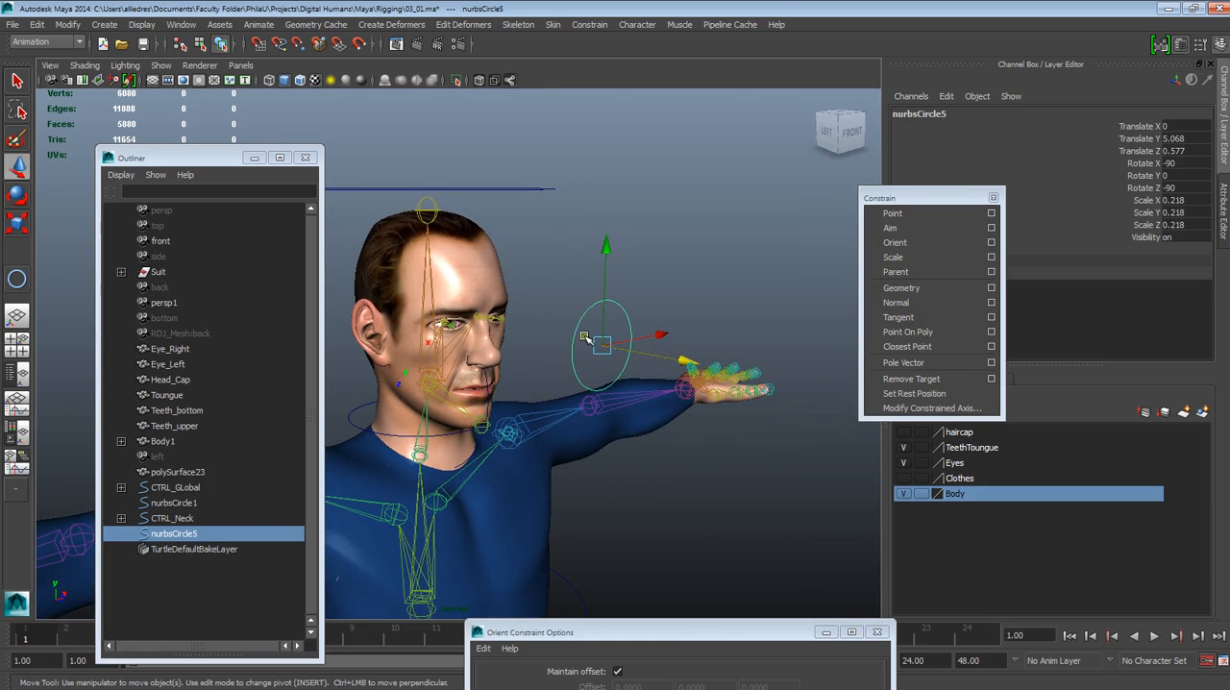
Freeze the transformations of nurbsCircle5 at its place in front of the face
{"action": "left_click_drag", "start_coordinate": [621, 329], "coordinate": [626, 419], "text": "alt"}
{"action": "left_click", "coordinate": [67, 25]}
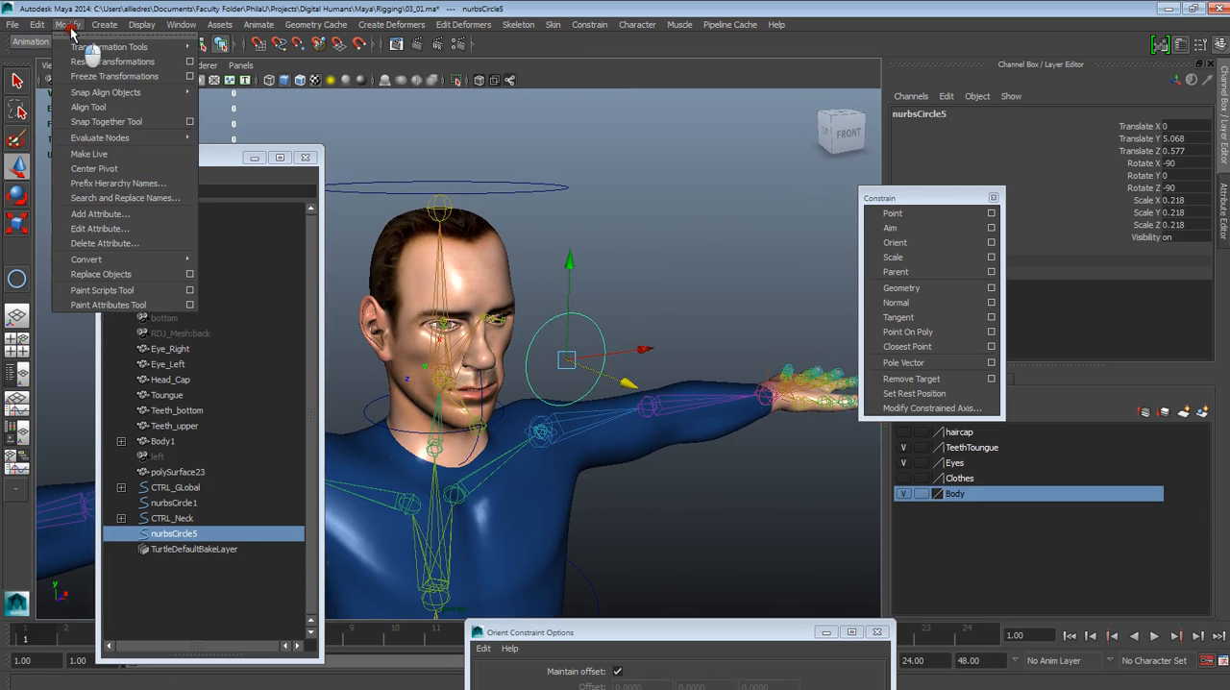
{"action": "left_click", "coordinate": [114, 76]}
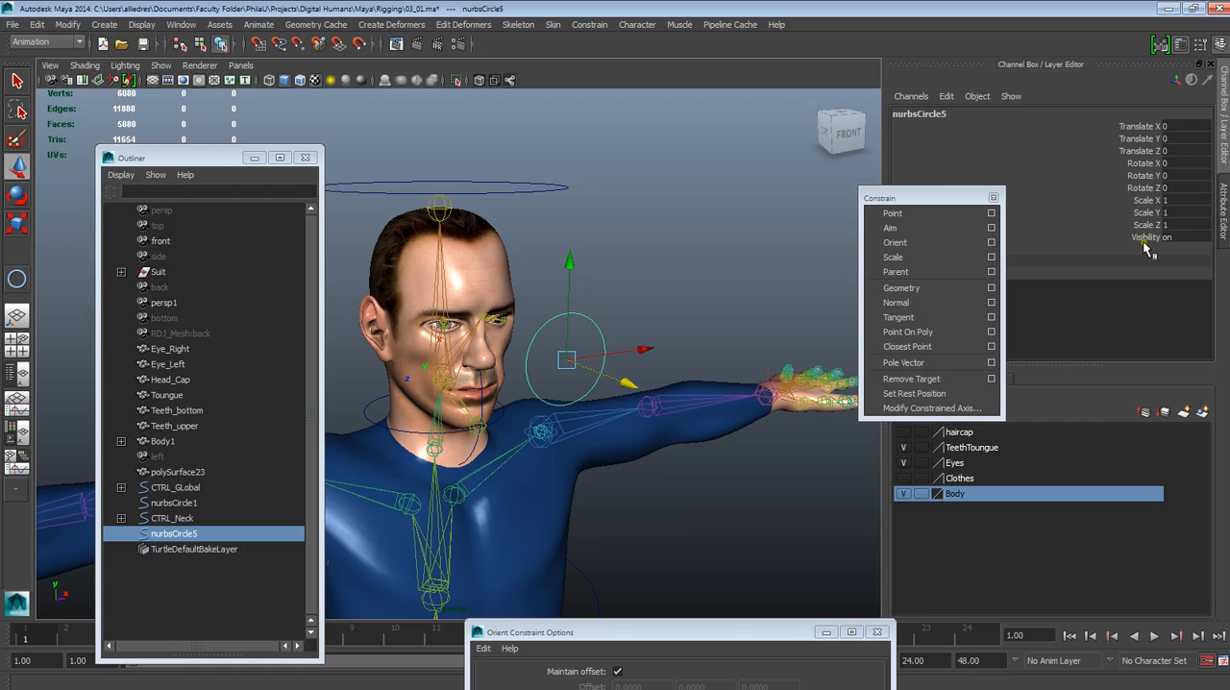
Hide the Eyes and Body layers again to expose the eye joints
{"action": "scroll", "coordinate": [638, 220], "scroll_direction": "up", "scroll_amount": 2}
{"action": "left_click_drag", "start_coordinate": [726, 238], "coordinate": [530, 297], "text": "alt"}
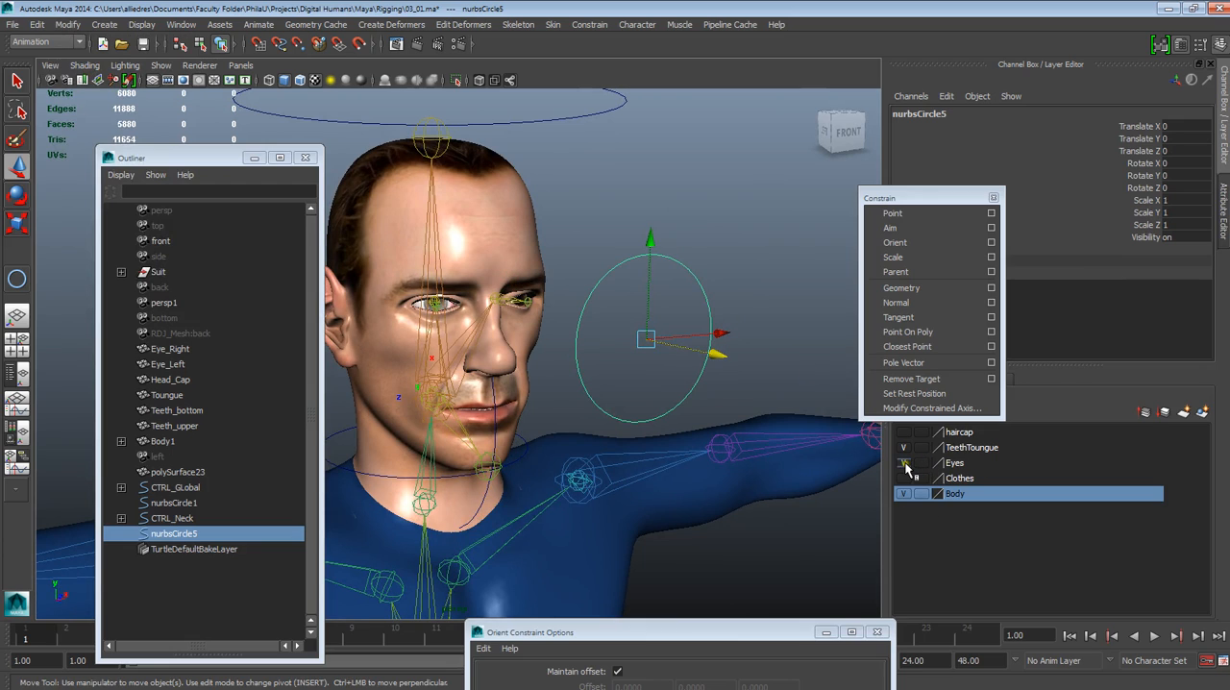
{"action": "left_click", "coordinate": [903, 493]}
{"action": "left_click_drag", "start_coordinate": [576, 403], "coordinate": [562, 358], "text": "alt"}
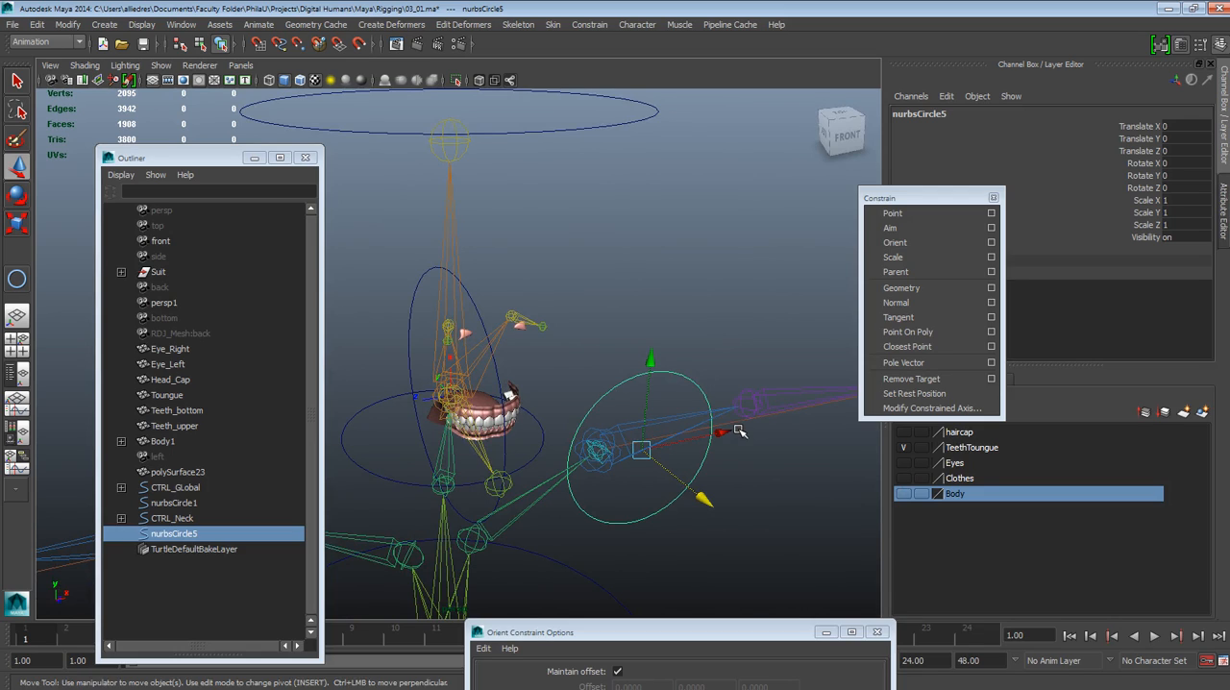
Open the Aim Constraint options and arrange the window so that all its settings are accessible
{"action": "left_click_drag", "start_coordinate": [738, 432], "coordinate": [742, 355], "text": "alt"}
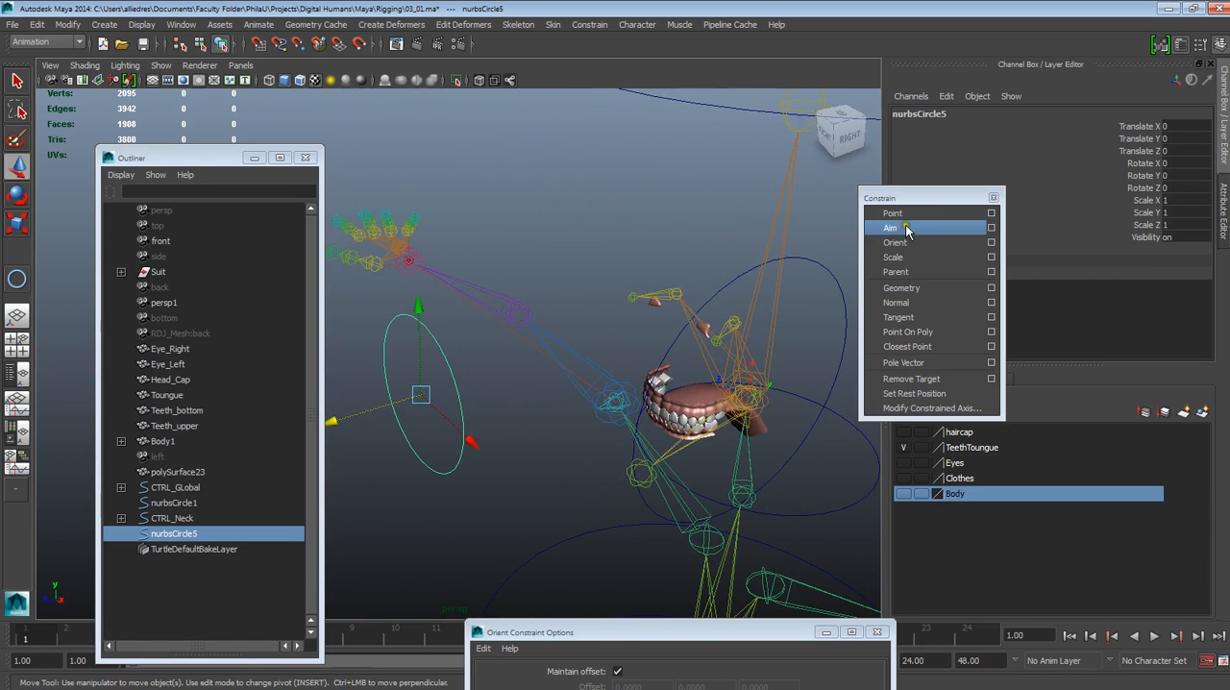
{"action": "left_click", "coordinate": [992, 228]}
{"action": "left_click_drag", "start_coordinate": [738, 634], "coordinate": [1020, 318]}
{"action": "left_click_drag", "start_coordinate": [1023, 531], "coordinate": [1043, 593]}
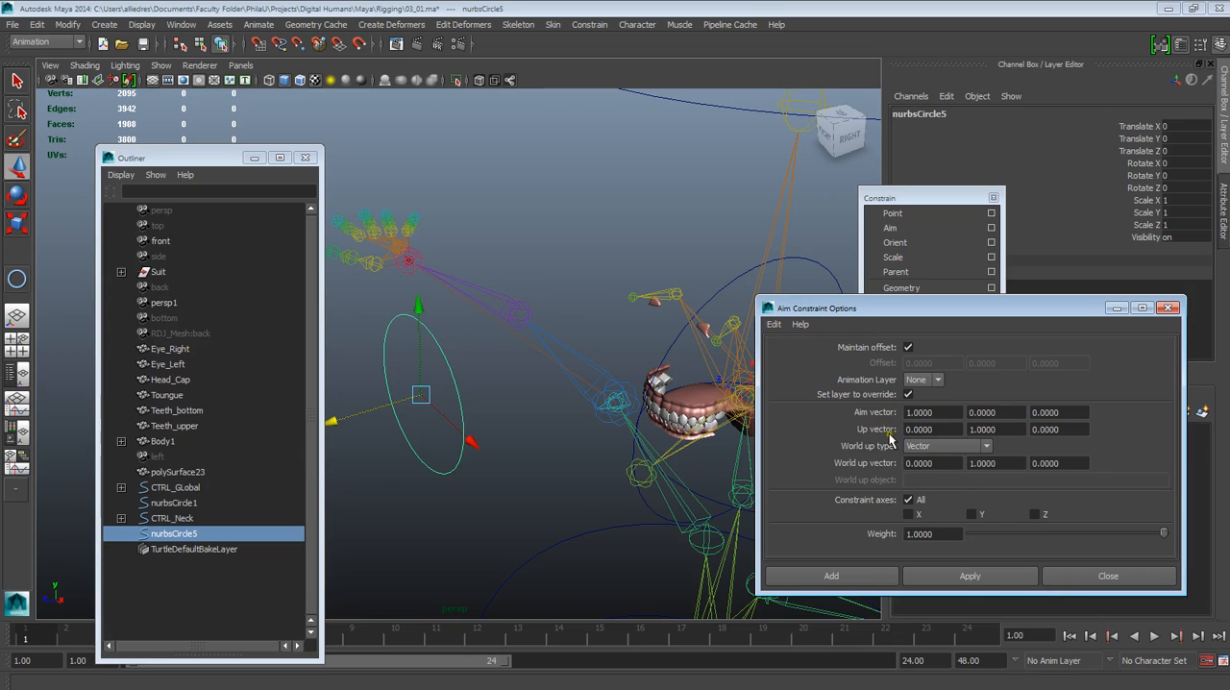
Select the base eye joint, joint15, and examine it up close beside the other eye's joint
{"action": "middle_click", "coordinate": [600, 241]}
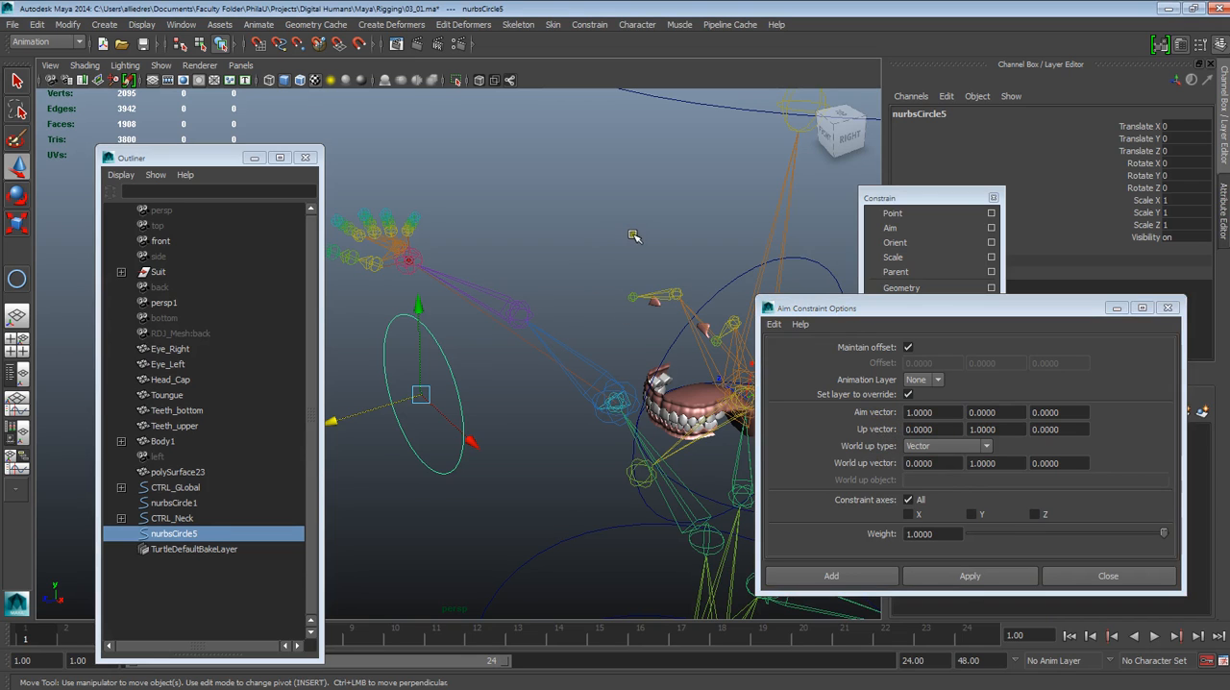
{"action": "scroll", "coordinate": [632, 235], "scroll_direction": "up", "scroll_amount": 3}
{"action": "middle_click_drag", "start_coordinate": [629, 241], "coordinate": [451, 283], "text": "alt"}
{"action": "scroll", "coordinate": [567, 325], "scroll_direction": "up", "scroll_amount": 3}
{"action": "left_click_drag", "start_coordinate": [587, 336], "coordinate": [549, 330], "text": "alt"}
{"action": "middle_click_drag", "start_coordinate": [549, 330], "coordinate": [538, 364], "text": "alt"}
{"action": "left_click", "coordinate": [615, 342]}
{"action": "mouse_move", "coordinate": [638, 376]}
{"action": "left_mouse_down", "text": "alt"}
{"action": "mouse_move", "coordinate": [659, 391]}
{"action": "mouse_move", "coordinate": [647, 359]}
{"action": "left_mouse_up", "text": "alt"}
{"action": "scroll", "coordinate": [663, 328], "scroll_direction": "up", "scroll_amount": 2}
{"action": "middle_click_drag", "start_coordinate": [667, 340], "coordinate": [627, 420], "text": "alt"}
{"action": "scroll", "coordinate": [626, 384], "scroll_direction": "up", "scroll_amount": 3}
{"action": "scroll", "coordinate": [592, 413], "scroll_direction": "up", "scroll_amount": 3}
{"action": "right_click_drag", "start_coordinate": [631, 423], "coordinate": [620, 375], "text": "alt"}
{"action": "mouse_move", "coordinate": [606, 391]}
{"action": "left_mouse_down", "text": "alt"}
{"action": "mouse_move", "coordinate": [588, 400]}
{"action": "mouse_move", "coordinate": [634, 408]}
{"action": "mouse_move", "coordinate": [622, 401]}
{"action": "left_mouse_up", "text": "alt"}
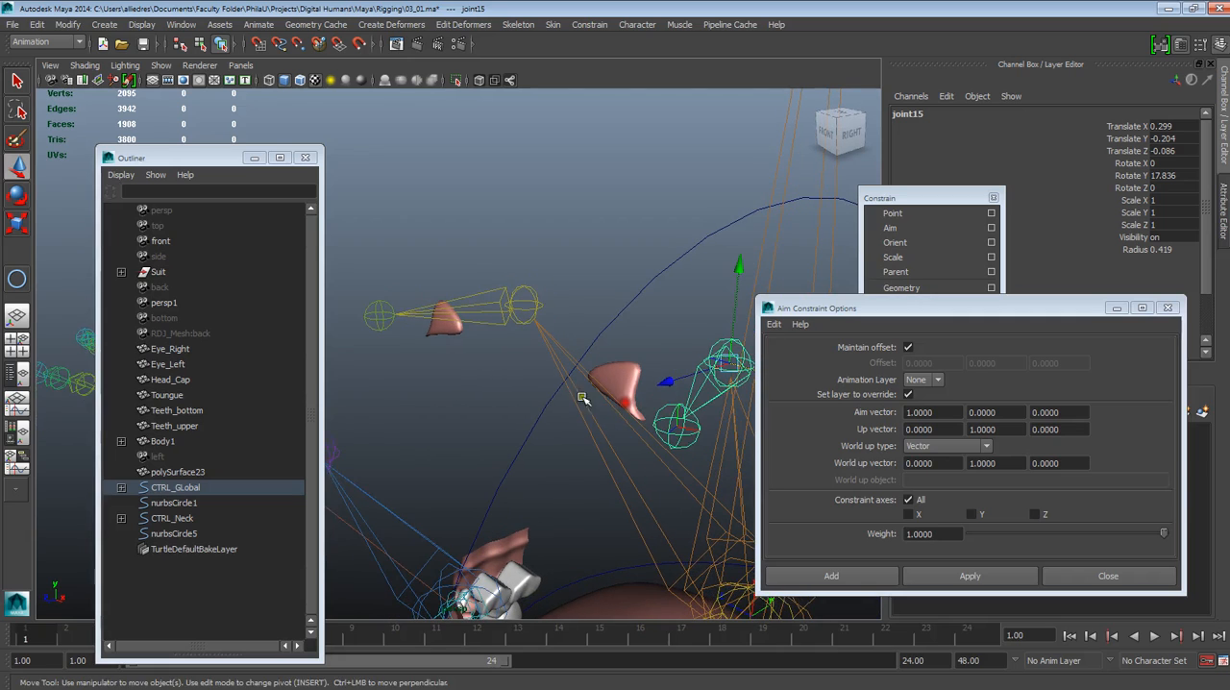
Compare the axis directions of joint15 with the aim, up and world up vectors in the Aim Constraint options
{"action": "left_click", "coordinate": [18, 194]}
{"action": "left_click_drag", "start_coordinate": [457, 228], "coordinate": [415, 246], "text": "alt"}
{"action": "key", "text": "w"}
{"action": "left_click", "coordinate": [453, 303]}
{"action": "left_click_drag", "start_coordinate": [453, 302], "coordinate": [489, 349], "text": "alt"}
{"action": "left_click", "coordinate": [575, 395]}
{"action": "left_click", "coordinate": [915, 408]}
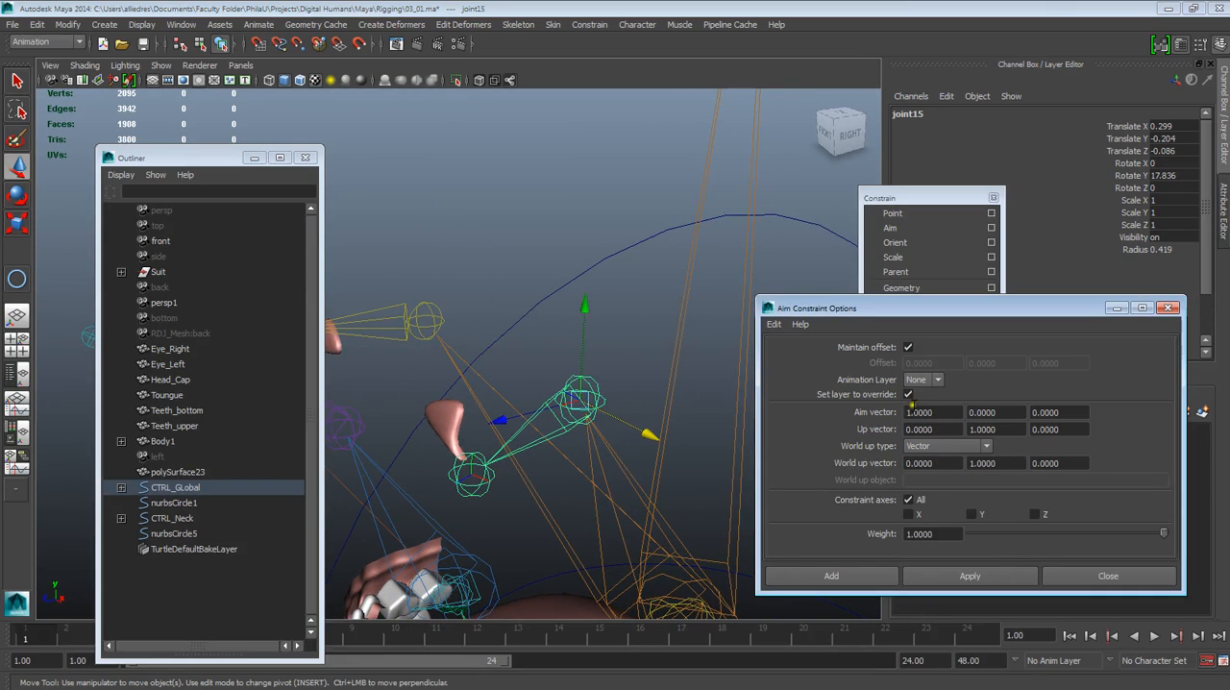
{"action": "left_click", "coordinate": [577, 408]}
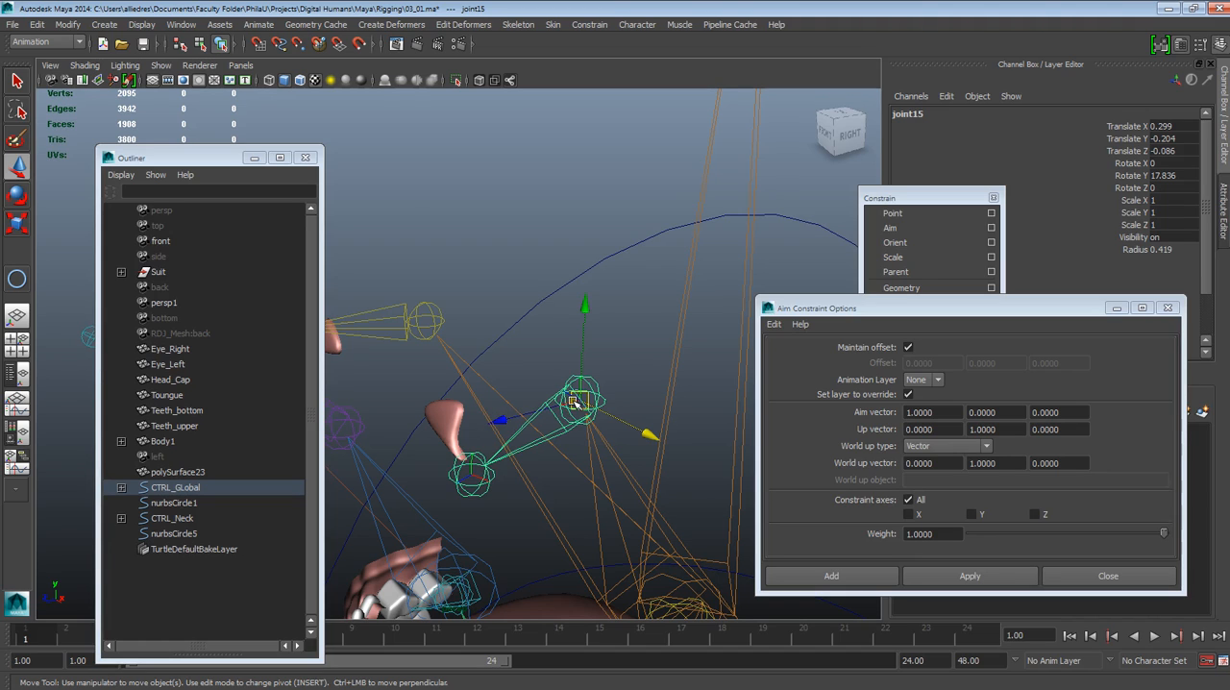
{"action": "left_click", "coordinate": [859, 423]}
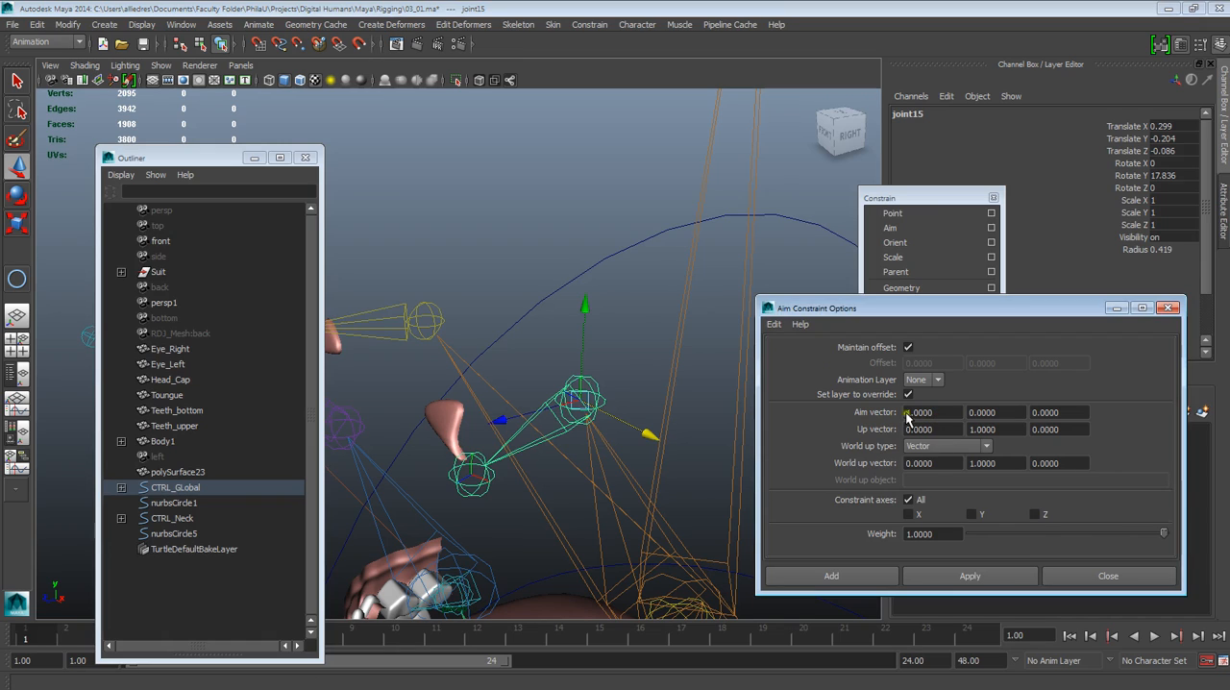
{"action": "left_click_drag", "start_coordinate": [632, 415], "coordinate": [669, 414], "text": "alt"}
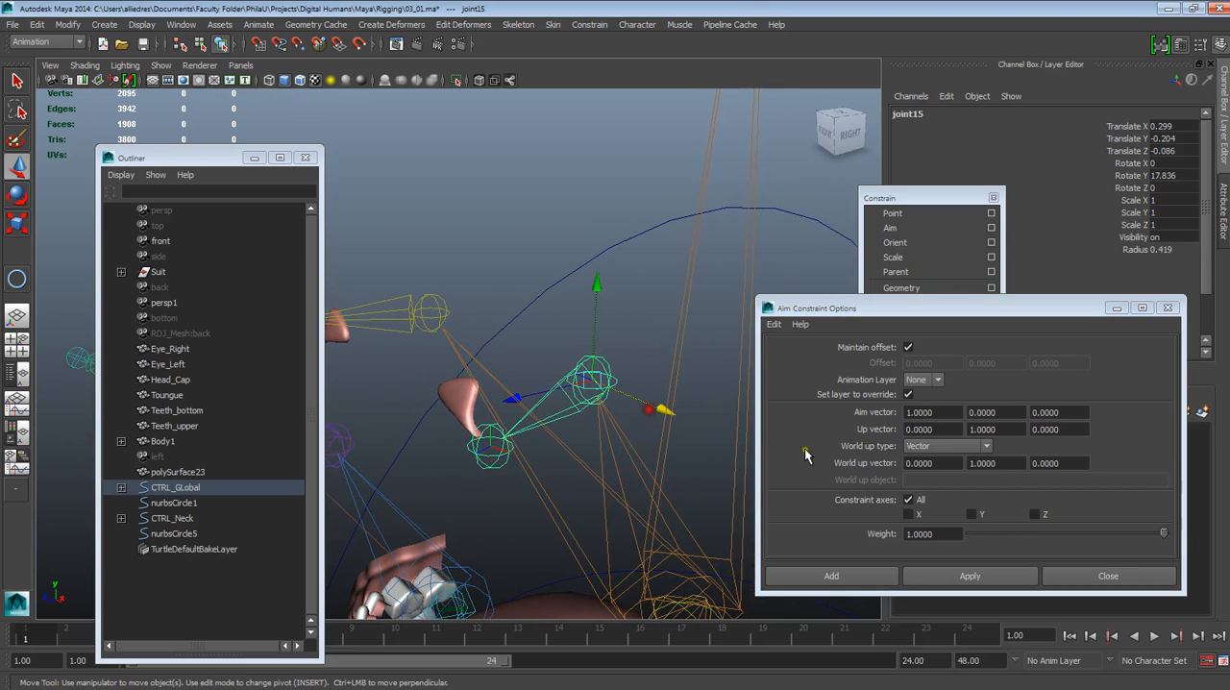
{"action": "left_click", "coordinate": [999, 467]}
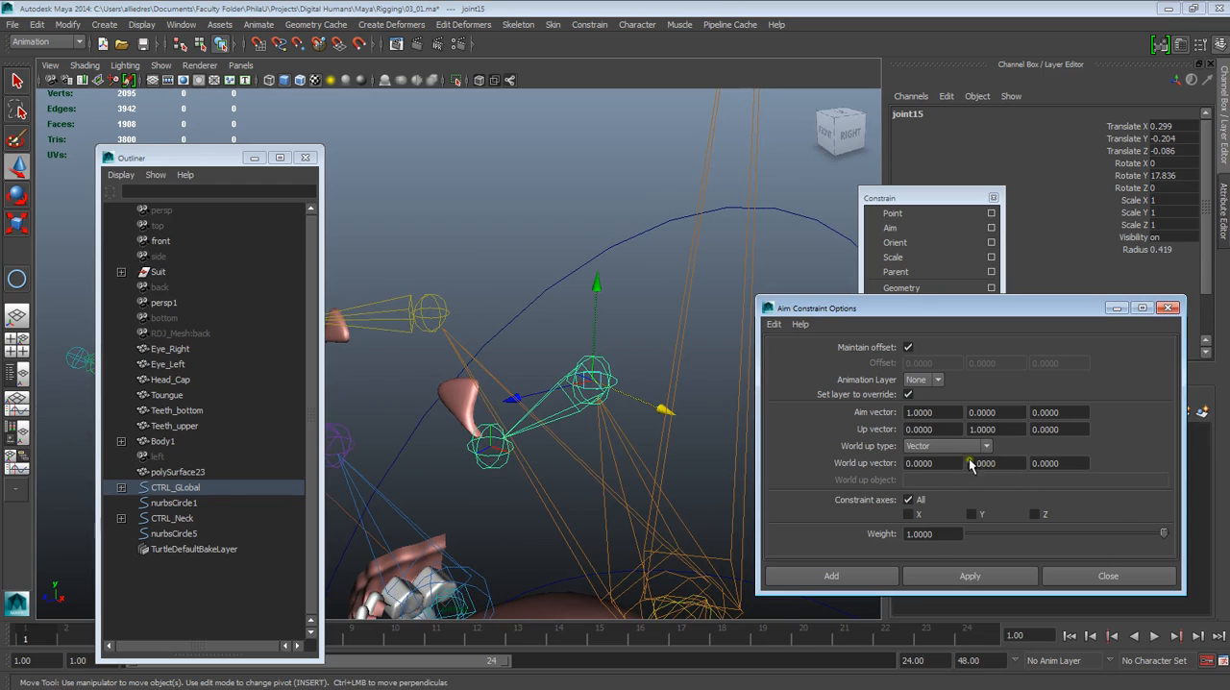
{"action": "left_click", "coordinate": [575, 380]}
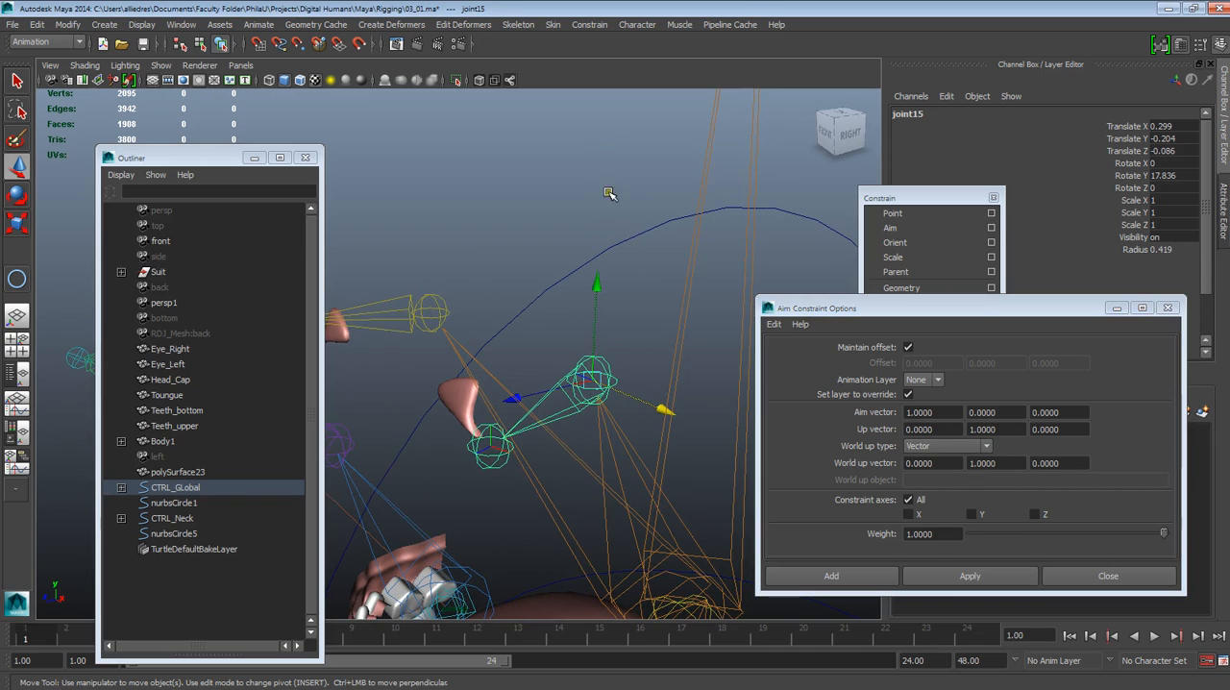
Move the Outliner aside and clear the selection so that nurbsCircle5 and both eye joints are accessible in the viewport
{"action": "left_click_drag", "start_coordinate": [594, 265], "coordinate": [582, 326], "text": "alt"}
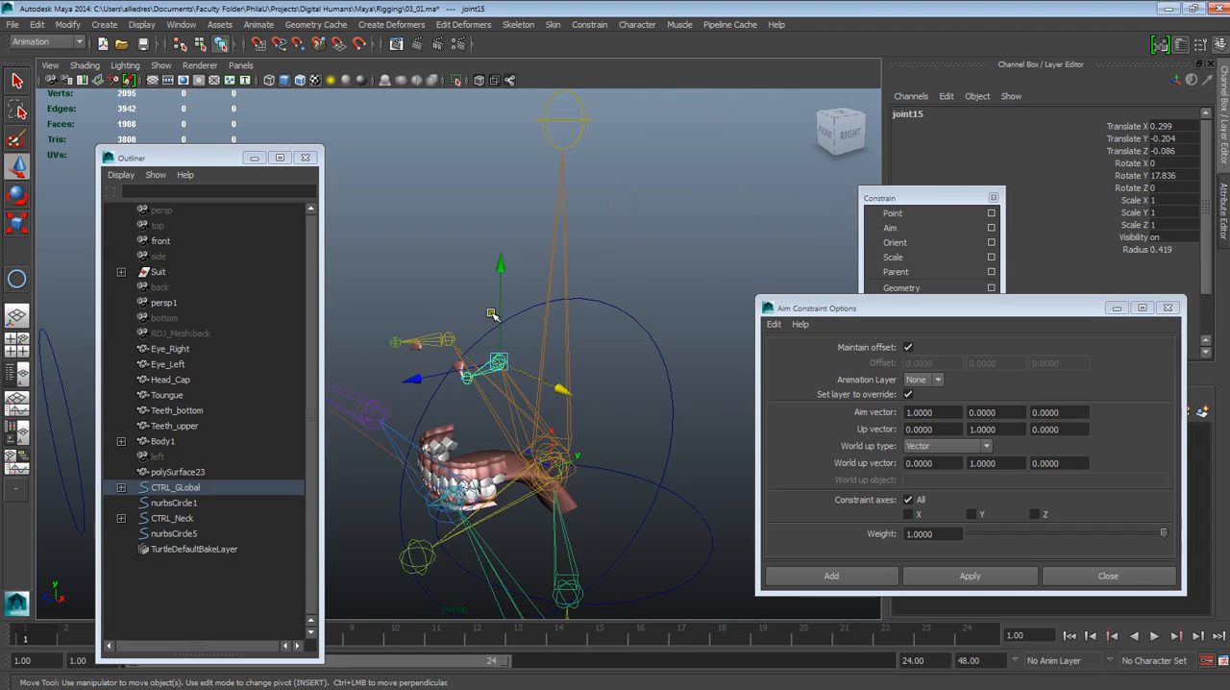
{"action": "middle_click_drag", "start_coordinate": [491, 315], "coordinate": [620, 283], "text": "alt"}
{"action": "left_click_drag", "start_coordinate": [621, 283], "coordinate": [626, 294], "text": "alt"}
{"action": "left_click_drag", "start_coordinate": [220, 157], "coordinate": [156, 186]}
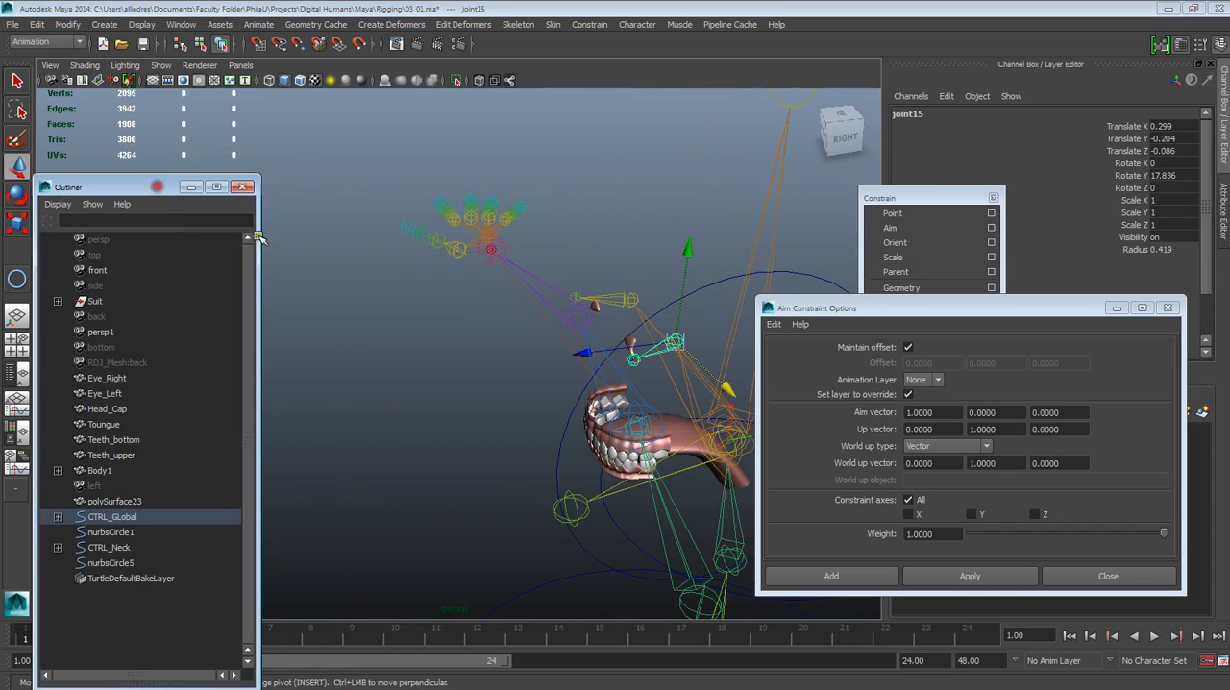
{"action": "middle_click_drag", "start_coordinate": [523, 342], "coordinate": [623, 330], "text": "alt"}
{"action": "left_click_drag", "start_coordinate": [623, 330], "coordinate": [593, 333], "text": "alt"}
{"action": "left_click", "coordinate": [745, 255]}
{"action": "left_click_drag", "start_coordinate": [697, 326], "coordinate": [655, 381], "text": "alt"}
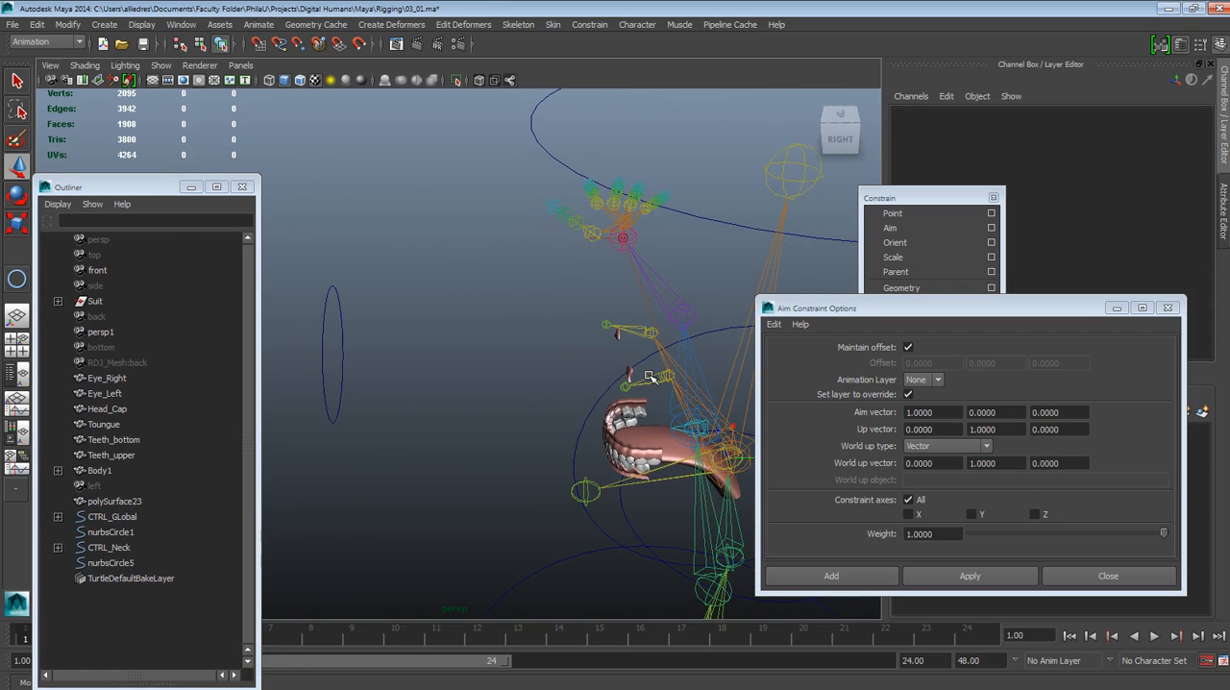
Aim-constrain the eye joint joint15 to nurbsCircle5 with Maintain offset on and an aim vector of 1, 0, 0
{"action": "left_click", "coordinate": [649, 375]}
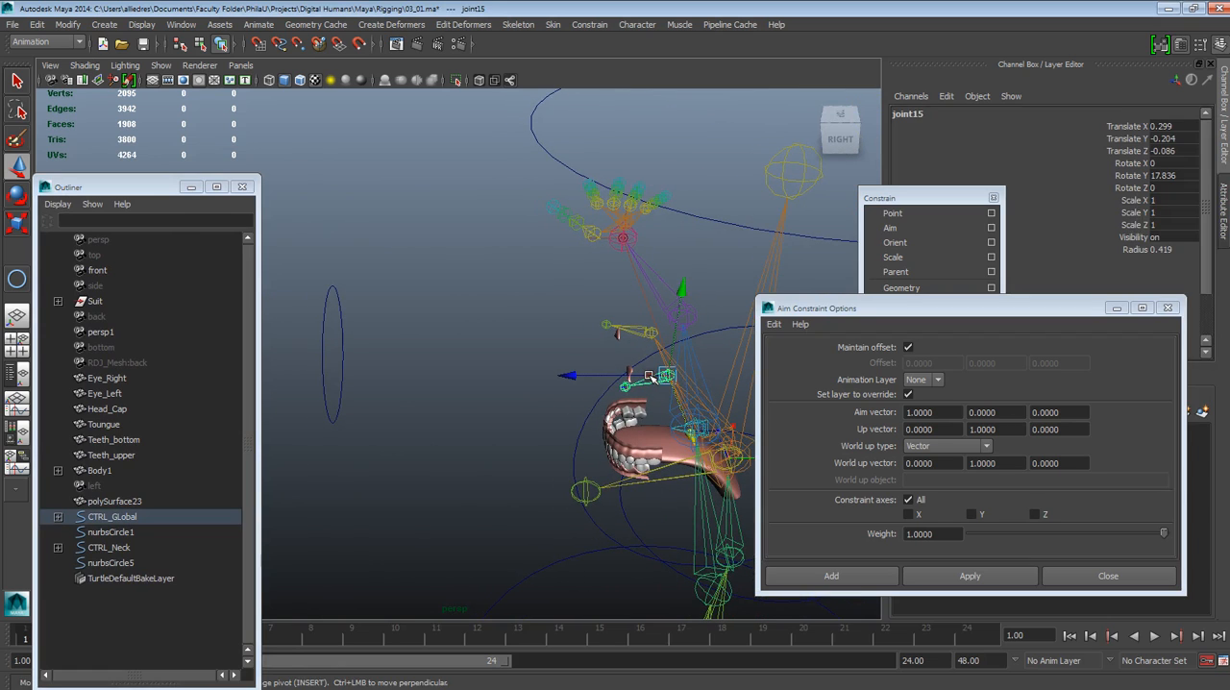
{"action": "left_click", "coordinate": [341, 334]}
{"action": "left_click", "coordinate": [342, 318]}
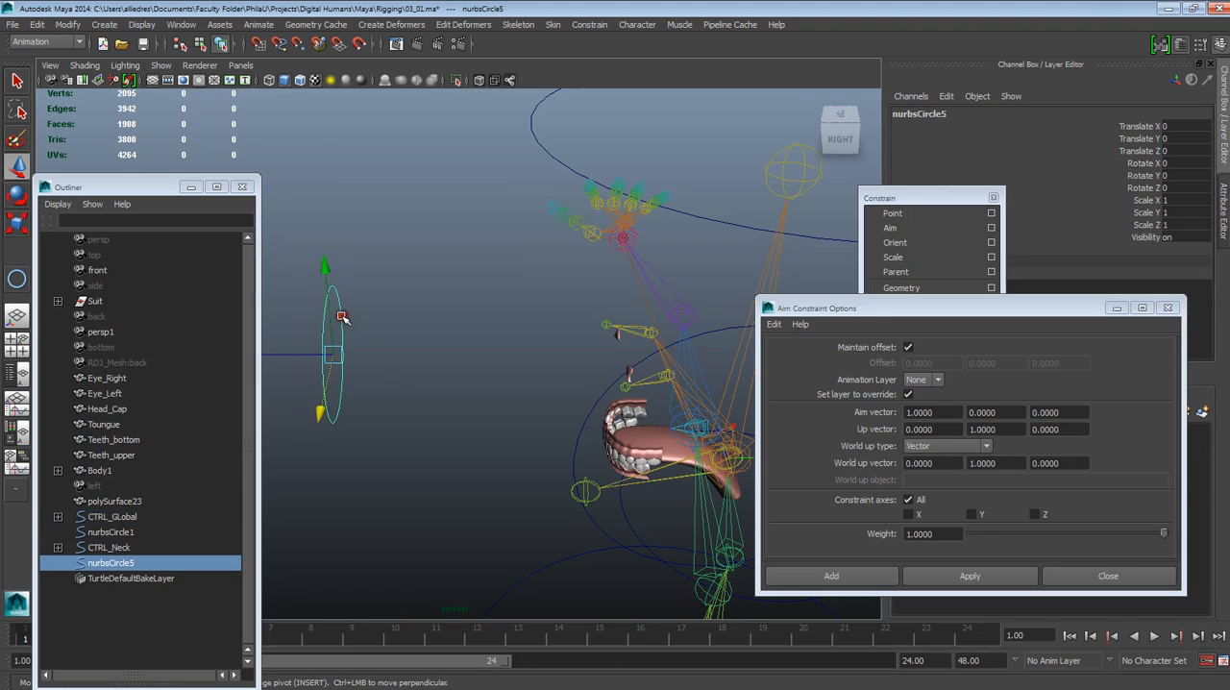
{"action": "left_click", "coordinate": [654, 382], "text": "shift"}
{"action": "left_click", "coordinate": [939, 582]}
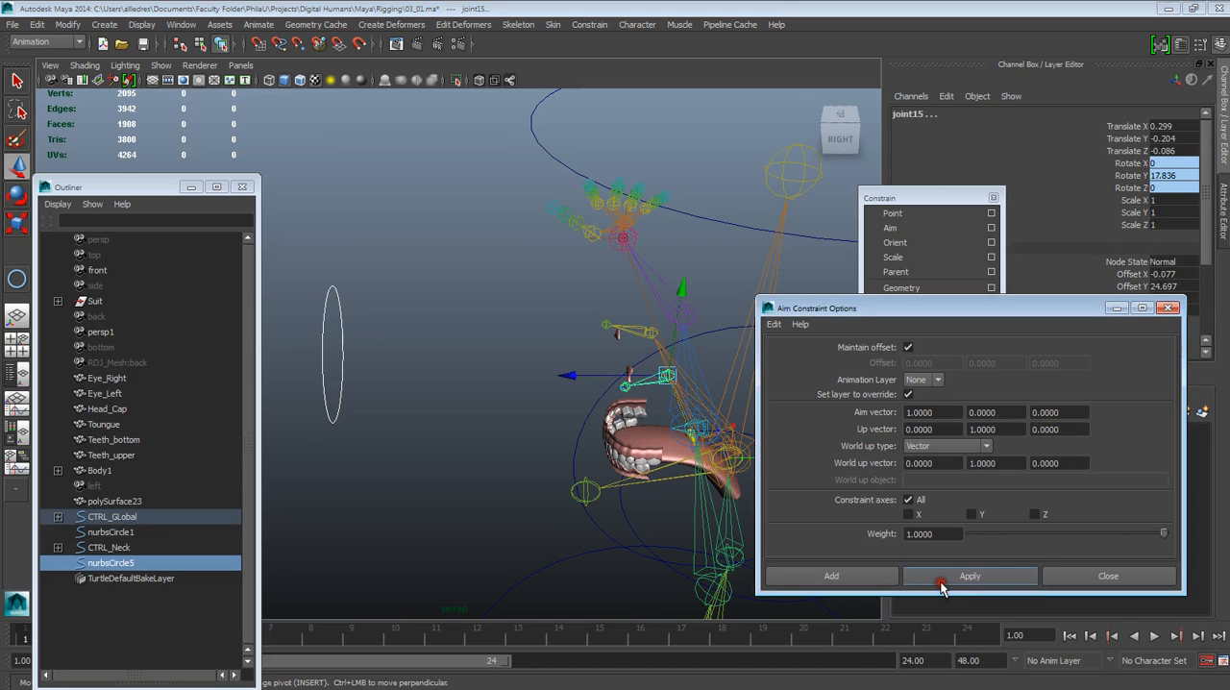
Test the aim constraint on joint15 by moving nurbsCircle5, and undo the move
{"action": "left_click", "coordinate": [473, 423]}
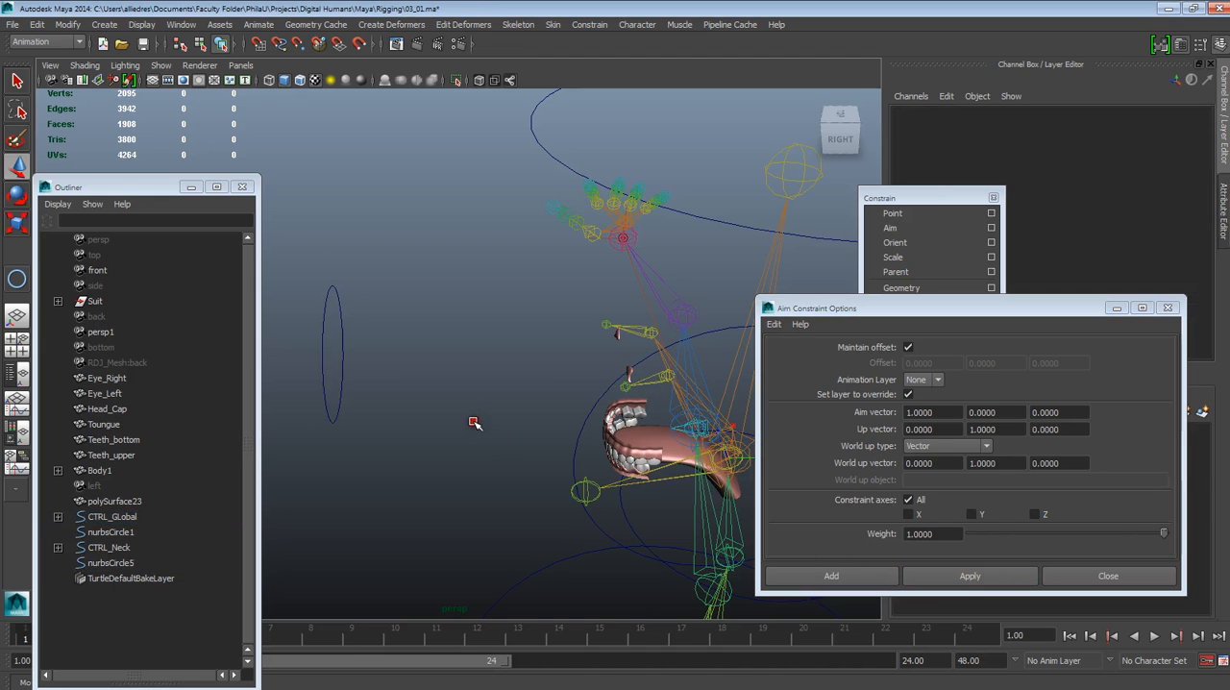
{"action": "left_click", "coordinate": [343, 386]}
{"action": "left_click_drag", "start_coordinate": [462, 413], "coordinate": [721, 371], "text": "alt"}
{"action": "left_click_drag", "start_coordinate": [677, 270], "coordinate": [657, 305], "text": "alt"}
{"action": "left_click_drag", "start_coordinate": [583, 320], "coordinate": [610, 265]}
{"action": "key", "text": "ctrl+z"}
Aim-constrain the other eye's base joint, joint19, to nurbsCircle5 with the same settings, and close the Aim Constraint options
{"action": "left_click", "coordinate": [686, 329]}
{"action": "left_click_drag", "start_coordinate": [687, 329], "coordinate": [432, 376], "text": "alt"}
{"action": "left_click", "coordinate": [647, 244]}
{"action": "left_click_drag", "start_coordinate": [648, 244], "coordinate": [580, 327], "text": "alt"}
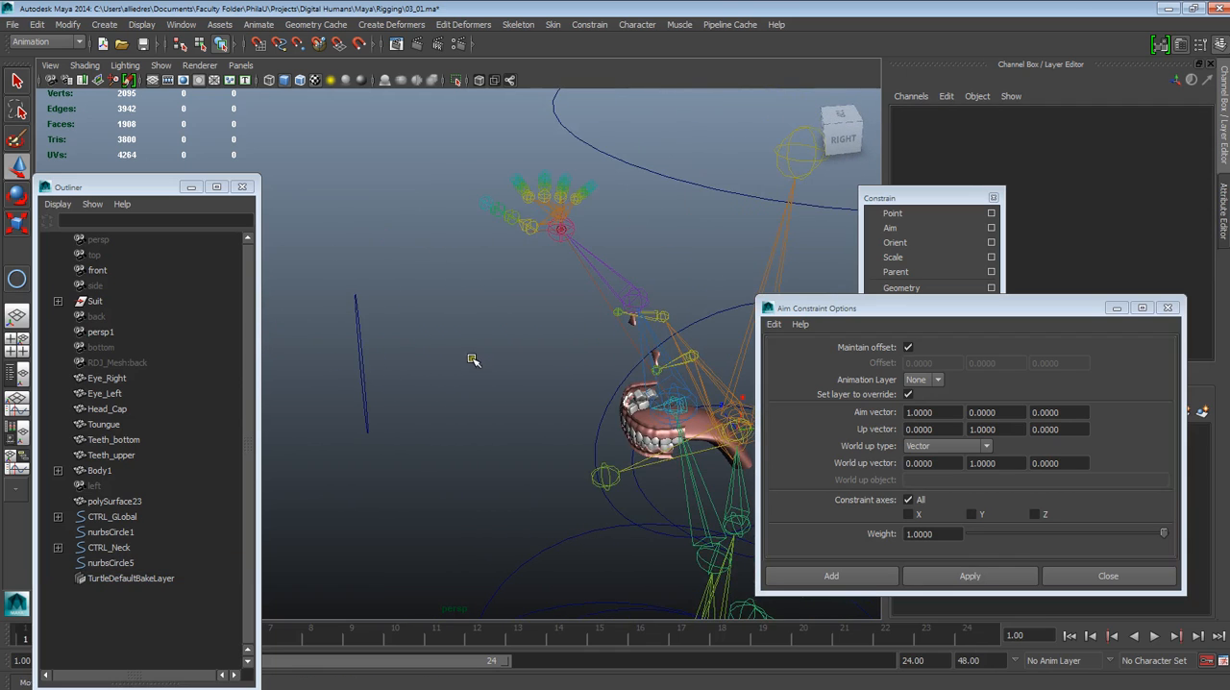
{"action": "left_click_drag", "start_coordinate": [566, 371], "coordinate": [335, 336], "text": "alt"}
{"action": "left_click", "coordinate": [334, 335]}
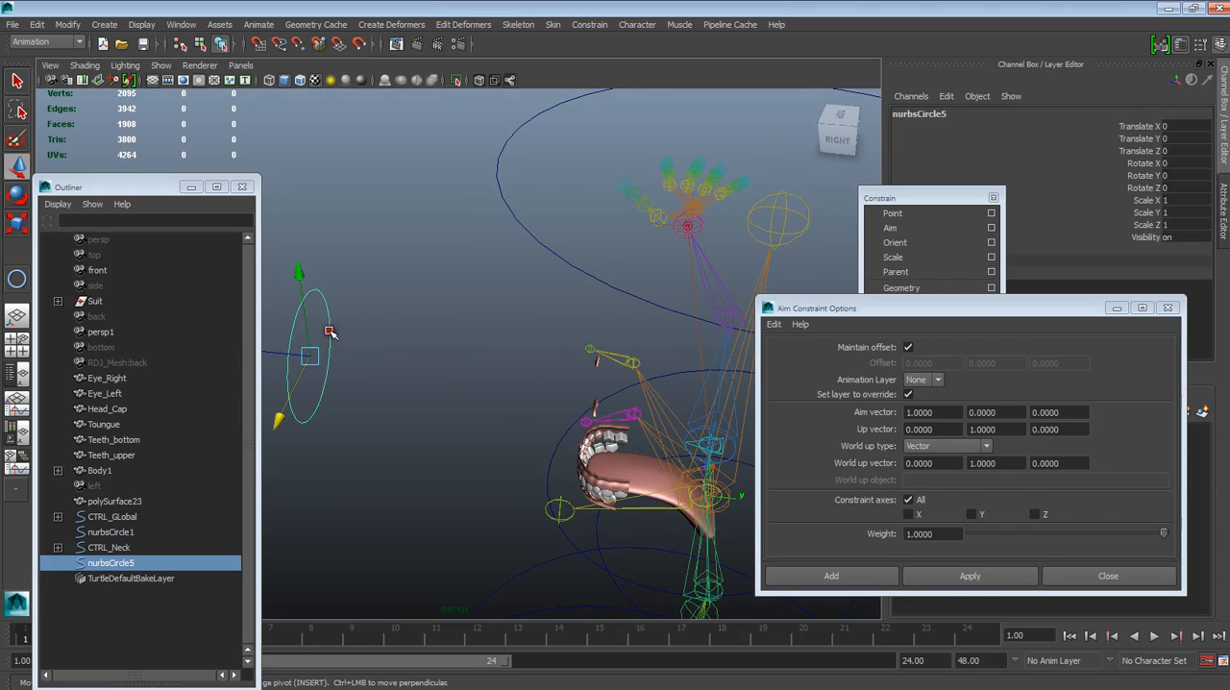
{"action": "left_click", "coordinate": [625, 360], "text": "shift"}
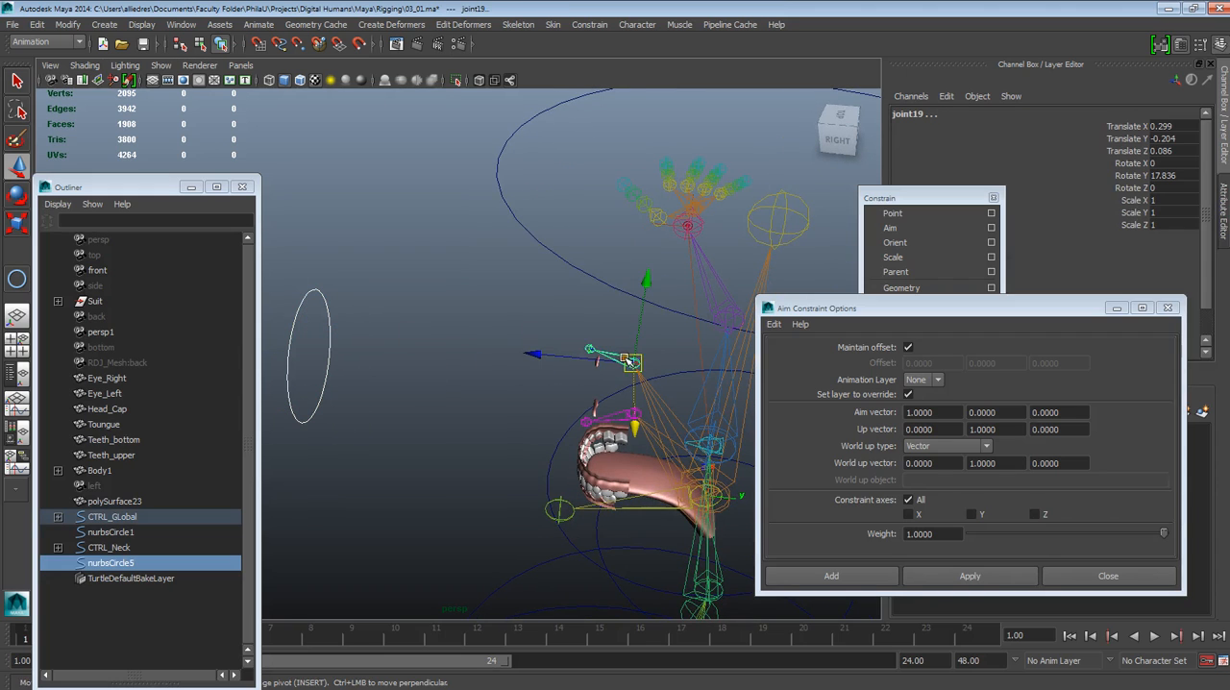
{"action": "left_click", "coordinate": [928, 575]}
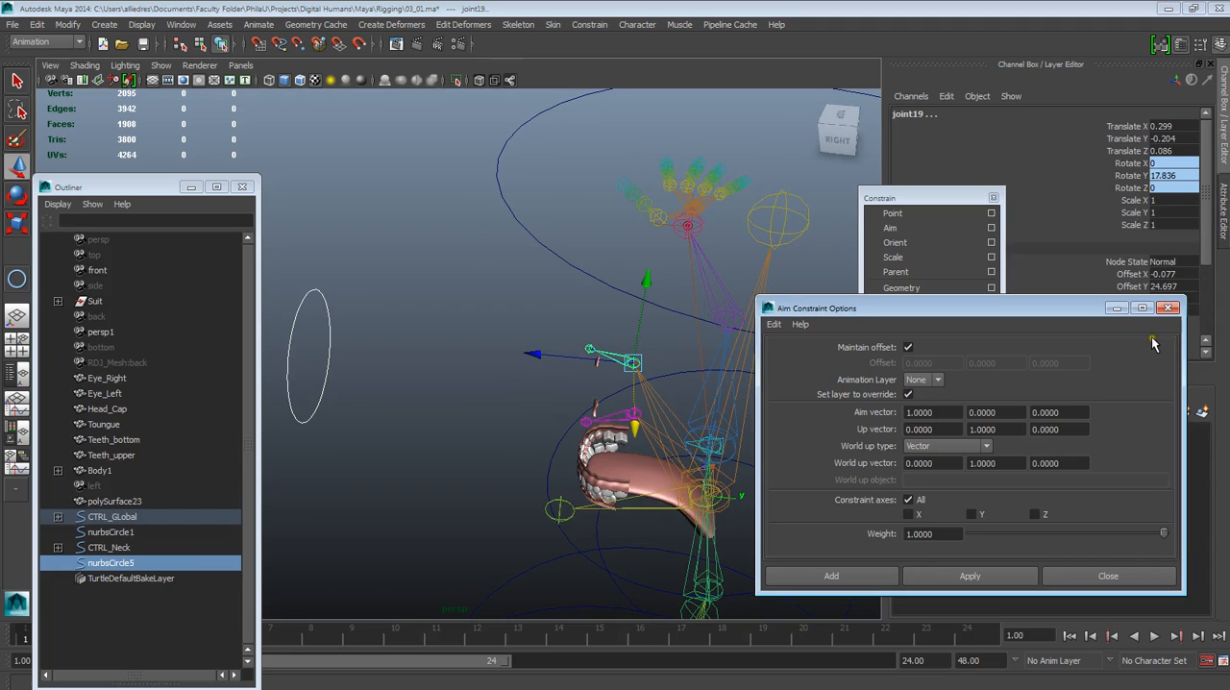
{"action": "left_click", "coordinate": [1168, 309]}
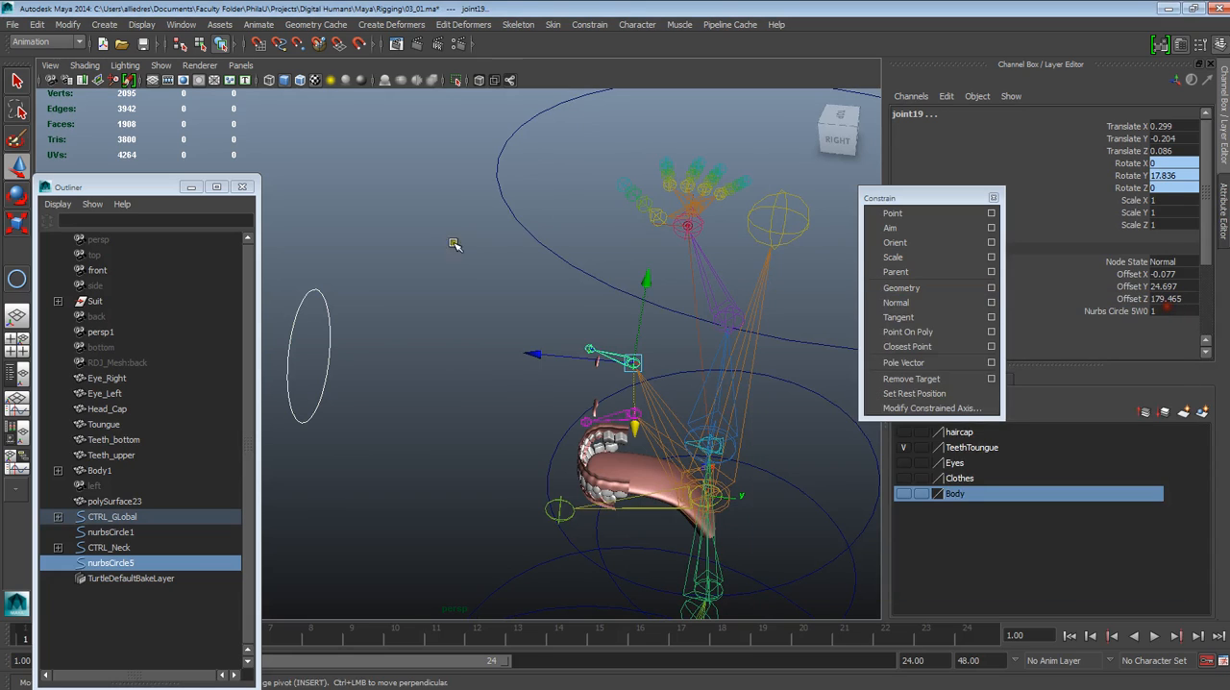
Show the Body and Eyes layers and hide the joints in the viewport to see the finished face
{"action": "left_click", "coordinate": [429, 251]}
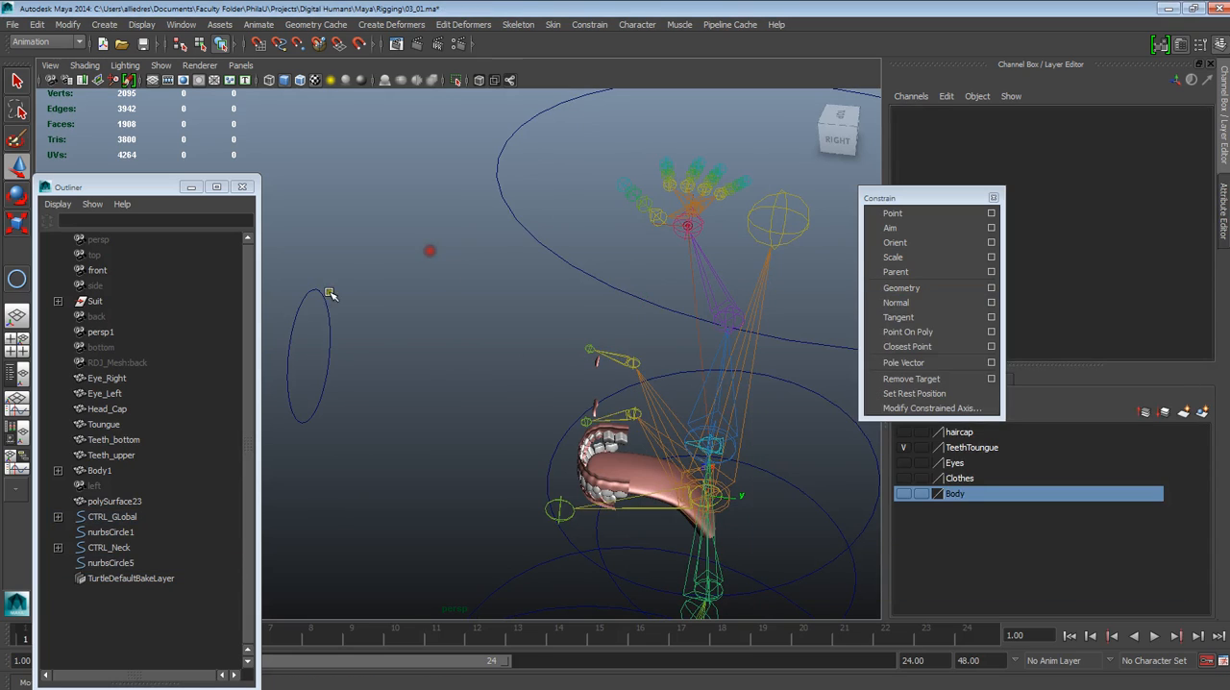
{"action": "left_click", "coordinate": [903, 493]}
{"action": "left_click", "coordinate": [900, 463]}
{"action": "scroll", "coordinate": [574, 423], "scroll_direction": "down", "scroll_amount": 5}
{"action": "left_click_drag", "start_coordinate": [557, 408], "coordinate": [606, 411], "text": "alt"}
{"action": "scroll", "coordinate": [593, 417], "scroll_direction": "up", "scroll_amount": 4}
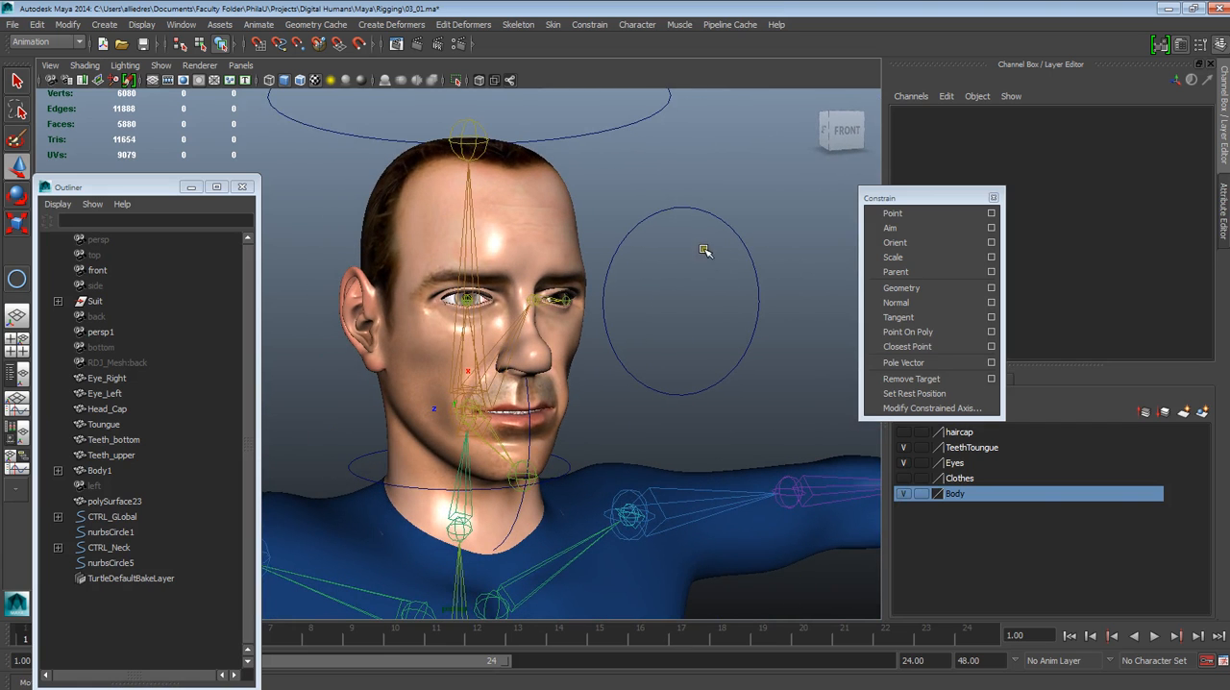
{"action": "left_click", "coordinate": [161, 65]}
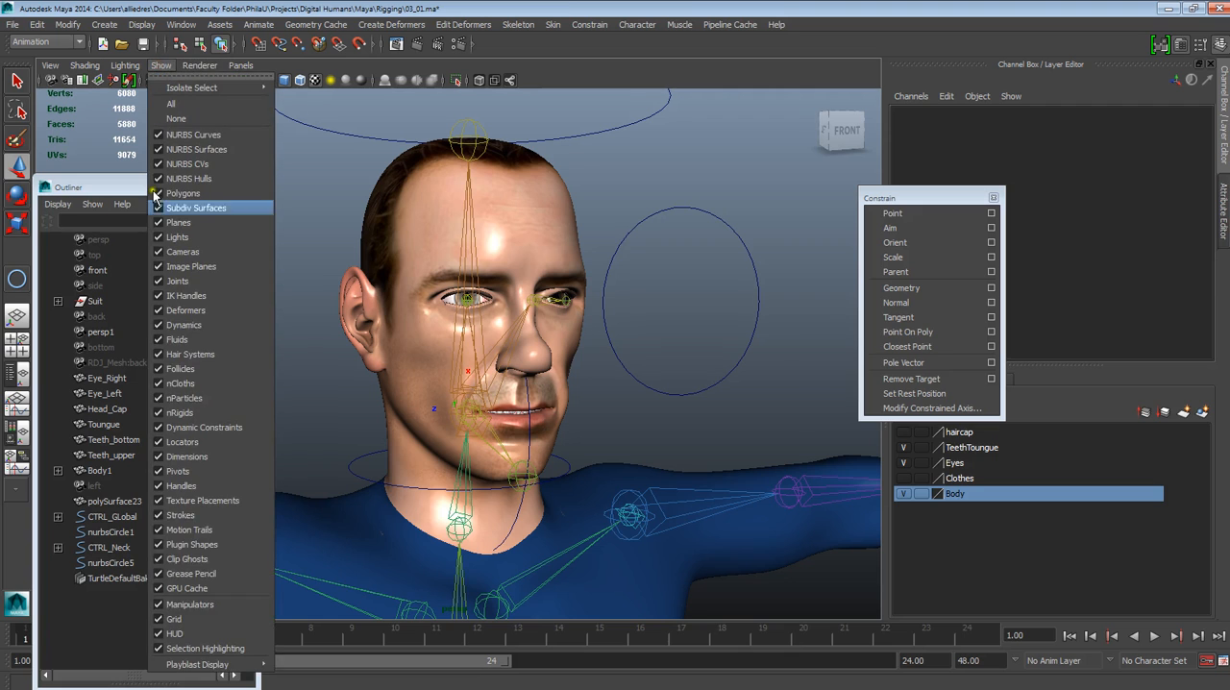
{"action": "left_click", "coordinate": [173, 281]}
Test both eyes by moving nurbsCircle5 in front of the face, and undo the move
{"action": "left_click_drag", "start_coordinate": [538, 346], "coordinate": [528, 377], "text": "alt"}
{"action": "left_click", "coordinate": [678, 209]}
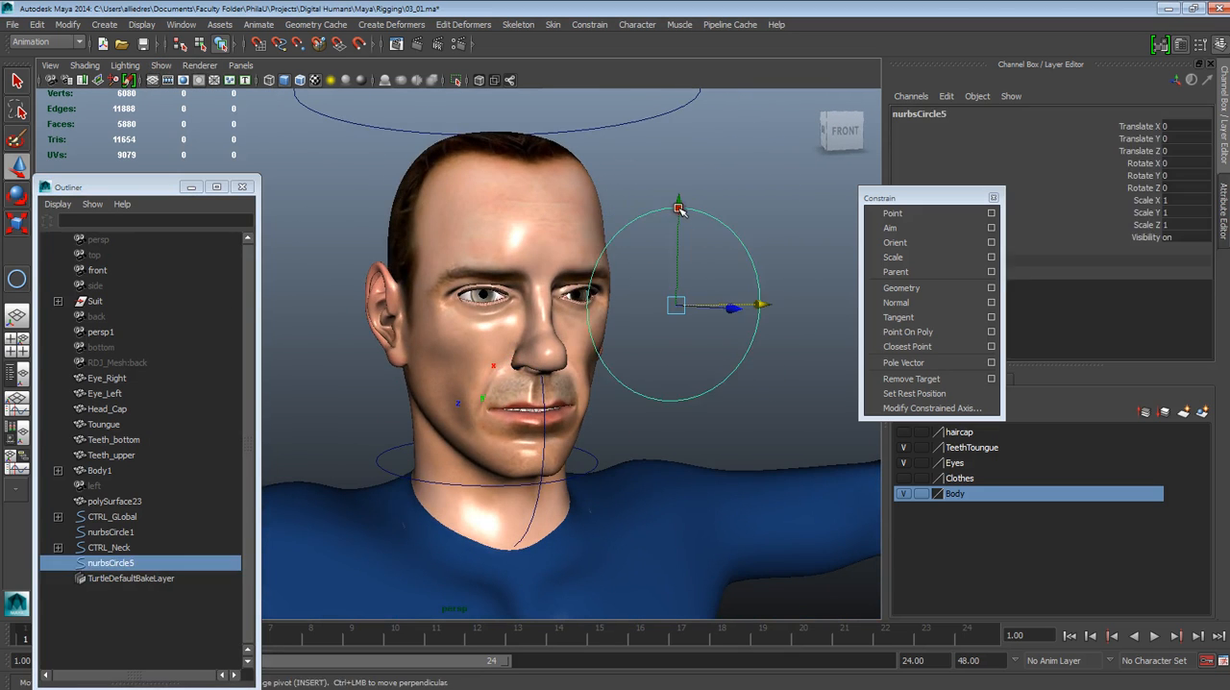
{"action": "left_click_drag", "start_coordinate": [715, 337], "coordinate": [705, 345], "text": "alt"}
{"action": "left_click_drag", "start_coordinate": [664, 311], "coordinate": [615, 351]}
{"action": "key", "text": "ctrl+z"}
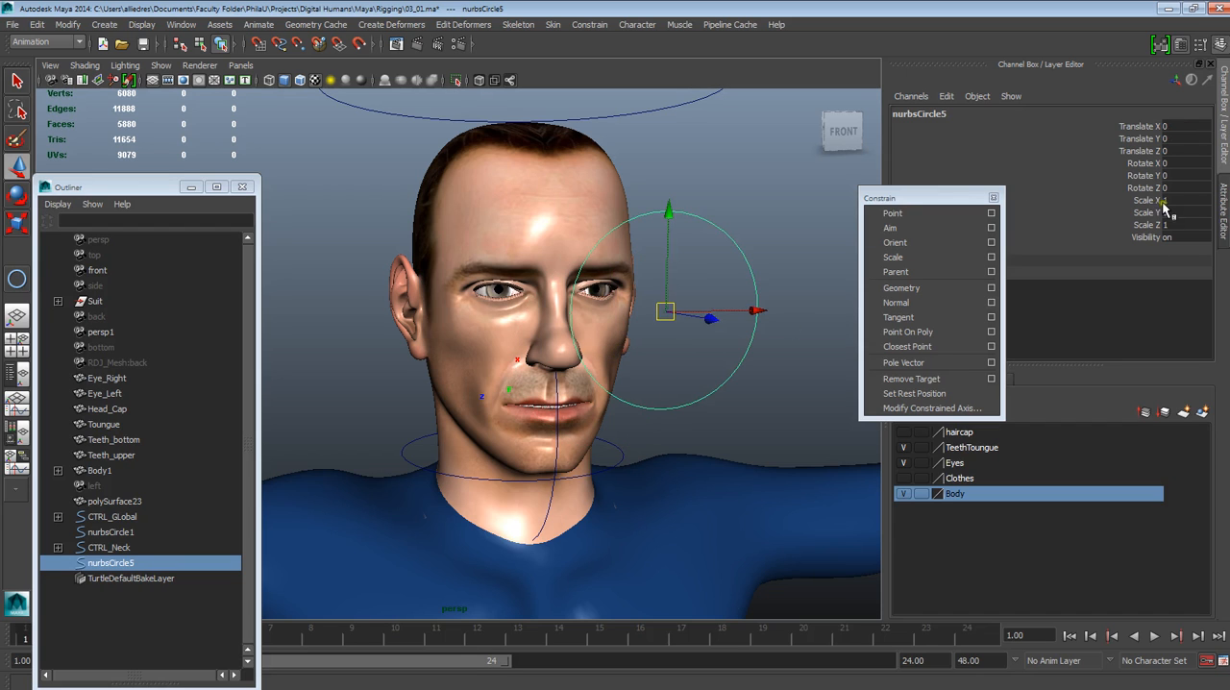
Clear the selection and examine the whole character with its control circles from several angles
{"action": "scroll", "coordinate": [513, 395], "scroll_direction": "down", "scroll_amount": 3}
{"action": "left_click", "coordinate": [681, 376]}
{"action": "scroll", "coordinate": [677, 395], "scroll_direction": "down", "scroll_amount": 5}
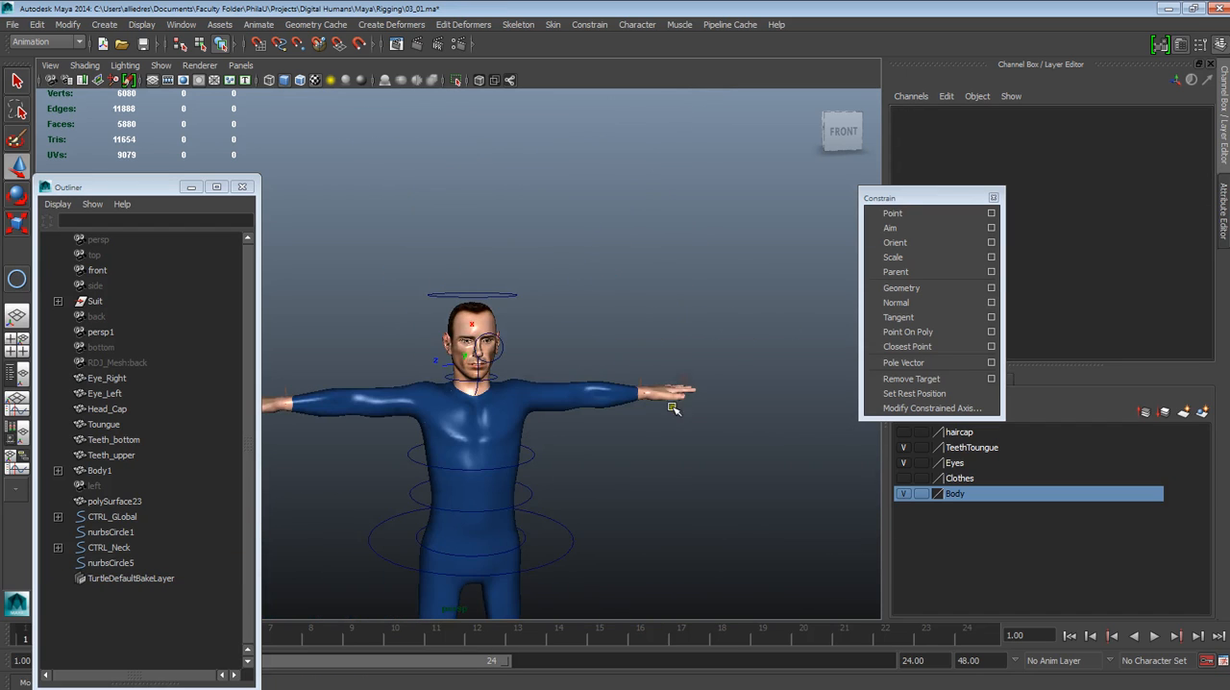
{"action": "middle_click_drag", "start_coordinate": [648, 463], "coordinate": [707, 355], "text": "alt"}
{"action": "left_click_drag", "start_coordinate": [706, 355], "coordinate": [592, 447], "text": "alt"}
{"action": "scroll", "coordinate": [627, 505], "scroll_direction": "down", "scroll_amount": 5}
{"action": "left_click_drag", "start_coordinate": [629, 507], "coordinate": [618, 421], "text": "alt"}
{"action": "scroll", "coordinate": [618, 420], "scroll_direction": "up", "scroll_amount": 4}
{"action": "middle_click_drag", "start_coordinate": [678, 384], "coordinate": [629, 466], "text": "alt"}
{"action": "scroll", "coordinate": [628, 466], "scroll_direction": "up", "scroll_amount": 2}
{"action": "left_click_drag", "start_coordinate": [628, 466], "coordinate": [573, 453], "text": "alt"}
{"action": "scroll", "coordinate": [574, 331], "scroll_direction": "up", "scroll_amount": 5}
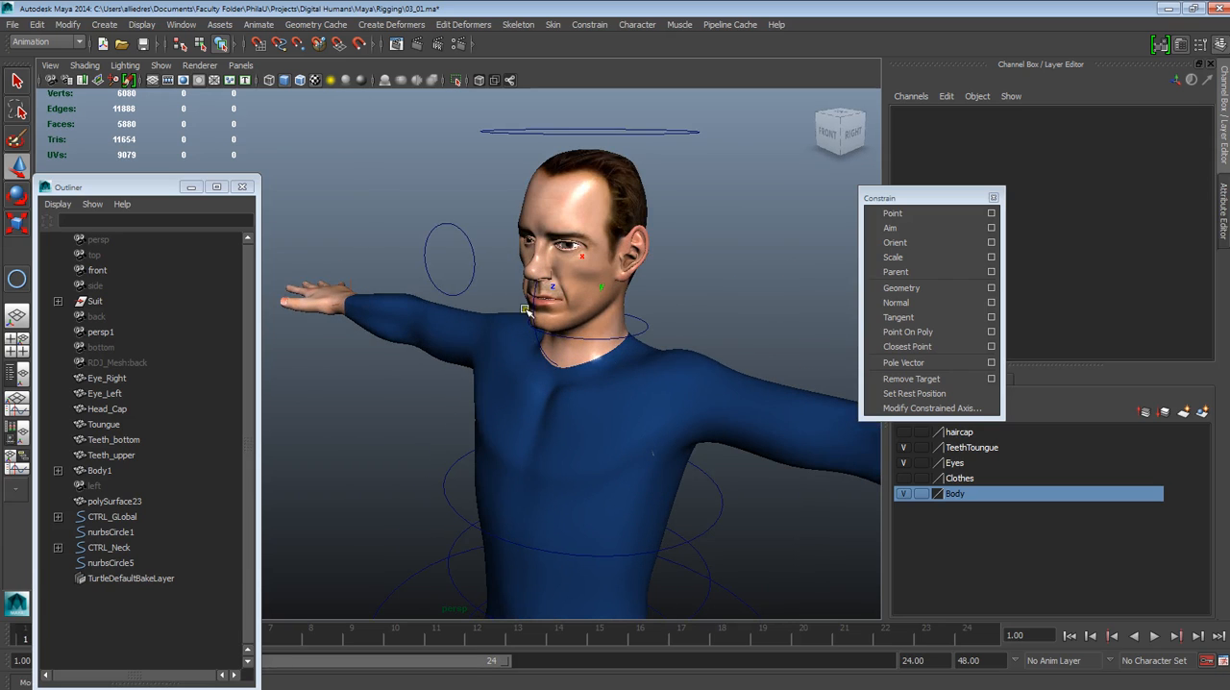
Rename the eye control circle nurbsCircle5 as CTRL_Eyes and select it in the Outliner
{"action": "left_click", "coordinate": [465, 241]}
{"action": "left_click", "coordinate": [938, 174]}
{"action": "double_click", "coordinate": [934, 115]}
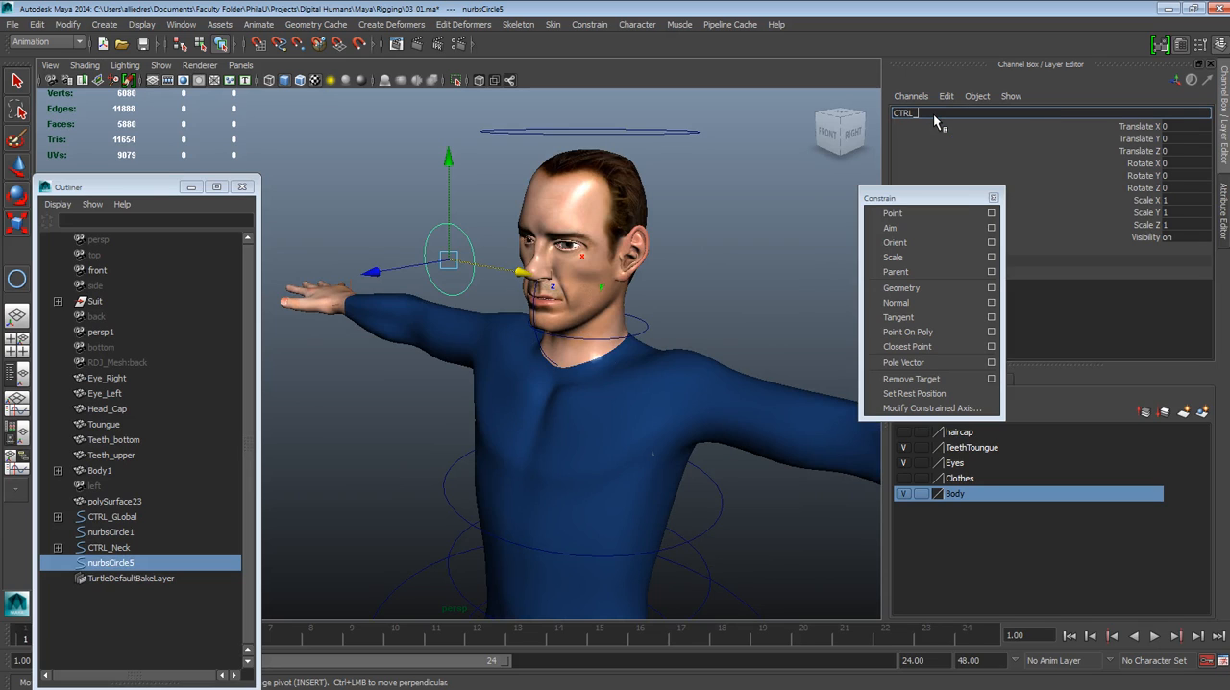
{"action": "type", "text": "CTRL_Eyes"}
{"action": "left_click", "coordinate": [735, 217]}
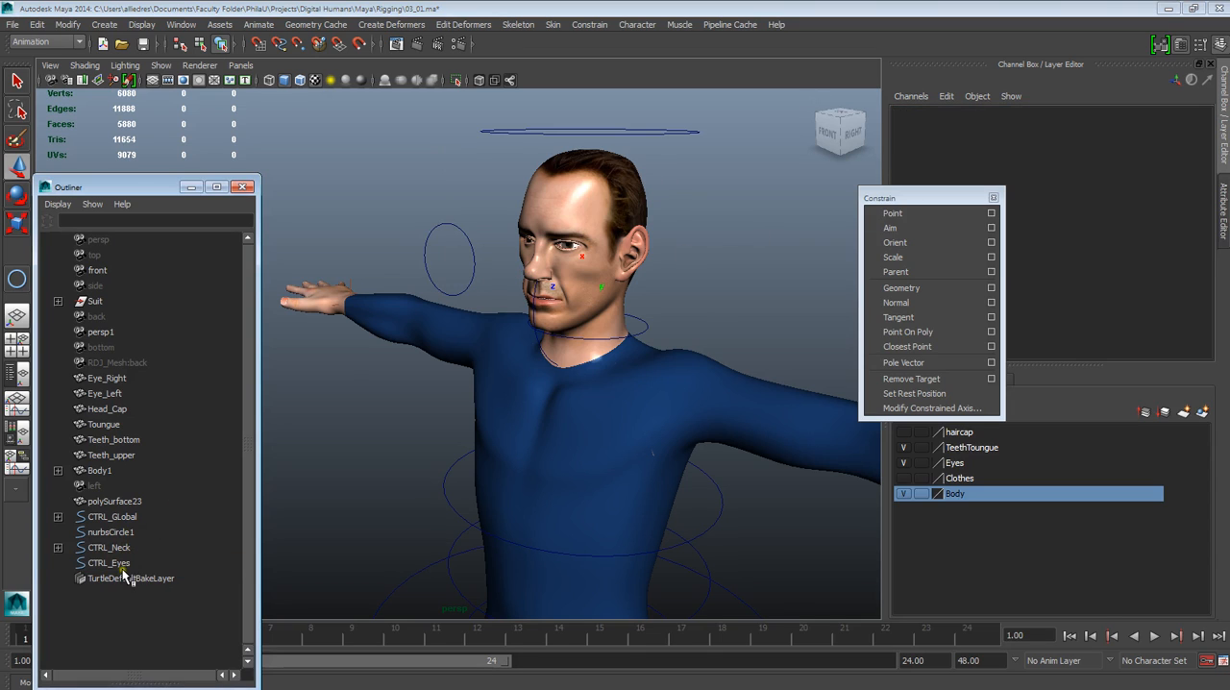
{"action": "left_click", "coordinate": [123, 564]}
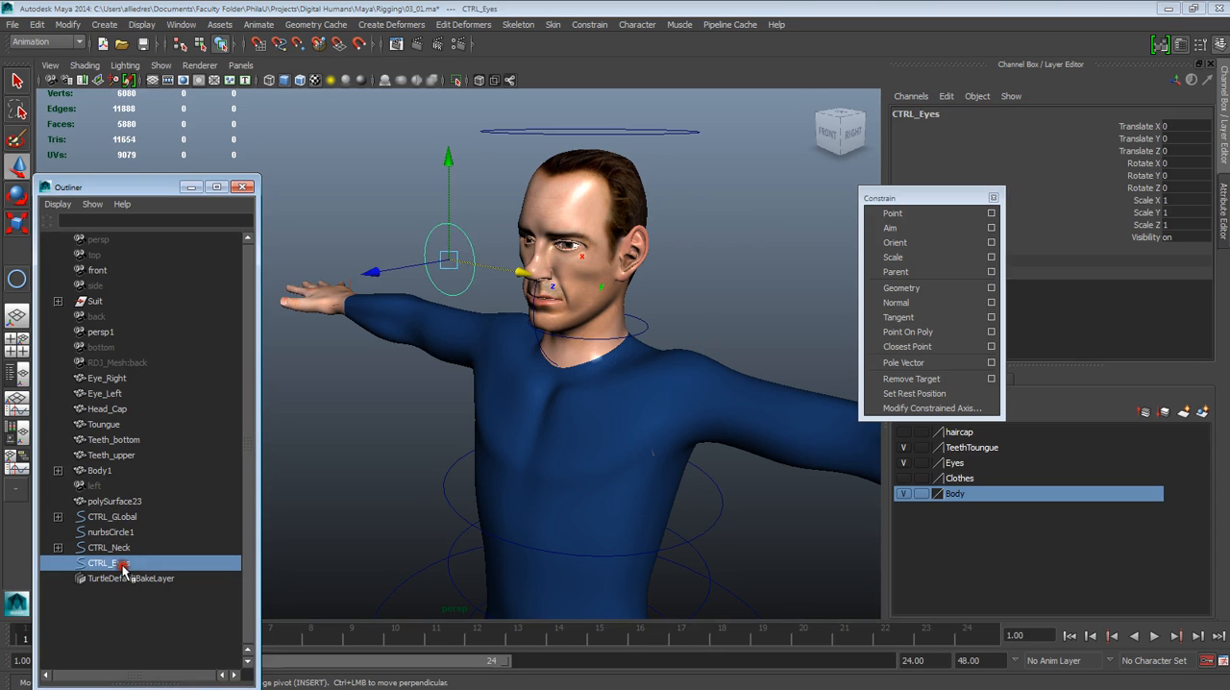
Test how the upper controls follow the body by rotating CTRL_Root, and undo the rotation
{"action": "left_click", "coordinate": [645, 330]}
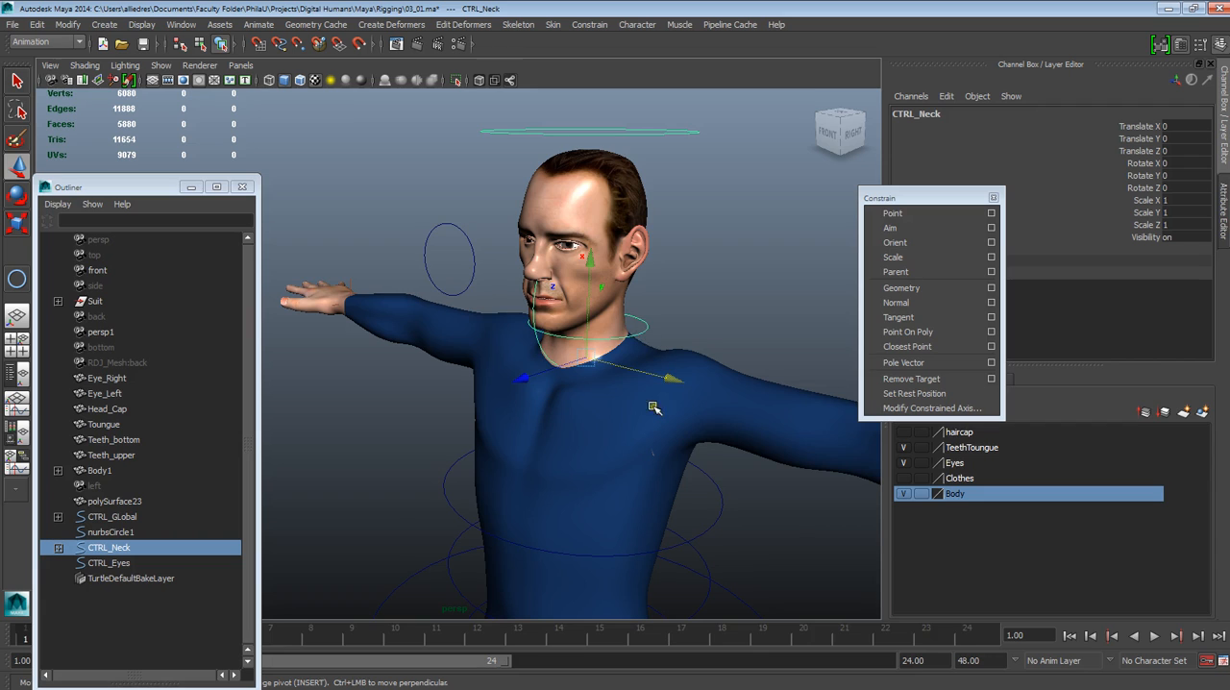
{"action": "right_click_drag", "start_coordinate": [652, 408], "coordinate": [633, 554], "text": "alt"}
{"action": "scroll", "coordinate": [672, 550], "scroll_direction": "down", "scroll_amount": 3}
{"action": "scroll", "coordinate": [668, 558], "scroll_direction": "up", "scroll_amount": 3}
{"action": "scroll", "coordinate": [667, 559], "scroll_direction": "down", "scroll_amount": 4}
{"action": "middle_click_drag", "start_coordinate": [644, 565], "coordinate": [657, 426], "text": "alt"}
{"action": "left_click_drag", "start_coordinate": [623, 445], "coordinate": [669, 468], "text": "alt"}
{"action": "scroll", "coordinate": [607, 354], "scroll_direction": "up", "scroll_amount": 5}
{"action": "middle_click_drag", "start_coordinate": [639, 343], "coordinate": [611, 443], "text": "alt"}
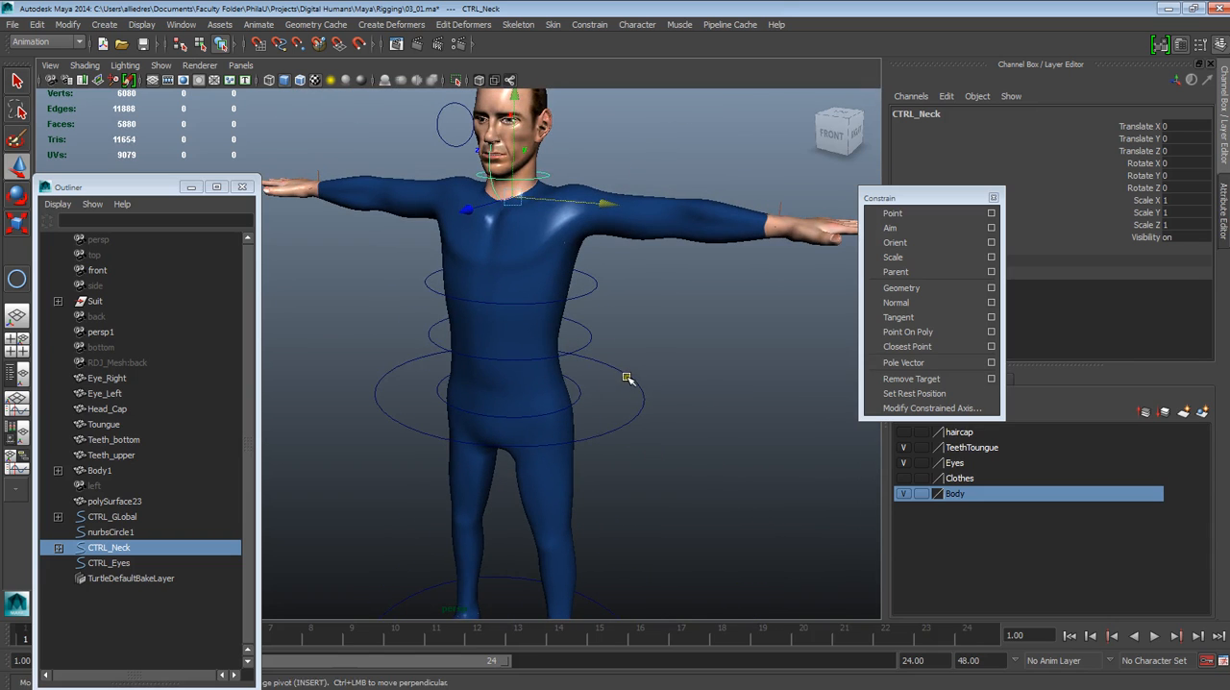
{"action": "left_click", "coordinate": [627, 377]}
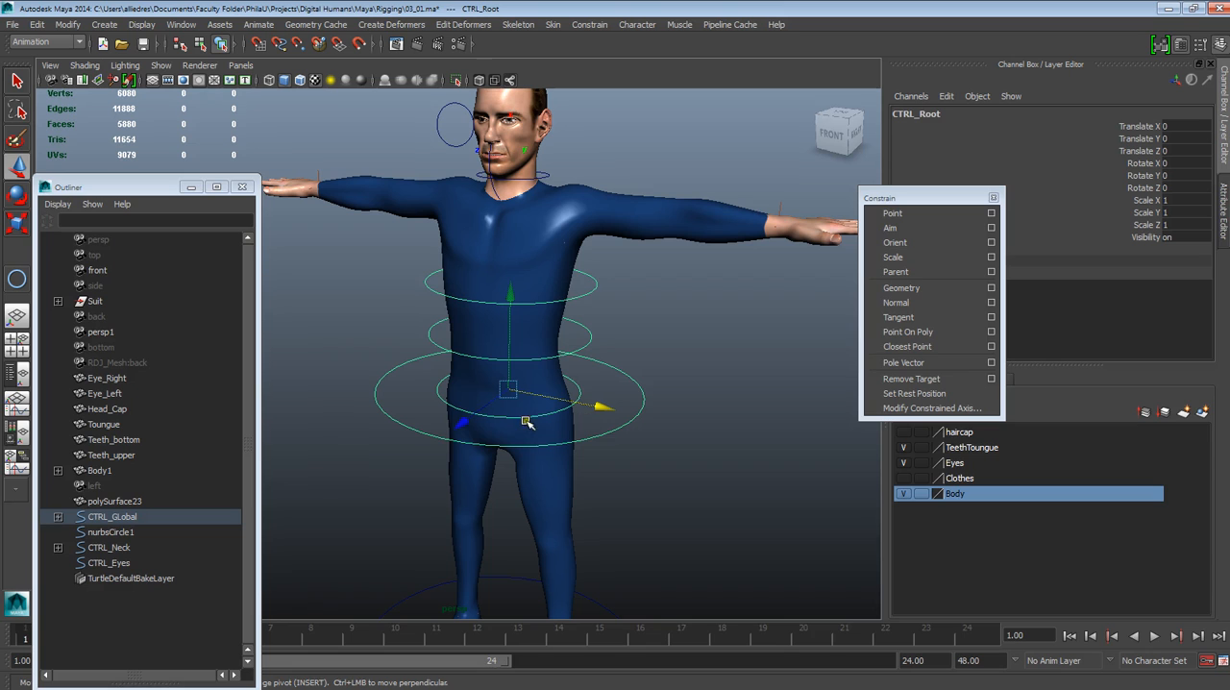
{"action": "left_click", "coordinate": [17, 195]}
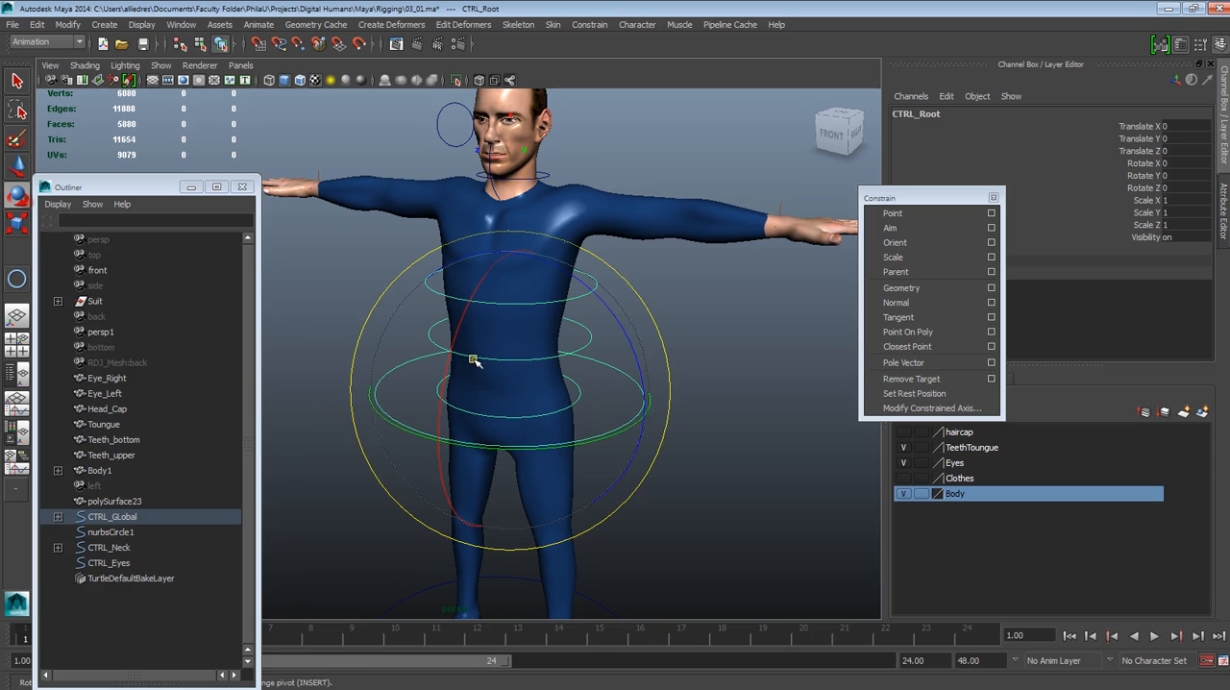
{"action": "left_click_drag", "start_coordinate": [452, 365], "coordinate": [384, 337]}
{"action": "key", "text": "ctrl+z"}
Parent CTRL_Eyes under the CTRL_Head control above the head
{"action": "middle_click_drag", "start_coordinate": [656, 257], "coordinate": [644, 429], "text": "alt"}
{"action": "left_click", "coordinate": [637, 294]}
{"action": "scroll", "coordinate": [631, 296], "scroll_direction": "up", "scroll_amount": 5}
{"action": "left_click_drag", "start_coordinate": [628, 297], "coordinate": [615, 308], "text": "alt"}
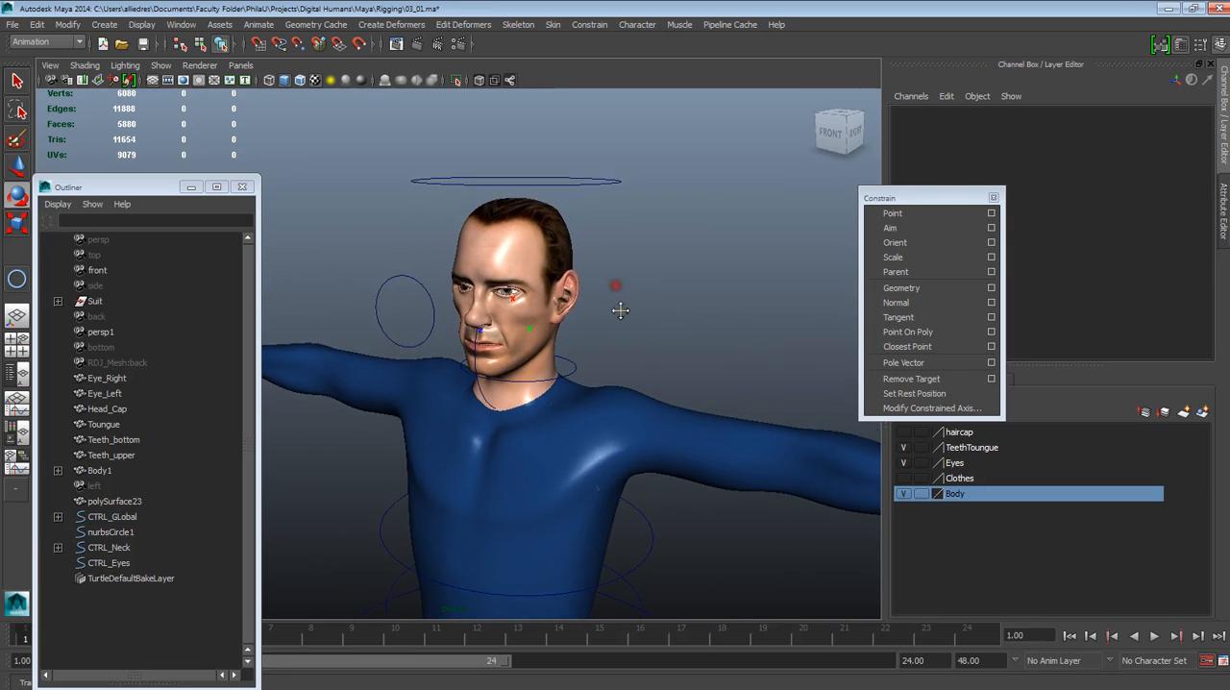
{"action": "left_click", "coordinate": [426, 303]}
{"action": "left_click", "coordinate": [574, 193], "text": "shift"}
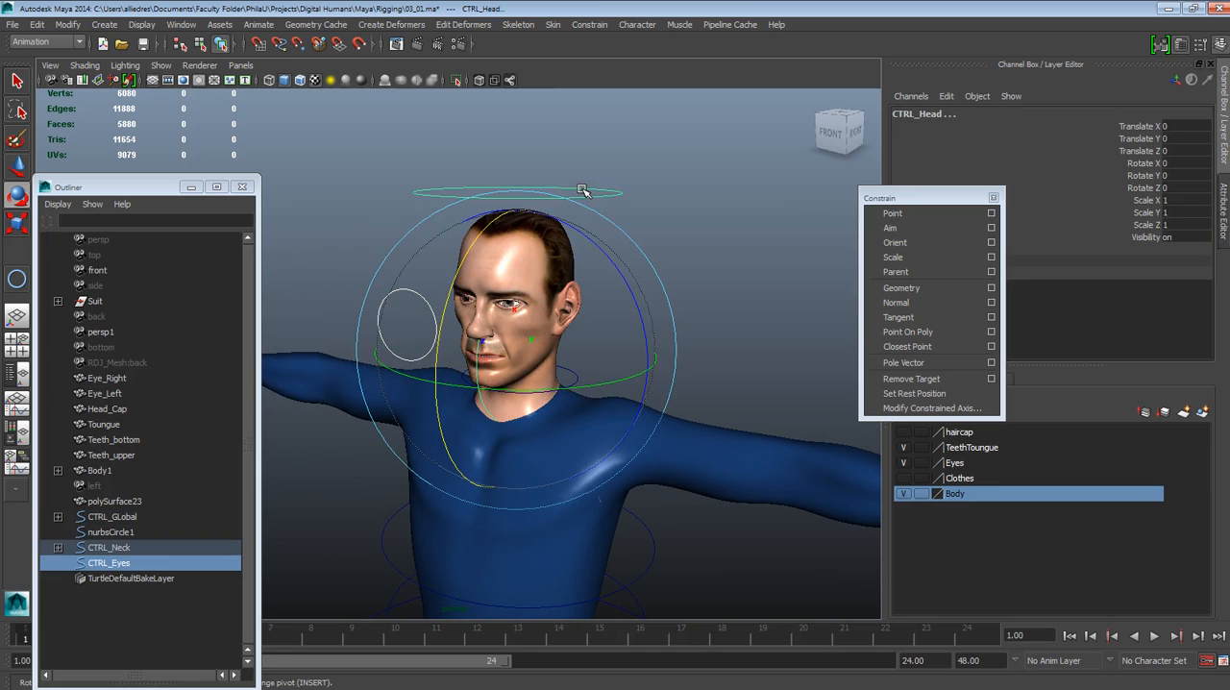
{"action": "key", "text": "p"}
{"action": "left_click", "coordinate": [667, 223]}
Test the parented eye control by trying rotations of CTRL_Neck and CTRL_Head
{"action": "left_click", "coordinate": [575, 371]}
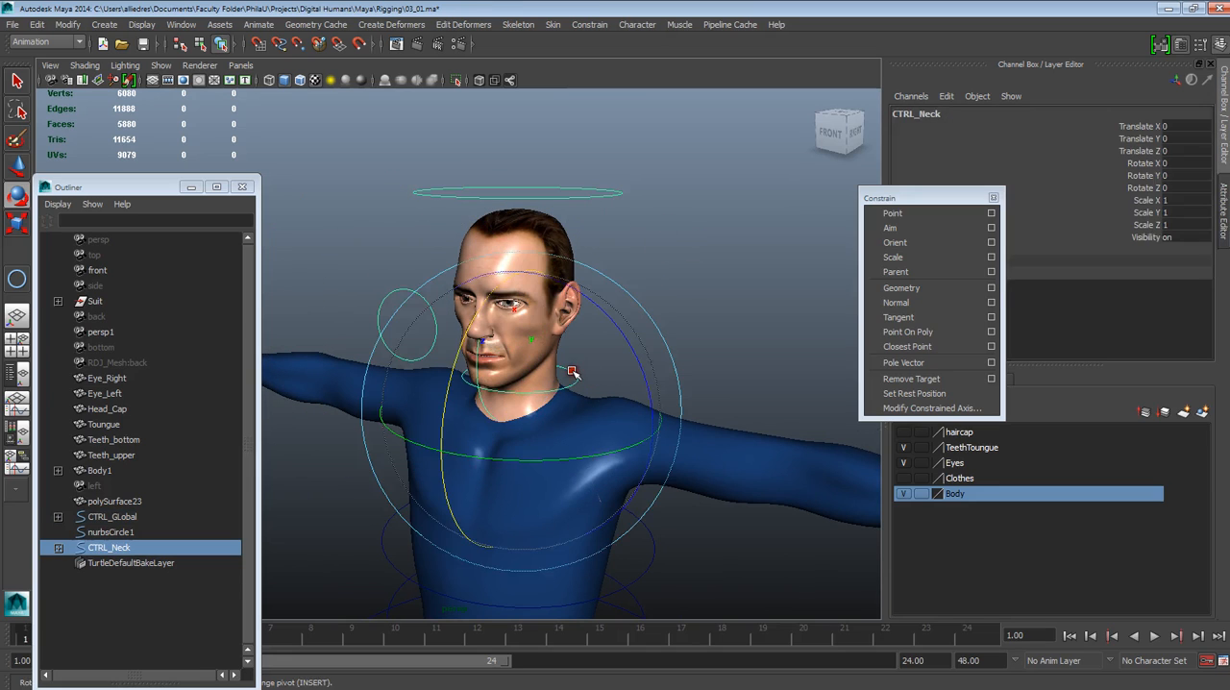
{"action": "mouse_move", "coordinate": [526, 452]}
{"action": "left_mouse_down"}
{"action": "mouse_move", "coordinate": [489, 459]}
{"action": "mouse_move", "coordinate": [533, 459]}
{"action": "left_mouse_up"}
{"action": "left_click", "coordinate": [744, 339]}
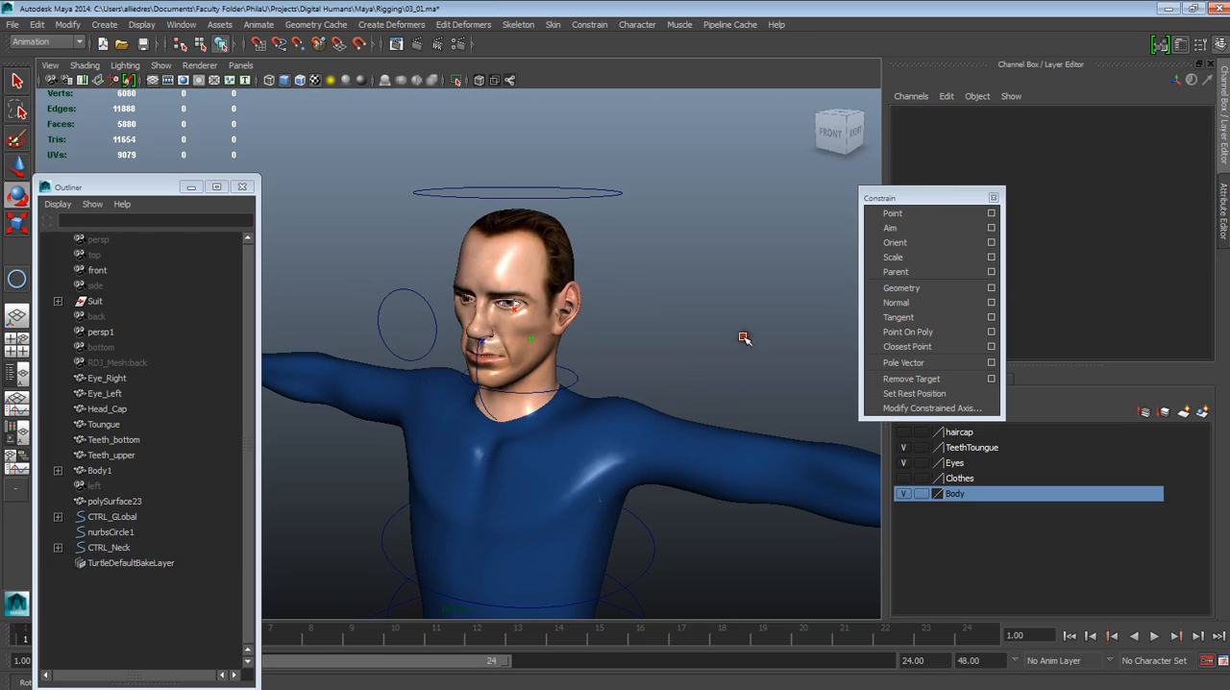
{"action": "scroll", "coordinate": [744, 338], "scroll_direction": "down", "scroll_amount": 3}
{"action": "left_click_drag", "start_coordinate": [727, 356], "coordinate": [573, 181], "text": "alt"}
{"action": "left_click", "coordinate": [552, 165]}
{"action": "mouse_move", "coordinate": [625, 255]}
{"action": "left_mouse_down", "text": "alt"}
{"action": "mouse_move", "coordinate": [605, 280]}
{"action": "mouse_move", "coordinate": [608, 265]}
{"action": "left_mouse_up", "text": "alt"}
{"action": "left_click", "coordinate": [779, 227]}
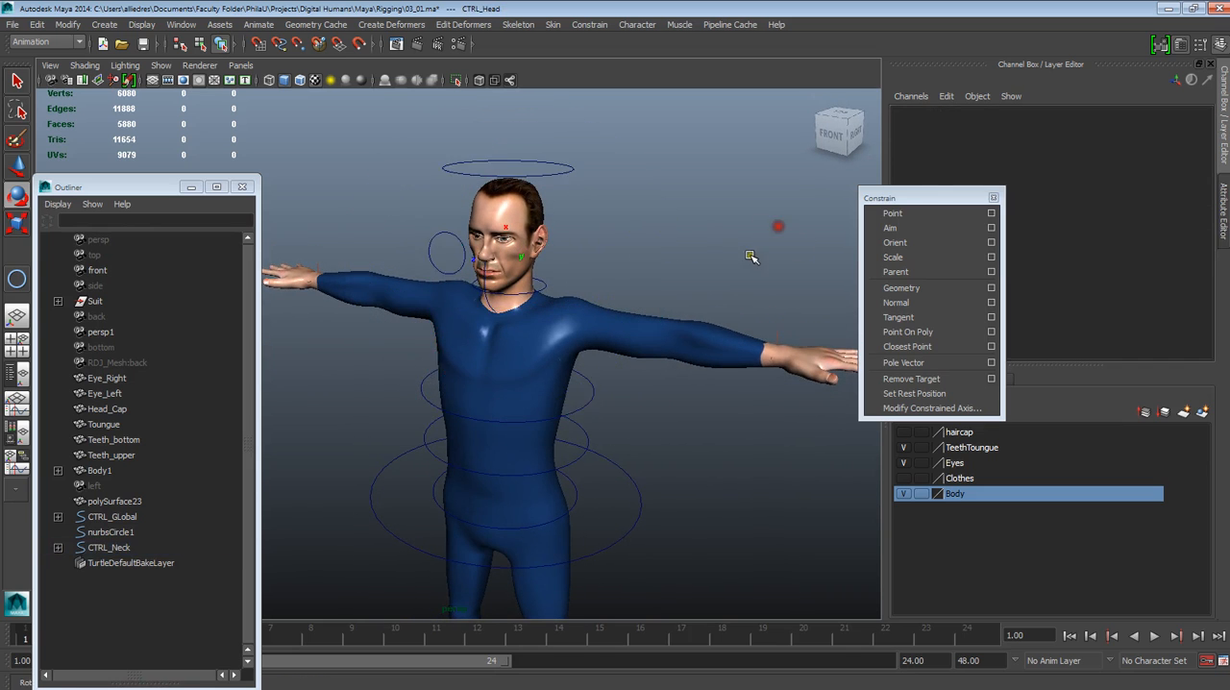
Shrink the manipulator display and parent CTRL_Neck under CTRL_Chest
{"action": "scroll", "coordinate": [752, 253], "scroll_direction": "up", "scroll_amount": 2}
{"action": "left_click", "coordinate": [562, 273]}
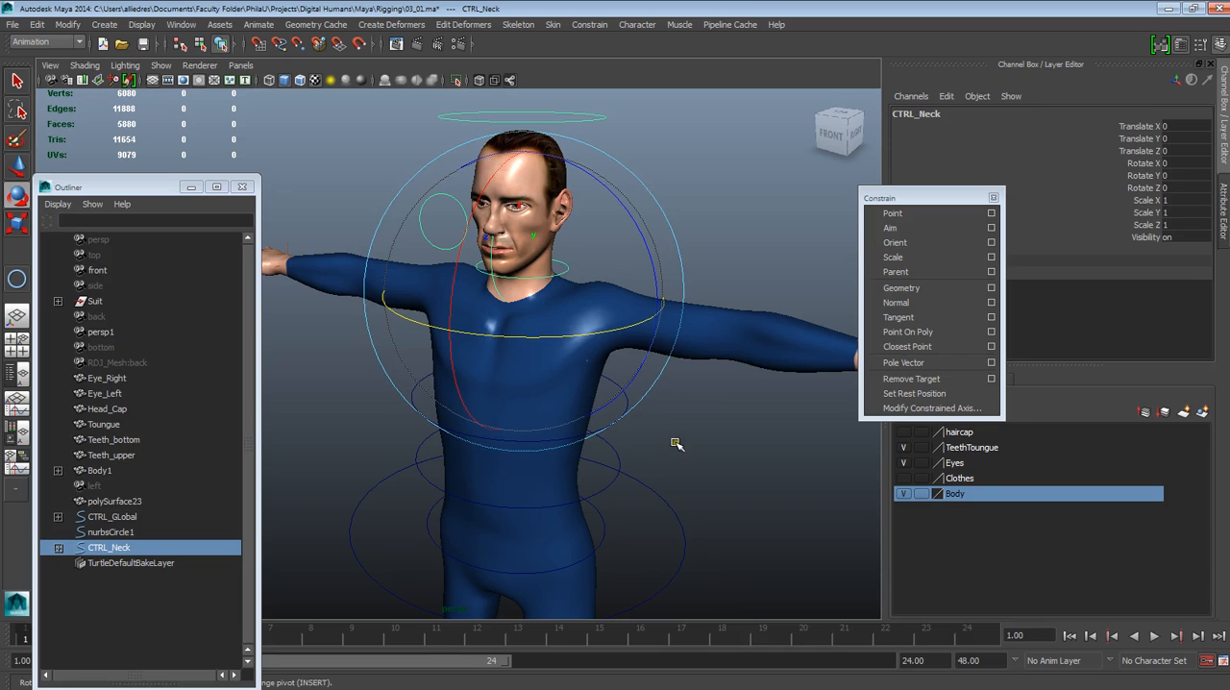
{"action": "left_click", "coordinate": [715, 433]}
{"action": "left_click", "coordinate": [568, 273]}
{"action": "key", "text": "minus"}
{"action": "key", "text": "minus"}
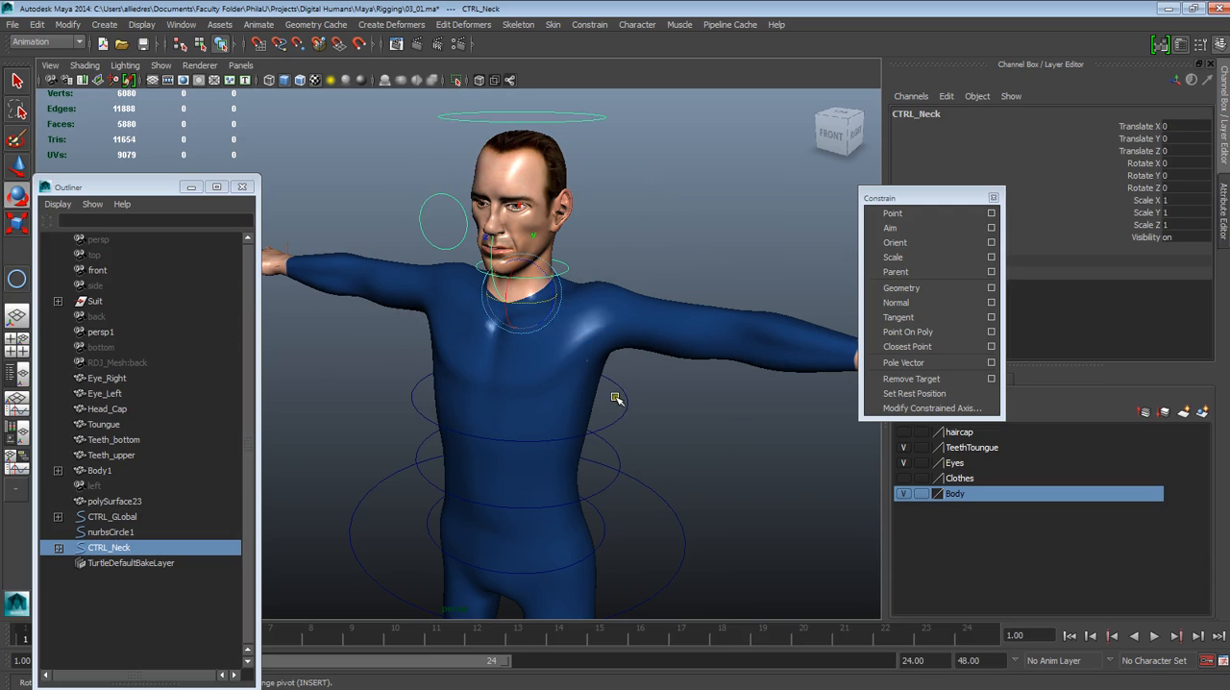
{"action": "left_click", "coordinate": [625, 400]}
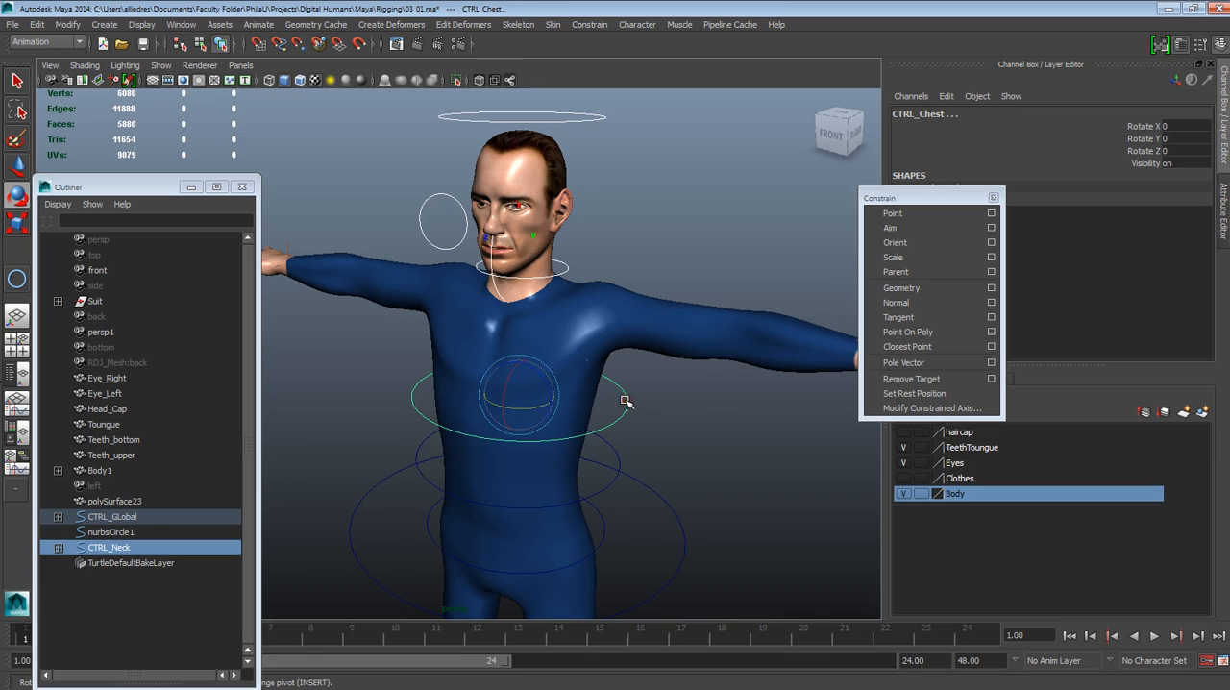
{"action": "key", "text": "p"}
{"action": "left_click", "coordinate": [673, 400]}
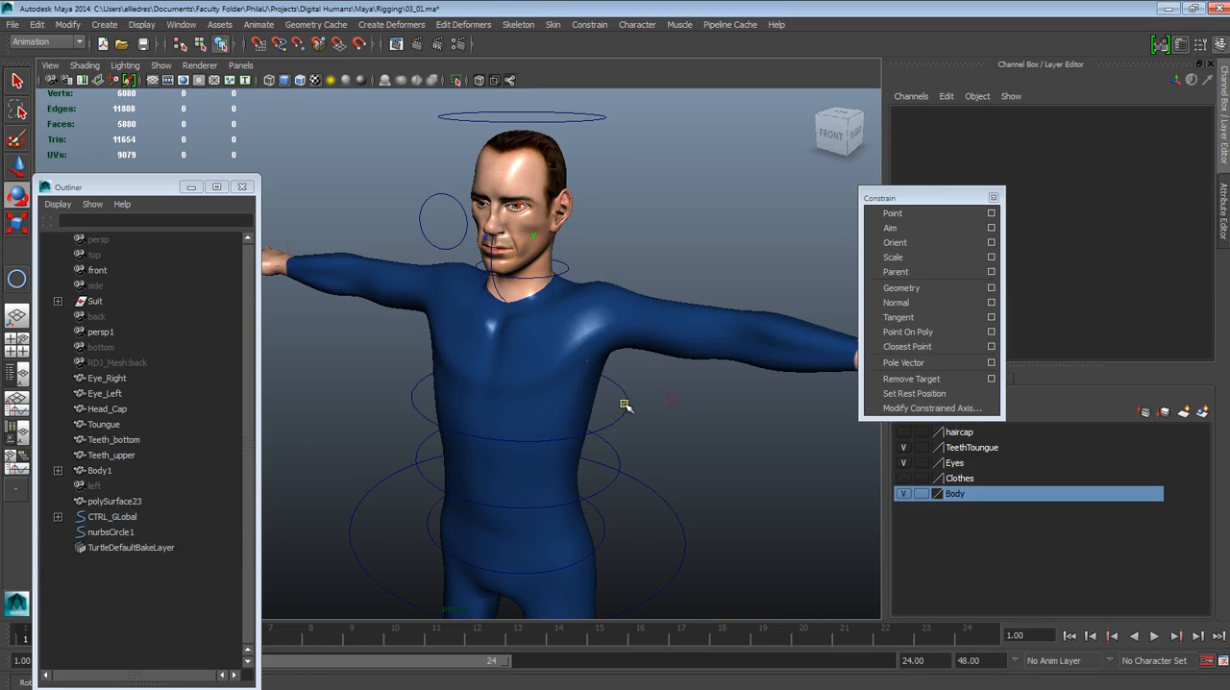
Test the neck parenting by rotating CTRL_Chest forward about X, and undo the rotation
{"action": "left_click", "coordinate": [625, 404]}
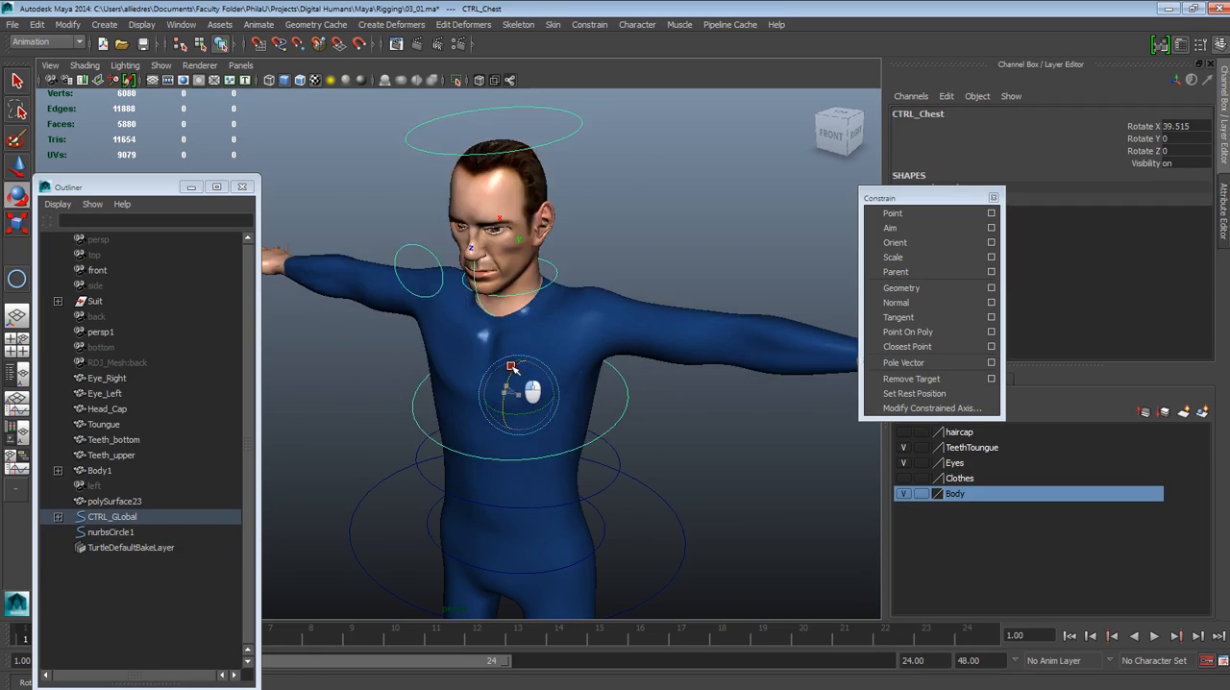
{"action": "mouse_move", "coordinate": [497, 384]}
{"action": "left_mouse_down"}
{"action": "mouse_move", "coordinate": [496, 355]}
{"action": "mouse_move", "coordinate": [487, 363]}
{"action": "left_mouse_up"}
{"action": "key", "text": "ctrl+z"}
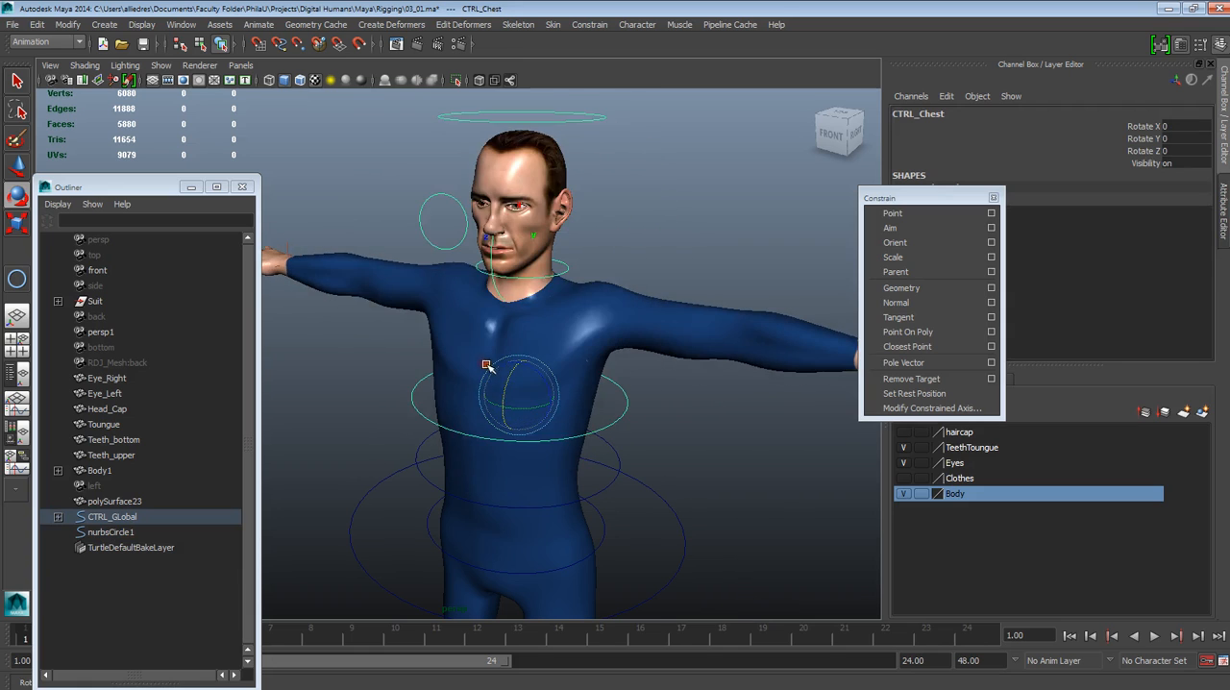
Select CTRL_GLobal and try scaling the whole character with it
{"action": "scroll", "coordinate": [543, 398], "scroll_direction": "down", "scroll_amount": 3}
{"action": "middle_click_drag", "start_coordinate": [553, 379], "coordinate": [584, 352], "text": "alt"}
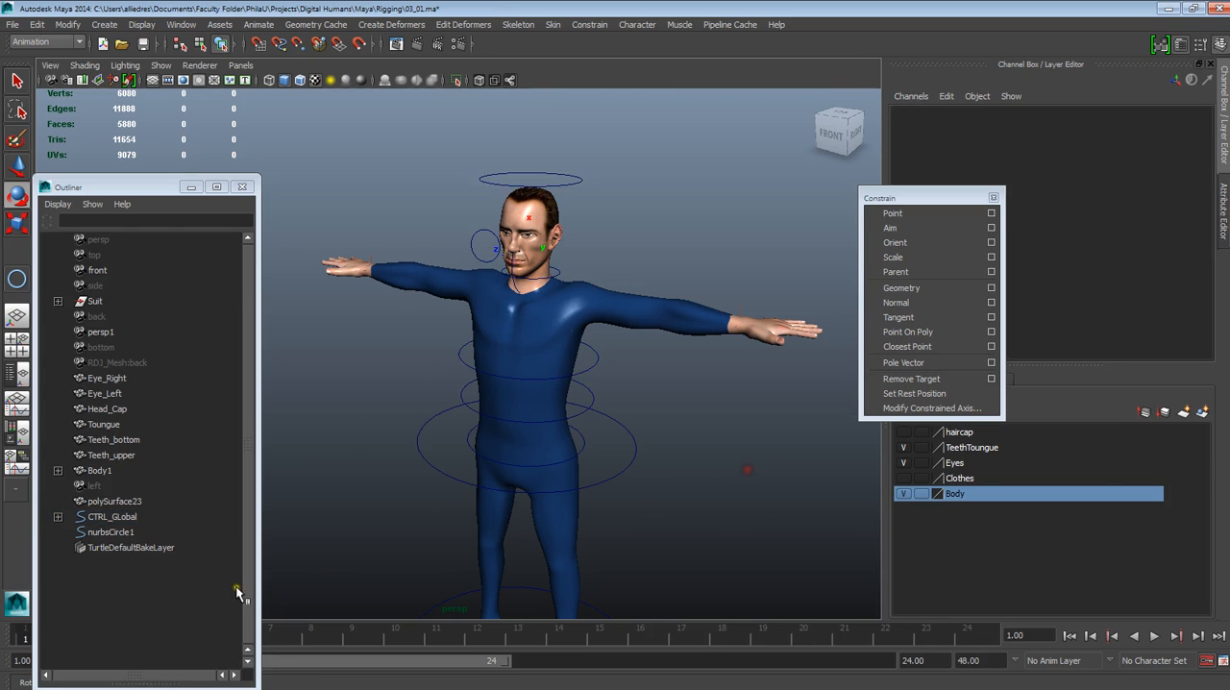
{"action": "left_click", "coordinate": [116, 516]}
{"action": "scroll", "coordinate": [471, 506], "scroll_direction": "down", "scroll_amount": 2}
{"action": "scroll", "coordinate": [472, 507], "scroll_direction": "down", "scroll_amount": 2}
{"action": "left_click_drag", "start_coordinate": [472, 507], "coordinate": [514, 502], "text": "alt"}
{"action": "left_click", "coordinate": [140, 518]}
{"action": "middle_click_drag", "start_coordinate": [519, 555], "coordinate": [510, 516], "text": "alt"}
{"action": "key", "text": "w"}
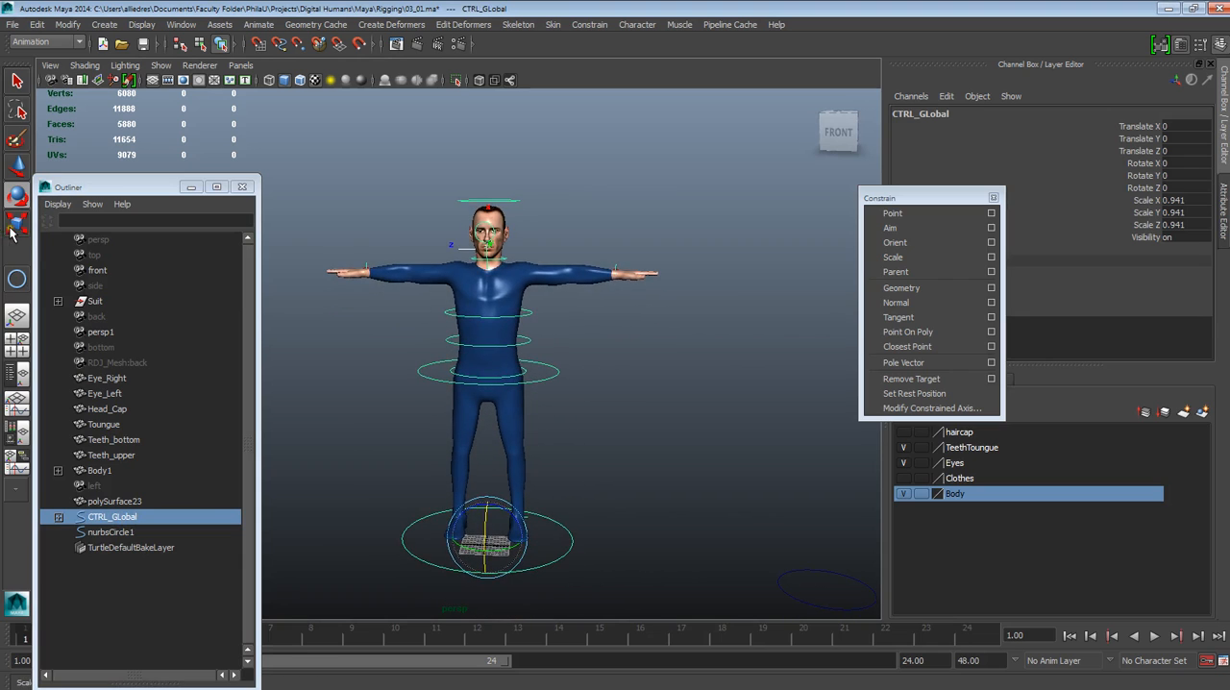
{"action": "key", "text": "Insert"}
{"action": "left_click_drag", "start_coordinate": [488, 538], "coordinate": [480, 177]}
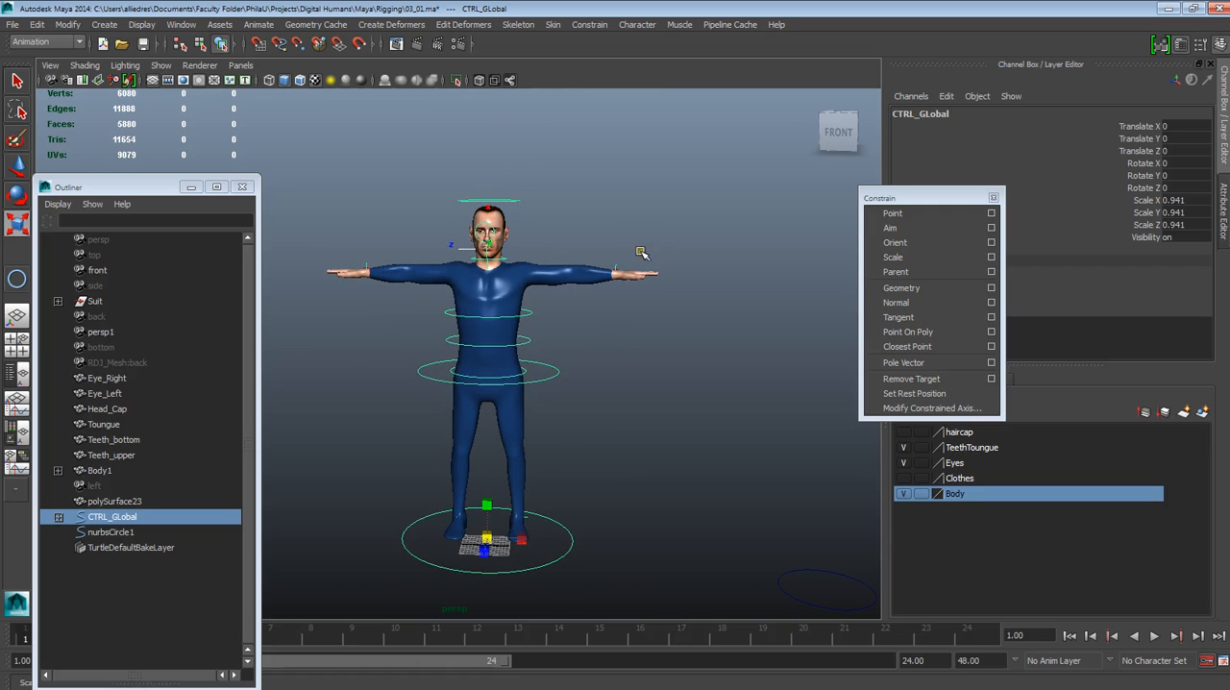
{"action": "left_click", "coordinate": [650, 365]}
Select the CTRL_GLobal circle at the feet to check that the other body and head controls belong to it
{"action": "scroll", "coordinate": [650, 365], "scroll_direction": "up", "scroll_amount": 3}
{"action": "left_click_drag", "start_coordinate": [651, 365], "coordinate": [558, 414], "text": "alt"}
{"action": "scroll", "coordinate": [563, 417], "scroll_direction": "down", "scroll_amount": 4}
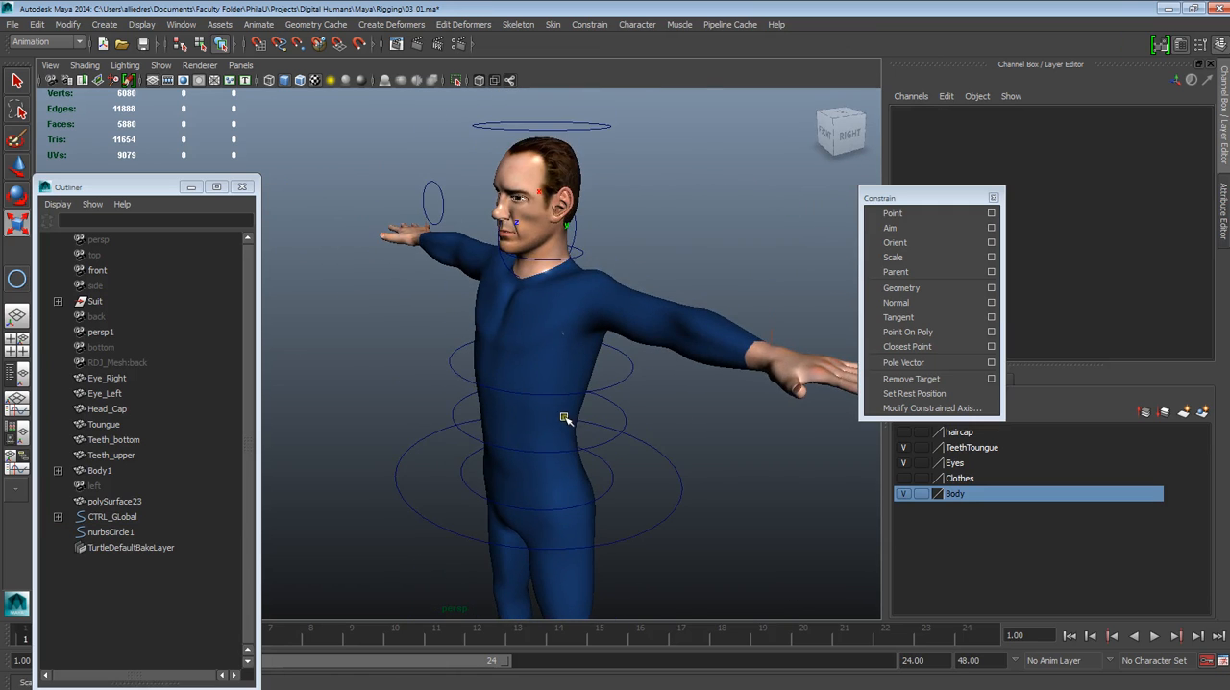
{"action": "left_click_drag", "start_coordinate": [557, 464], "coordinate": [615, 416], "text": "alt"}
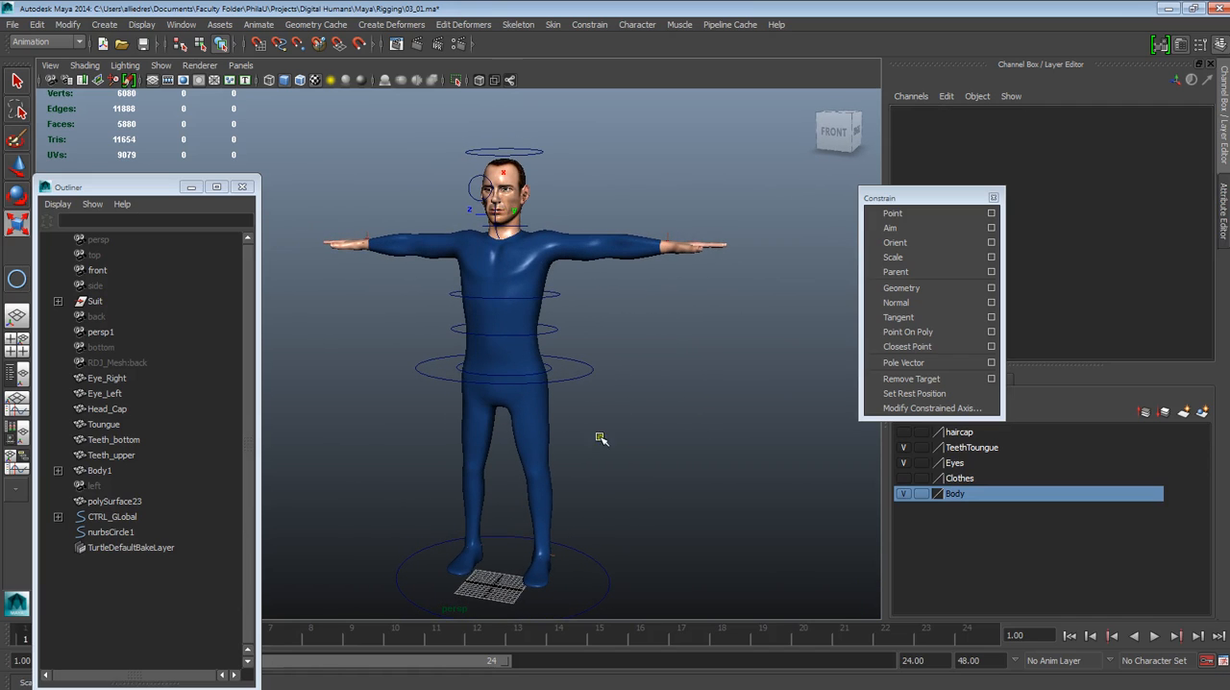
{"action": "left_click", "coordinate": [605, 579]}
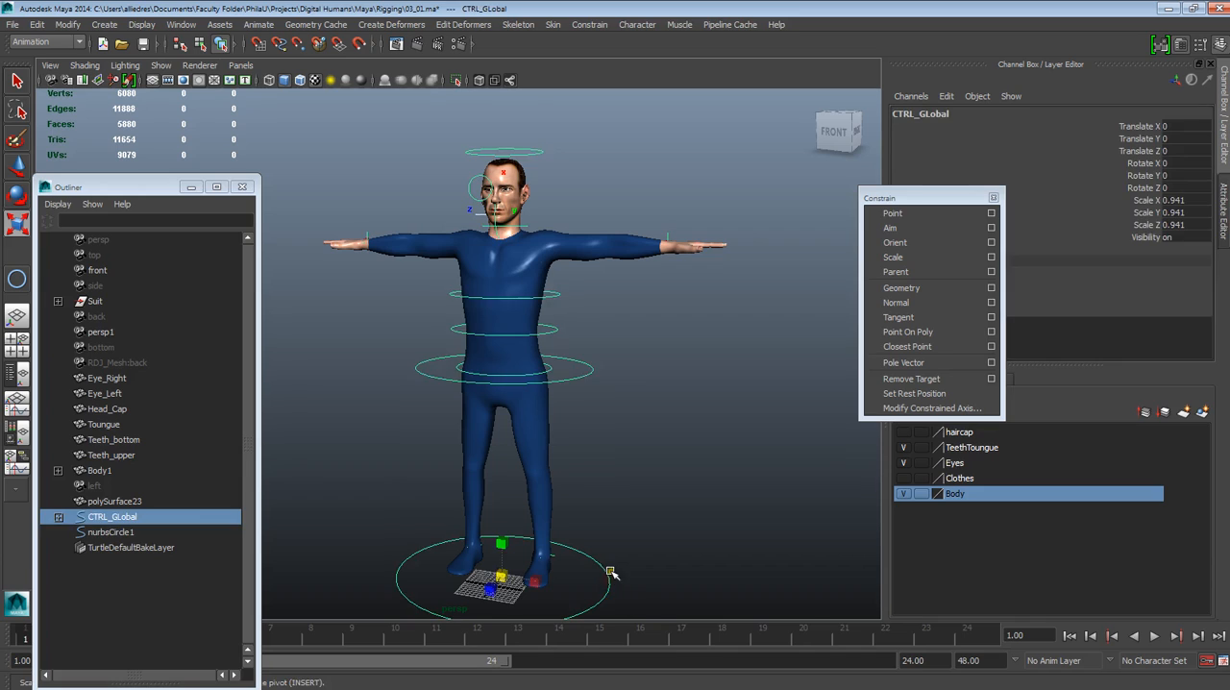
{"action": "left_click", "coordinate": [649, 451]}
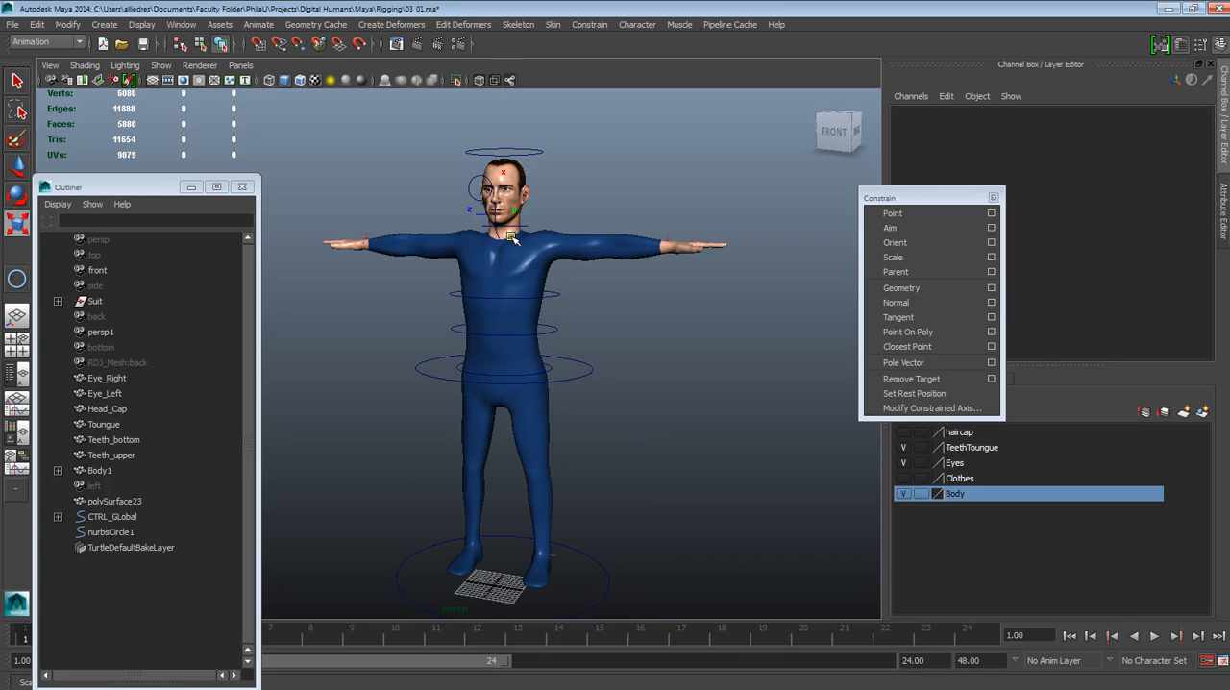
{"action": "right_click_drag", "start_coordinate": [524, 452], "coordinate": [581, 485], "text": "alt"}
{"action": "left_click_drag", "start_coordinate": [580, 485], "coordinate": [535, 476], "text": "alt"}
{"action": "middle_click_drag", "start_coordinate": [538, 298], "coordinate": [522, 465], "text": "alt"}
{"action": "left_click_drag", "start_coordinate": [499, 311], "coordinate": [472, 315], "text": "alt"}
{"action": "left_click_drag", "start_coordinate": [435, 261], "coordinate": [505, 278], "text": "alt"}
{"action": "right_click_drag", "start_coordinate": [510, 385], "coordinate": [420, 231], "text": "alt"}
{"action": "middle_click_drag", "start_coordinate": [573, 454], "coordinate": [538, 360], "text": "alt"}
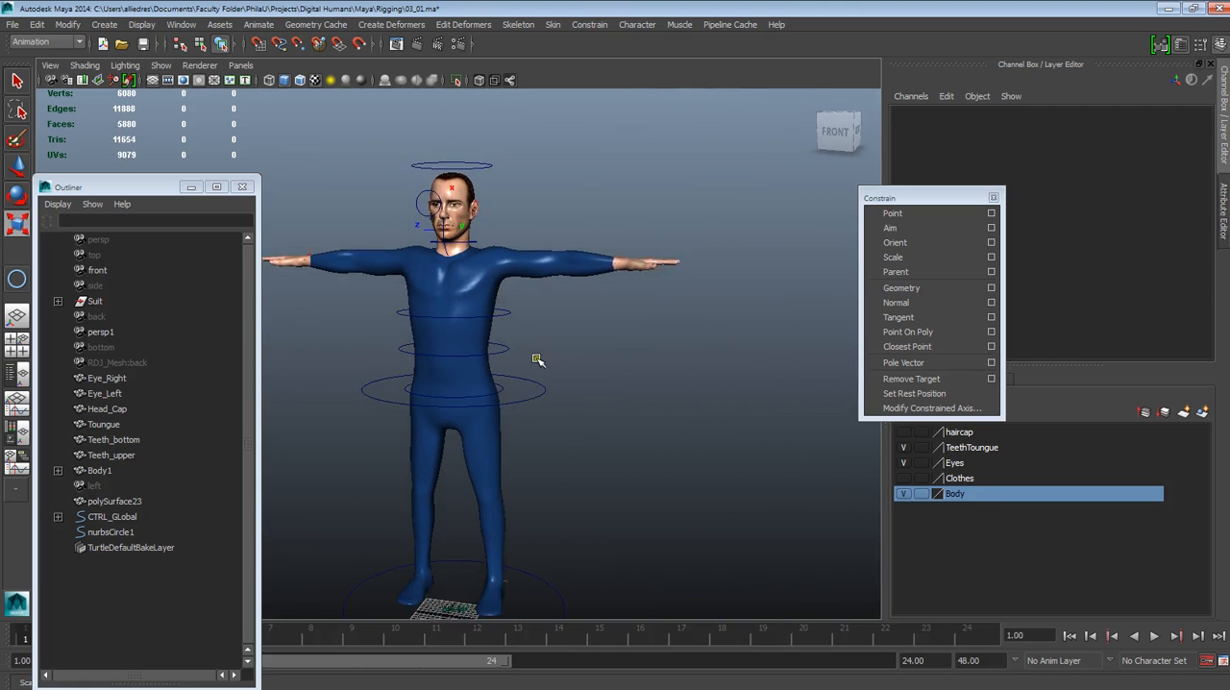
{"action": "right_click_drag", "start_coordinate": [538, 360], "coordinate": [554, 414], "text": "alt"}
{"action": "middle_click_drag", "start_coordinate": [544, 358], "coordinate": [593, 335], "text": "alt"}
{"action": "mouse_move", "coordinate": [601, 355]}
{"action": "right_mouse_down", "text": "alt"}
{"action": "mouse_move", "coordinate": [635, 419]}
{"action": "mouse_move", "coordinate": [613, 358]}
{"action": "right_mouse_up", "text": "alt"}
{"action": "left_click_drag", "start_coordinate": [663, 333], "coordinate": [680, 336], "text": "alt"}
{"action": "middle_click_drag", "start_coordinate": [680, 335], "coordinate": [627, 359], "text": "alt"}
{"action": "right_click_drag", "start_coordinate": [622, 396], "coordinate": [598, 376], "text": "alt"}
{"action": "left_click_drag", "start_coordinate": [587, 401], "coordinate": [603, 316], "text": "alt"}
{"action": "left_click_drag", "start_coordinate": [603, 273], "coordinate": [544, 276], "text": "alt"}
{"action": "left_click_drag", "start_coordinate": [465, 492], "coordinate": [493, 493], "text": "alt"}
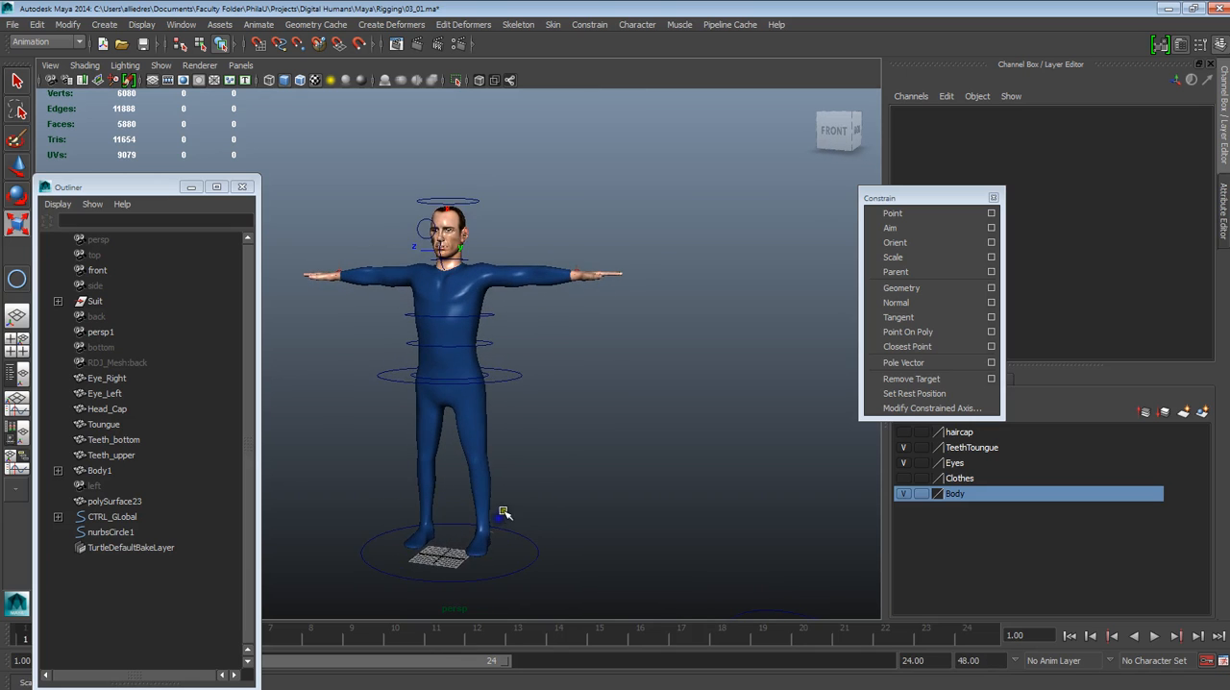
{"action": "right_click_drag", "start_coordinate": [540, 491], "coordinate": [561, 500], "text": "alt"}
{"action": "middle_click_drag", "start_coordinate": [561, 500], "coordinate": [530, 489], "text": "alt"}
{"action": "right_click_drag", "start_coordinate": [531, 489], "coordinate": [551, 500], "text": "alt"}
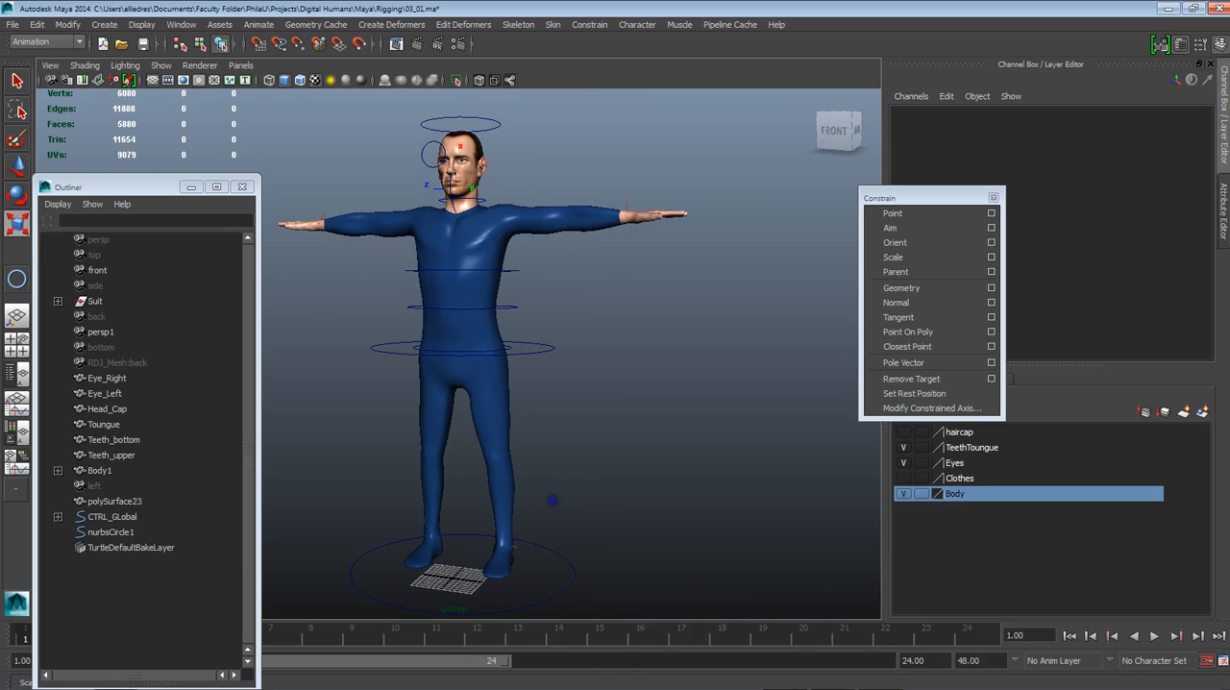